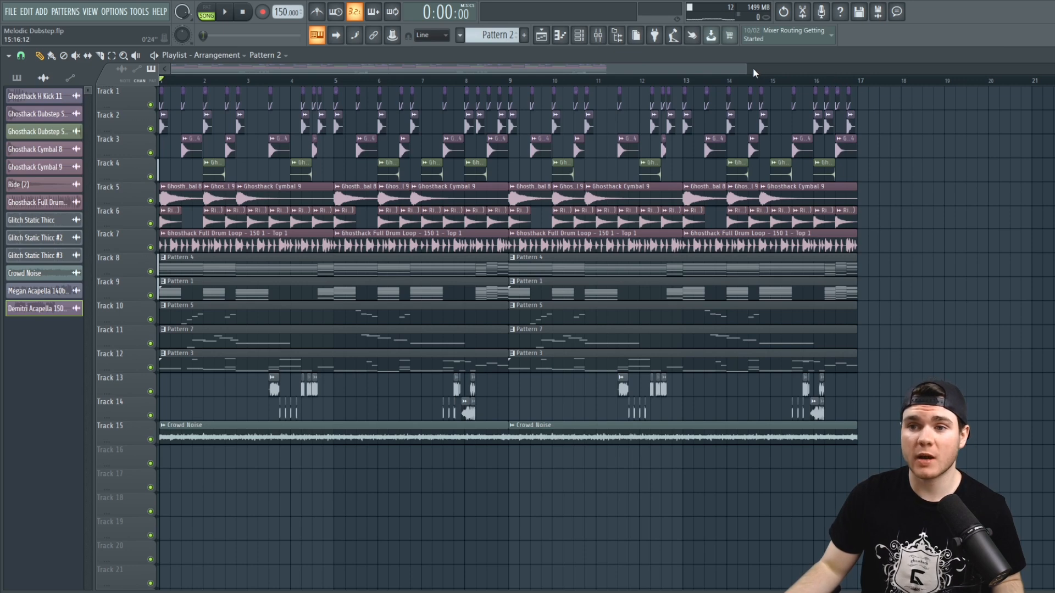
Place a copy of the Pattern 1 clip at bar 17 on Track 9, straight after the existing arrangement
scroll(750, 68, down, 3)
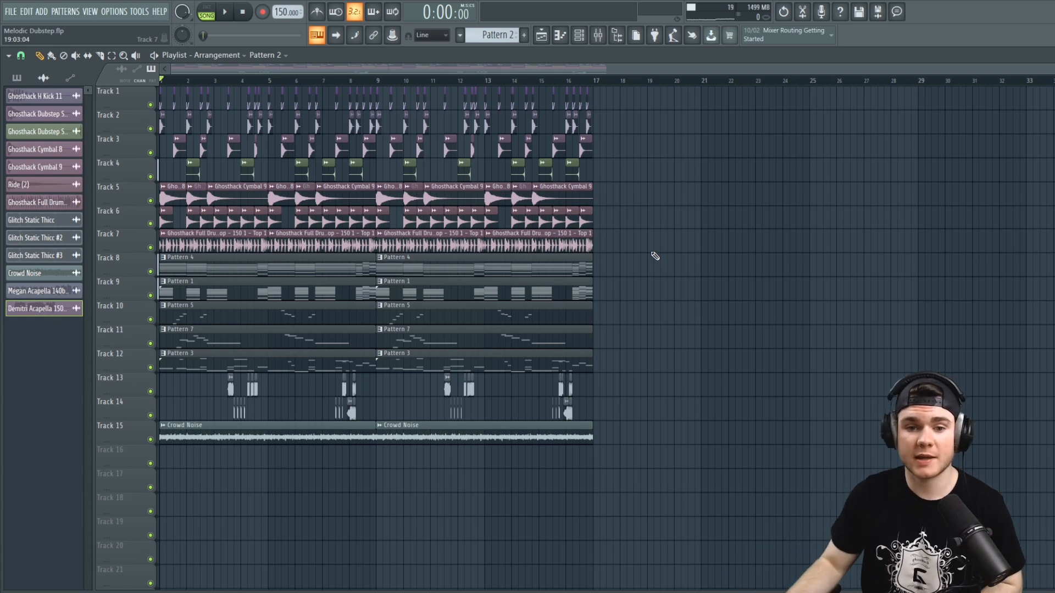
click(272, 283)
click(611, 287)
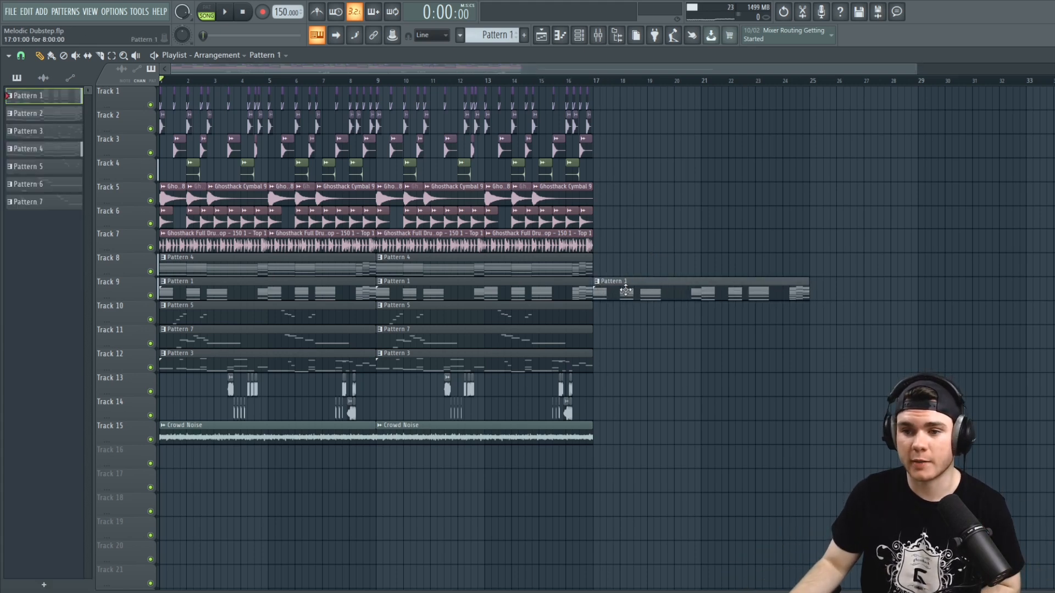
Solo Track 9 to audition its chord pattern from bar 9 and from late in bar 7, and unsolo it
click(390, 81)
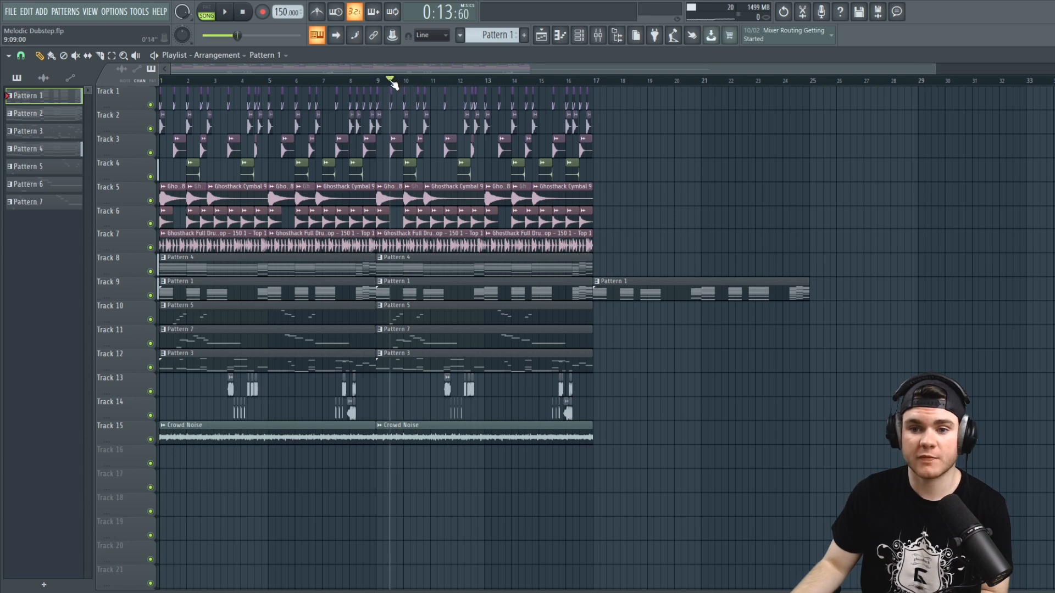
right_click(151, 296)
drag(393, 80, 345, 105)
right_click(150, 295)
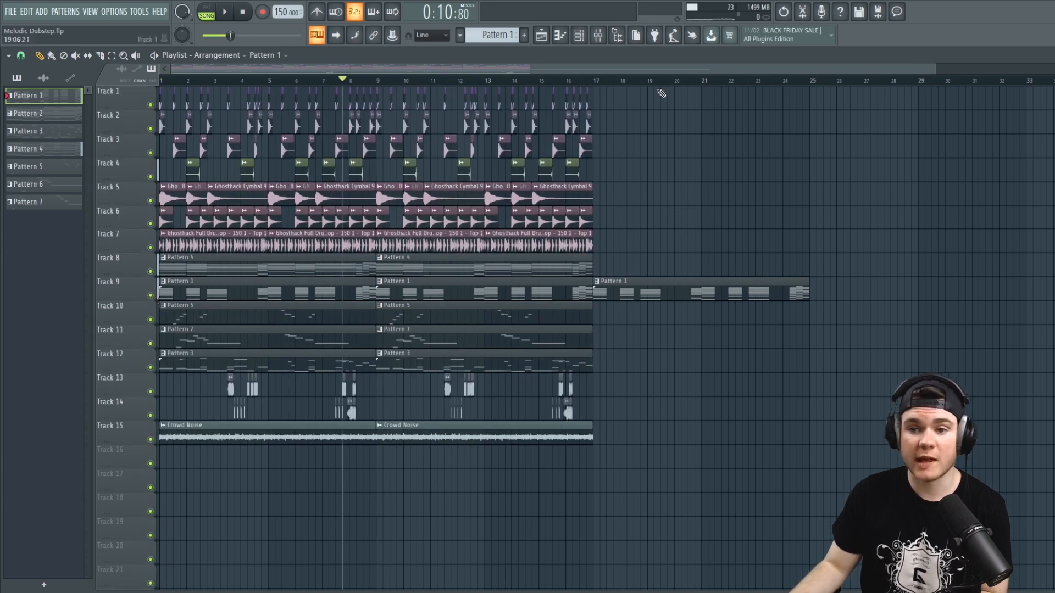
Make the Pattern 1 clip at bar 17 unique and show its chords in the piano roll from bar 1
right_click(601, 283)
click(632, 356)
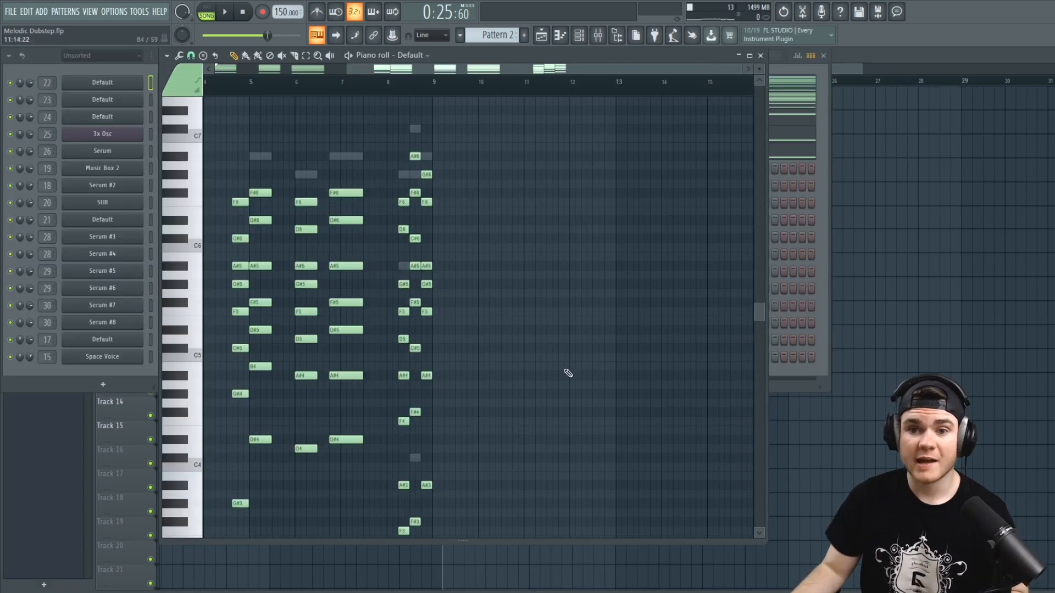
drag(414, 69, 252, 81)
click(760, 56)
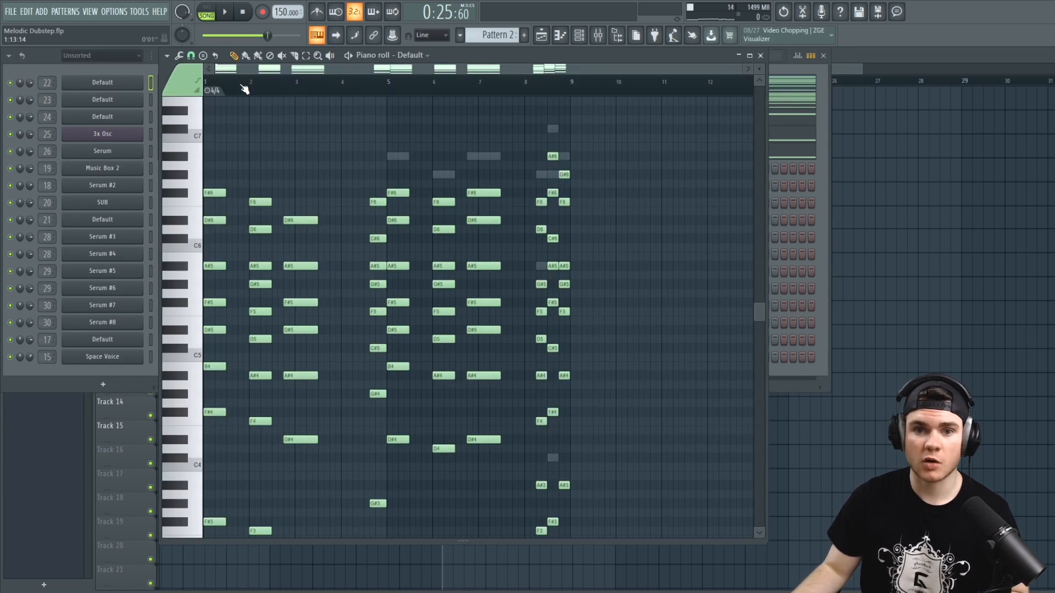
Lengthen the short chords in Pattern 2 so each one sustains until the next chord starts, and return to the playlist
click(244, 89)
scroll(236, 424, up, 3)
drag(226, 452, 206, 99)
drag(224, 241, 249, 241)
scroll(280, 204, down, 4)
drag(301, 521, 337, 113)
drag(335, 324, 387, 325)
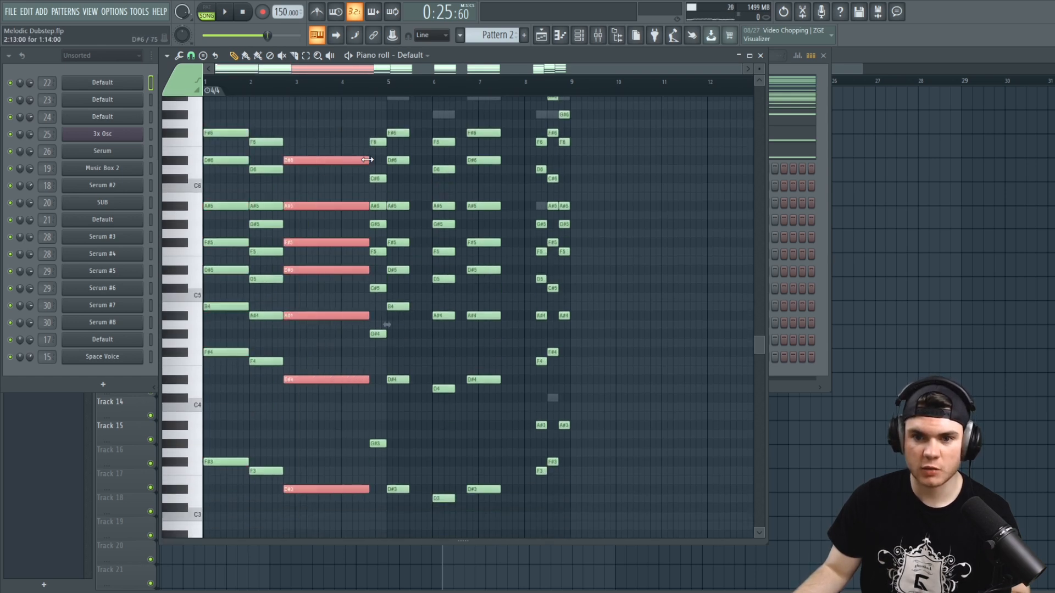
drag(410, 510, 403, 125)
scroll(417, 220, up, 2)
drag(409, 187, 434, 187)
key(F12)
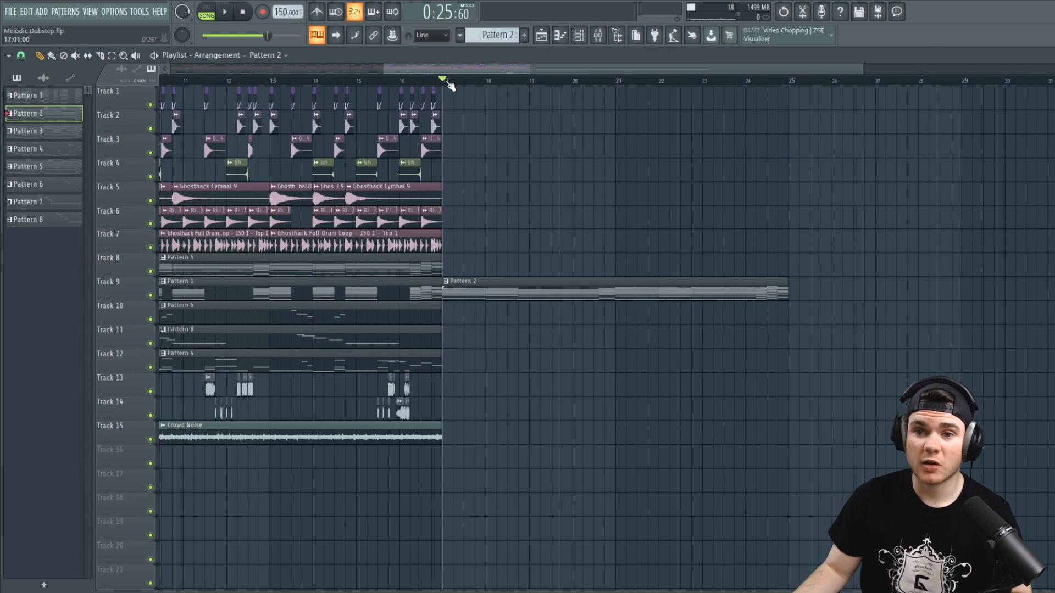
Play the Pattern 2 clip from bar 17 and review its piano roll notes and instrument channels
key(space)
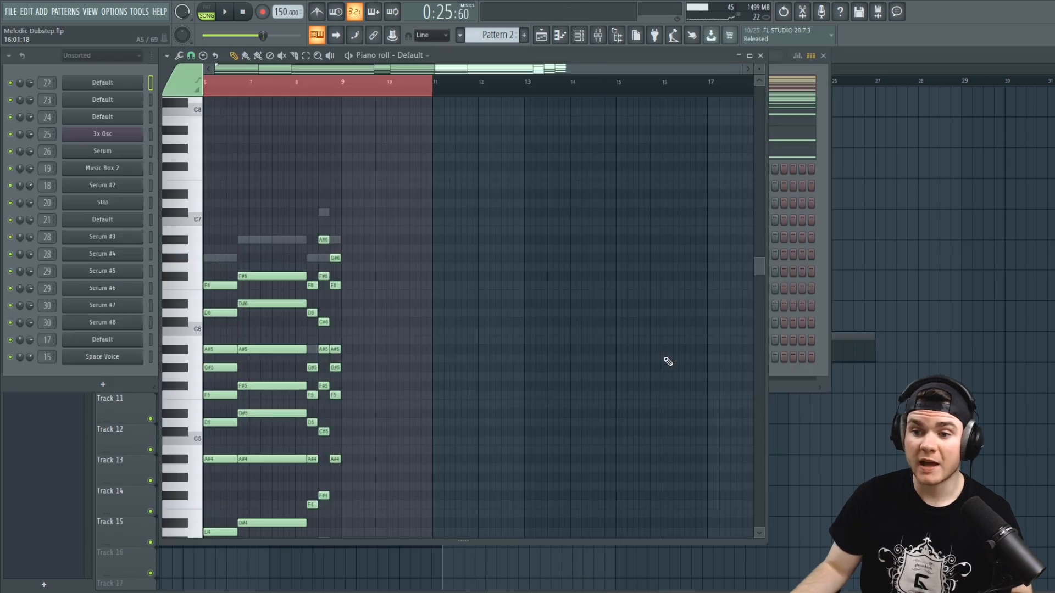
click(760, 56)
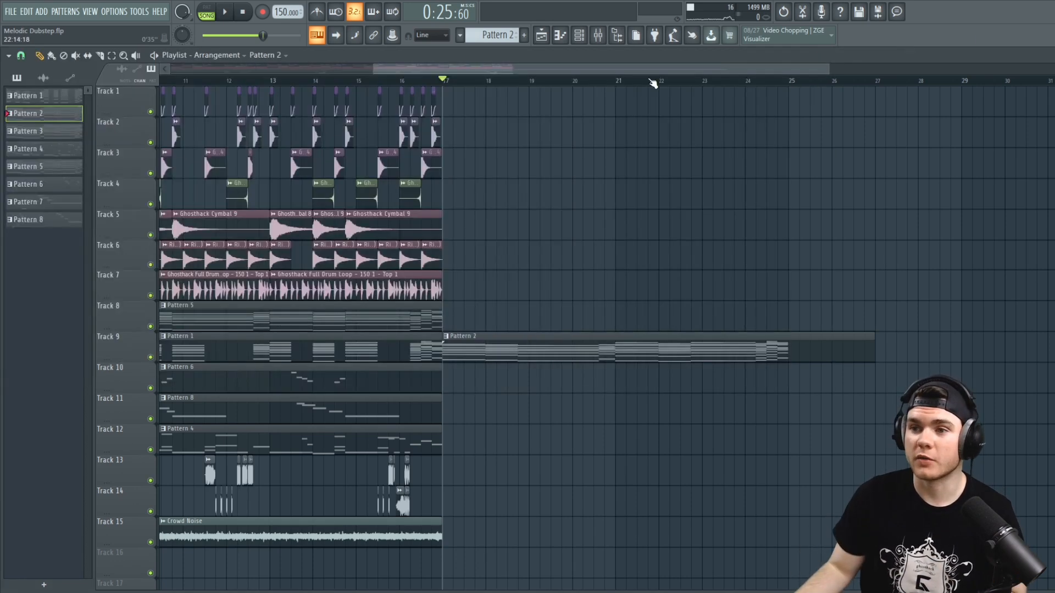
click(823, 55)
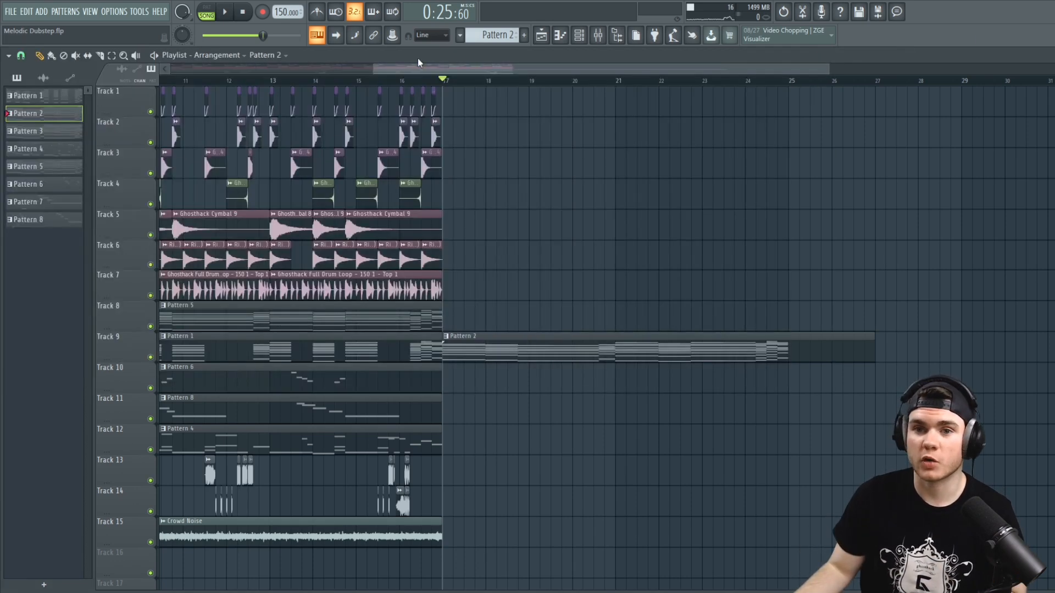
drag(371, 75, 170, 72)
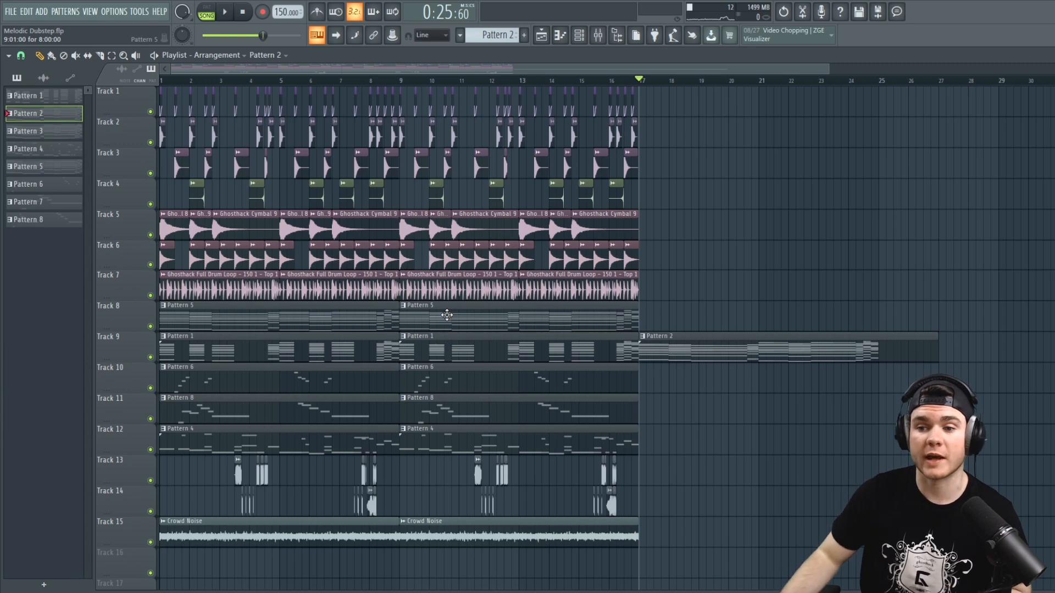
double_click(710, 355)
click(760, 56)
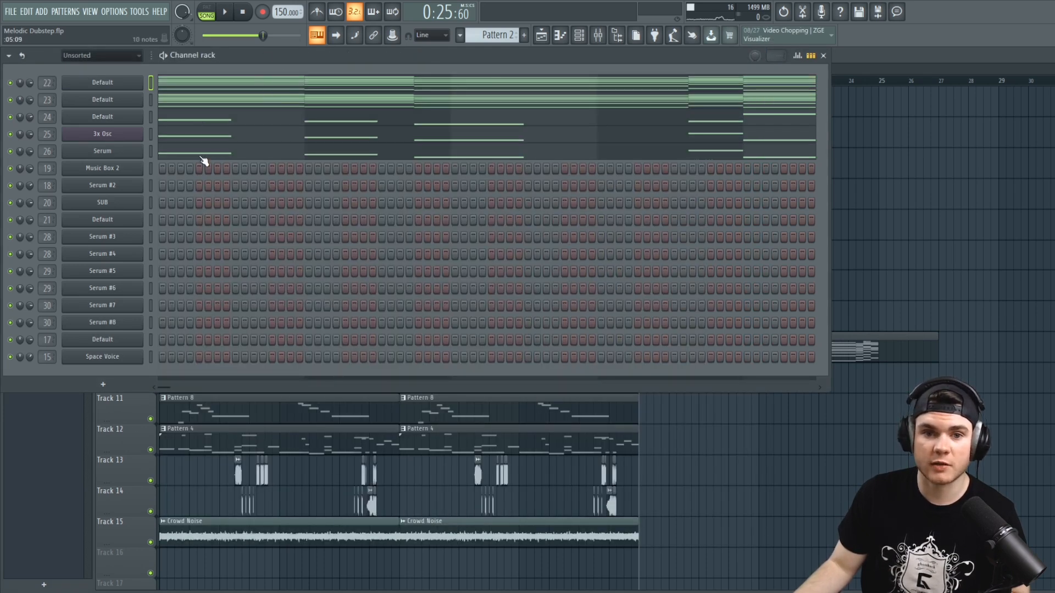
key(F6)
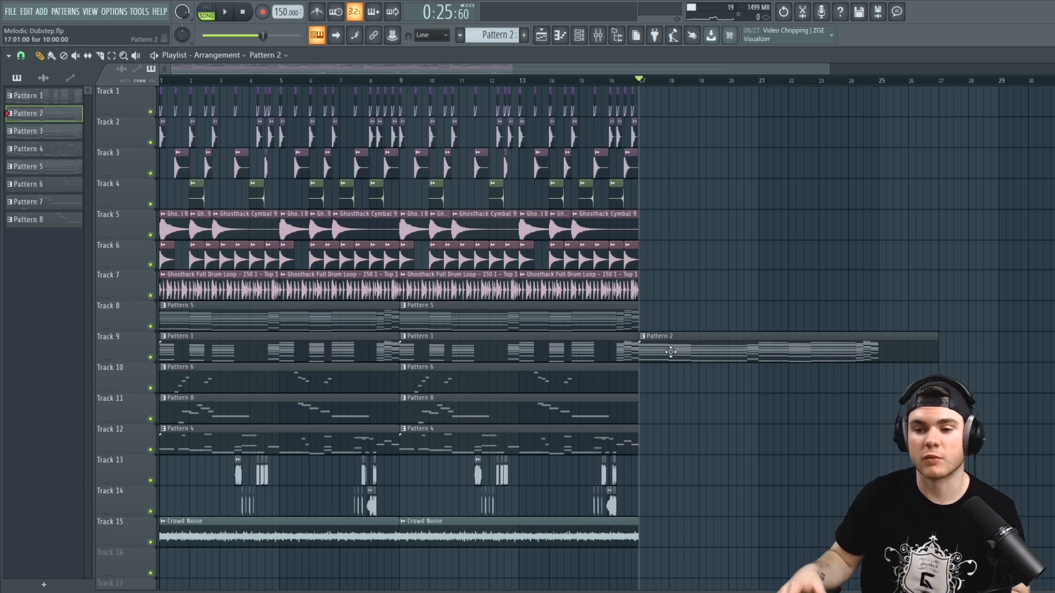
Copy the Pattern 6 clip on Track 10 and the Pattern 8 clip on Track 11 to bar 17
click(448, 378)
click(642, 379)
click(577, 410)
click(671, 413)
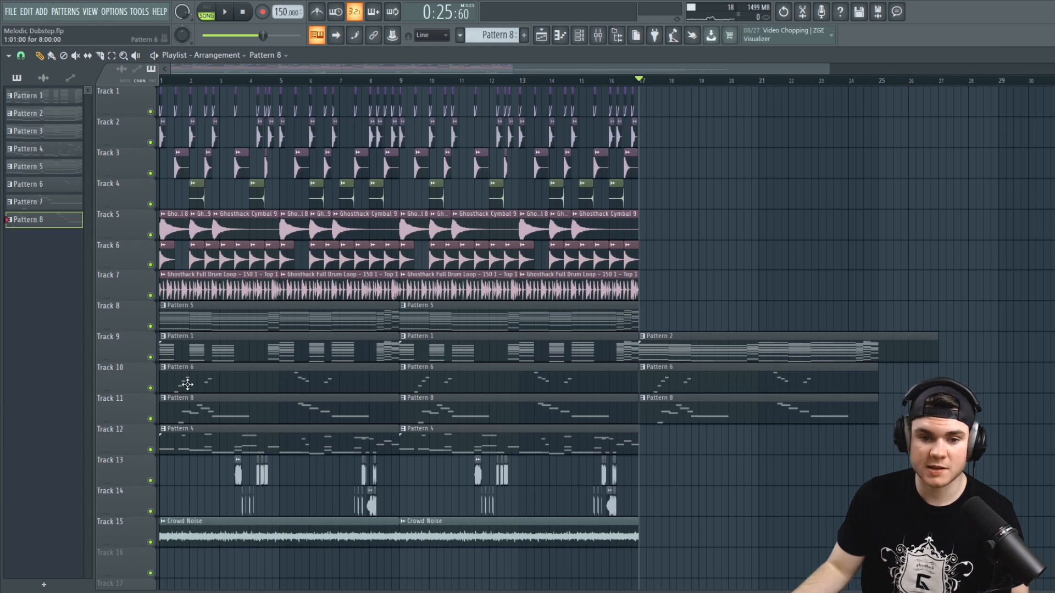
Audition Track 10 and Track 11 soloed from bar 17, and play the new section with all tracks active
right_click(150, 388)
key(space)
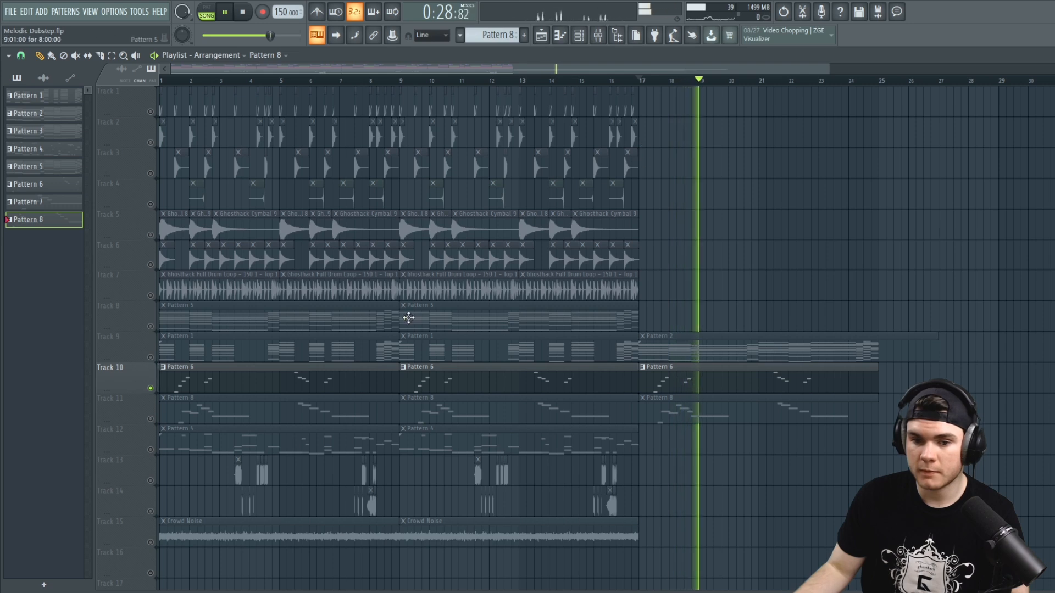
key(space)
right_click(150, 418)
key(space)
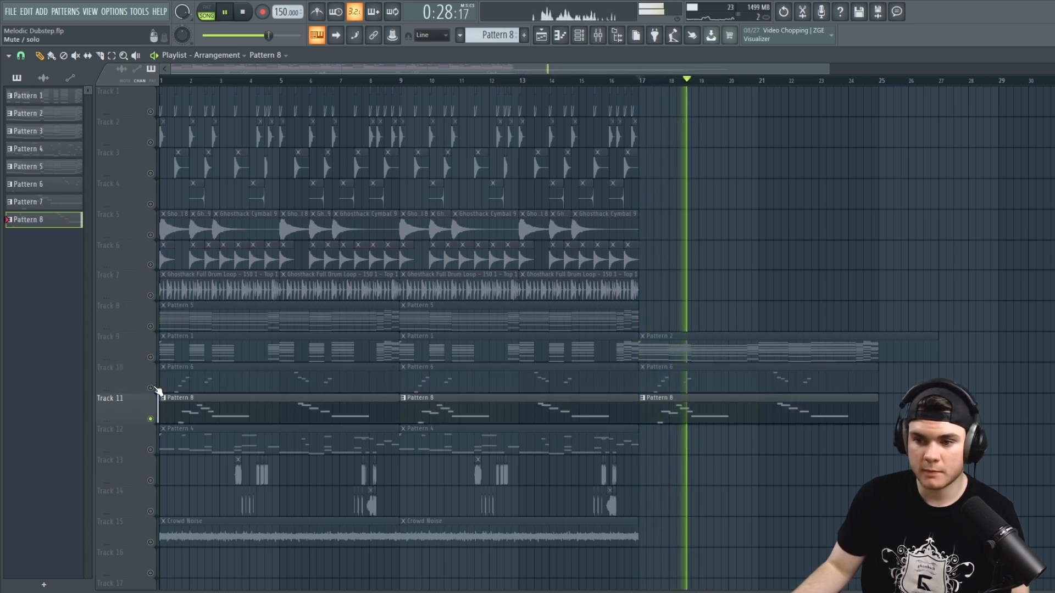
key(space)
right_click(156, 388)
right_click(156, 388)
key(space)
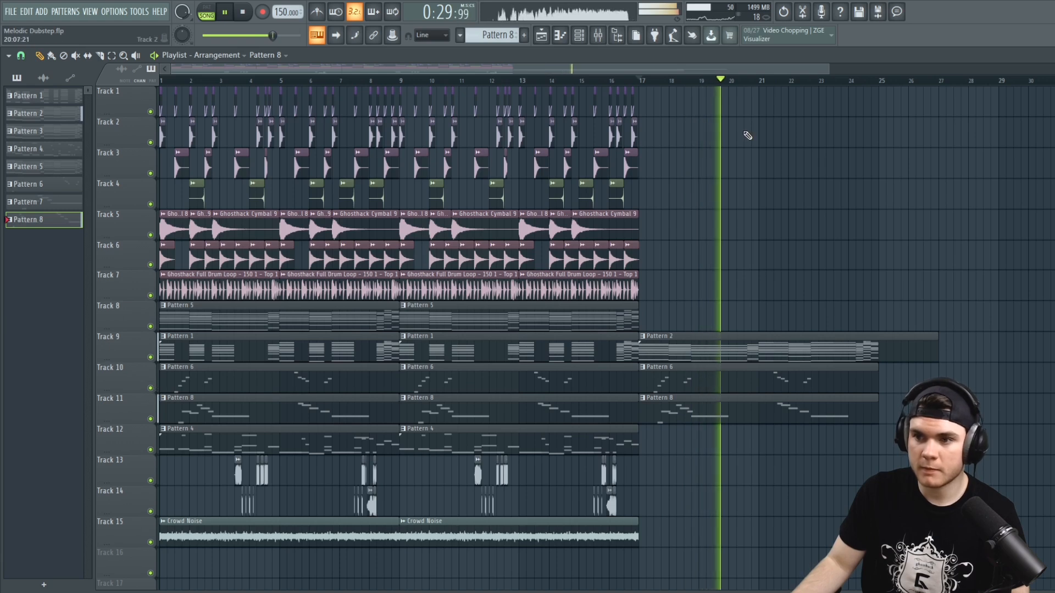
key(space)
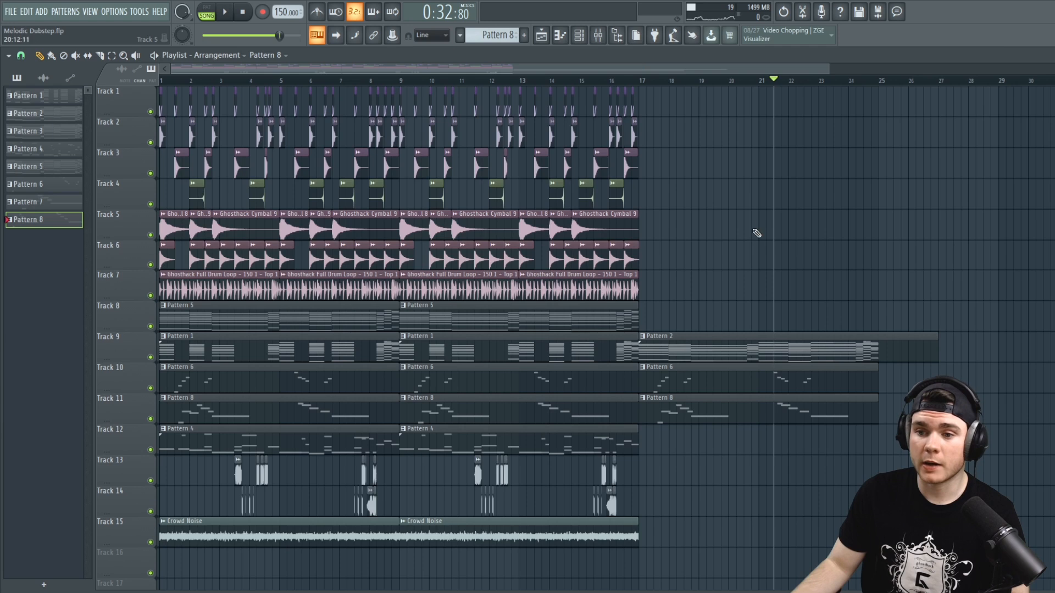
Trim the end of the Pattern 2 clip on Track 9 back to bar 25
drag(934, 336, 886, 341)
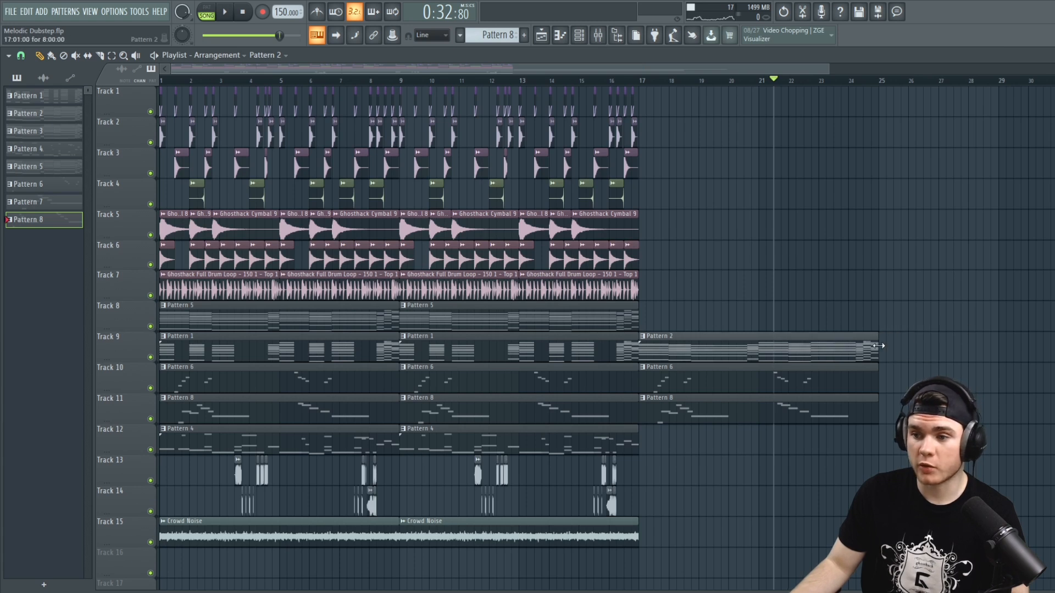
Place Ghosthack H Kick 11 clips on Track 2 at the start of every bar from 17 to 24
click(403, 136)
click(643, 136)
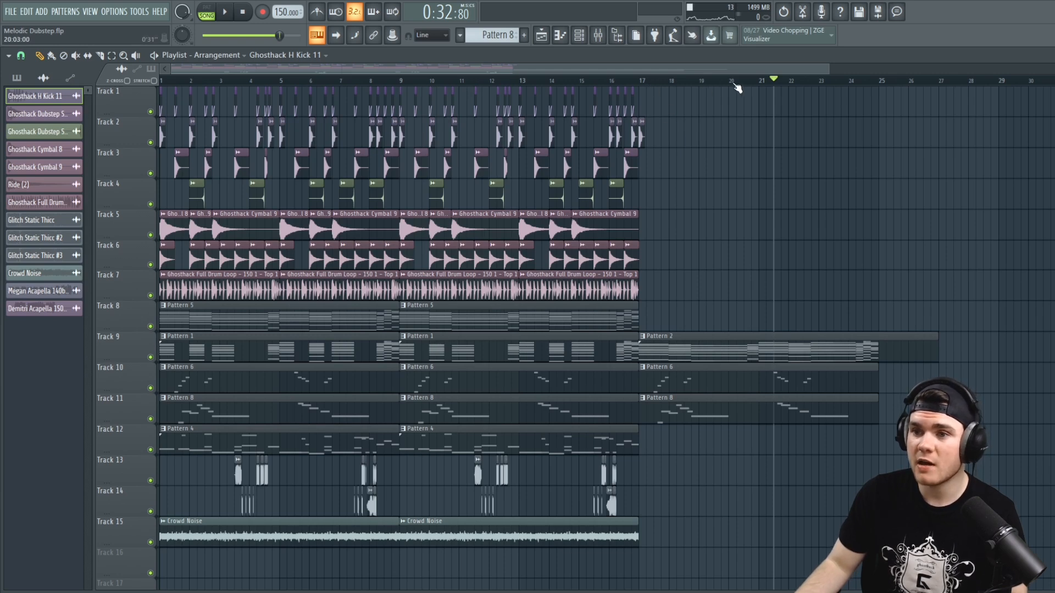
drag(716, 70, 641, 84)
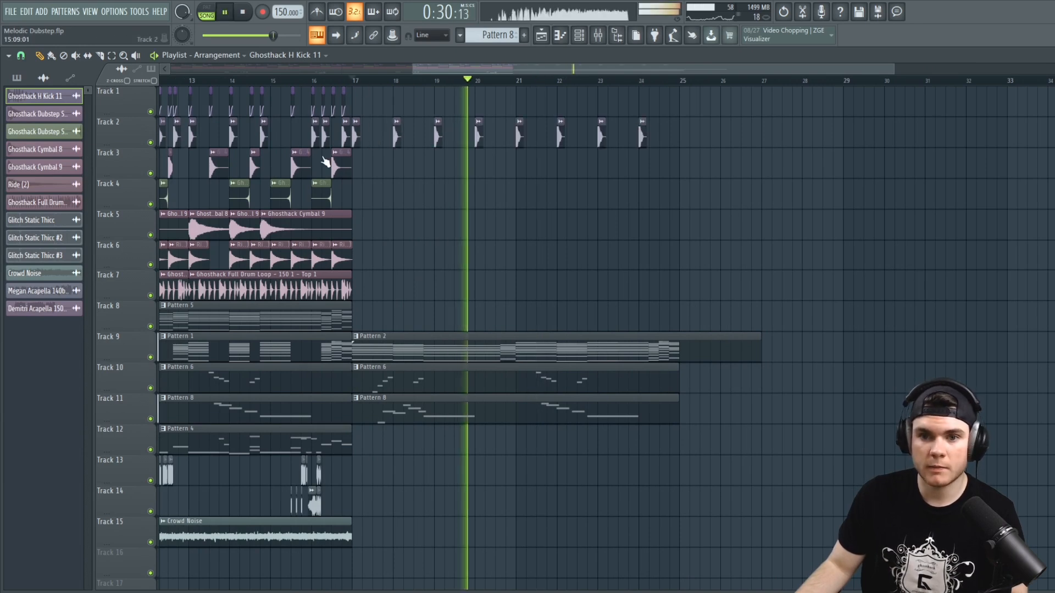
key(space)
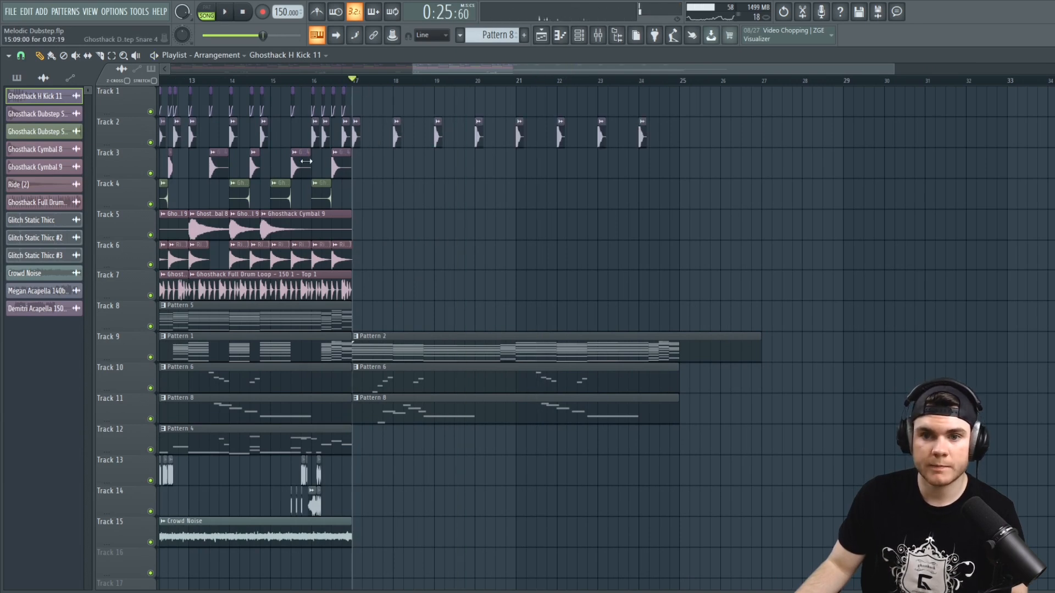
Place Ghosthack Dubstep Snare 4 clips on Track 3 in the middle of every bar from 17 to 24
click(376, 163)
click(419, 160)
click(459, 160)
click(497, 160)
click(585, 160)
click(621, 158)
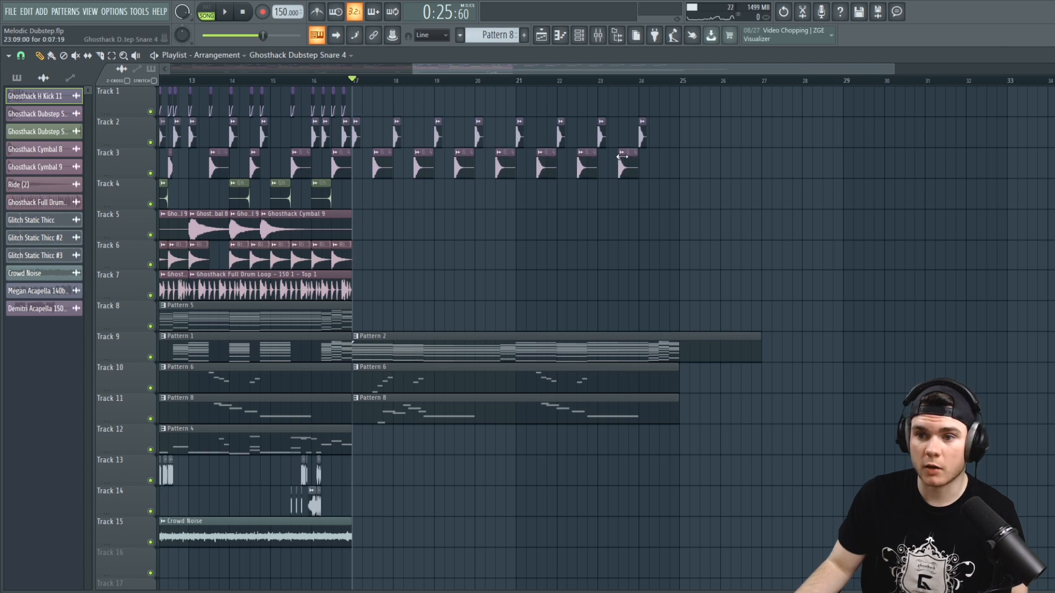
click(662, 165)
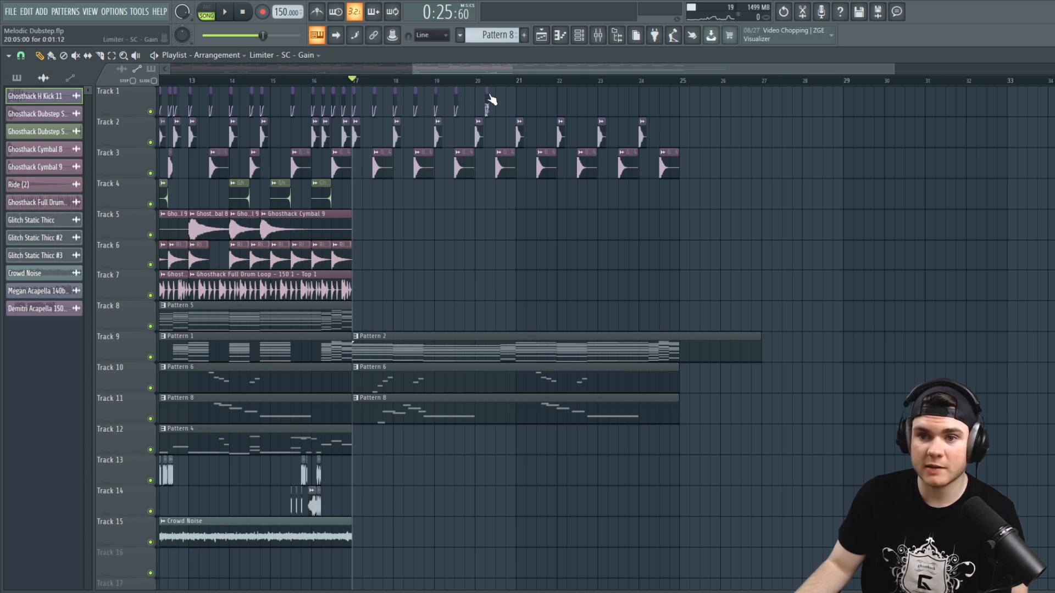
Add Limiter - SC - Gain automation clips on Track 1 above the new kicks and snares through bar 24
drag(491, 101, 638, 102)
key(space)
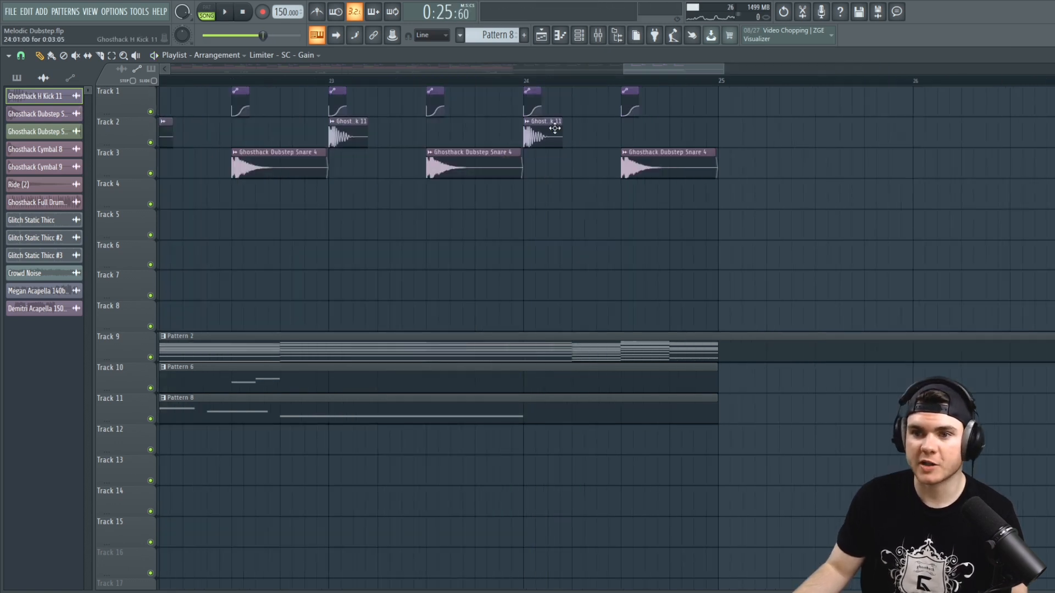
Add a kick on the fourth beat of bar 24 with a matching sidechain gain clip, and play from bar 24
click(672, 129)
click(627, 91)
click(634, 90)
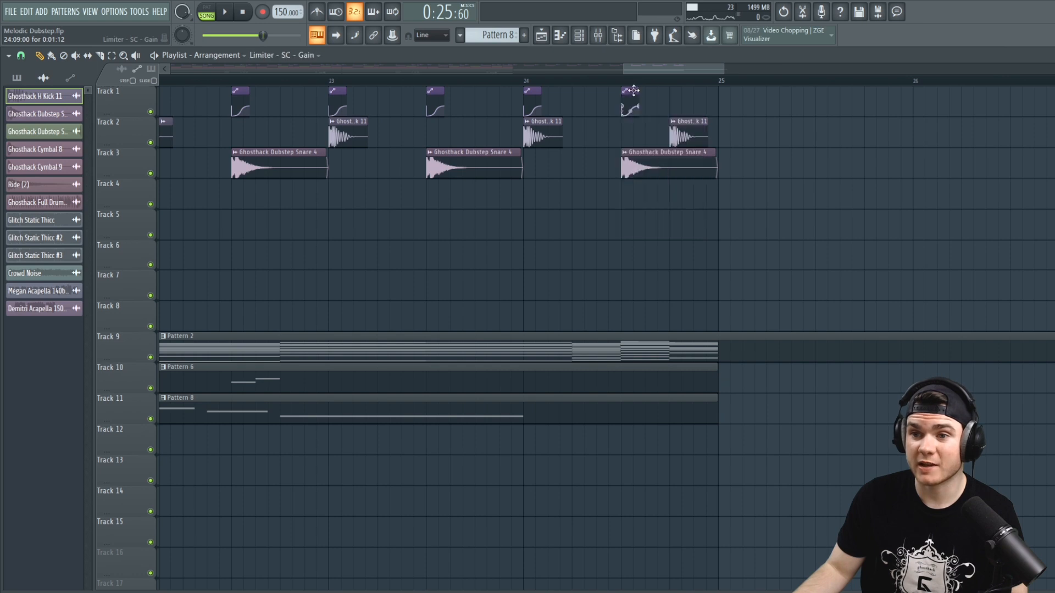
click(523, 81)
key(space)
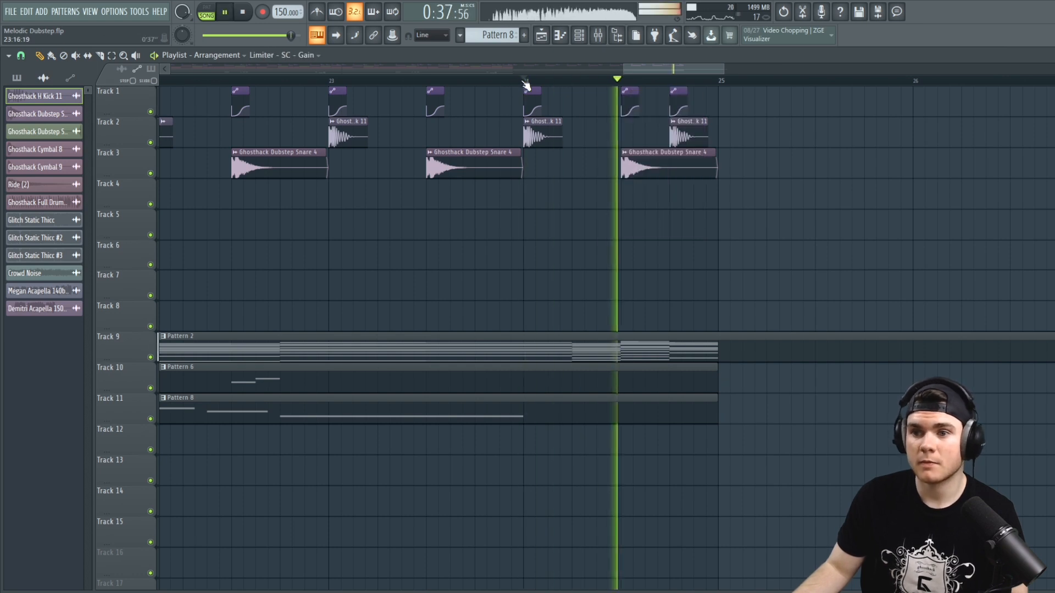
key(space)
Trim the Pattern 2 clip to end at bar 25 and duplicate the bar 17 pattern clips on Tracks 9 to 11 at bar 25
scroll(526, 84, down, 5)
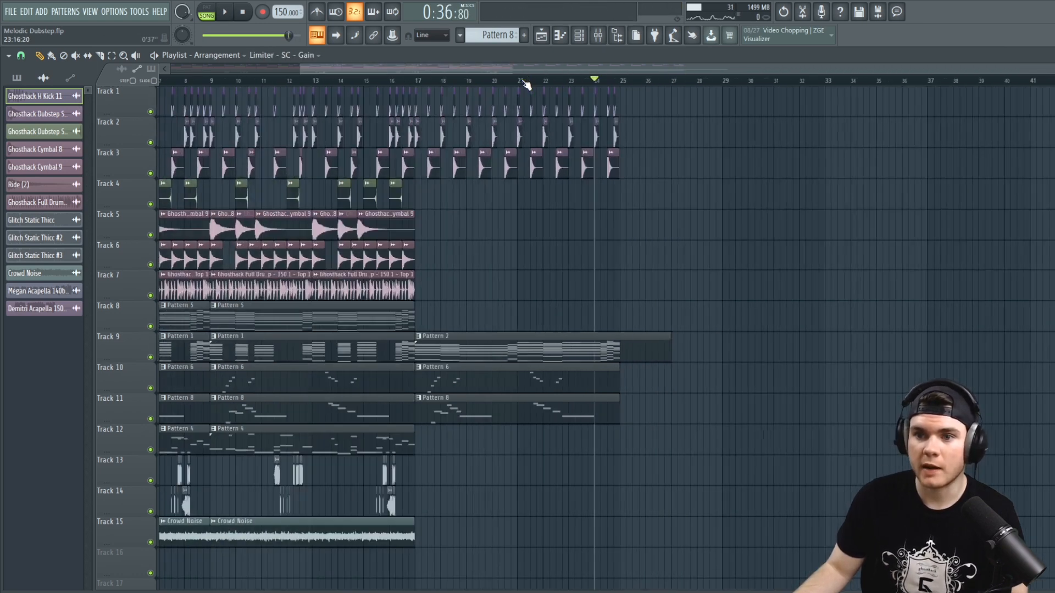
drag(670, 346, 620, 346)
drag(667, 483, 681, 351)
Copy the drum and sidechain clips on Tracks 1 to 4 from bars 1 to 8 to bar 25, and play the transition
drag(289, 71, 175, 70)
drag(336, 204, 159, 88)
drag(160, 136, 691, 153)
key(space)
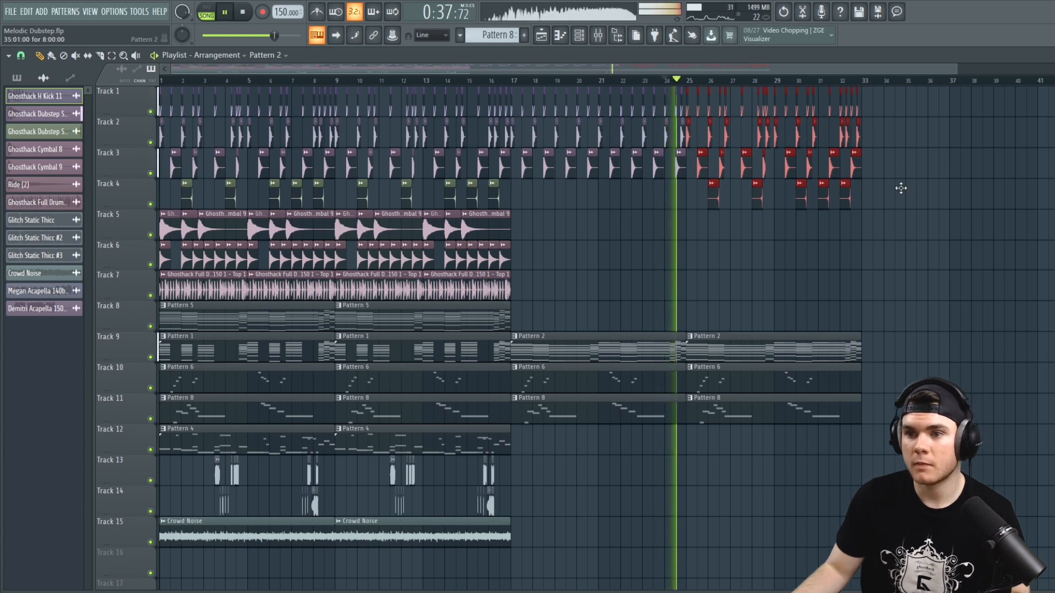
click(930, 259)
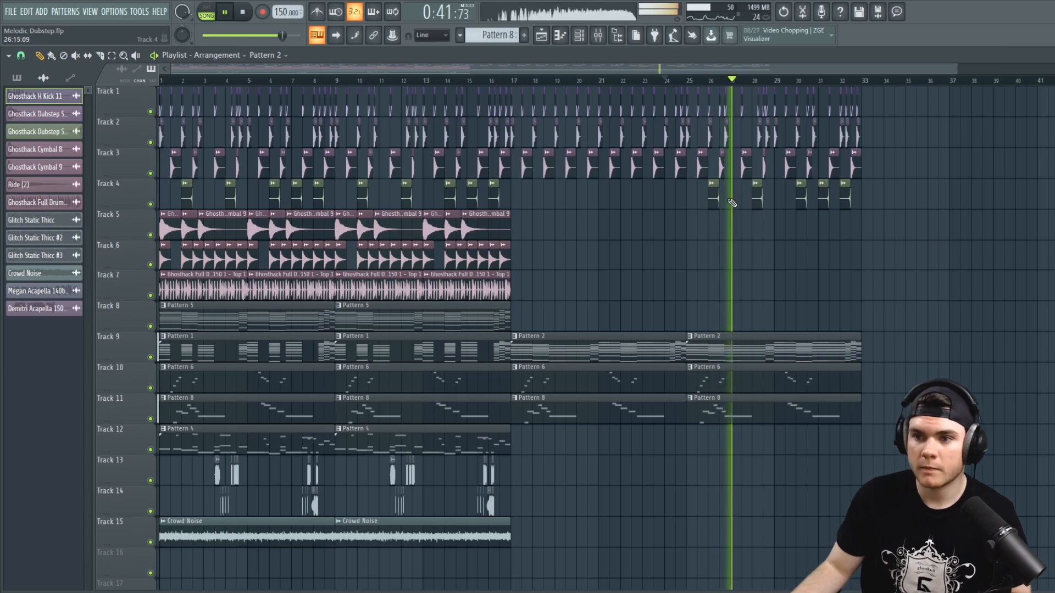
key(space)
Place Ghosthack Dubstep Snare 30 (Pre Snare)_4 clips on Track 4 at bars 18, 20, 22 and 24, and play the result
click(530, 193)
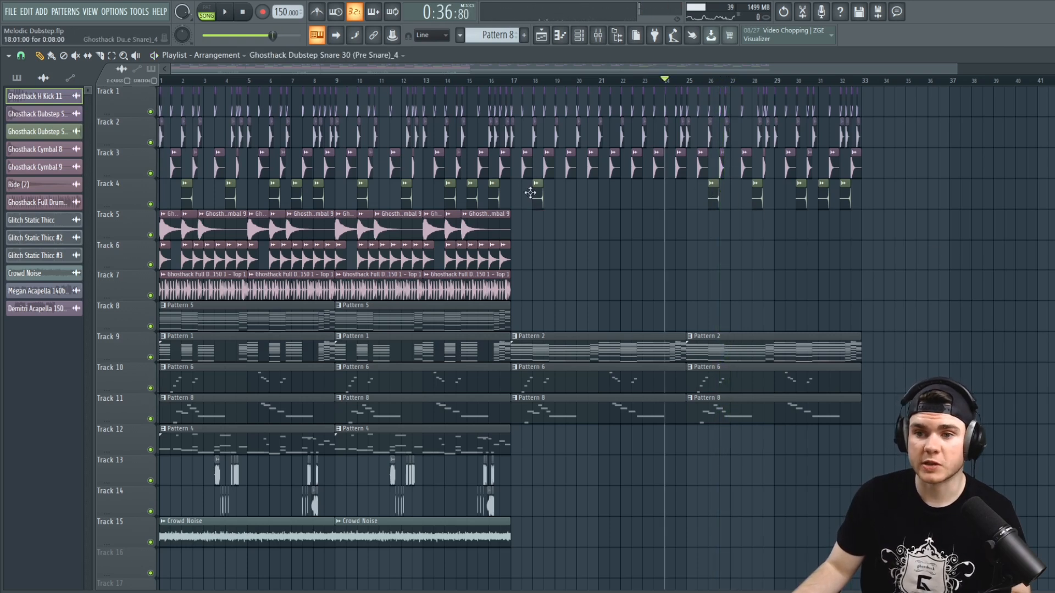
click(577, 194)
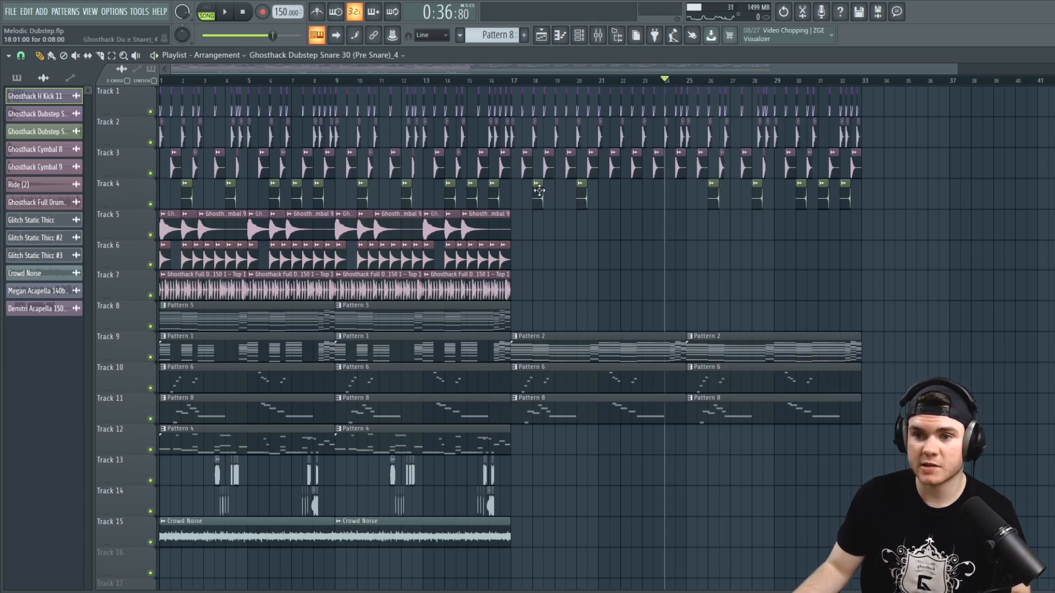
click(665, 191)
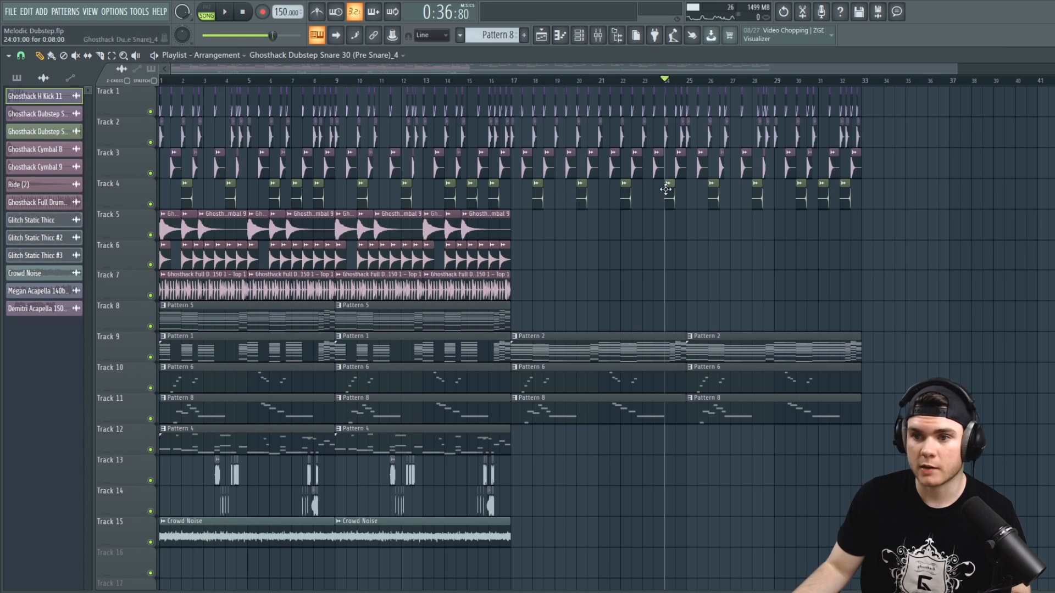
key(space)
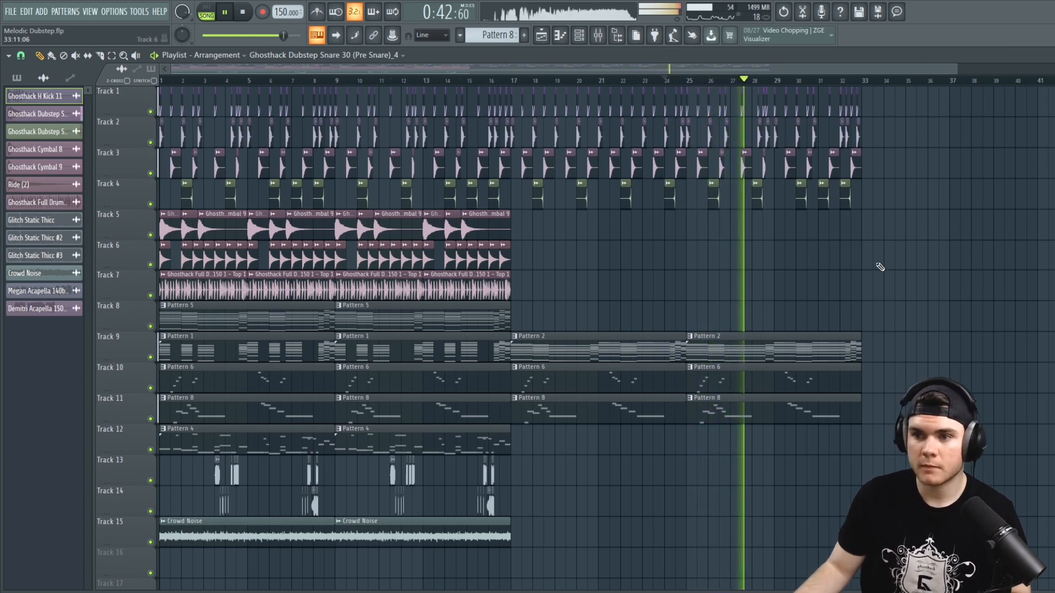
Stop playback and copy the cymbal, ride and drum loop clips on Tracks 5 to 7 from bars 1 to 16 to bar 17
key(space)
drag(587, 272, 513, 244)
click(965, 229)
right_click(963, 229)
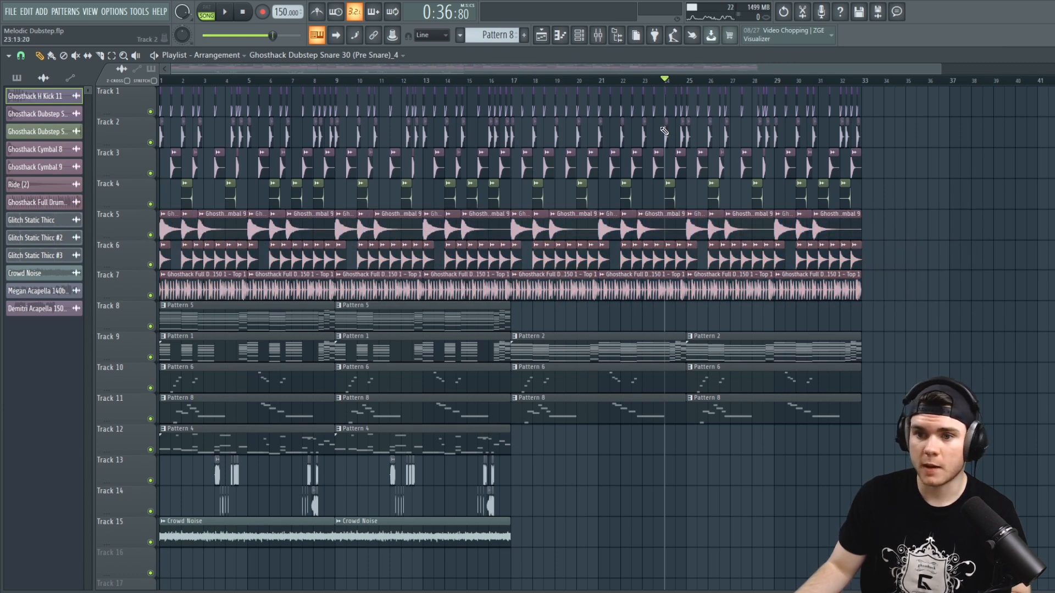
Alternate Cymbal 8 and Cymbal 9 every two bars on Track 5 from bar 17 to 25, and fill the ride gaps on Track 6
scroll(611, 88, up, 4)
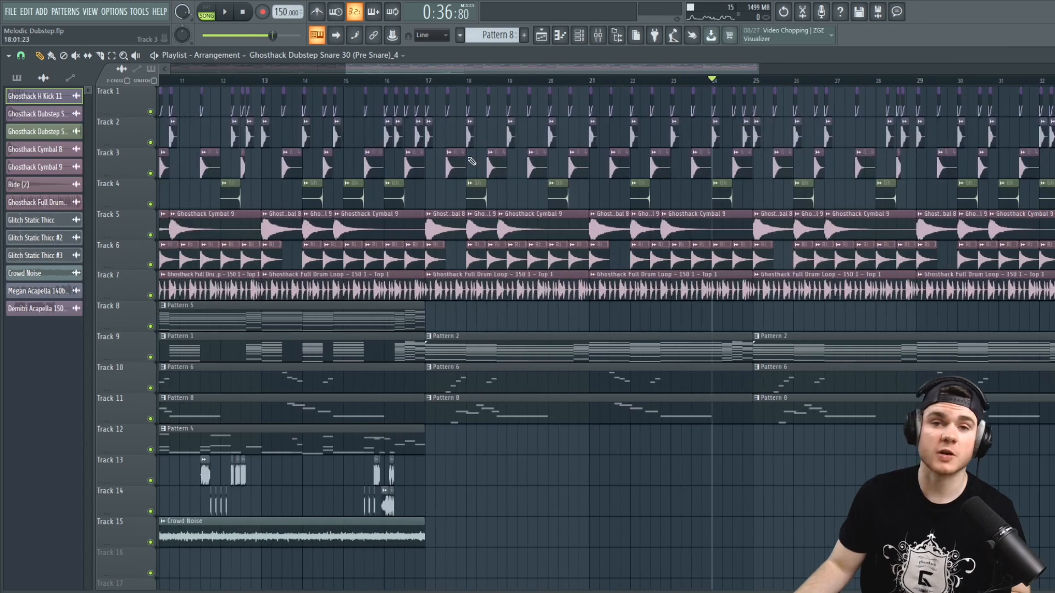
right_click(527, 226)
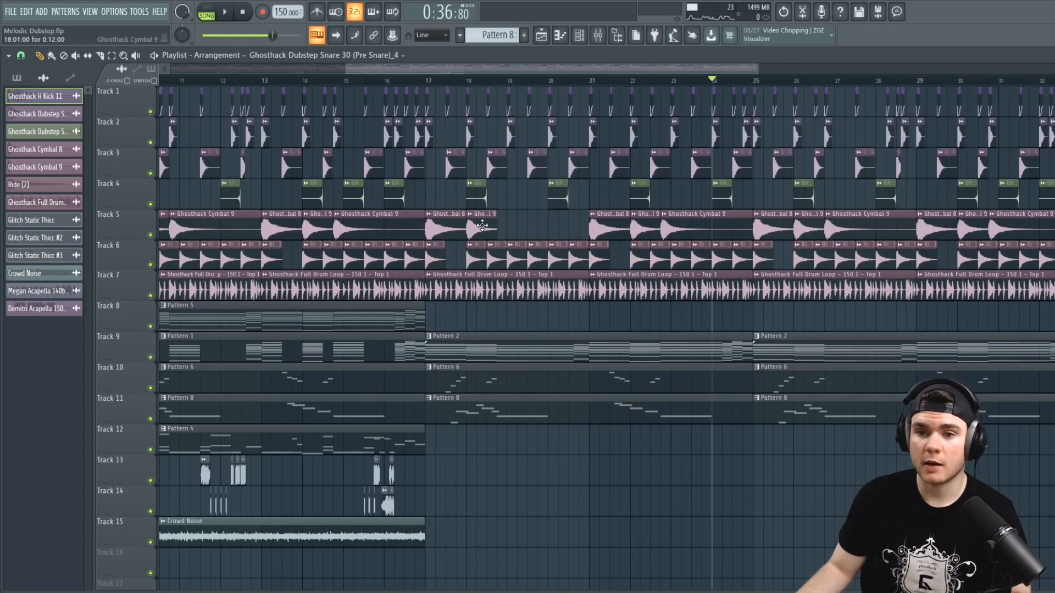
drag(479, 226, 519, 226)
right_click(704, 225)
drag(647, 226, 681, 226)
drag(548, 225, 577, 215)
drag(649, 230, 603, 225)
mouse_move(496, 226)
mouse_down()
mouse_move(454, 226)
mouse_move(492, 219)
mouse_up()
drag(493, 219, 501, 219)
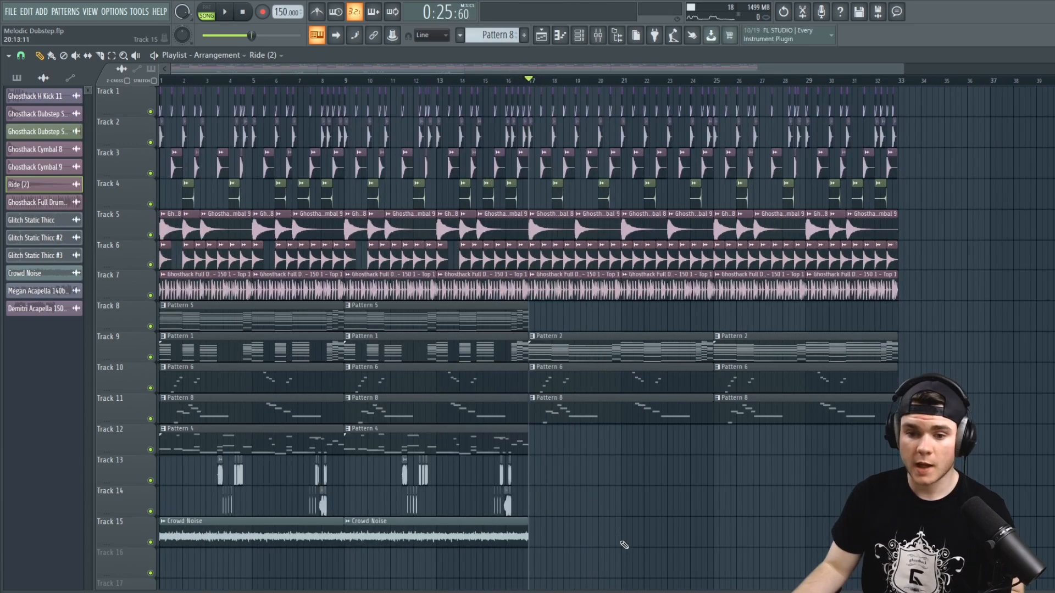
Duplicate the two Crowd Noise clips on Track 15 at bar 17
drag(623, 556, 263, 529)
drag(250, 524, 620, 526)
ctrl+click(943, 439)
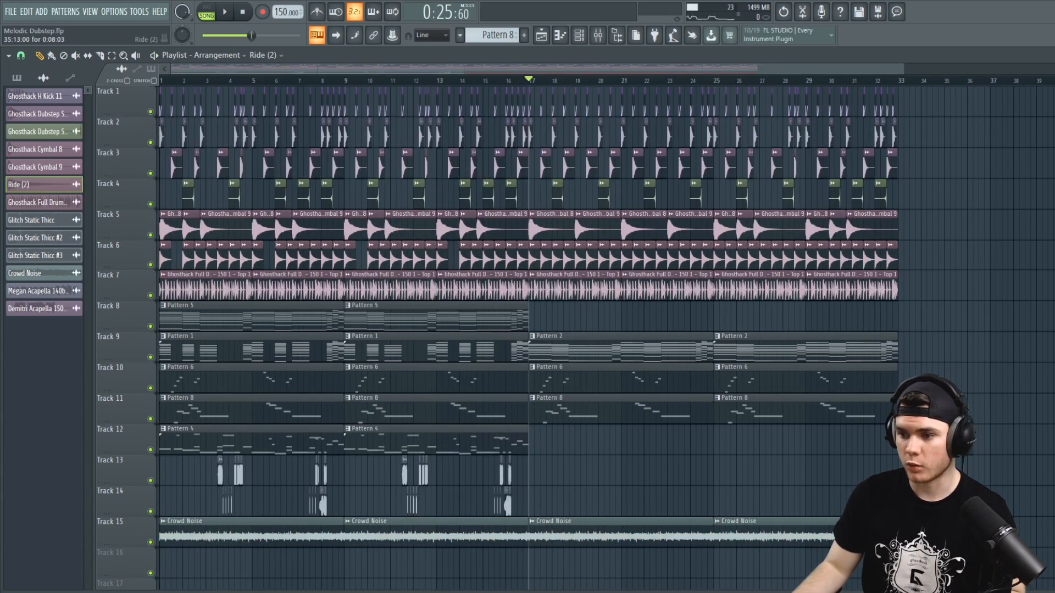
Place Pattern 5 on Track 8 at bars 17 and 25, and play the section from bar 17
click(465, 308)
drag(589, 313, 561, 313)
key(space)
click(717, 314)
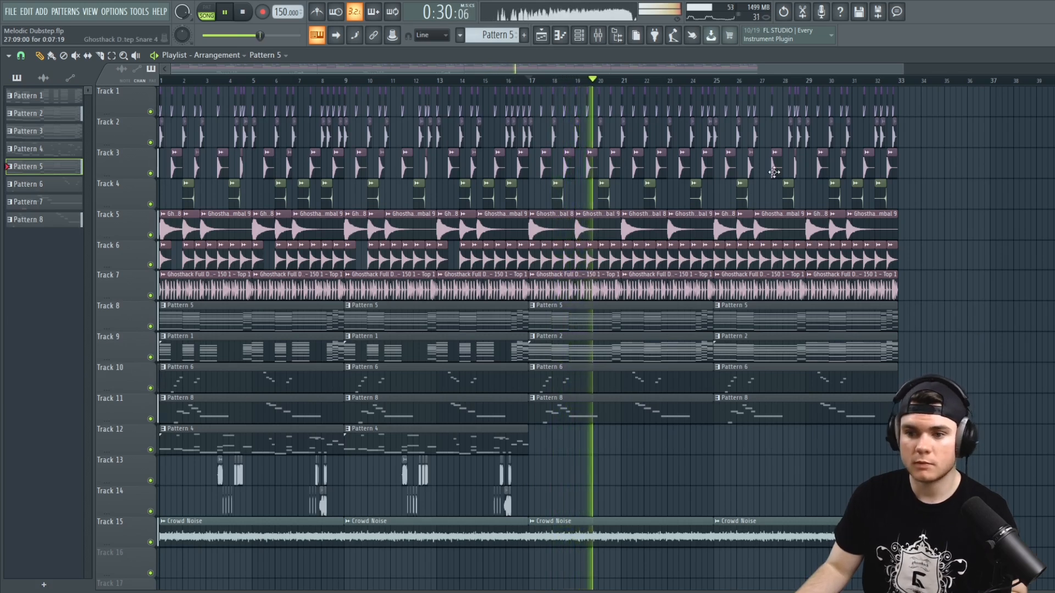
key(space)
Place Pattern 4 on Track 12 at bar 17, and listen to that track soloed from bar 9
click(252, 445)
drag(579, 448, 572, 447)
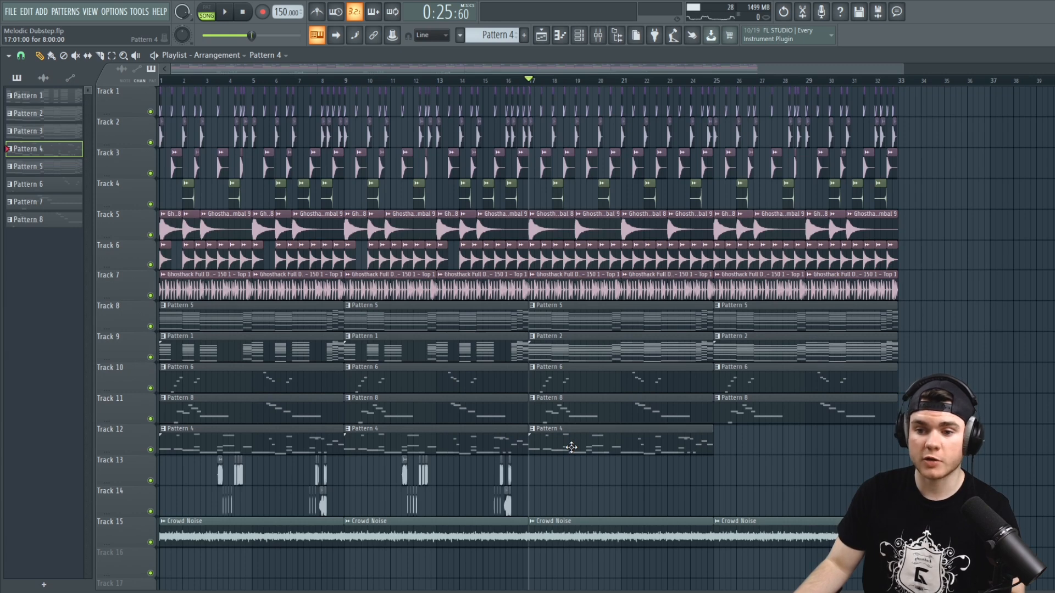
drag(350, 80, 344, 81)
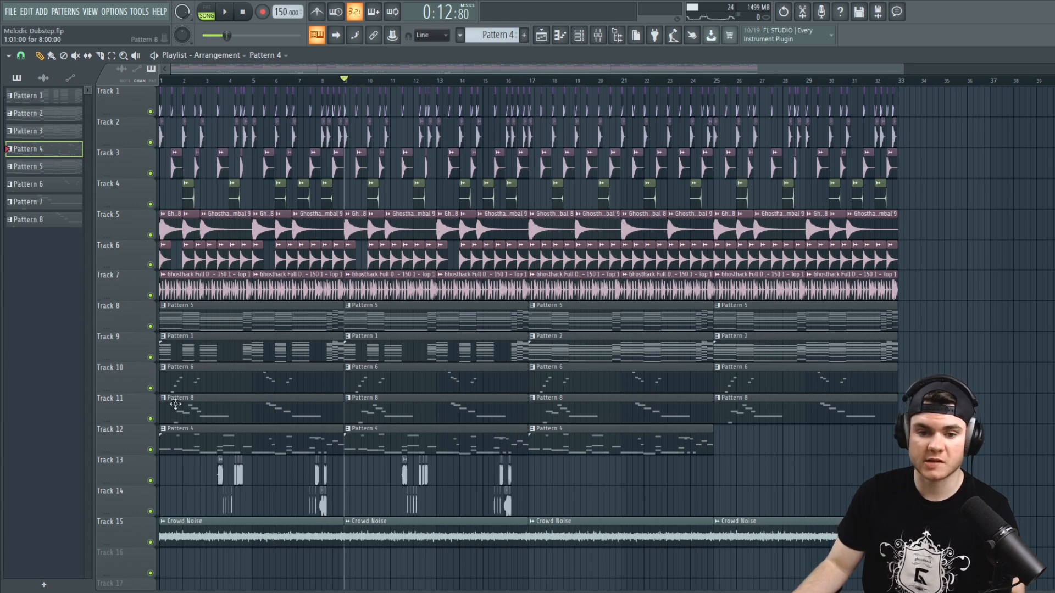
right_click(151, 449)
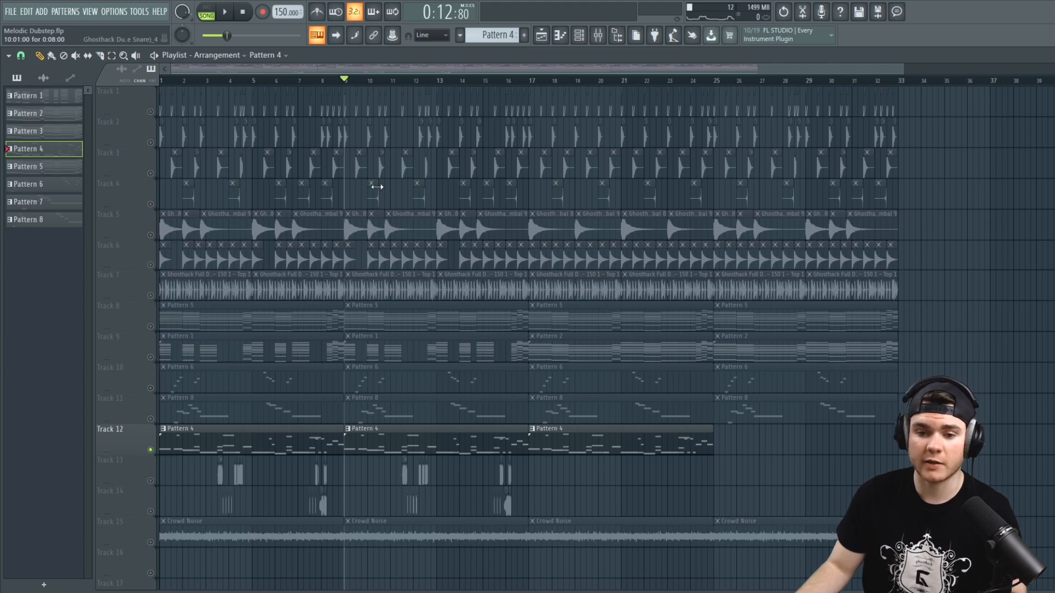
key(space)
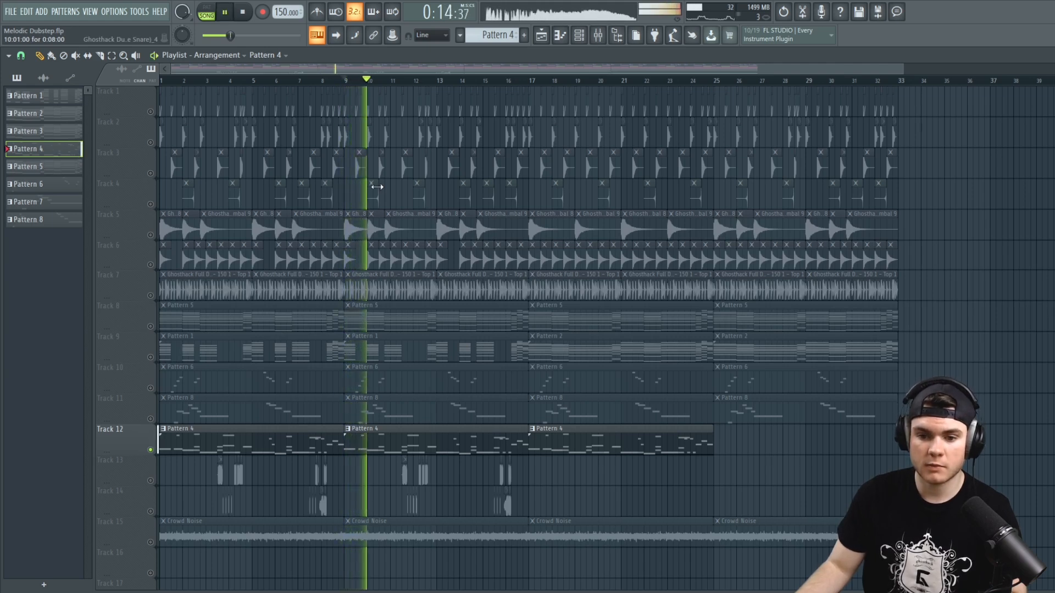
key(space)
right_click(151, 449)
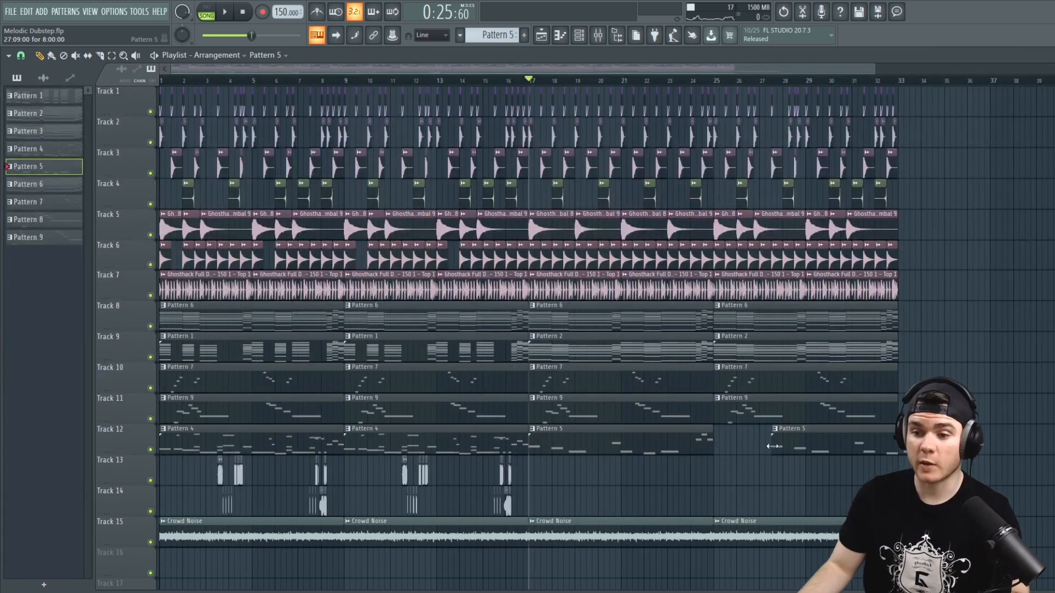
Align the second Pattern 5 clip on Track 12 with bar 25, and play from bar 17
drag(828, 451, 642, 442)
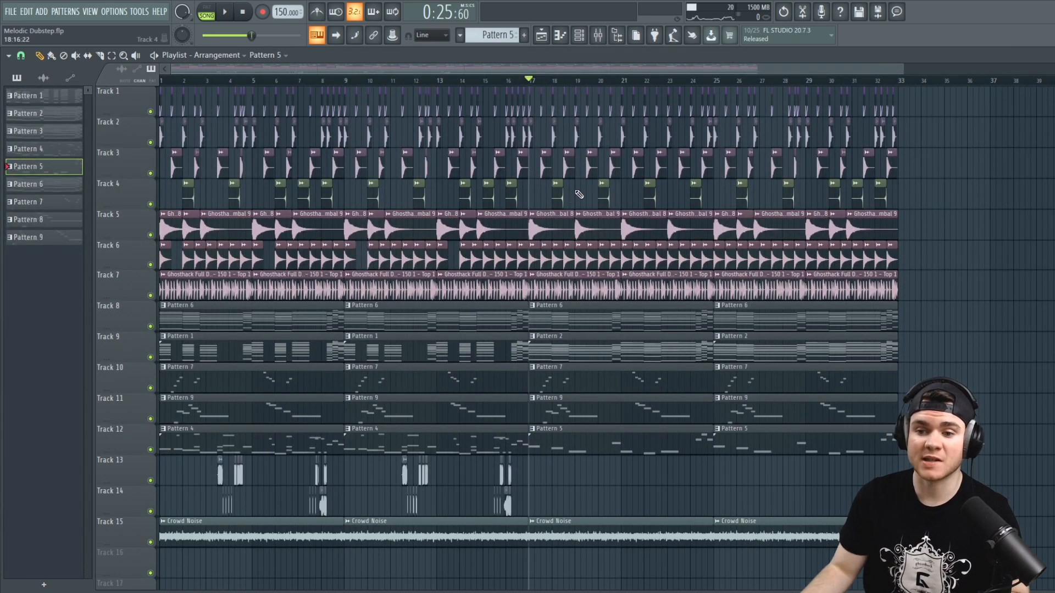
key(space)
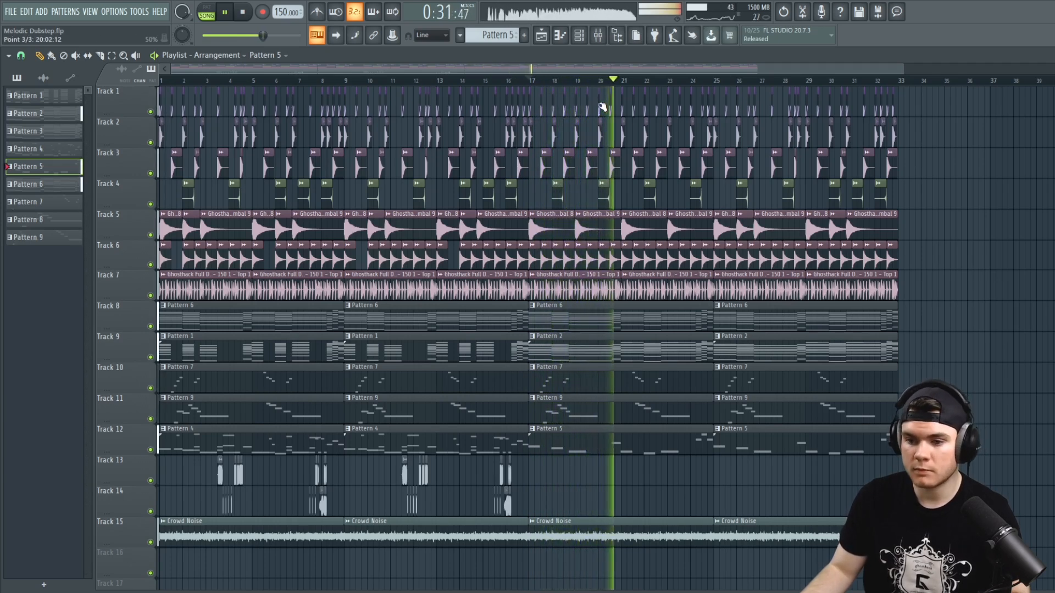
key(space)
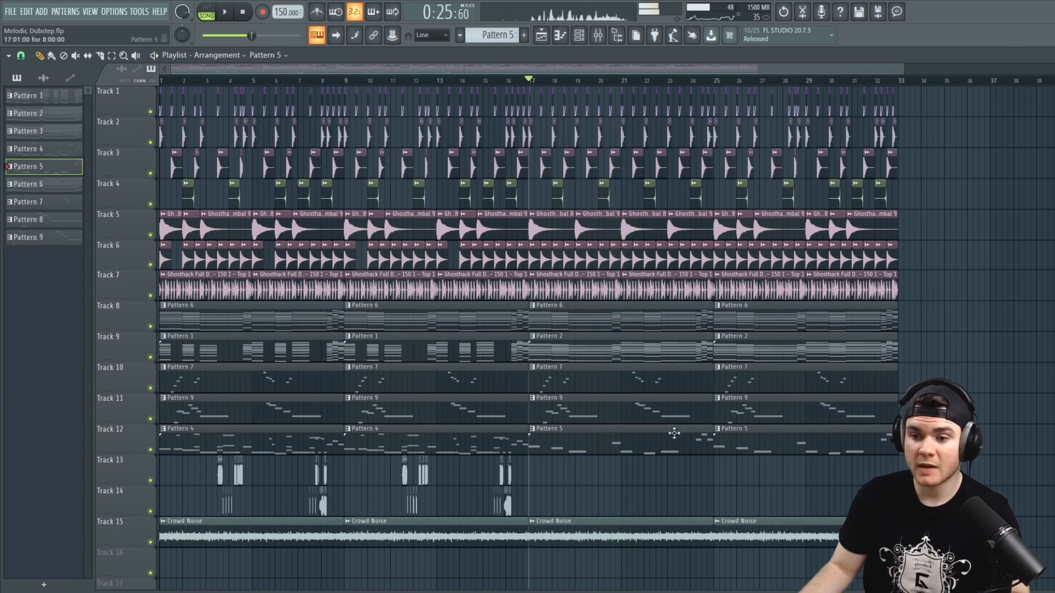
Open Pattern 5 in the channel rack and clone the Default Harmor channel below SUB
double_click(674, 433)
click(761, 57)
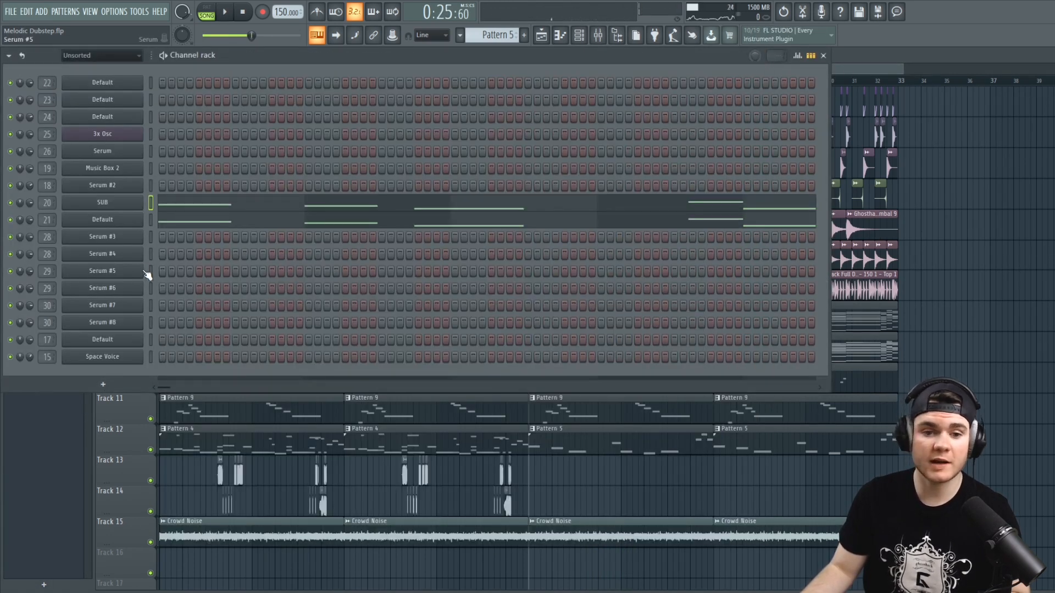
click(115, 383)
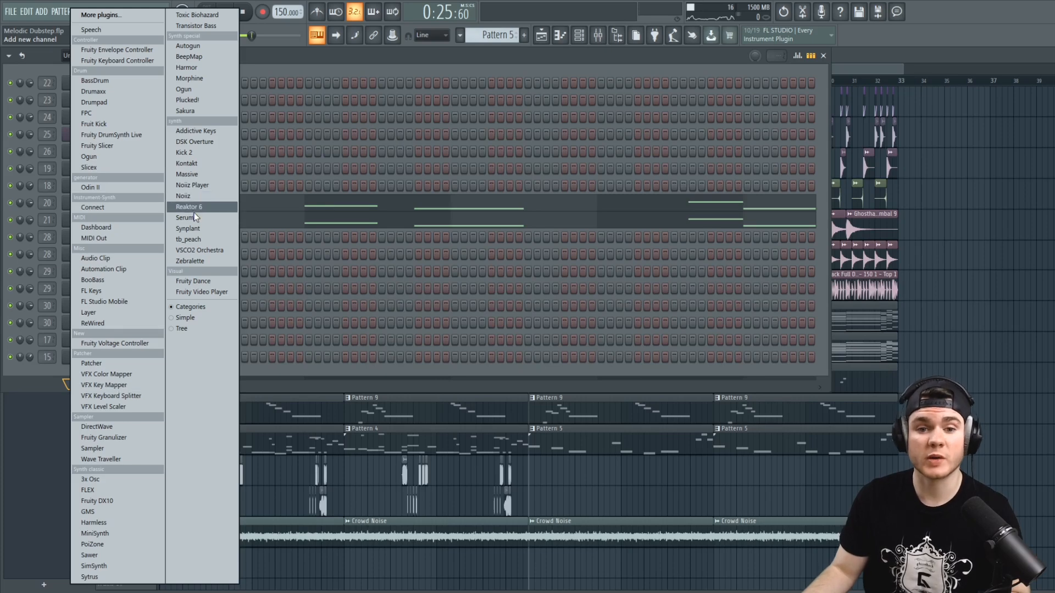
right_click(117, 219)
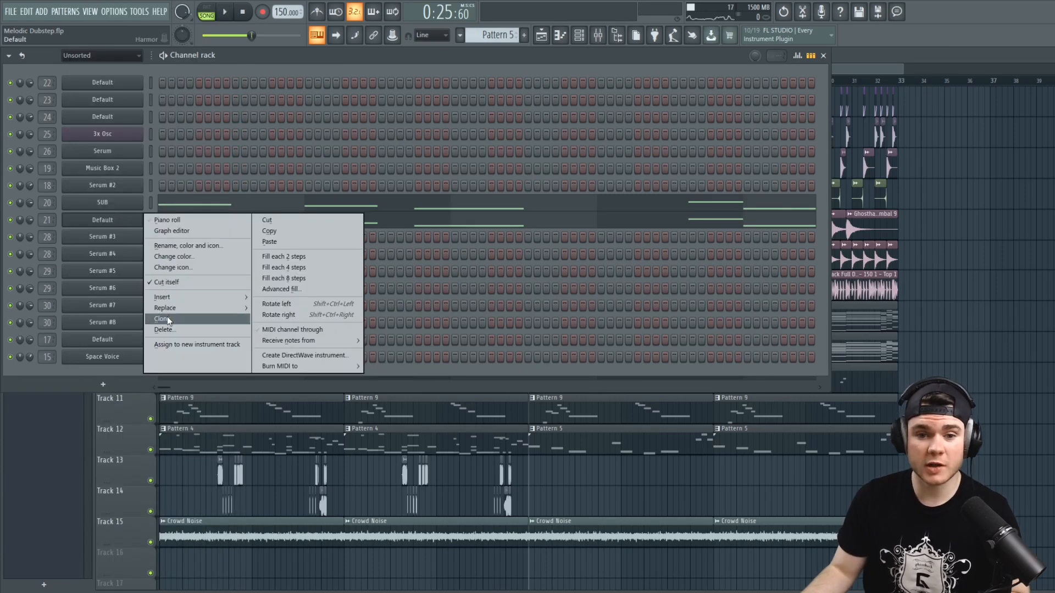
click(167, 318)
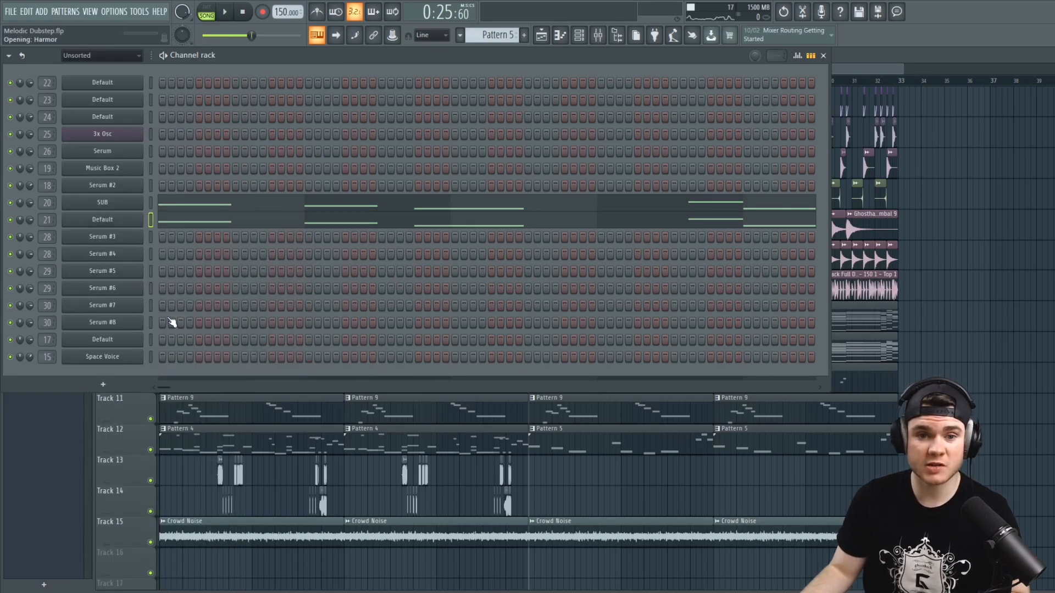
drag(203, 175, 232, 152)
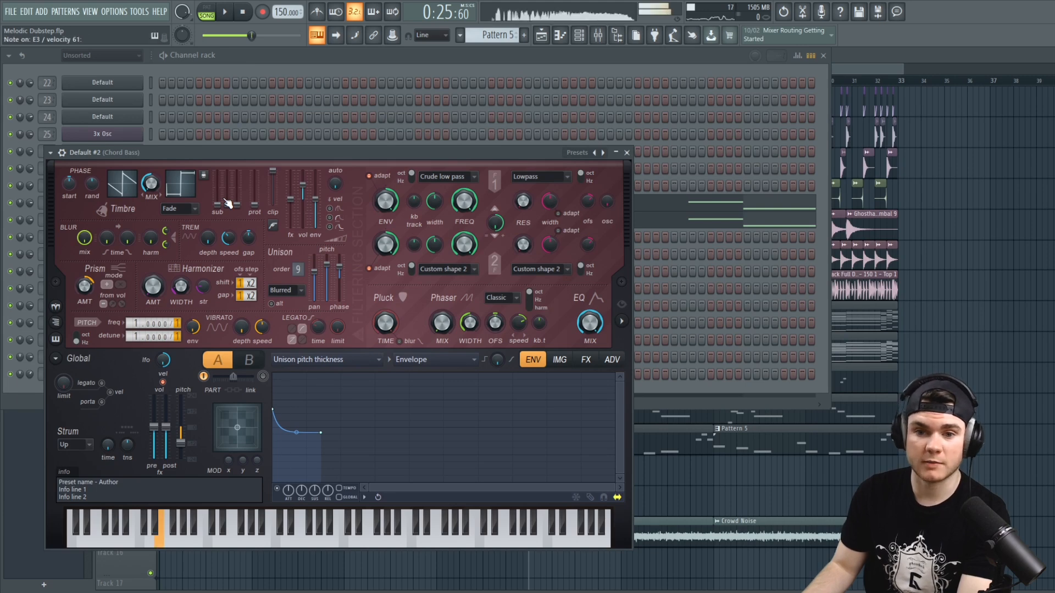
Shape a filter 1 frequency envelope in the cloned Harmor that falls in a straight line to -200%
click(332, 358)
click(397, 154)
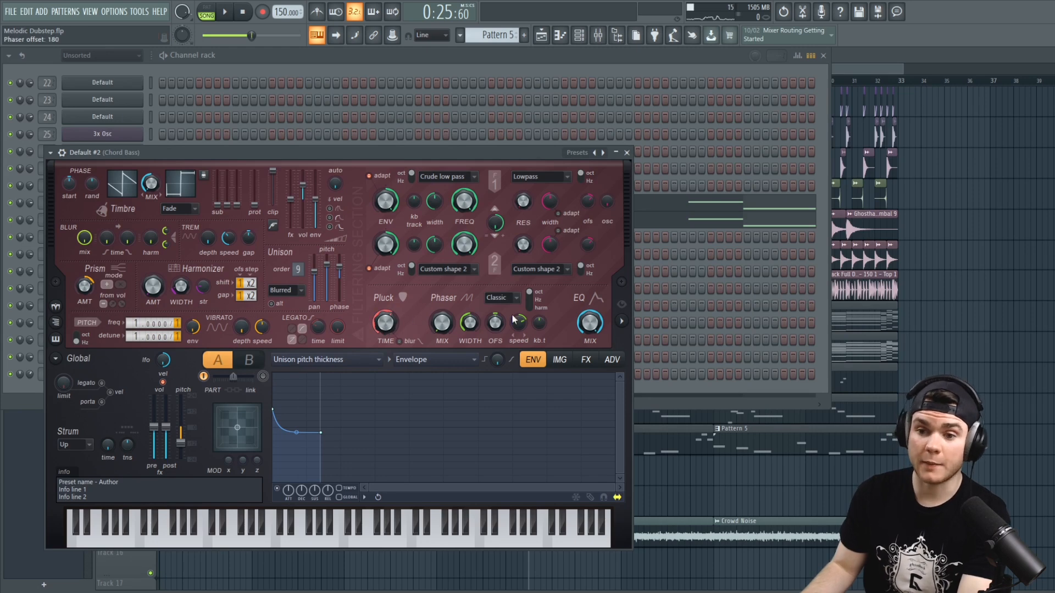
click(586, 361)
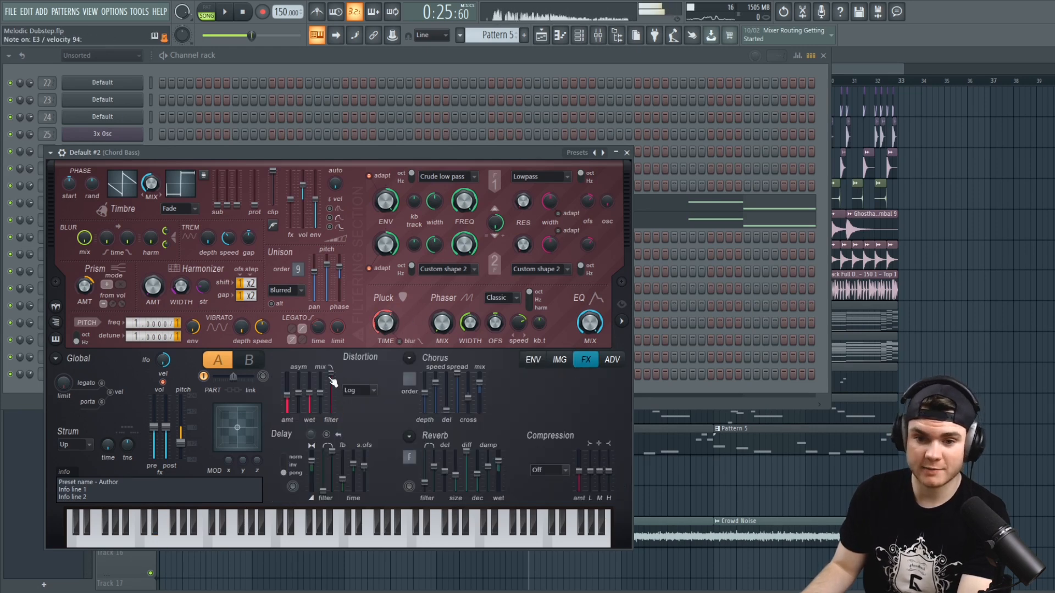
right_click(466, 201)
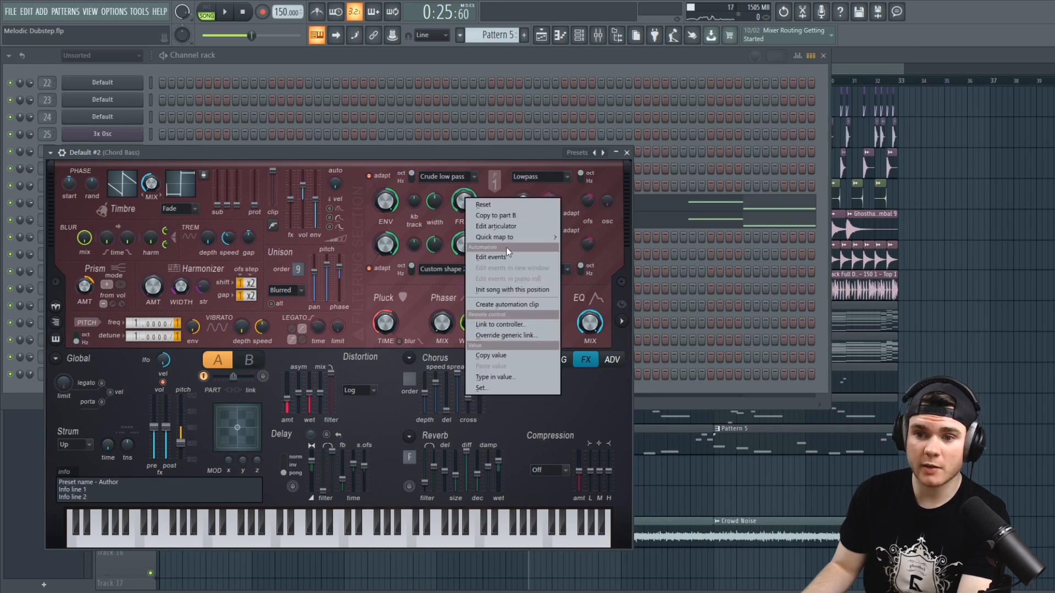
click(502, 226)
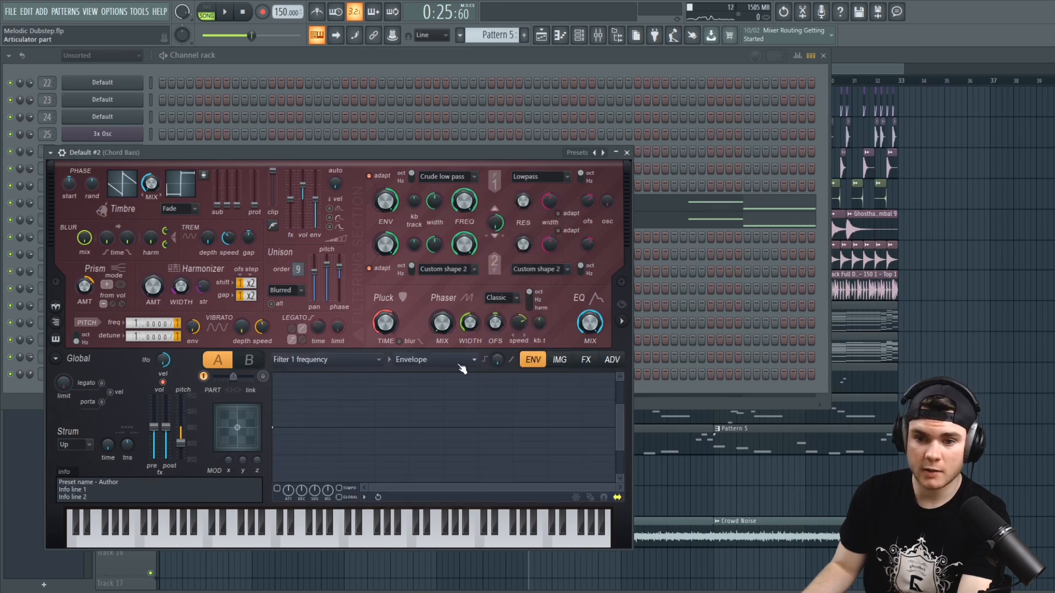
right_click(348, 453)
drag(347, 453, 354, 499)
drag(620, 428, 620, 377)
drag(354, 482, 417, 482)
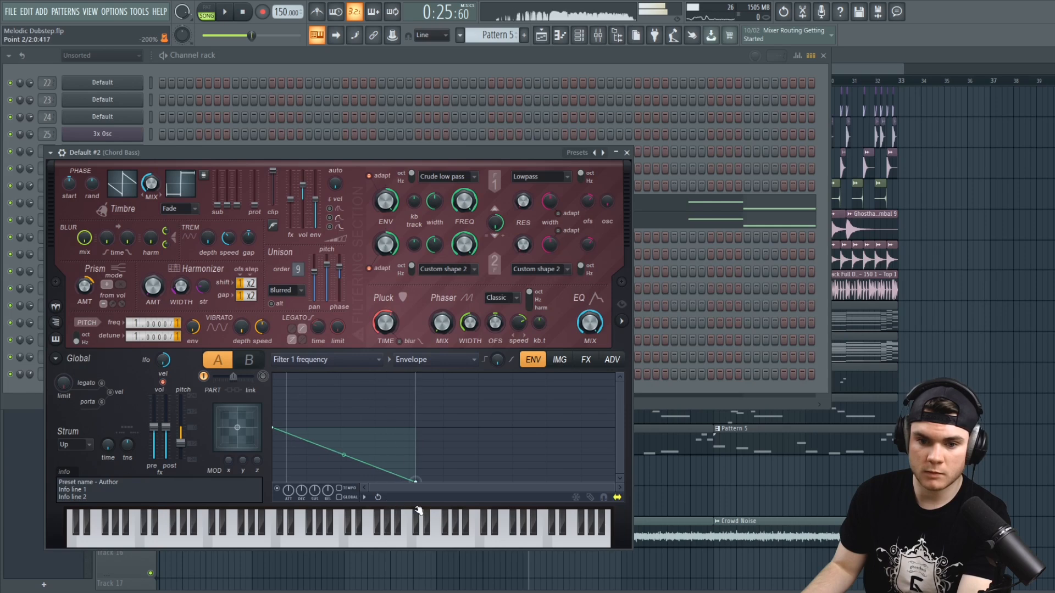
drag(273, 428, 273, 430)
Try the Classic chorus on the cloned Harmor, set its compression to Heating, and switch the chorus off
click(586, 359)
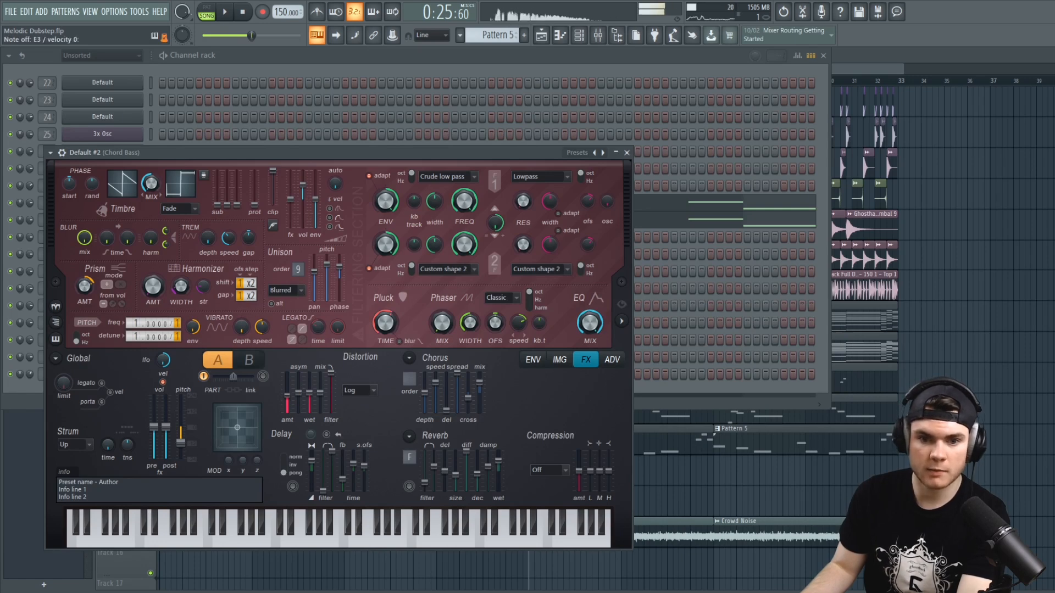
click(410, 358)
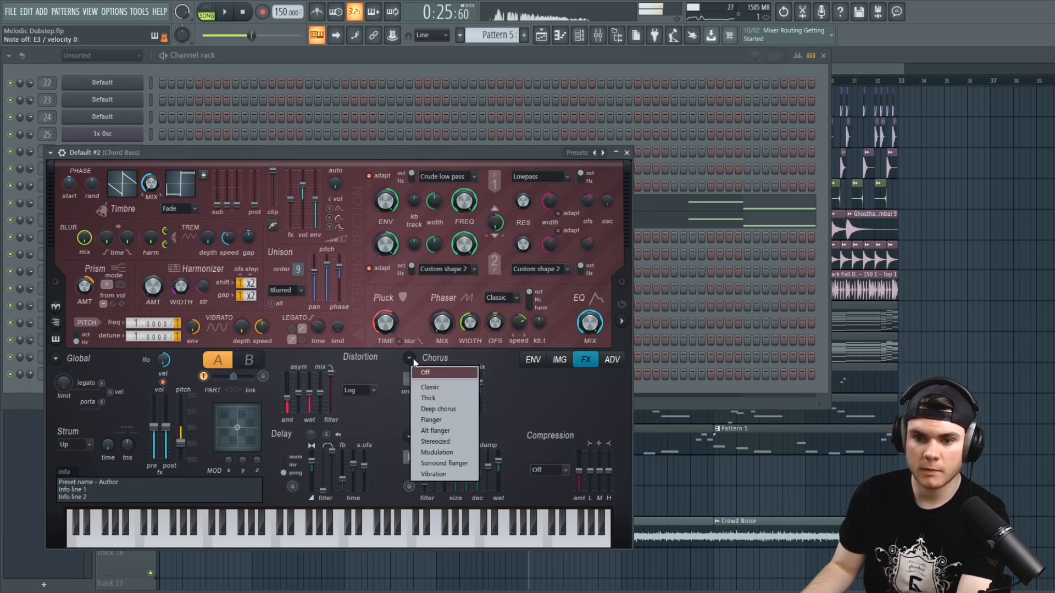
click(439, 387)
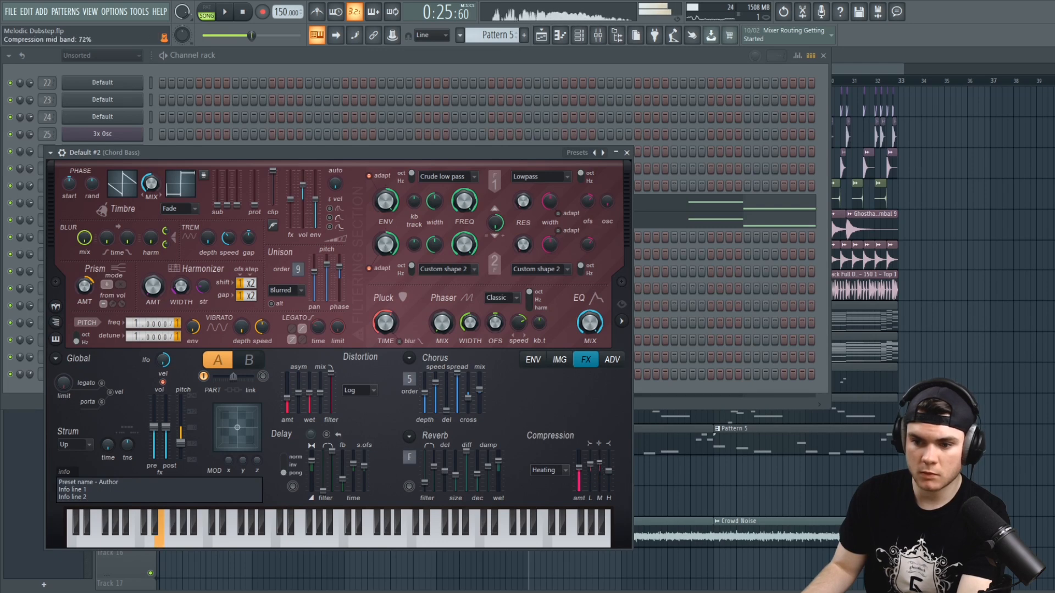
click(409, 379)
click(426, 380)
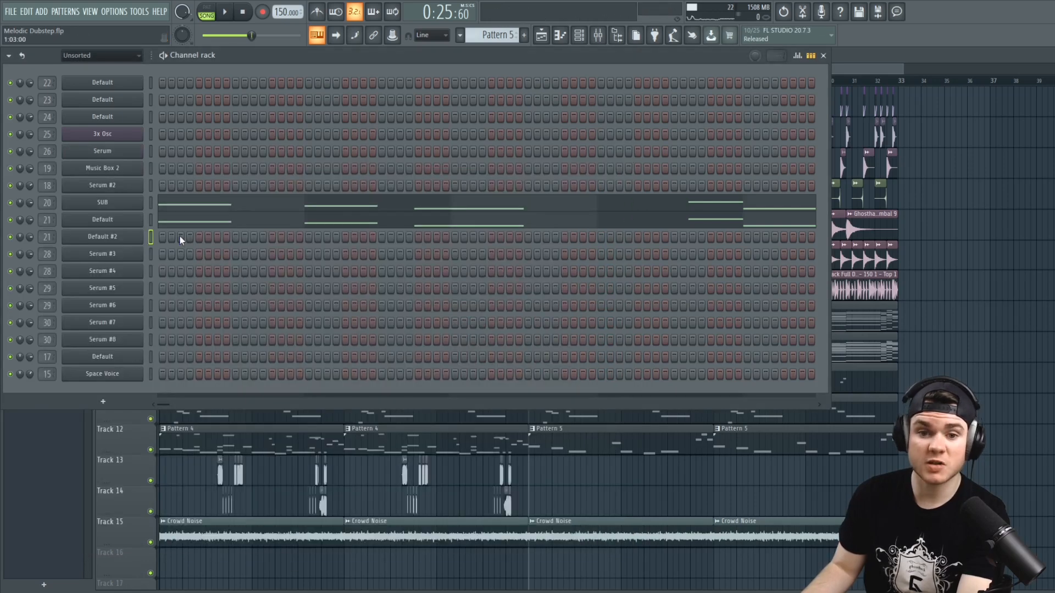
Add four short F#3 notes in the second half of bar 1 and two F3 notes from beat 3 of bar 2 for Default #2
right_click(123, 240)
click(172, 239)
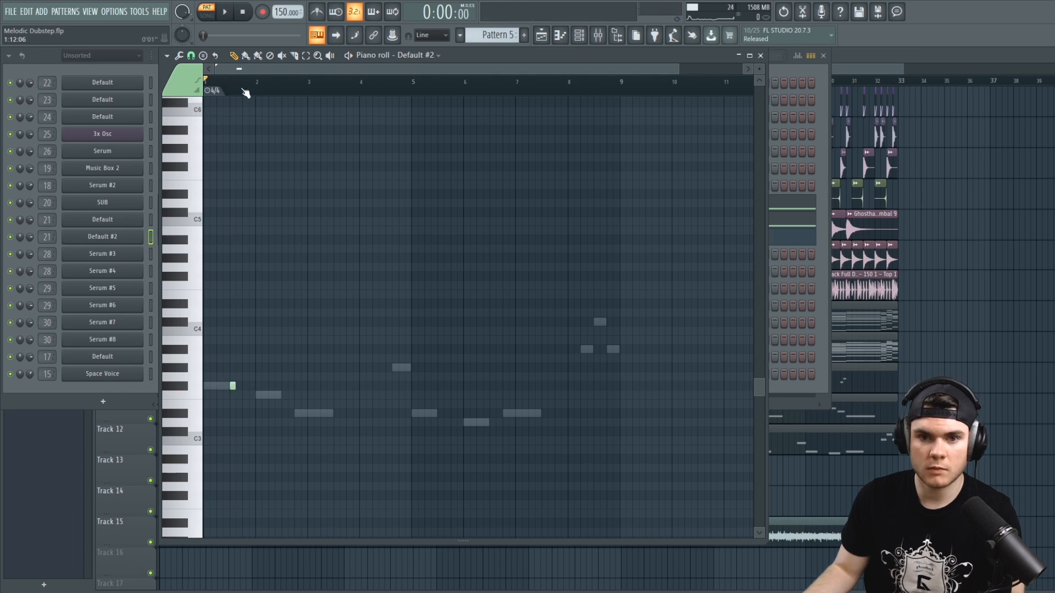
scroll(241, 70, up, 3)
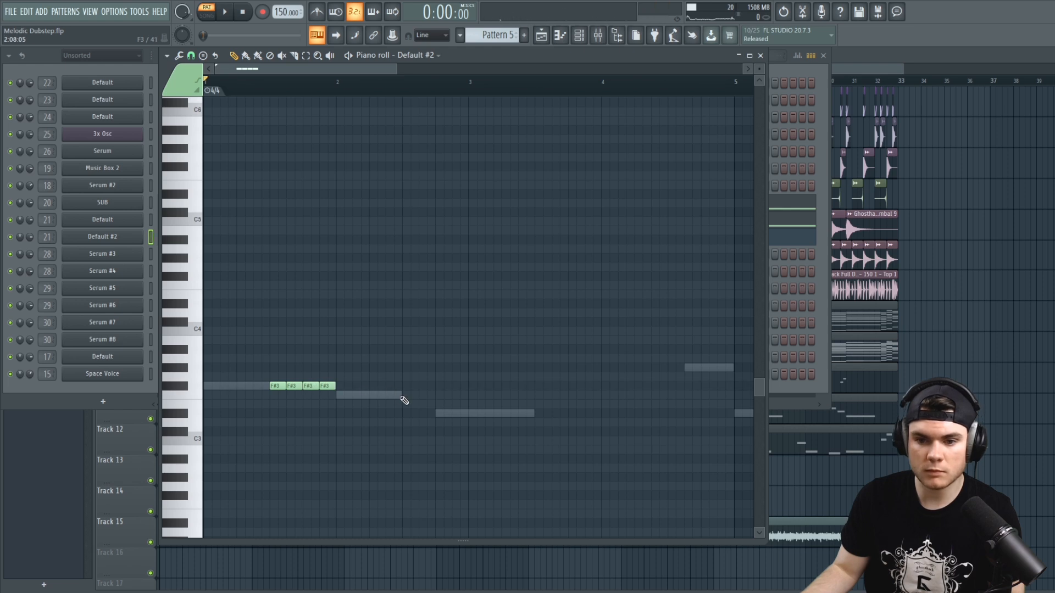
key(space)
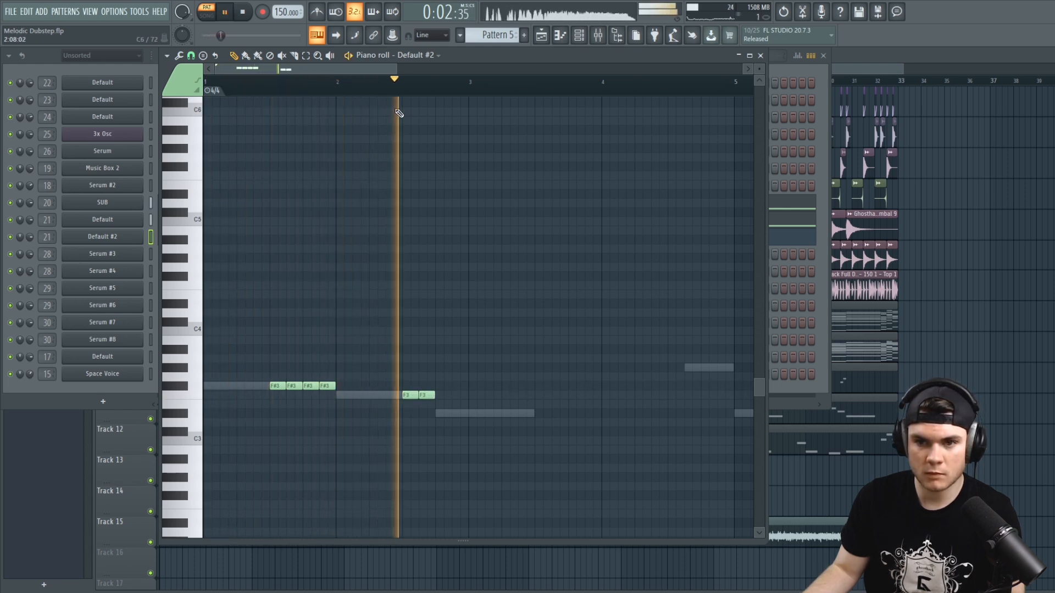
key(space)
Fill the gaps after the bass notes in bars 3 to 8 with repeated short notes at their pitches, and play Pattern 5
click(541, 413)
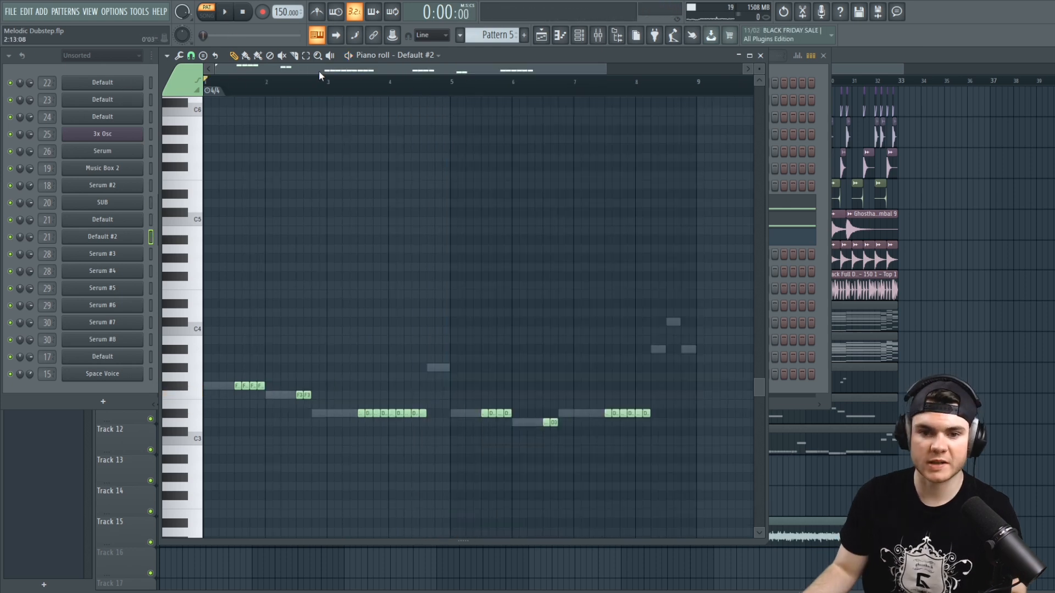
key(space)
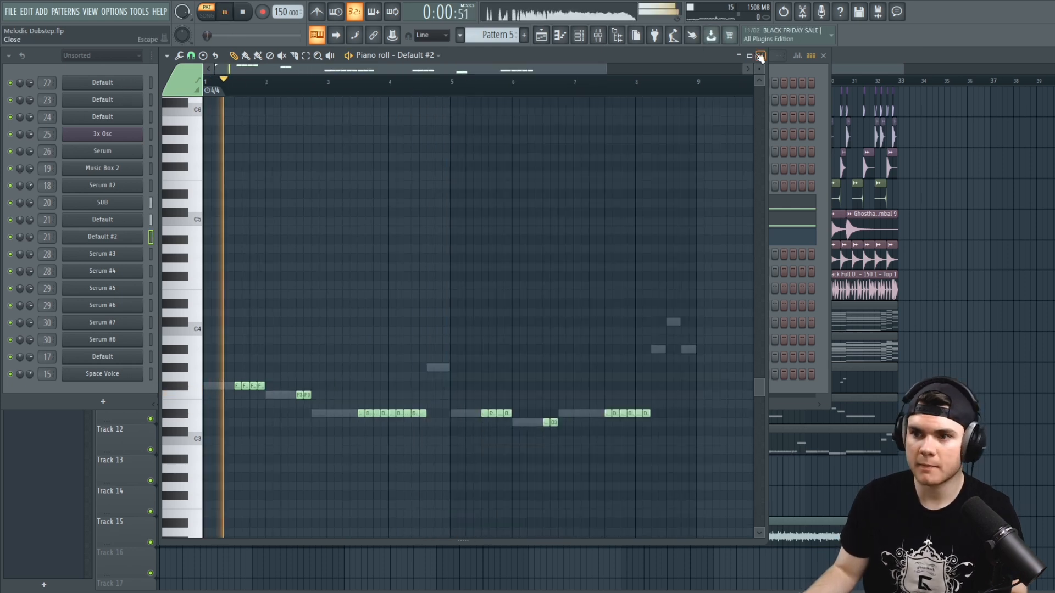
Open the Default #2 Harmor and look over its settings while Pattern 5 plays
click(761, 55)
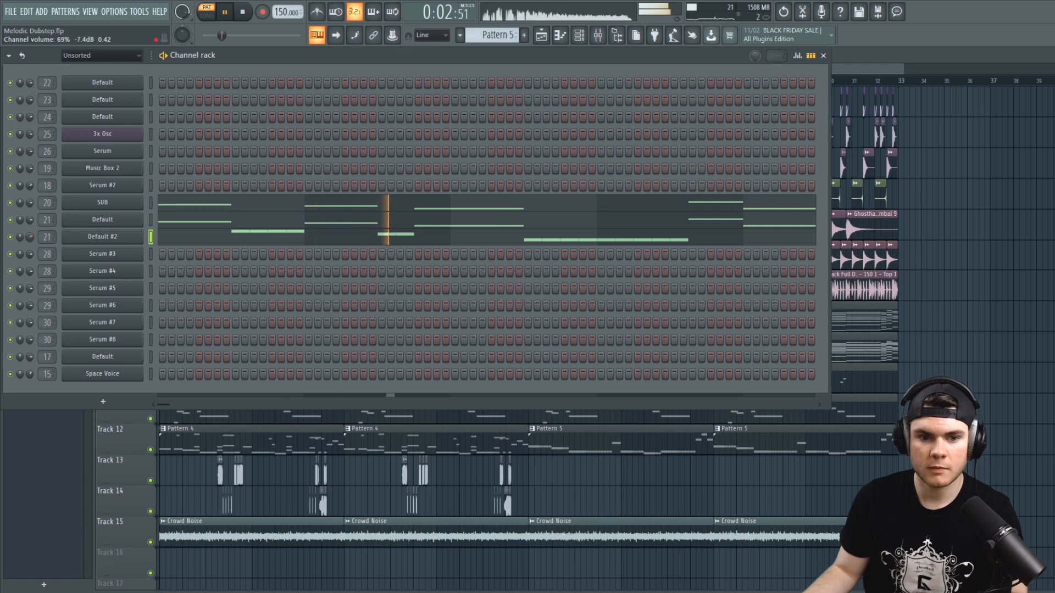
click(95, 239)
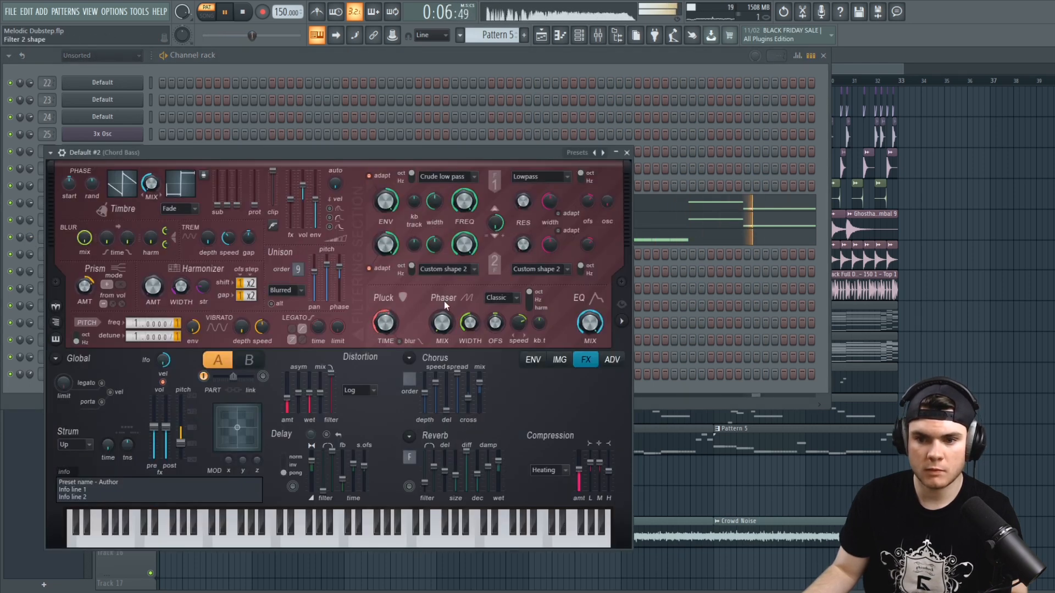
click(546, 360)
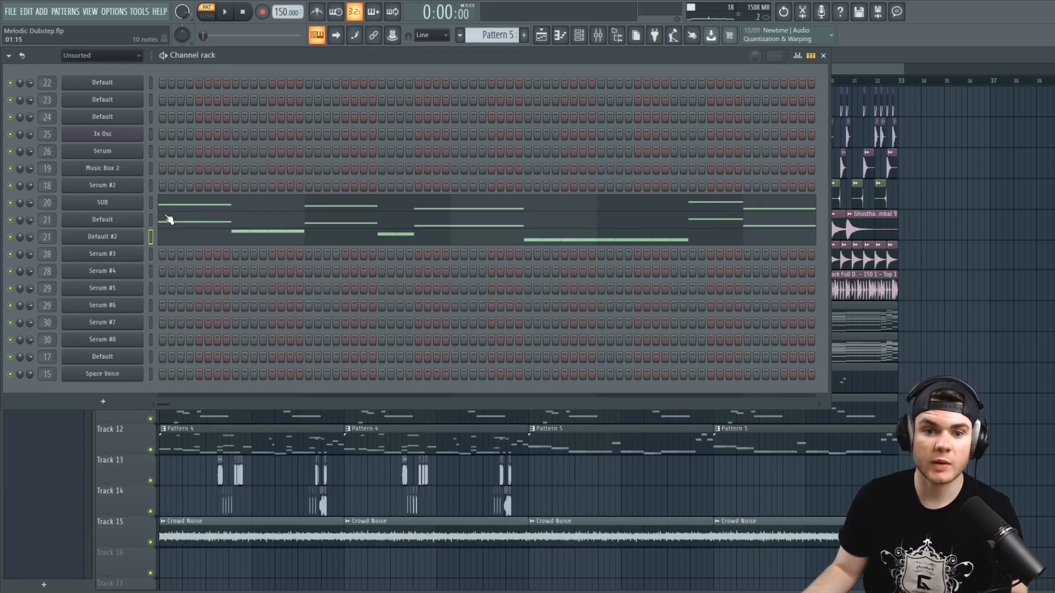
Fill the gaps in the SUB channel of Pattern 5 with short notes: four F#3 in bar 1, two F3 in bar 2, and D#3 after that
click(175, 202)
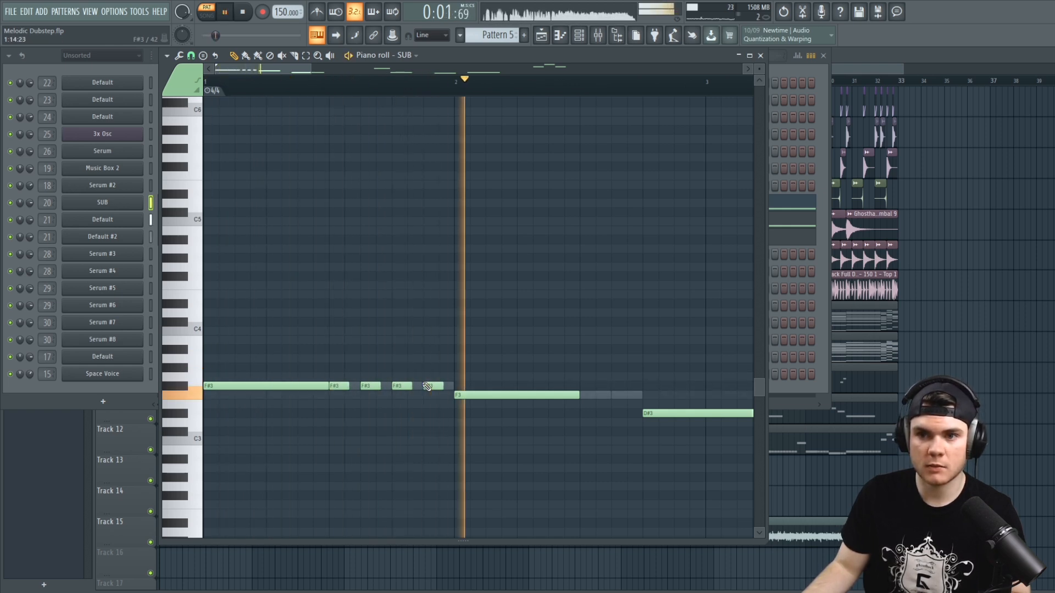
key(space)
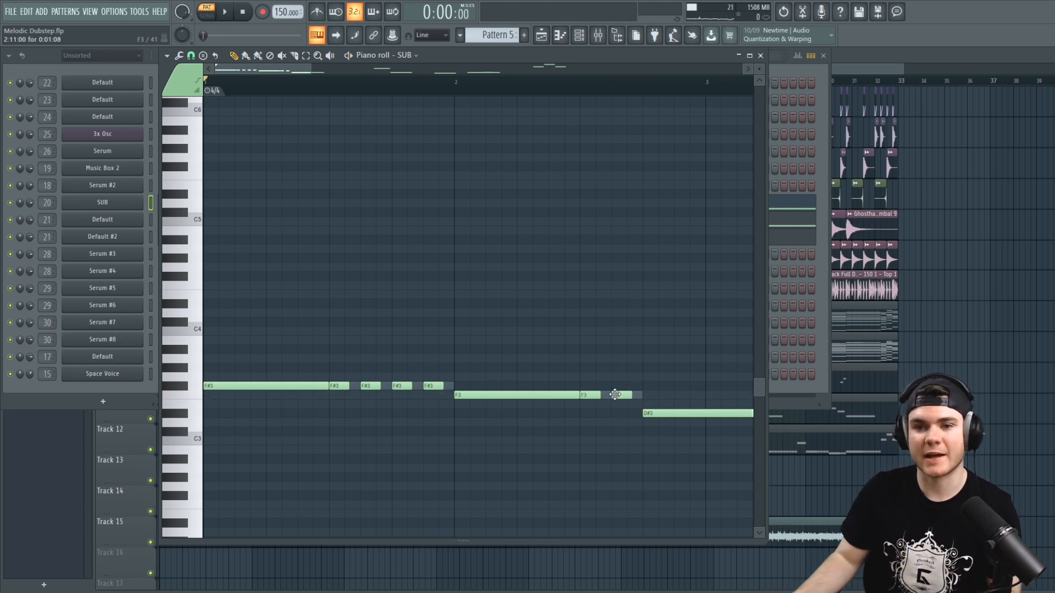
drag(311, 69, 478, 69)
key(space)
click(434, 413)
click(446, 413)
click(456, 413)
click(468, 413)
click(476, 413)
click(481, 413)
click(493, 413)
click(504, 413)
click(515, 413)
click(525, 413)
key(space)
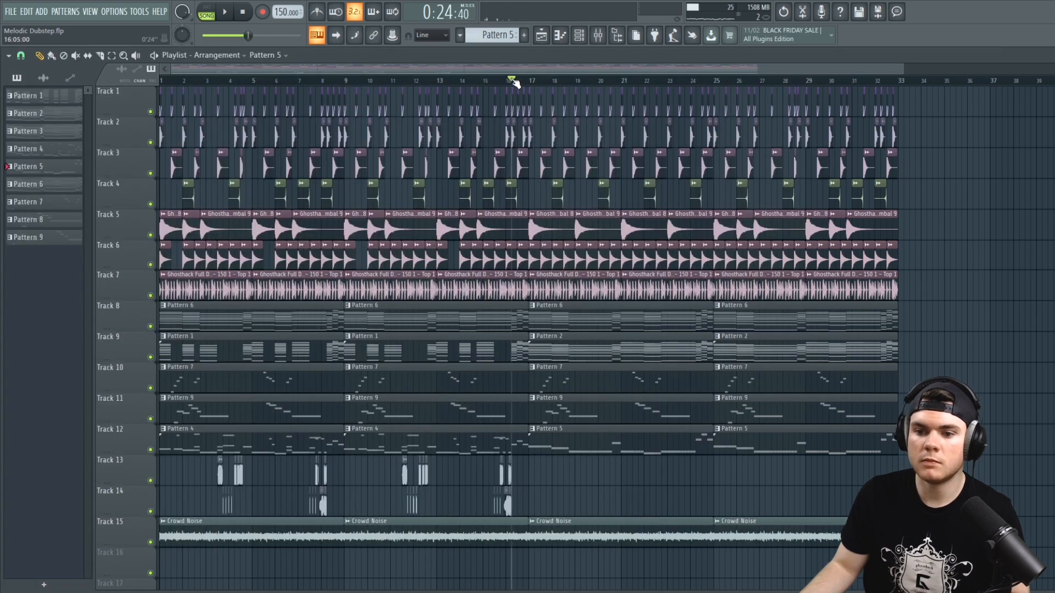
Play the arrangement from bar 16, and solo the melody Tracks 10 and 11 to hear them from bar 17
key(space)
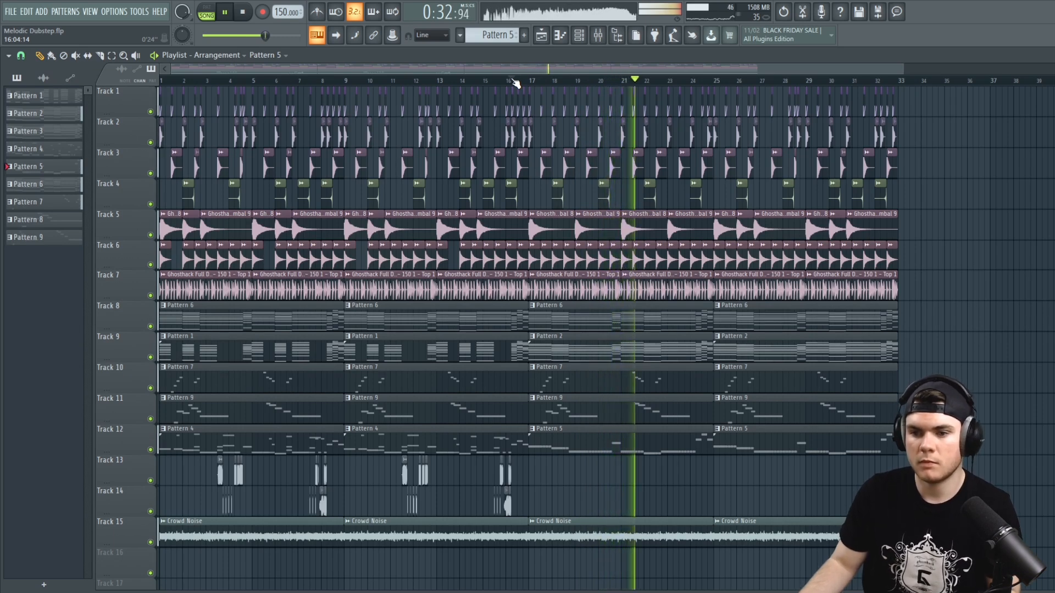
key(space)
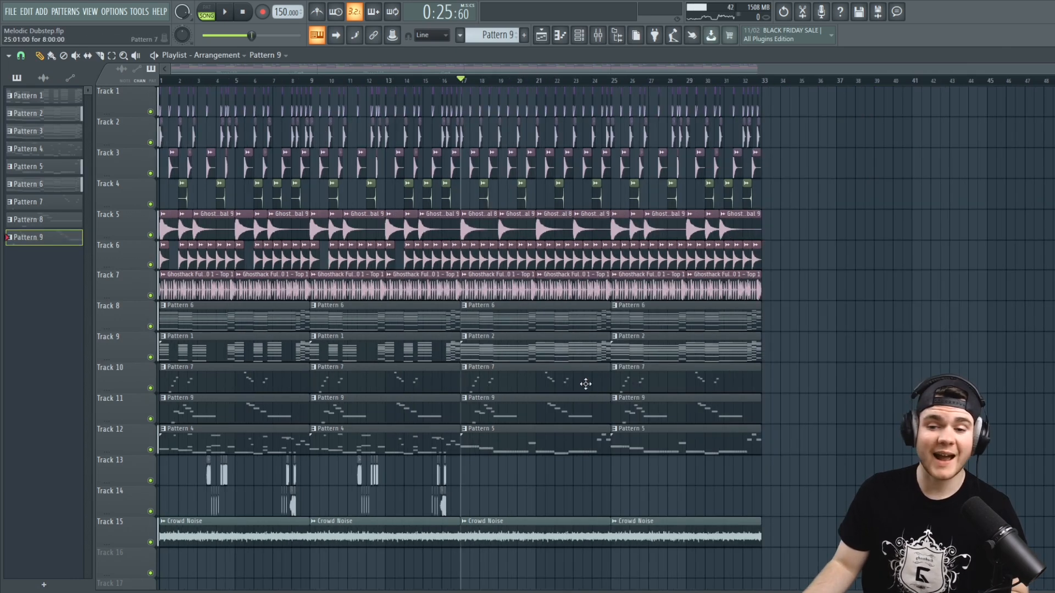
ctrl+click(150, 388)
click(150, 419)
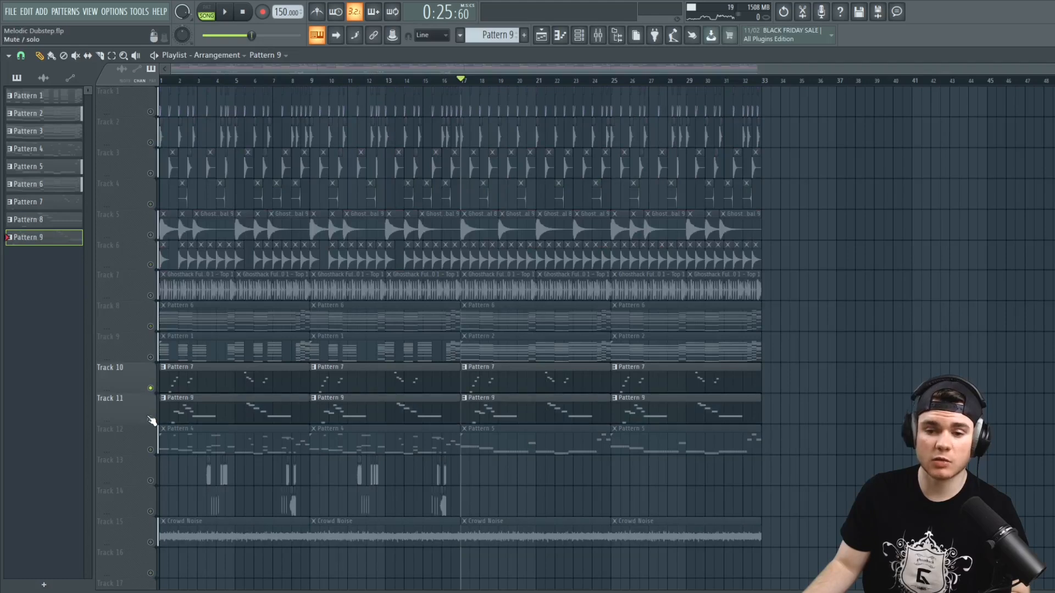
key(space)
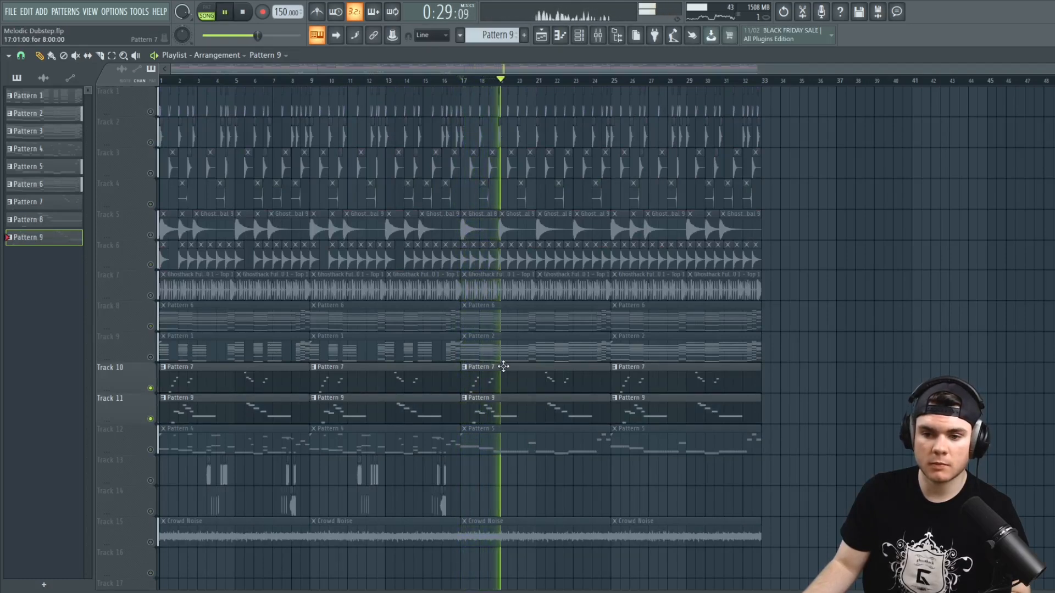
Delete the Pattern 7 and Pattern 9 clips from bar 17 onwards and unmute all the other tracks
key(space)
right_click(558, 388)
right_click(616, 387)
right_click(624, 412)
right_click(559, 407)
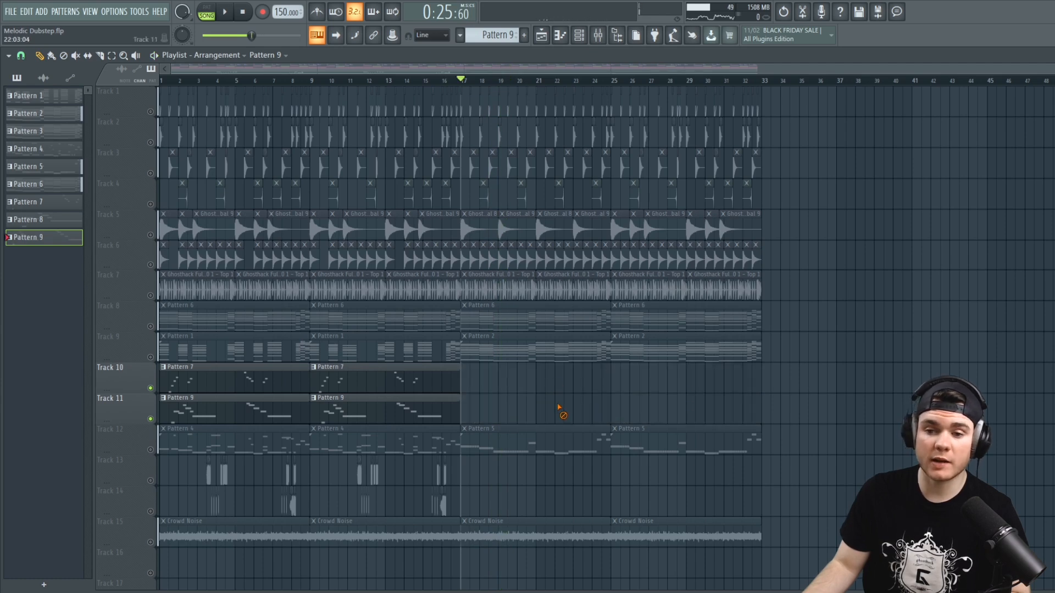
right_click(150, 388)
right_click(151, 388)
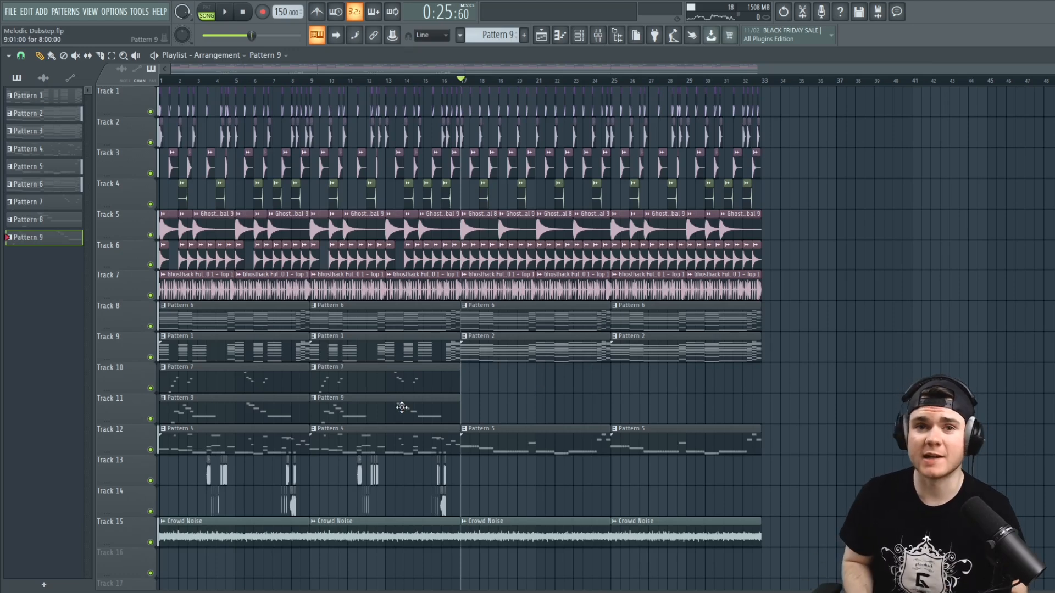
Place the Demitri Acapella 150bpm D#min dry Main Vocal on Track 10 and Harmony 1 and 2 on Tracks 6 and 7 at bar 33
key(alt+F8)
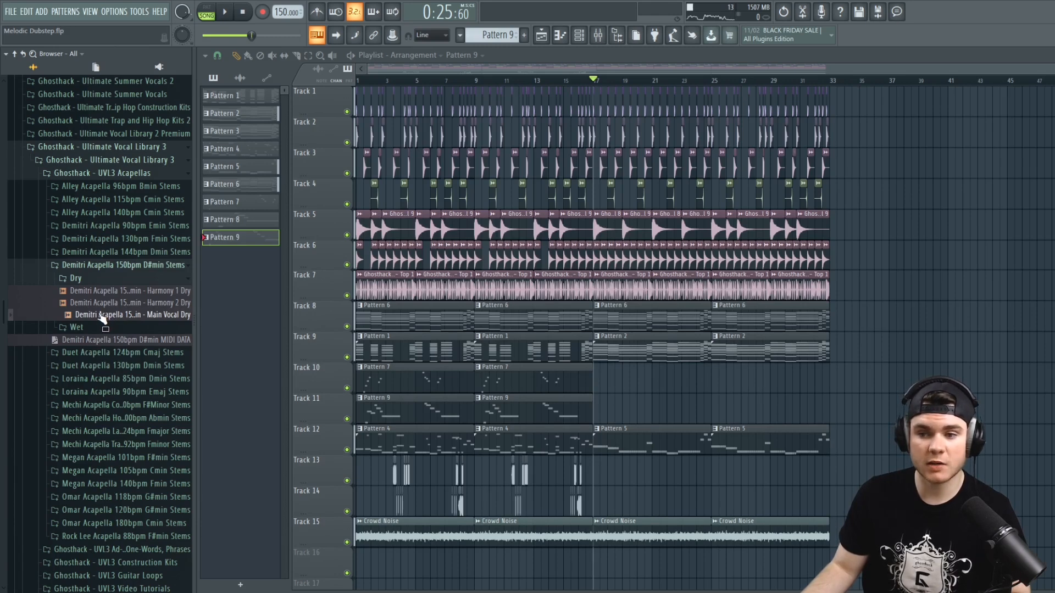
drag(103, 319, 832, 381)
drag(741, 70, 1050, 67)
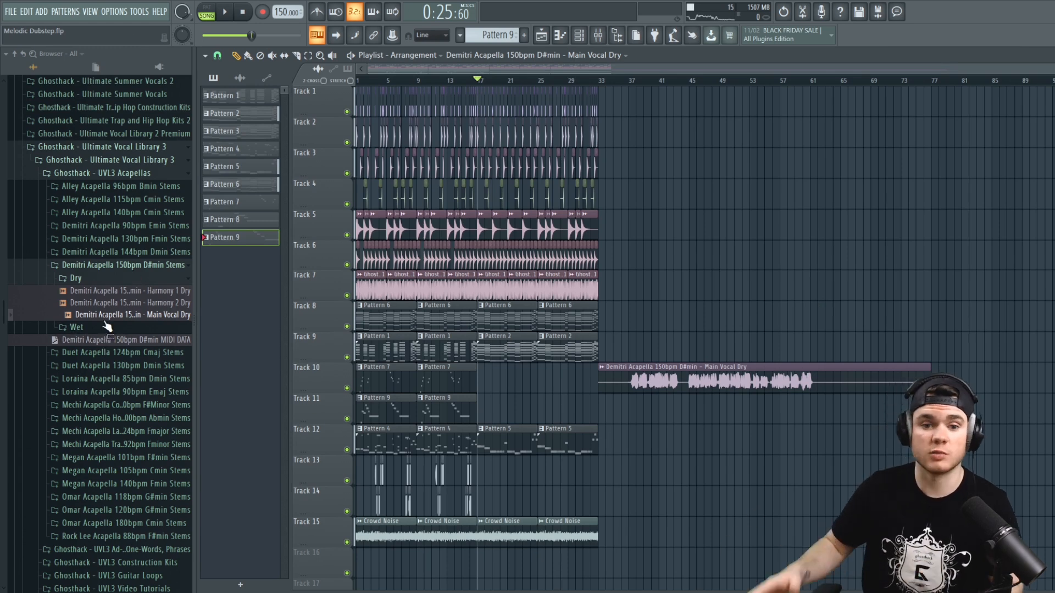
drag(136, 291, 643, 260)
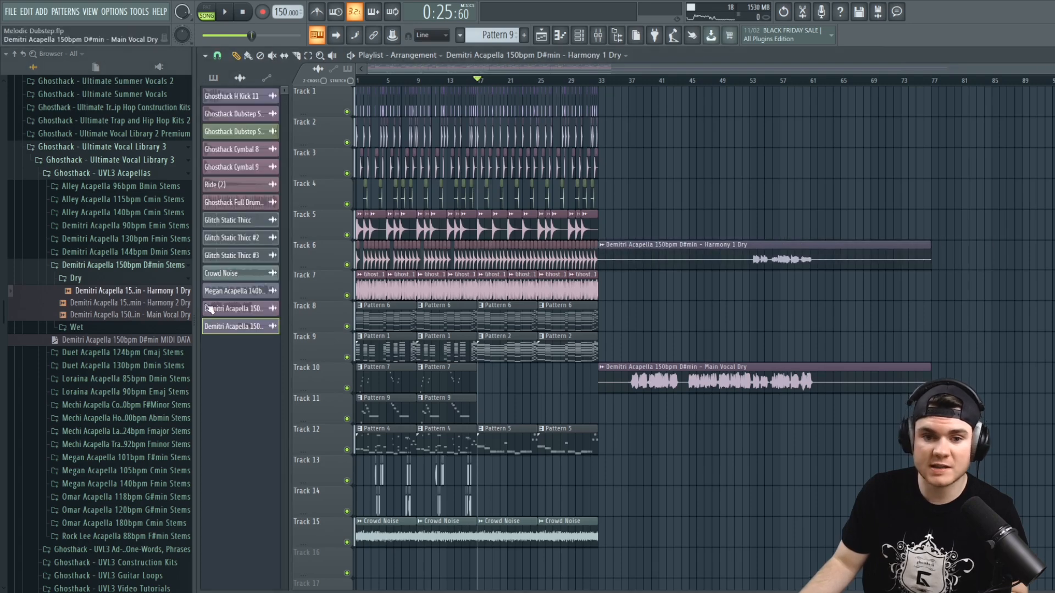
drag(206, 299, 665, 290)
scroll(784, 90, up, 2)
Listen to the acapella's verses and harmony sections, hiding the browser and continuing playback from about bar 53
key(space)
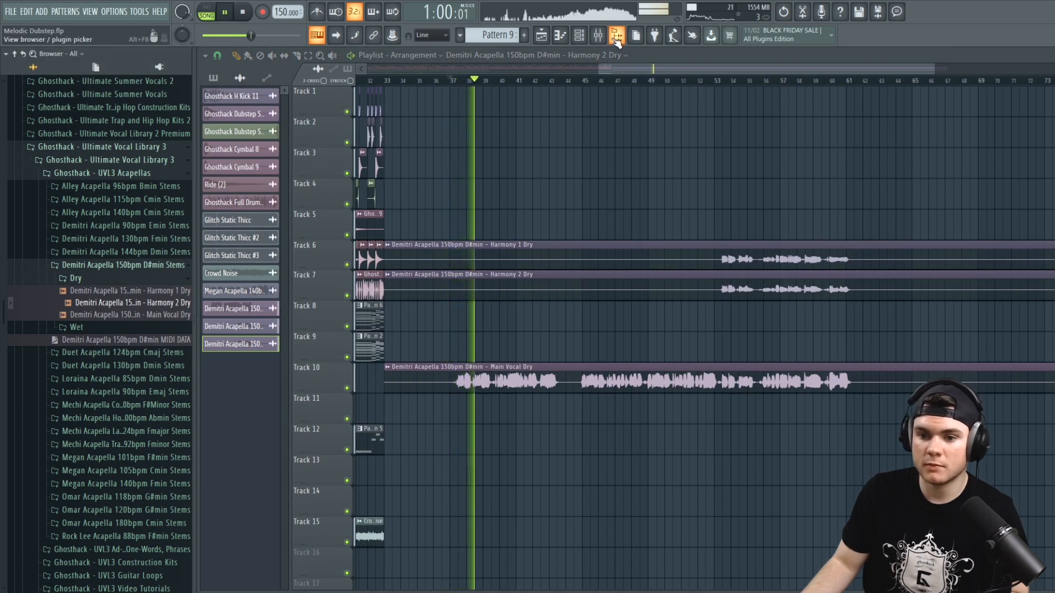
click(615, 38)
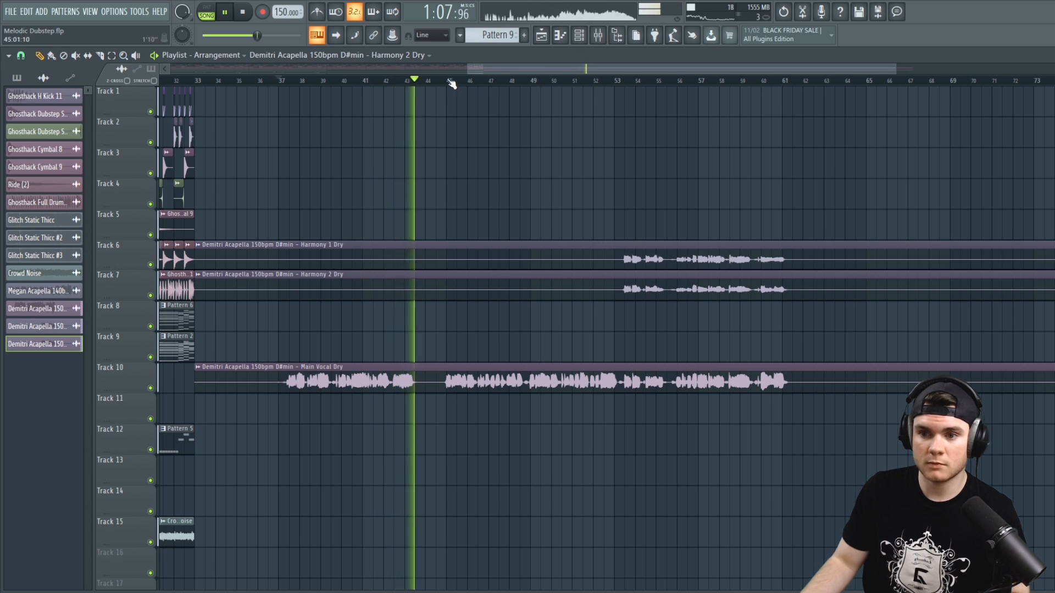
key(space)
click(614, 81)
key(space)
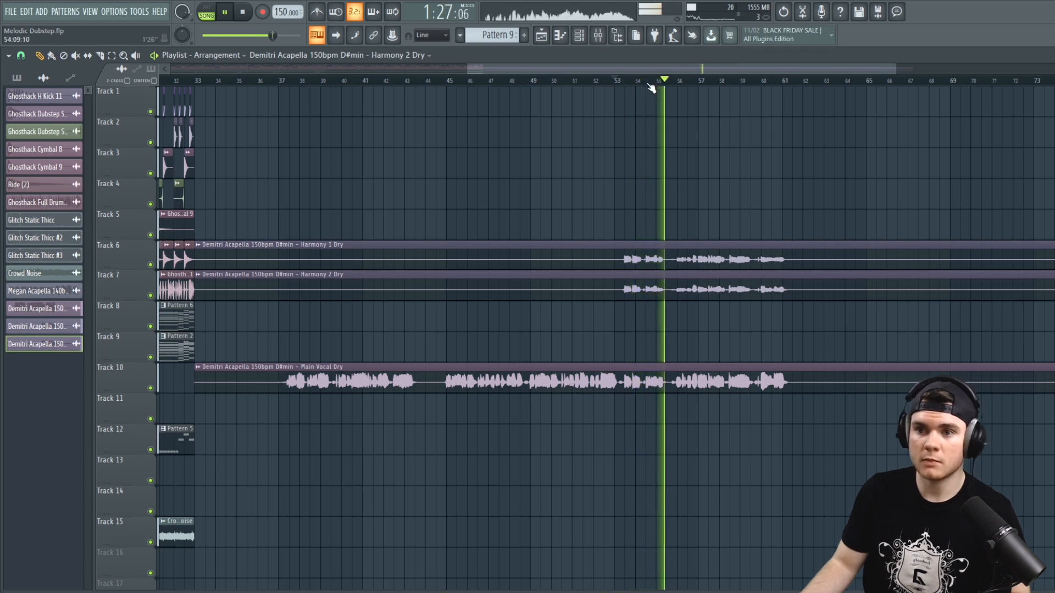
scroll(650, 86, down, 3)
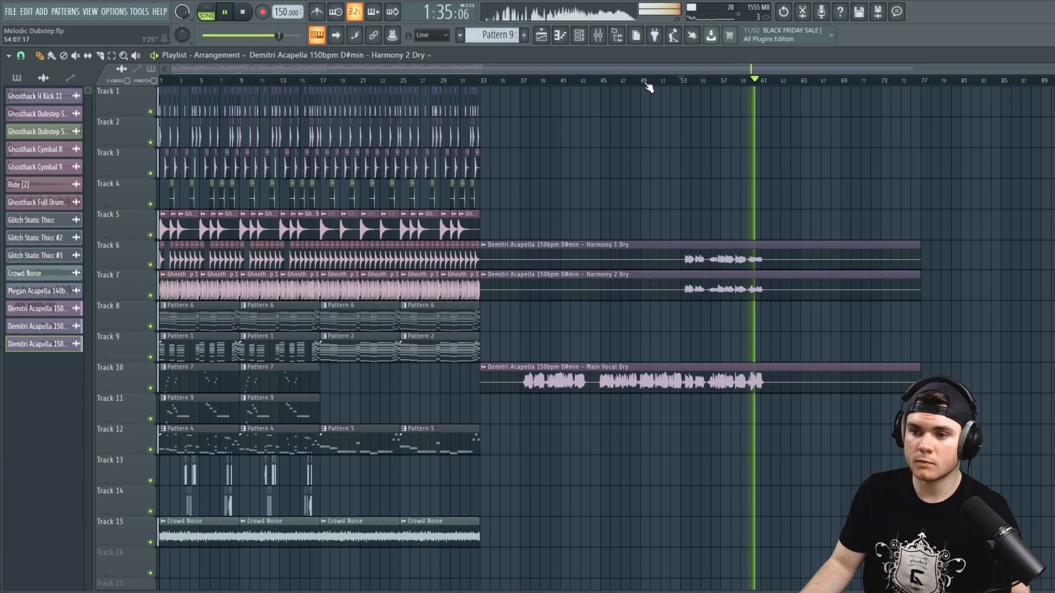
key(space)
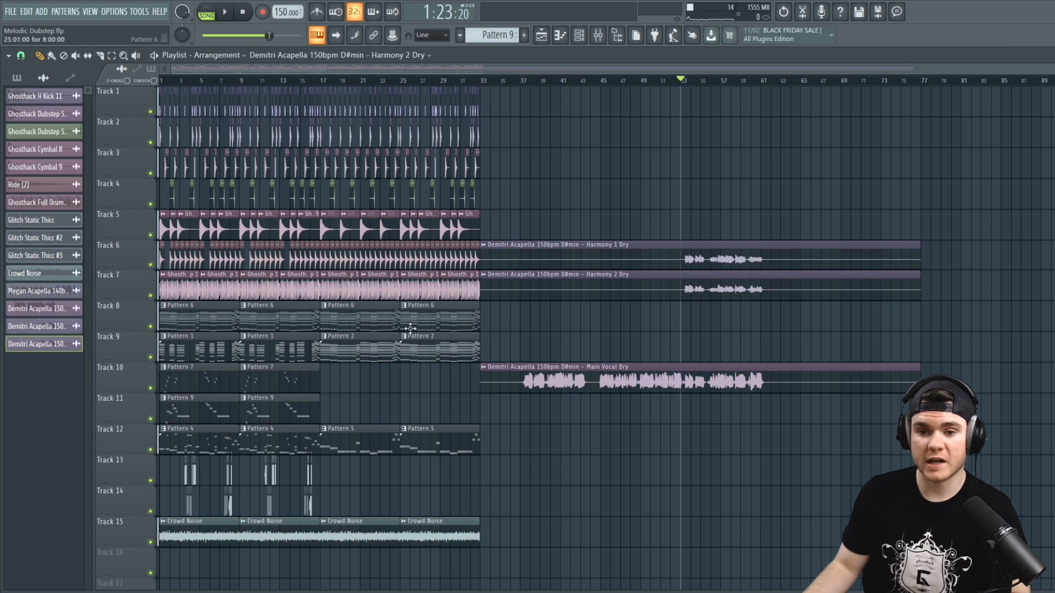
Move the main vocal clip so the singing starts at bar 17, trim its silent start, and raise its channel volume to 100%
drag(553, 381, 352, 386)
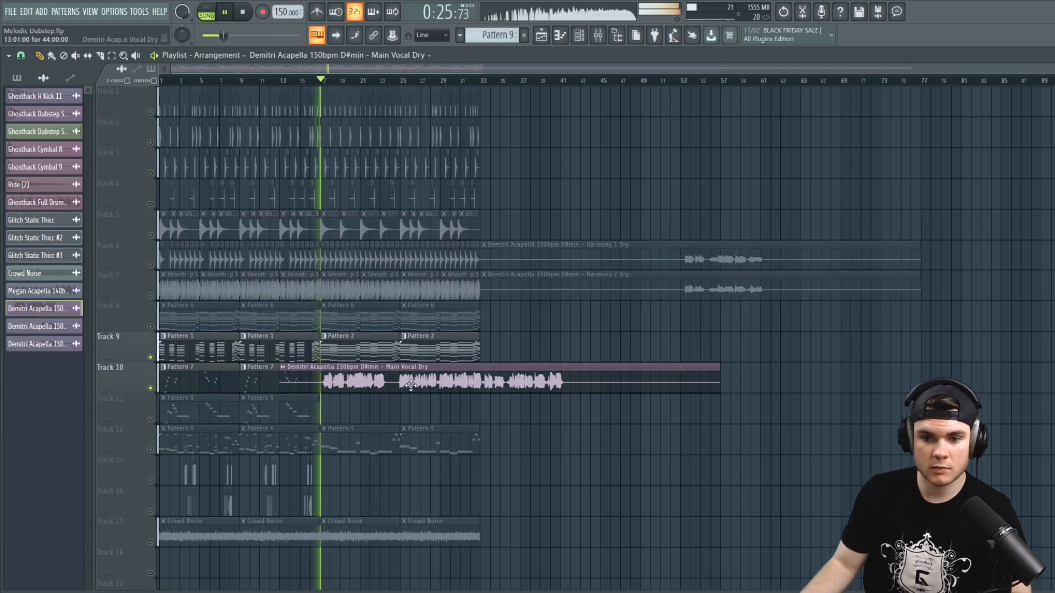
double_click(408, 381)
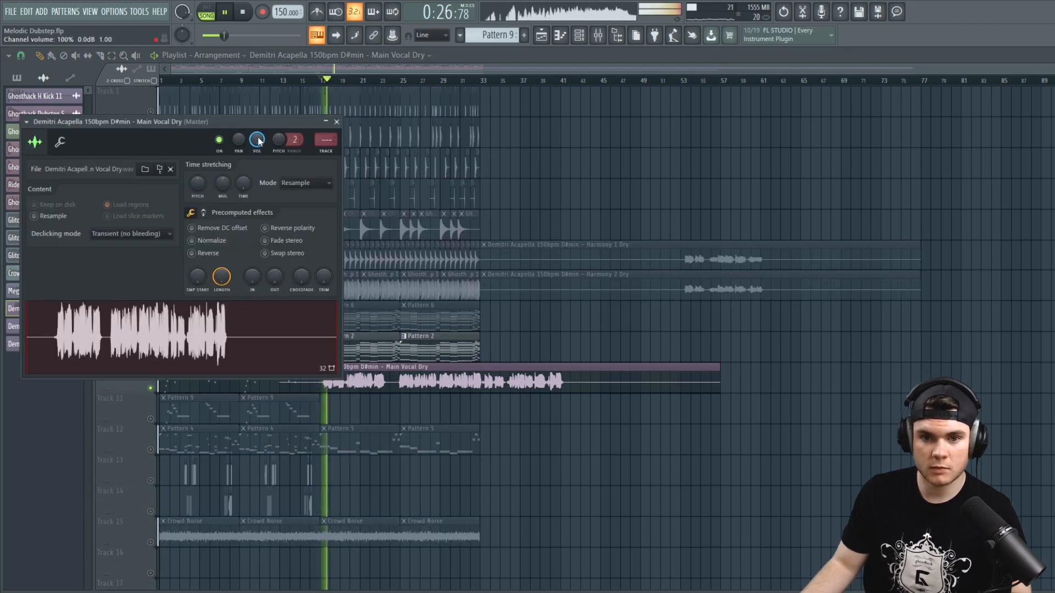
click(337, 122)
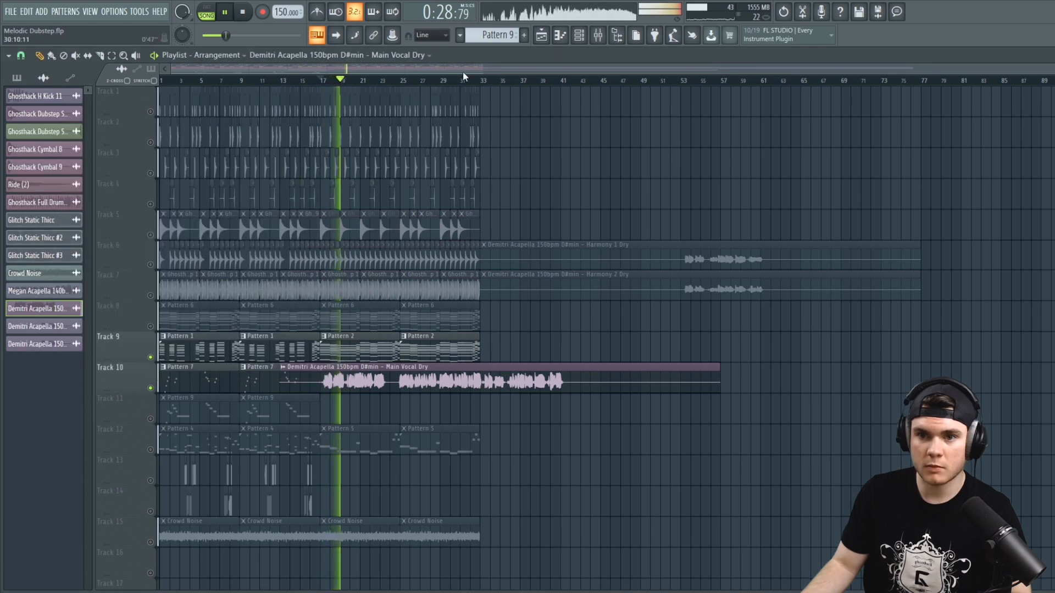
scroll(327, 86, up, 2)
scroll(326, 86, up, 1)
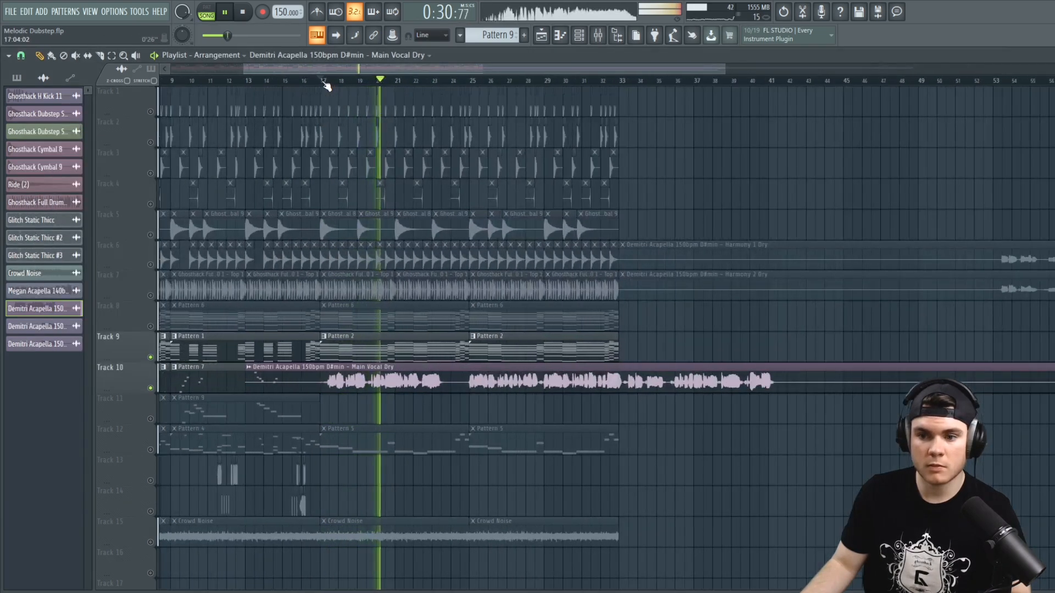
Try continuing the chords under the vocal with extra Pattern 2 clips at bars 33 and 41 on Track 9
click(580, 343)
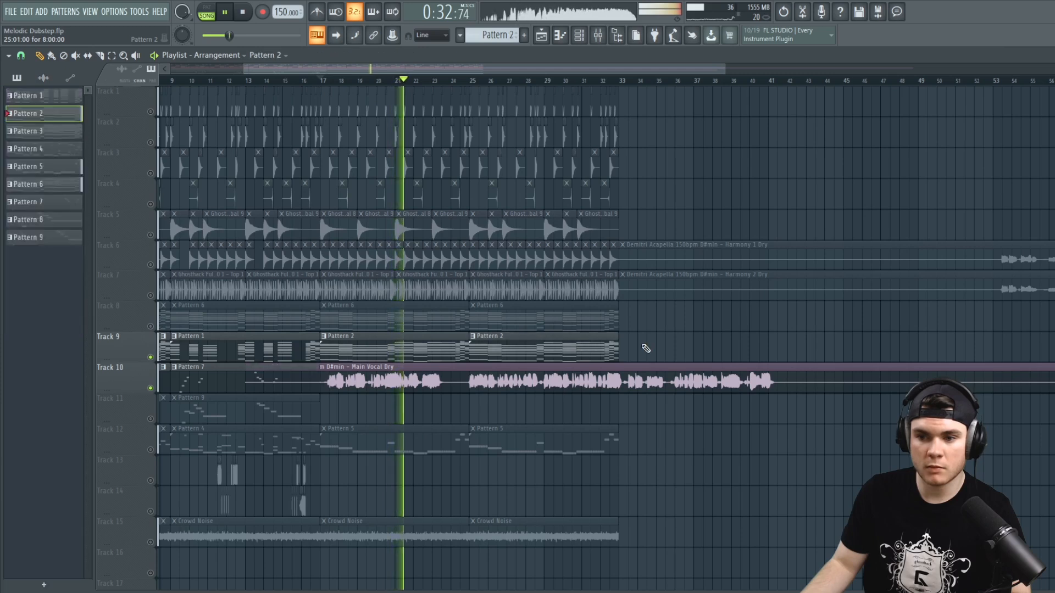
click(663, 351)
drag(691, 351, 658, 357)
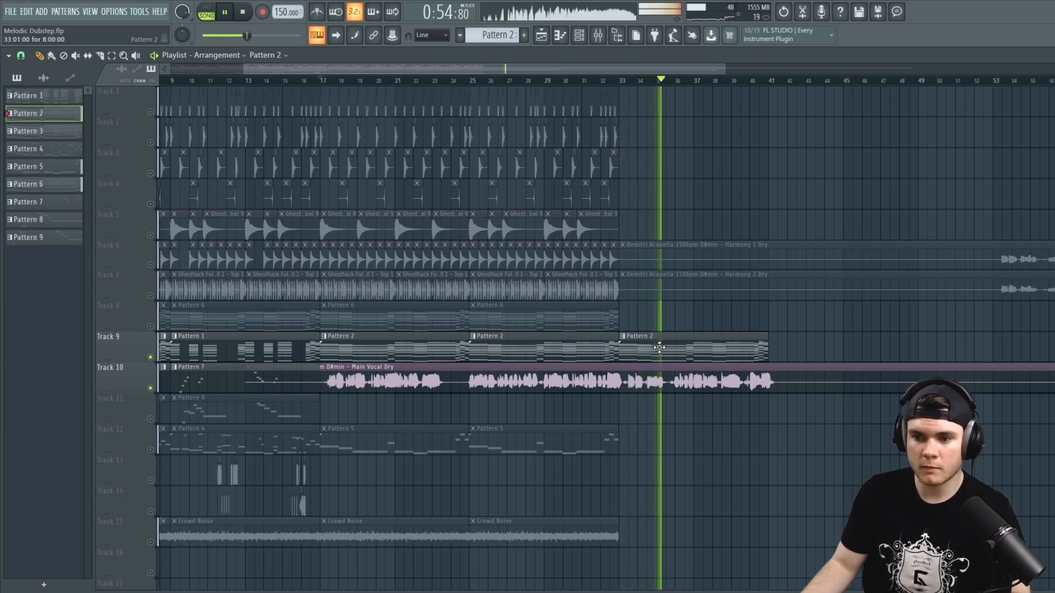
drag(721, 72, 899, 72)
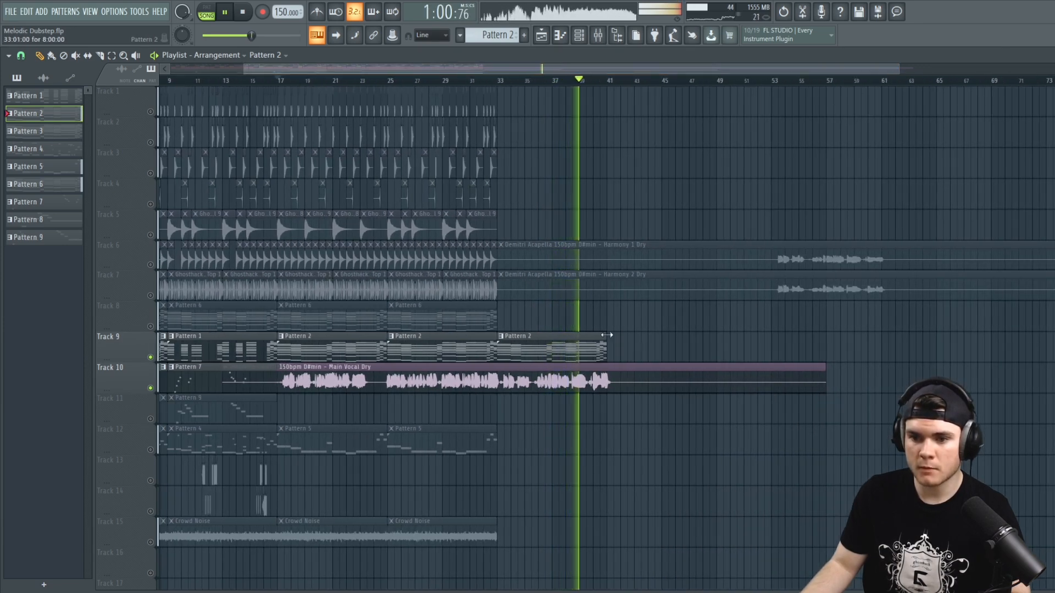
click(612, 339)
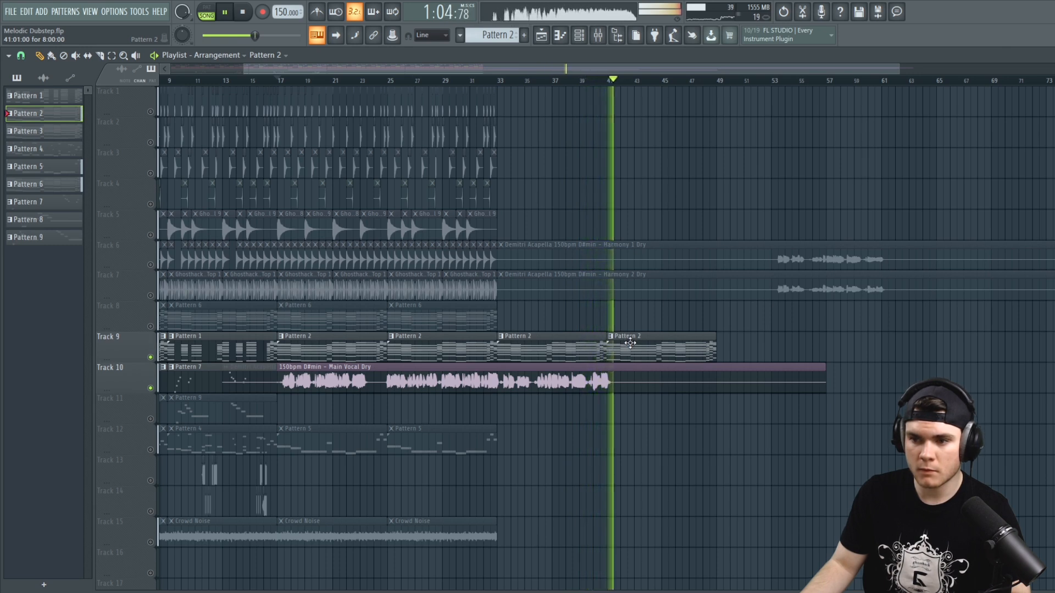
key(space)
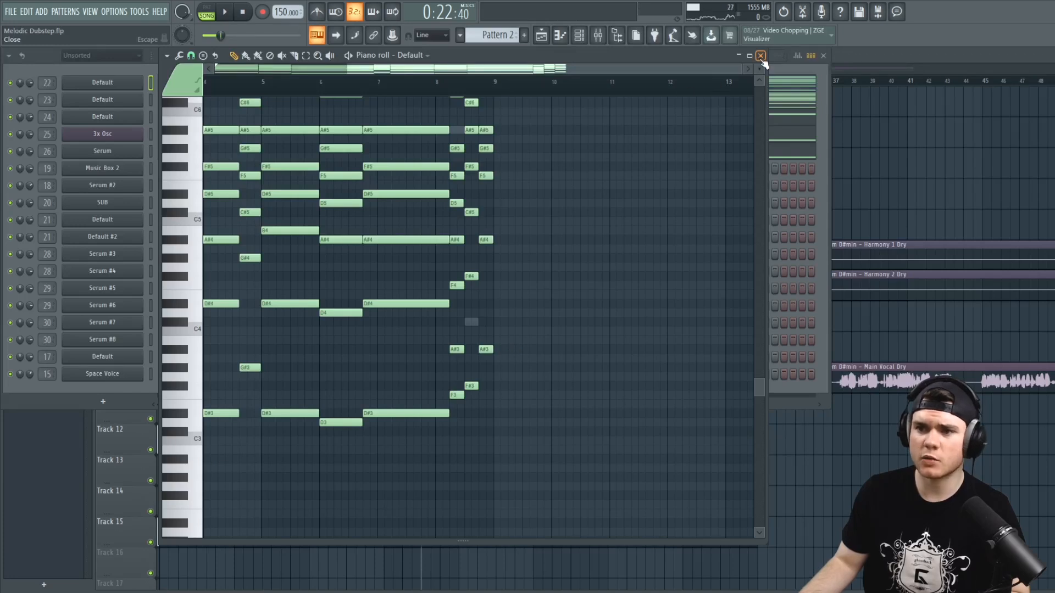
Cut the notes of the channel 24 Default, 3x Osc and Serum from Pattern 2, and play back the arrangement
click(761, 56)
click(151, 151)
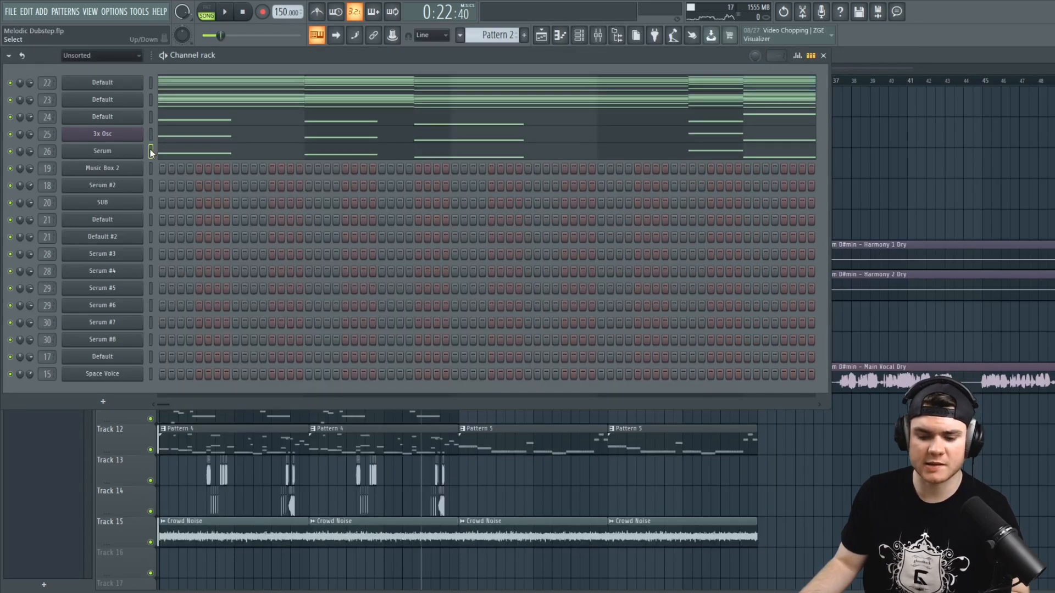
key(v)
click(151, 134)
click(151, 116)
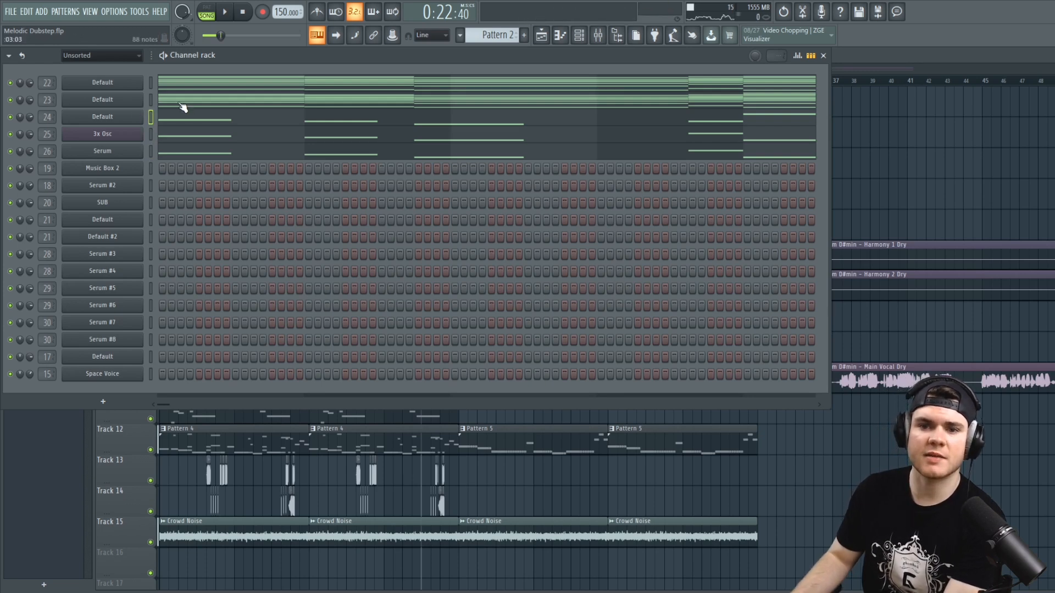
right_click(127, 119)
key(Escape)
right_click(139, 134)
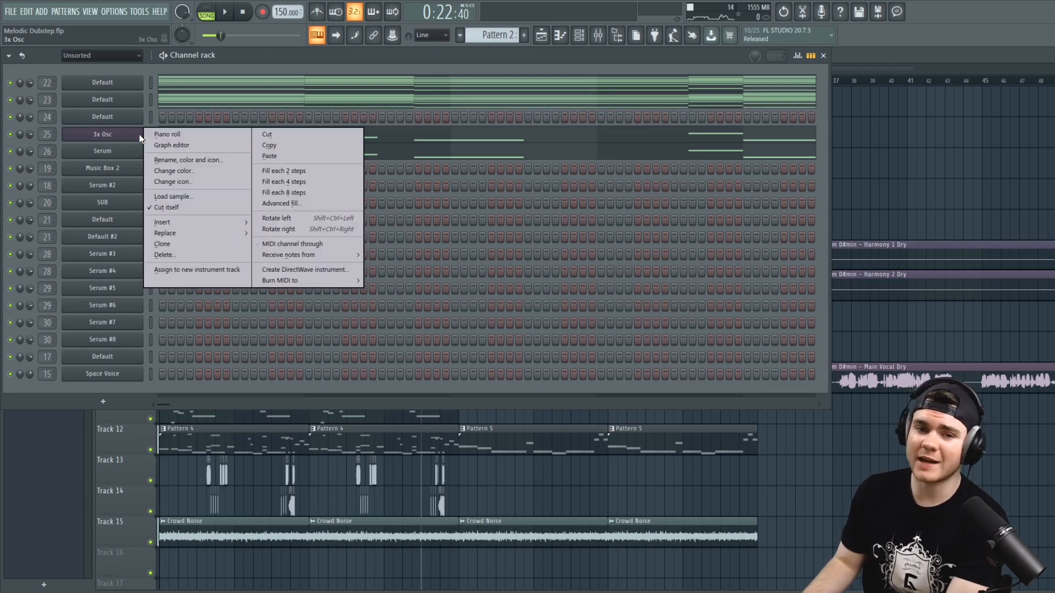
click(290, 137)
right_click(132, 151)
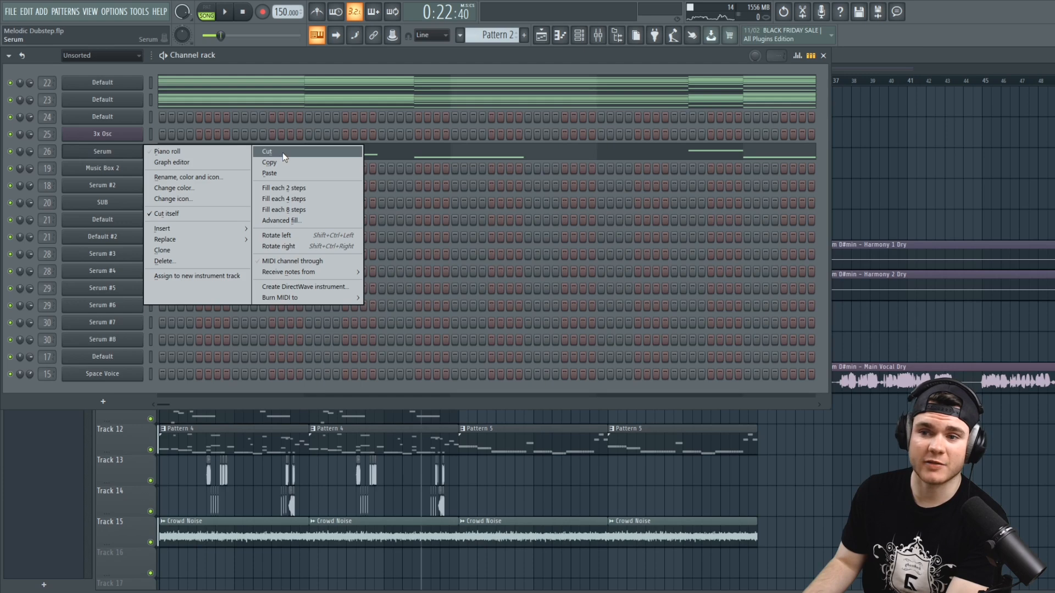
click(282, 152)
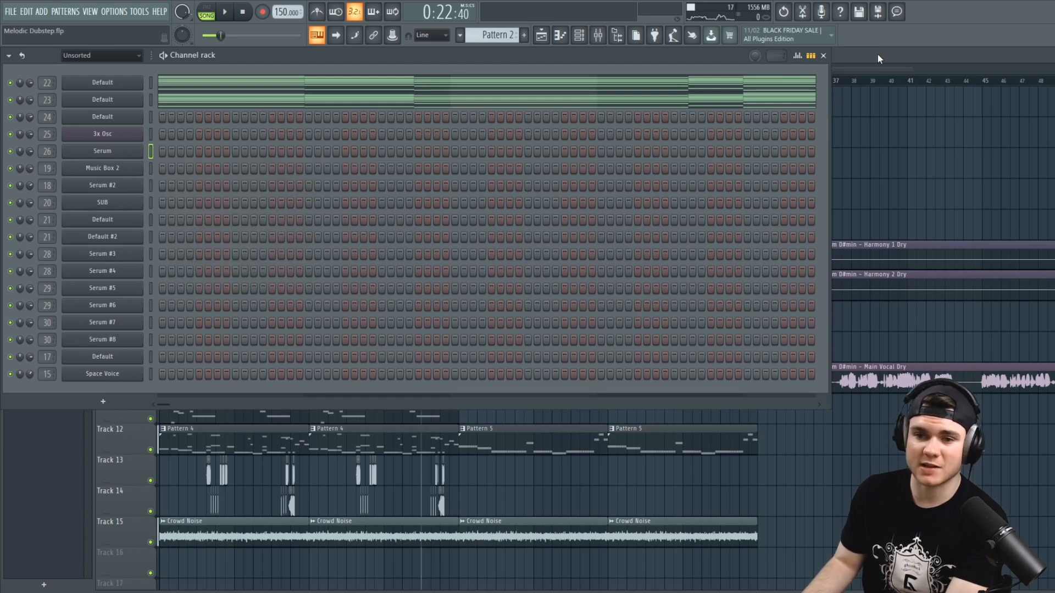
key(F6)
click(447, 91)
key(space)
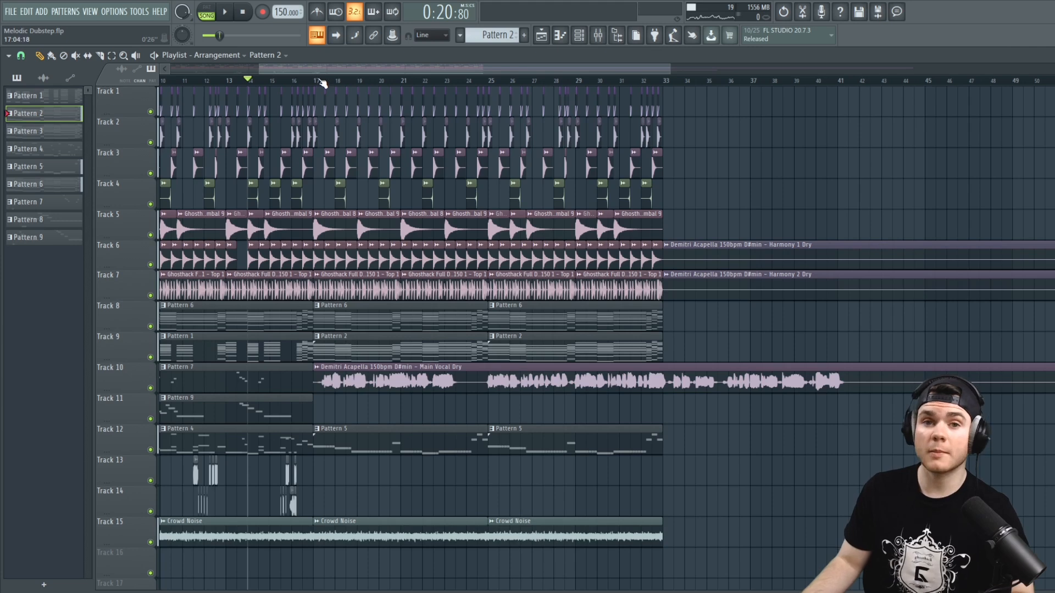
Play back the arrangement from bar 17 to hear the chords, bass and vocal together
click(317, 82)
scroll(317, 83, down, 3)
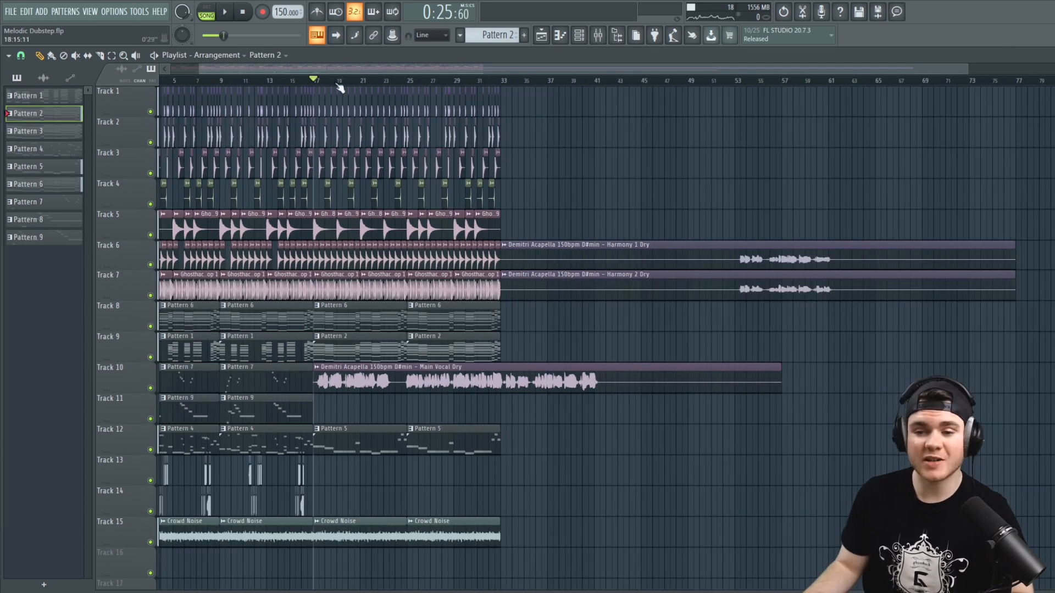
key(space)
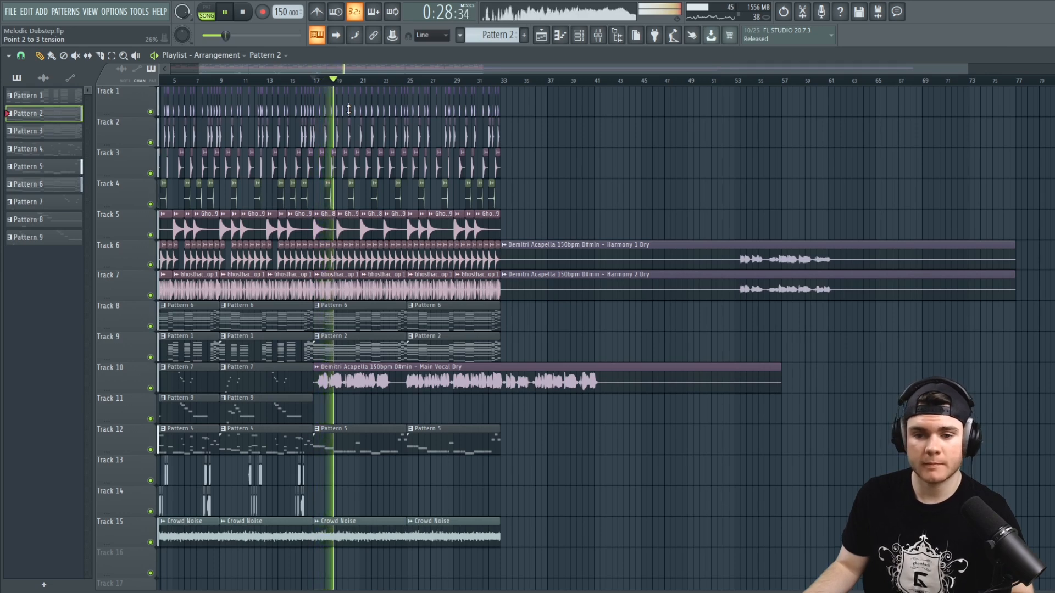
key(space)
drag(256, 70, 221, 70)
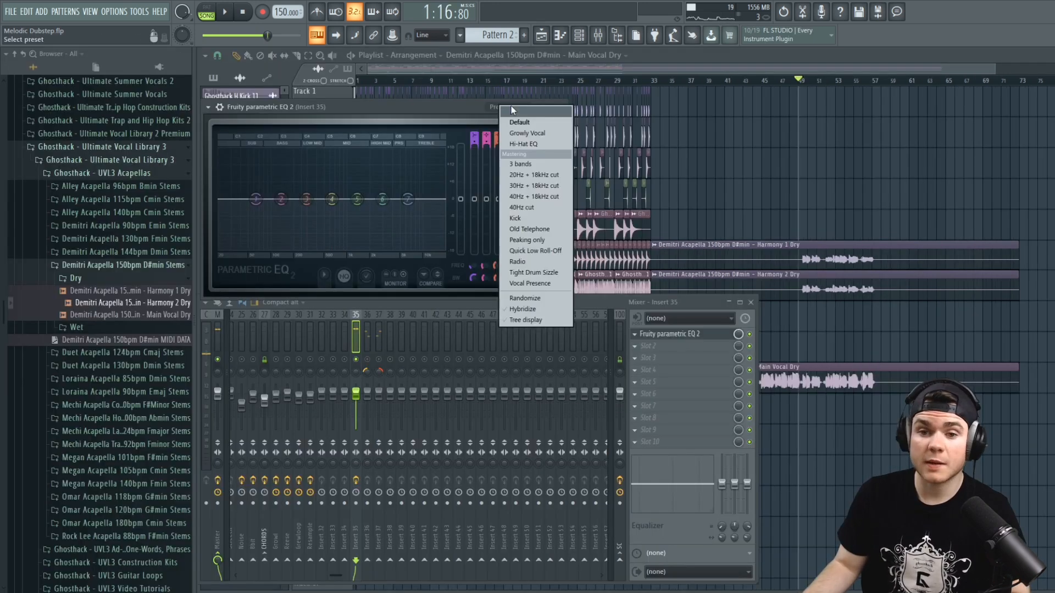
Use band 1 of the vocal's Fruity parametric EQ 2 on Insert 35 as a high-pass and raise its cutoff to remove low frequencies
click(227, 191)
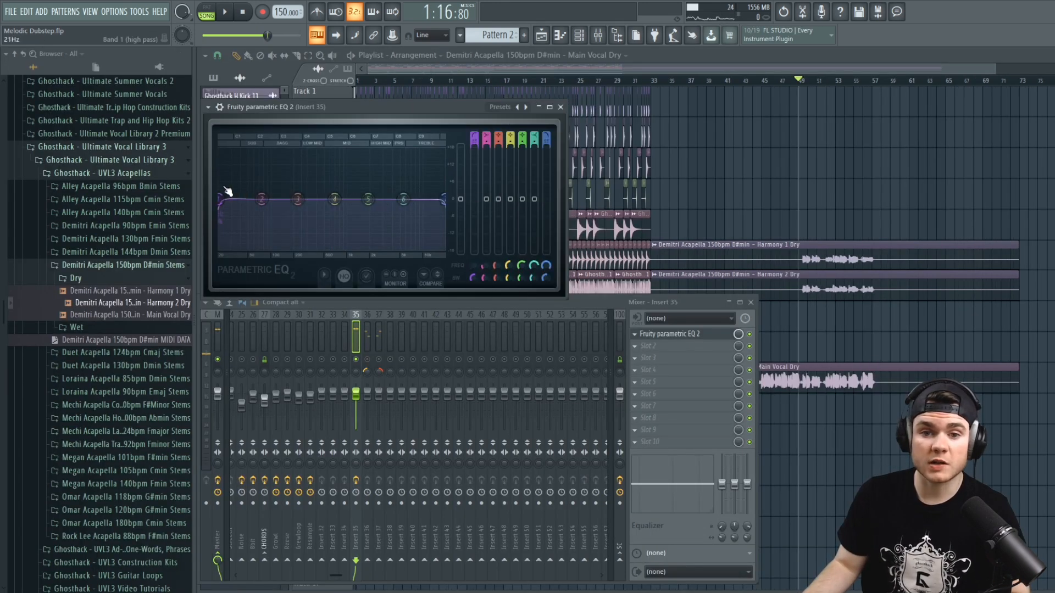
key(space)
drag(221, 199, 296, 199)
key(space)
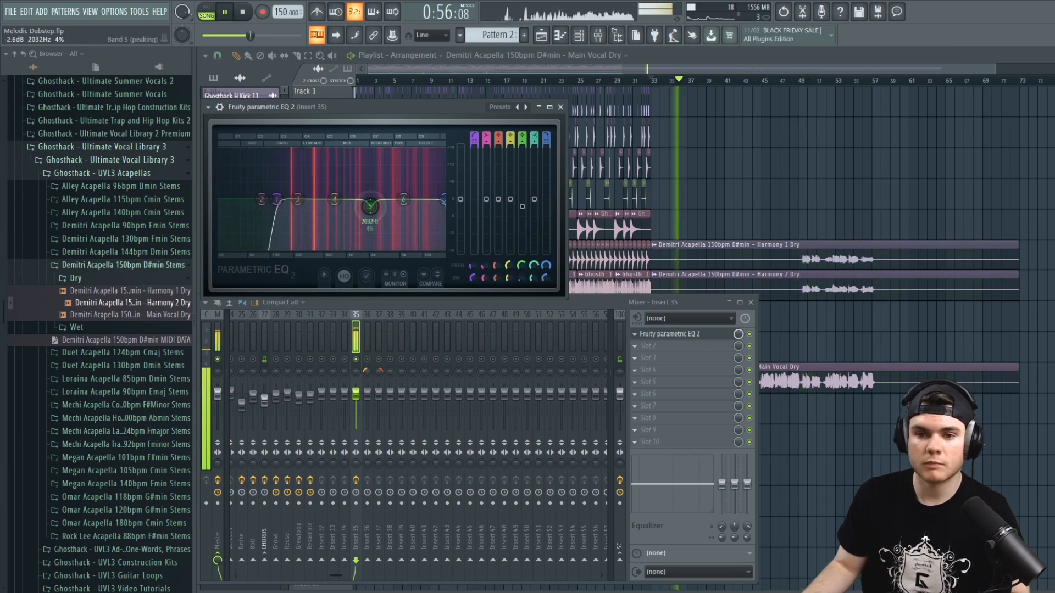
Dip EQ bands 3, 4 and 5 slightly between about 2 kHz and 5 kHz, adjust the high-end cut, and close the EQ
drag(370, 207, 343, 198)
key(space)
drag(343, 199, 384, 188)
key(space)
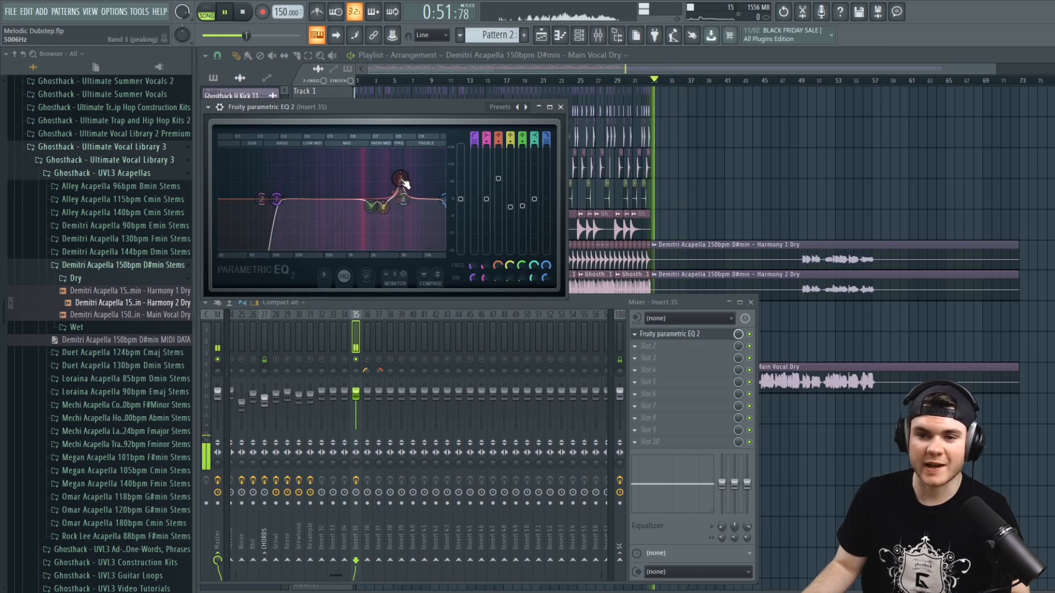
drag(503, 175, 503, 210)
key(space)
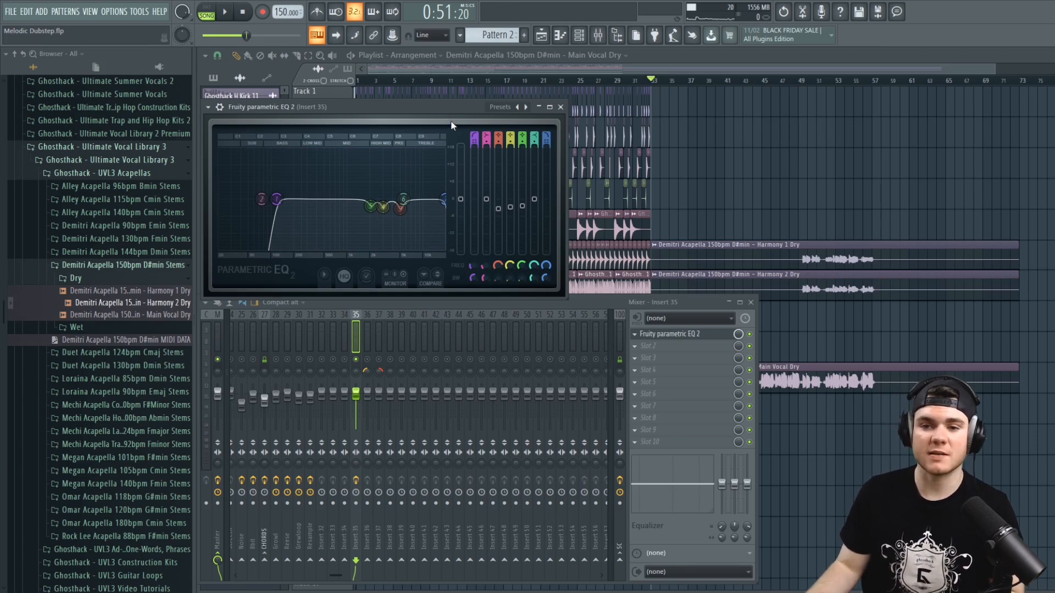
key(space)
mouse_move(441, 198)
mouse_down()
mouse_move(432, 199)
mouse_move(444, 199)
mouse_up()
click(666, 335)
key(space)
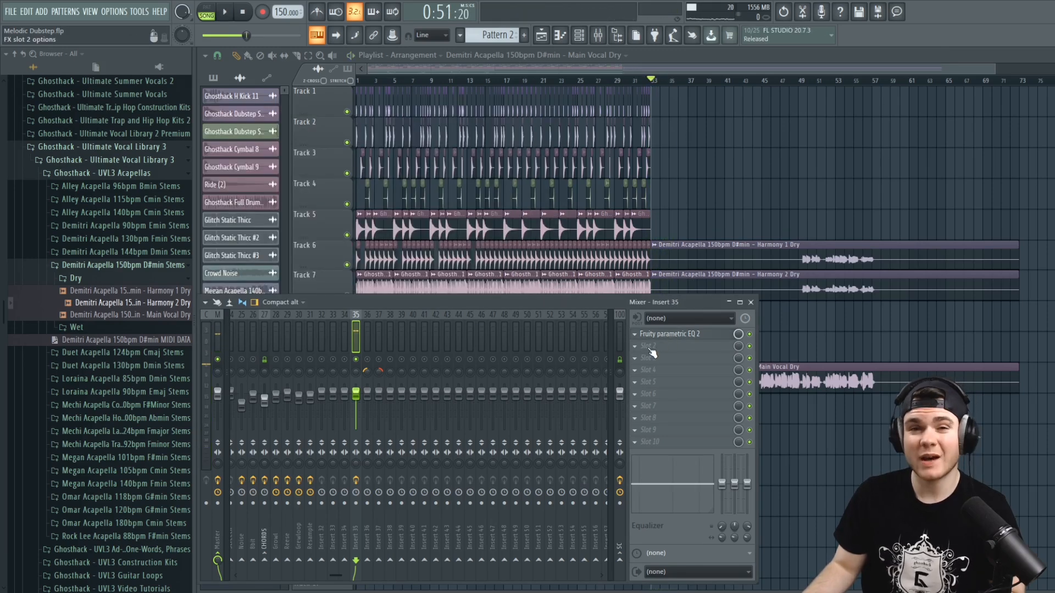
Add Fruity Fast Dist to the second effect slot of Insert 35 and set its threshold to 70%
right_click(648, 347)
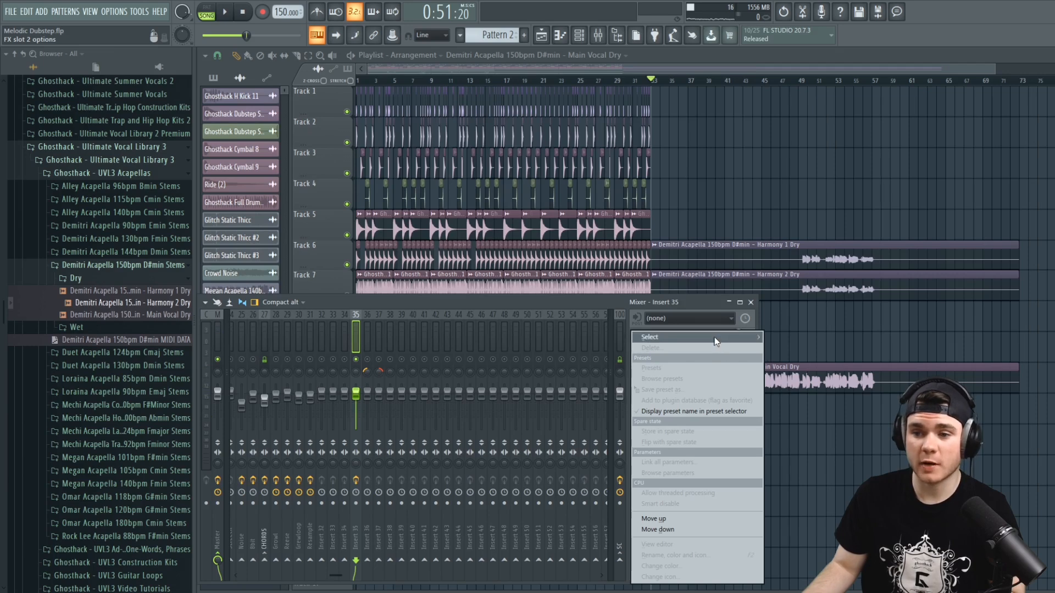
mouse_move(715, 338)
click(819, 192)
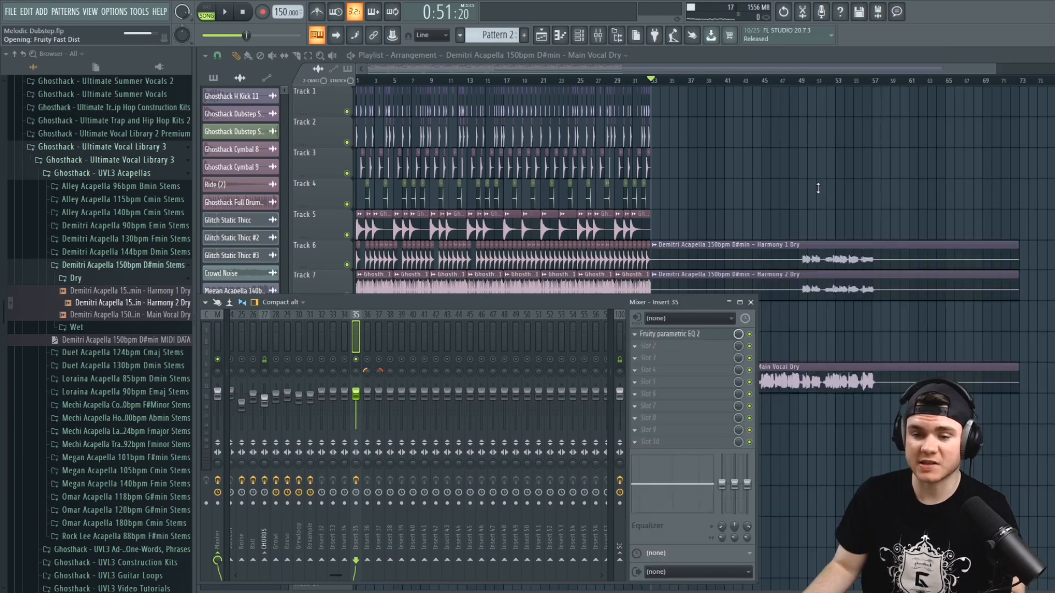
drag(339, 133, 367, 163)
key(space)
drag(307, 197, 307, 176)
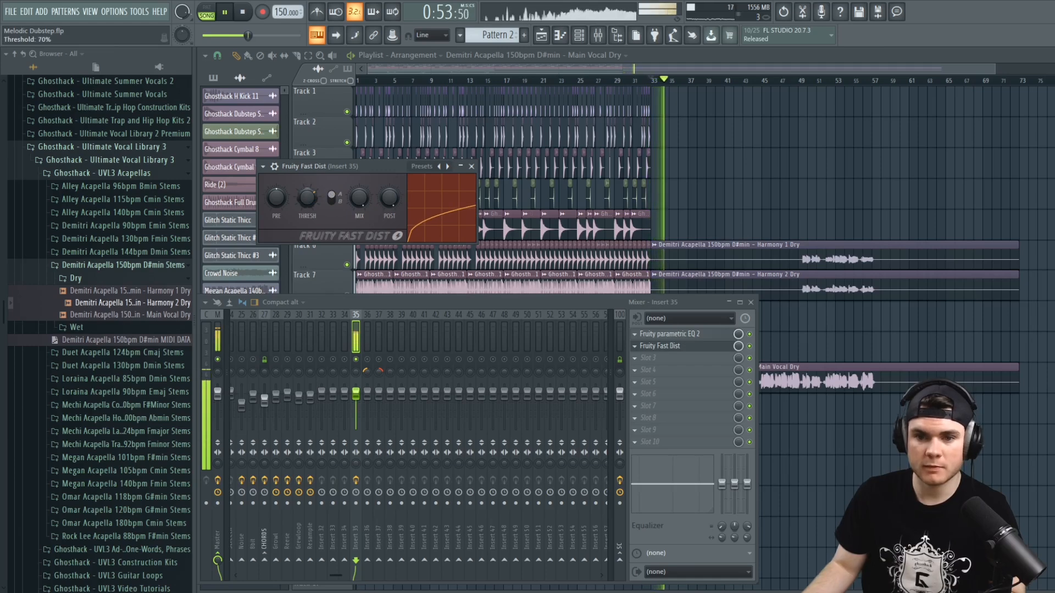
key(space)
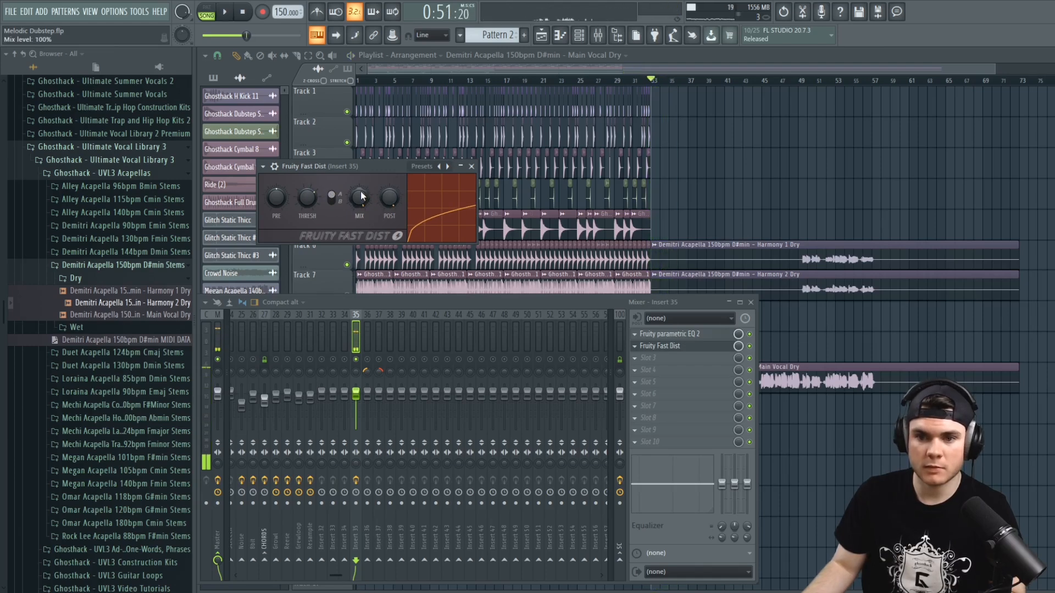
Lower the distortion's mix level to about 55% while playing the vocal
key(space)
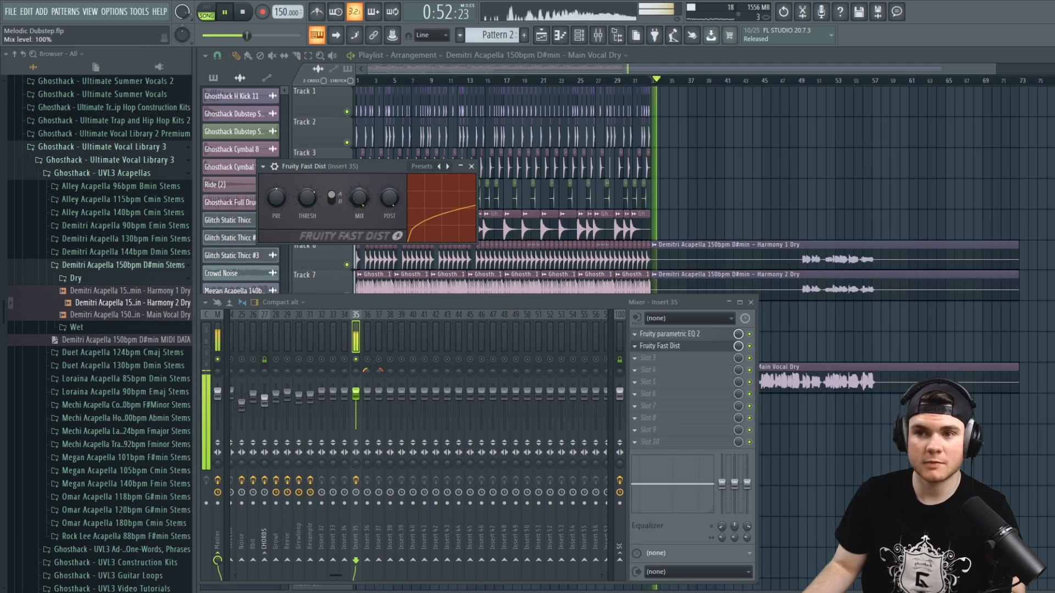
drag(360, 198, 359, 160)
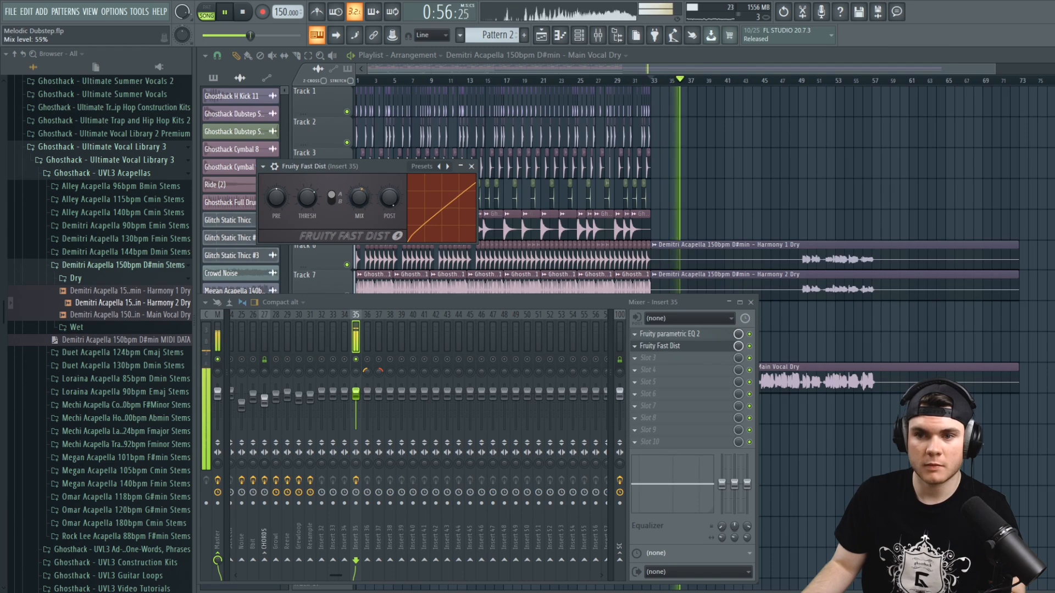
key(space)
Move Fruity Fast Dist above Fruity parametric EQ 2 in the effect chain and check both effects during playback
drag(679, 352, 680, 339)
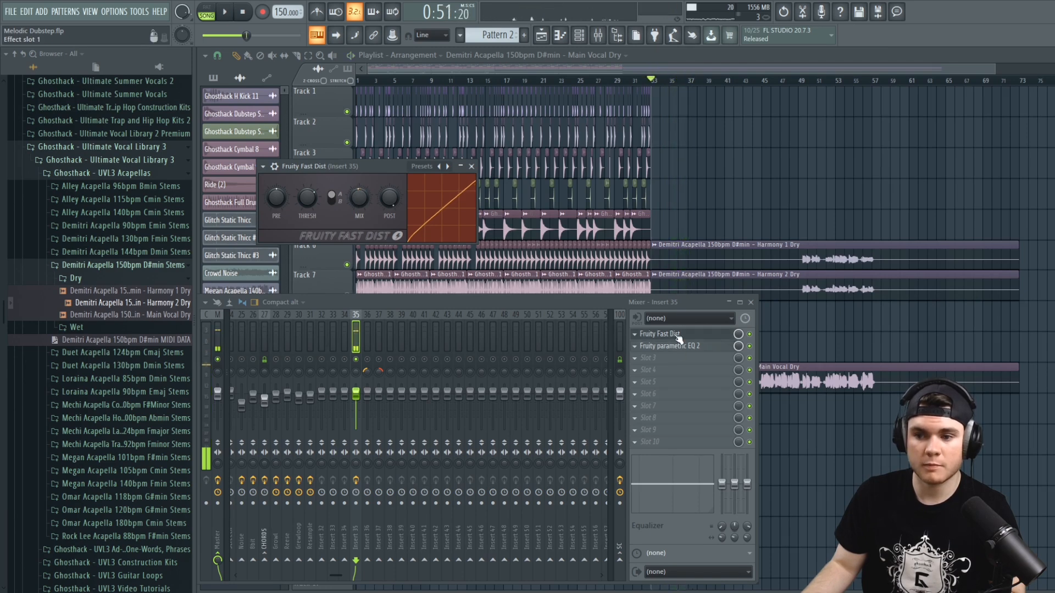
key(space)
click(675, 345)
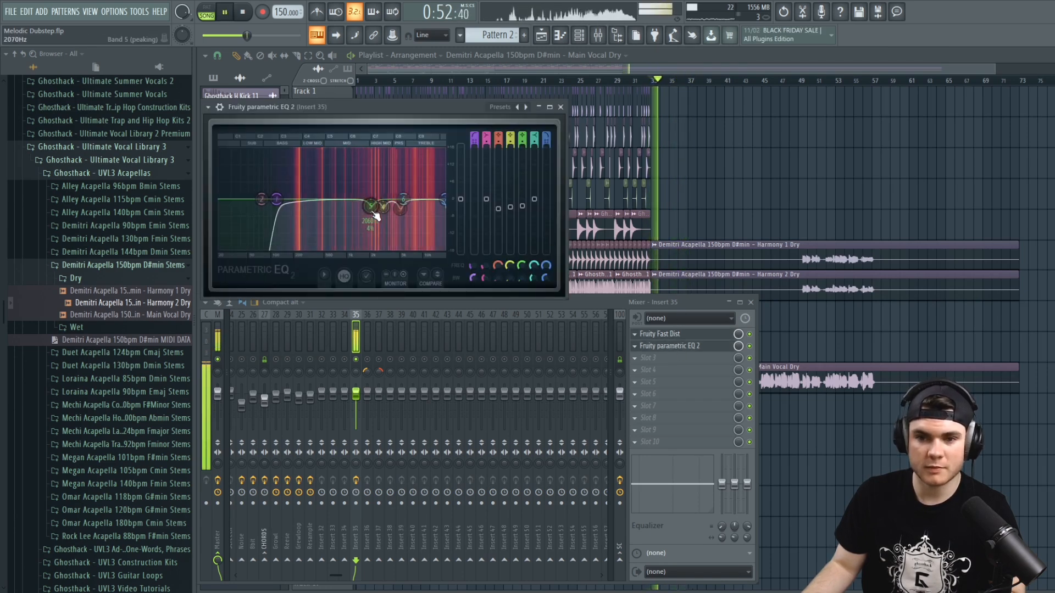
click(687, 334)
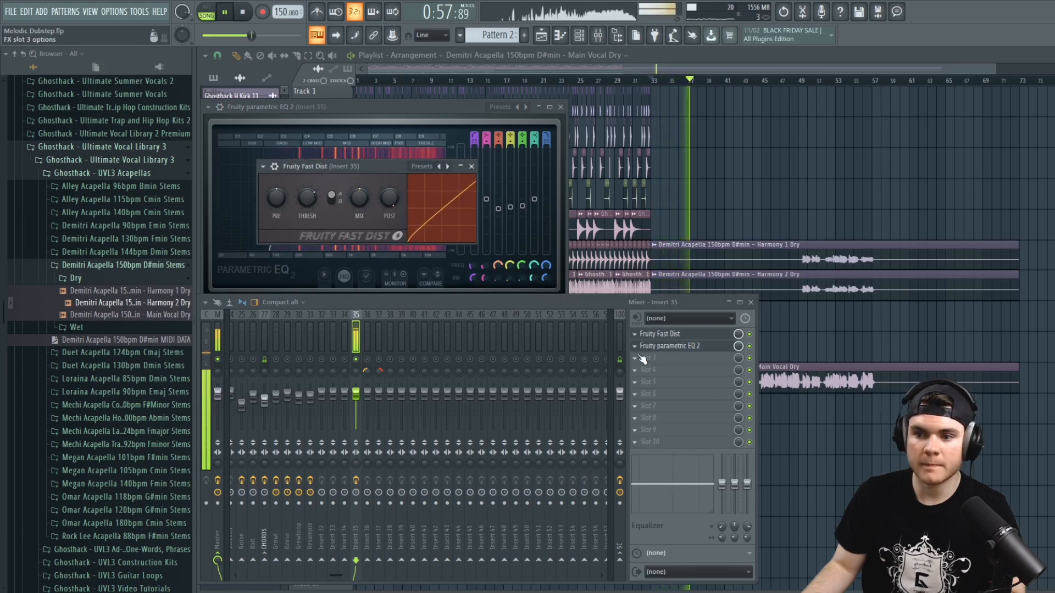
key(space)
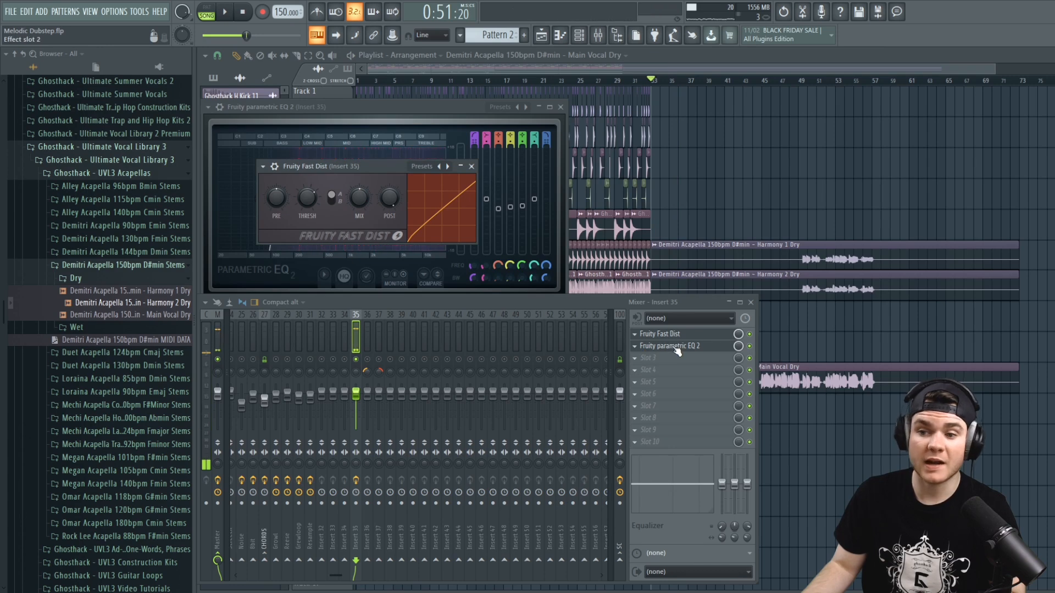
Close both effect windows and listen to the distorted, equalized vocal from bar 33
click(685, 335)
click(681, 346)
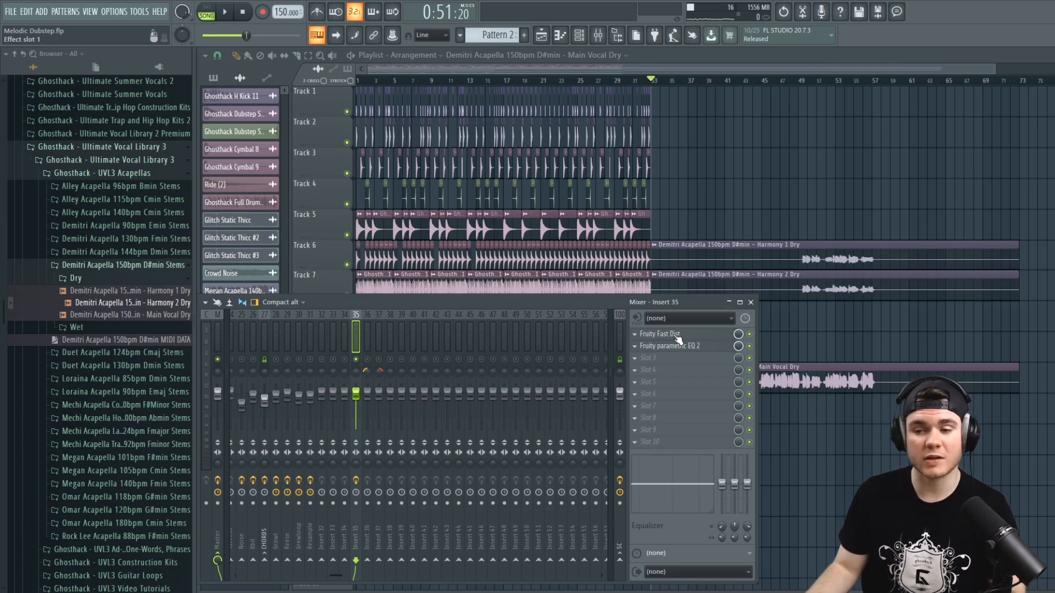
key(space)
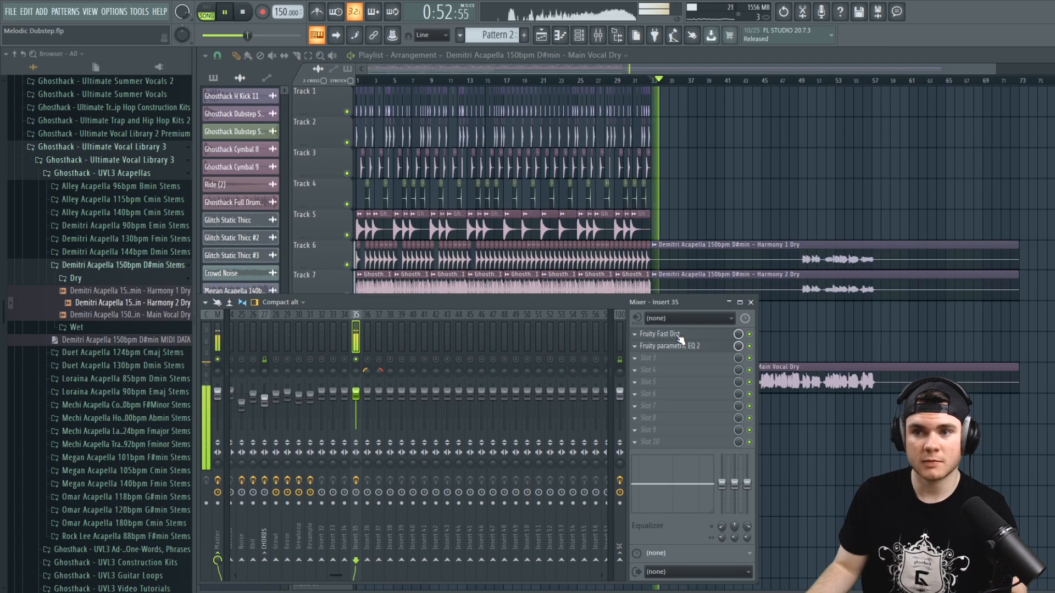
key(space)
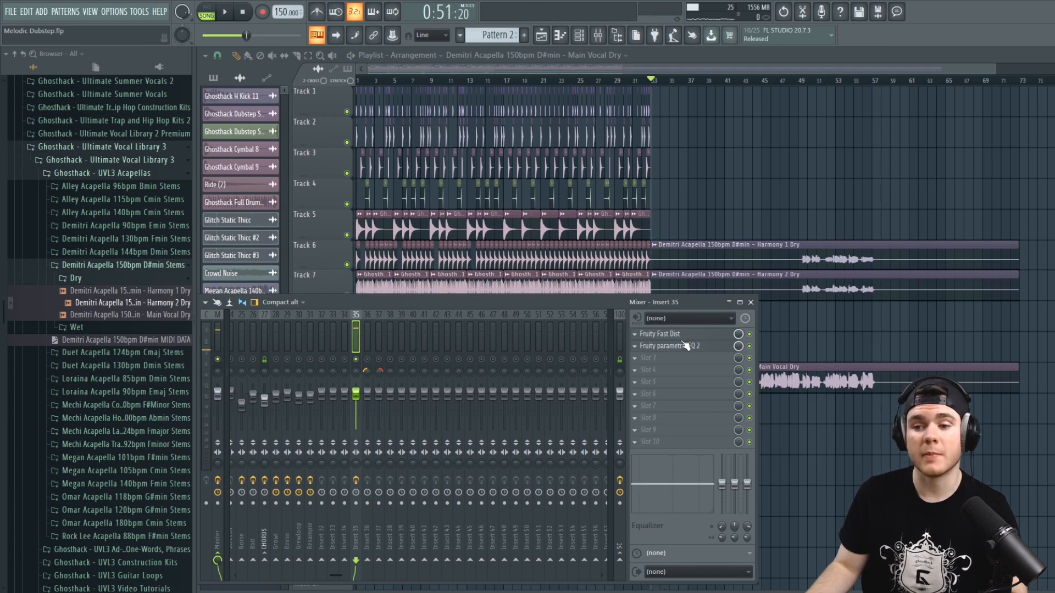
click(684, 346)
click(683, 349)
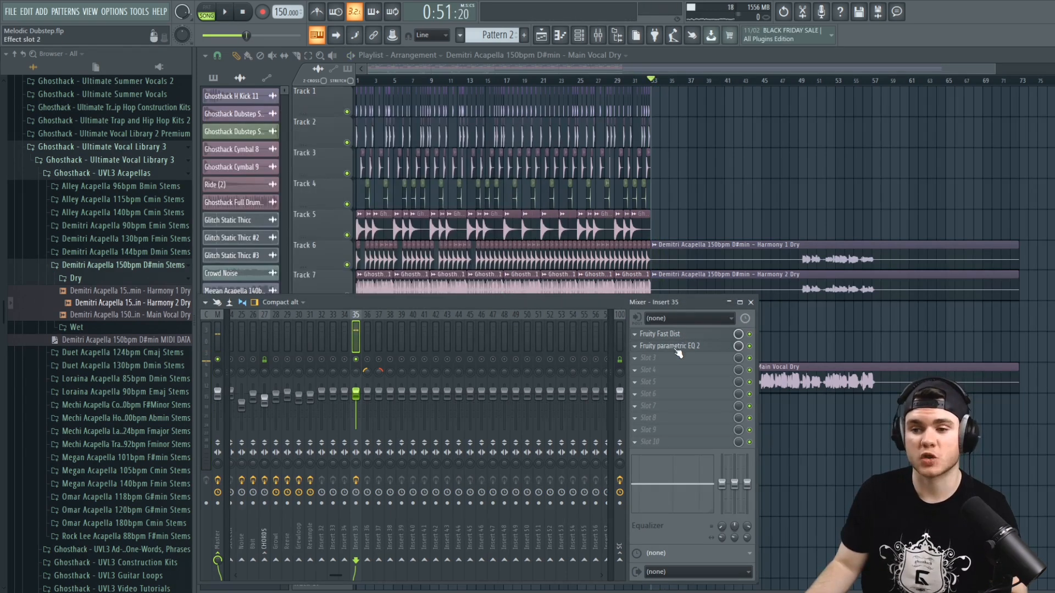
Add Fruity Delay 3 to the third effect slot of Insert 35 and adjust its delay pan
click(644, 358)
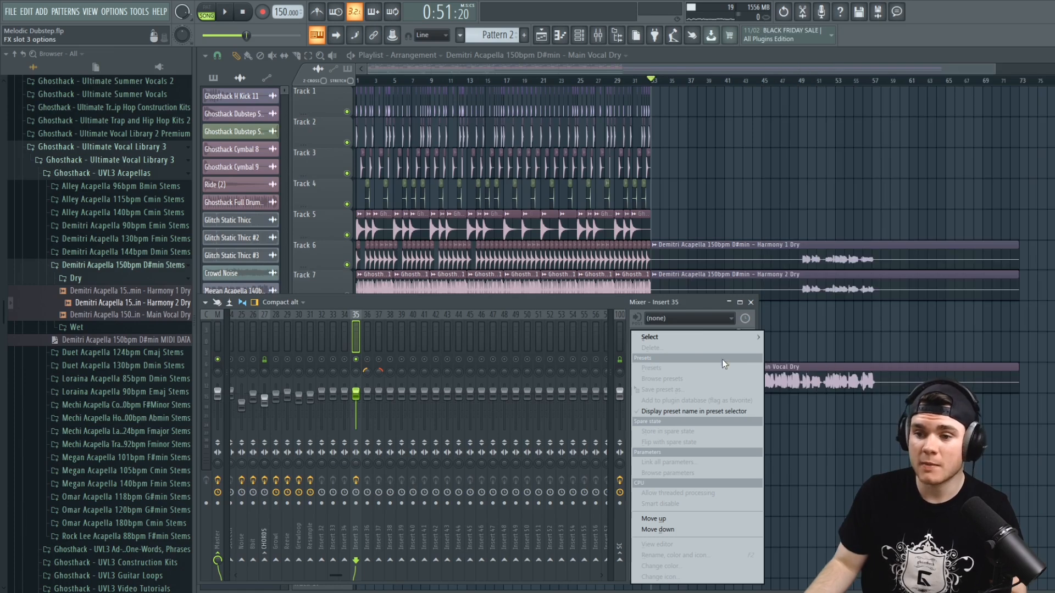
mouse_move(705, 341)
click(862, 338)
drag(379, 202, 379, 181)
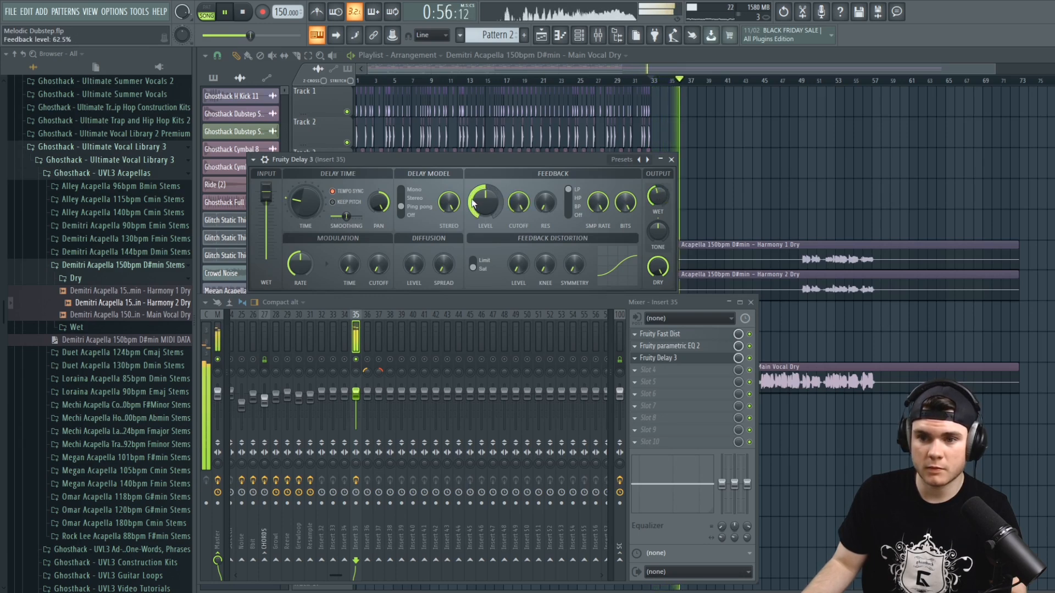
Set the delay's feedback filter to BP, lower its cutoff, and reduce the feedback level to about 42% and output wet to about 25%
click(568, 206)
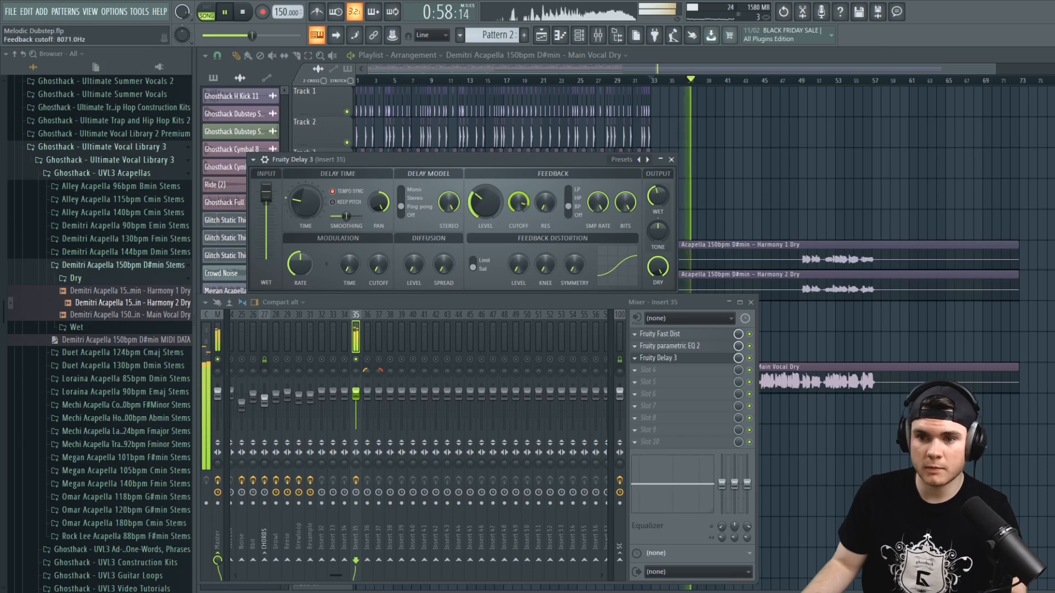
drag(518, 202, 484, 205)
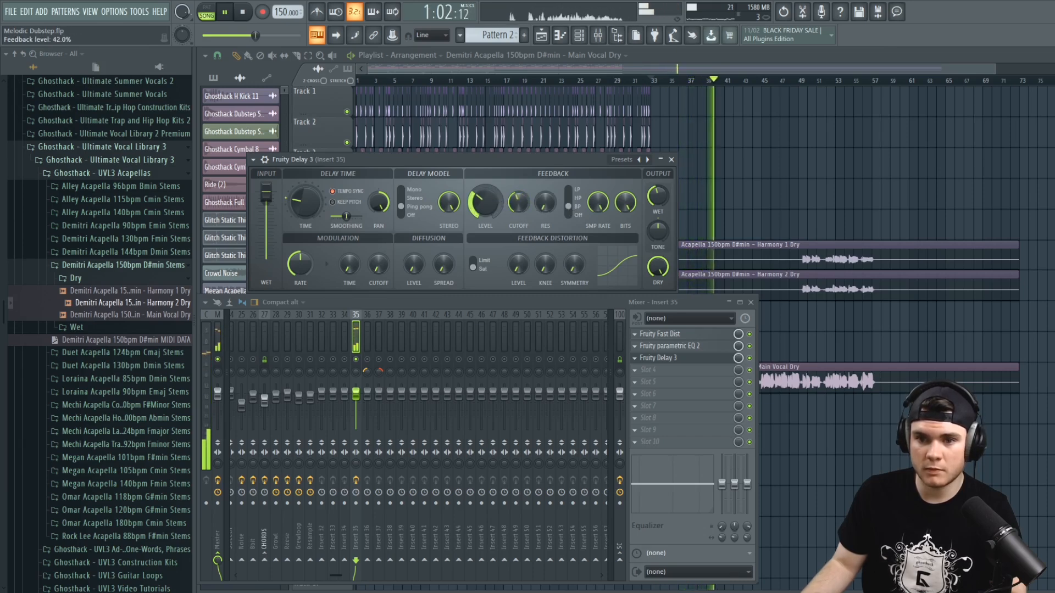
drag(658, 195, 657, 204)
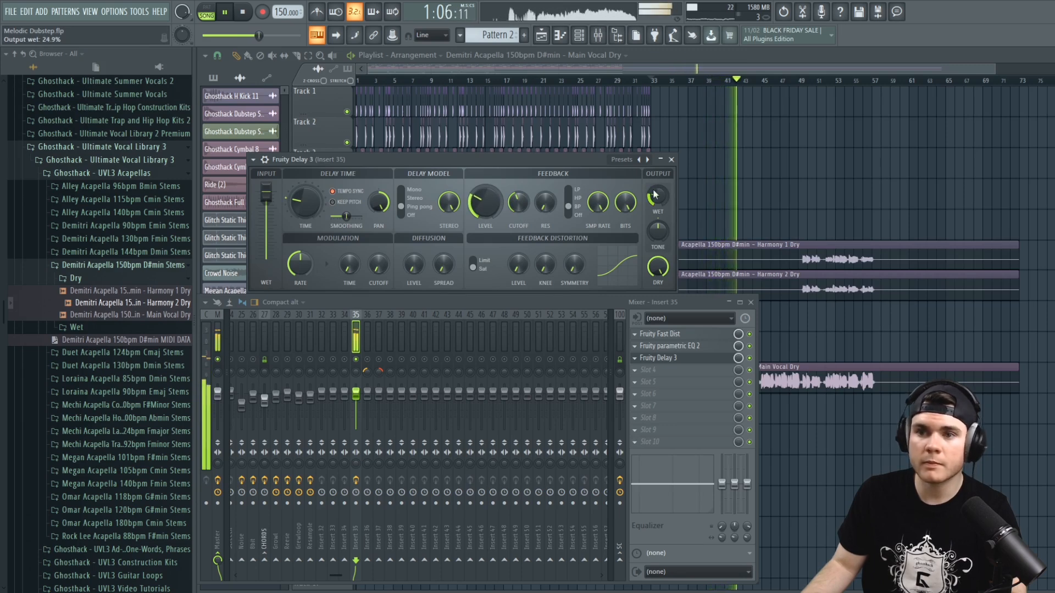
key(space)
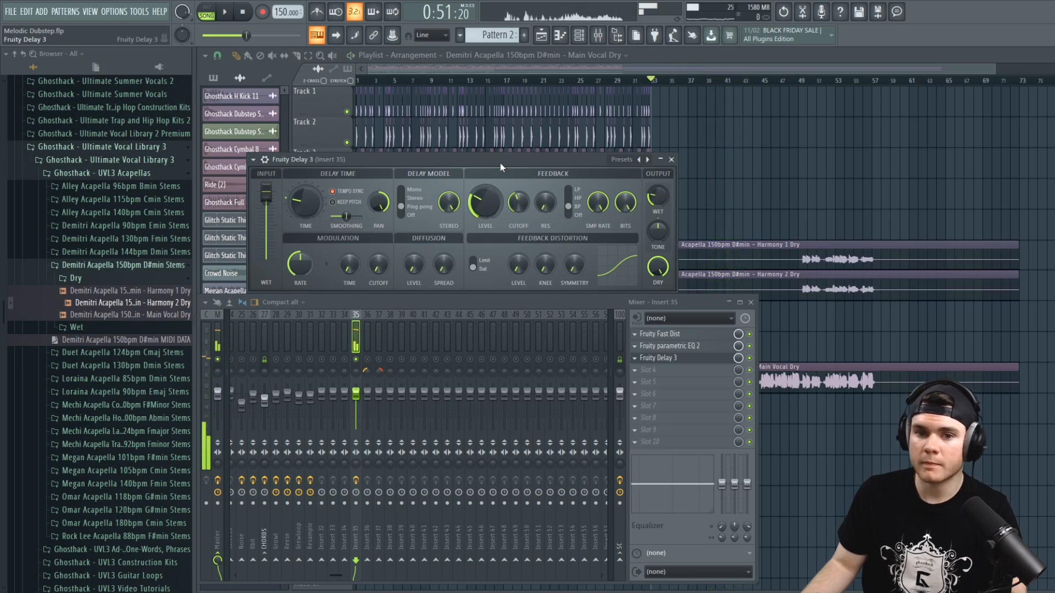
click(671, 159)
Add Fruity Reeverb 2 to the fourth slot, lower its wet level, set the high cut to about 5.7 kHz, and adjust the damping
click(649, 369)
click(820, 157)
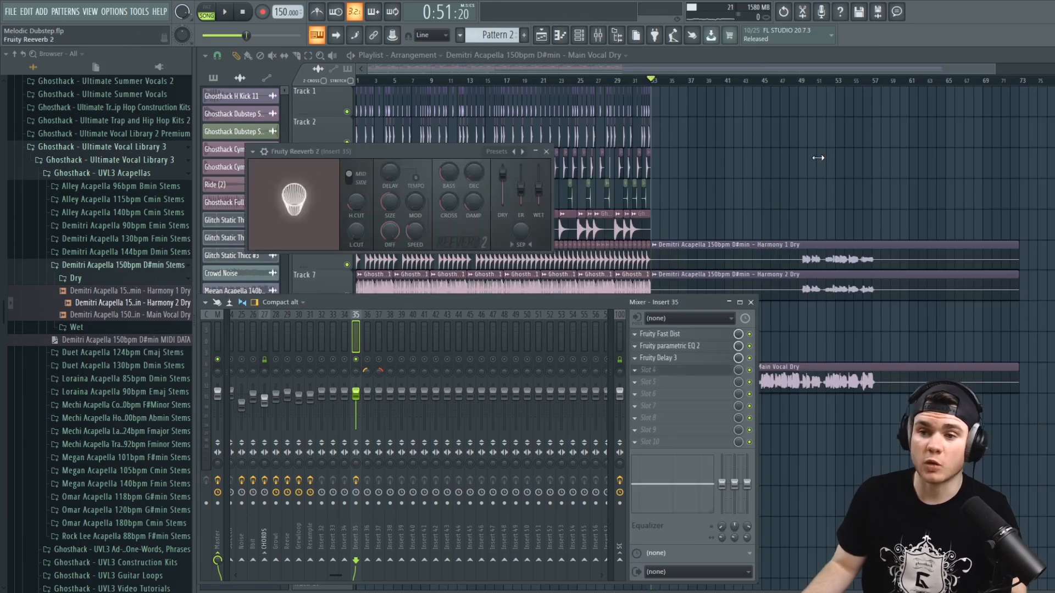
drag(469, 158, 495, 191)
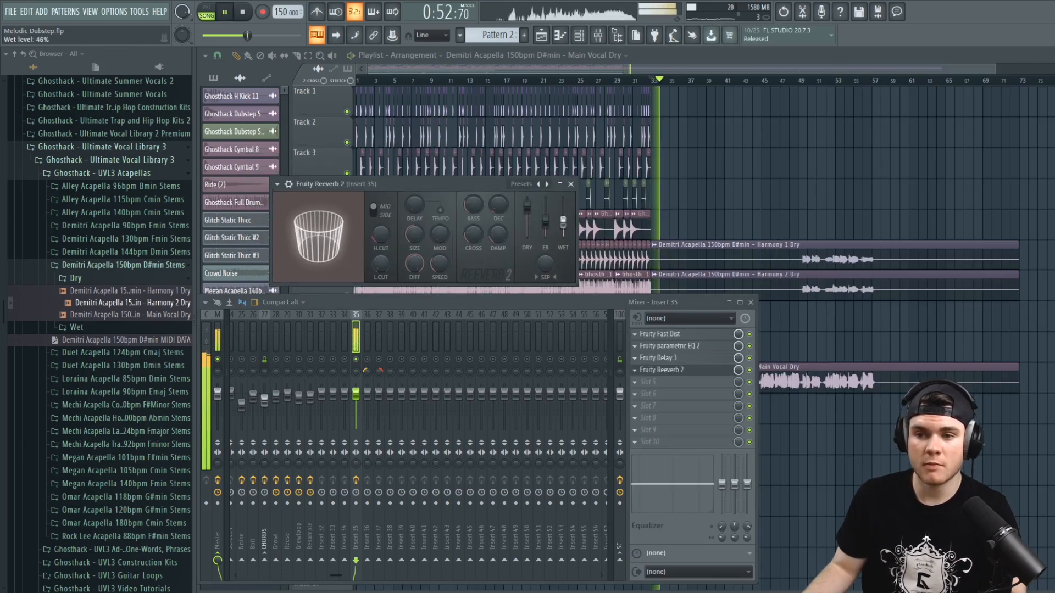
drag(382, 238, 382, 226)
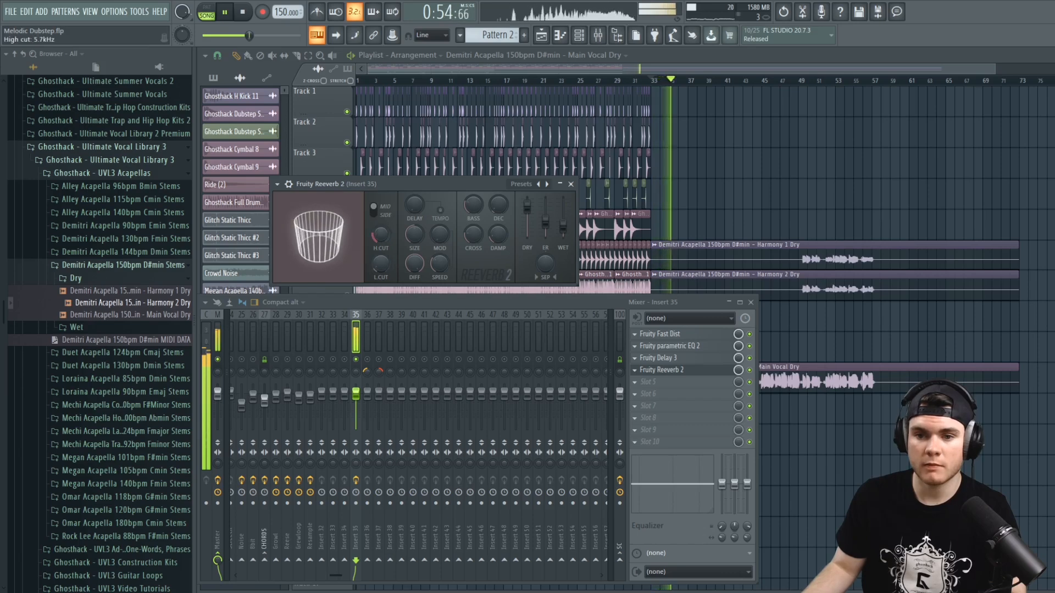
drag(499, 239, 499, 237)
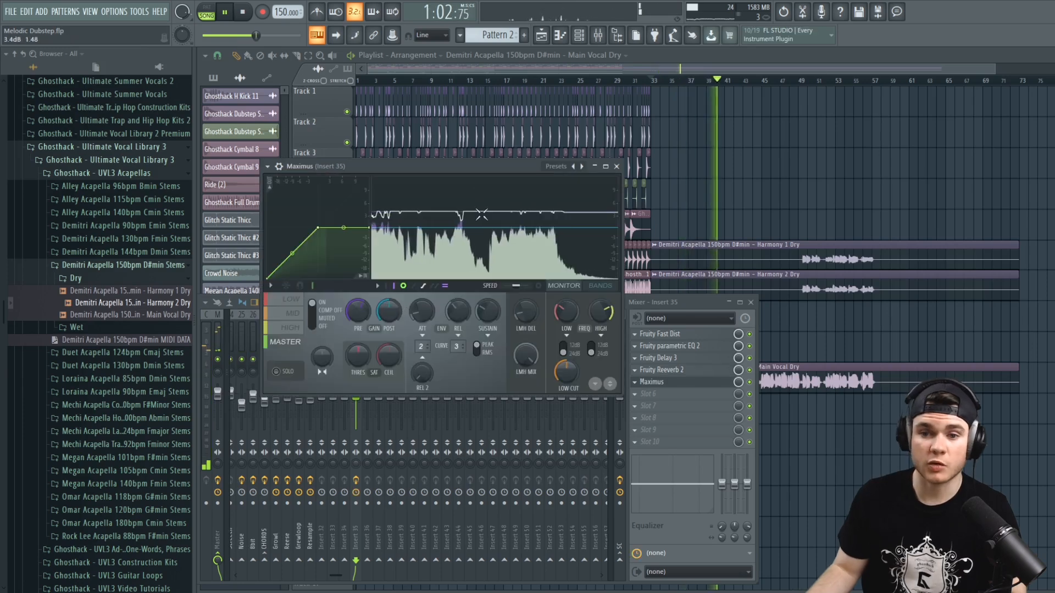
Play back the vocal from bar 33 with Maximus in the fifth slot and examine its level graph
key(space)
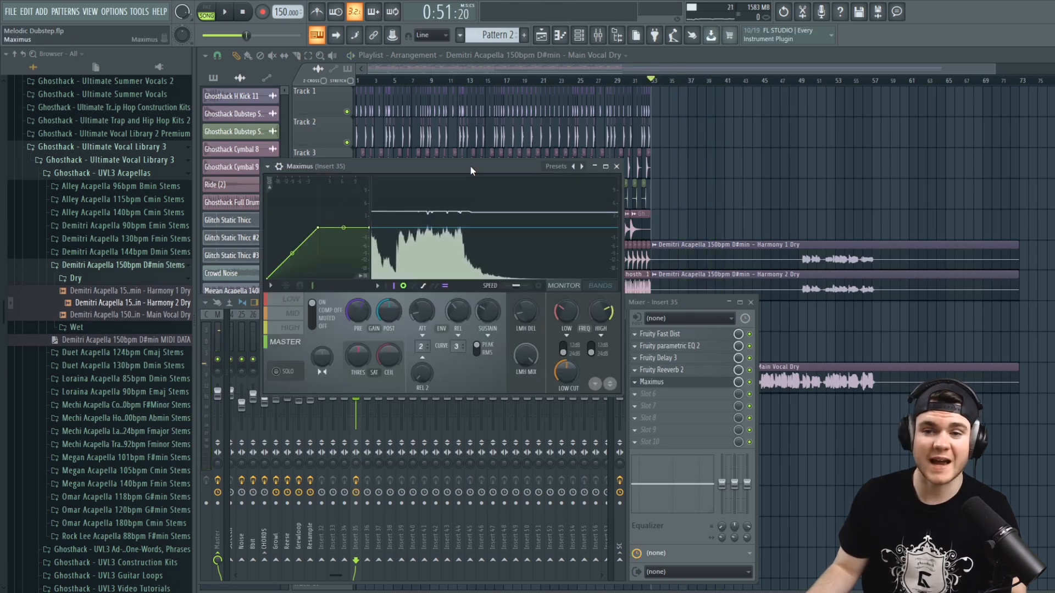
key(space)
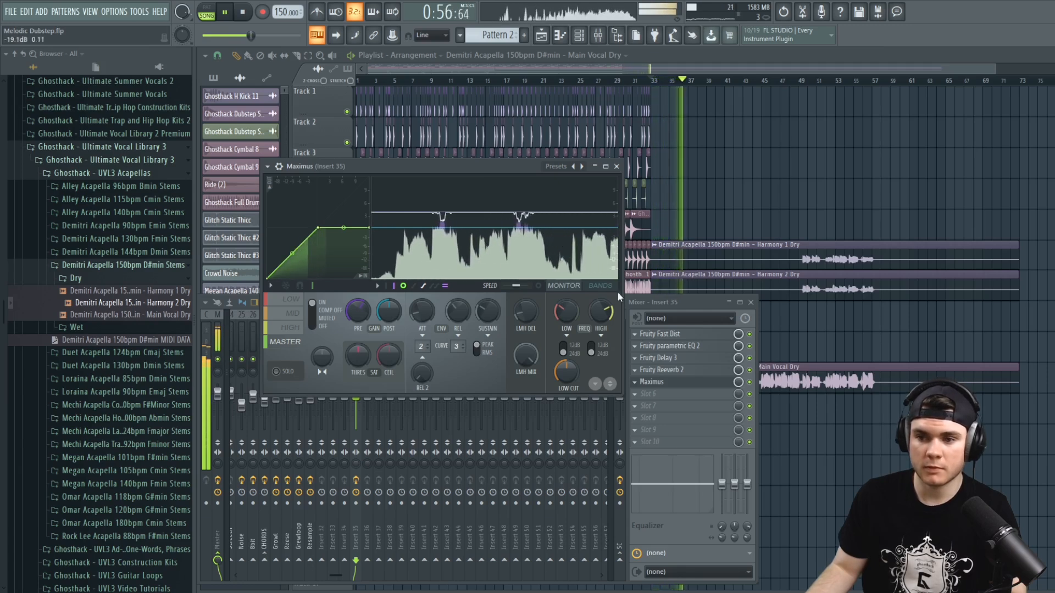
key(space)
click(653, 381)
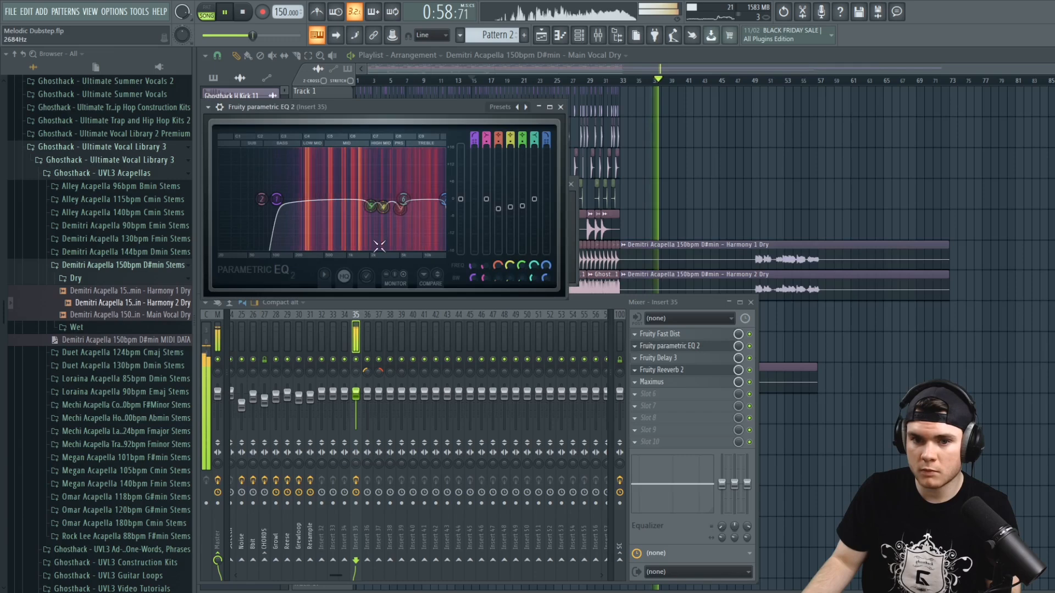
Fine-tune the high-pass slope and high-shelf band of Insert 35's Parametric EQ 2 while playing the mix from bar 17
drag(474, 278, 473, 268)
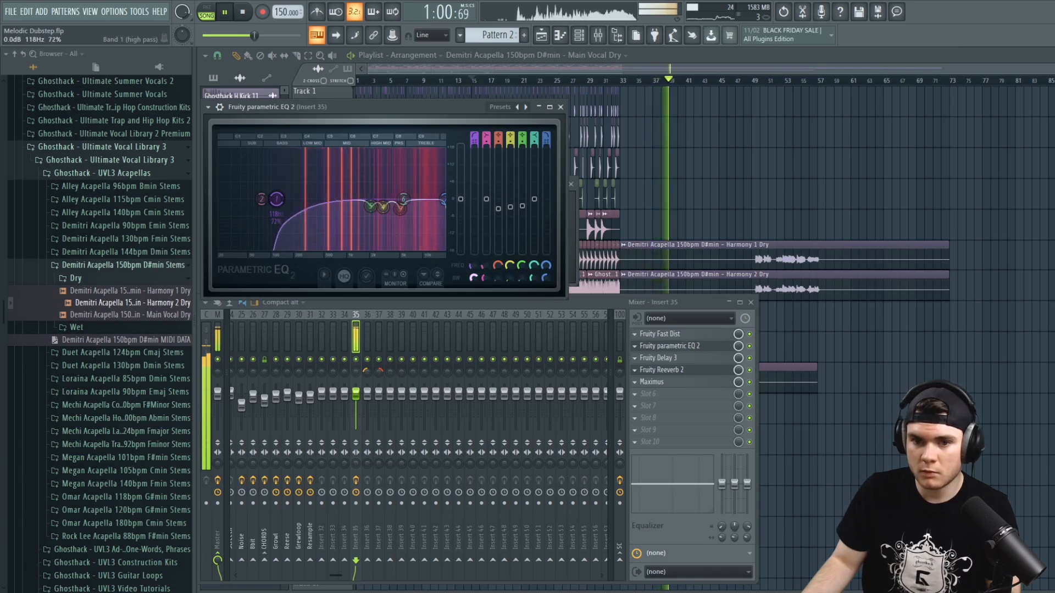
click(491, 81)
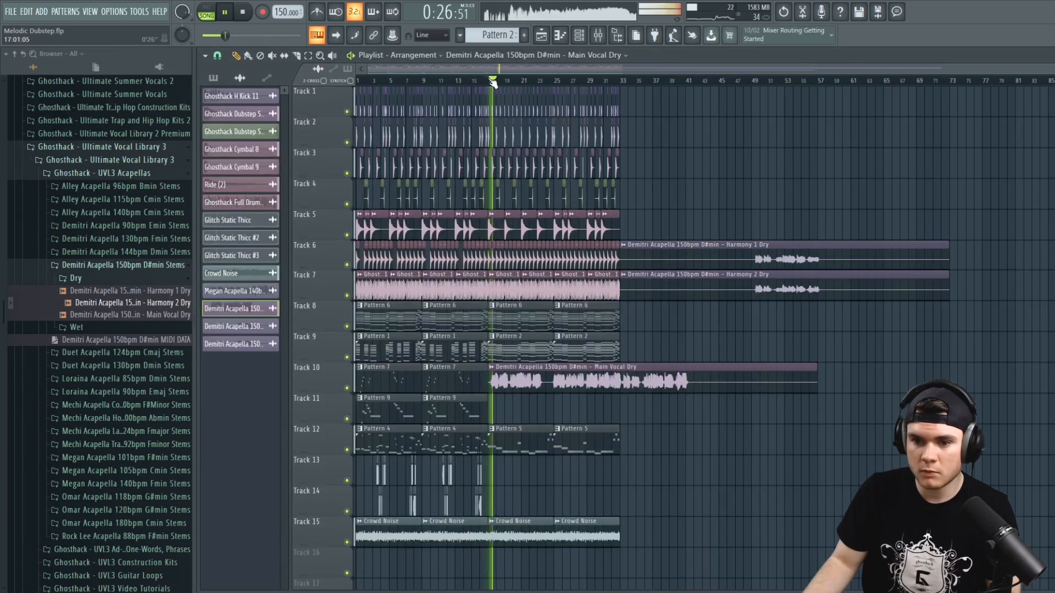
key(F9)
click(680, 347)
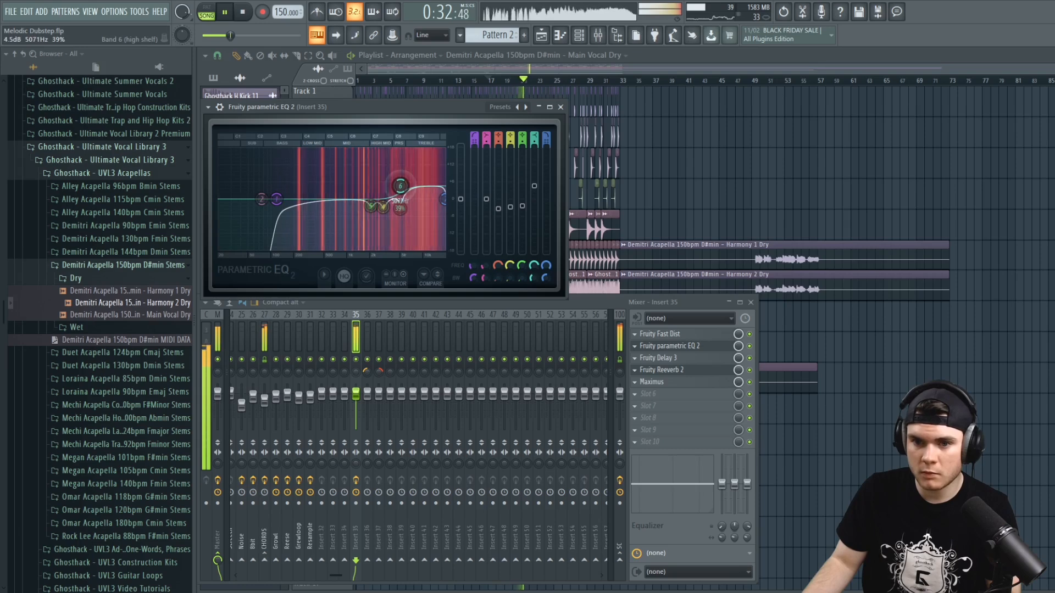
right_click(404, 196)
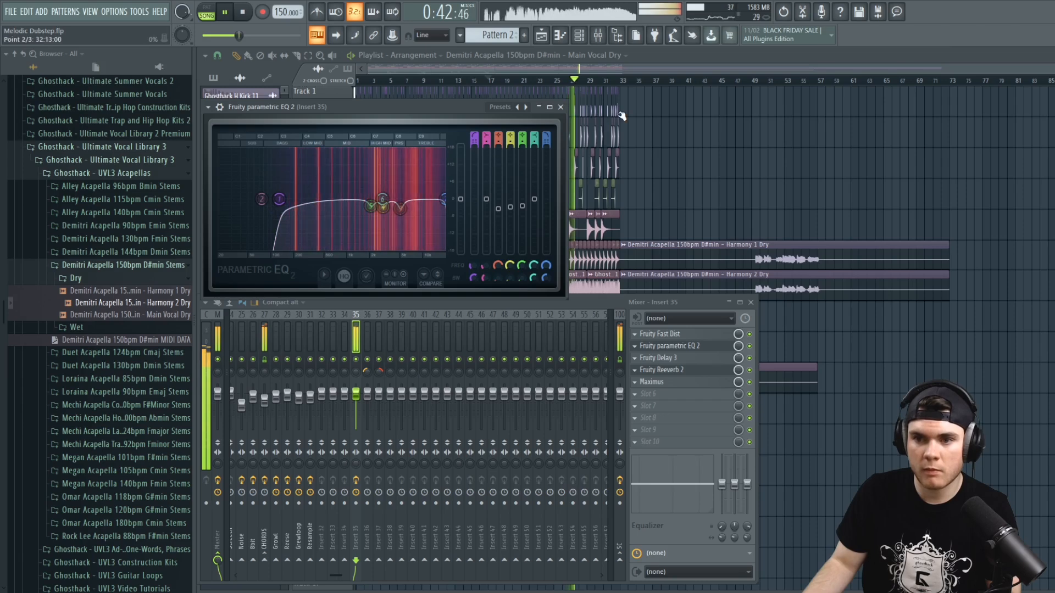
click(561, 107)
key(F9)
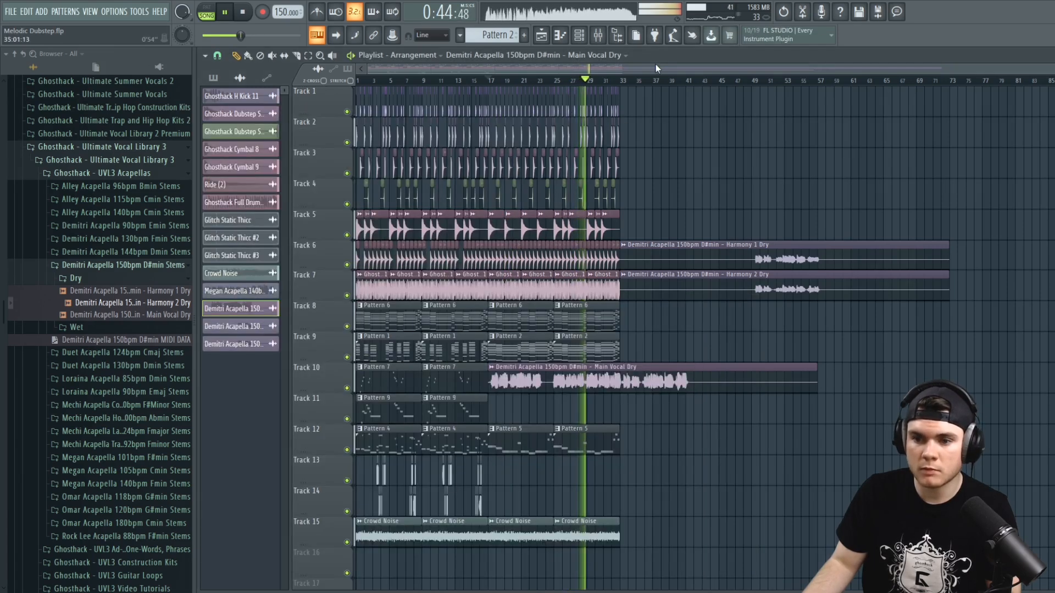
Listen to the melodies on tracks 10 and 11 together in isolation, and restore all other tracks
scroll(486, 84, up, 2)
scroll(486, 84, up, 1)
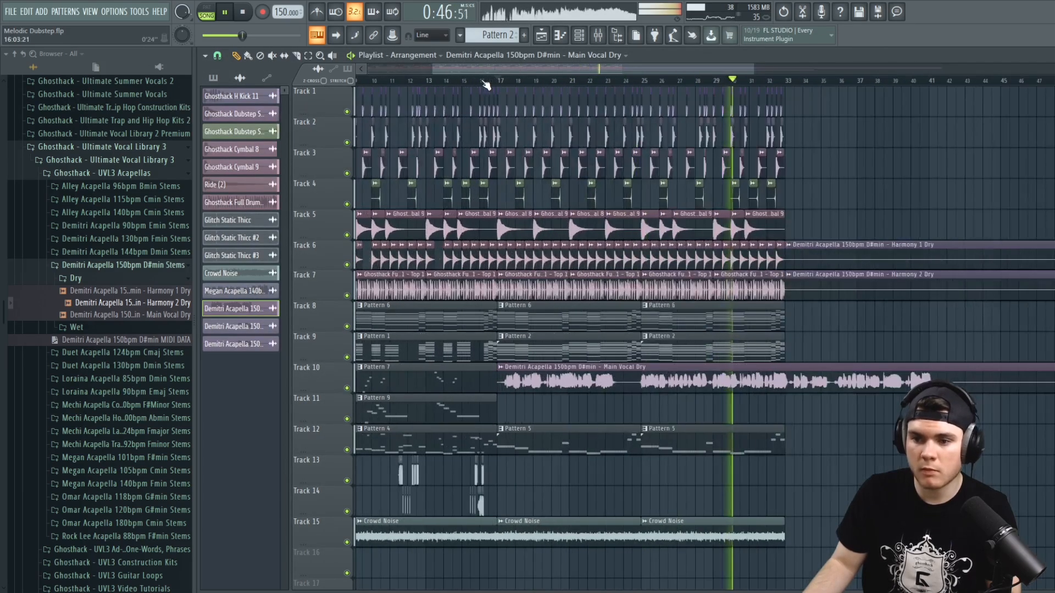
scroll(671, 81, down, 3)
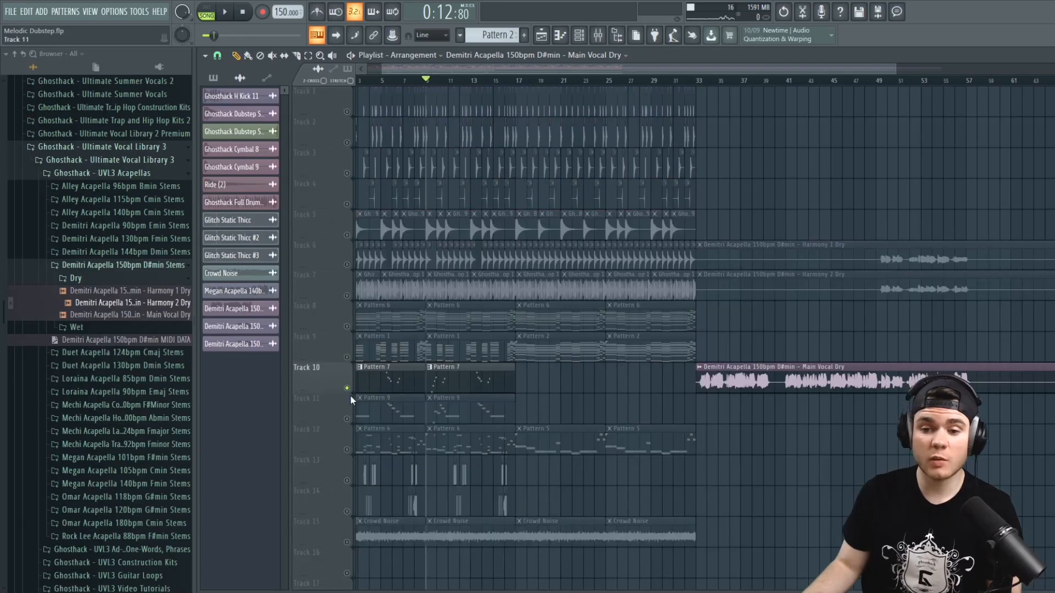
click(347, 419)
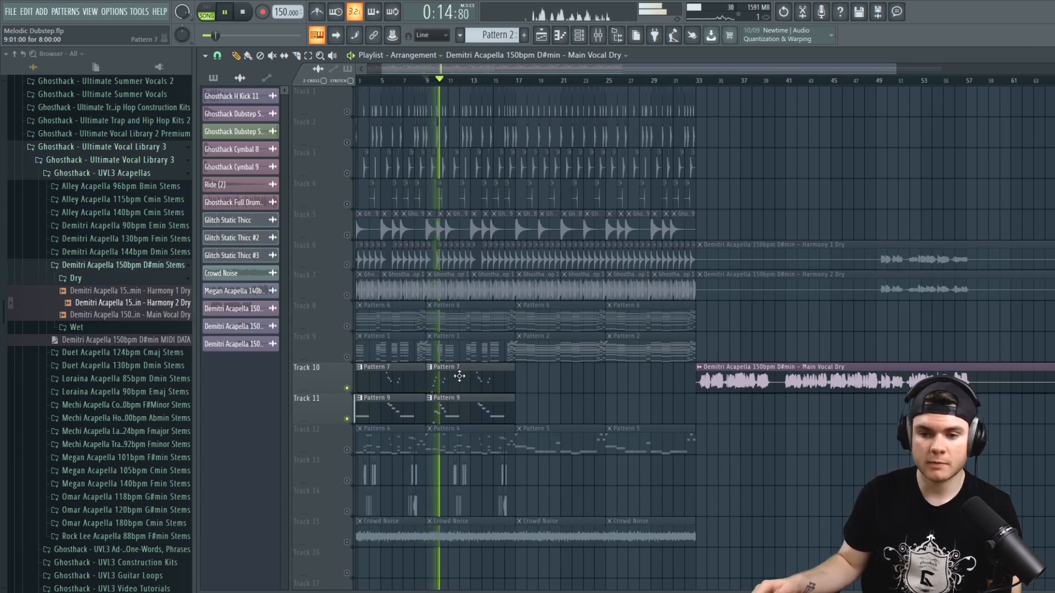
key(space)
right_click(348, 389)
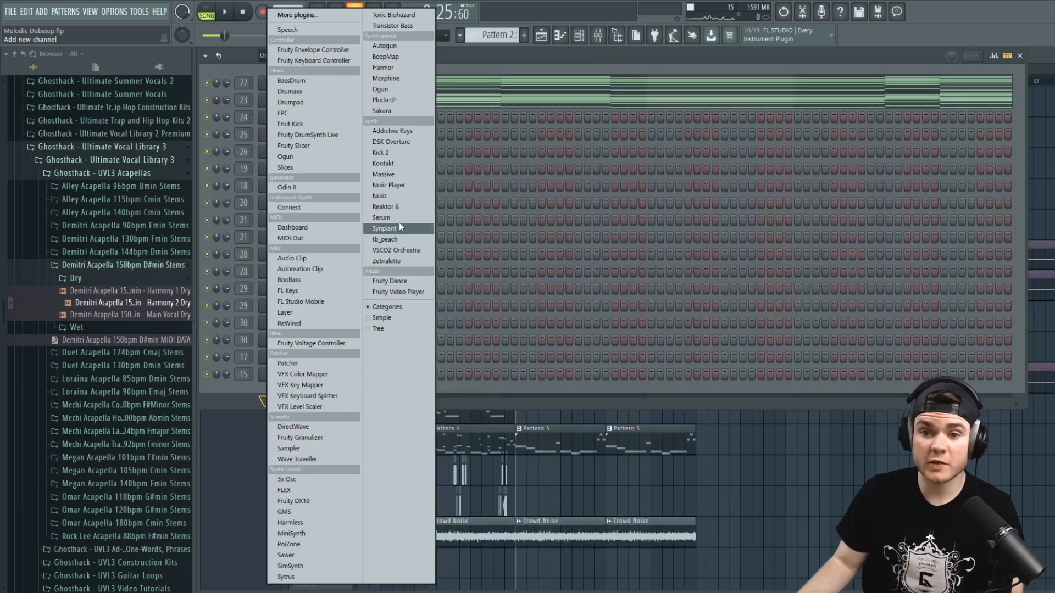
Add a Serum channel with the LEAD - Buzzsaw preset and reshape LFO 1 to start mid-height, peak early and dip to the bottom late
click(399, 223)
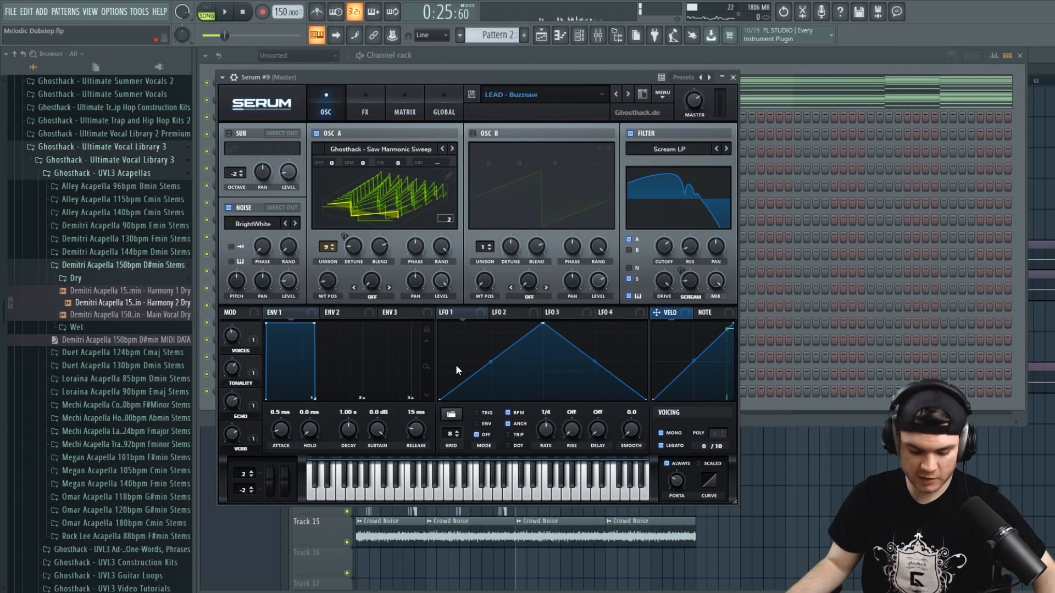
drag(439, 397, 428, 364)
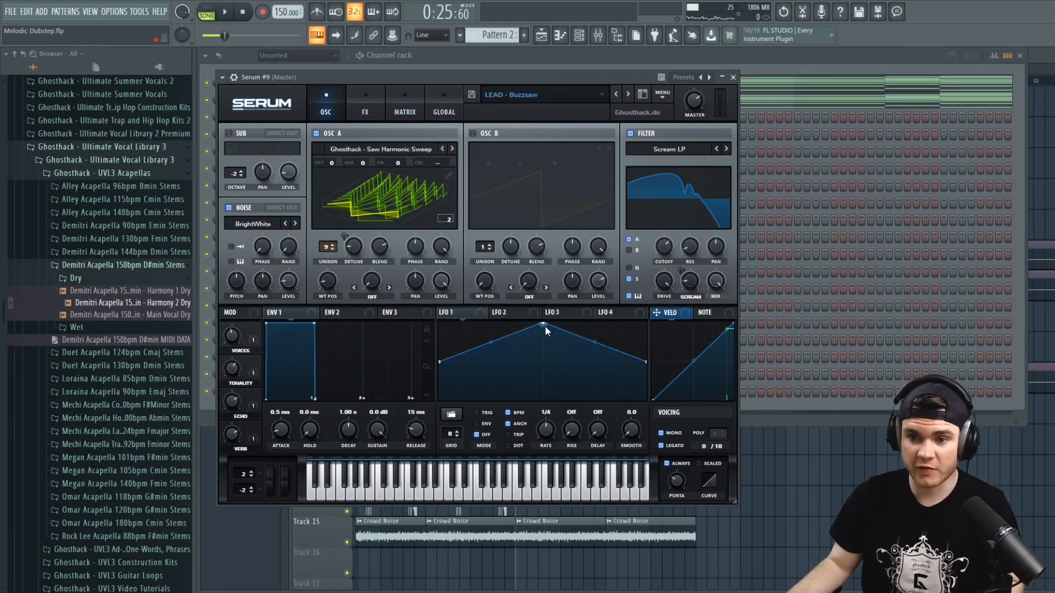
drag(545, 327, 479, 314)
double_click(593, 349)
drag(593, 349, 598, 403)
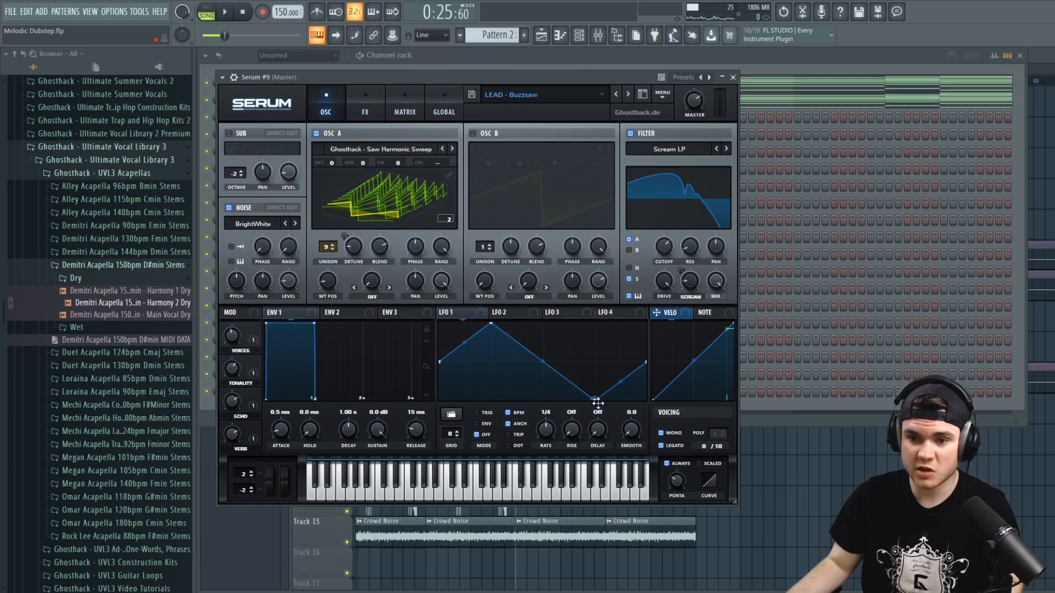
Route LFO 1 to the global master tuning (Mast.Tun) in Serum's modulation matrix with a very small amount
click(401, 102)
click(247, 227)
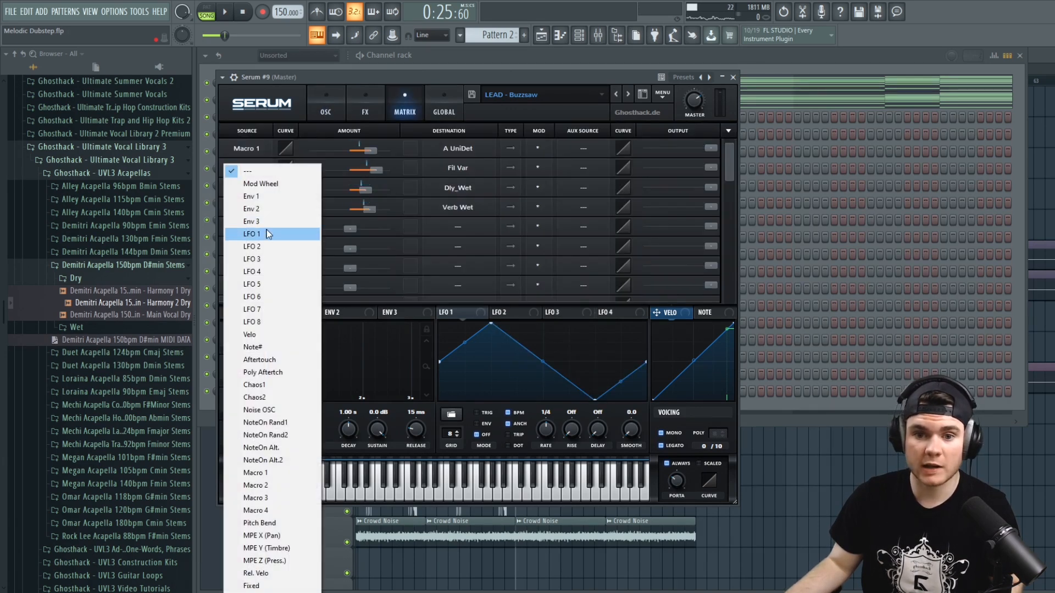
click(270, 235)
click(446, 227)
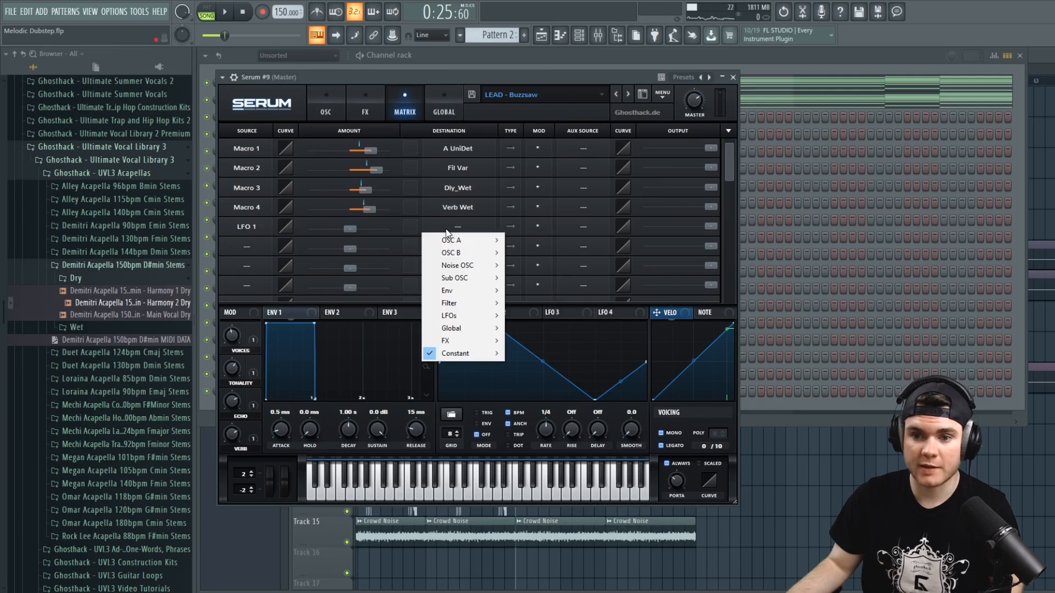
mouse_move(471, 327)
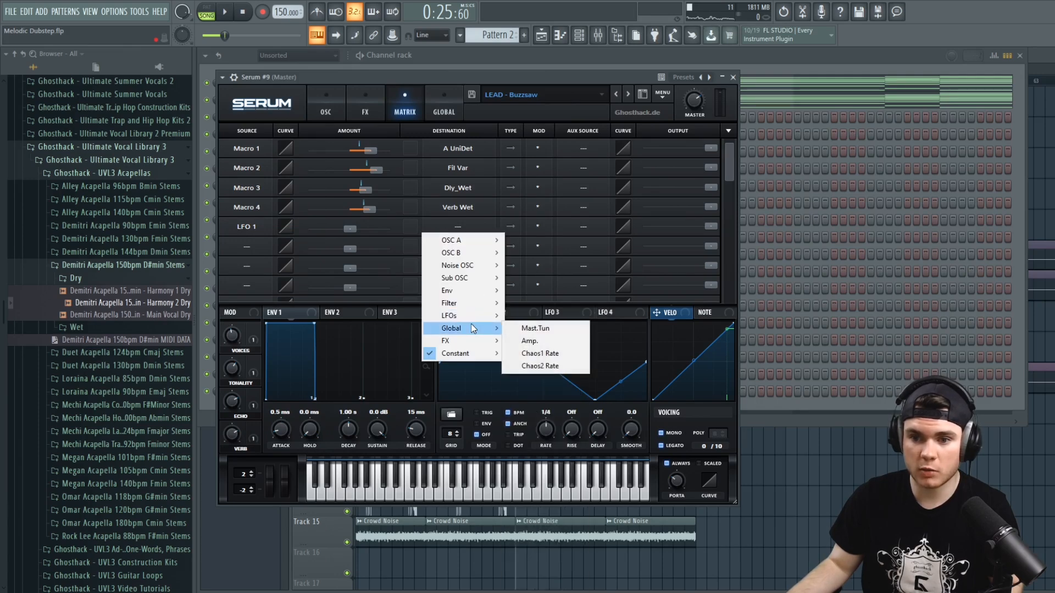
click(566, 330)
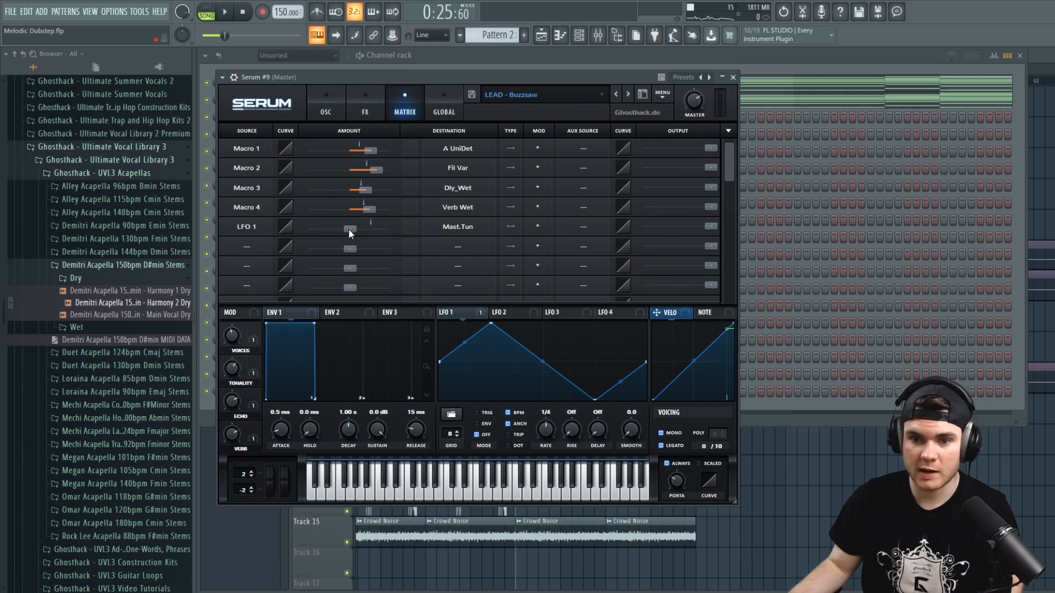
drag(349, 228, 349, 228)
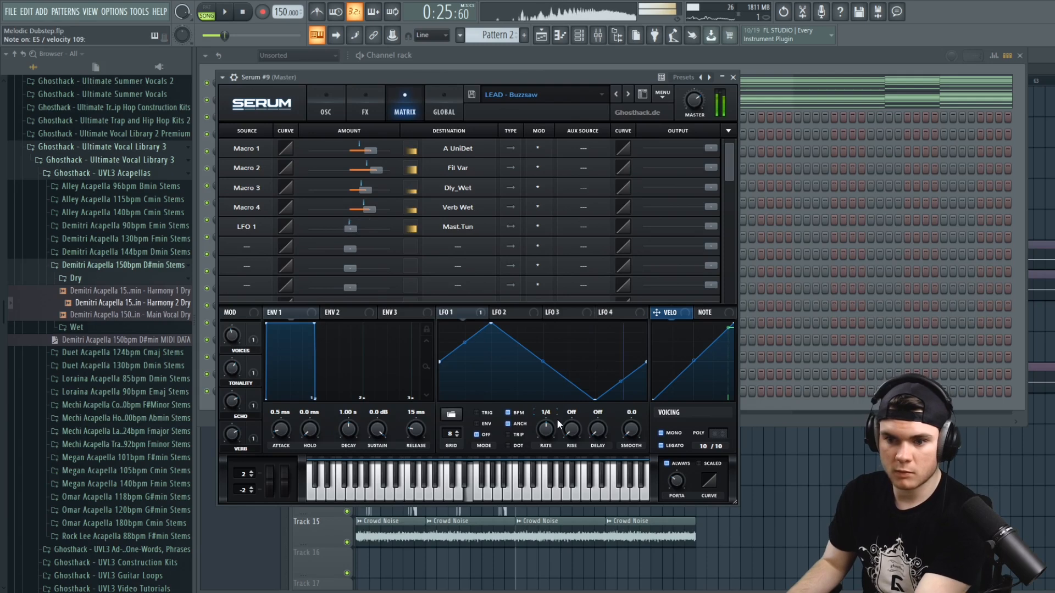
Turn off LFO 1's BPM sync, set its rate to 8.2 Hz, and assign Mod Wheel as the tuning modulation's aux source
click(508, 413)
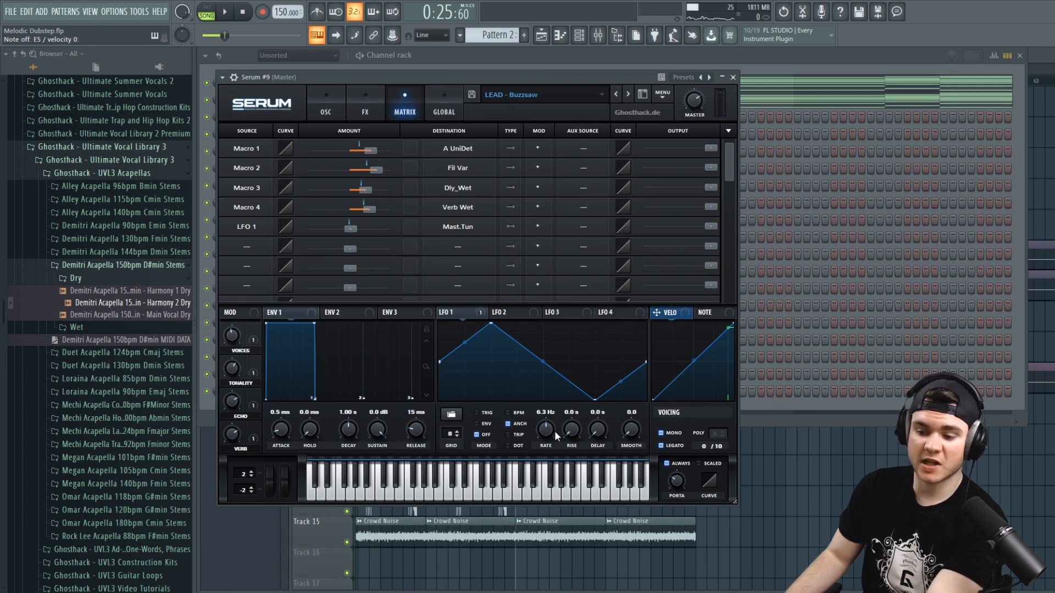
drag(548, 430, 548, 423)
click(572, 230)
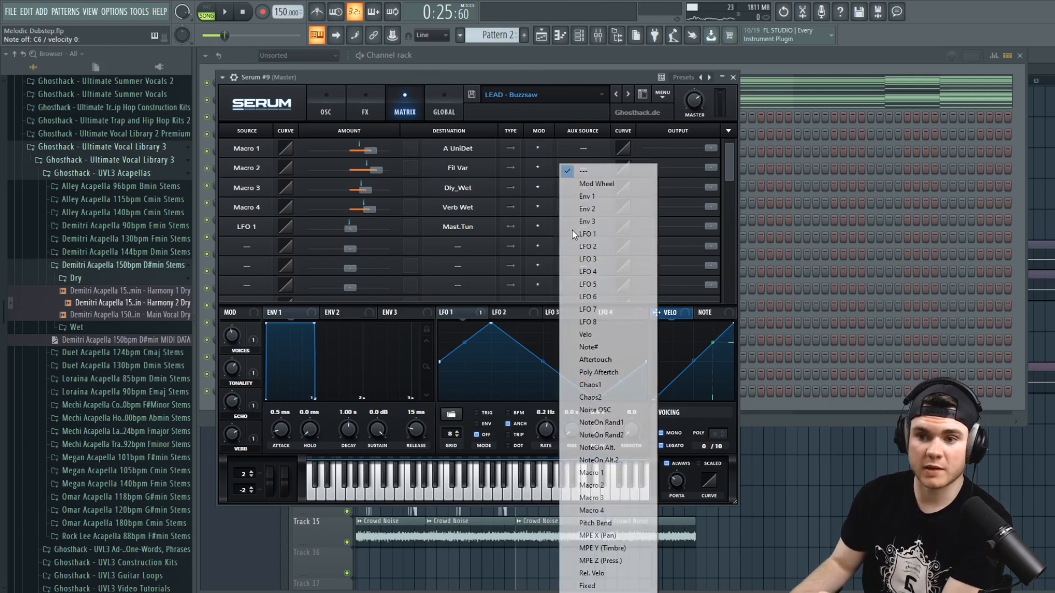
click(605, 184)
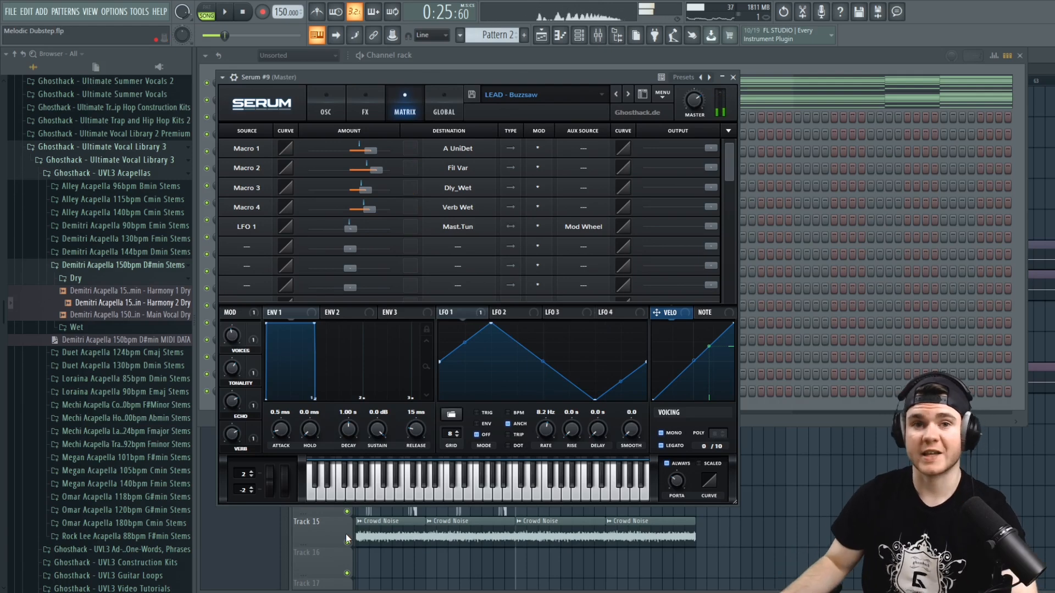
Move the two selected Pattern 2 clips from Track 9 down to the empty Track 16
drag(758, 349, 557, 350)
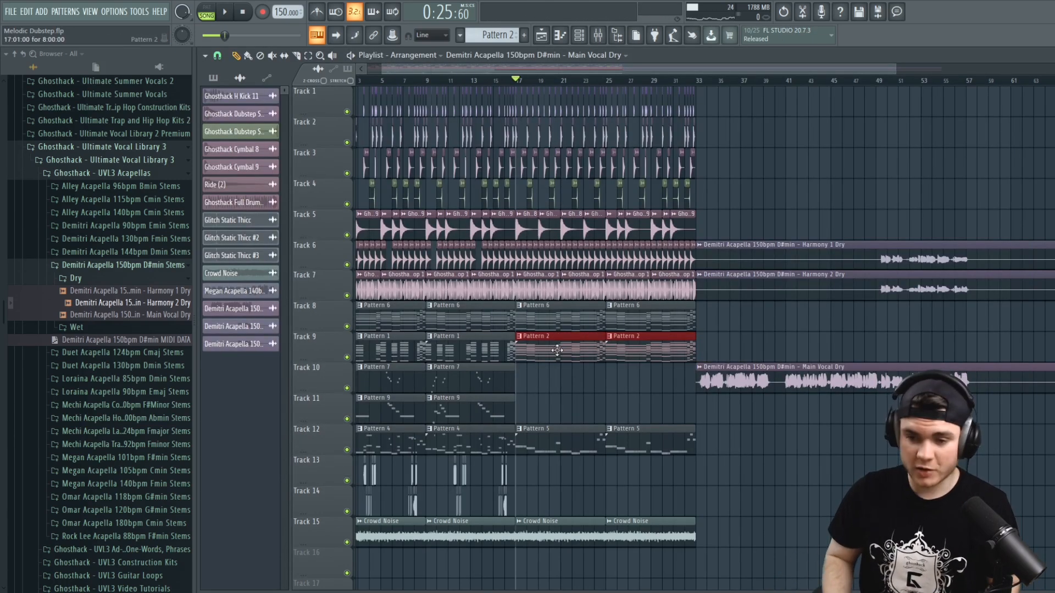
key(shift+Down)
key(shift+Down)
key(shift+Down)
key(shift+Down)
key(shift+Down)
key(shift+Down)
key(shift+Down)
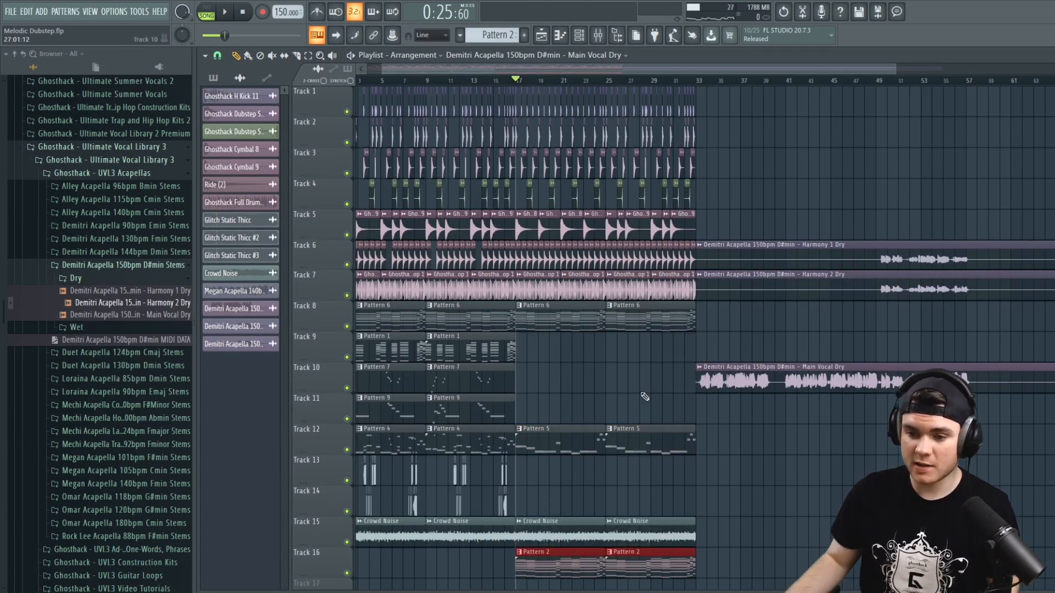
Merge Track 16's pattern clips into one clip and move it up to Track 10 at bar 17
scroll(645, 396, down, 3)
right_click(318, 277)
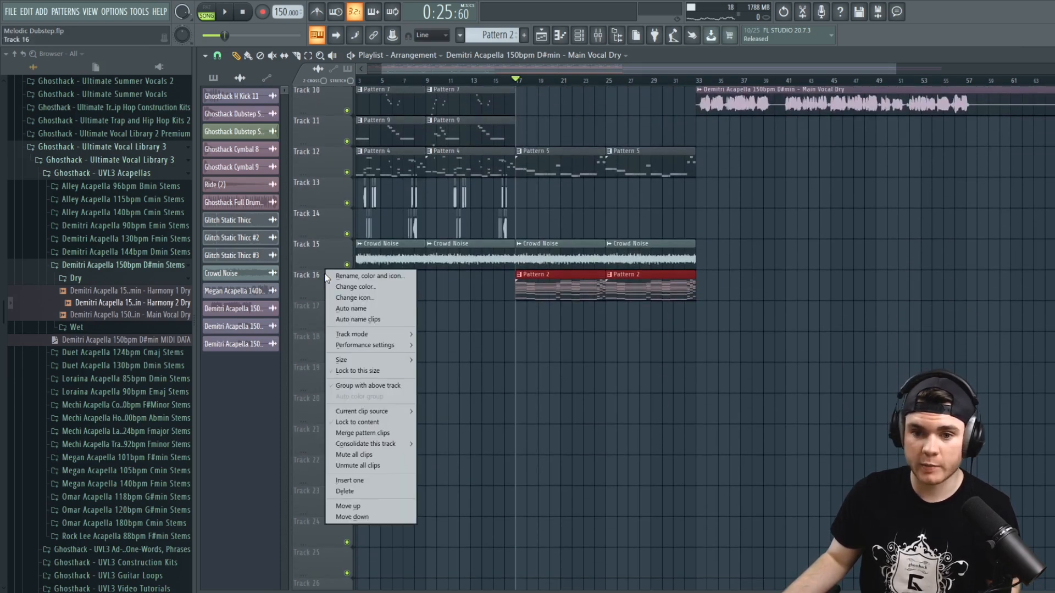
click(373, 435)
scroll(599, 446, up, 2)
drag(599, 446, 593, 242)
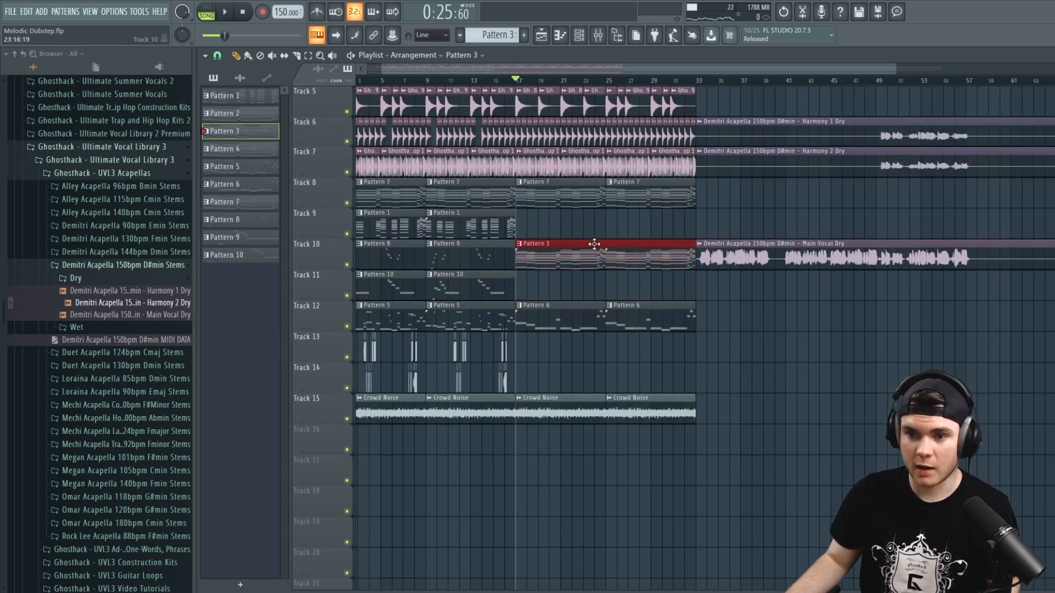
Open the merged Pattern 3, select the Serum #9 channel, play the pattern, and mute the Default channel routed to insert 23
double_click(594, 242)
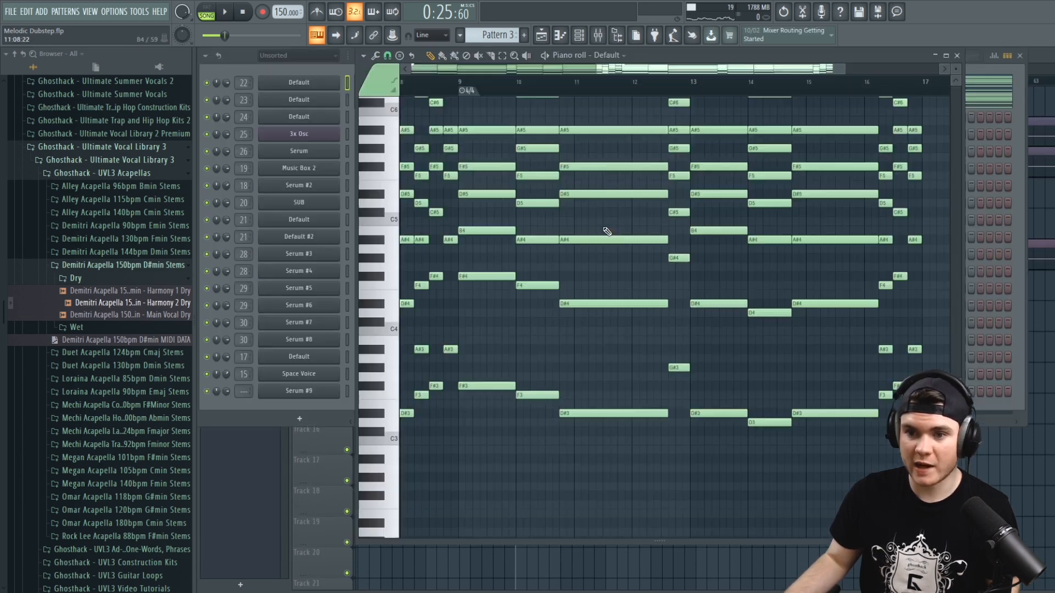
click(957, 56)
click(346, 390)
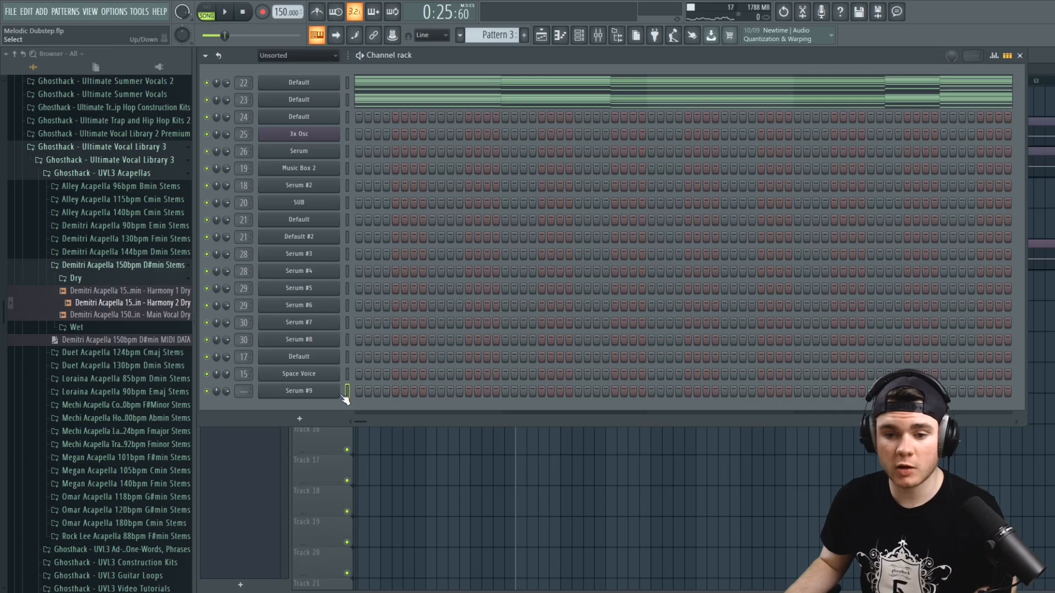
click(361, 55)
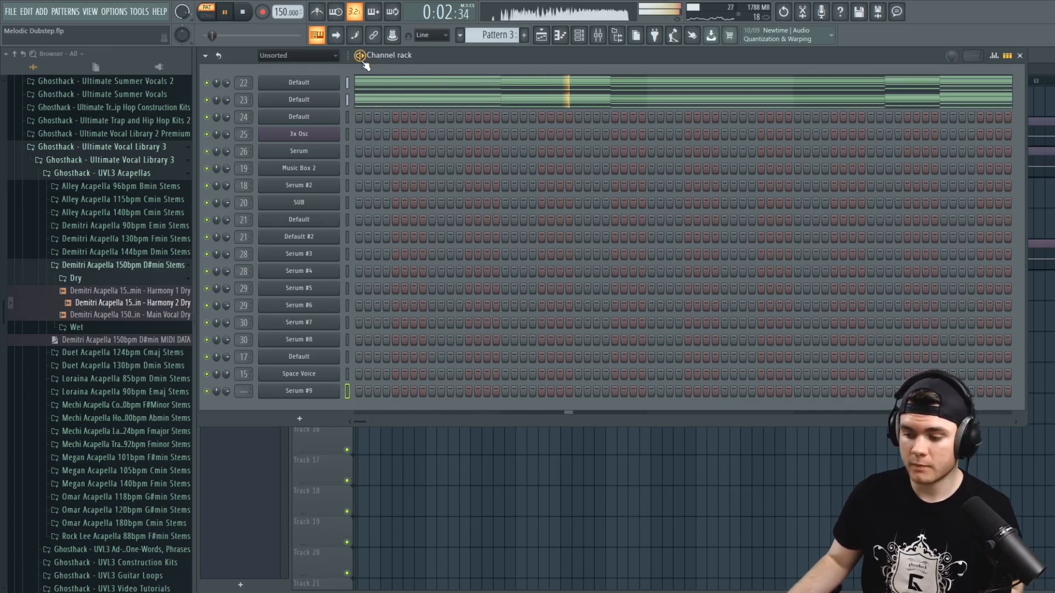
key(space)
click(210, 101)
Paste the copied melody into Serum #9's piano roll in Pattern 3, transpose it up one octave, and audition it with the chords
right_click(324, 388)
click(371, 391)
key(ctrl+v)
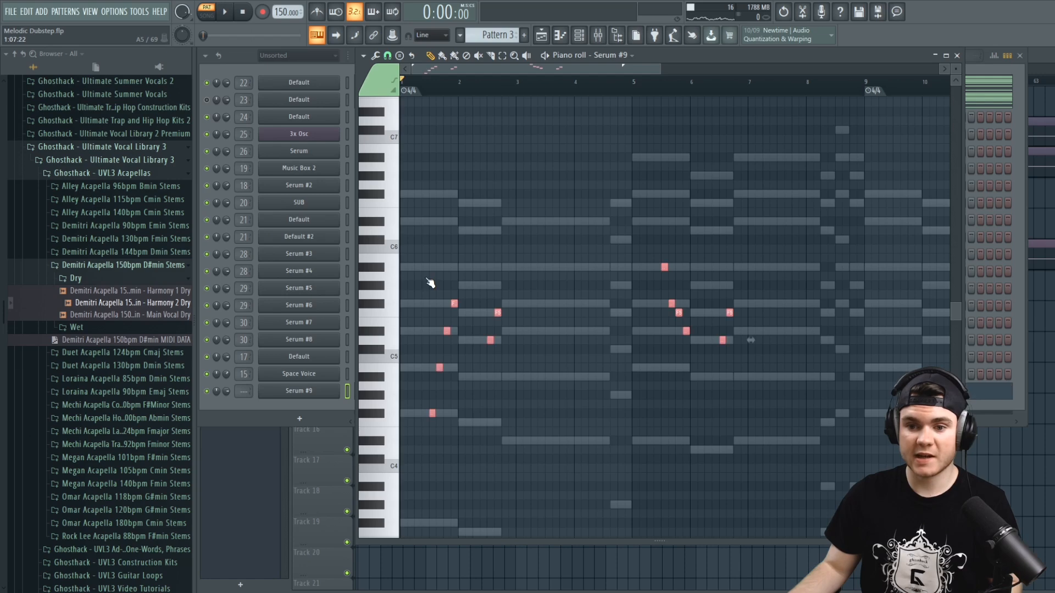
scroll(517, 319, down, 3)
key(space)
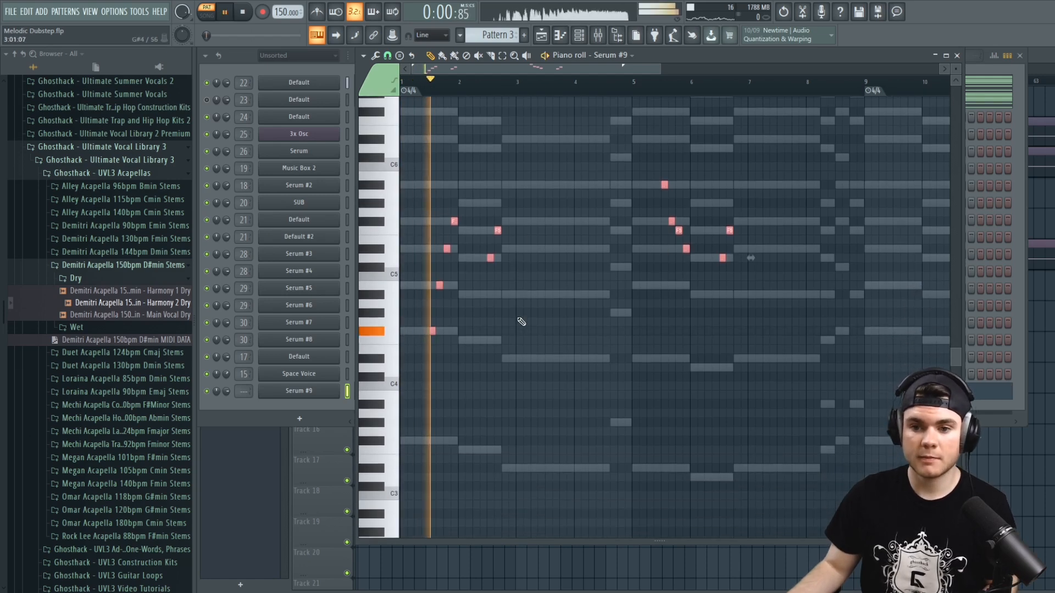
key(ctrl+Up)
scroll(595, 314, up, 5)
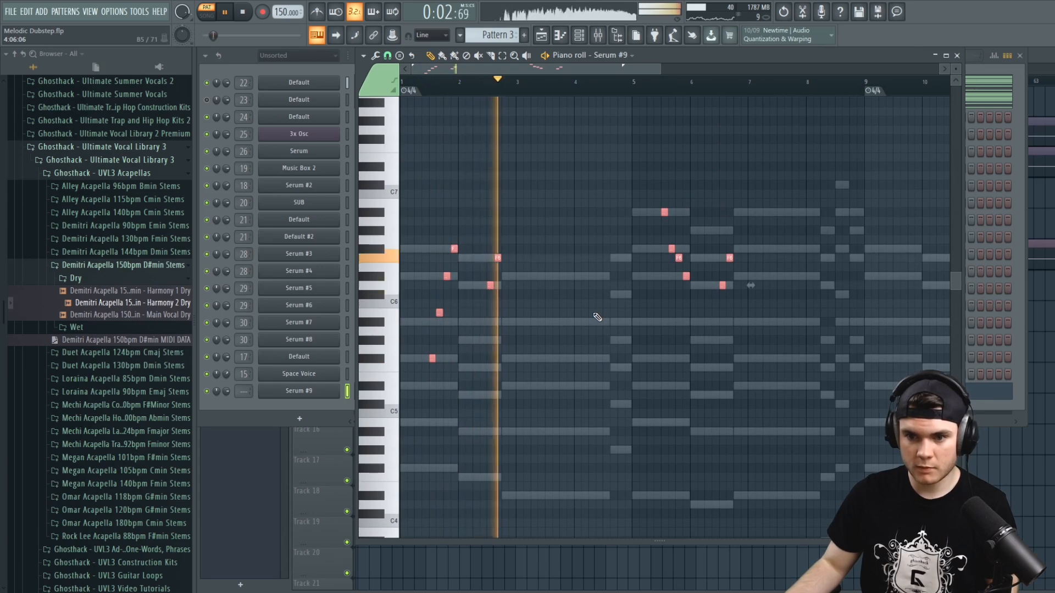
key(space)
click(957, 56)
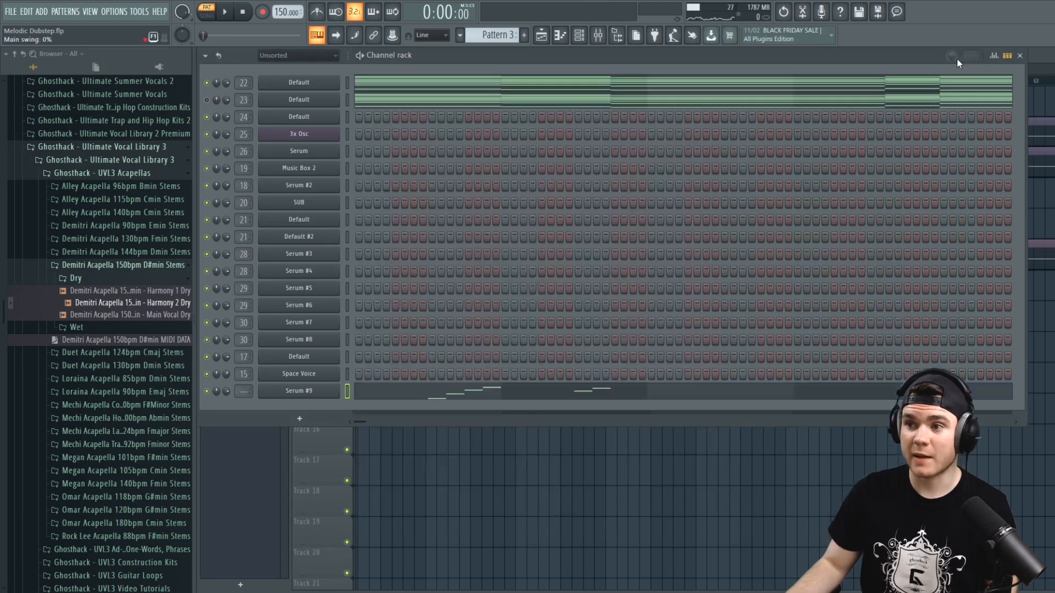
click(1020, 56)
Copy the Space Voice melody from Pattern 10 into Serum #9 in Pattern 3, transpose it up one octave, and play it back
double_click(481, 284)
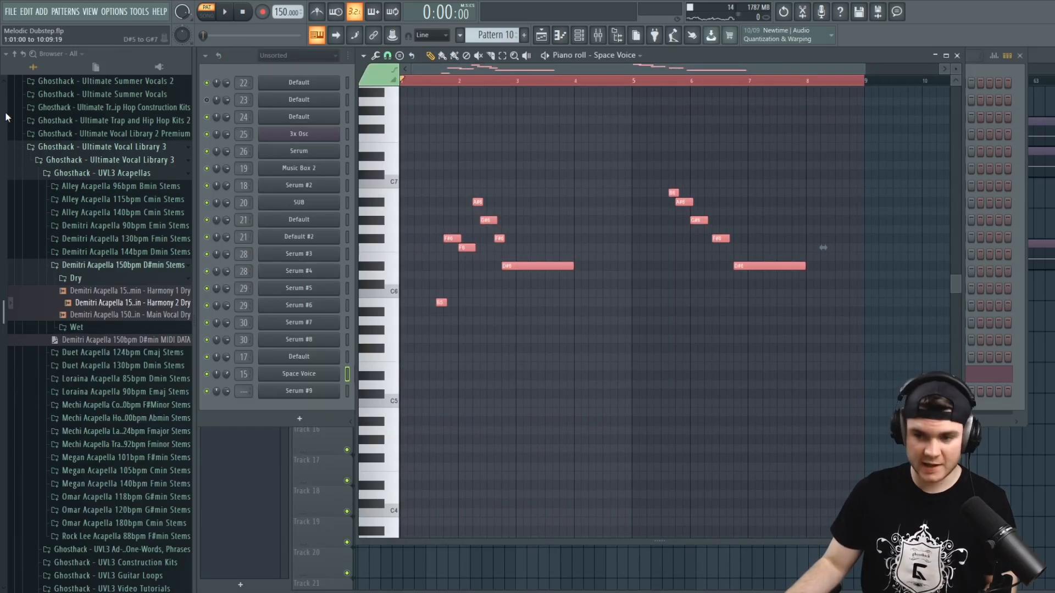
key(space)
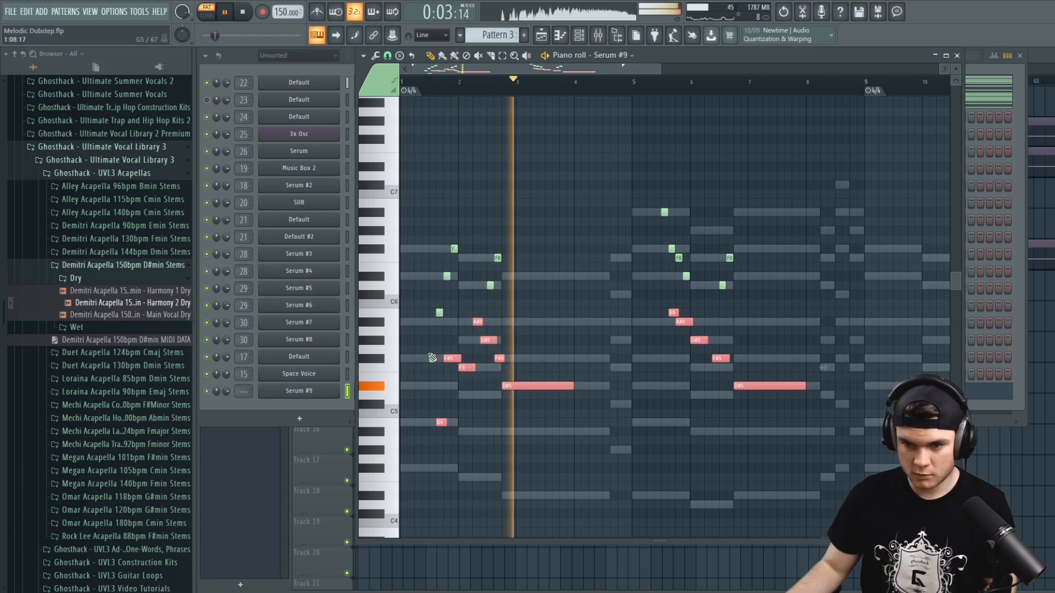
key(ctrl+Up)
key(space)
key(space)
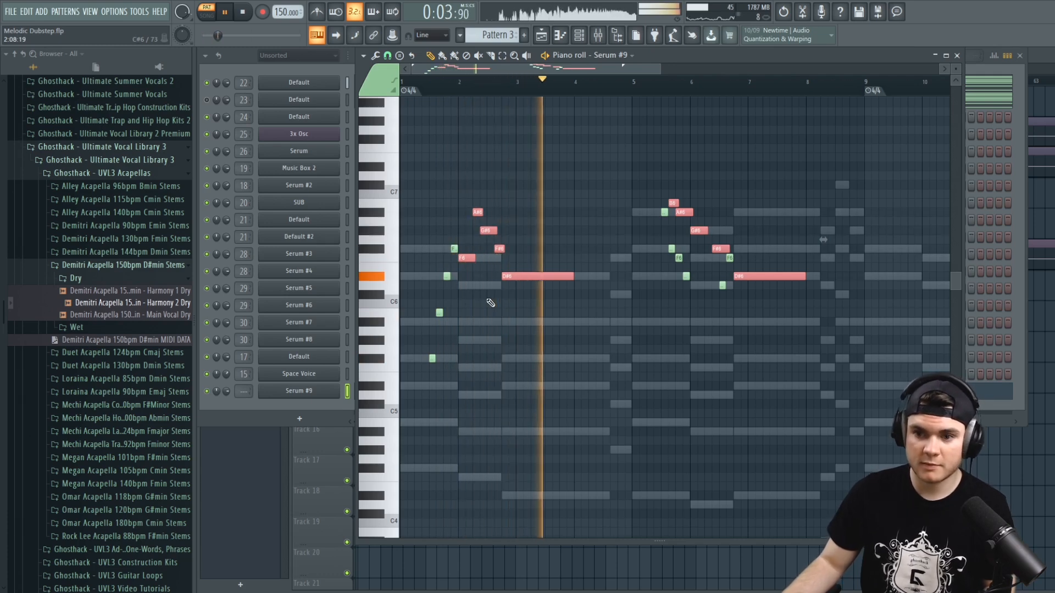
key(space)
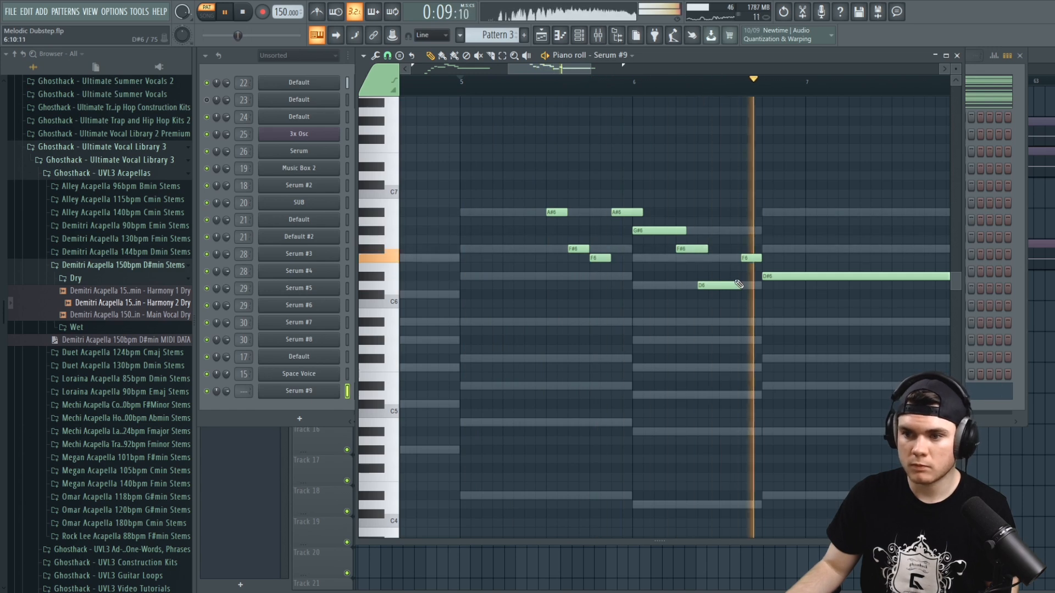
Rewrite bar 5 of the Serum #9 melody as D#6, A#5, F#6, F6, D#6, A#6 and unmute the Default channel on insert 23
key(space)
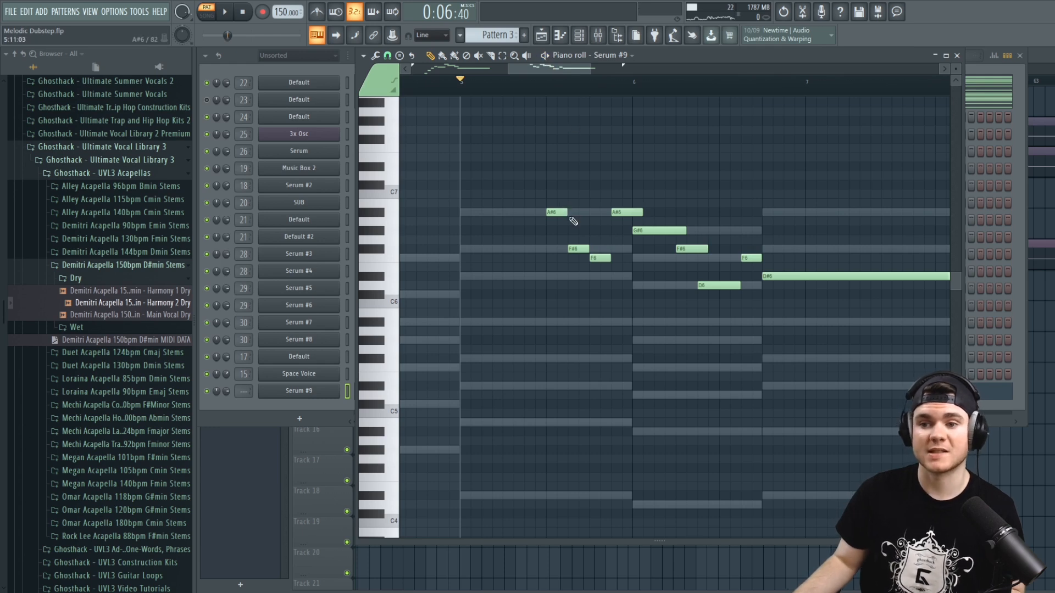
key(space)
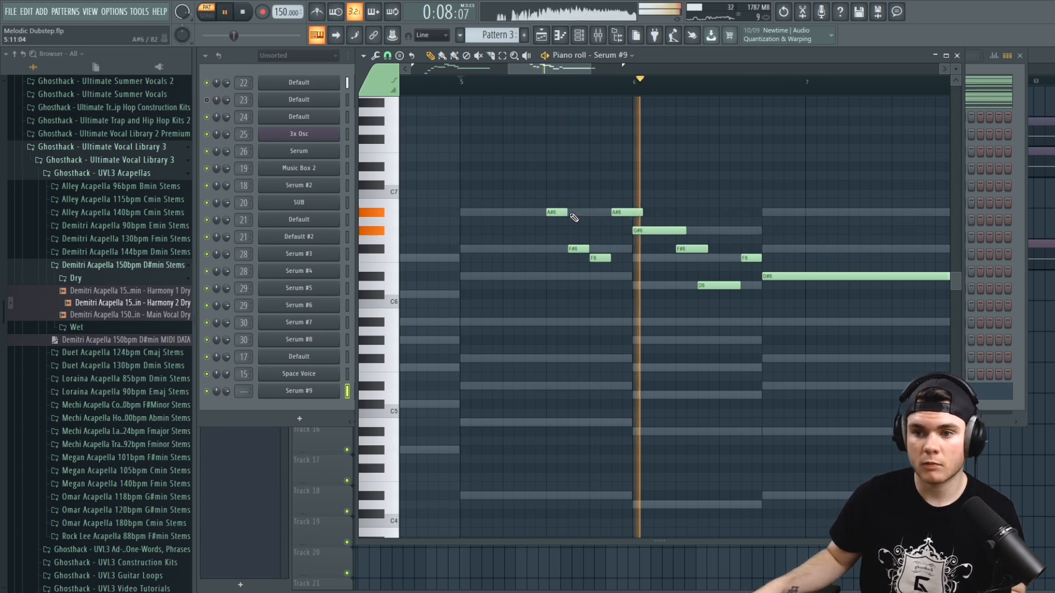
key(space)
scroll(523, 278, down, 2)
click(535, 322)
right_click(547, 386)
key(space)
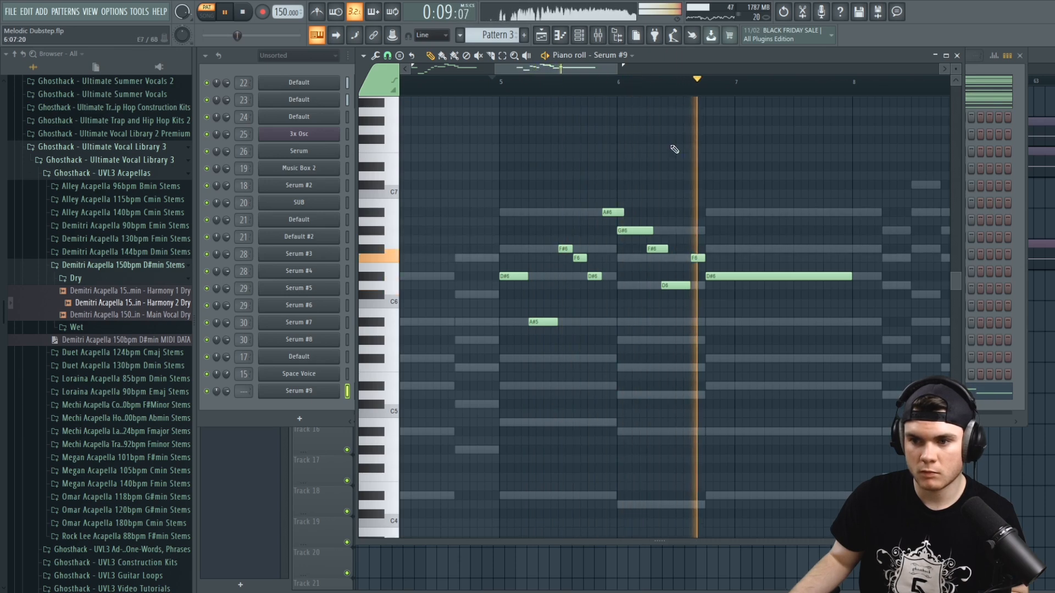
Shorten the second phrase's sustained D#6 to end halfway through bar 7 and play the melody back
scroll(685, 89, down, 5)
key(space)
key(space)
drag(640, 273, 624, 275)
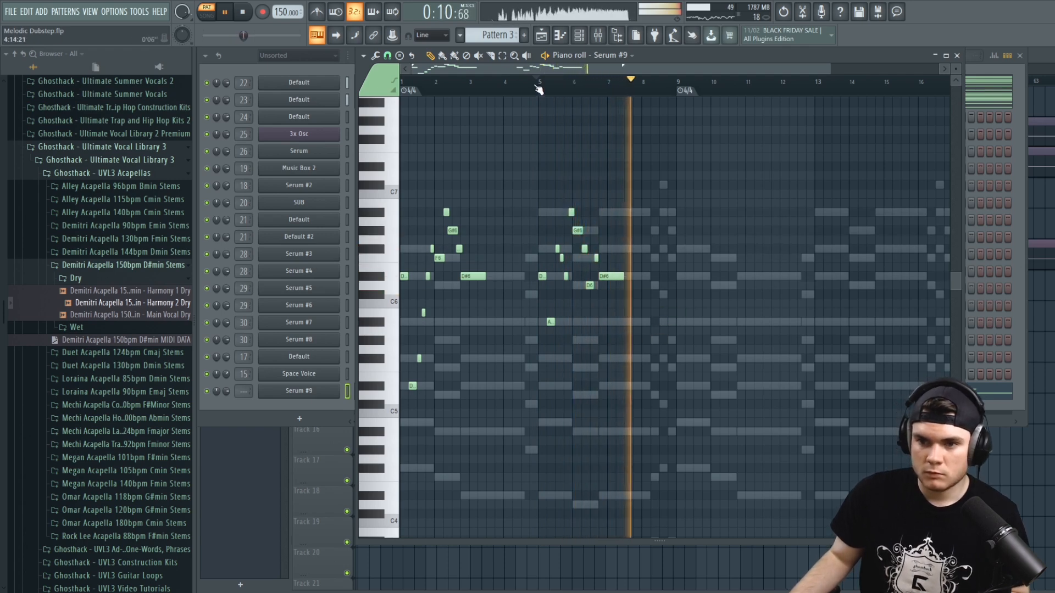
key(space)
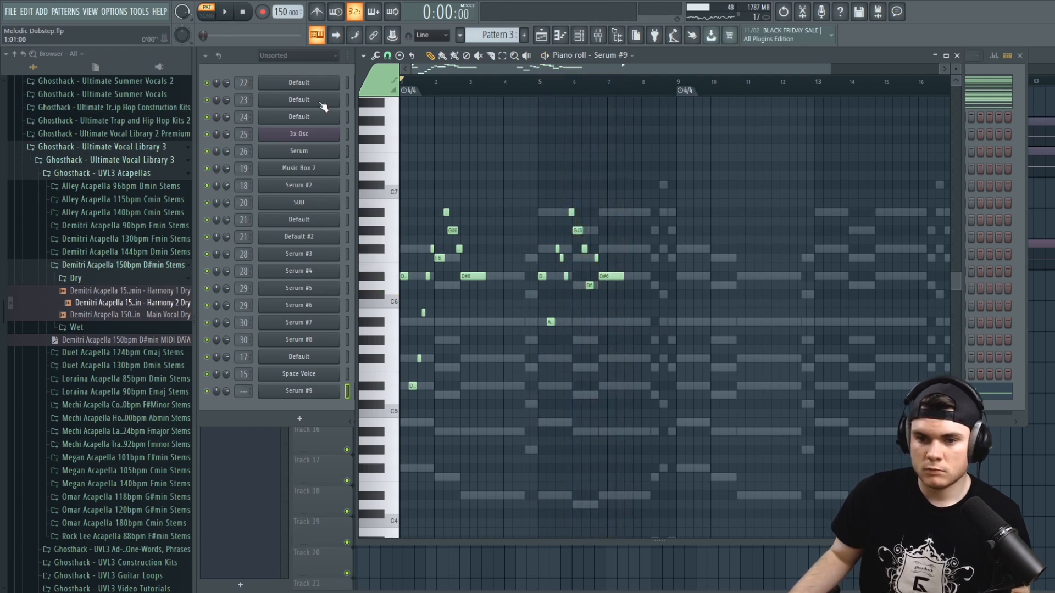
Set the Serum #9 channel volume to 85% while the pattern plays, and return to its piano roll
click(318, 68)
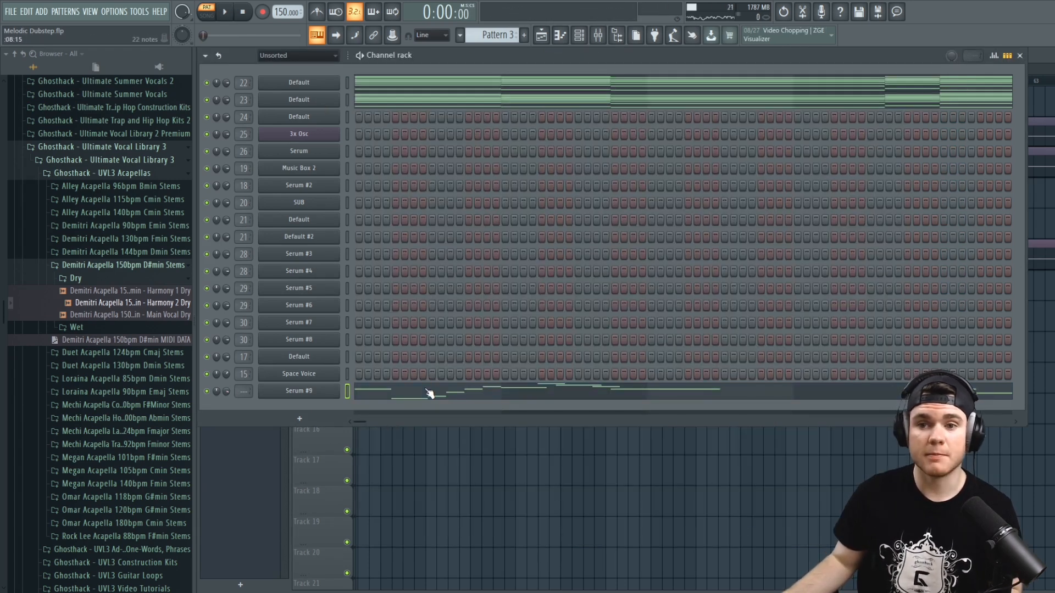
click(430, 394)
key(space)
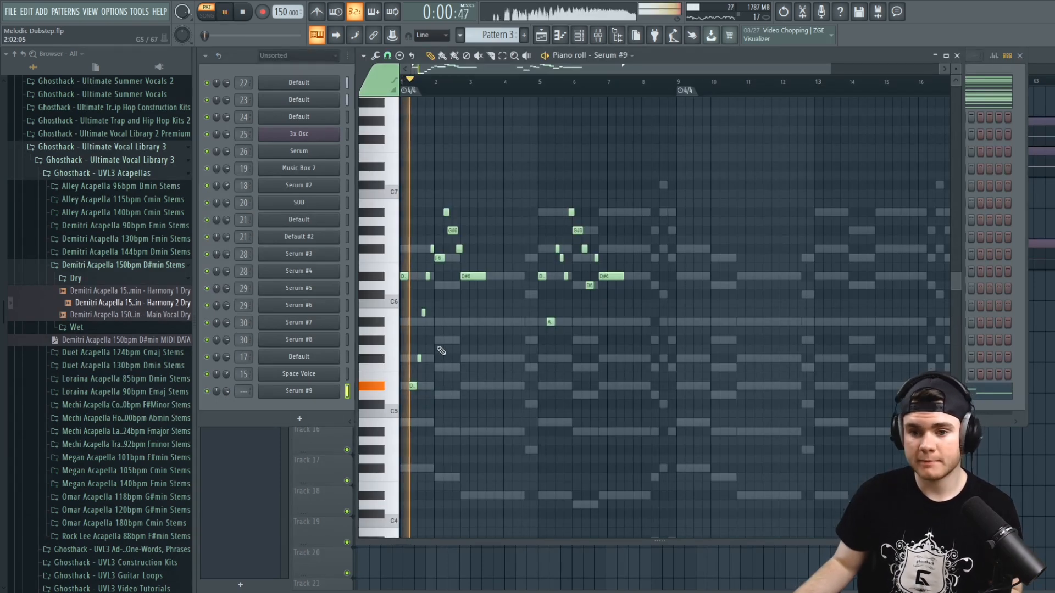
key(F6)
drag(226, 391, 225, 387)
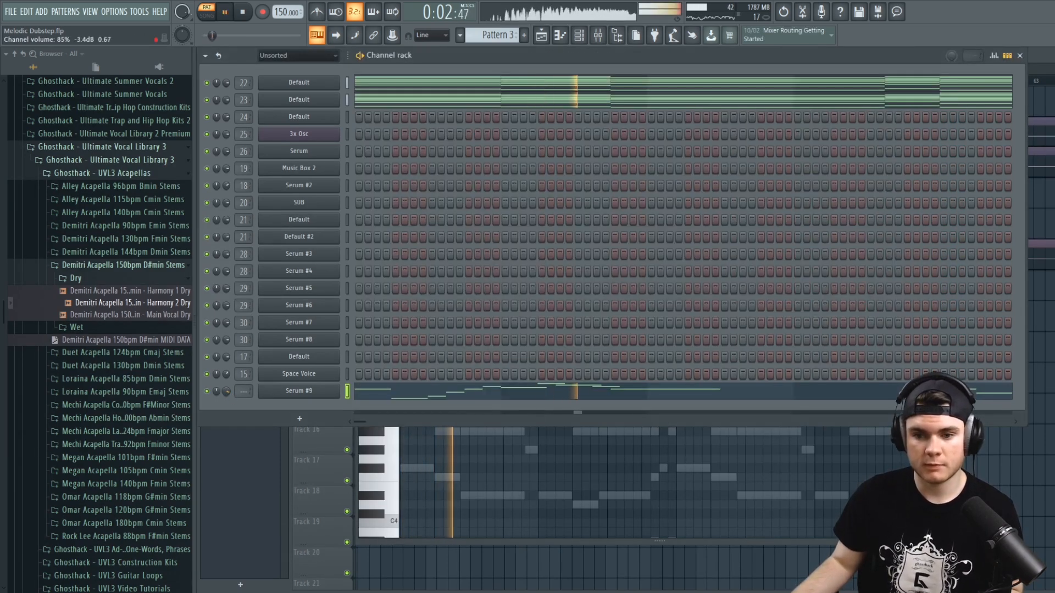
click(355, 450)
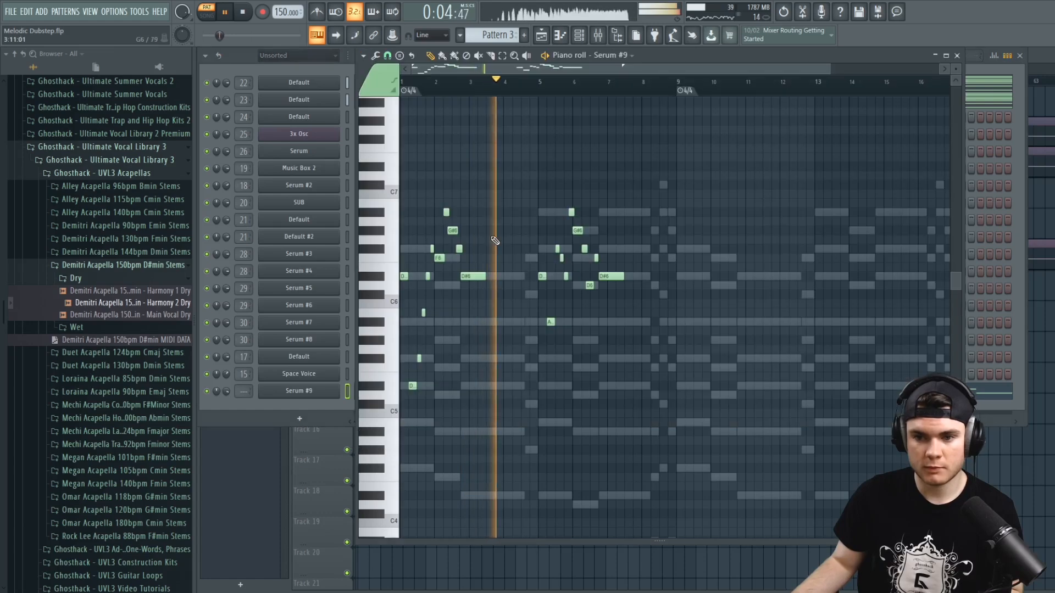
Add F6, F#6, F#6, G#6 and A#6 from late bar 3 through bar 4 as a lead-in to bar 5
key(space)
scroll(461, 86, up, 3)
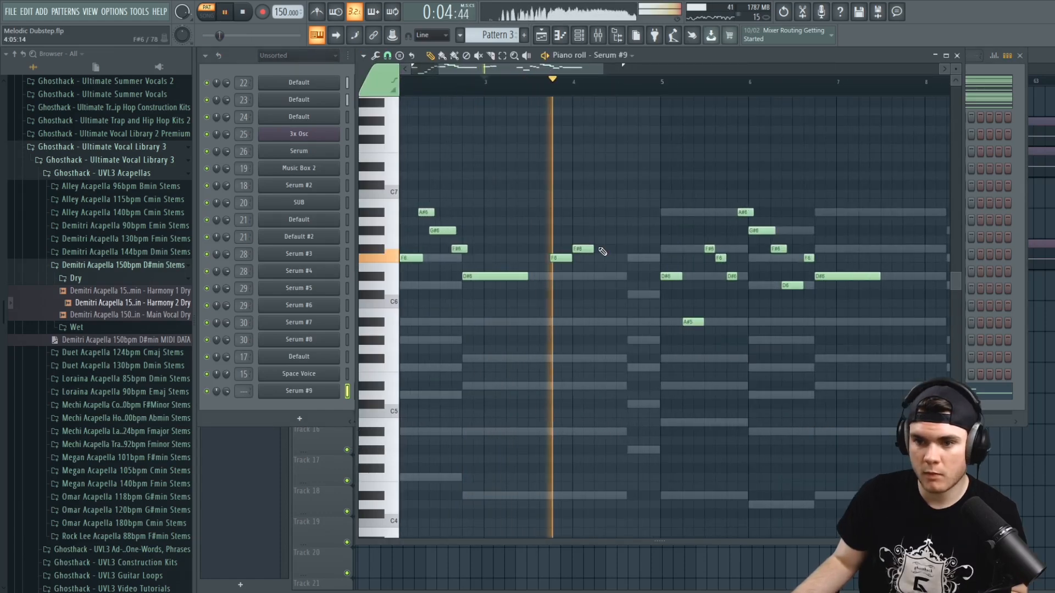
click(612, 249)
key(space)
click(634, 230)
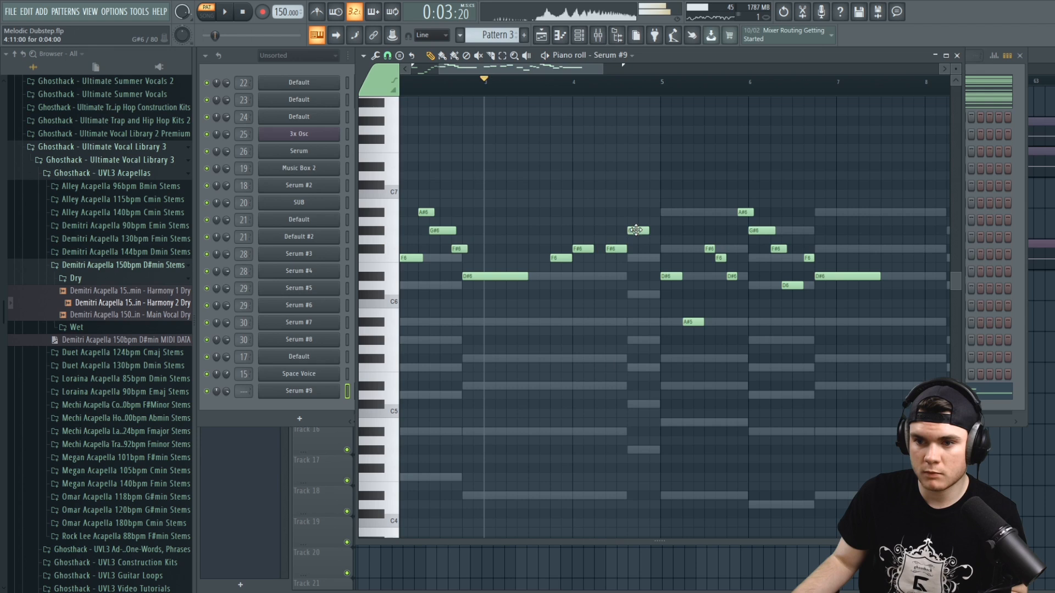
click(640, 212)
key(space)
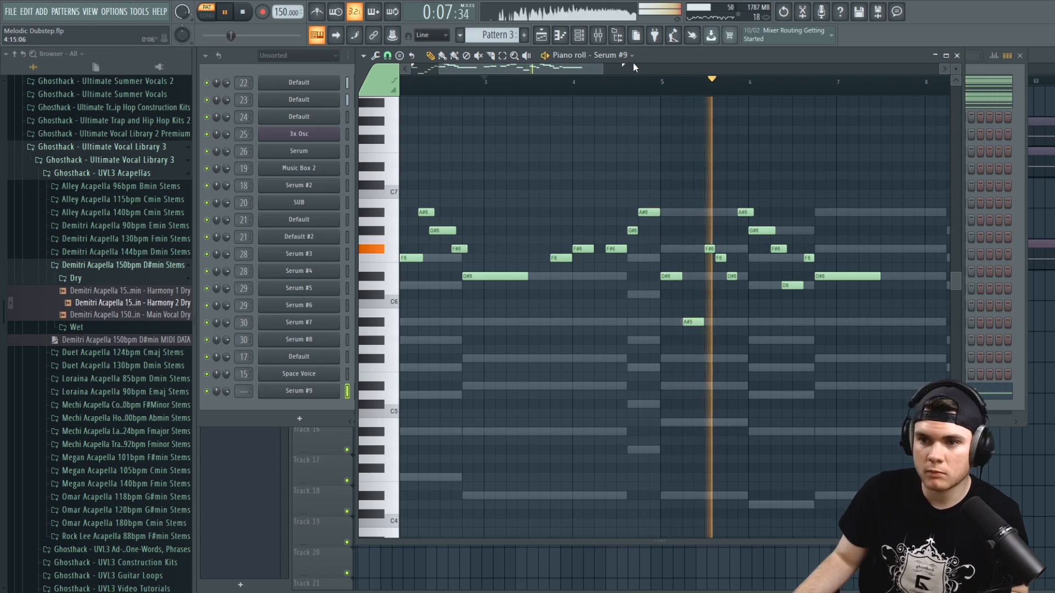
Raise the first note of bar 5 to F#6 and audition the phrase with the chords
key(space)
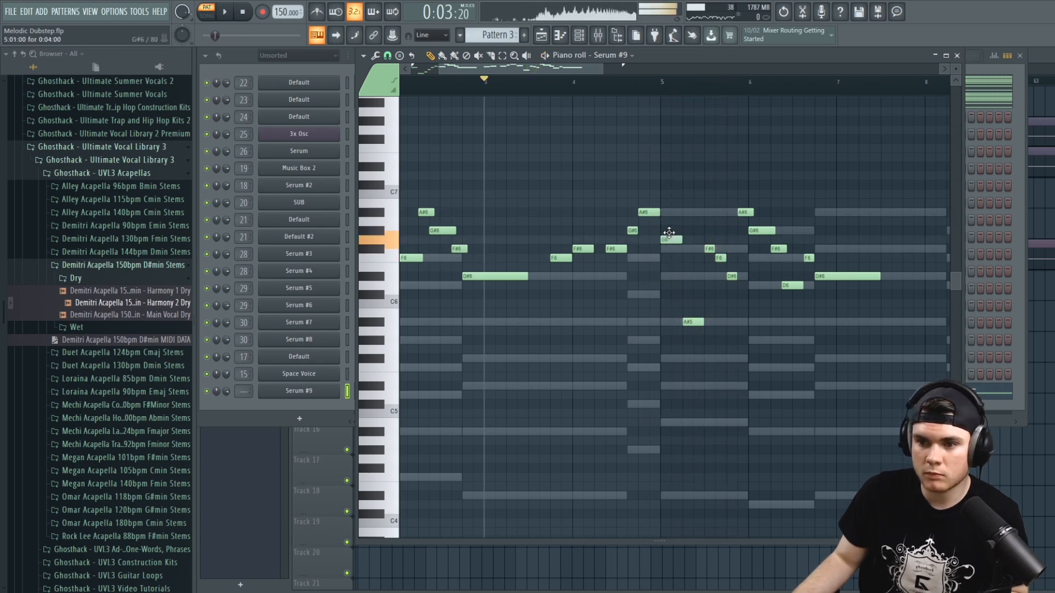
key(space)
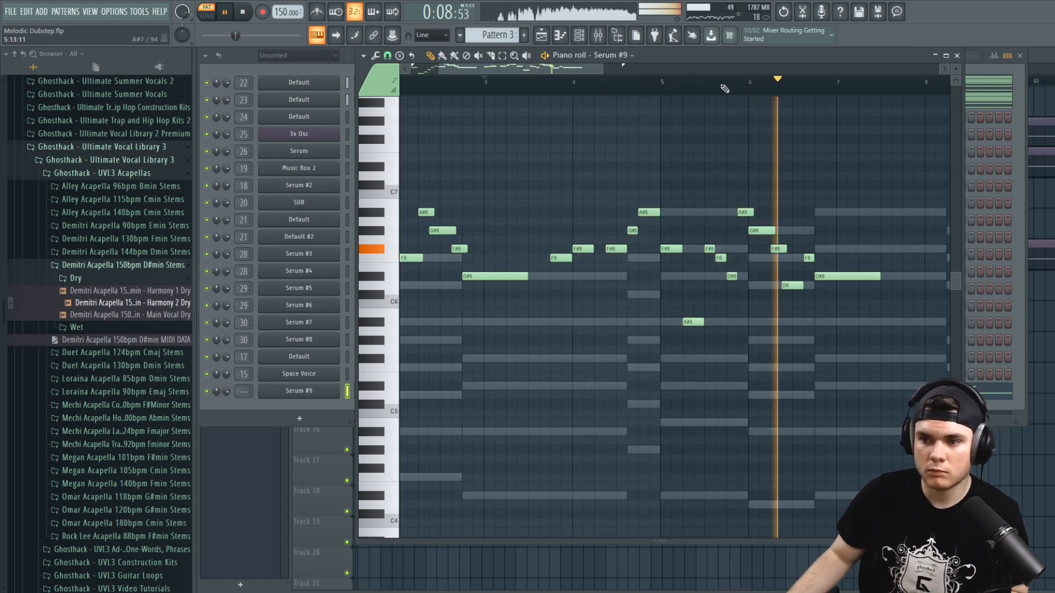
drag(601, 74, 749, 75)
key(space)
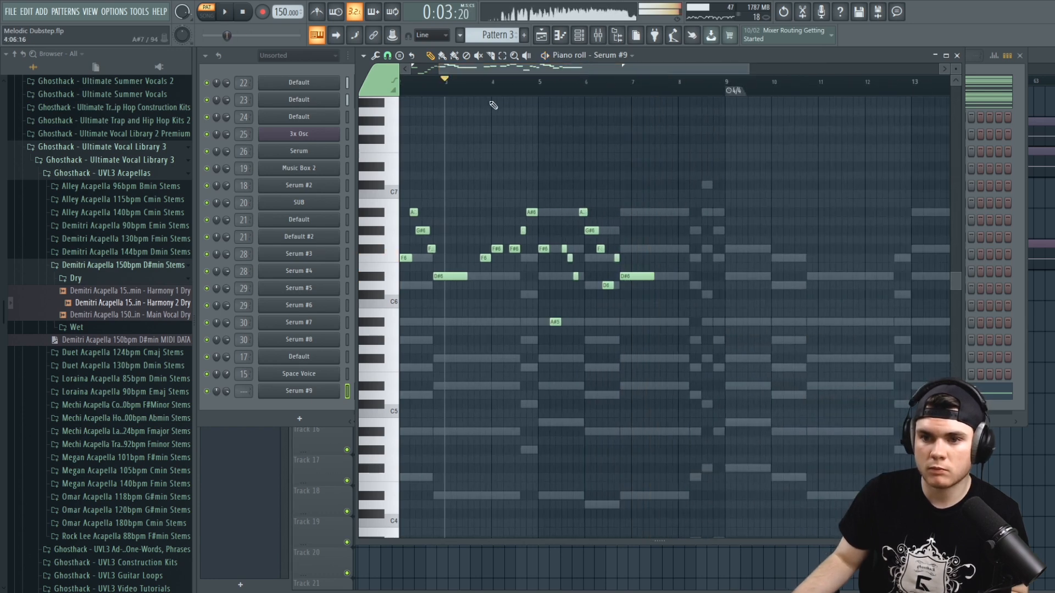
Write the ending through bar 8 with C#6, B5, F#5, a shortened G#5, C#6 and A#5, fitting the last notes to the chord changes
drag(376, 101, 355, 119)
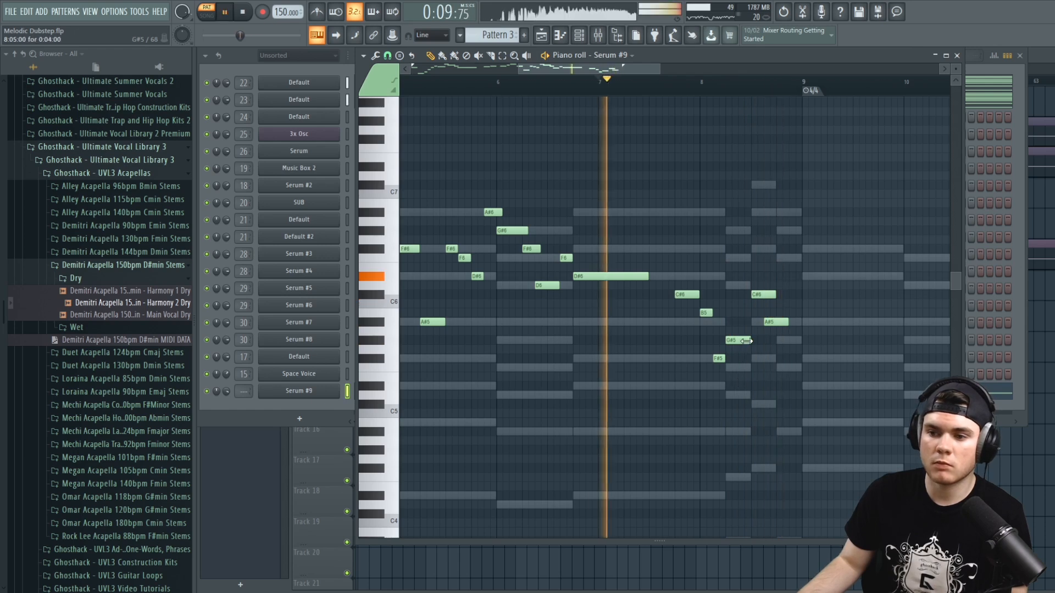
drag(746, 341, 737, 340)
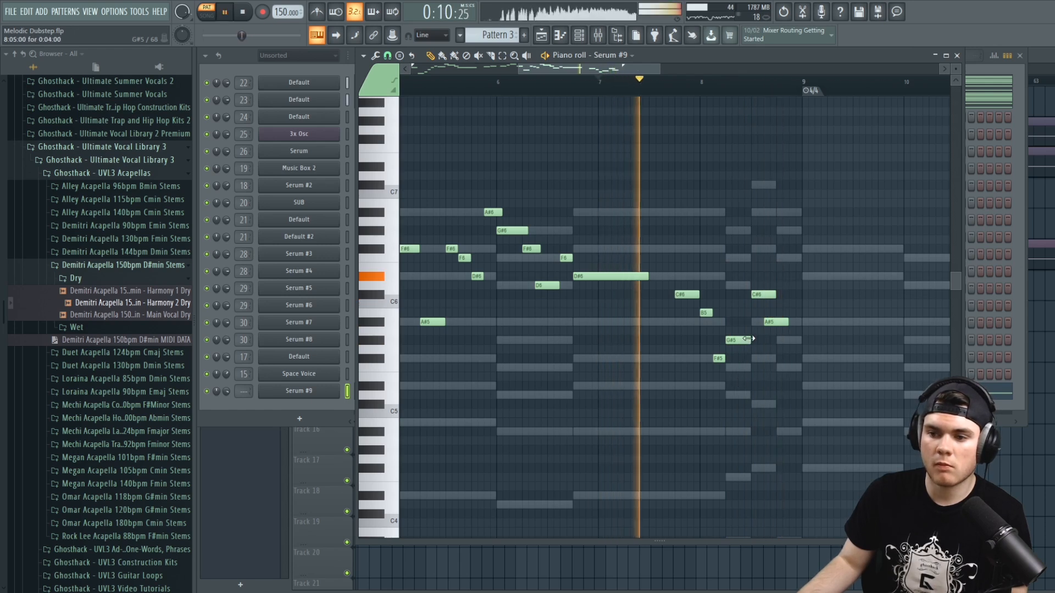
key(space)
drag(760, 295, 785, 323)
key(space)
key(space)
key(space)
Play the finished eight-bar melody and duplicate all its notes to start at bar 9
scroll(810, 89, down, 3)
scroll(771, 88, down, 2)
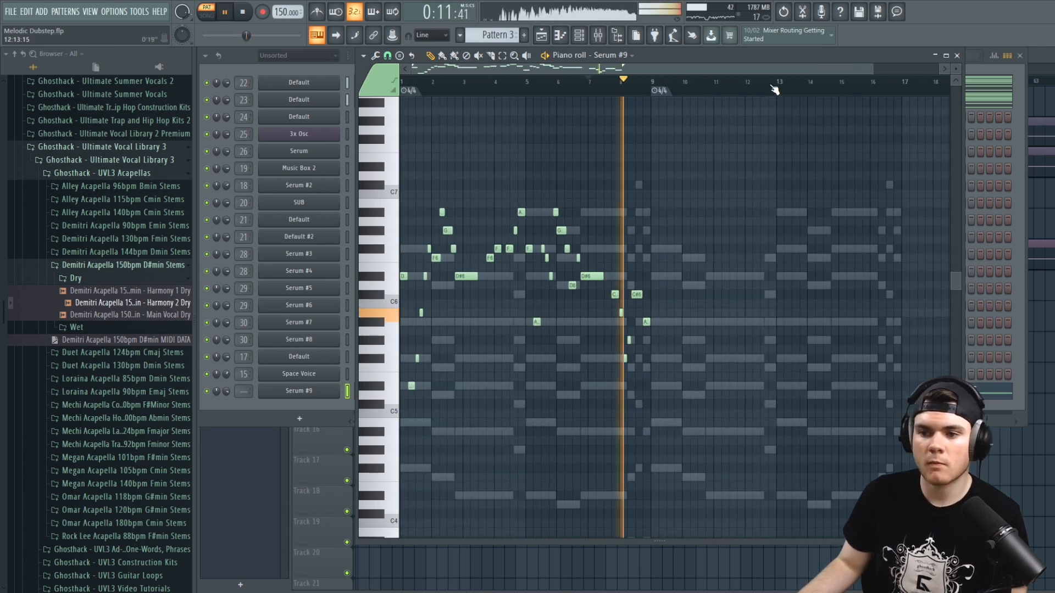
key(space)
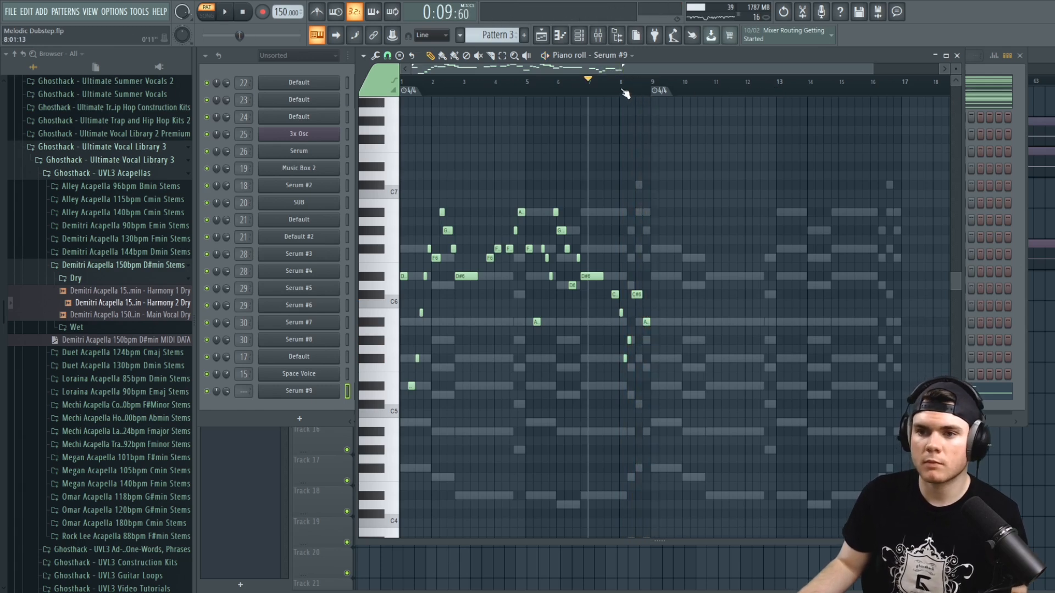
key(ctrl+a)
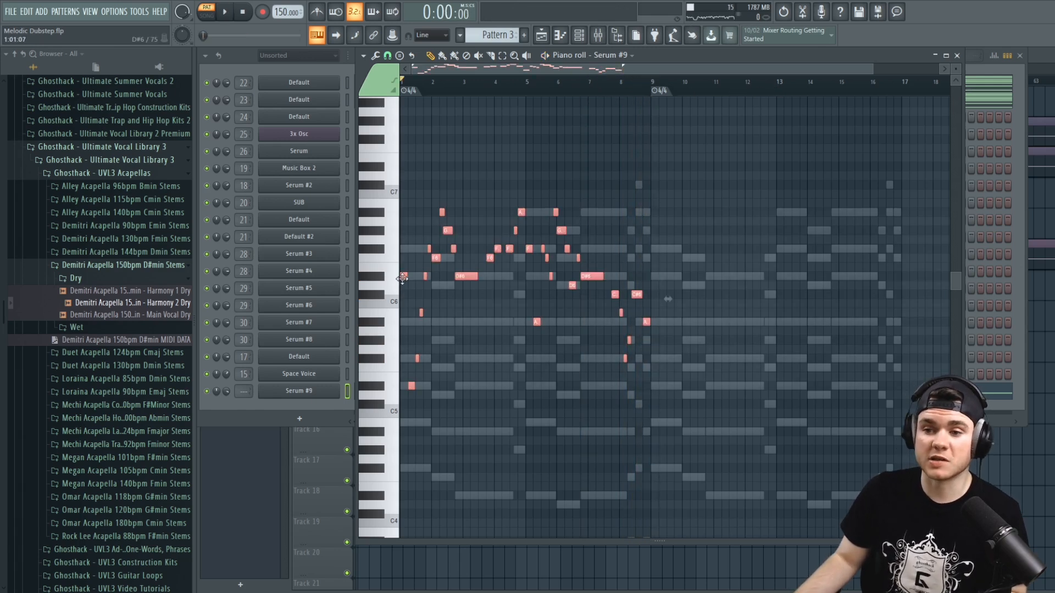
drag(402, 278, 653, 279)
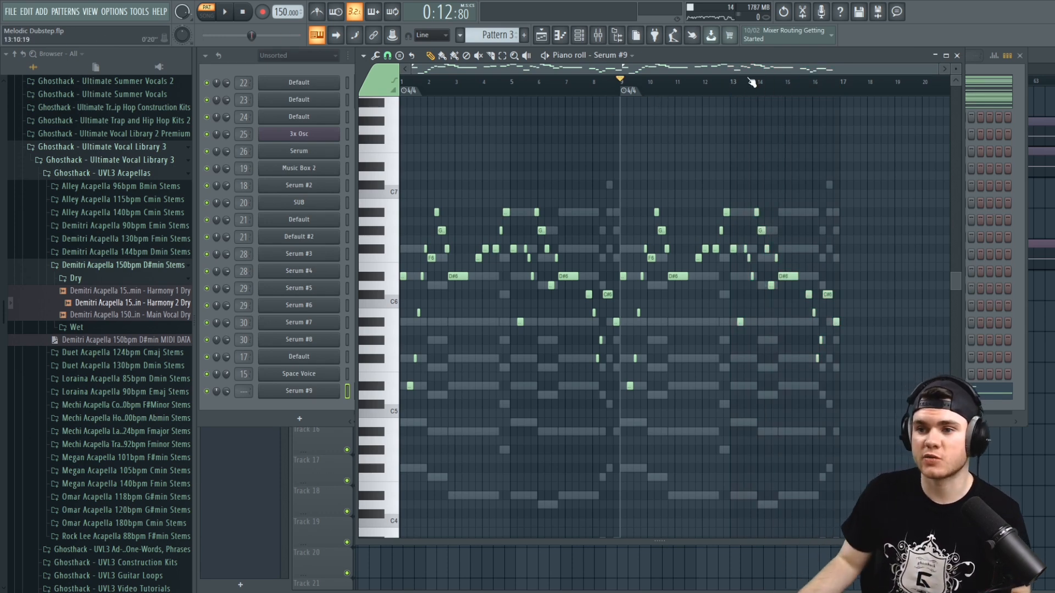
Vary bar 14 of the duplicated melody with a high F7 followed by a shortened D7
scroll(802, 85, up, 4)
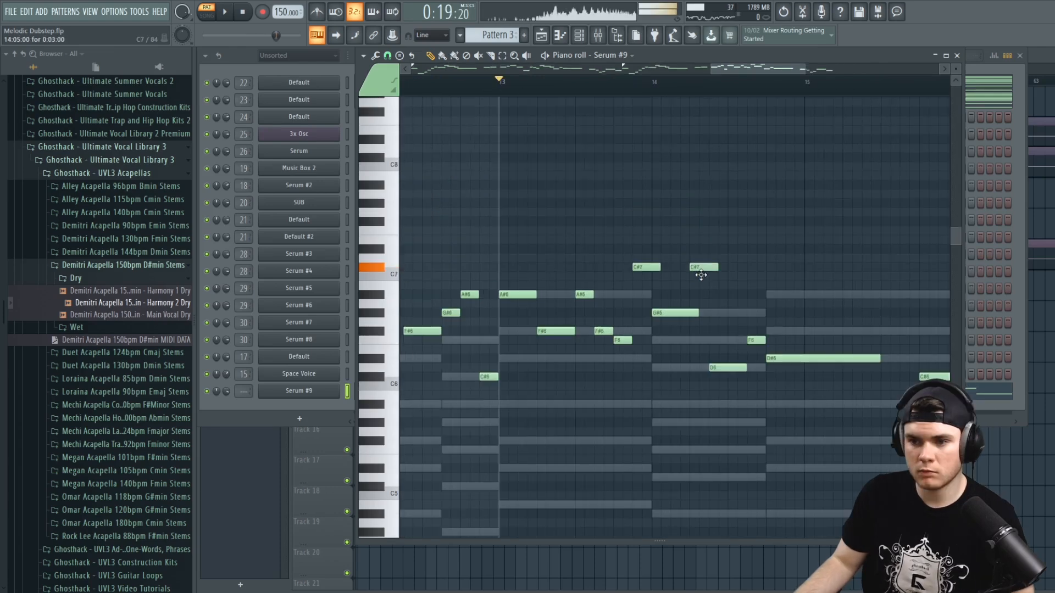
key(space)
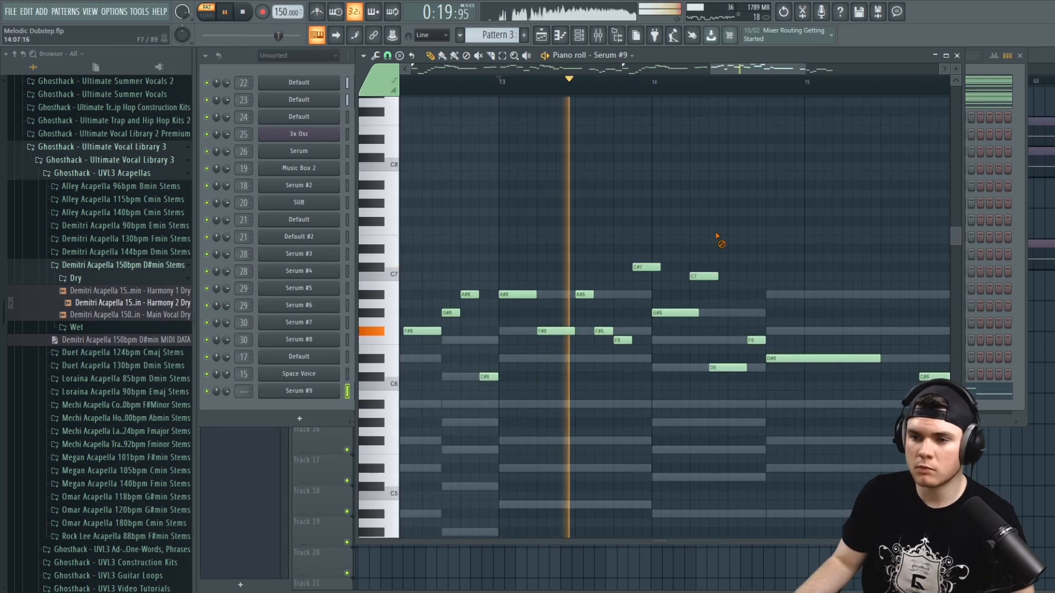
key(space)
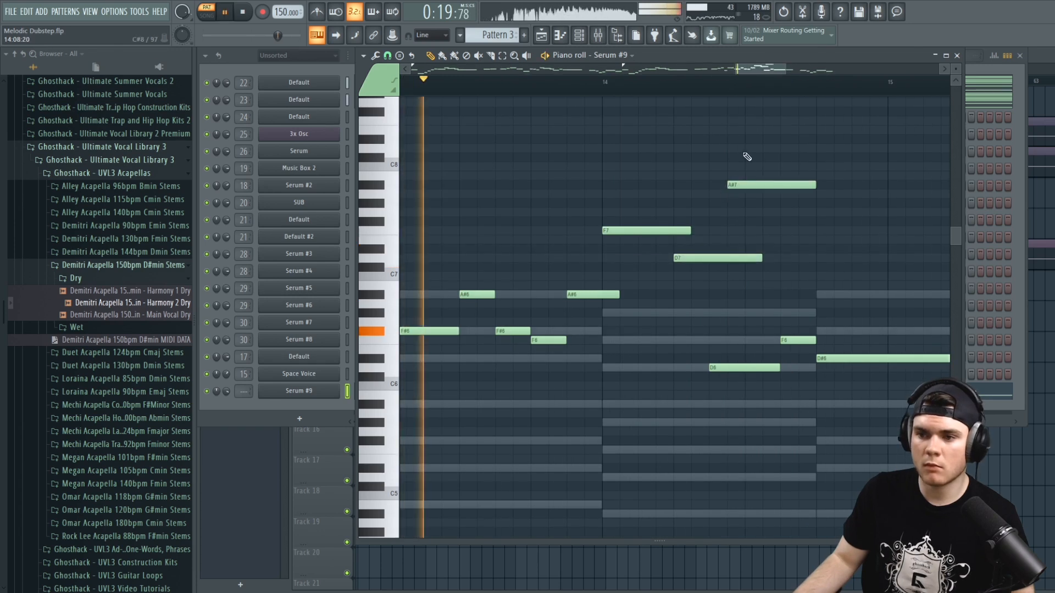
drag(761, 258, 710, 259)
key(space)
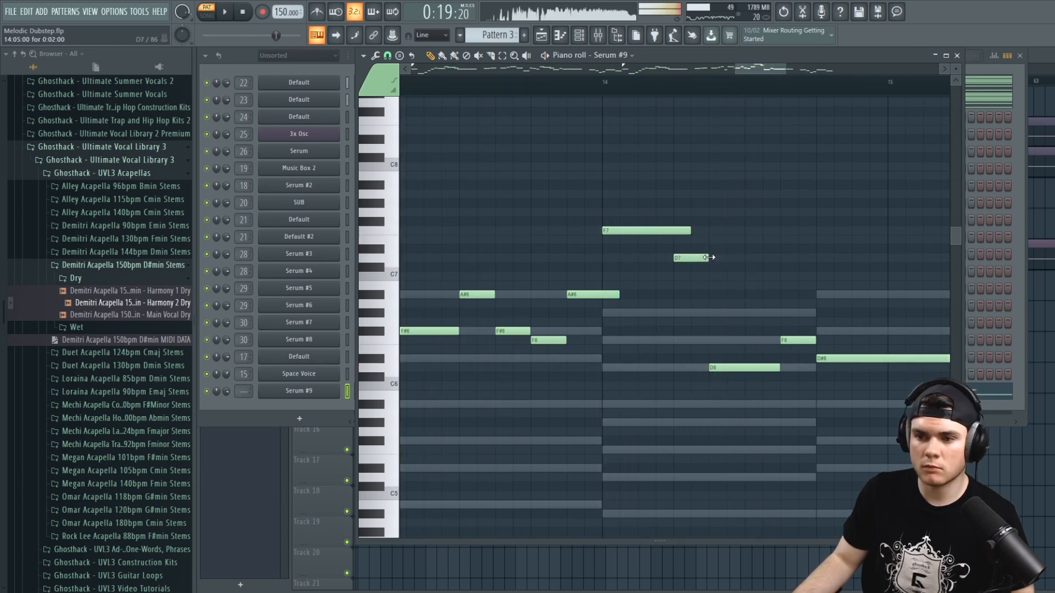
Replace bar 14's D6 with G#6 and rewrite the ending through bar 16 as F6, A#6, F#6, F6, F#6, F6
scroll(713, 96, down, 5)
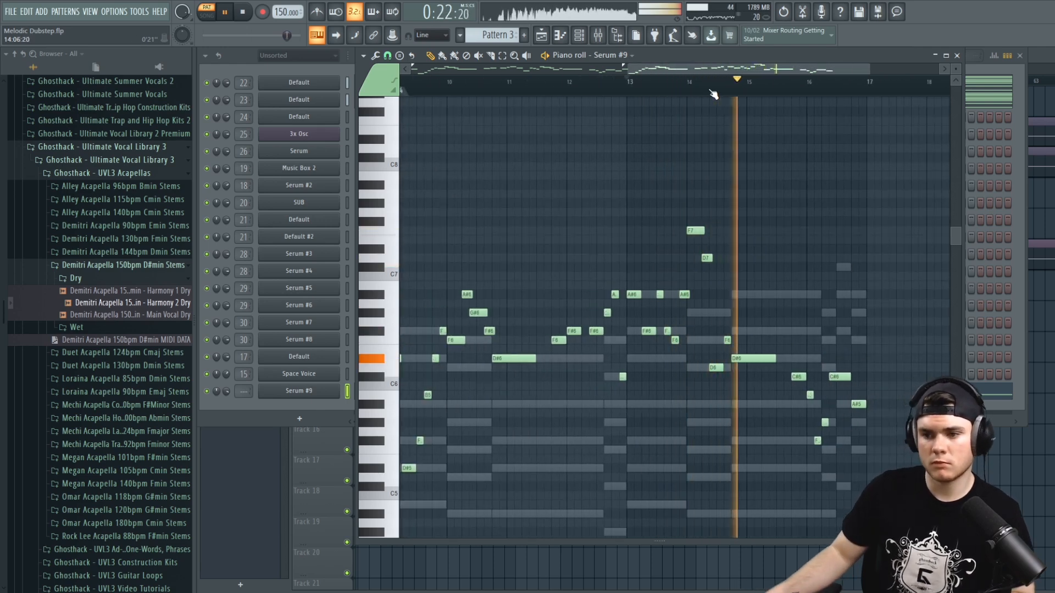
scroll(769, 93, up, 4)
key(space)
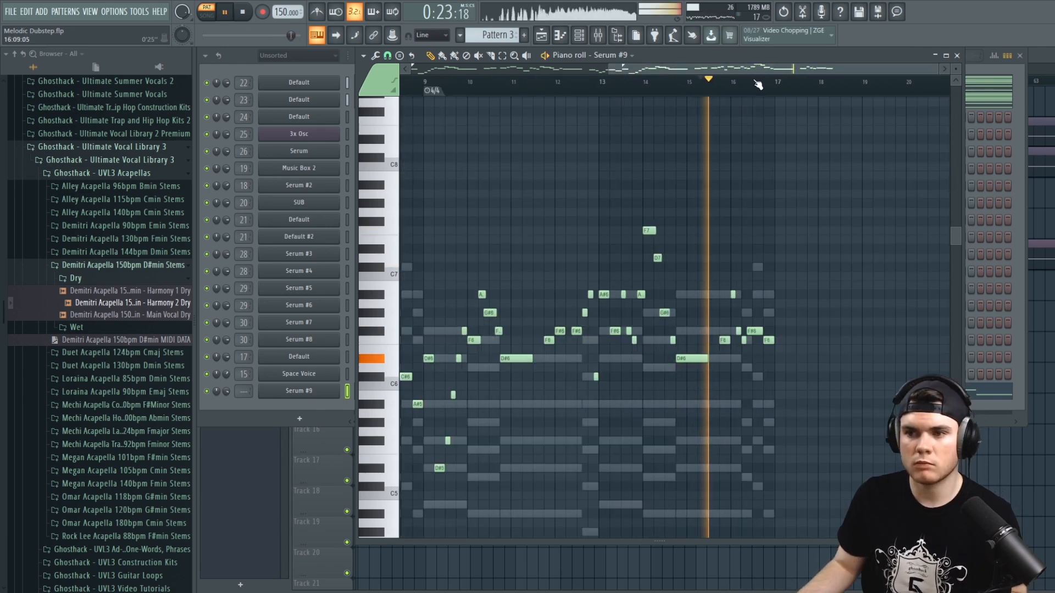
Try ending bar 16 on D#6, both directly after the held F#6 and with a short F6 between them
scroll(769, 86, up, 6)
key(space)
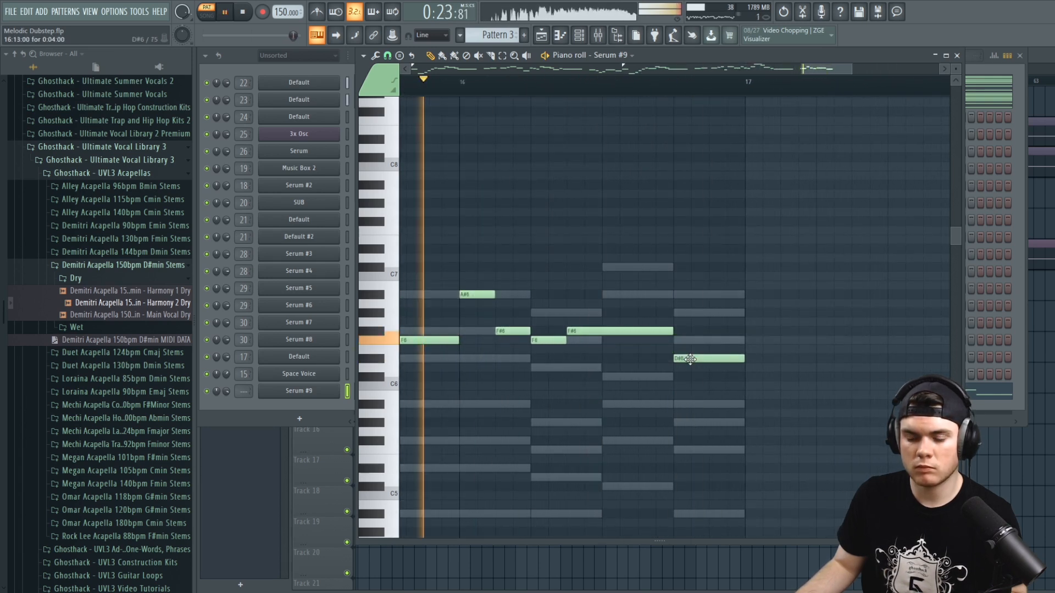
key(space)
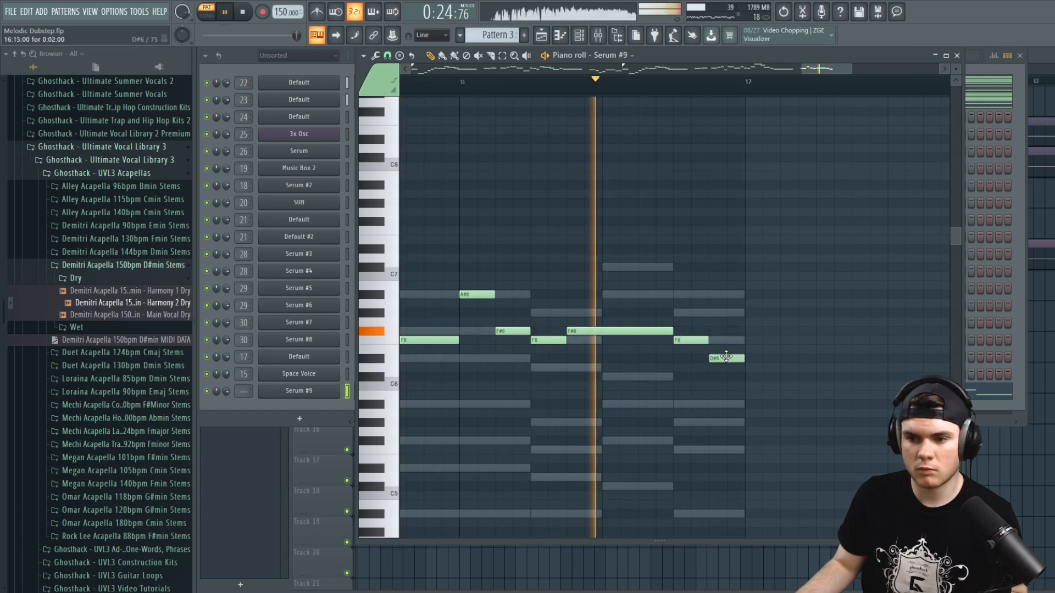
key(space)
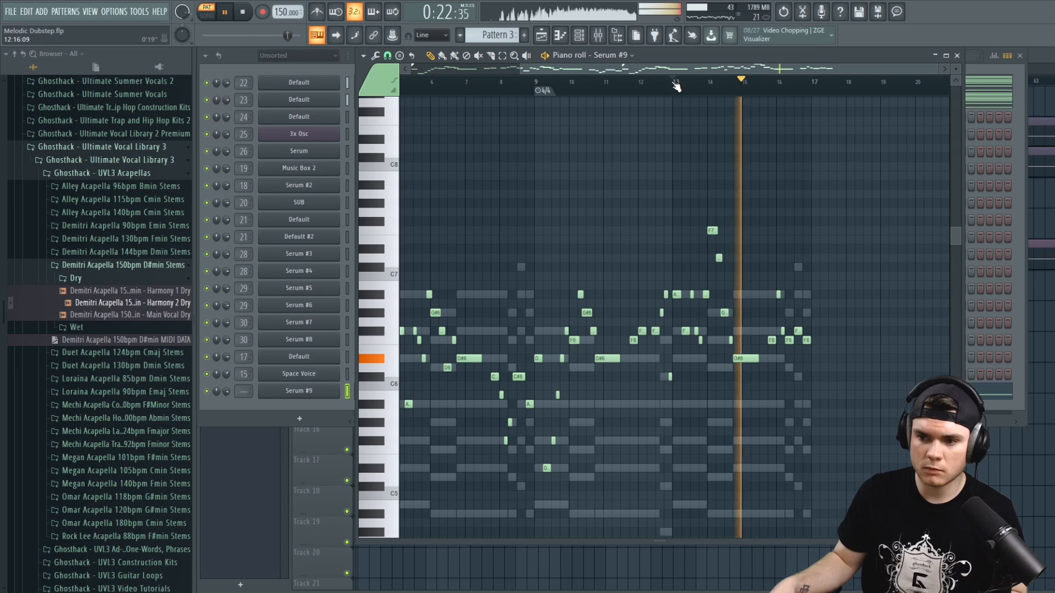
Rework the end of bar 13 by replacing F6 with A#6 and adding C#7 to lead into bar 14's F7, auditioning the change
scroll(731, 88, up, 5)
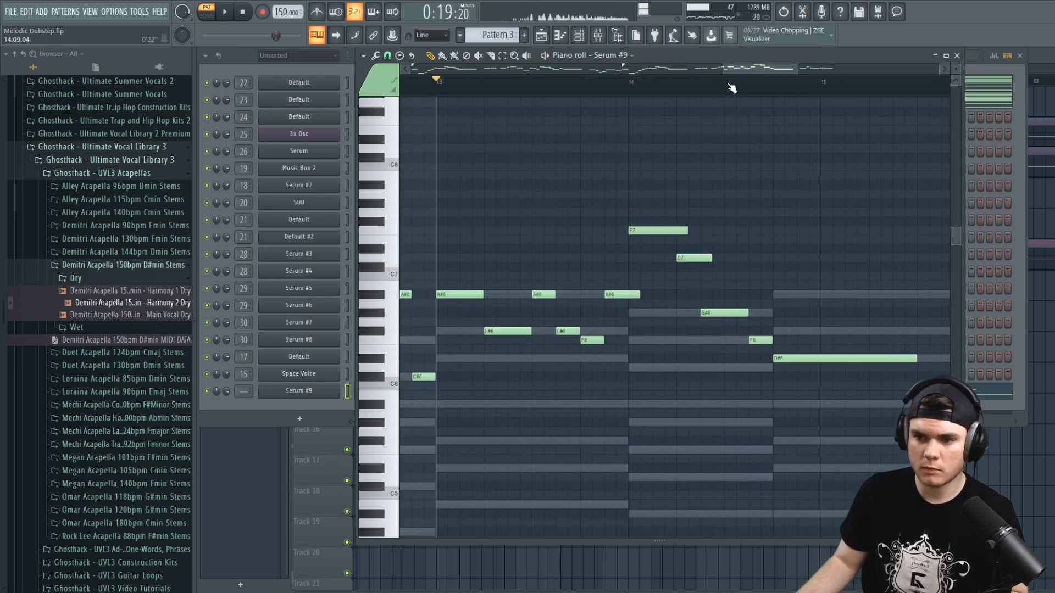
key(space)
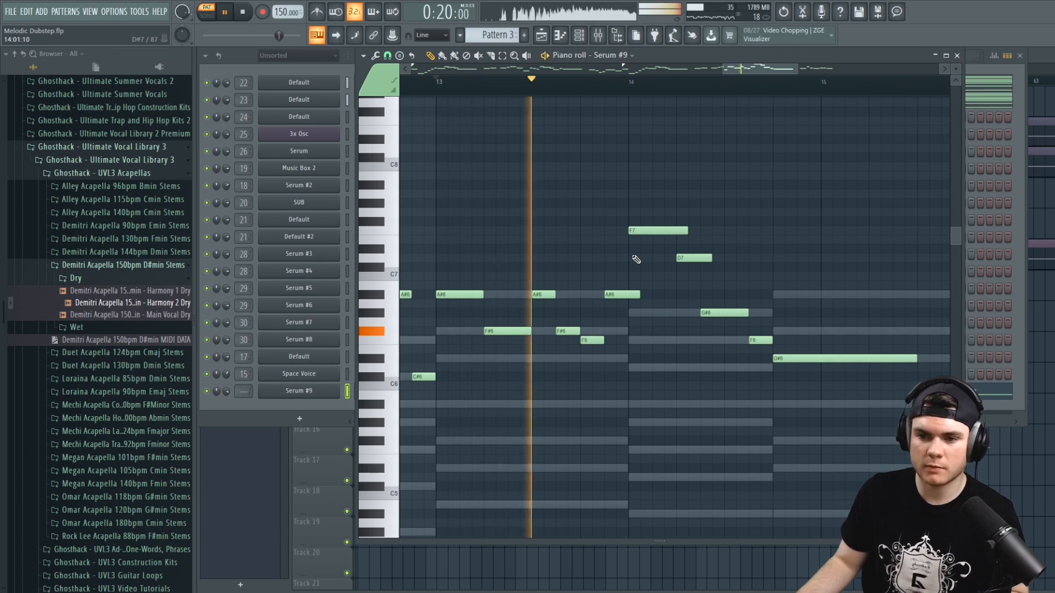
key(space)
drag(600, 340, 617, 256)
key(space)
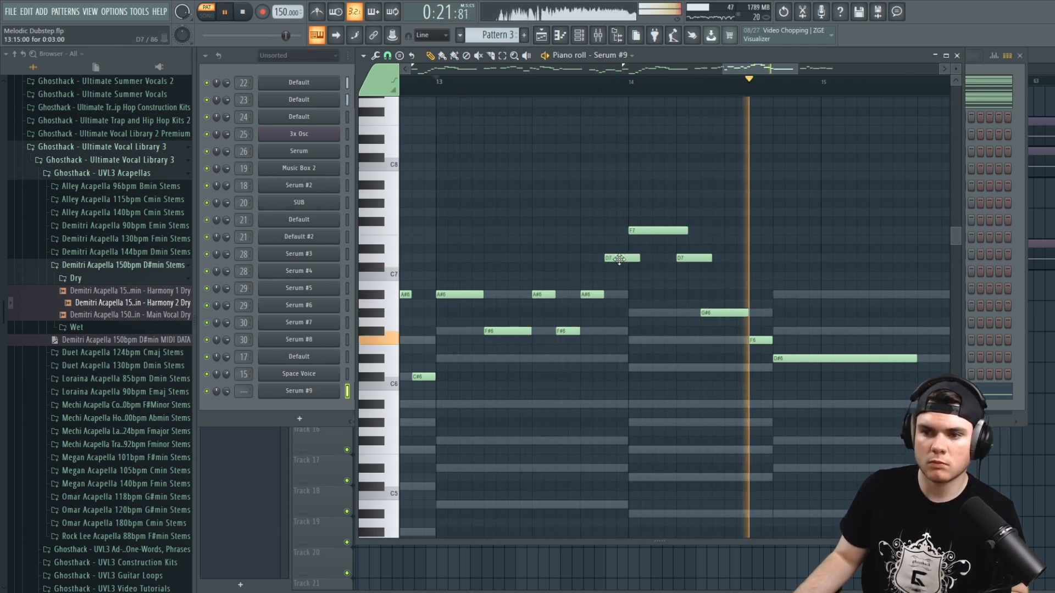
key(space)
drag(617, 257, 616, 269)
key(space)
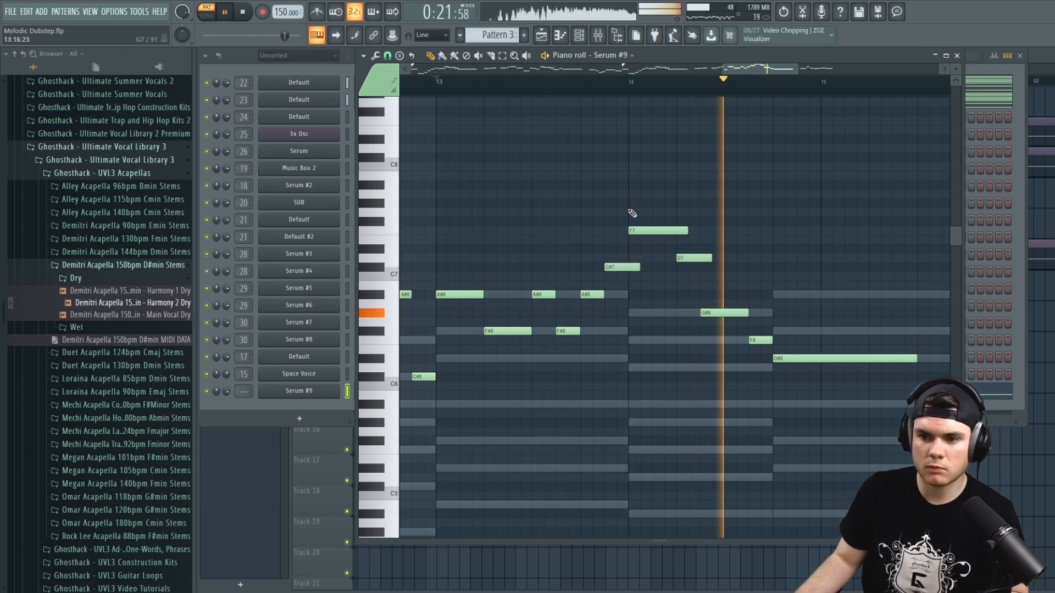
scroll(678, 99, down, 2)
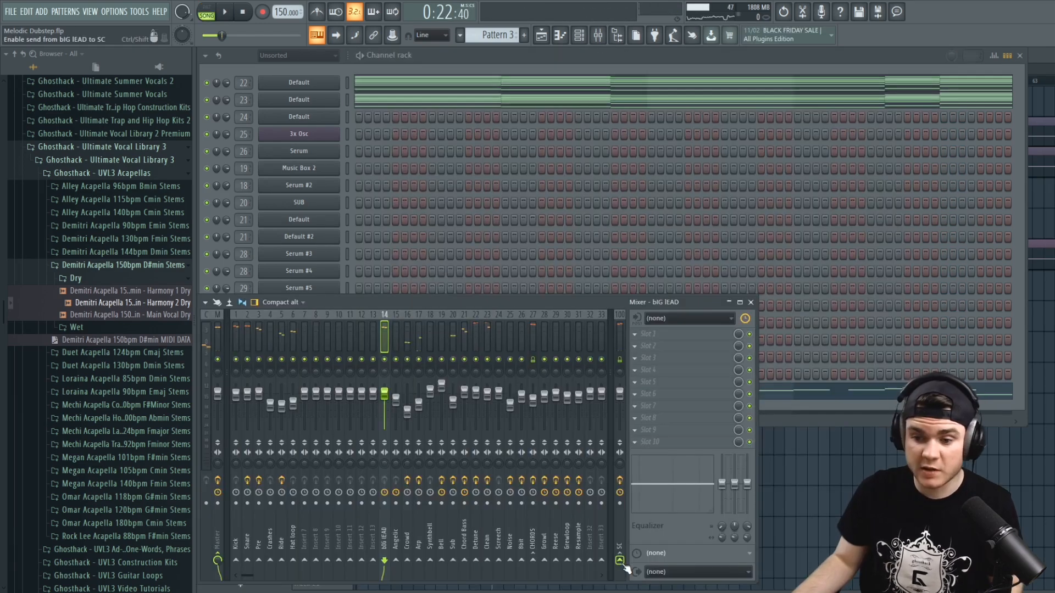
Route the bIG lEAD mixer track to SC instead of the master and set the Serum #9 channel volume to 82% while auditioning
click(635, 550)
click(635, 549)
key(space)
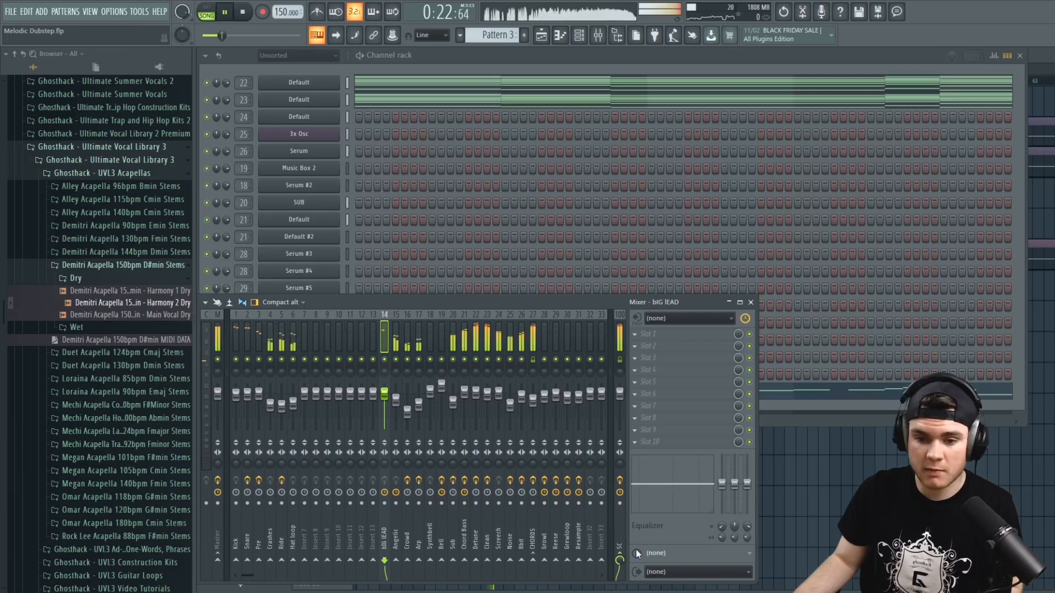
key(F6)
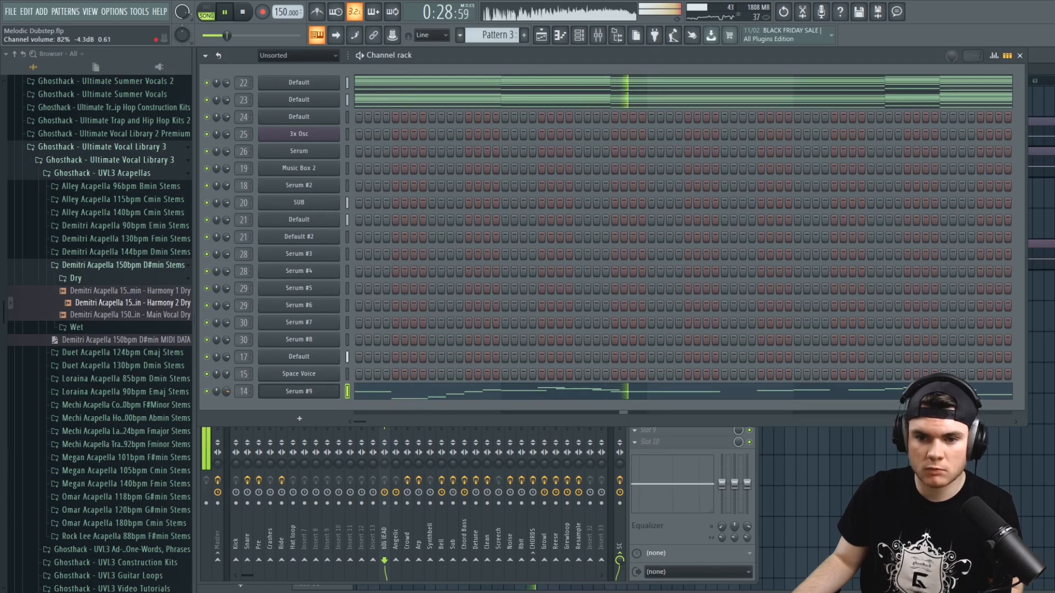
click(387, 526)
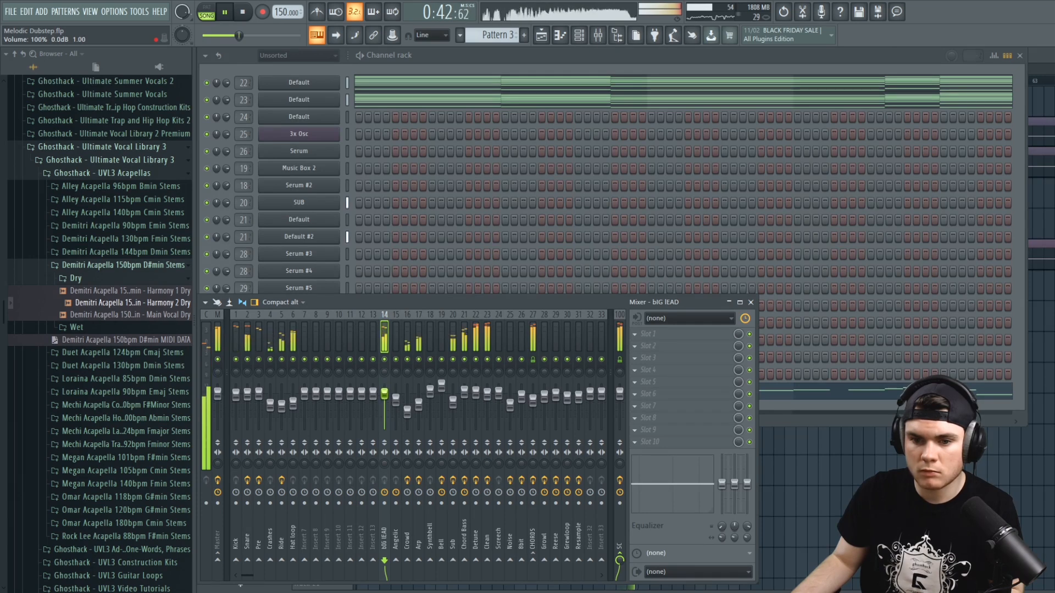
Check Pattern 3 in the arrangement and cut the Serum #9 melody out of it, leaving its chords in place
click(1040, 133)
scroll(1037, 135, up, 4)
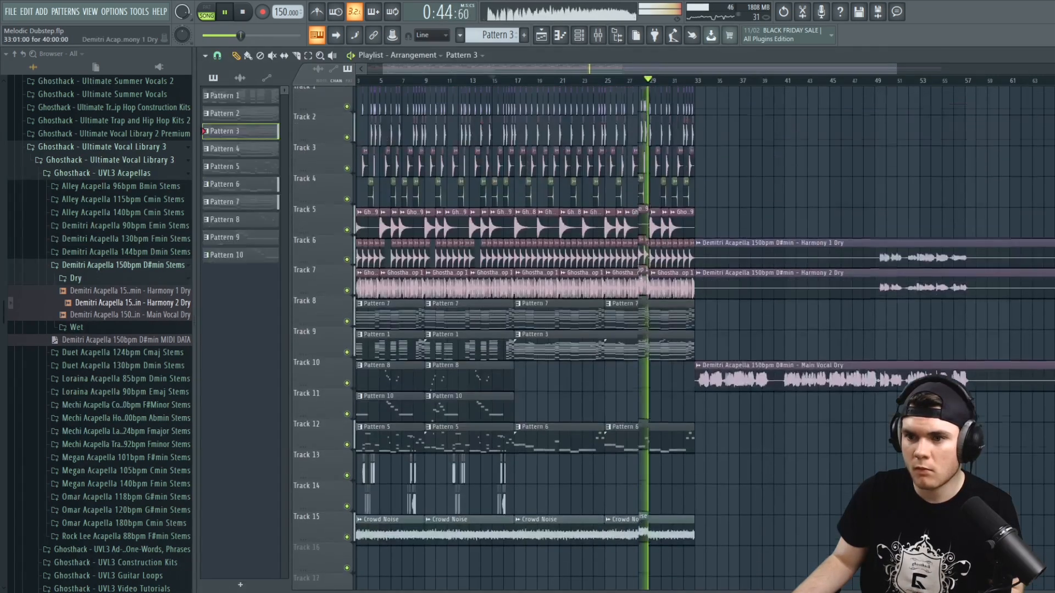
click(853, 129)
right_click(861, 138)
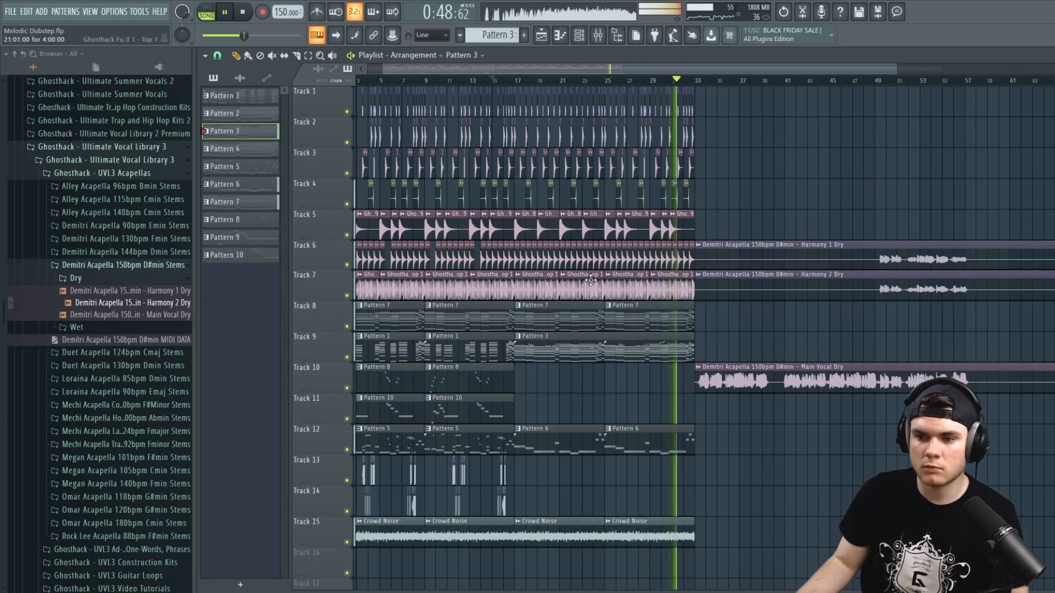
double_click(591, 348)
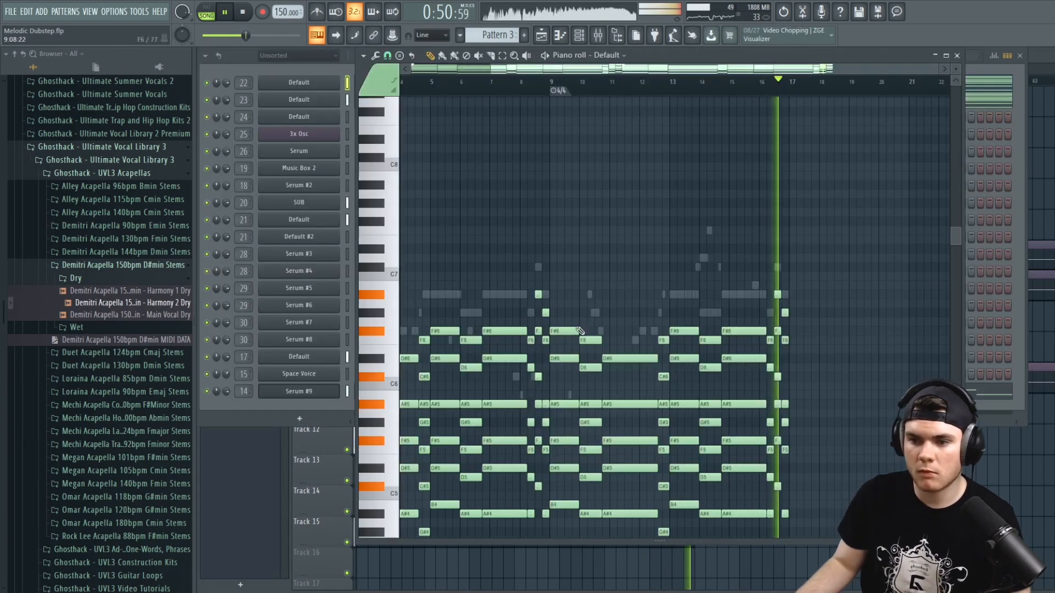
click(959, 56)
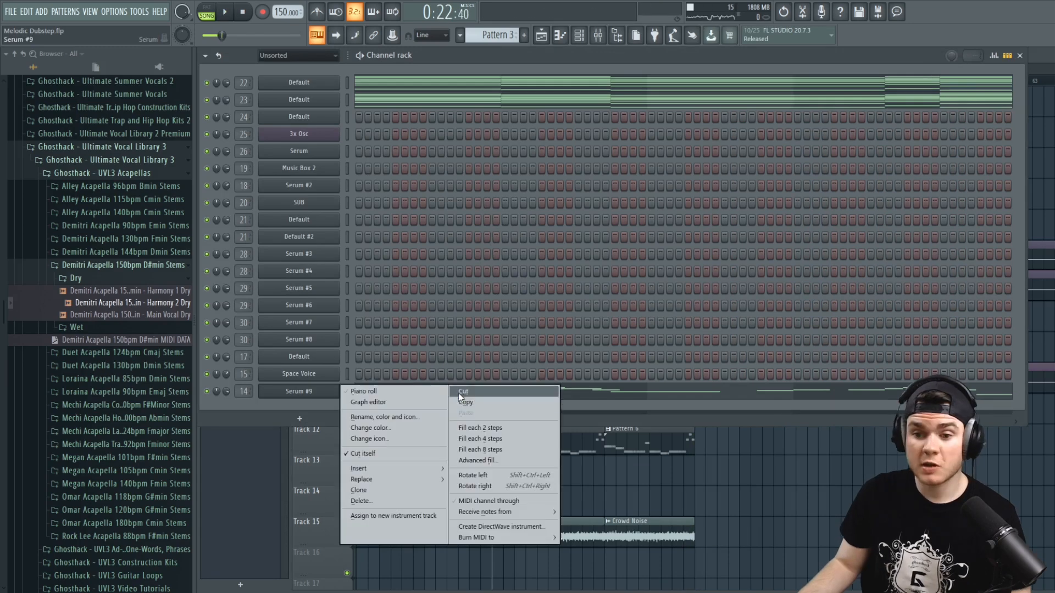
click(467, 399)
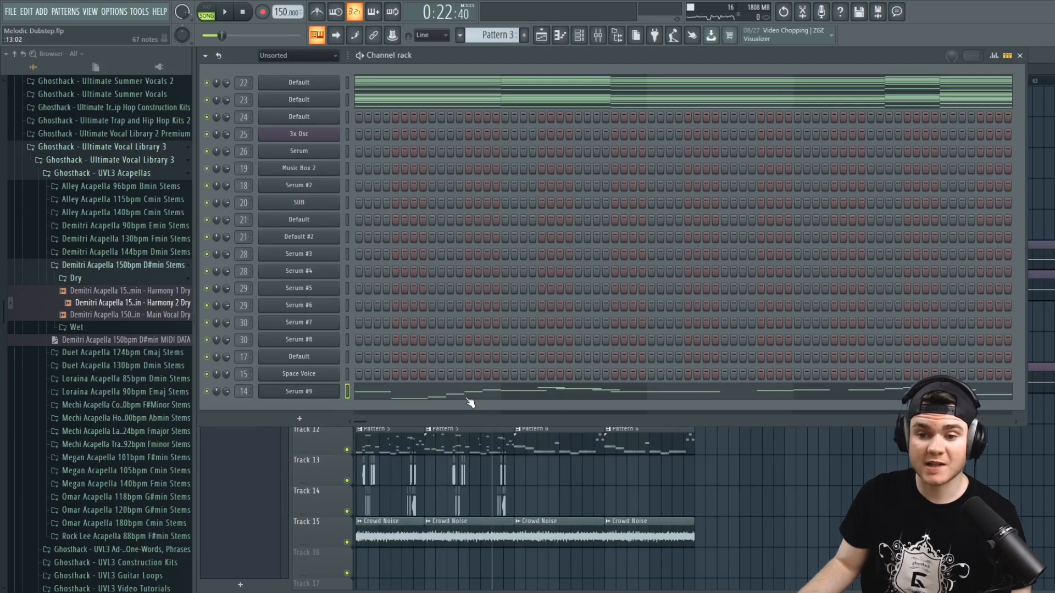
right_click(315, 390)
click(481, 389)
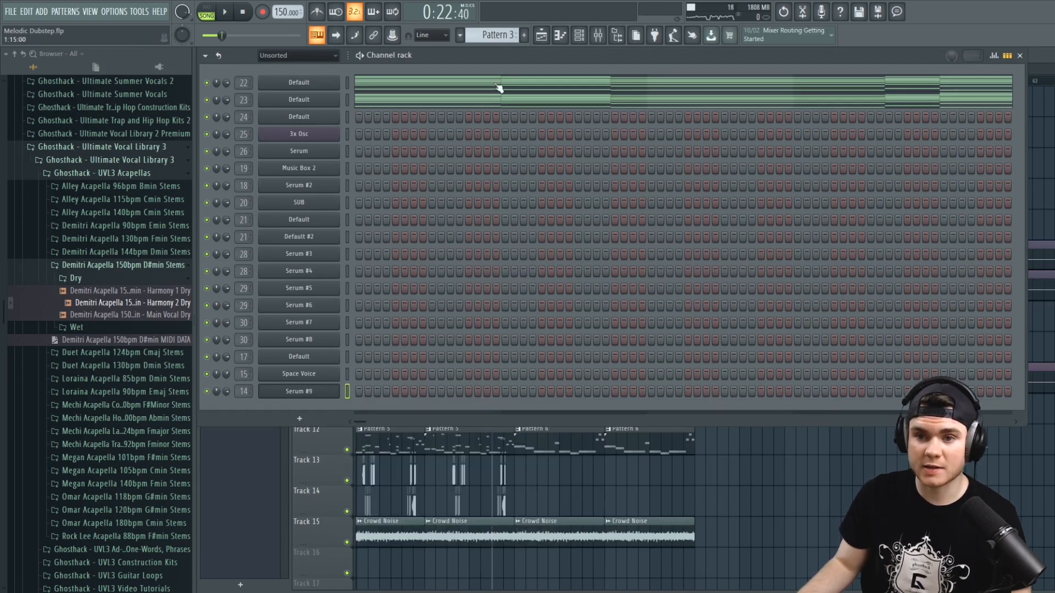
Paste the Serum #9 melody into new Pattern 11 and place that pattern on Track 10 at bar 17
click(522, 35)
right_click(338, 393)
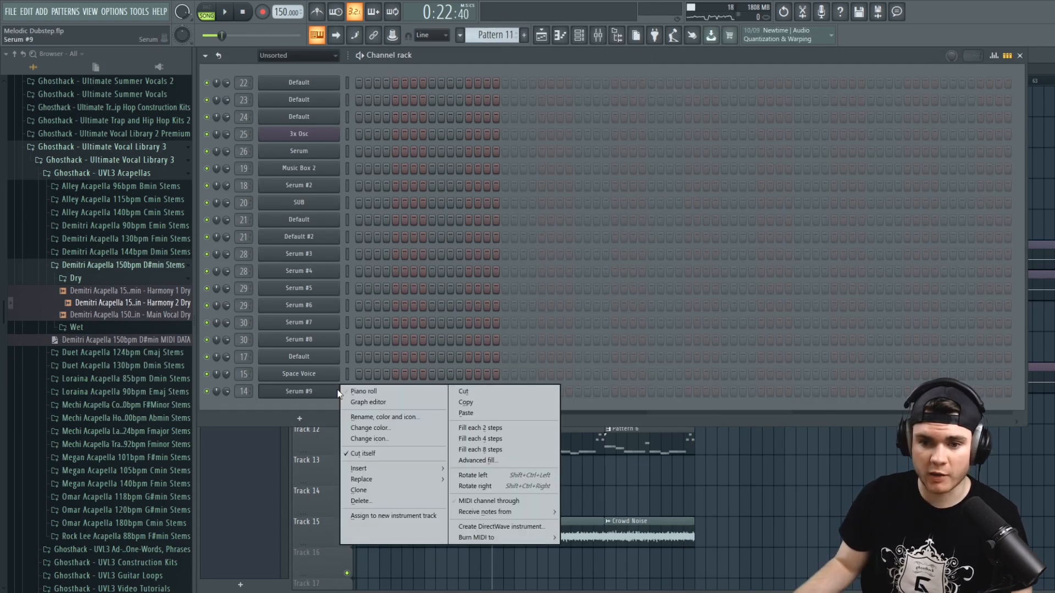
click(465, 413)
key(F6)
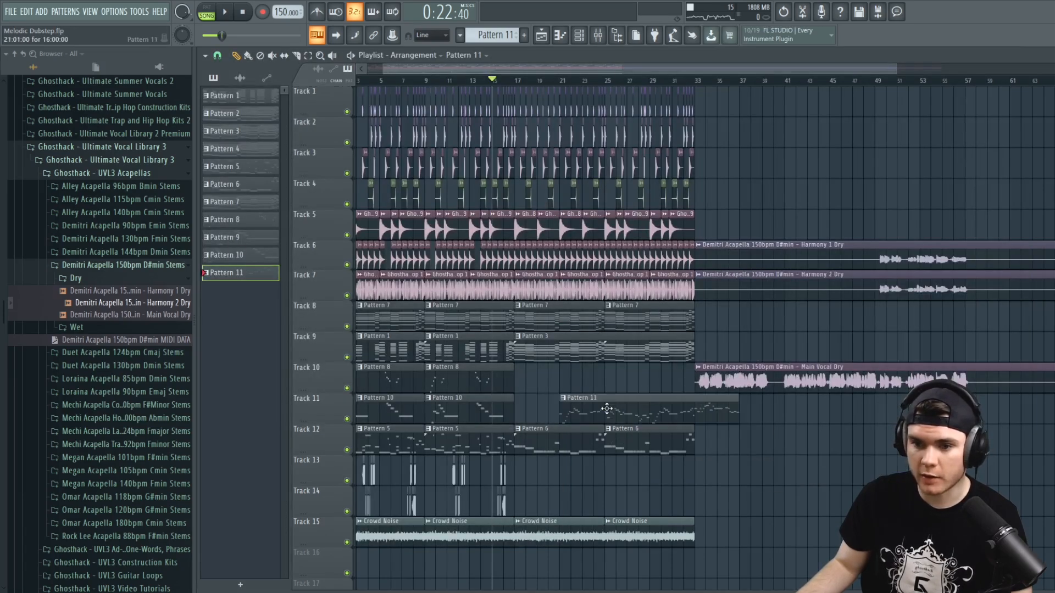
Audition the opening notes of Pattern 11's melody with the arrangement, starting from bar 16
key(space)
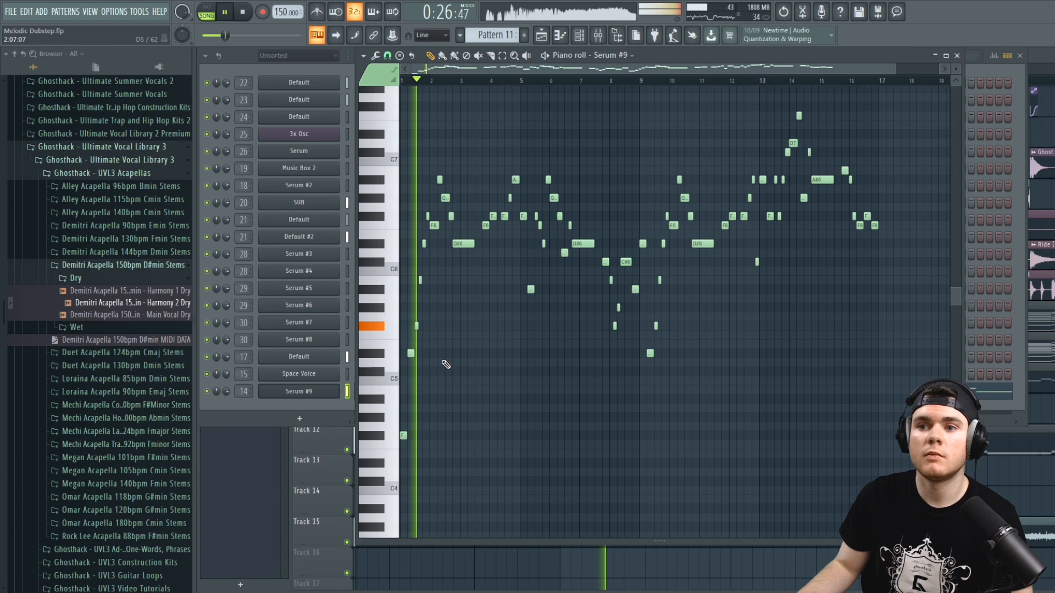
key(space)
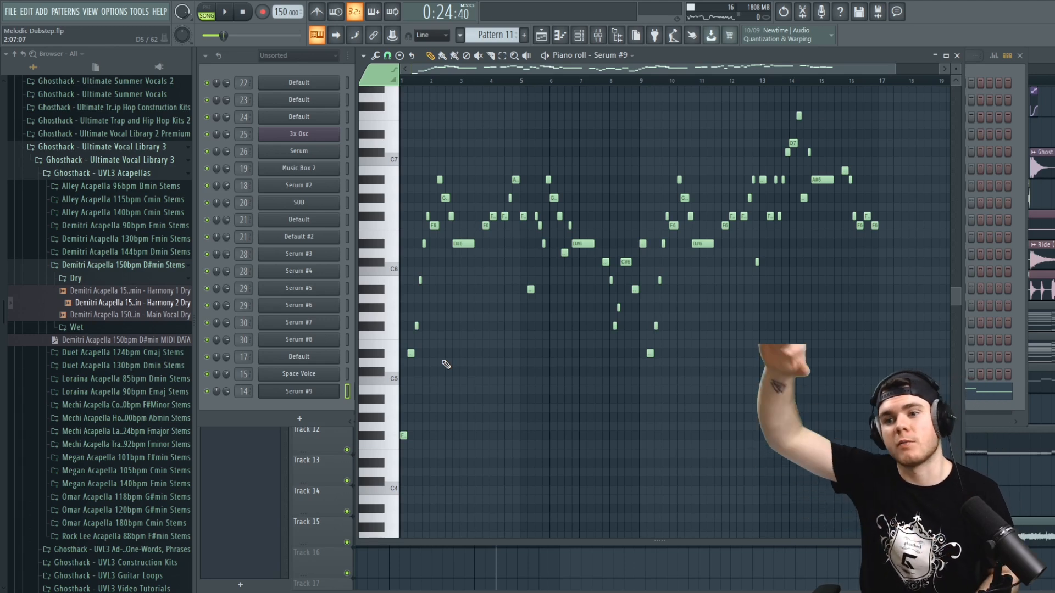
key(space)
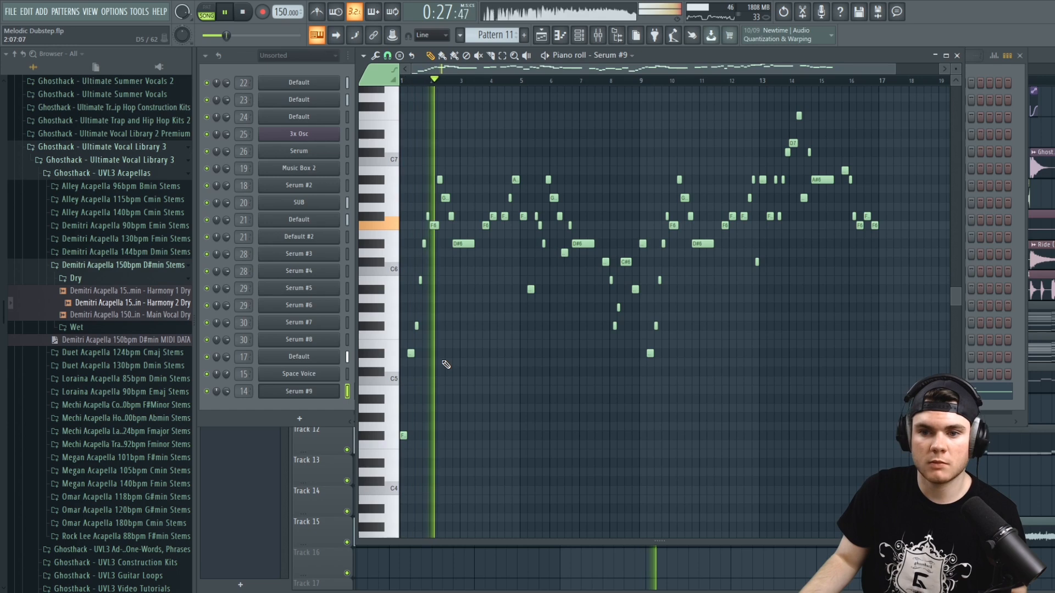
key(space)
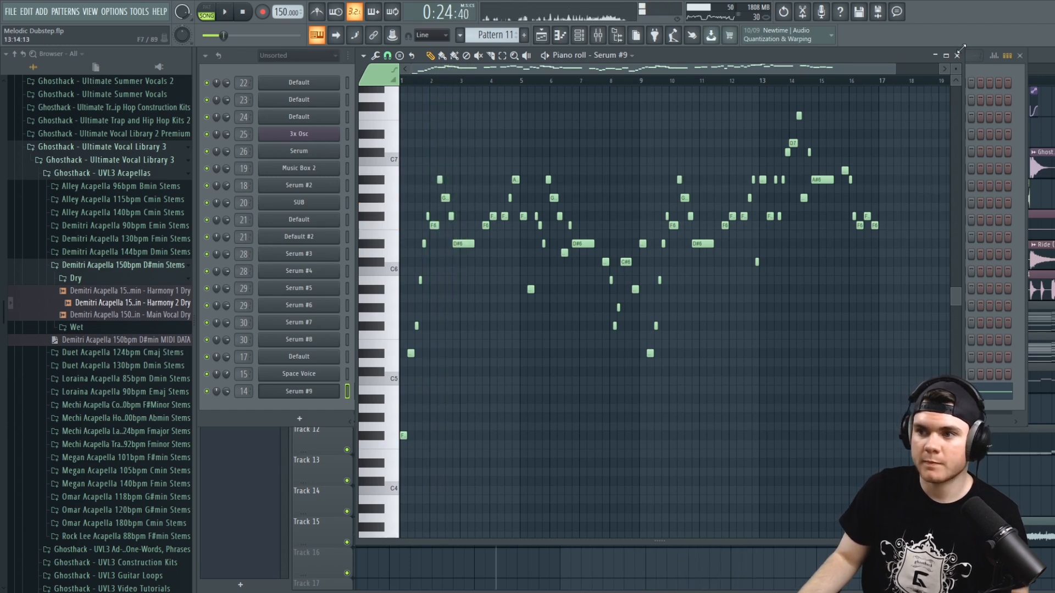
click(956, 55)
click(1020, 55)
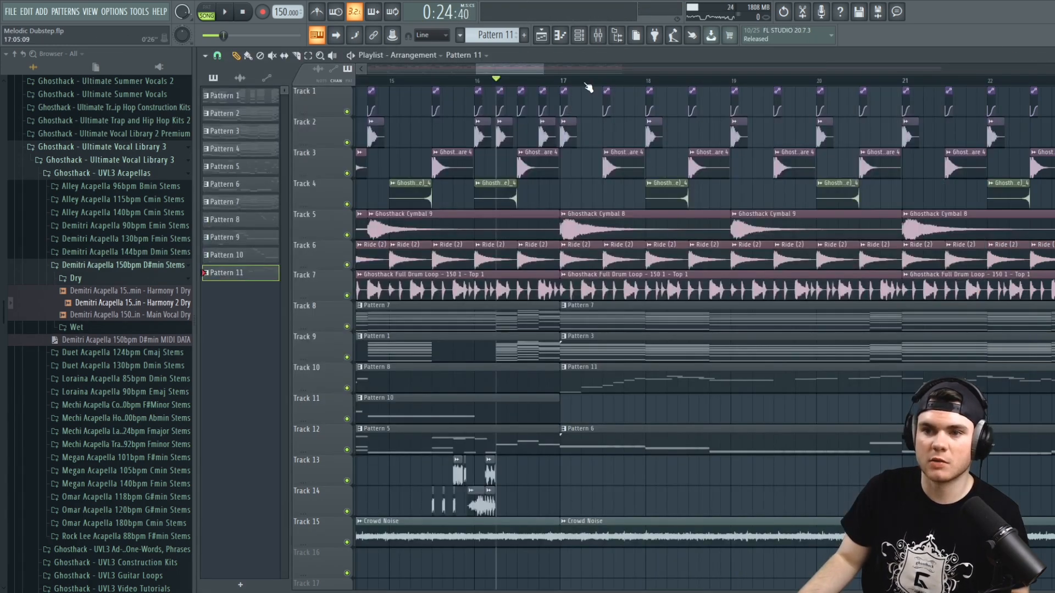
Select bars 17 to 33 of the arrangement and record a modulation wheel performance for Serum #9 into Pattern 11
scroll(583, 87, down, 3)
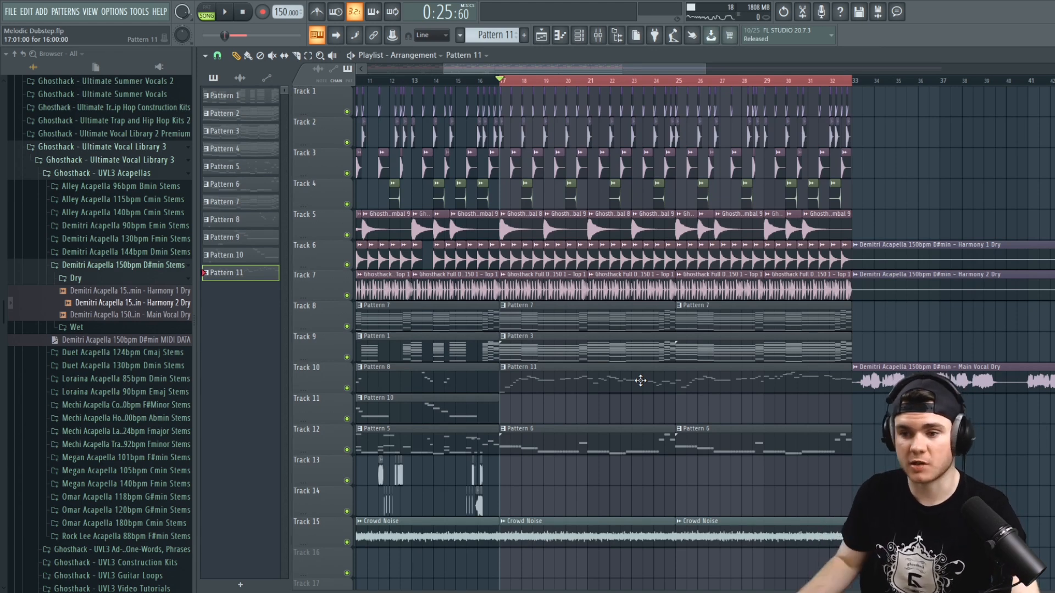
double_click(644, 385)
click(957, 55)
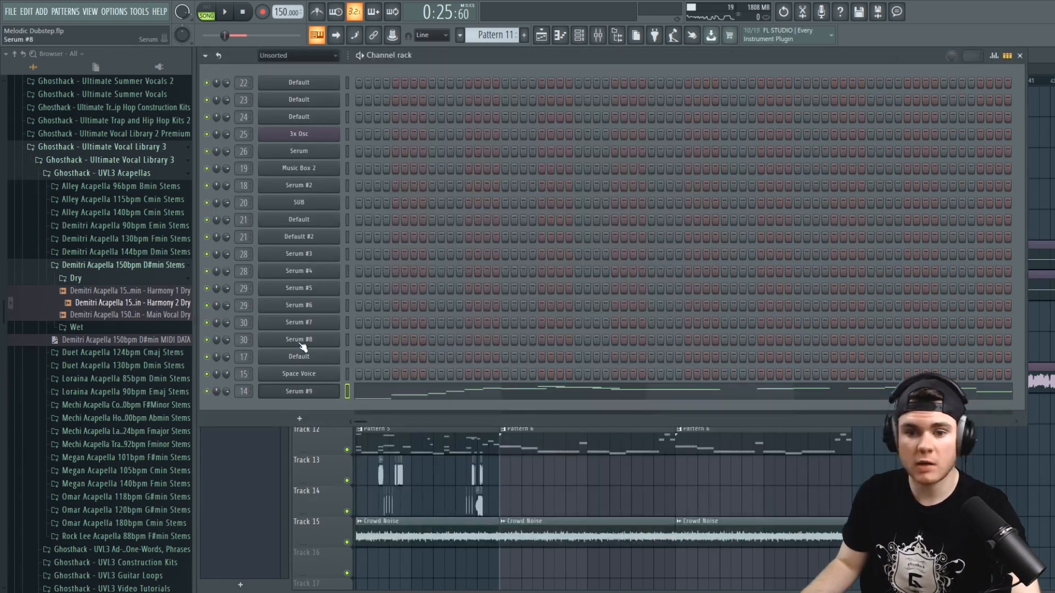
click(301, 395)
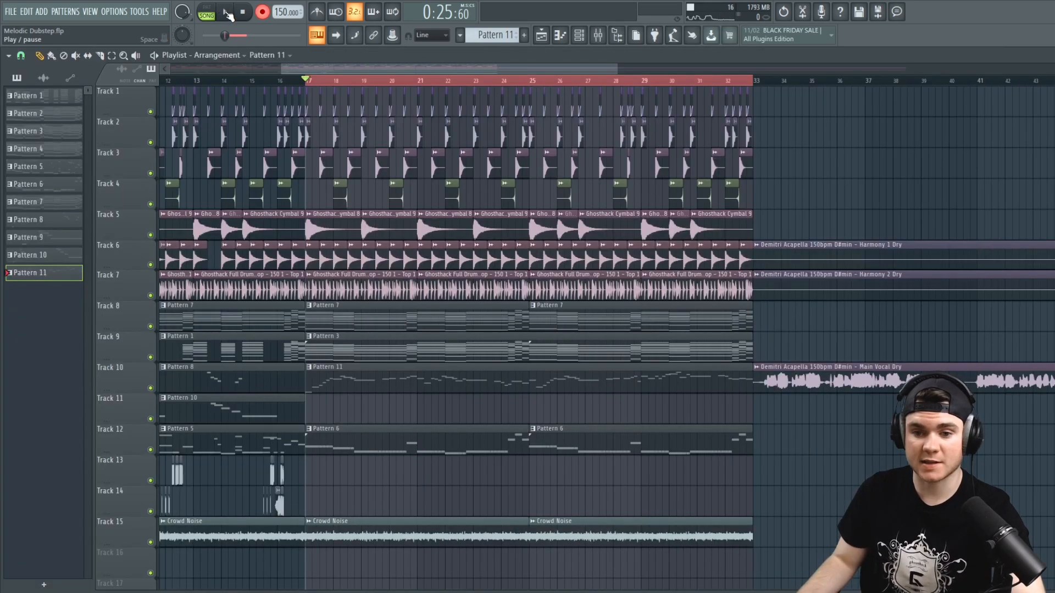
click(227, 12)
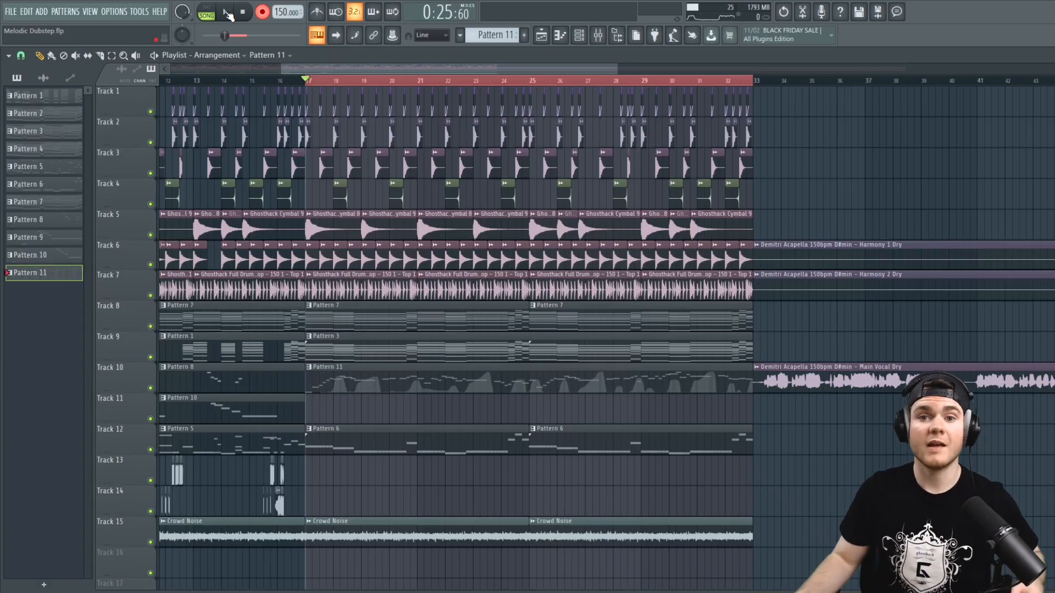
Enlarge the piano roll's control lane and show the Serum #9 MIDI CC #1 (Modulation wheel) events for Pattern 11
double_click(442, 384)
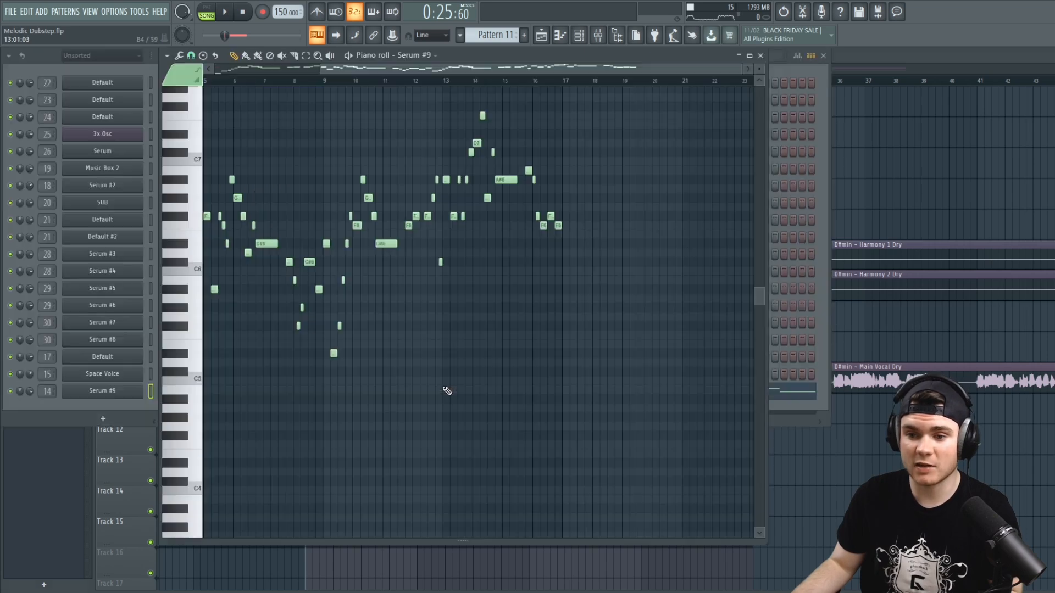
drag(456, 71, 369, 71)
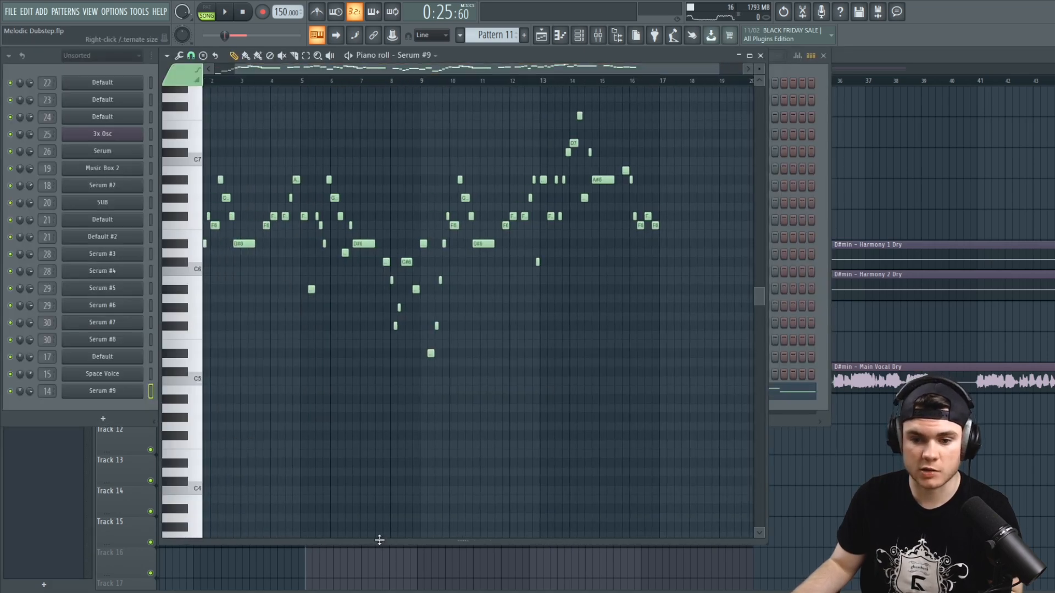
drag(451, 541, 434, 366)
click(195, 374)
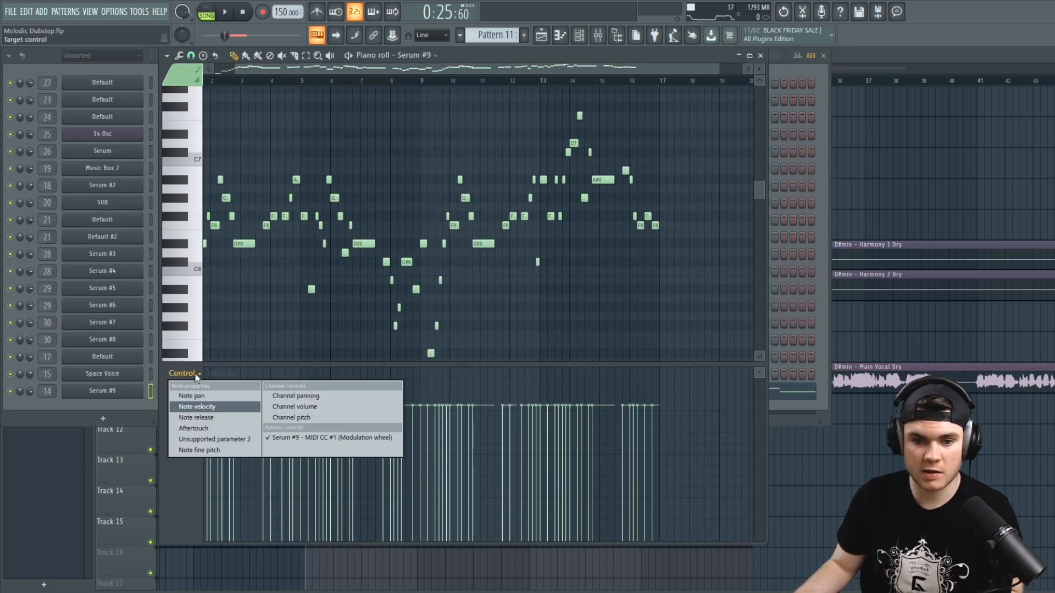
click(297, 437)
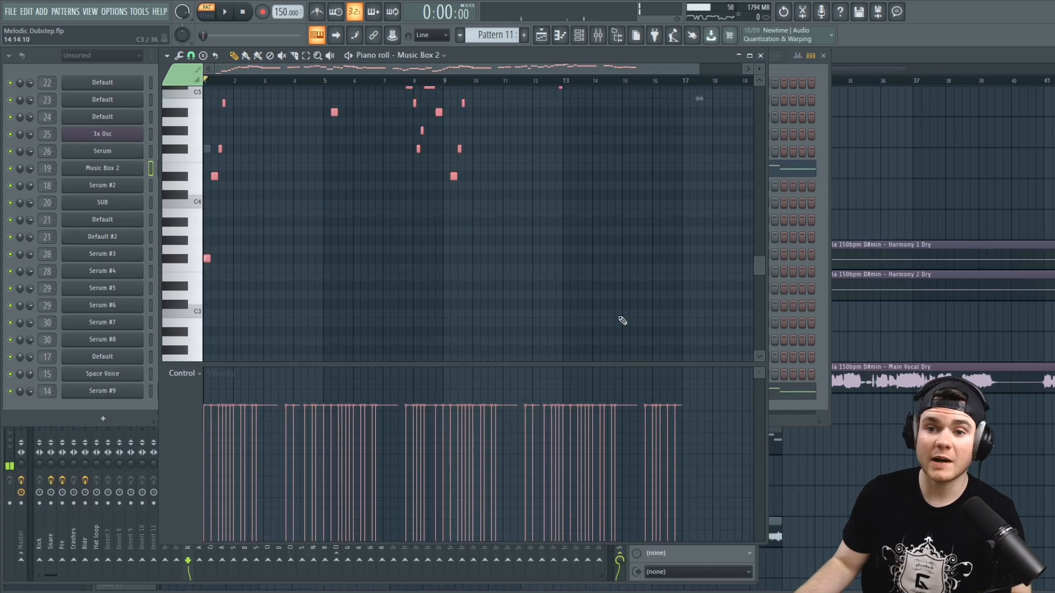
Audition the melody copy in Music Box 2 and raise its low first note by one octave to F#4
scroll(622, 322, up, 5)
key(space)
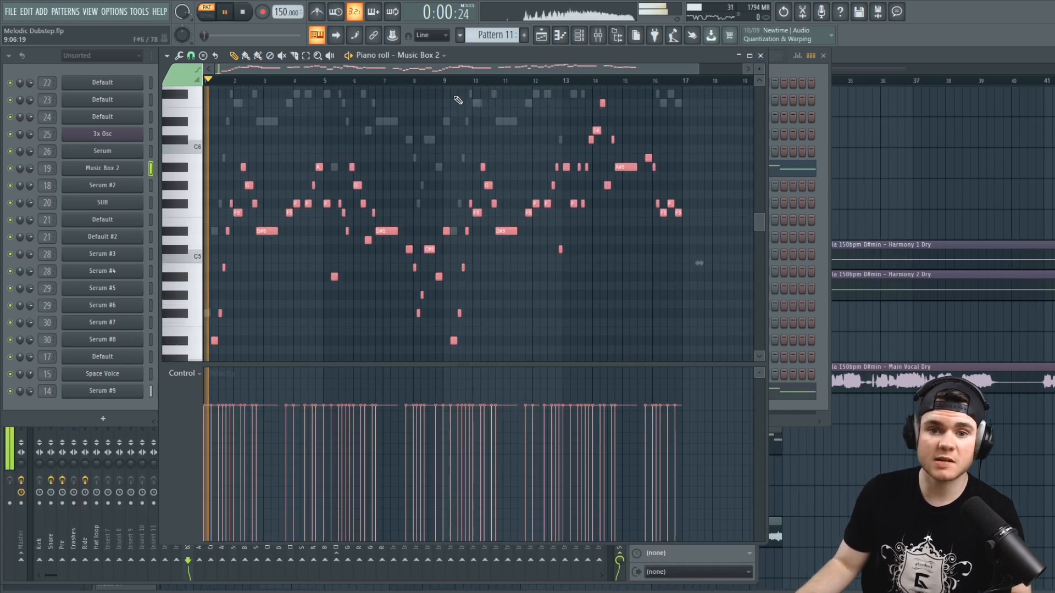
scroll(385, 198, down, 6)
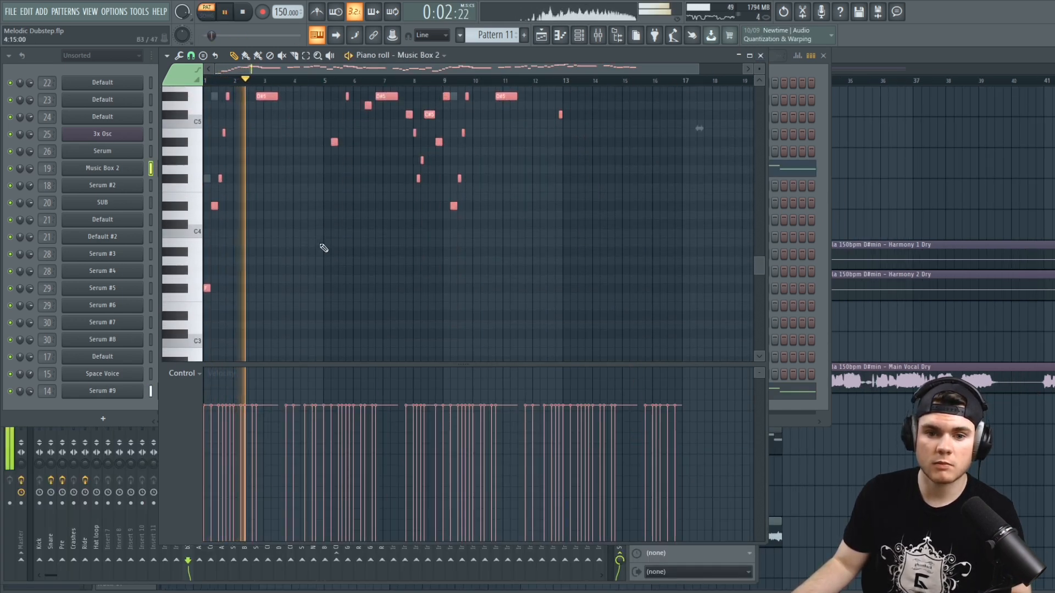
drag(262, 280, 186, 245)
key(ctrl+Up)
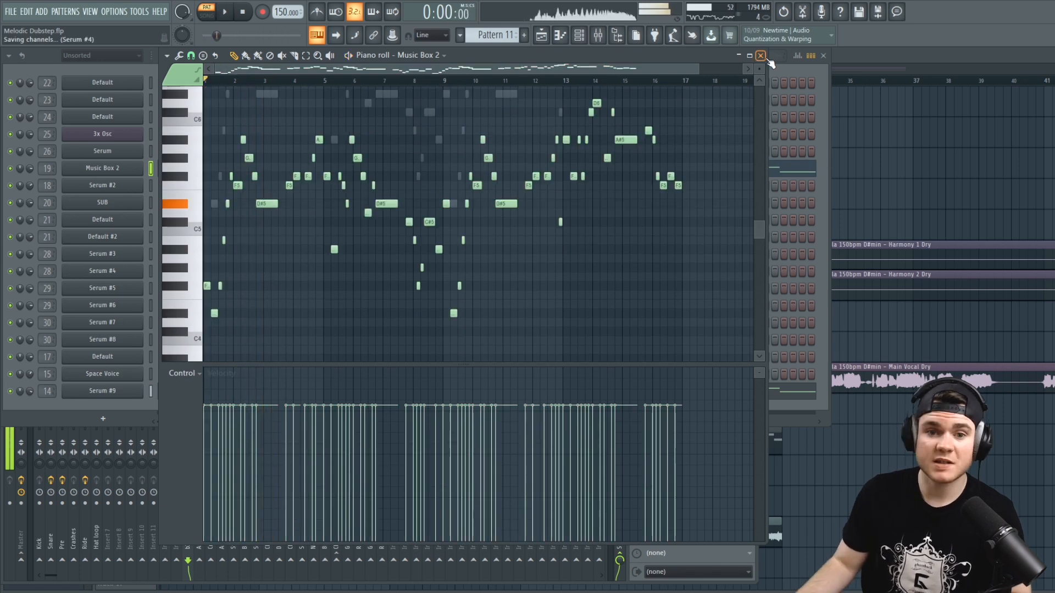
key(F7)
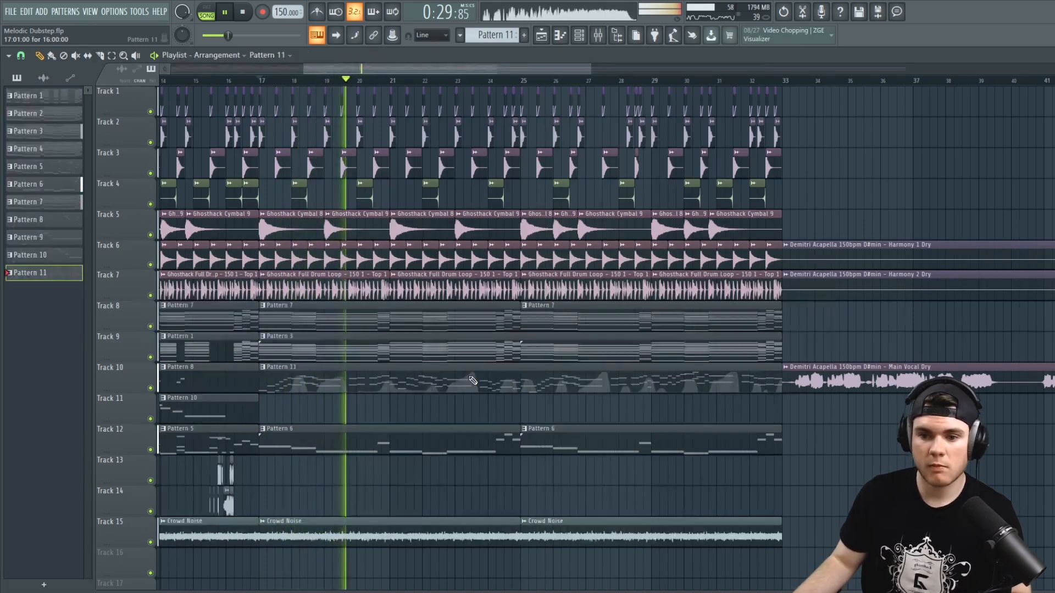
Copy the melody from Music Box 2 to Serum #2 in Pattern 11 and cut it out of Music Box 2
double_click(478, 377)
click(757, 53)
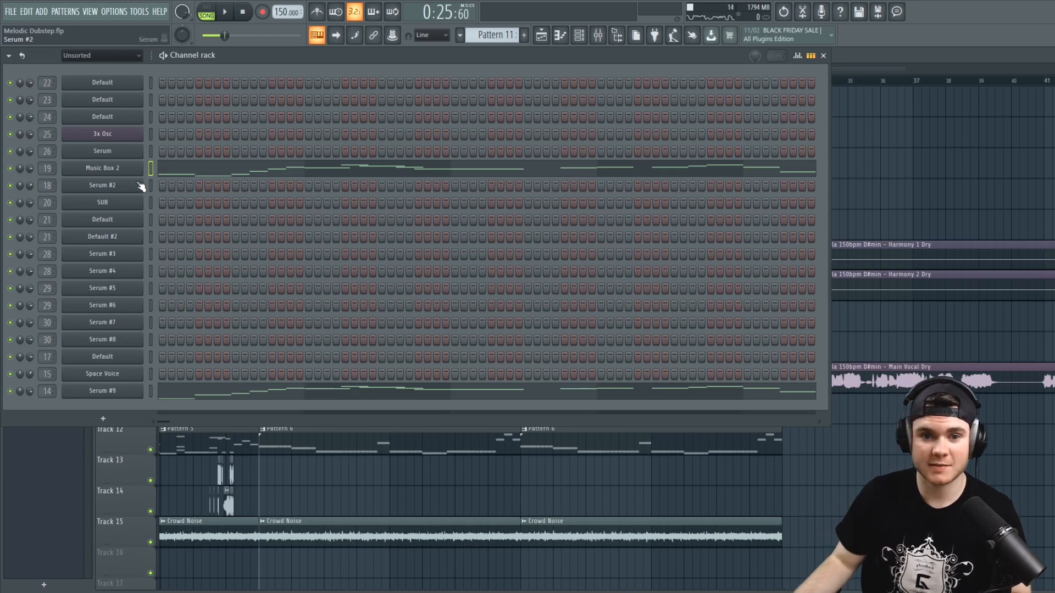
click(144, 185)
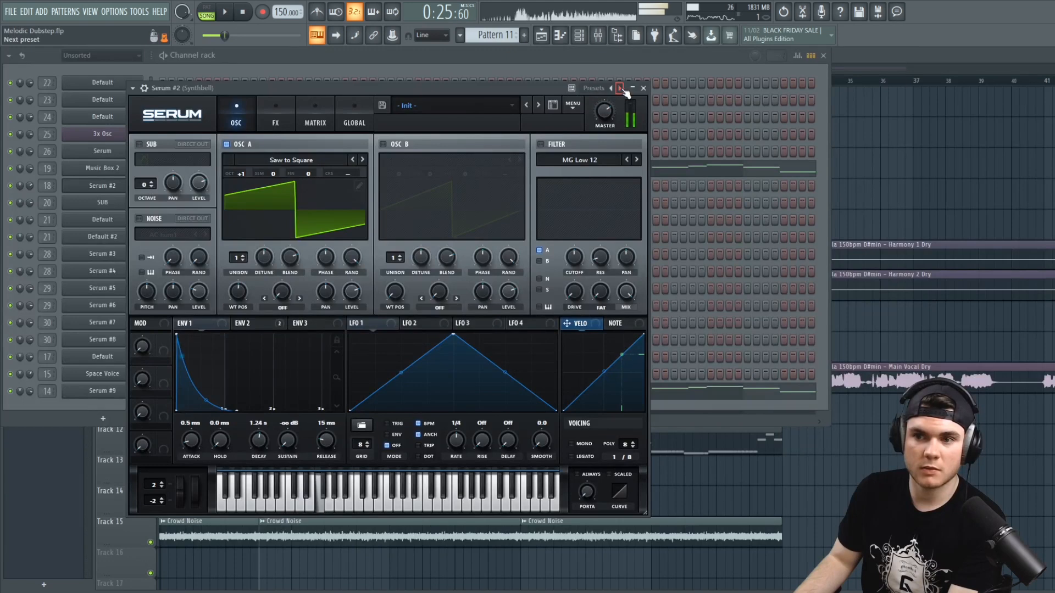
click(644, 88)
right_click(134, 168)
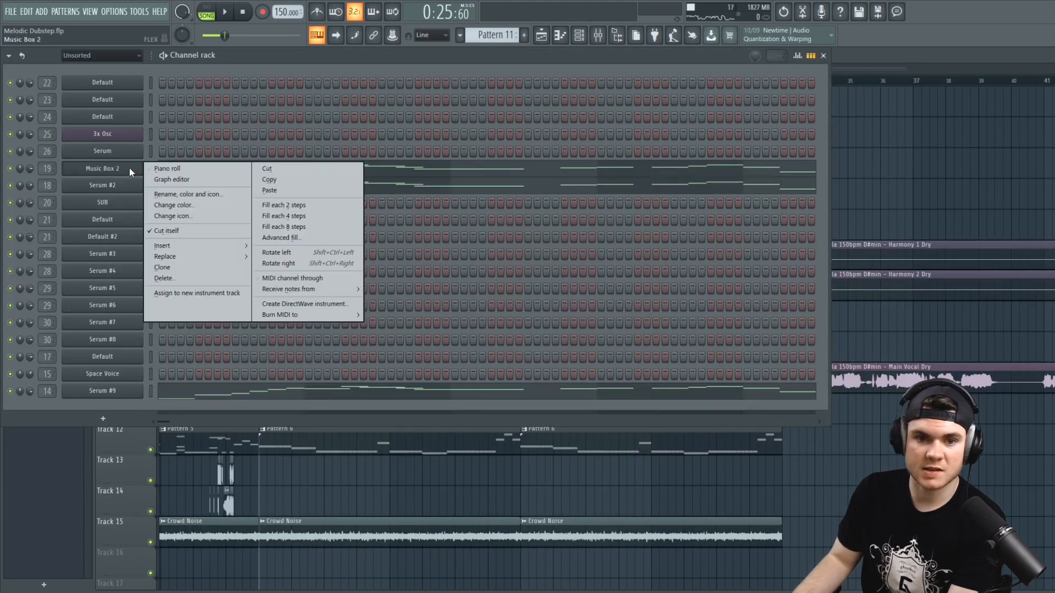
click(329, 170)
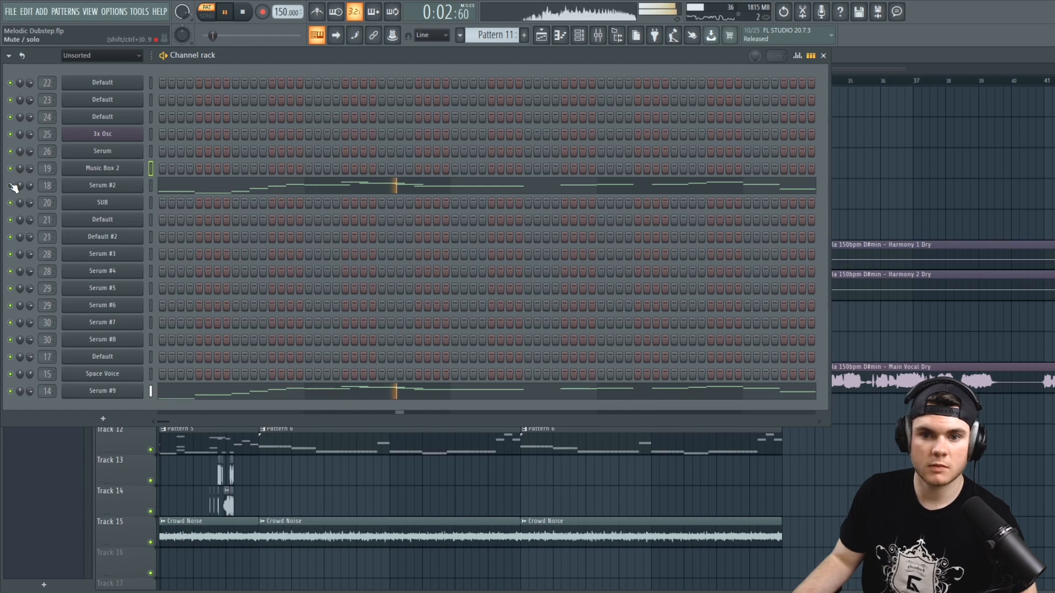
Audition the layered lead from bar 16 and load Stereo and Fruity parametric EQ 2 on the bIG lEAD mixer track
click(838, 54)
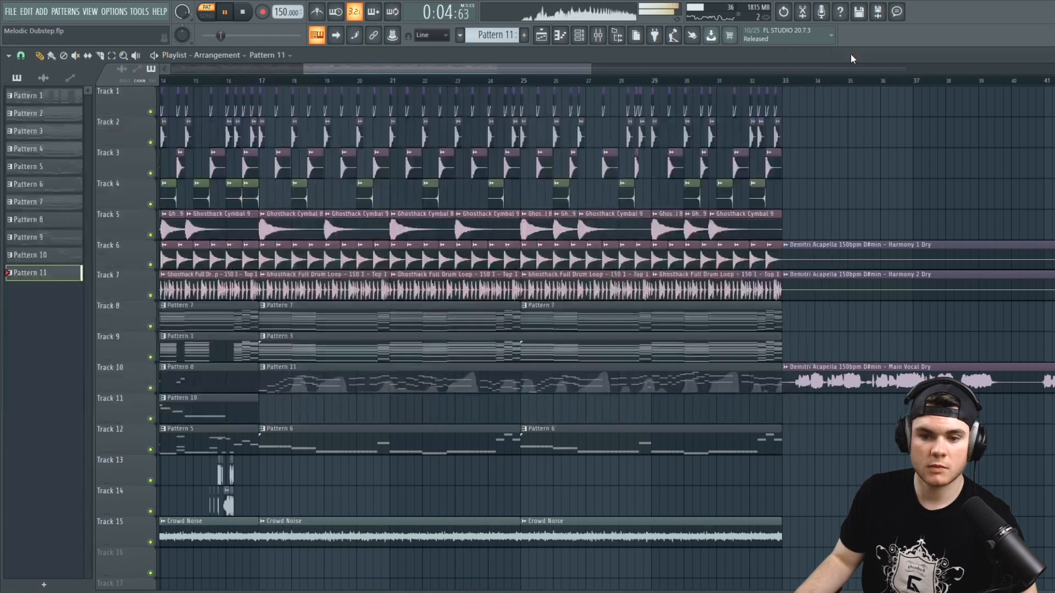
click(250, 82)
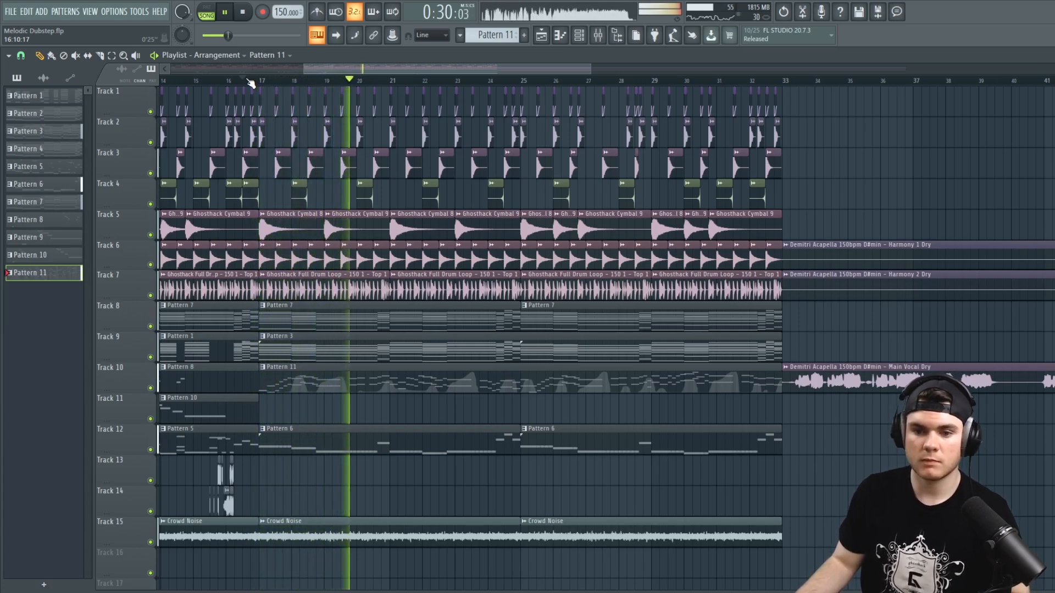
key(space)
key(F9)
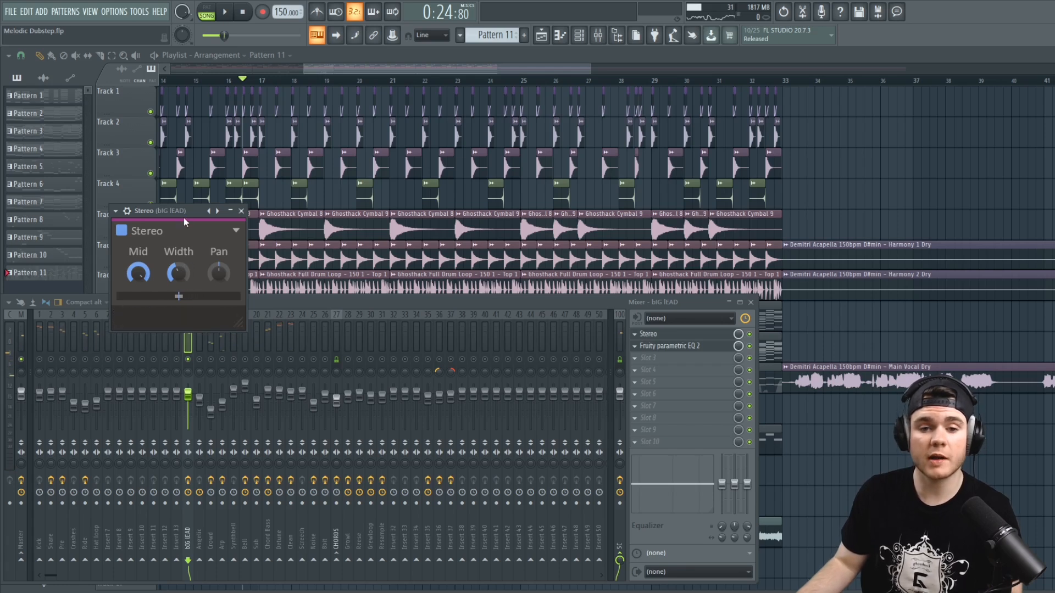
Play the arrangement from bar 16 to hear the layered lead come in at bar 17
drag(186, 211, 364, 215)
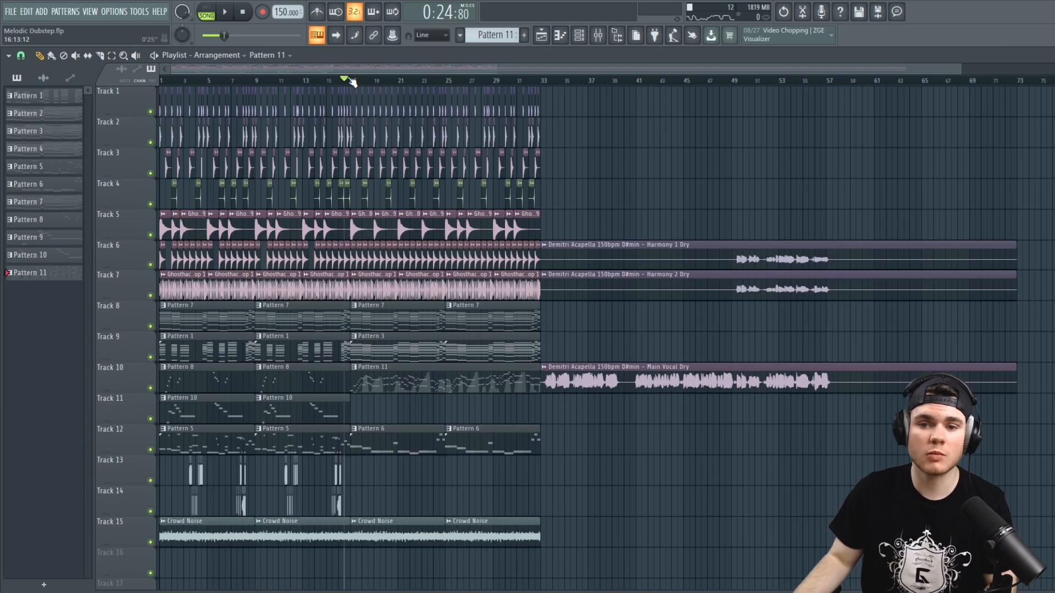
key(space)
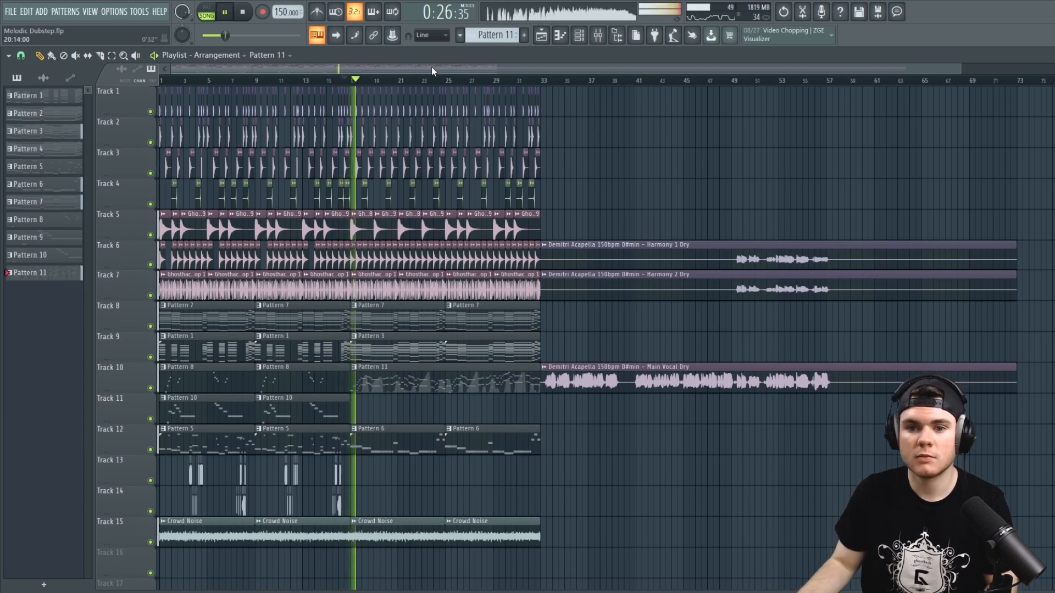
click(599, 36)
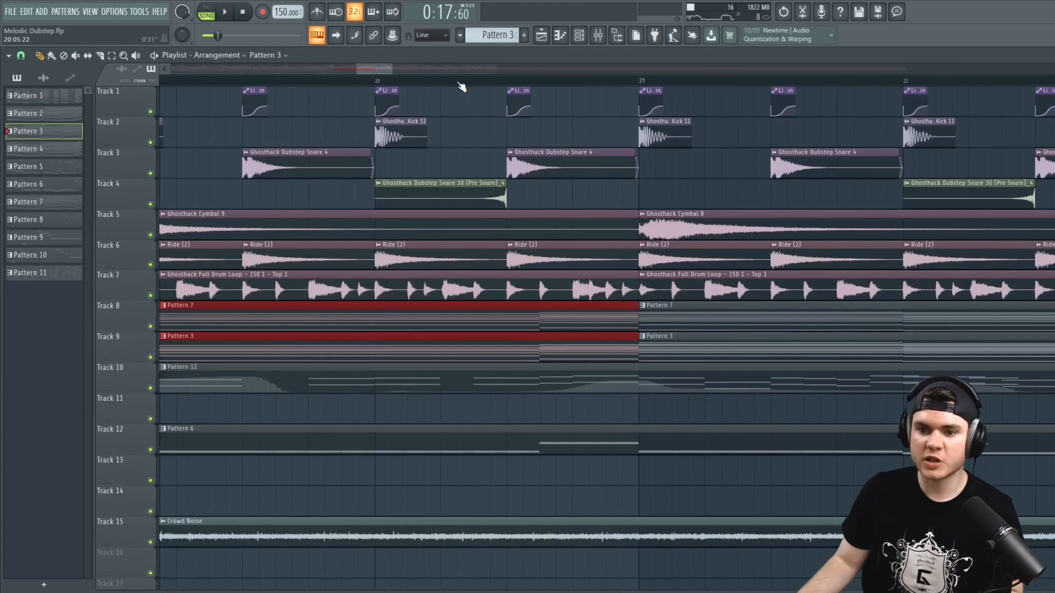
Slice the Pattern 7 and Pattern 3 clips into four short pieces across the second half of bar 20 and audition them
click(100, 56)
drag(590, 309, 591, 367)
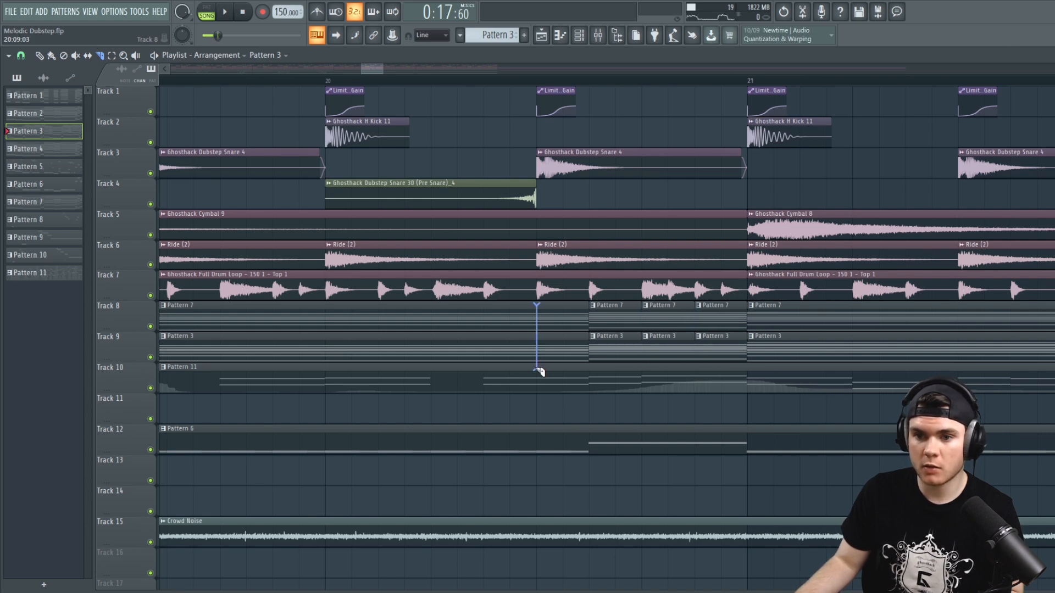
scroll(524, 82, down, 5)
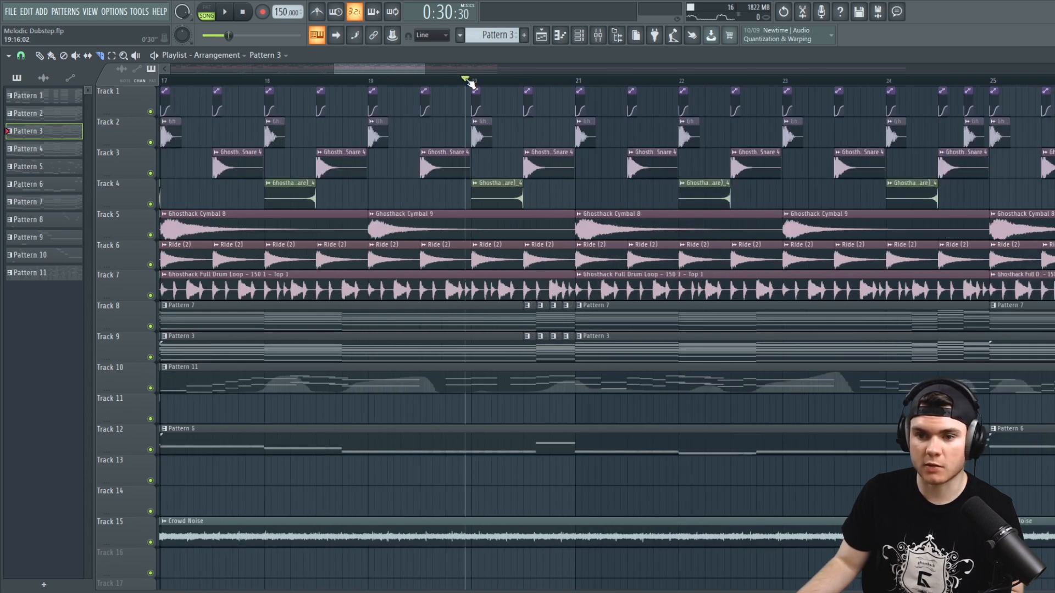
key(space)
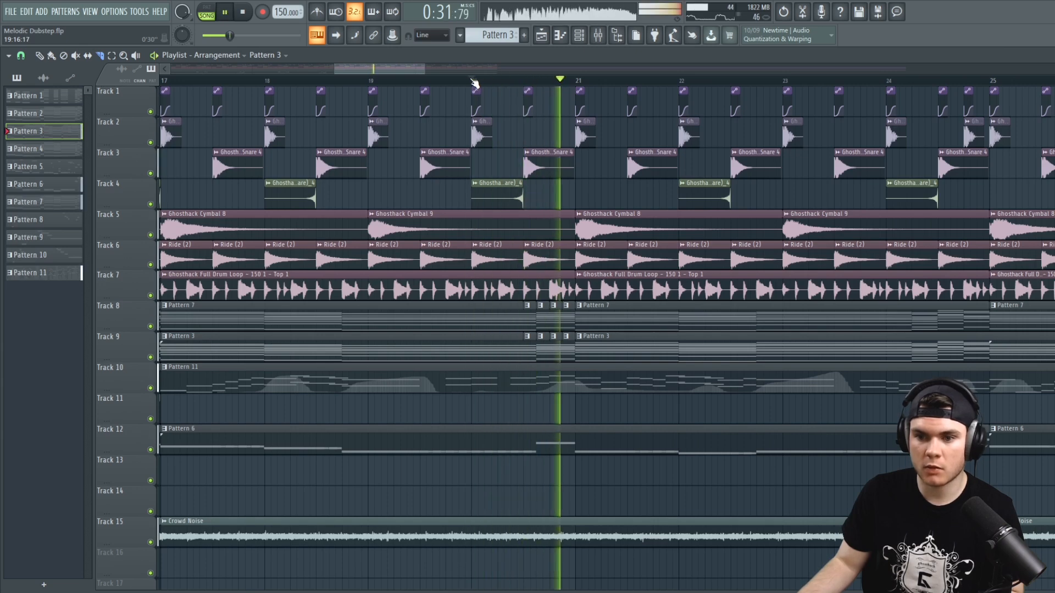
Shorten the ends of the sliced Pattern 7 and Pattern 3 clips in bar 20 to leave gaps between them and audition the stutter
click(42, 57)
key(space)
scroll(523, 80, up, 4)
drag(680, 336, 506, 314)
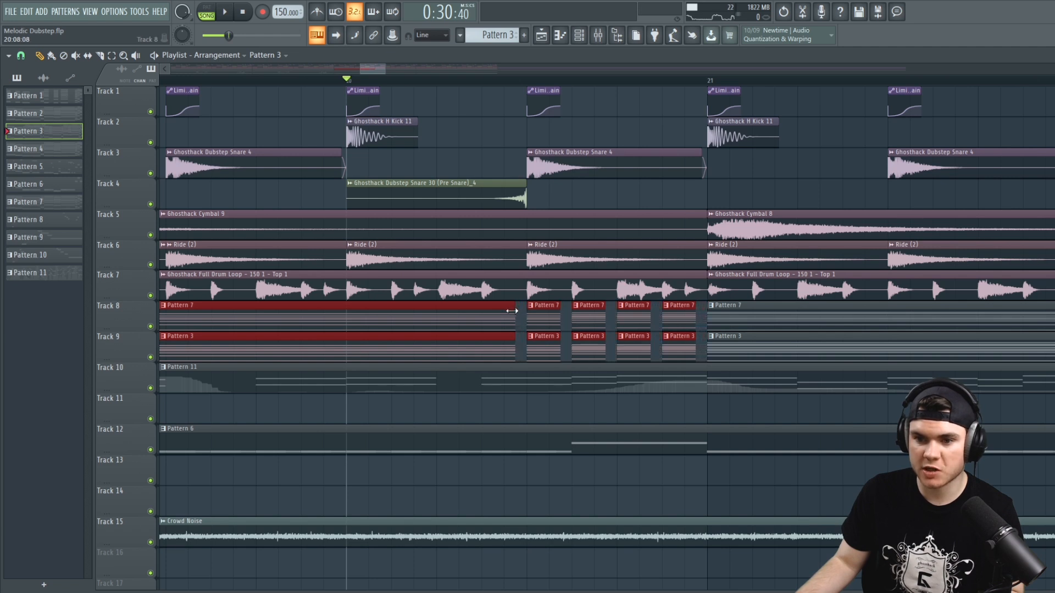
key(space)
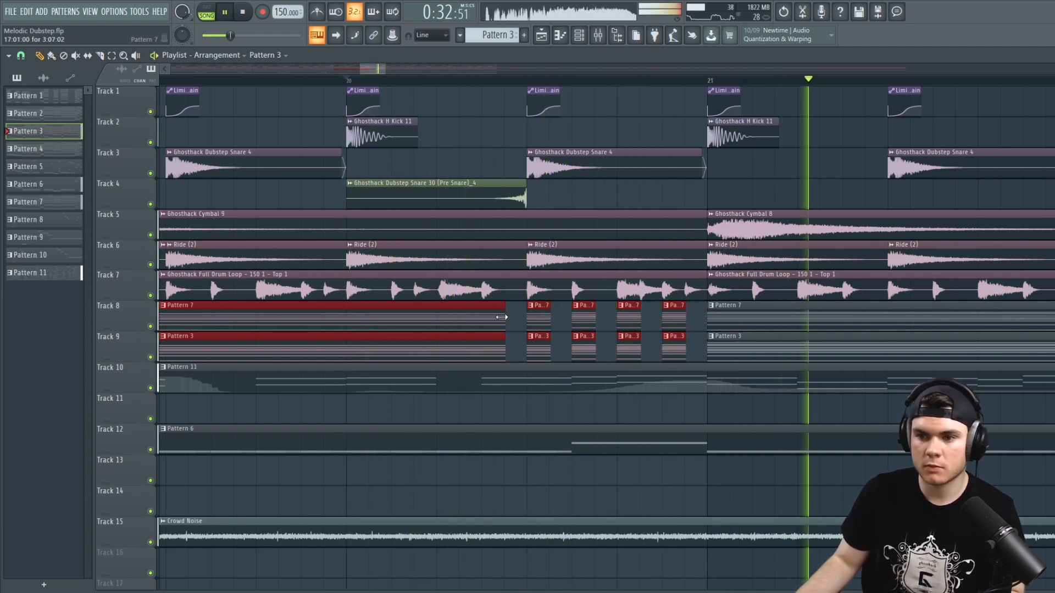
key(space)
key(space)
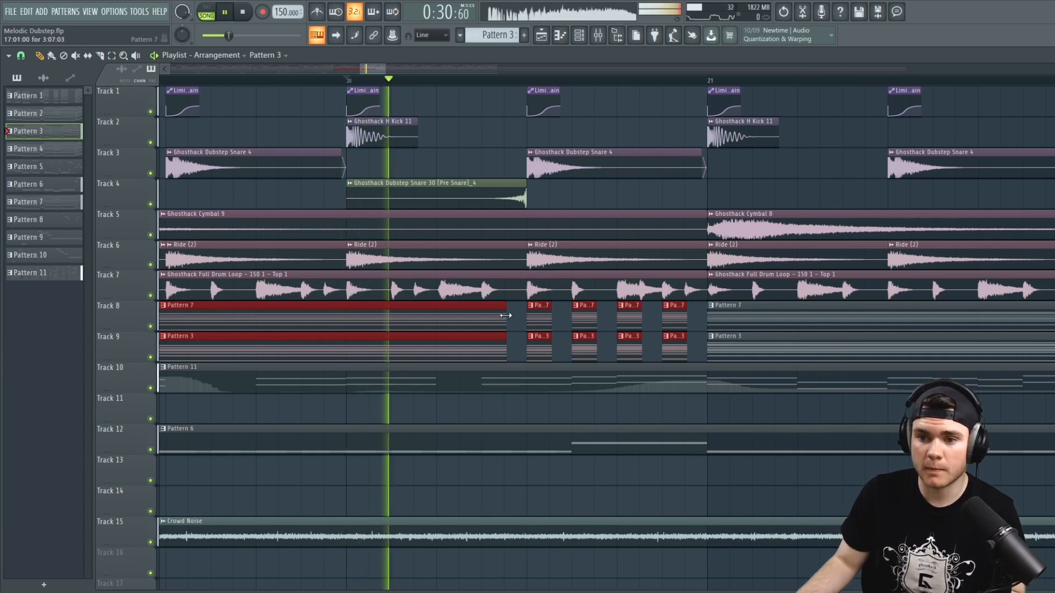
key(space)
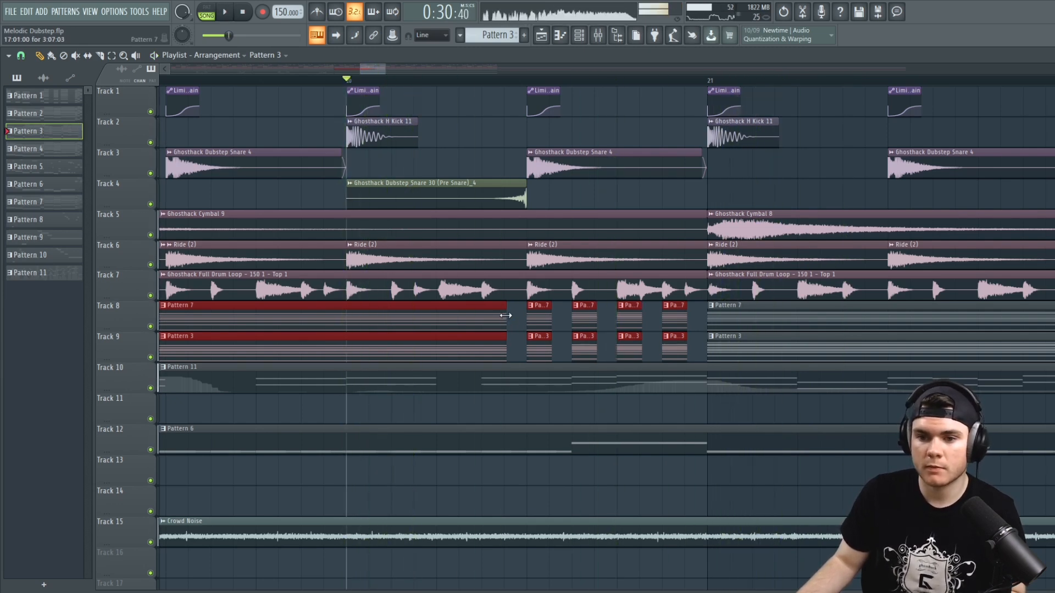
Extend the long Pattern 7 and Pattern 3 clips before the stutter to meet the first slice in bar 20, and audition the result
scroll(518, 82, up, 3)
drag(517, 352, 495, 328)
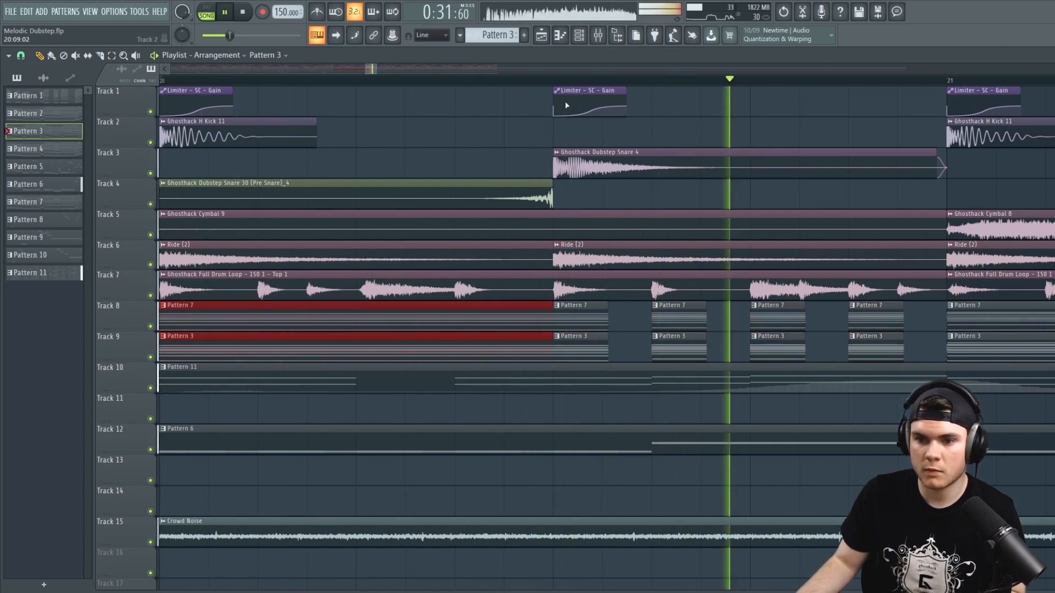
key(space)
scroll(564, 88, down, 3)
scroll(564, 88, down, 5)
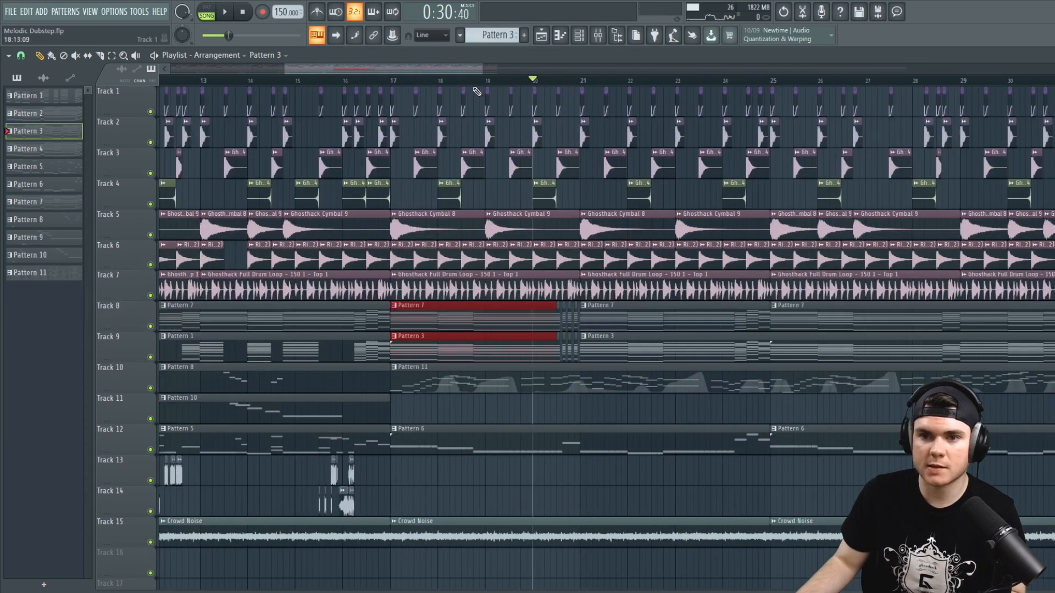
Audition the stuttered chords from about bar 18 and set the playlist snap to Line
click(687, 499)
right_click(719, 498)
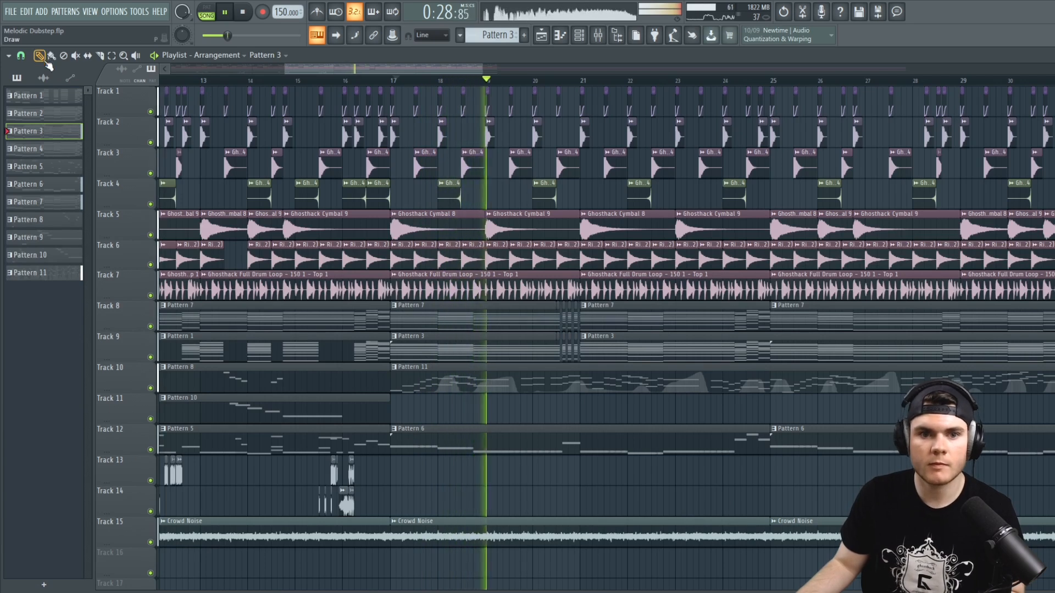
click(24, 56)
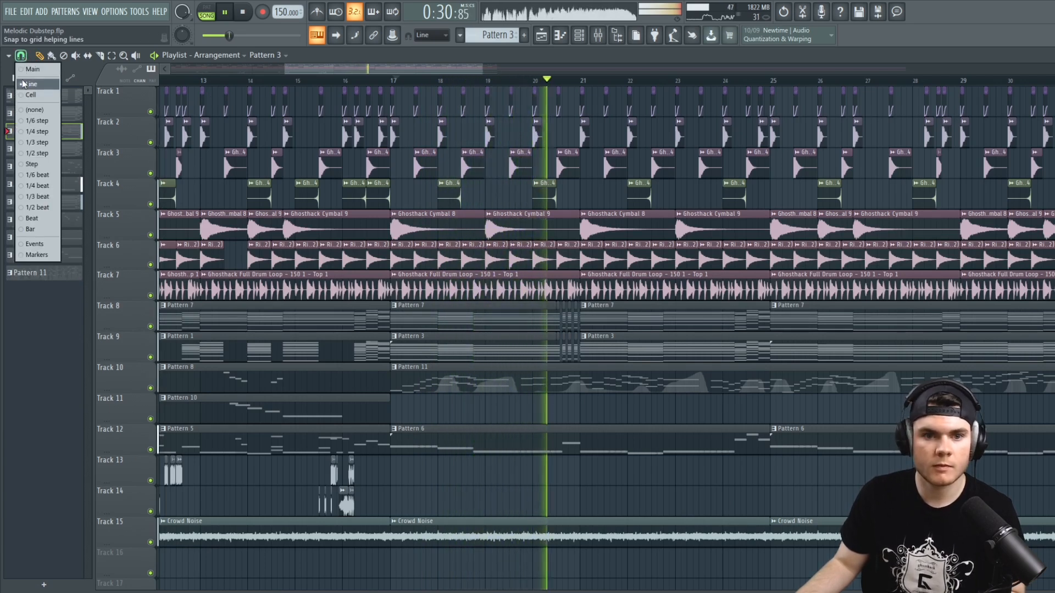
click(23, 81)
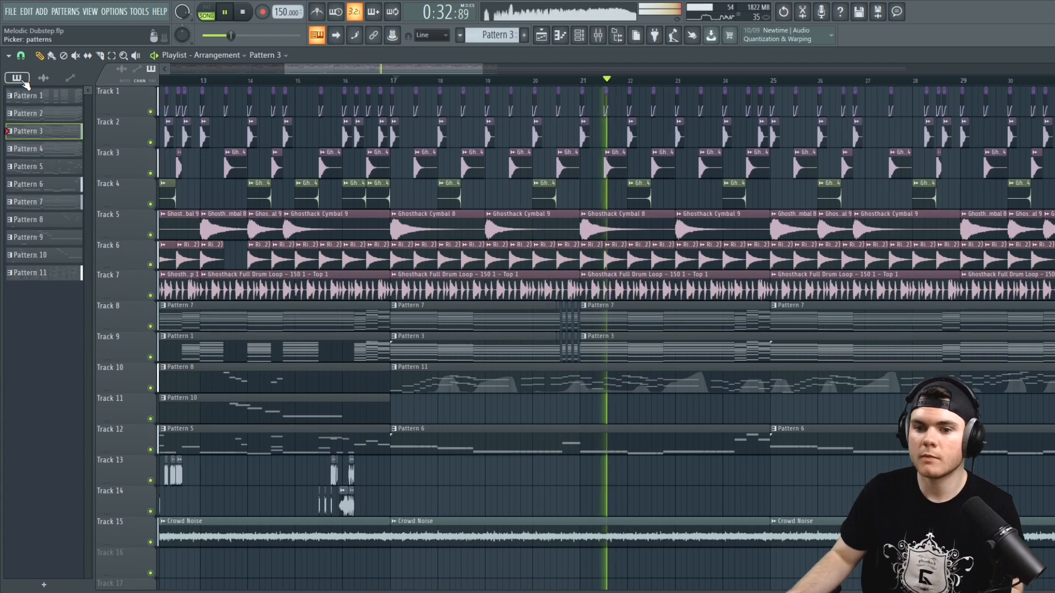
key(space)
Replace the Pattern 7 and Pattern 3 clips from bar 21 to bar 33 with repeats of the stuttered four-bar section
right_click(797, 323)
right_click(759, 348)
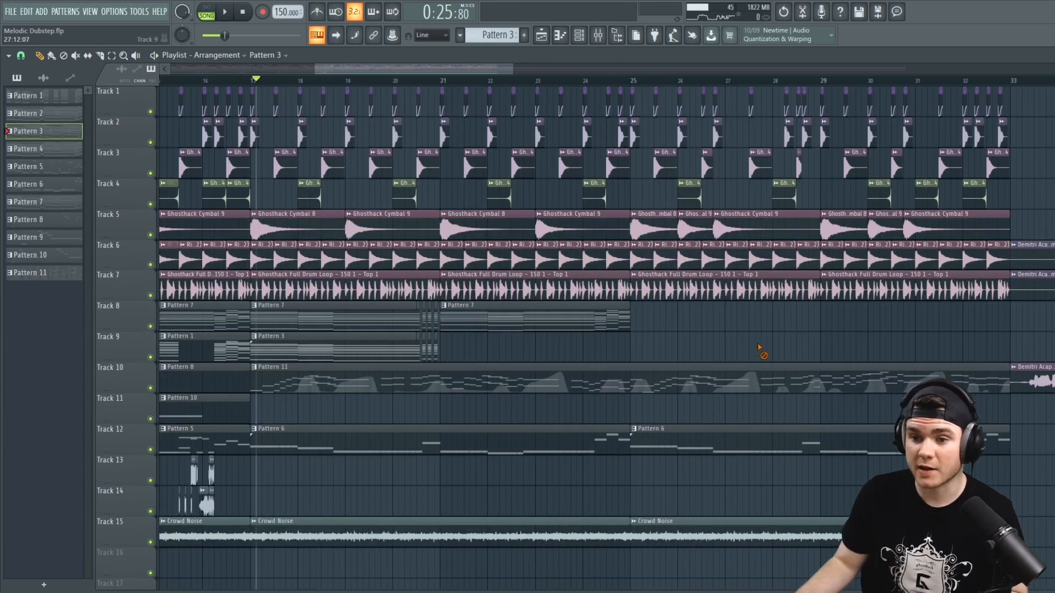
key(ctrl+z)
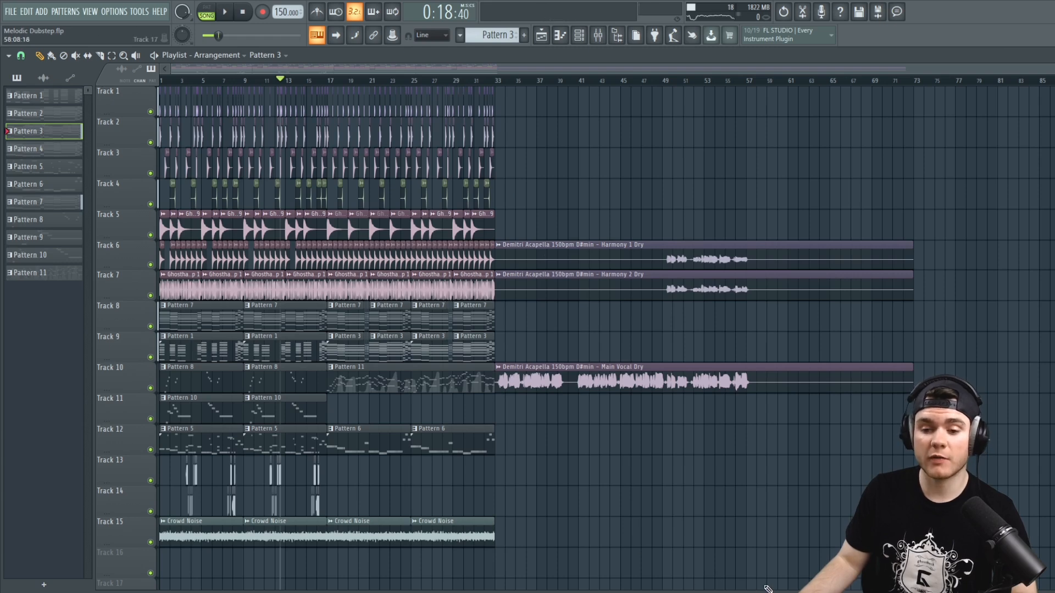
Shift the whole instrumental arrangement to start at bar 33 and place the three Demitri Acapella clips at bar 1, playing them from the start
drag(768, 589, 94, 97)
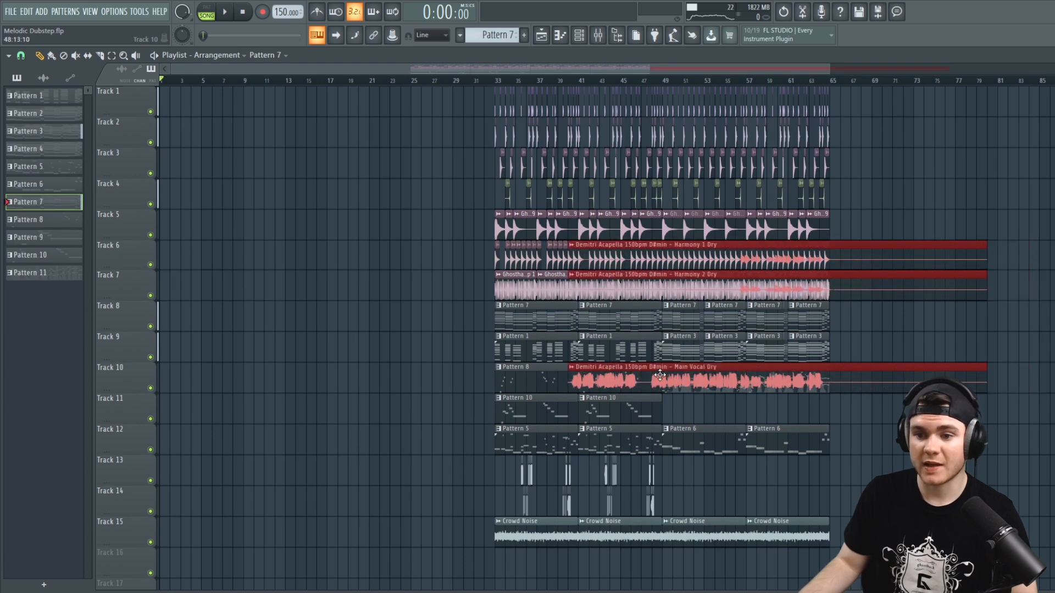
drag(568, 371, 232, 371)
key(space)
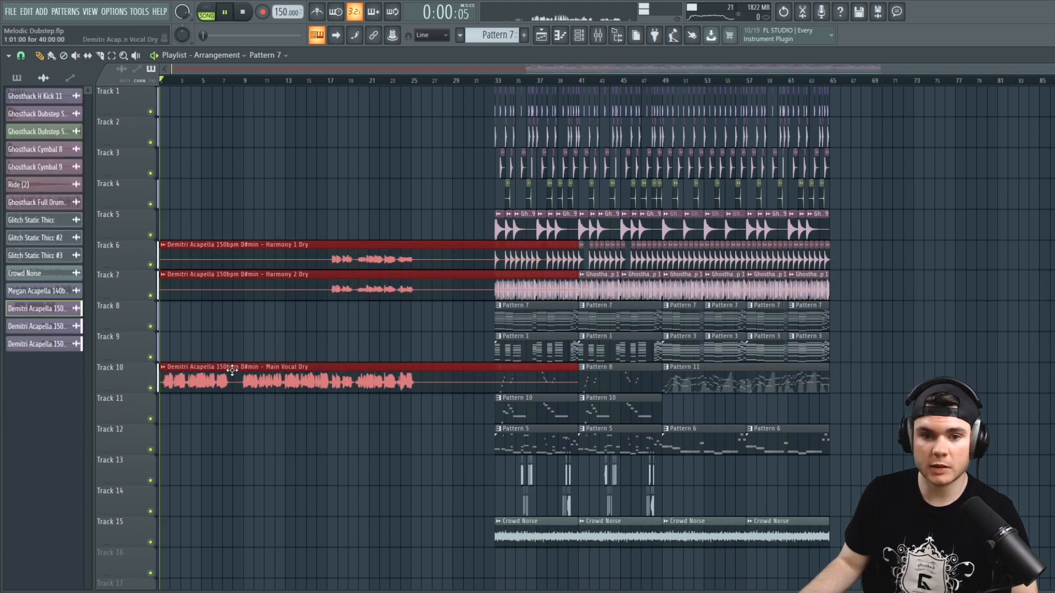
Trim the three Demitri Acapella clips to 28 bars and shift them to bar 9, with the instrumental arrangement moved to bar 69
scroll(324, 83, up, 1)
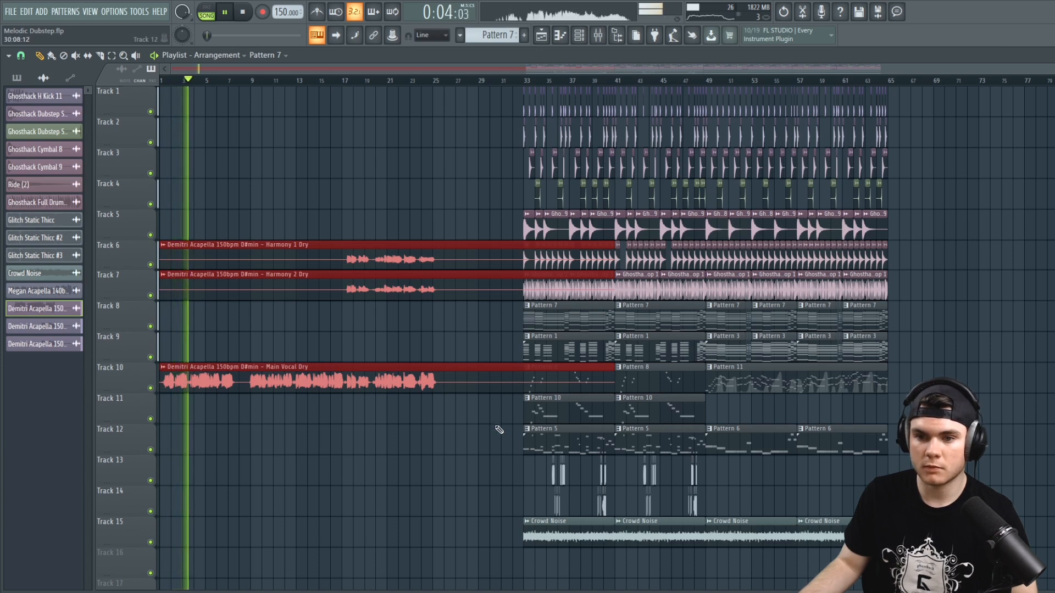
drag(611, 368, 473, 372)
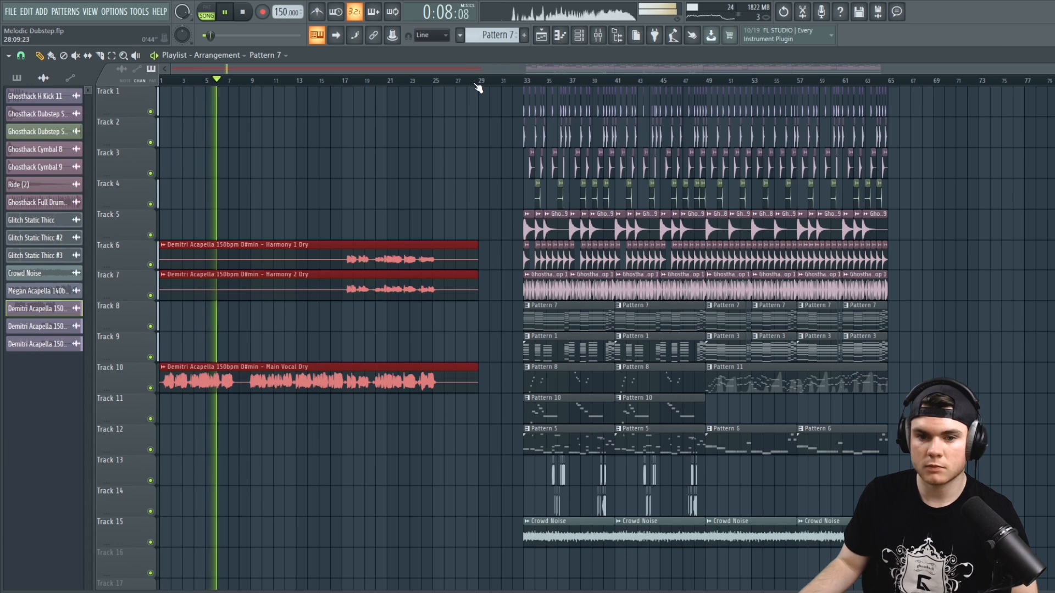
click(973, 220)
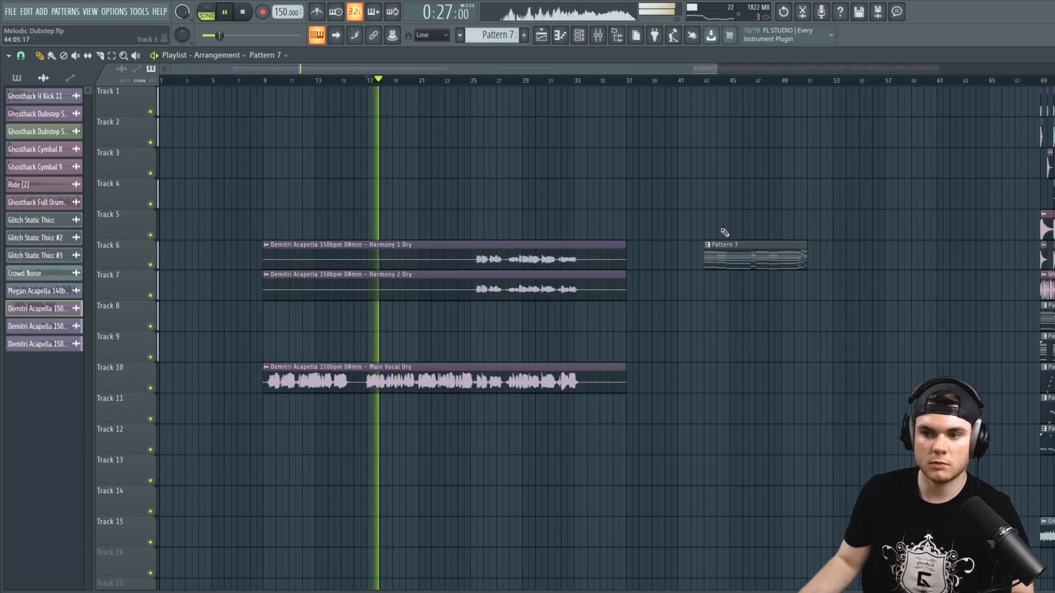
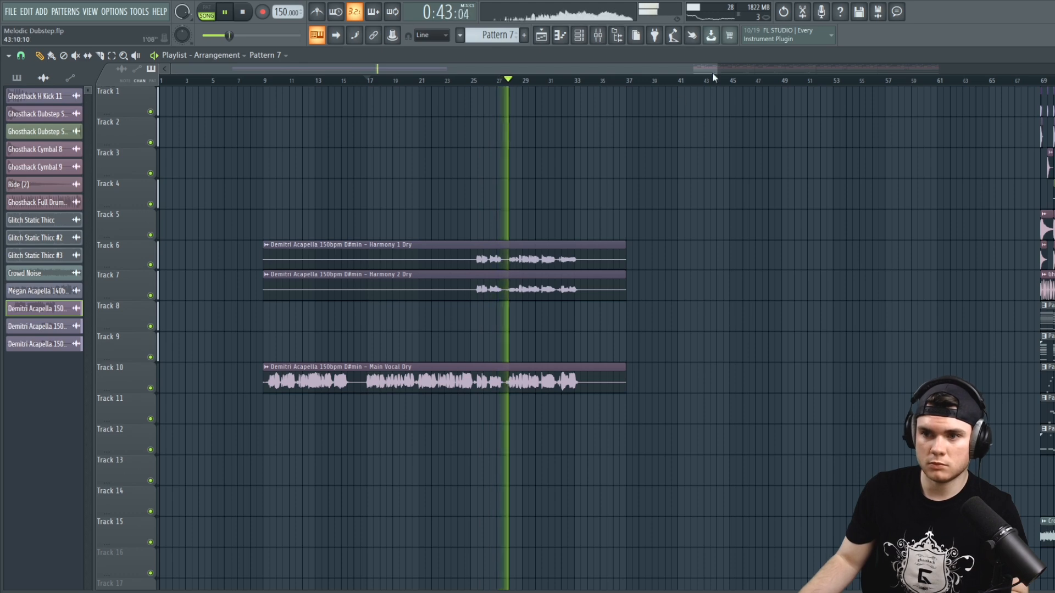
drag(717, 69, 997, 68)
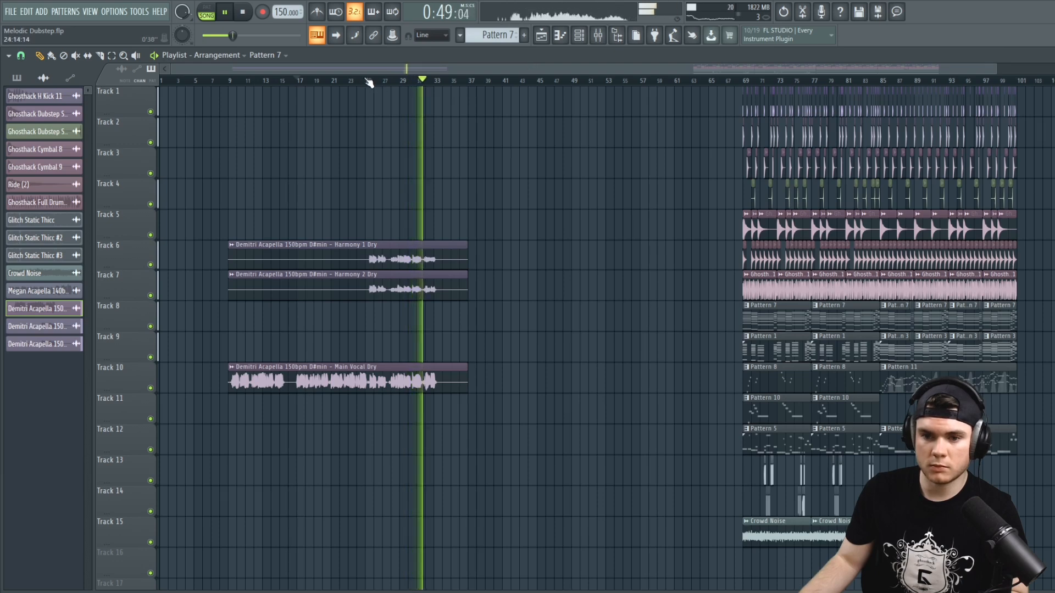
Slice the three Demitri Acapella clips at bar 25, repeat the bar 25 to 33 section through bar 41, and audition the repeat
scroll(368, 80, up, 6)
click(100, 55)
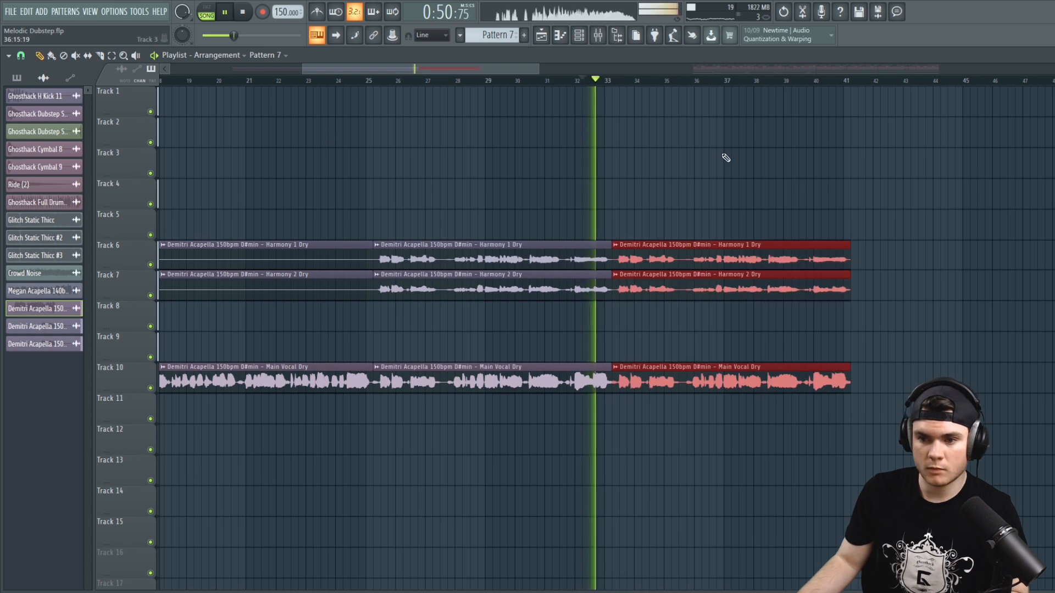
click(726, 158)
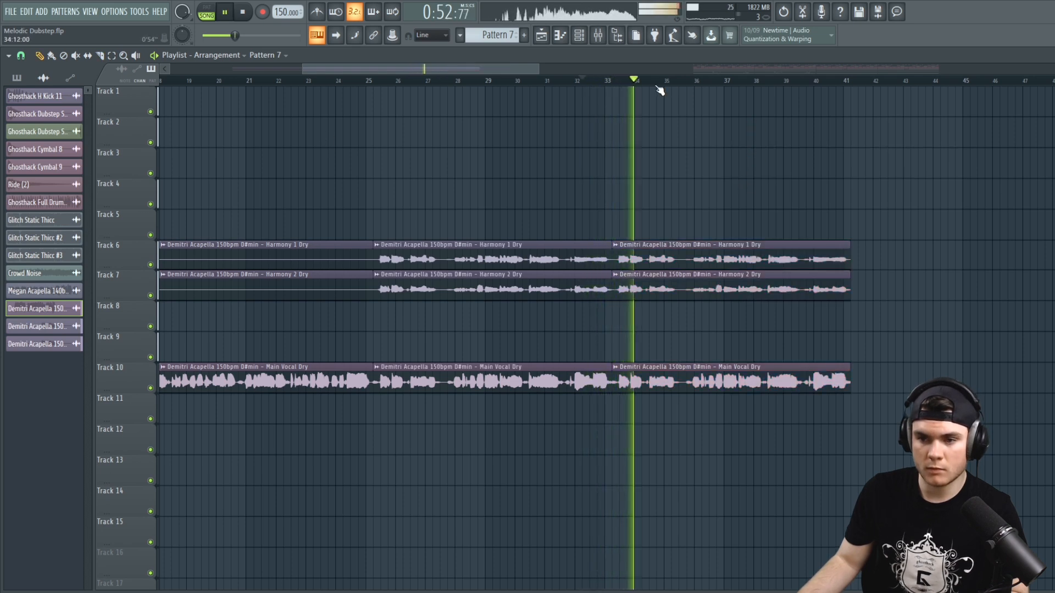
scroll(658, 90, down, 5)
key(space)
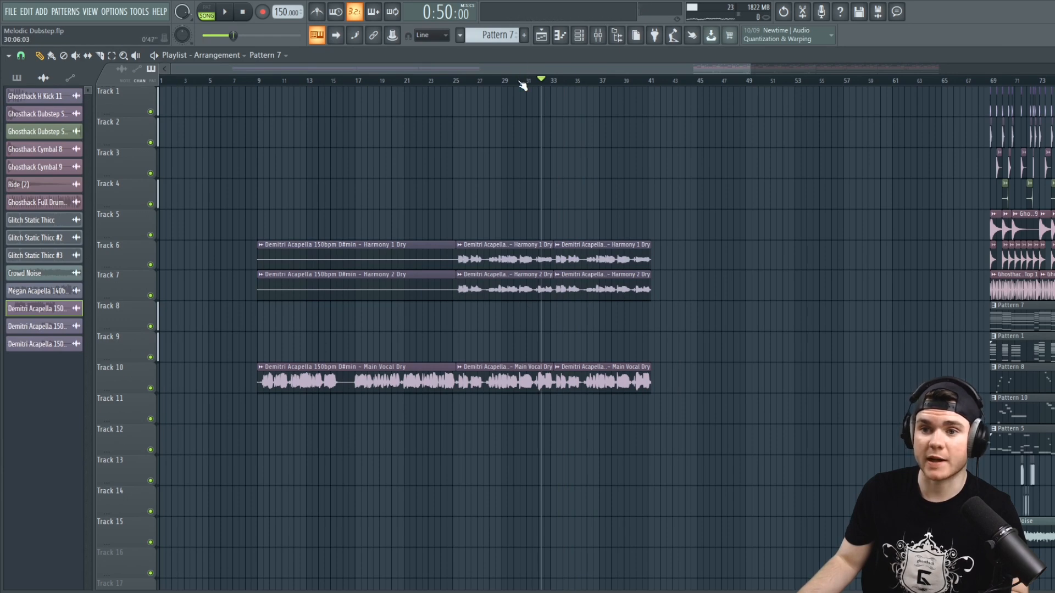
Move the copied drum clips on Tracks 1–4 back to bar 9 so they start with the main vocal, and preview them
scroll(522, 84, down, 2)
scroll(523, 85, down, 1)
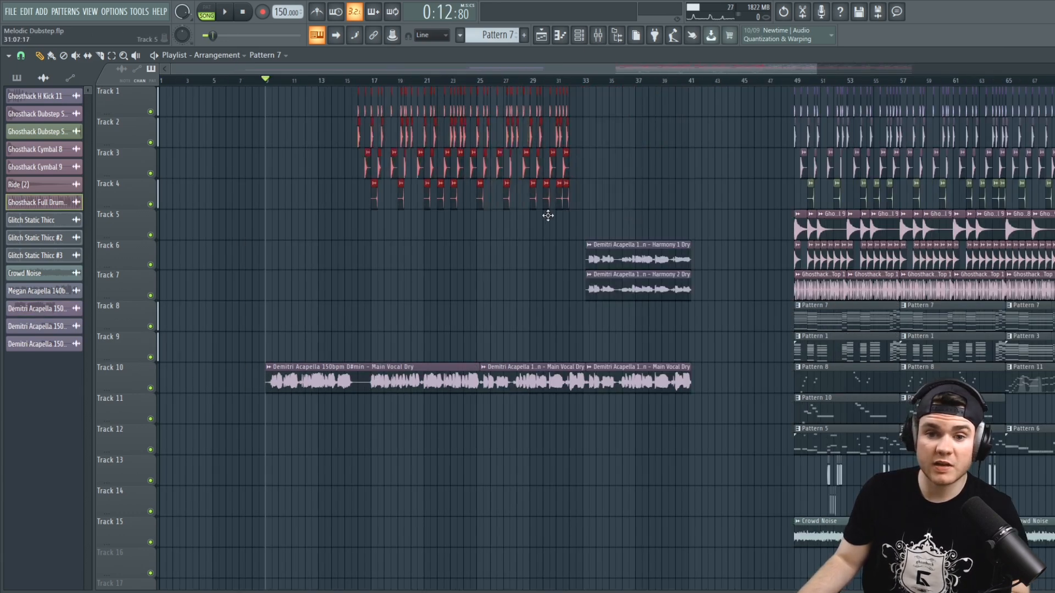
drag(547, 212, 473, 213)
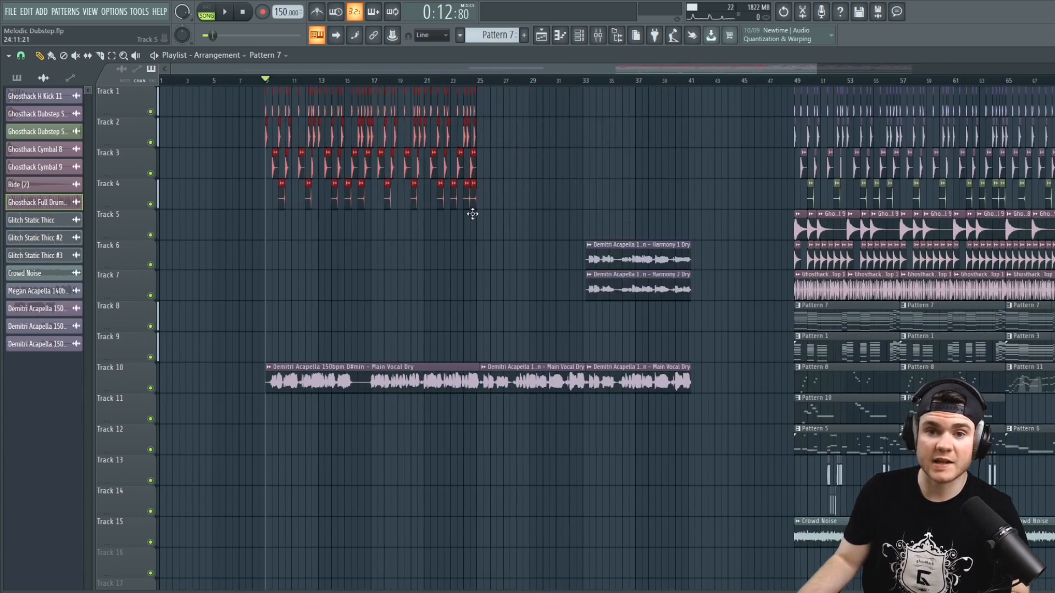
key(space)
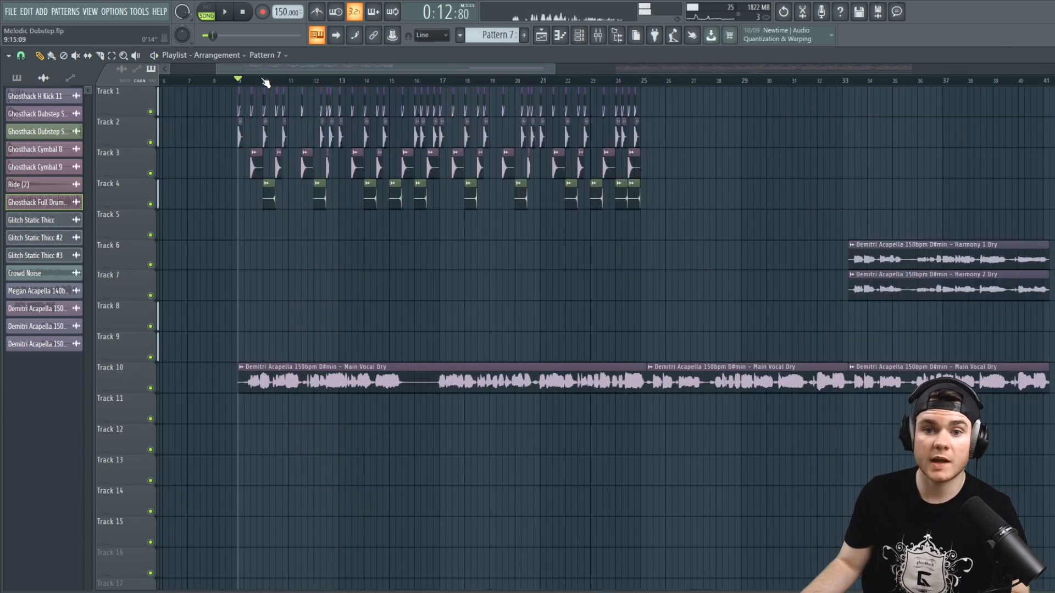
scroll(265, 83, up, 3)
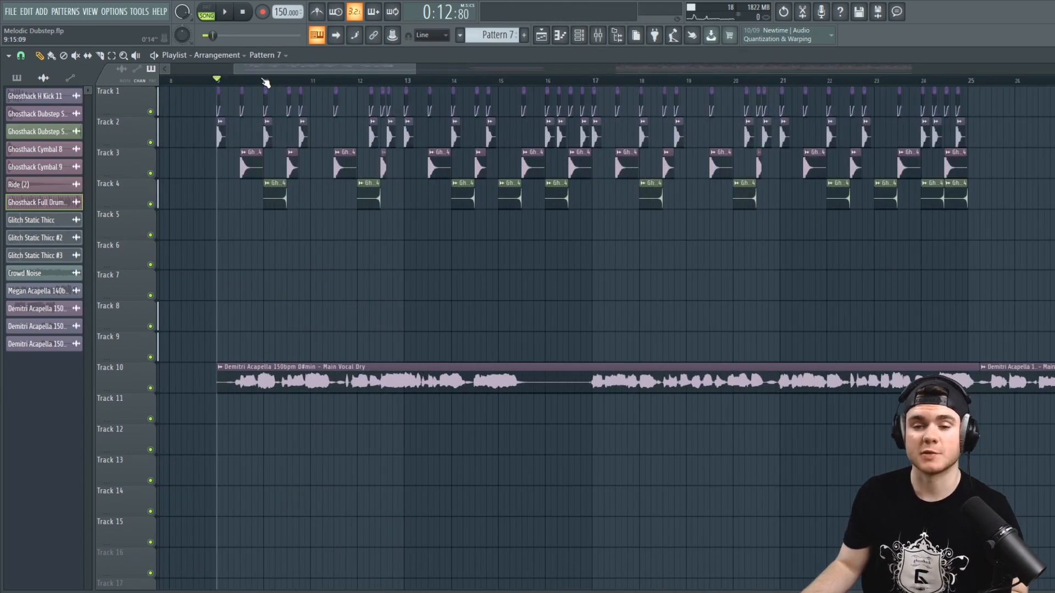
scroll(316, 84, down, 8)
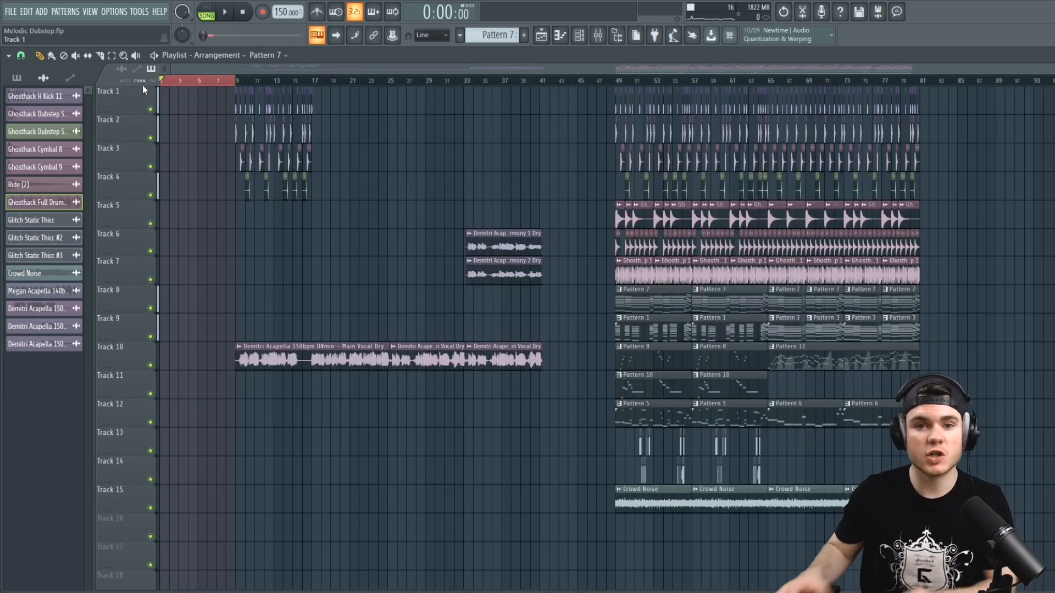
Mark the arrangement spans with time selections: bars 9–25, bars 9–41 and the gap at bars 41–49
drag(235, 81, 389, 82)
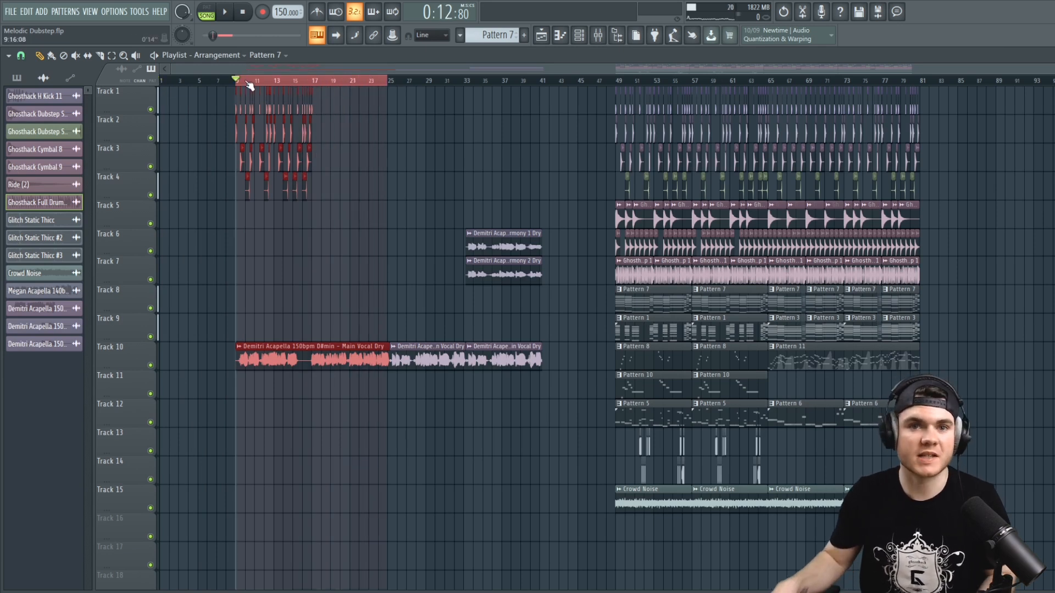
drag(245, 81, 544, 90)
drag(407, 83, 616, 82)
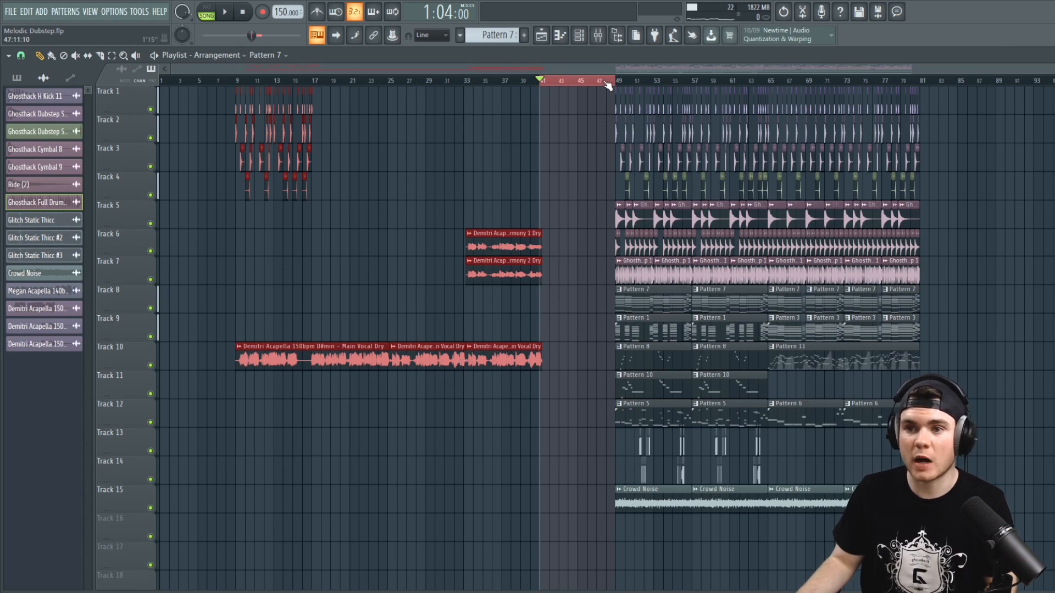
drag(608, 82, 552, 80)
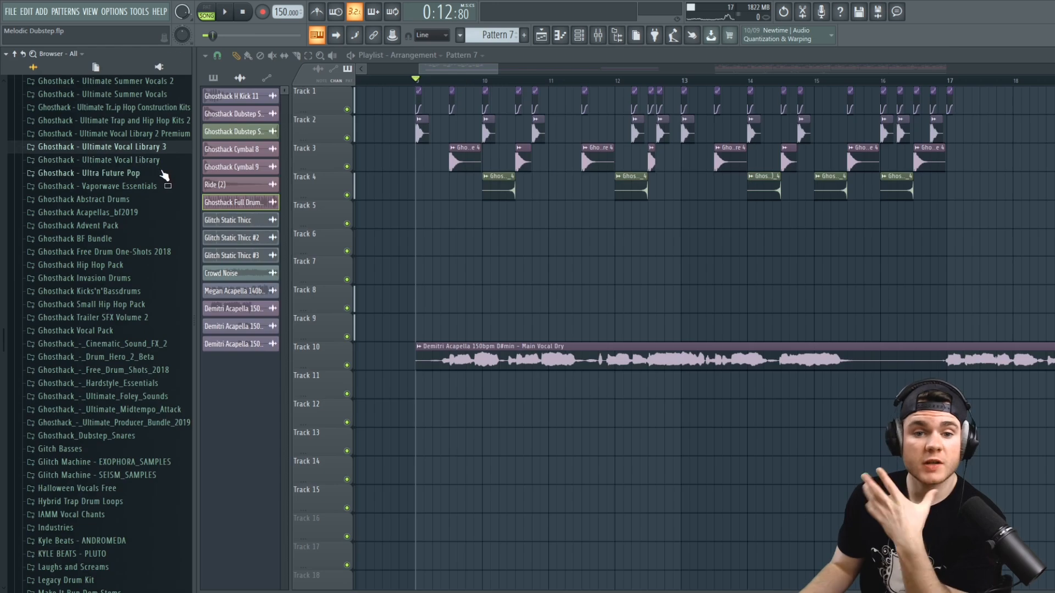
Find the Ghosthack Ultimate Producer Bundle 2020 Part2 samples and open the UPB2020 Exclusive Drums folder
scroll(143, 264, down, 5)
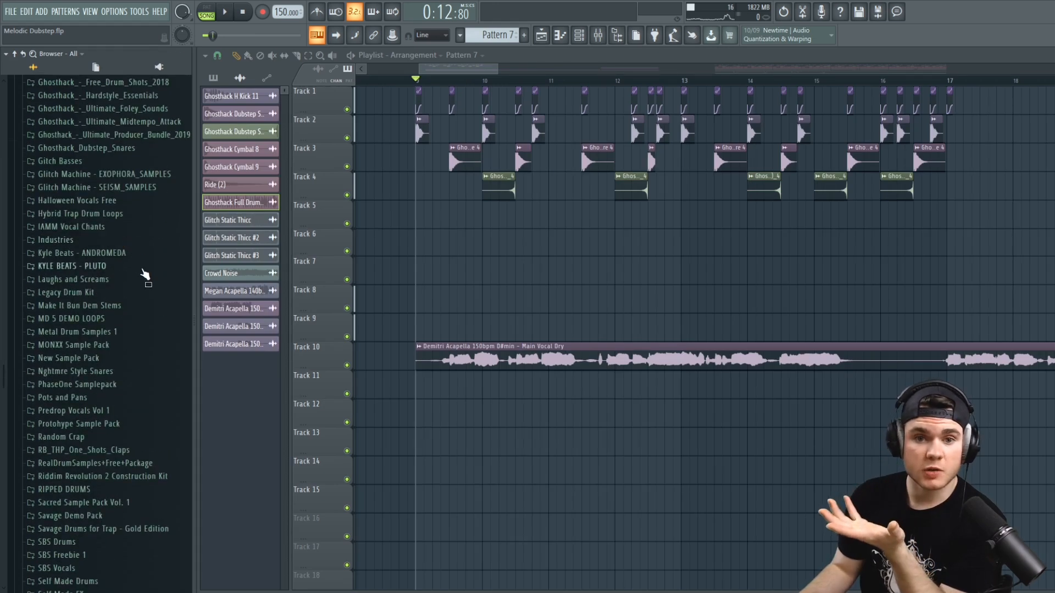
scroll(146, 288, down, 15)
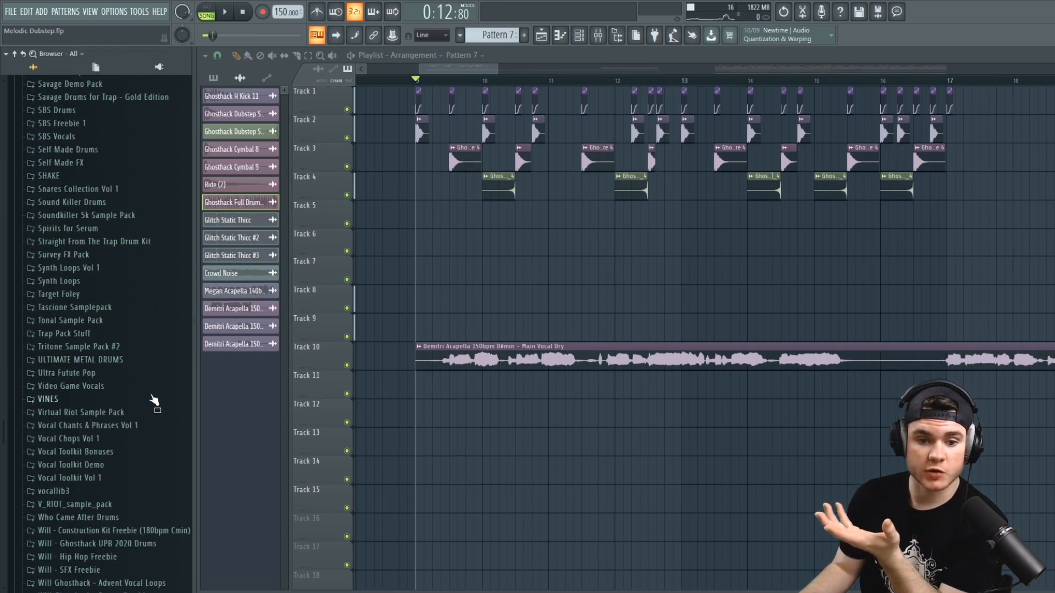
scroll(155, 401, down, 8)
scroll(154, 401, up, 20)
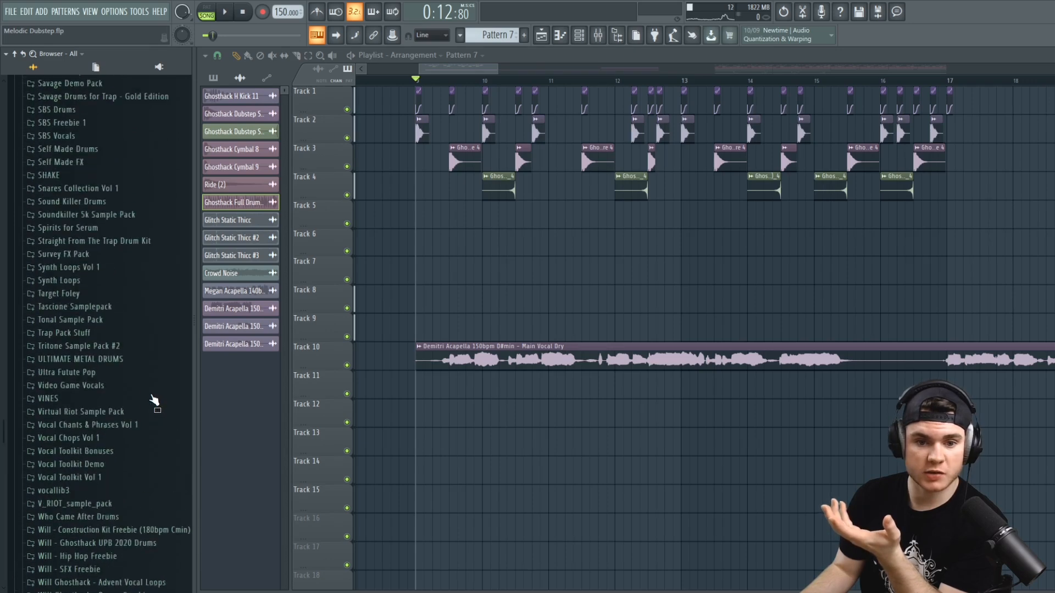
scroll(165, 352, up, 10)
click(176, 303)
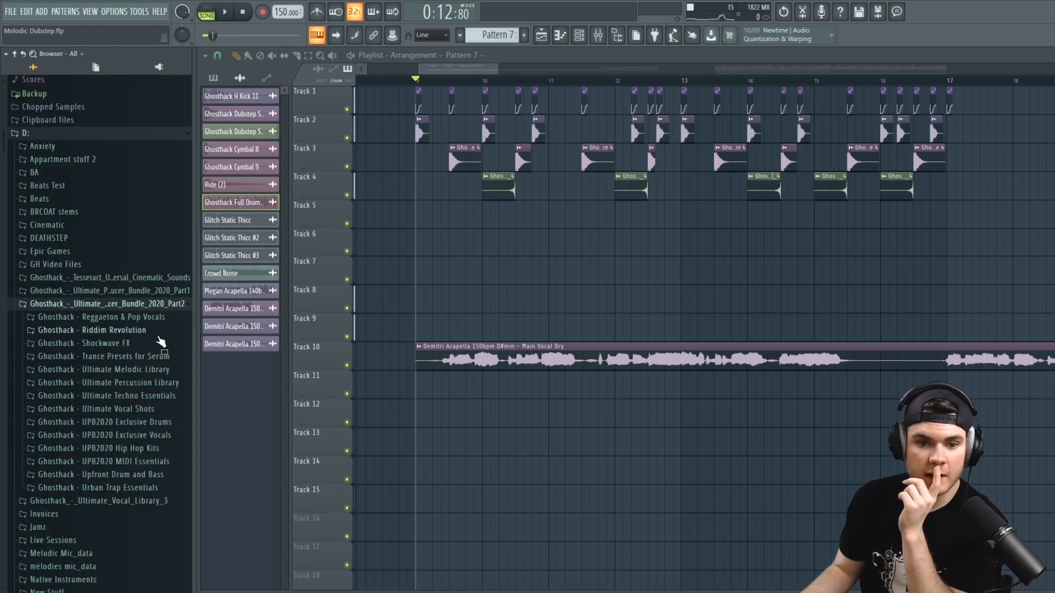
click(175, 422)
scroll(176, 387, up, 7)
scroll(175, 384, down, 4)
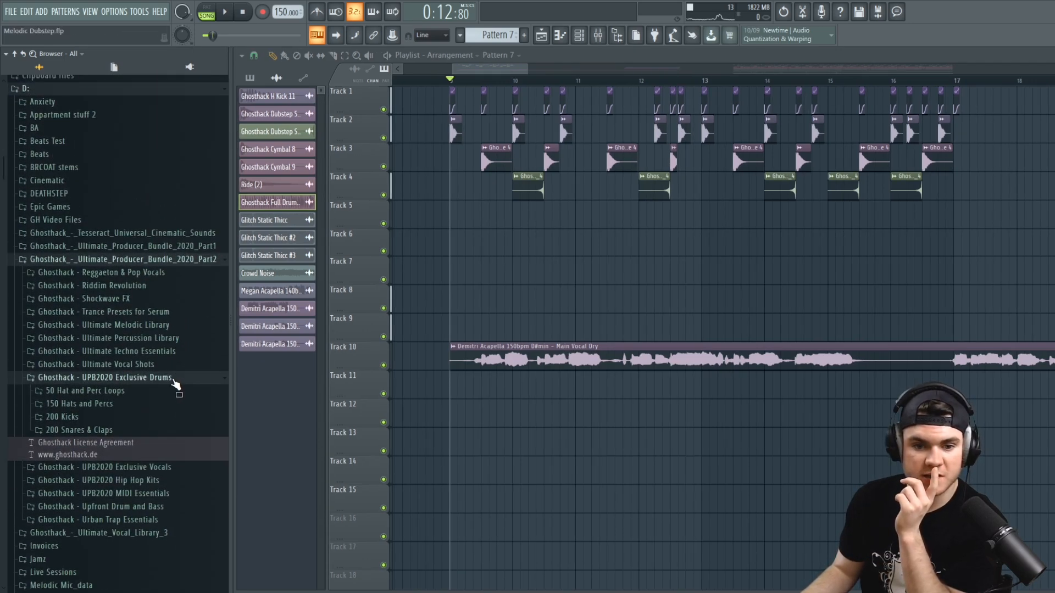
Open the Soft & Small Kicks folder within 200 Kicks
click(62, 390)
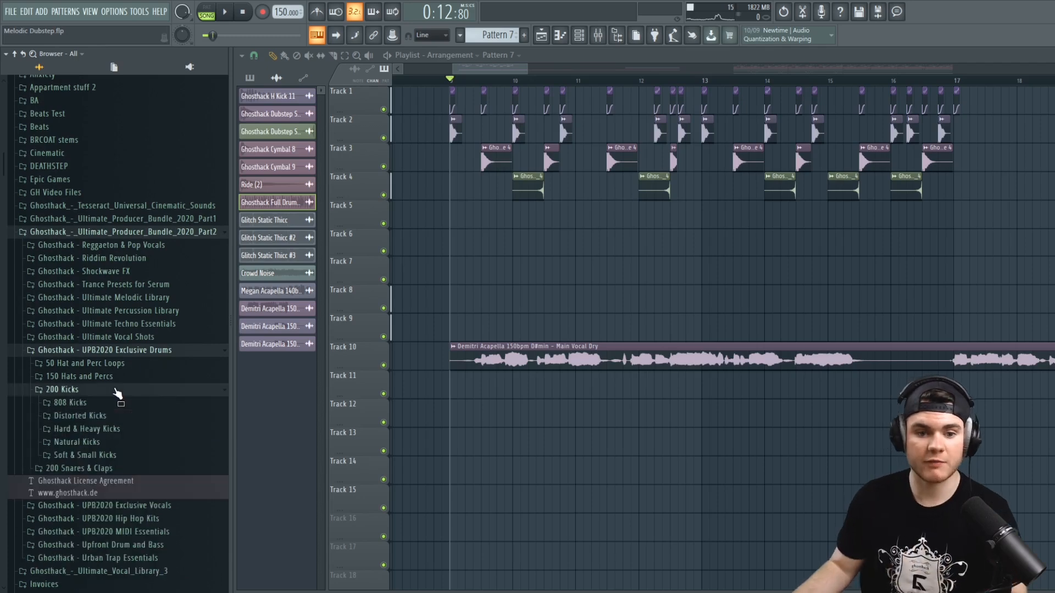
scroll(118, 393, down, 4)
scroll(118, 393, up, 4)
click(127, 453)
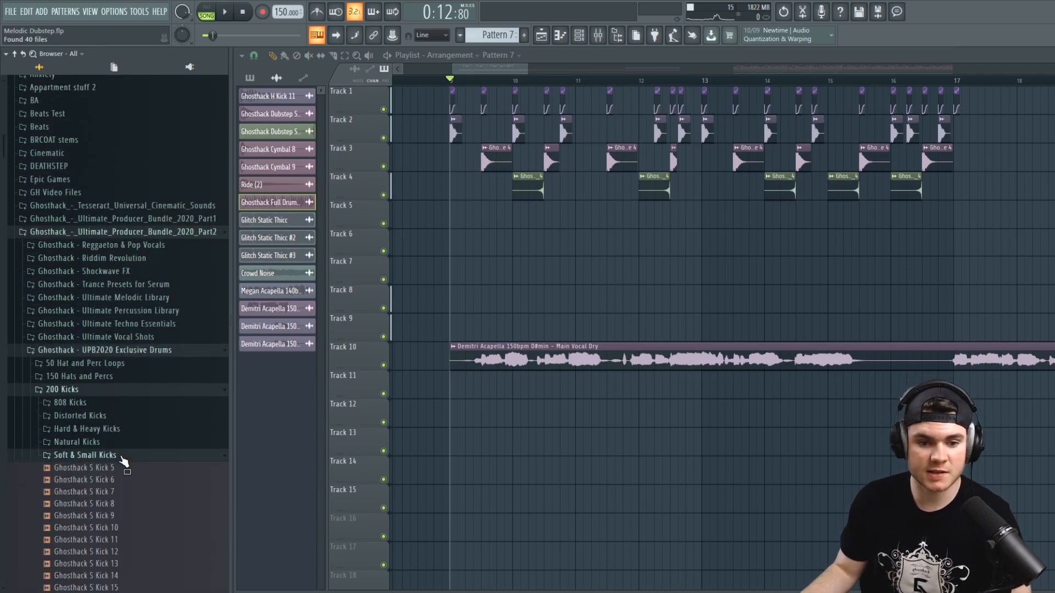
Audition several soft kick samples, including Ghosthack S Kick 1
click(130, 119)
click(128, 110)
click(150, 178)
click(153, 204)
click(156, 240)
click(154, 252)
click(141, 264)
click(137, 277)
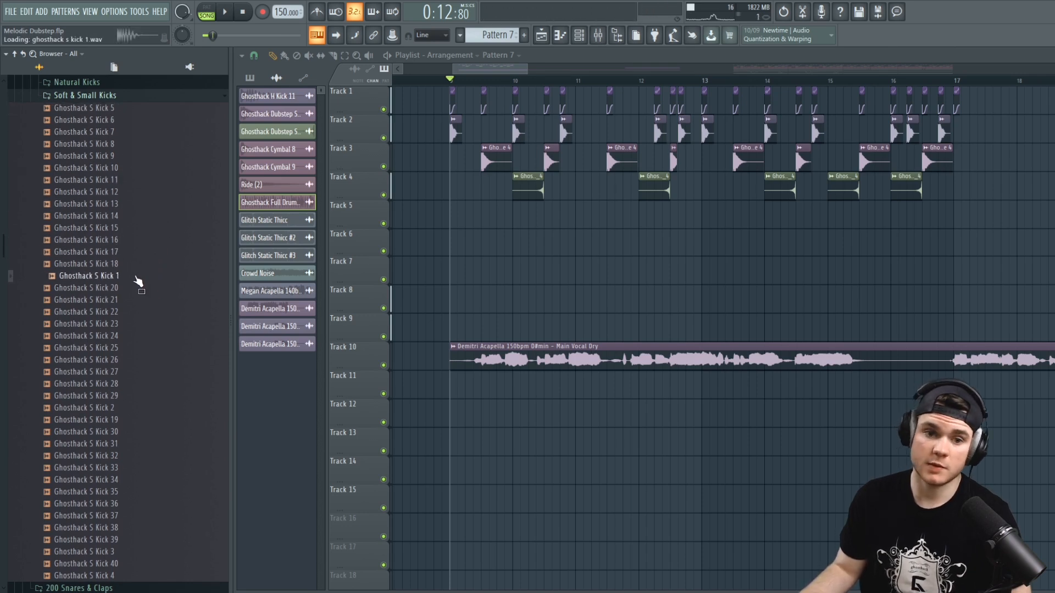
Place Ghosthack S Kick 1 on Track 5 from bar 9, with copies aligned to the existing kick hits on Track 2
drag(132, 283, 467, 216)
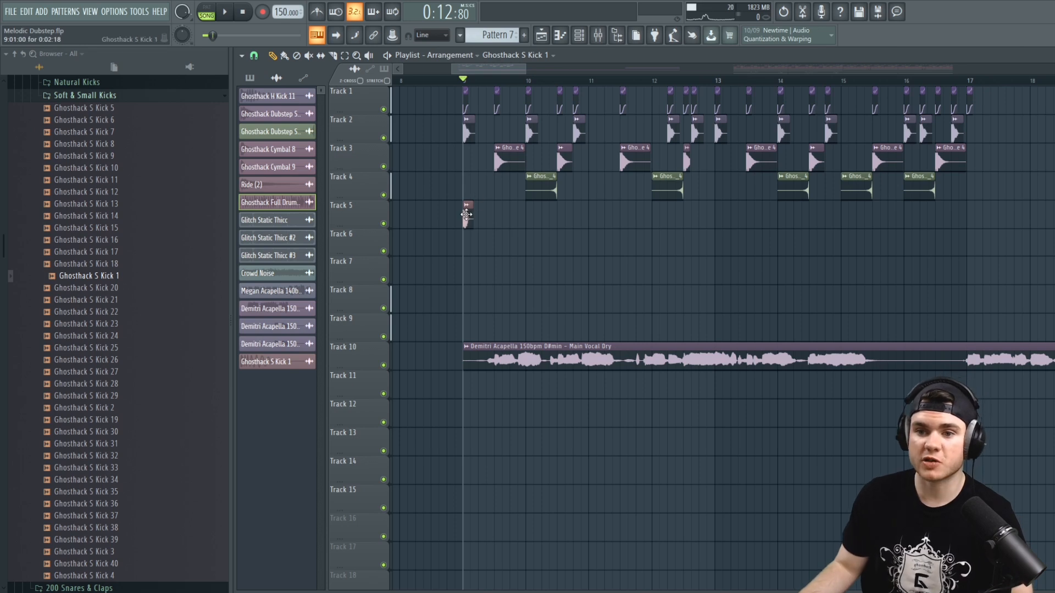
click(528, 216)
click(577, 216)
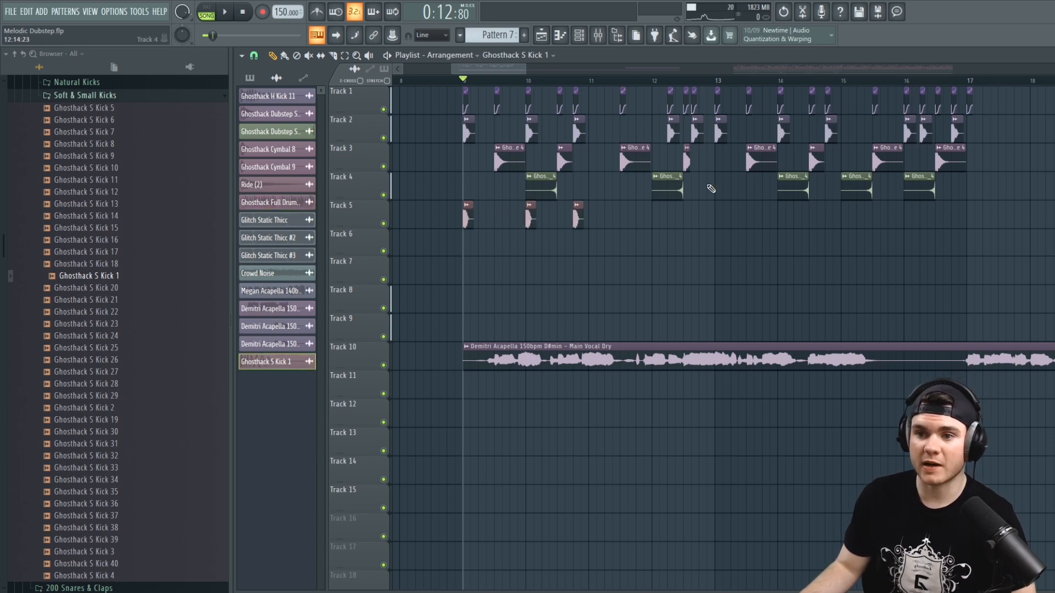
click(672, 216)
click(694, 215)
click(719, 214)
click(779, 215)
click(823, 213)
key(ctrl+z)
Delete the old kick clips from Track 2 in the intro section
right_click(830, 132)
right_click(785, 132)
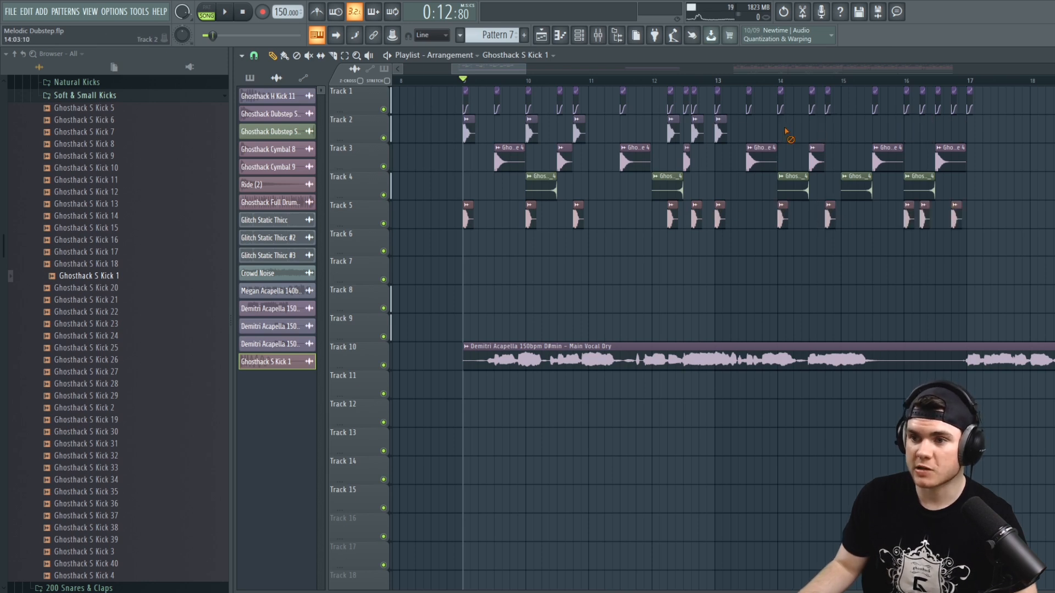
right_click(719, 132)
right_click(695, 132)
right_click(671, 131)
right_click(577, 131)
right_click(529, 132)
right_click(466, 132)
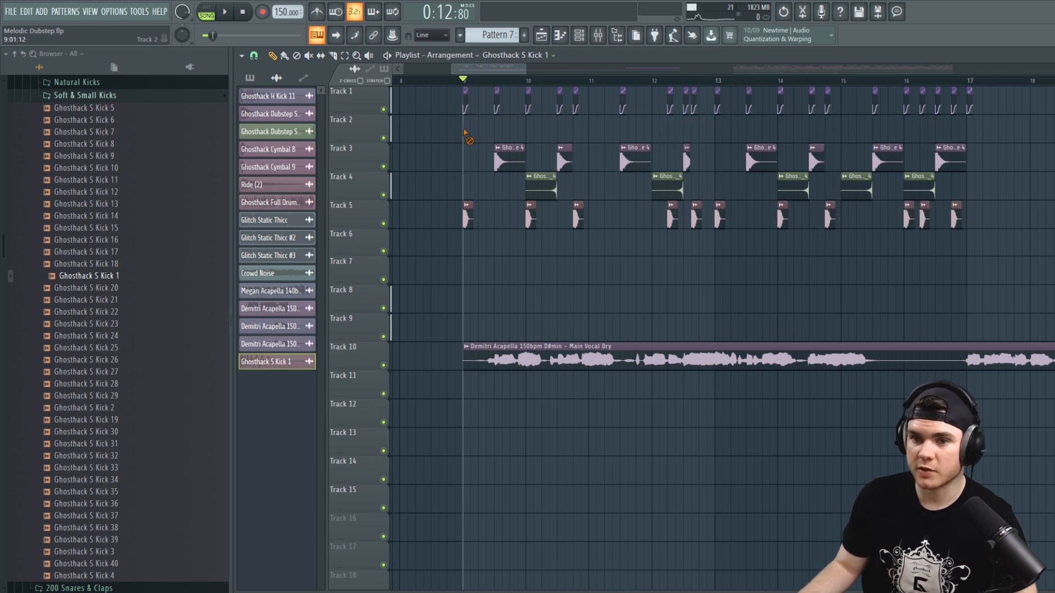
Move all the new soft kick clips from Track 5 up to Track 2 and play the section
drag(1011, 242, 446, 220)
key(space)
key(shift+Up)
key(shift+Up)
key(shift+Up)
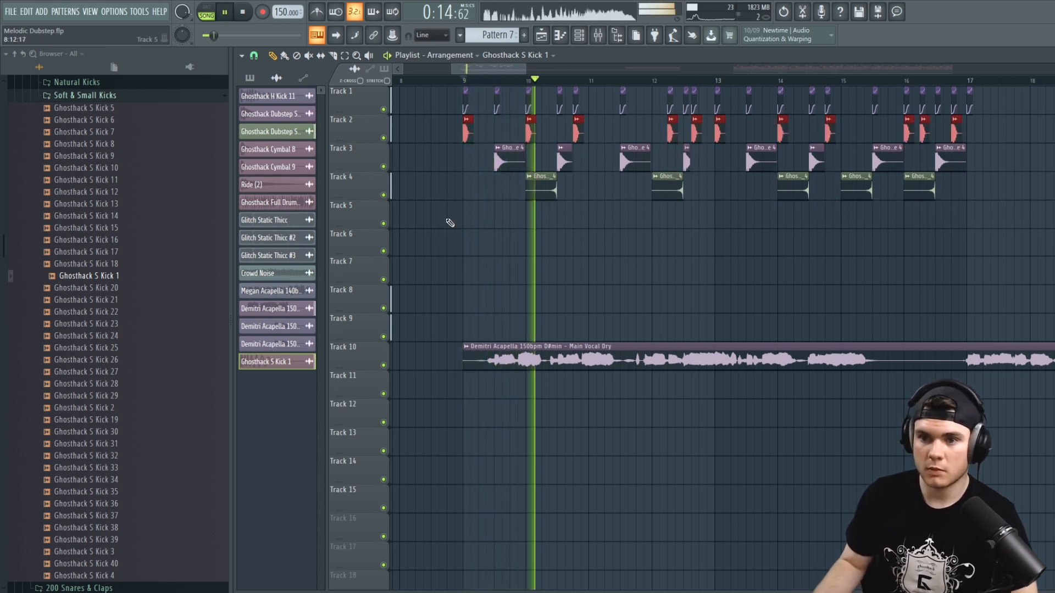
click(777, 263)
right_click(783, 270)
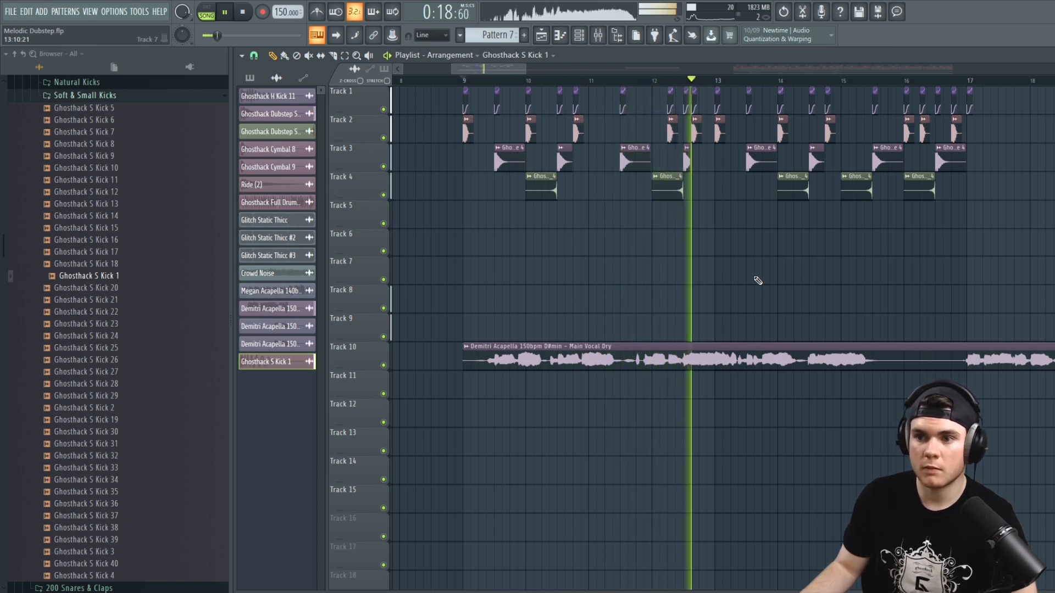
key(space)
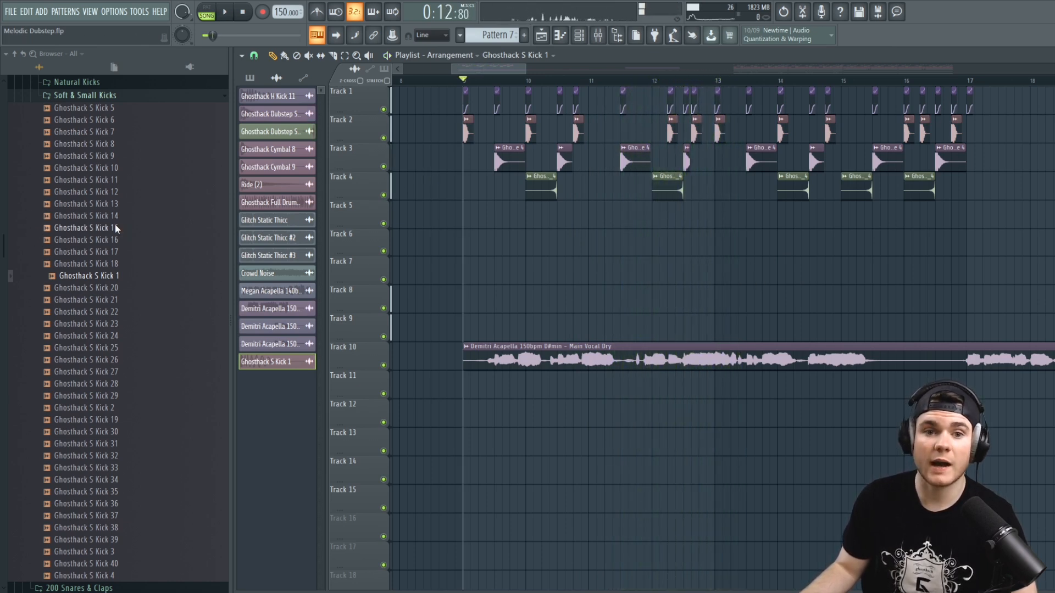
Audition samples in 200 Snares & Claps and place Ghosthack Unique Snare 29 on Track 5 at the first snare hit
scroll(110, 233, up, 4)
click(98, 241)
click(99, 253)
click(140, 337)
drag(142, 344, 502, 217)
Repeat the new snare on Track 5 at the existing snare hits and delete the old snare clips from Track 3
key(space)
right_click(502, 167)
click(497, 213)
click(559, 213)
right_click(561, 164)
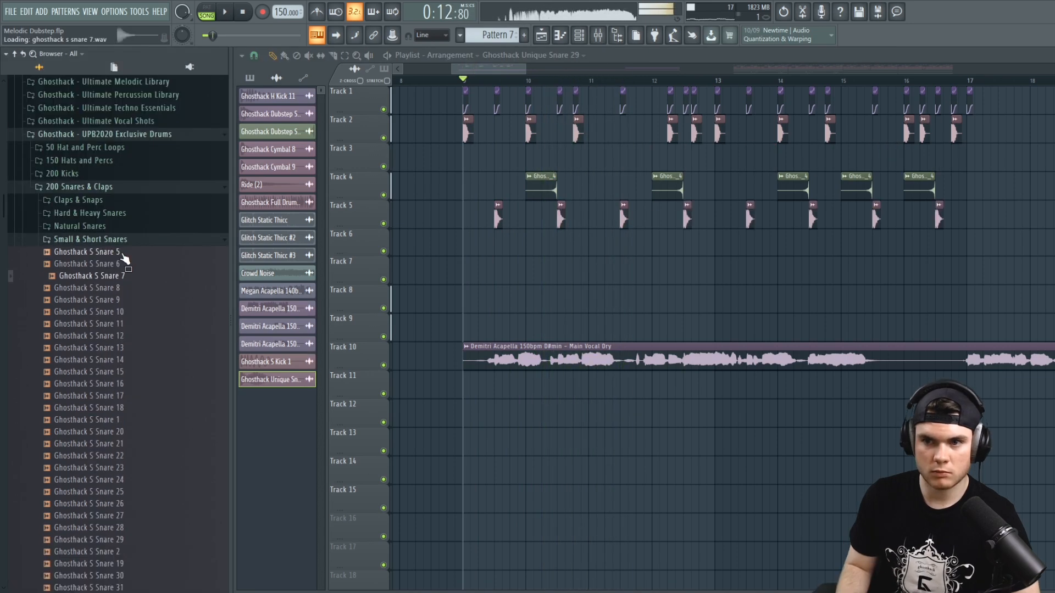
Use Ghosthack S Snare 7 for the Track 5 snare hits, then lower the wet level and raise the low cut in its Fruity Reeverb 2
drag(124, 258, 498, 217)
key(space)
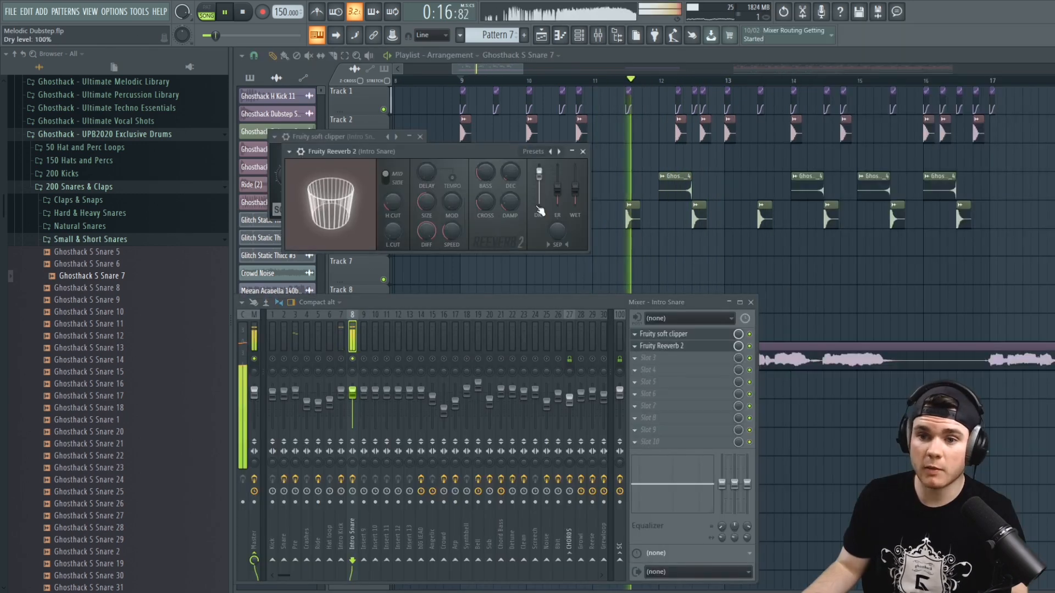
drag(582, 189, 581, 197)
drag(401, 233, 401, 204)
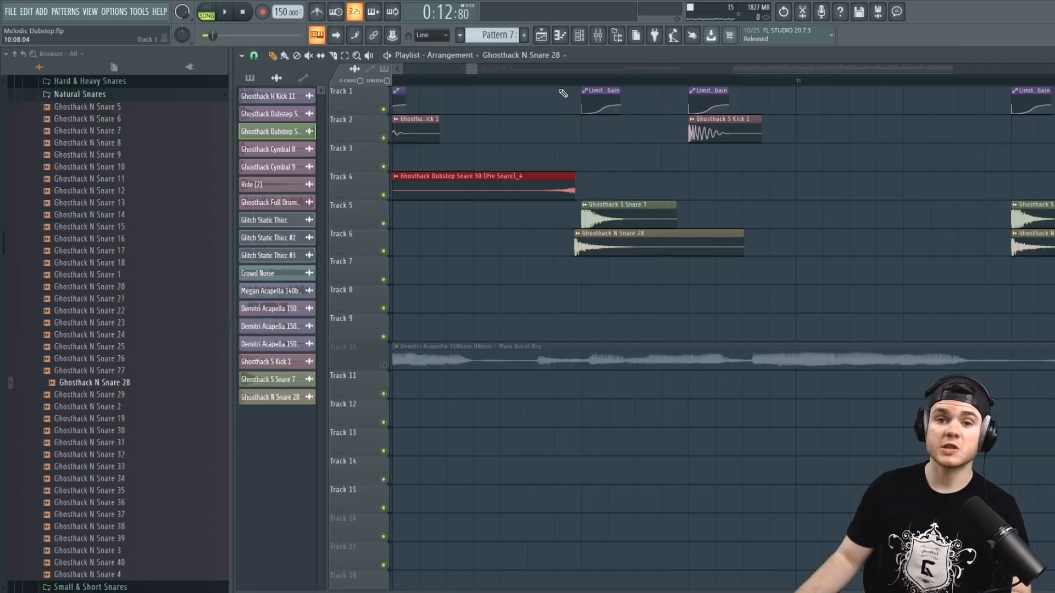
Examine the sample settings of Ghosthack N Snare 28 and its alignment with Ghosthack S Snare 7 on Tracks 5 and 6
double_click(587, 246)
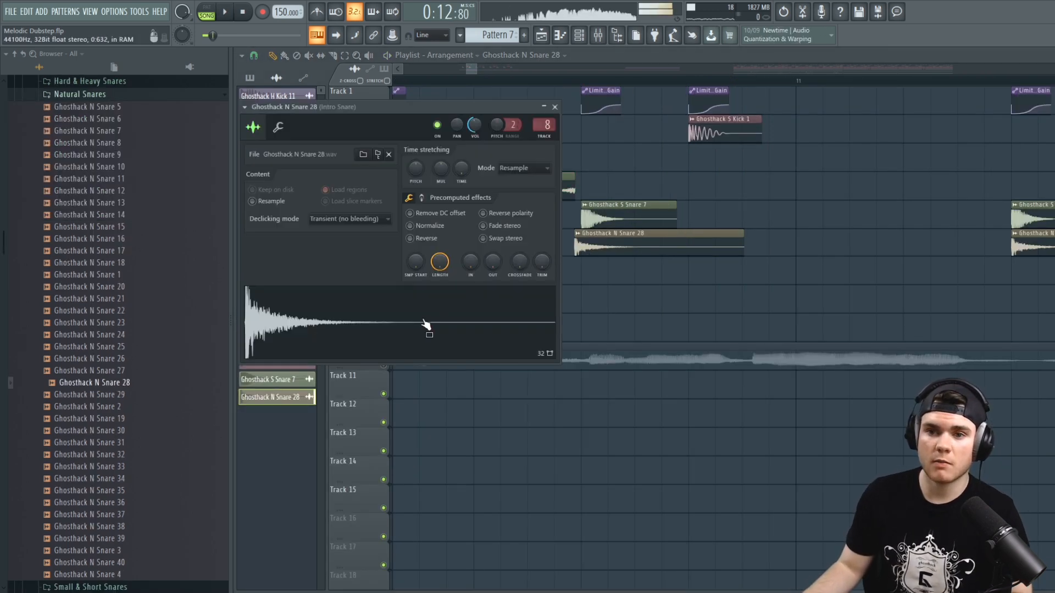
click(554, 106)
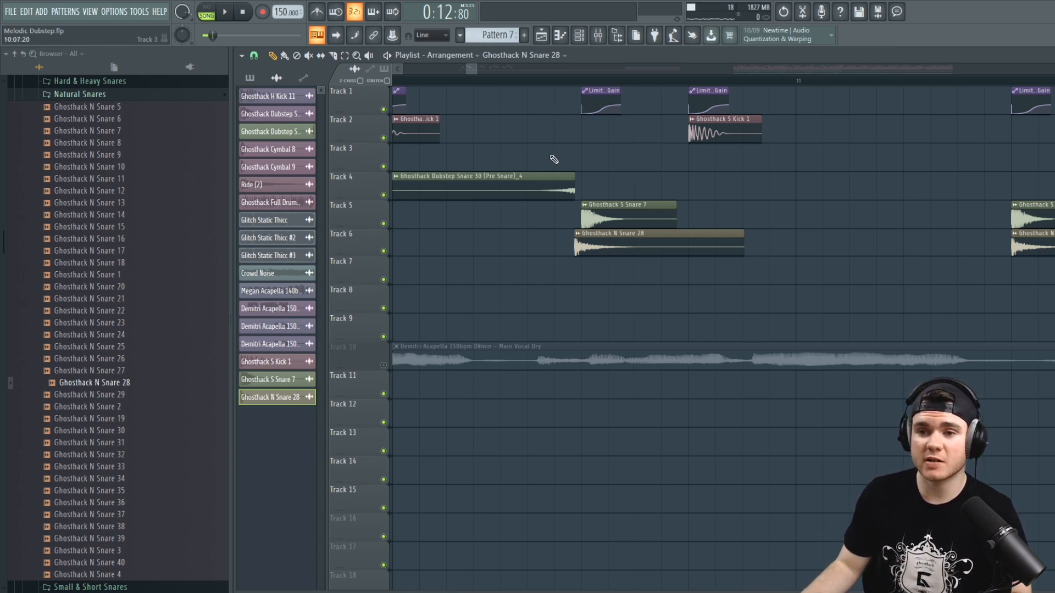
scroll(572, 83, up, 5)
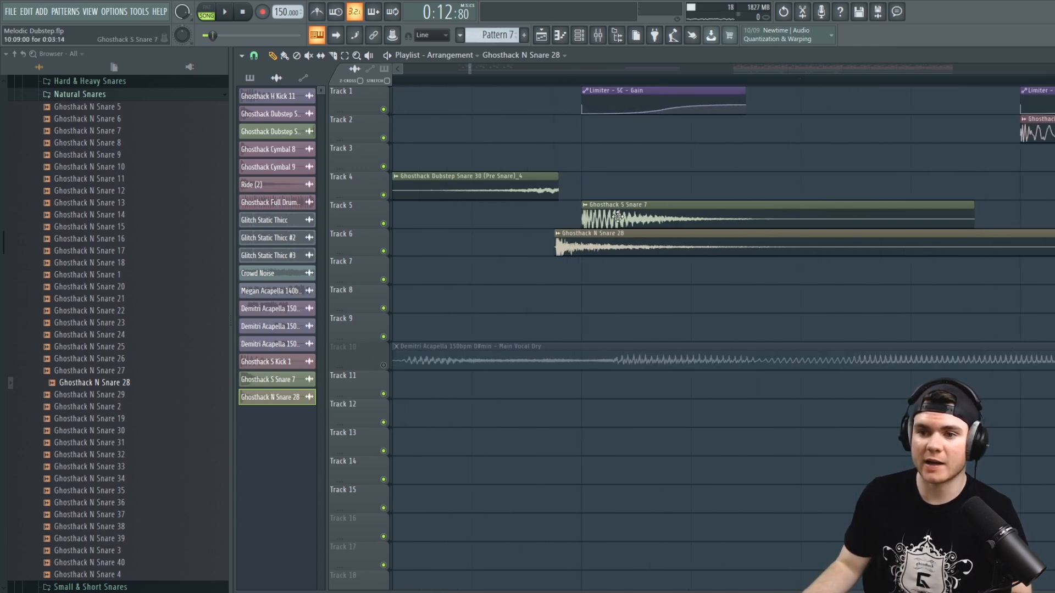
key(space)
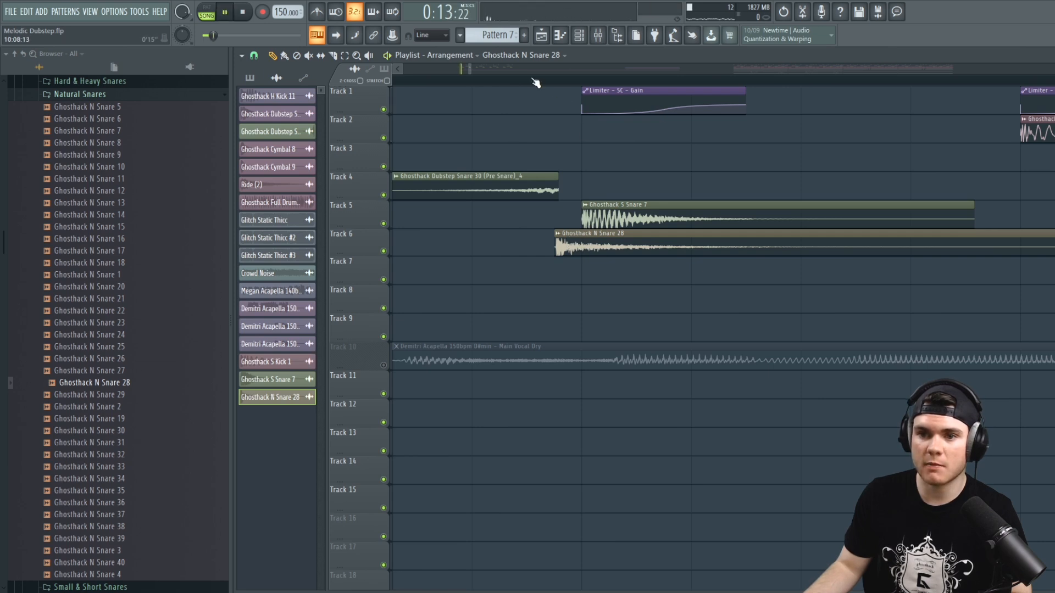
key(space)
Play from within bar 10 to hear the pre-snare on Track 4 lead into the layered snares
scroll(543, 86, down, 2)
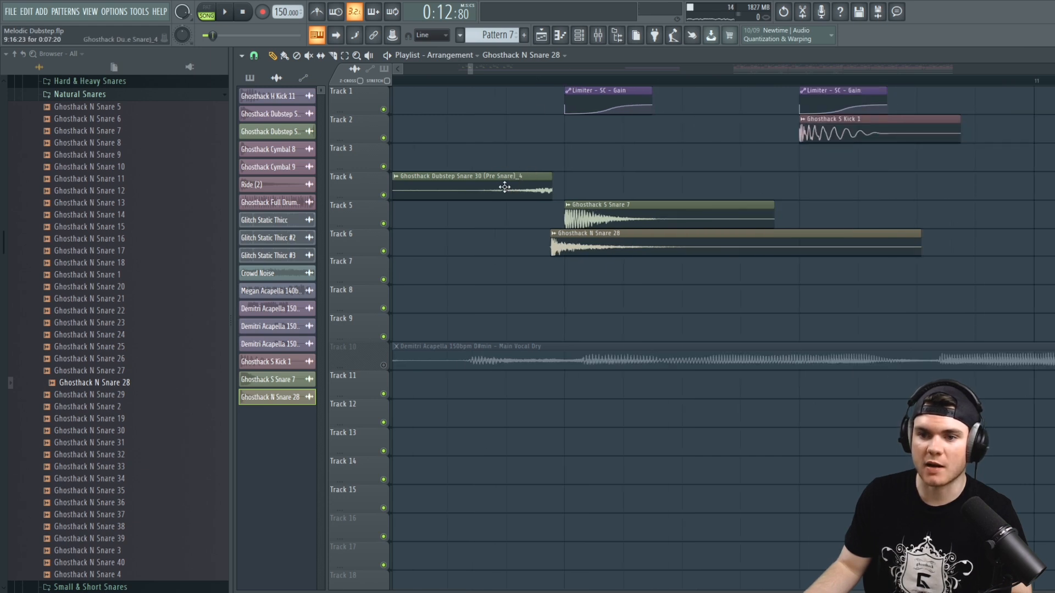
scroll(548, 81, down, 3)
click(486, 80)
key(space)
scroll(497, 85, down, 3)
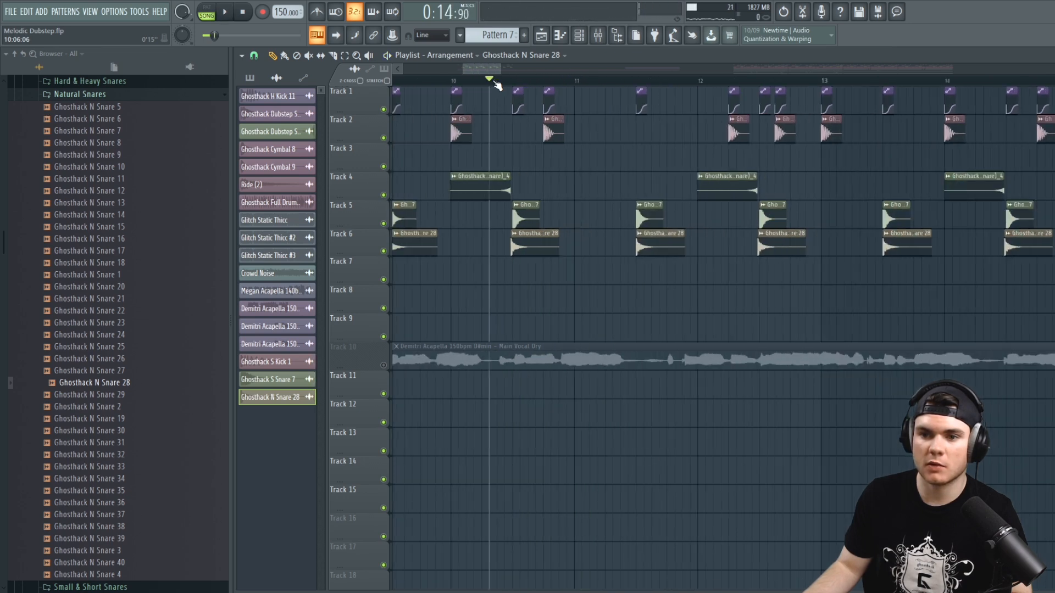
Examine the first layered snare hit in bar 9 up close and play it from its start
drag(475, 72, 470, 73)
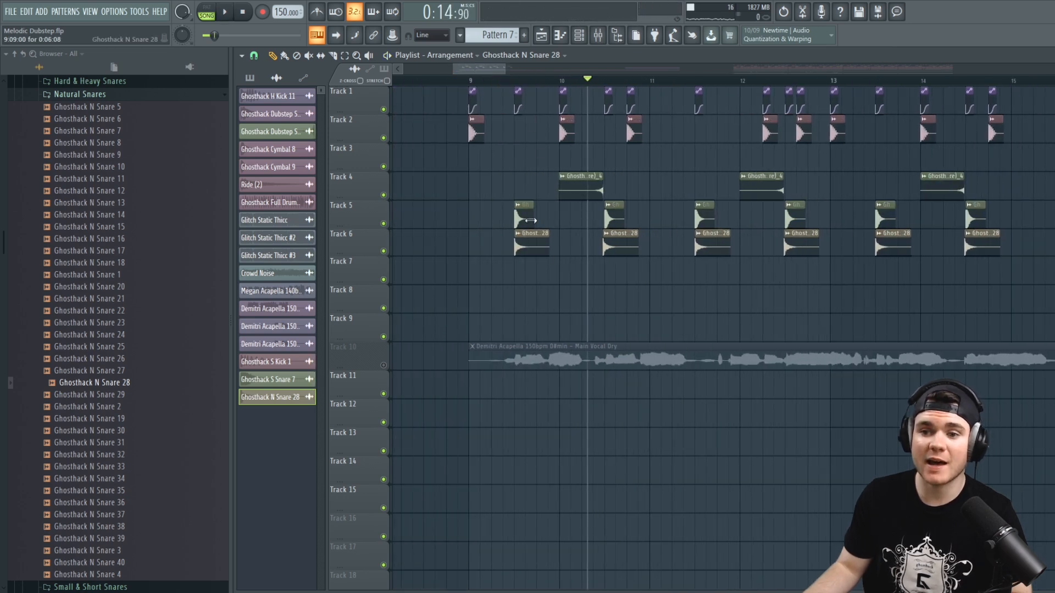
scroll(516, 83, up, 6)
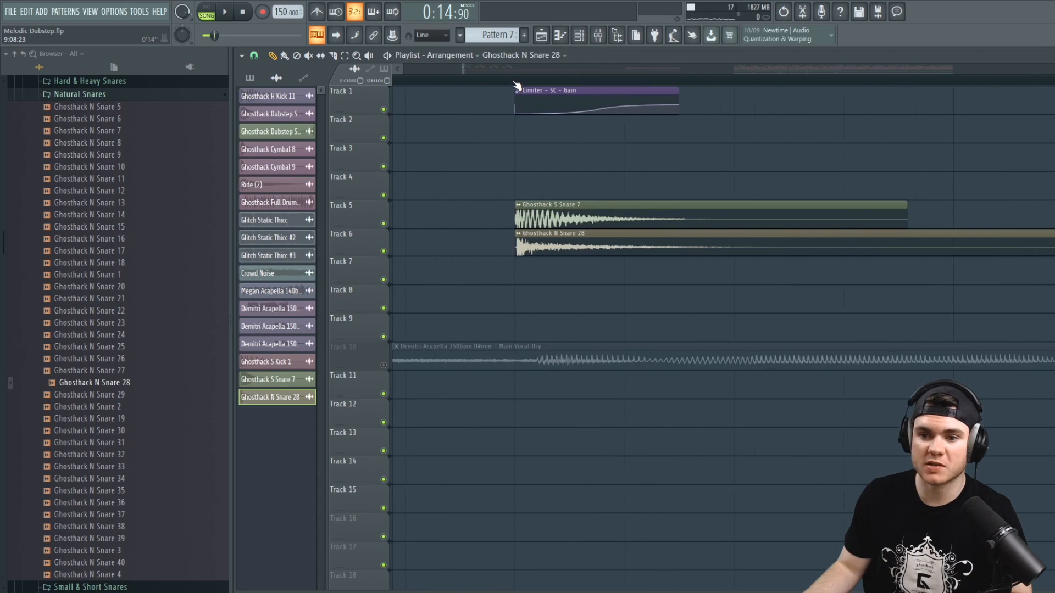
click(517, 80)
key(space)
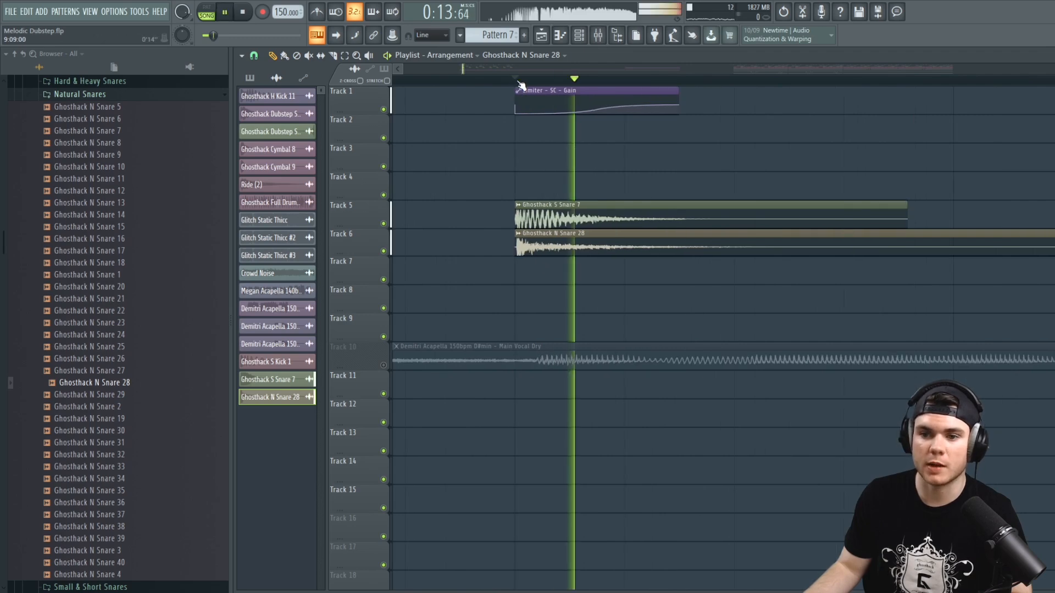
Play the intro drums from the first layered snare hit in bar 9 and unmute the main vocal on Track 10
click(385, 252)
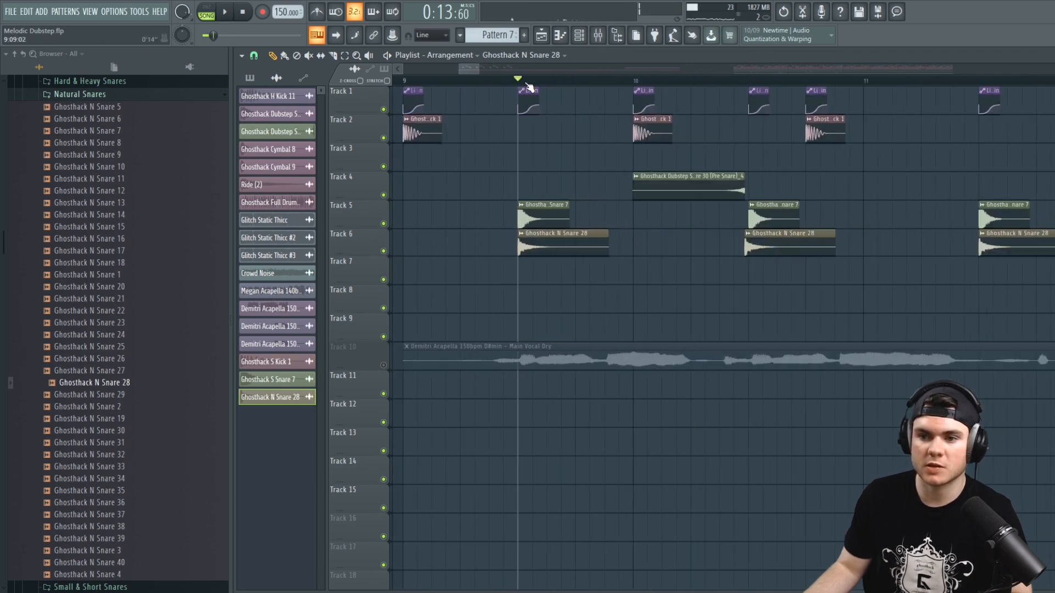
scroll(526, 85, down, 3)
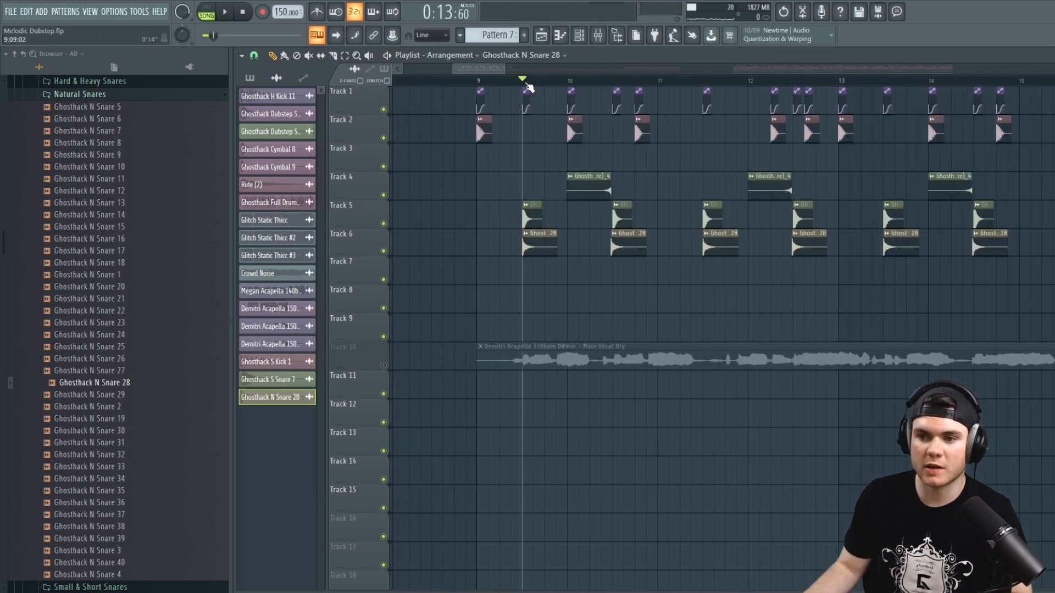
drag(501, 70, 505, 70)
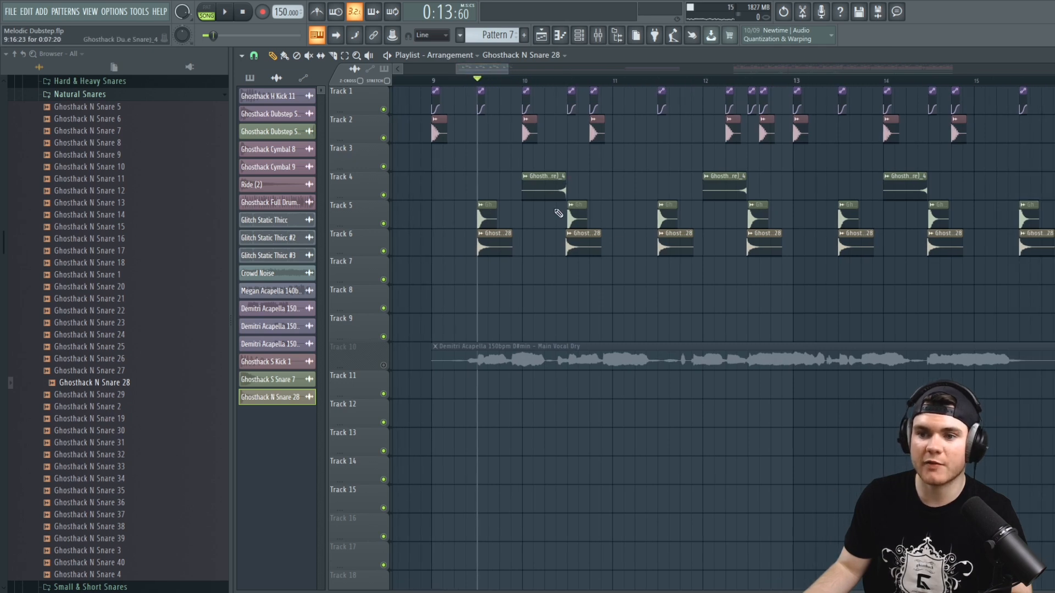
key(space)
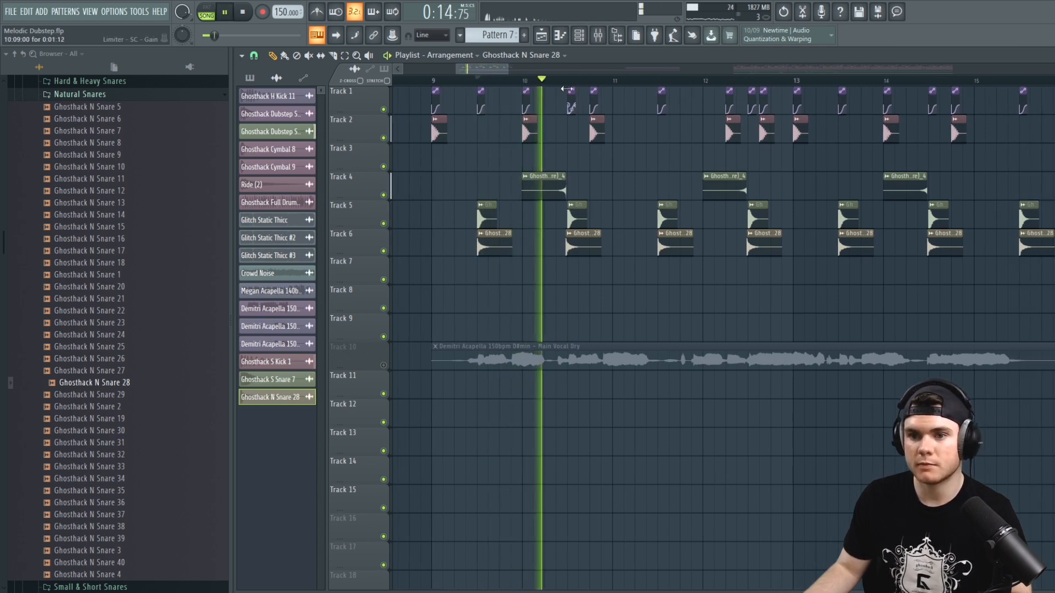
scroll(566, 89, down, 3)
key(space)
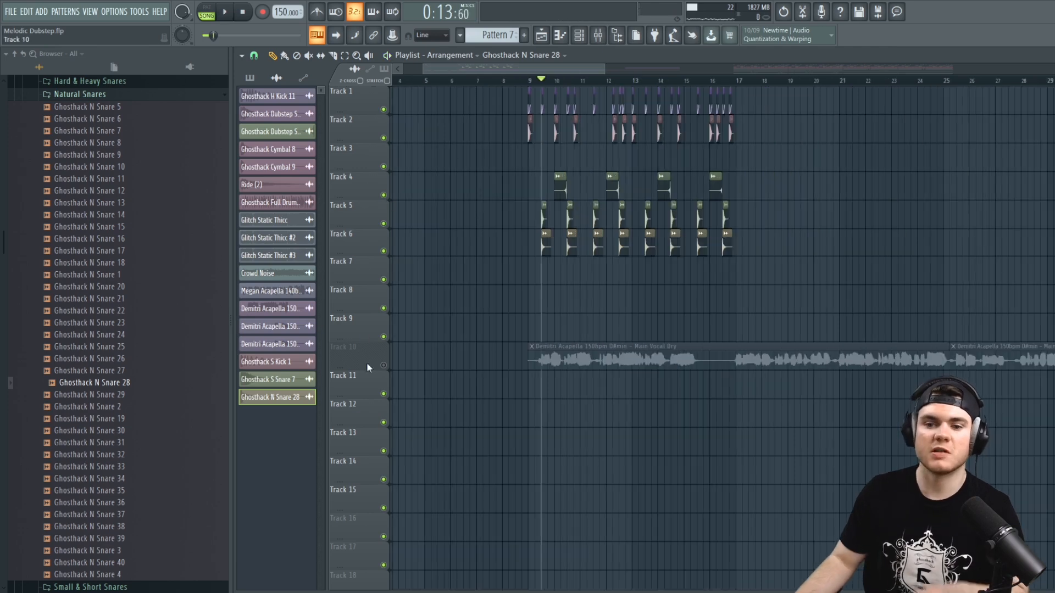
click(384, 366)
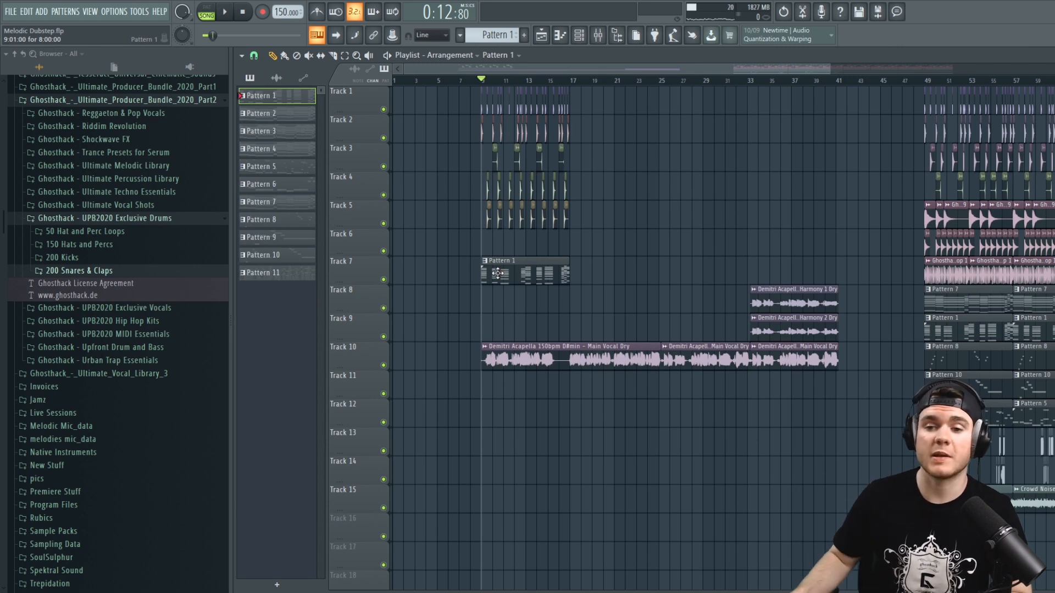
Make the Pattern 1 clip on Track 7 a unique pattern
click(486, 261)
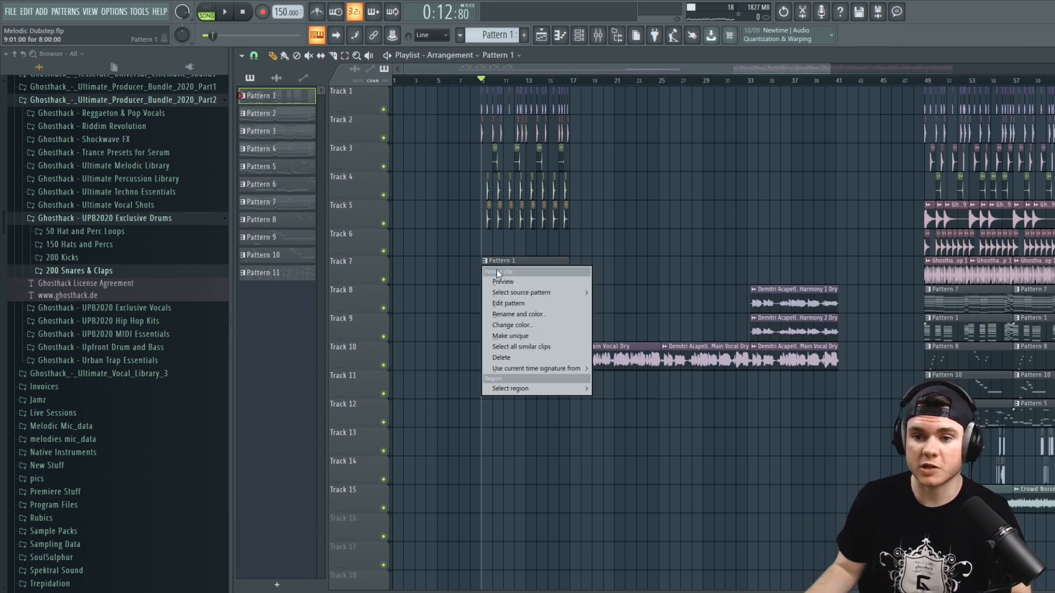
click(501, 283)
click(487, 261)
click(529, 336)
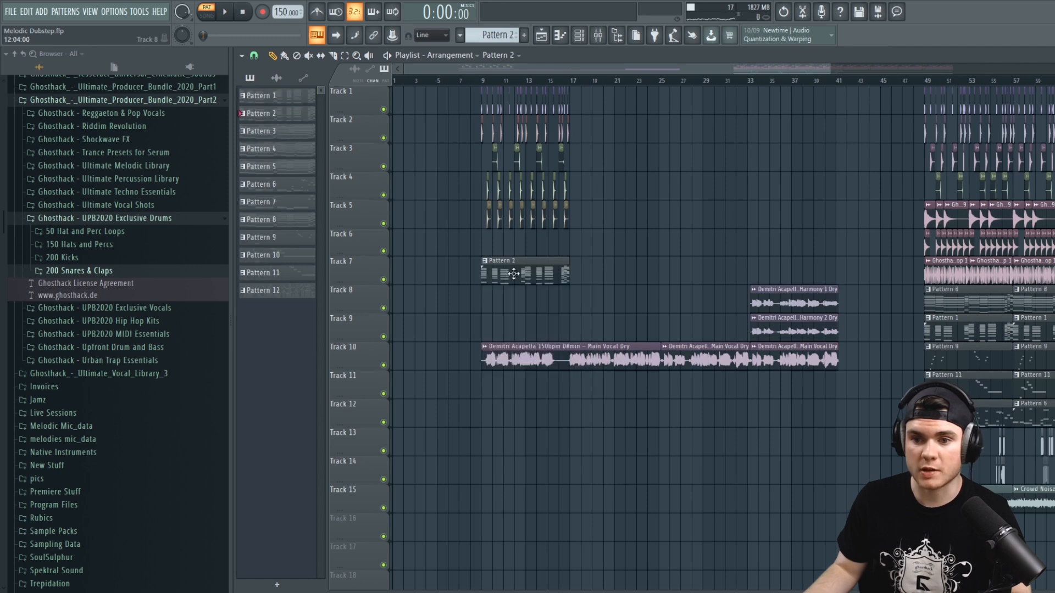
Add an Addictive Keys instrument to the unique pattern's channel rack and dismiss the plugin's installation notice
double_click(511, 269)
key(F7)
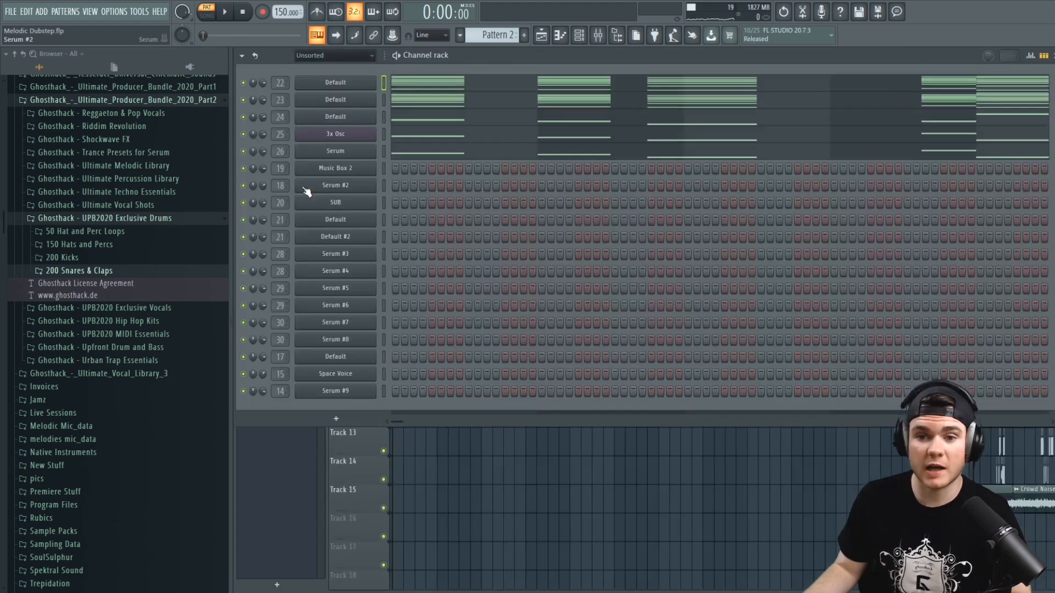
click(337, 419)
click(387, 123)
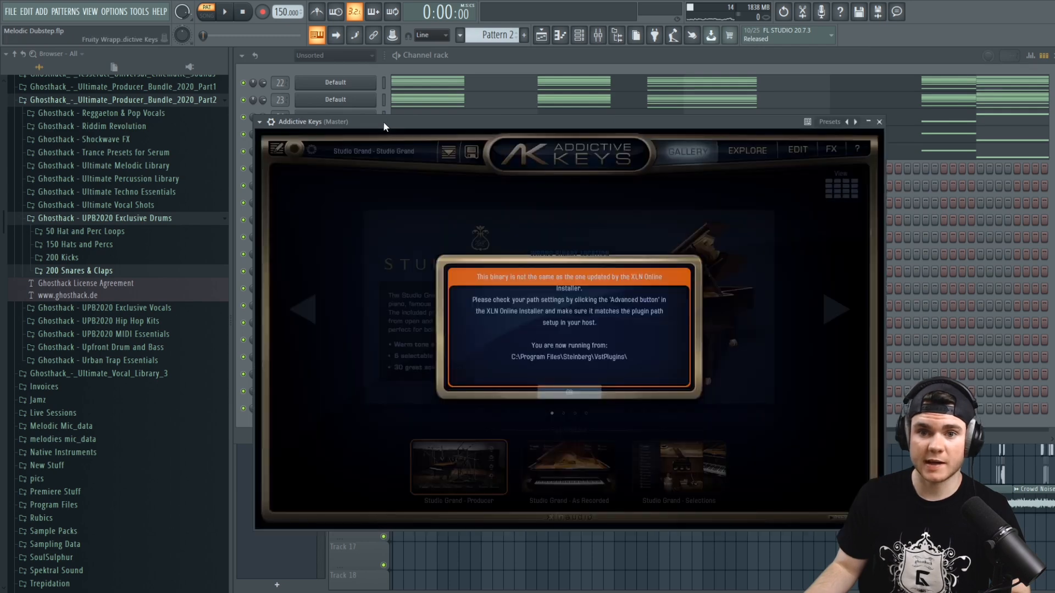
drag(384, 122, 364, 55)
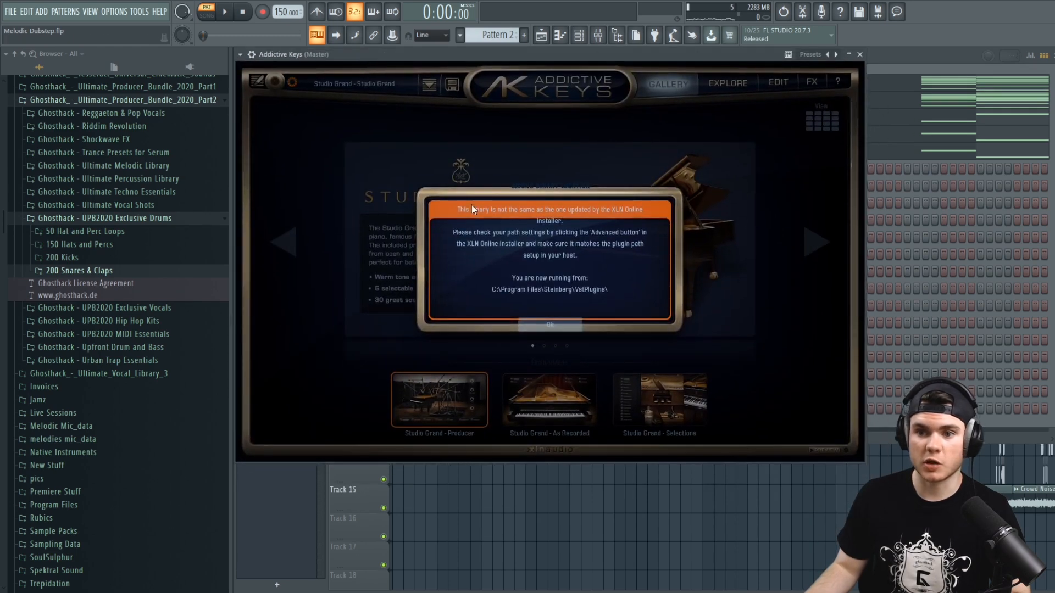
click(553, 326)
Load the Indie Preacher D preset from the Studio Grand - Selections set in Addictive Keys and audition it
click(642, 405)
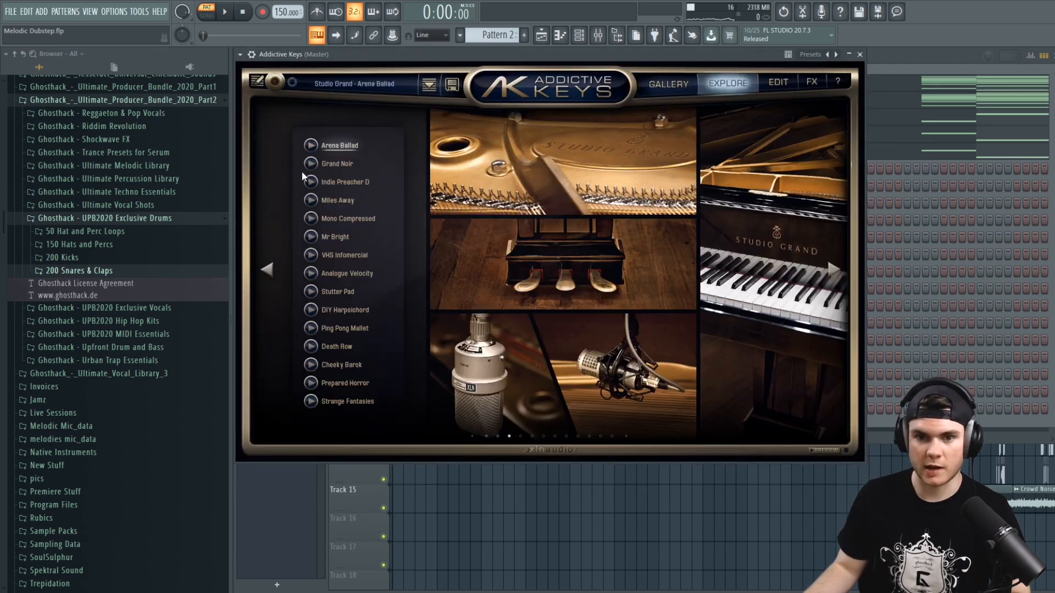
click(336, 180)
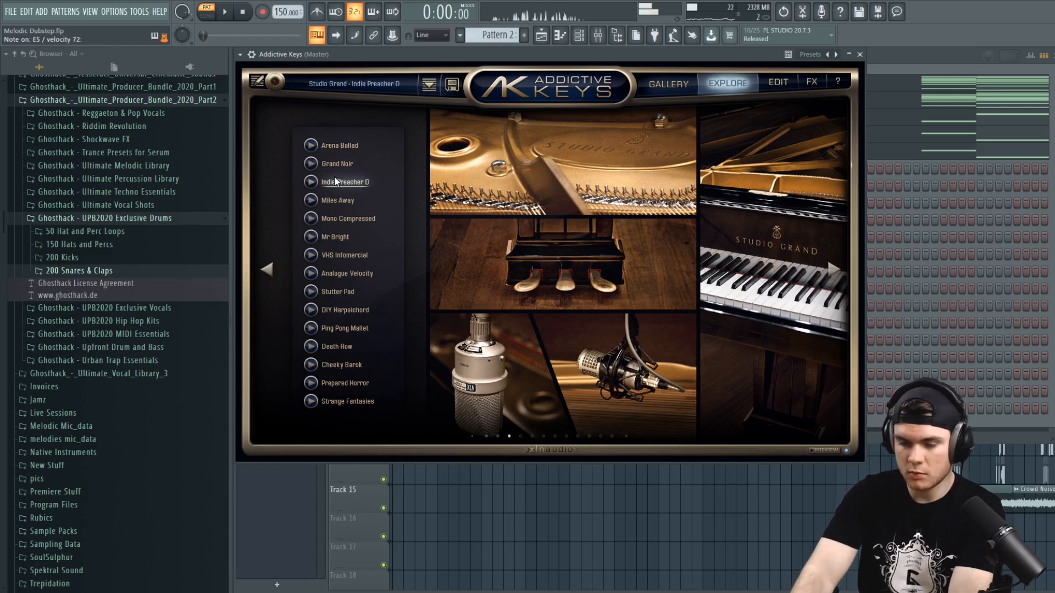
click(860, 55)
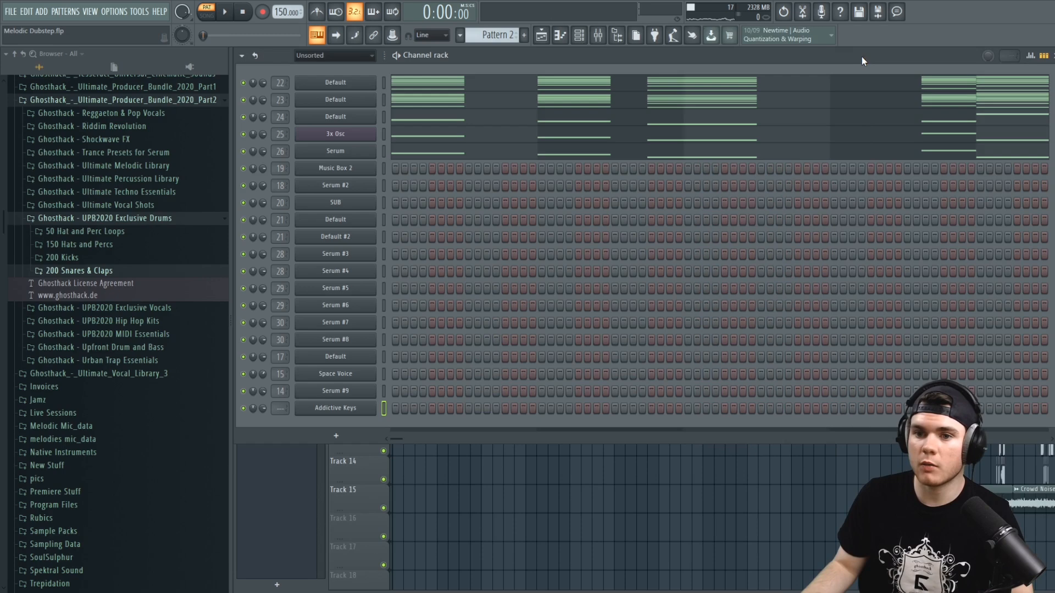
Clear the old synth channels' notes in Pattern 2 and move the chords from the Default channel on mixer track 22 to Addictive Keys
right_click(335, 82)
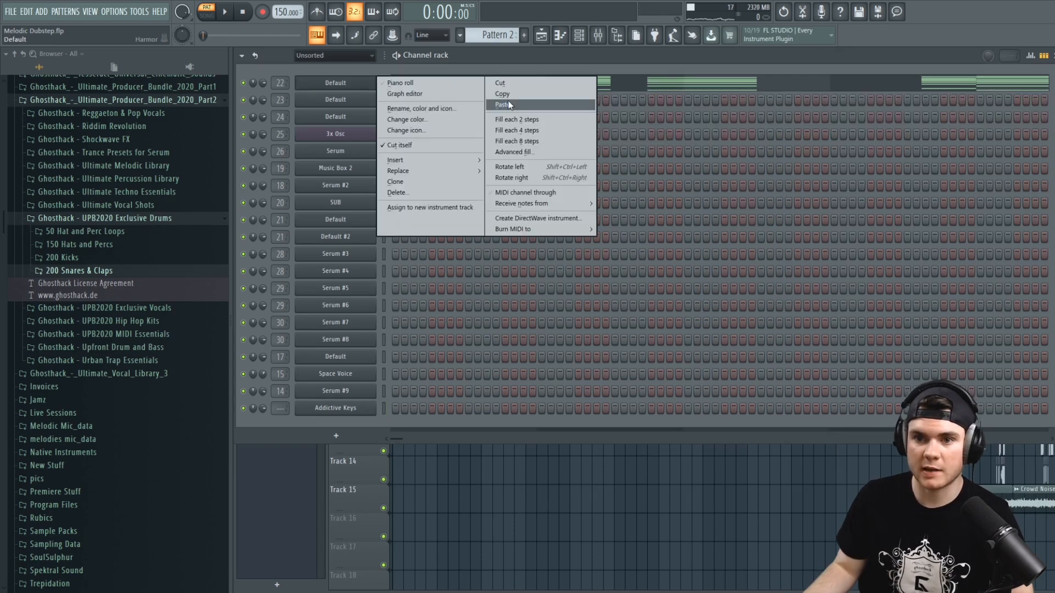
click(506, 101)
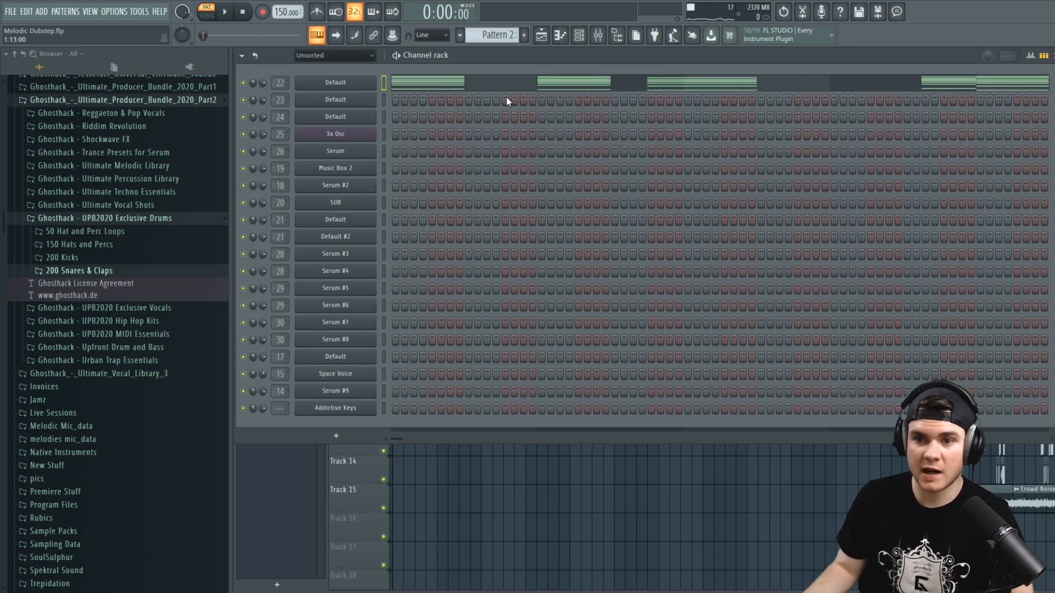
right_click(373, 82)
click(500, 84)
right_click(375, 408)
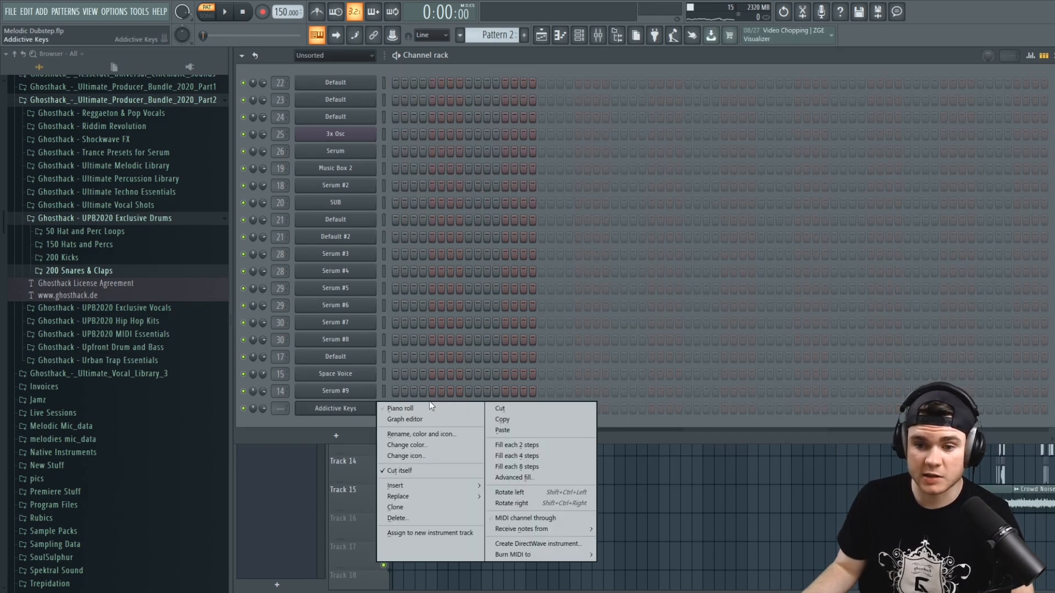
click(502, 431)
Play Pattern 2 and examine the pasted chords in the Addictive Keys piano roll
key(space)
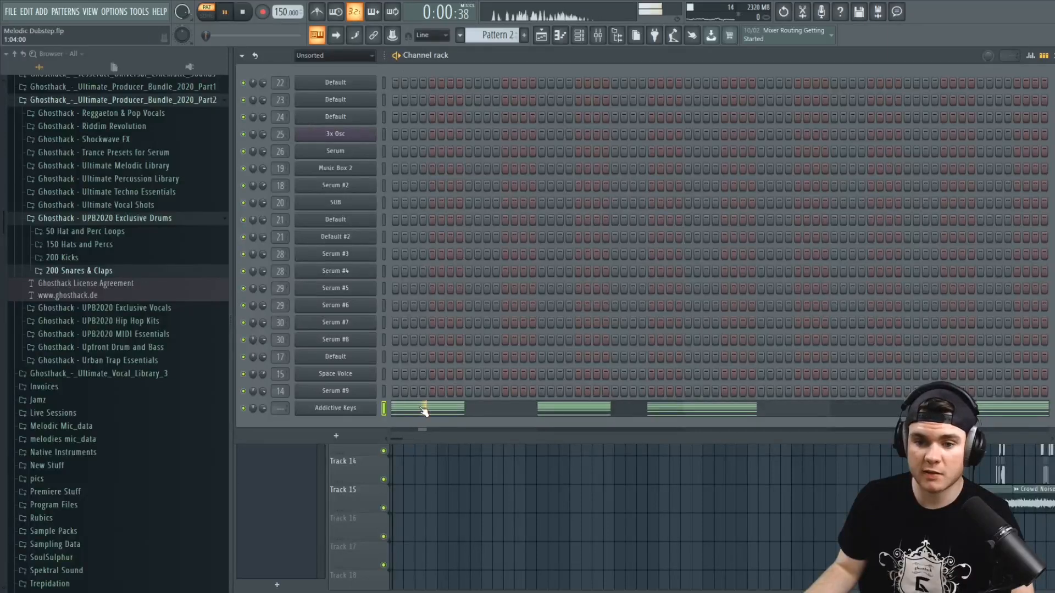
click(427, 411)
drag(597, 398, 583, 565)
scroll(714, 500, down, 4)
scroll(713, 501, up, 3)
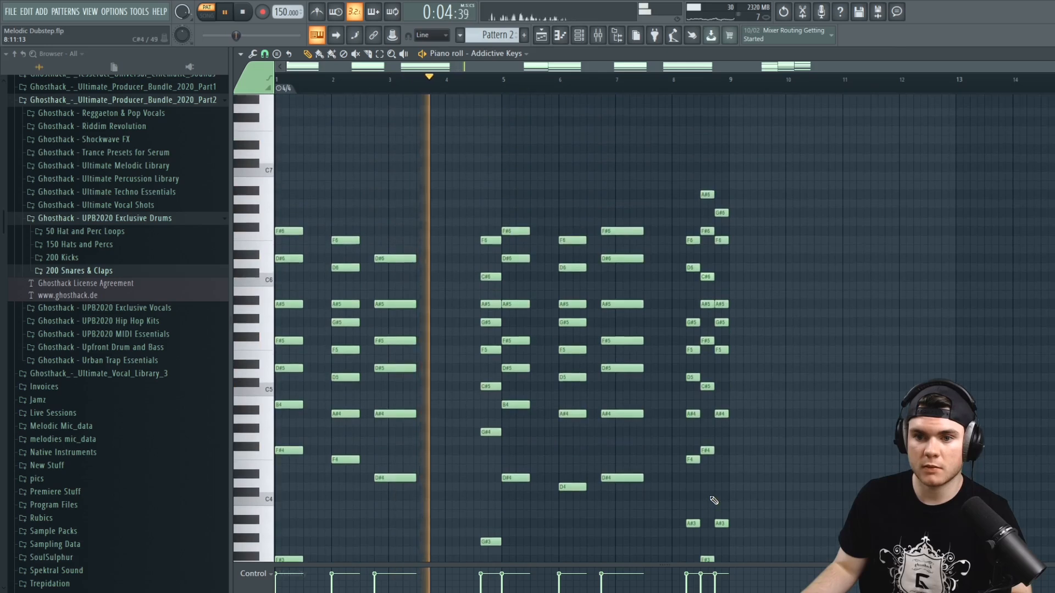
key(space)
Delete the bass notes below C4 from the Addictive Keys chords and play the thinned-out progression
scroll(824, 255, up, 3)
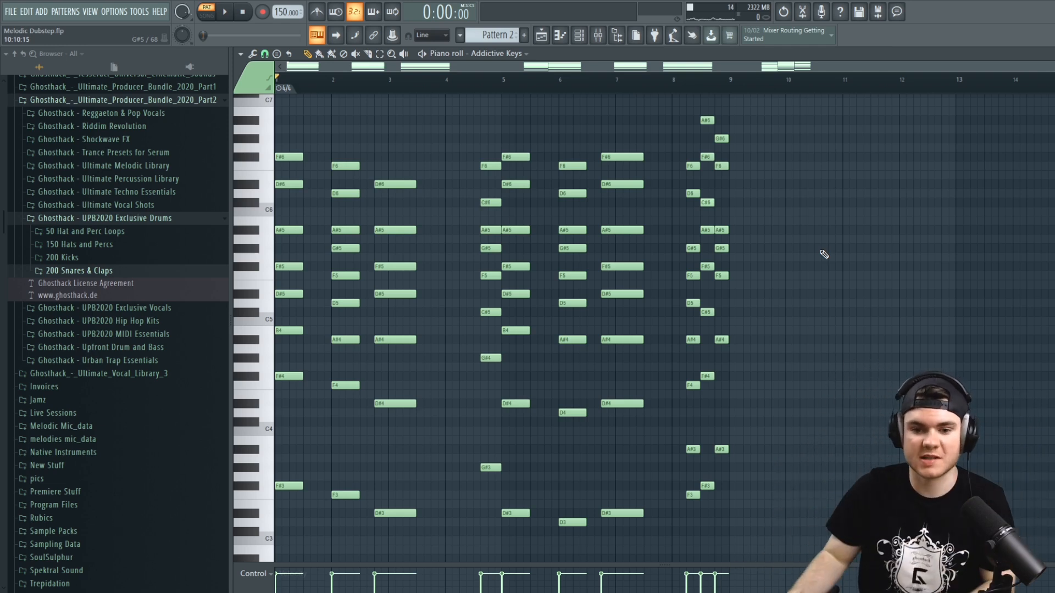
right_click(281, 485)
scroll(299, 505, down, 1)
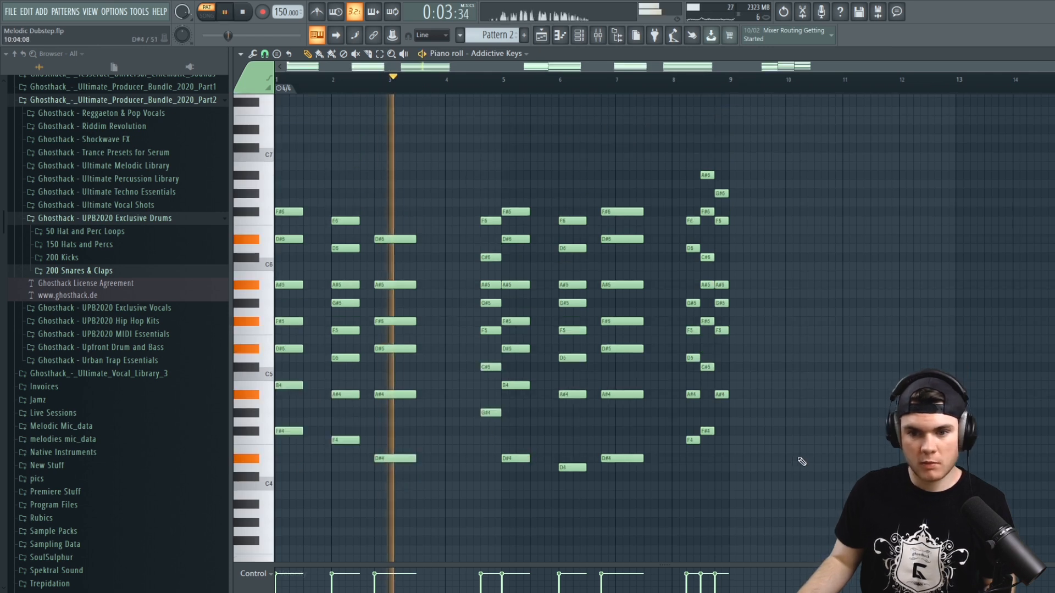
key(space)
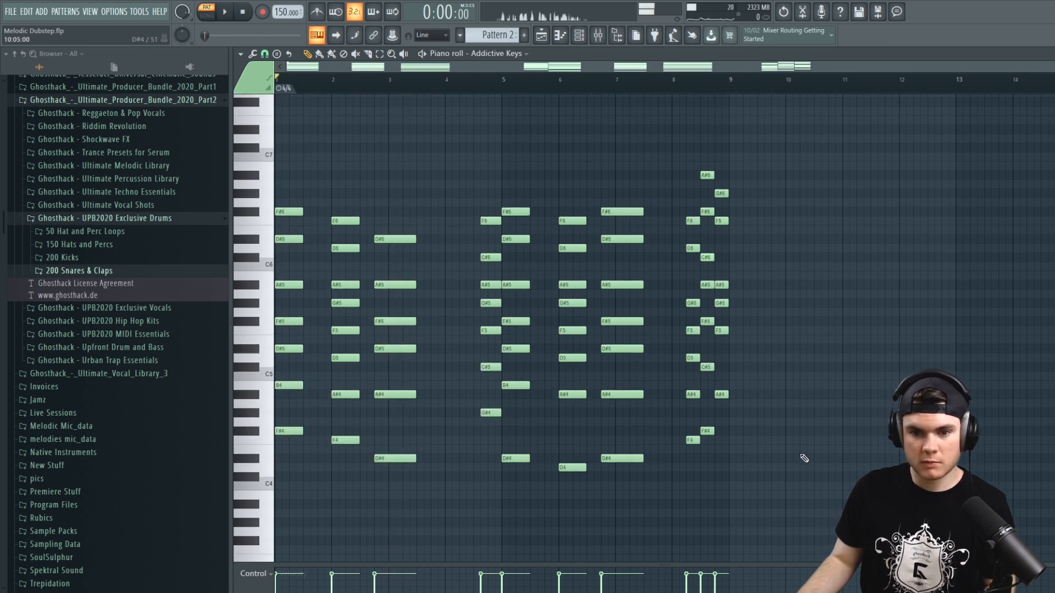
scroll(807, 455, down, 1)
key(space)
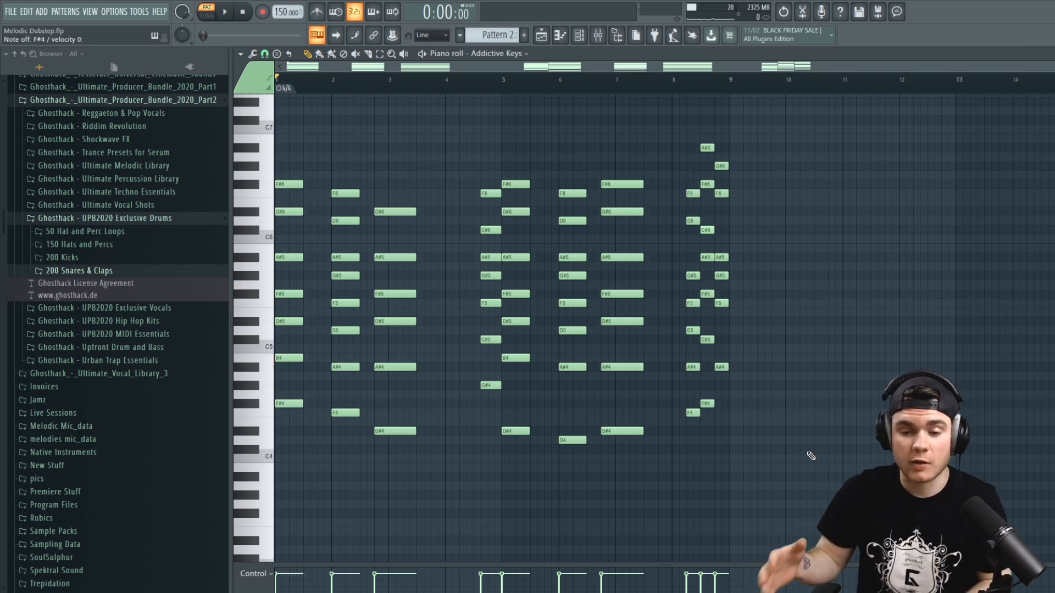
key(space)
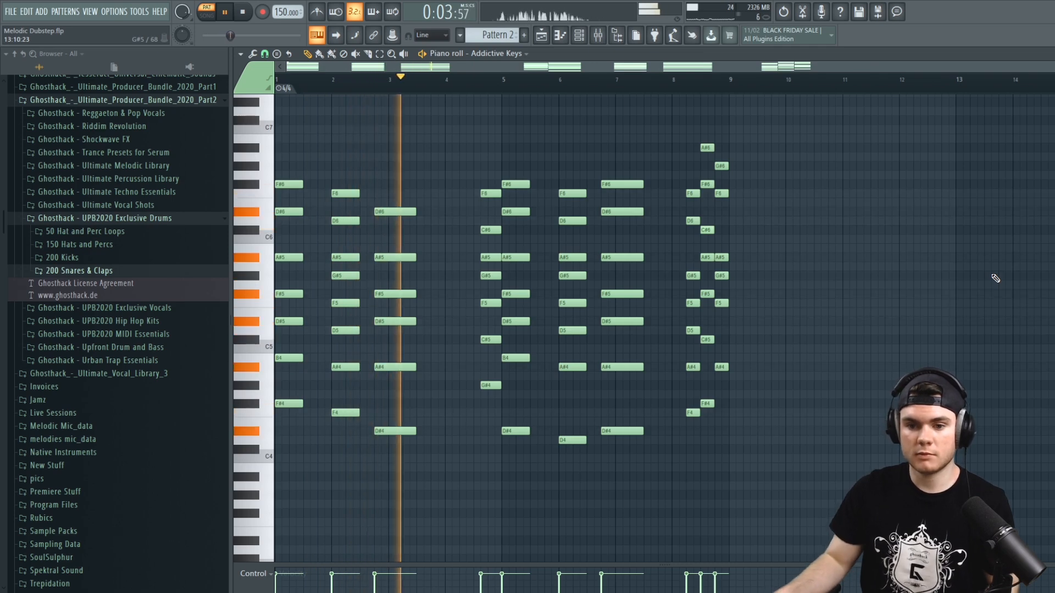
key(space)
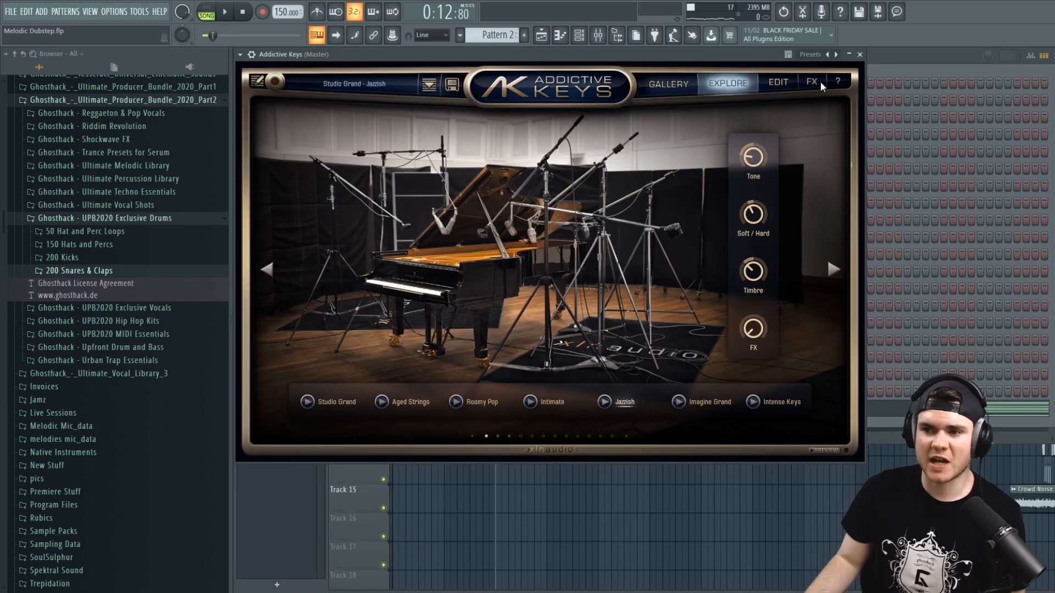
Select all chord notes in the Addictive Keys piano roll and enlarge the velocity lane beneath them
click(860, 55)
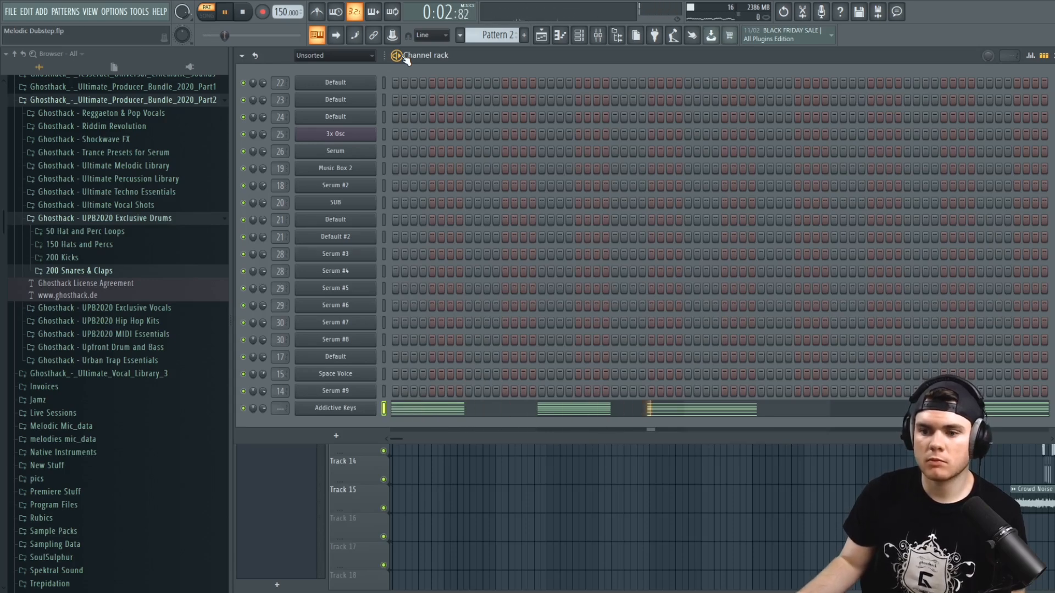
click(335, 409)
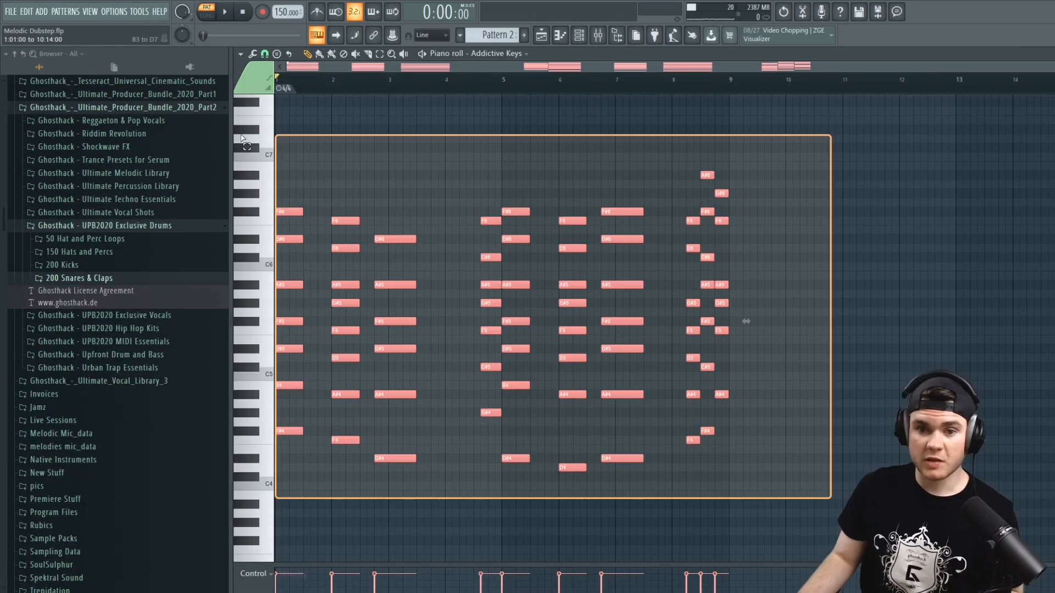
scroll(501, 224, down, 4)
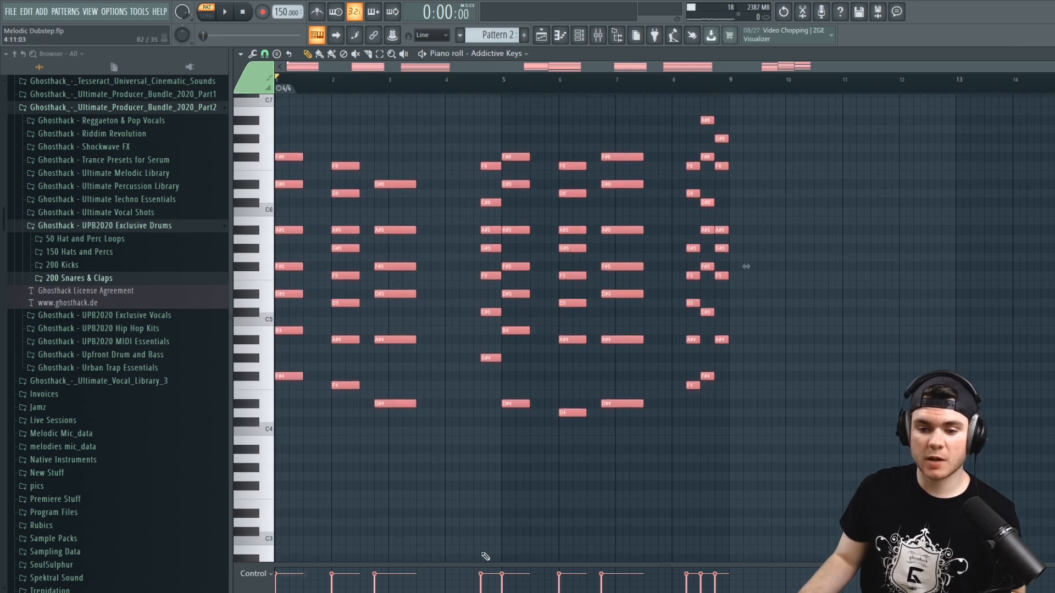
drag(478, 563, 474, 436)
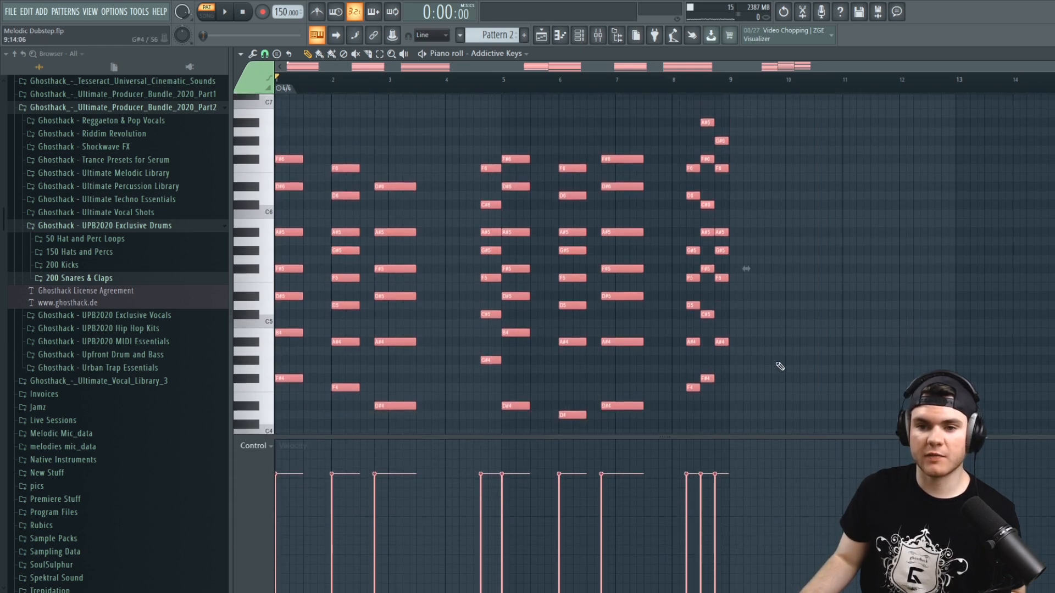
Randomize the selected notes' velocities with the velocity level at -48% while listening to the chords, and apply it
click(241, 53)
mouse_move(260, 88)
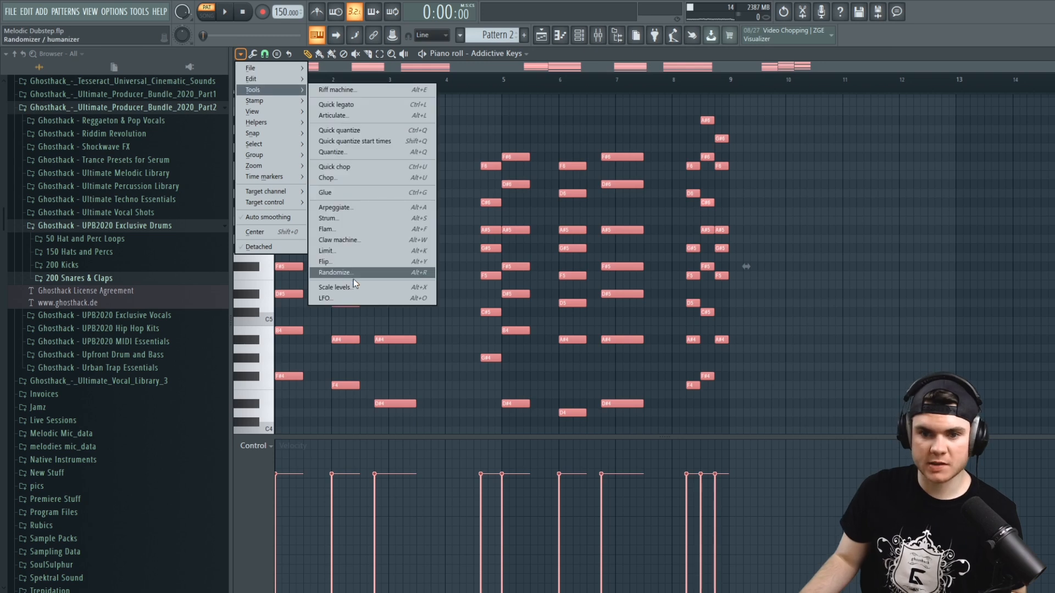
click(347, 273)
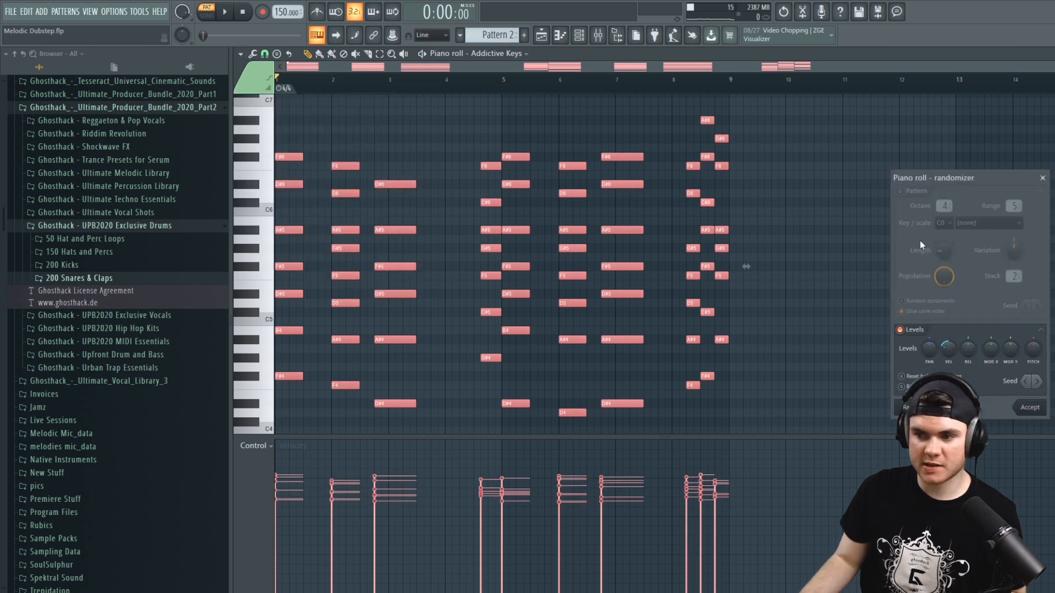
drag(952, 175, 817, 95)
key(space)
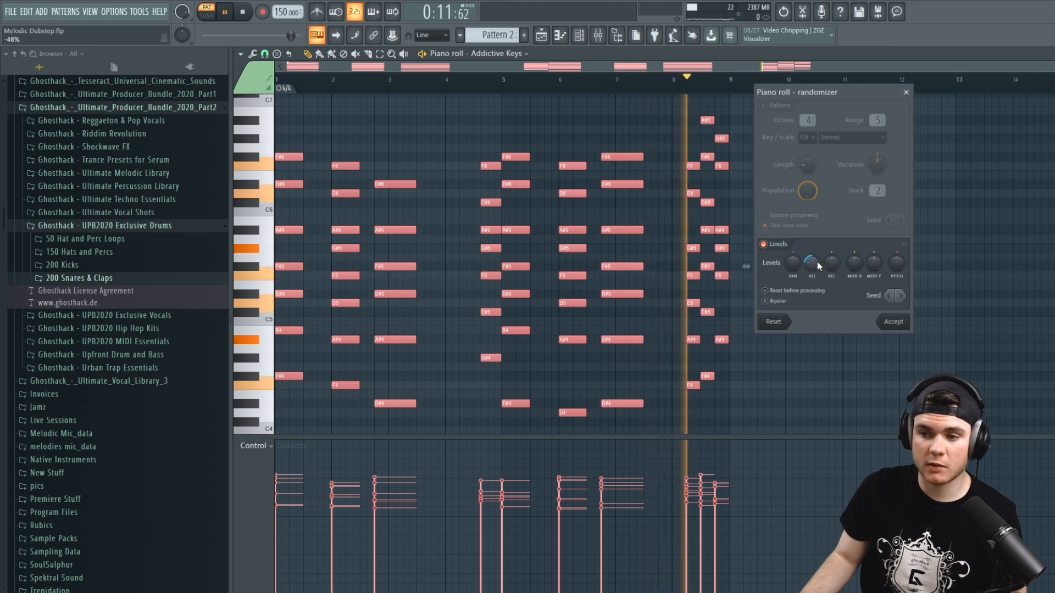
click(893, 322)
key(space)
Strumize the Addictive Keys chords with a very small start-time offset and preserved note ends, and play the result
click(241, 54)
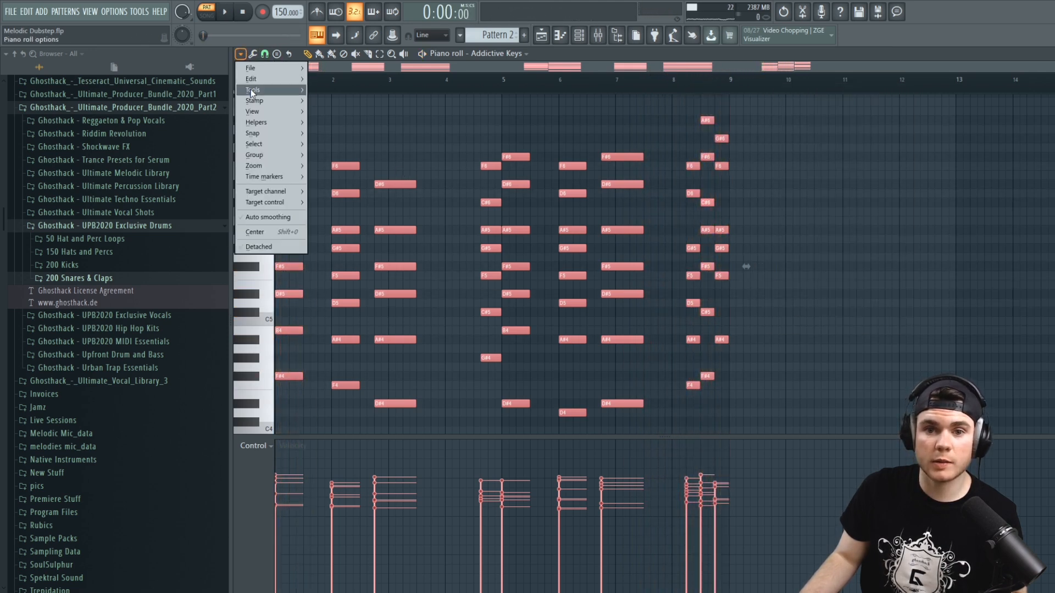
mouse_move(252, 92)
click(342, 219)
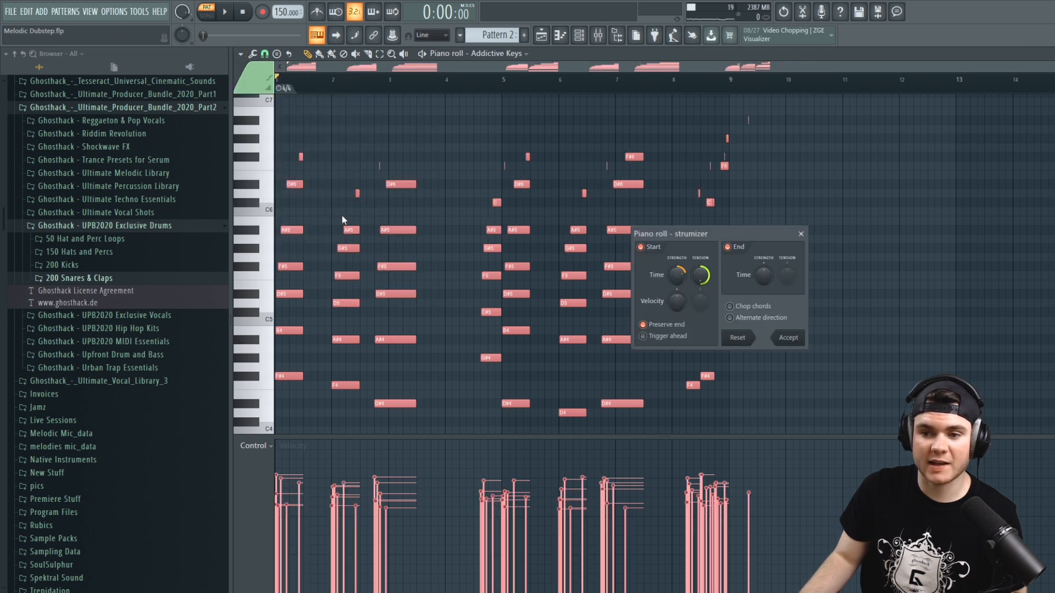
key(space)
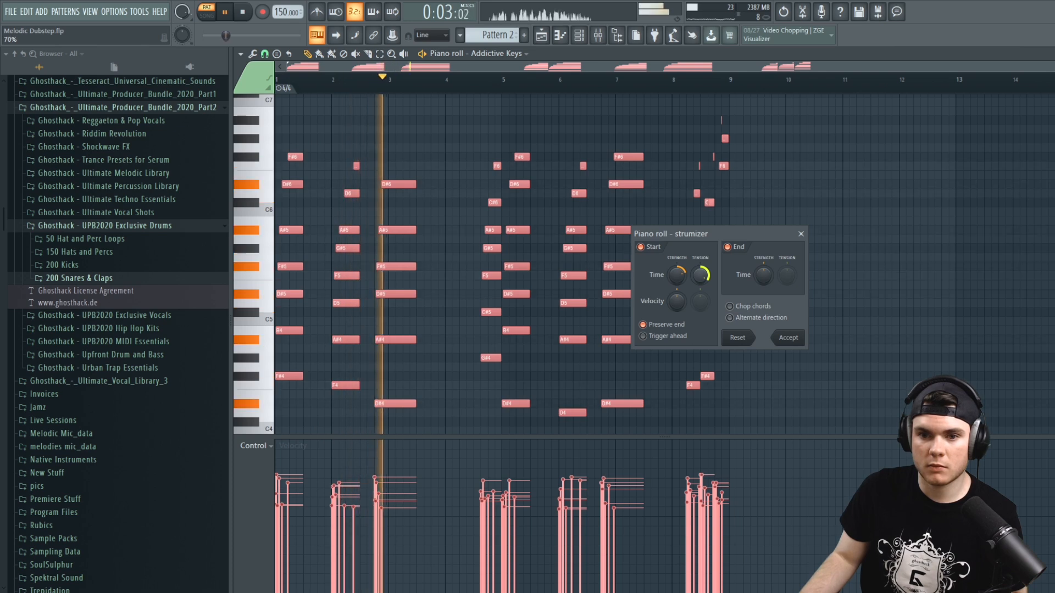
click(789, 337)
scroll(807, 337, down, 2)
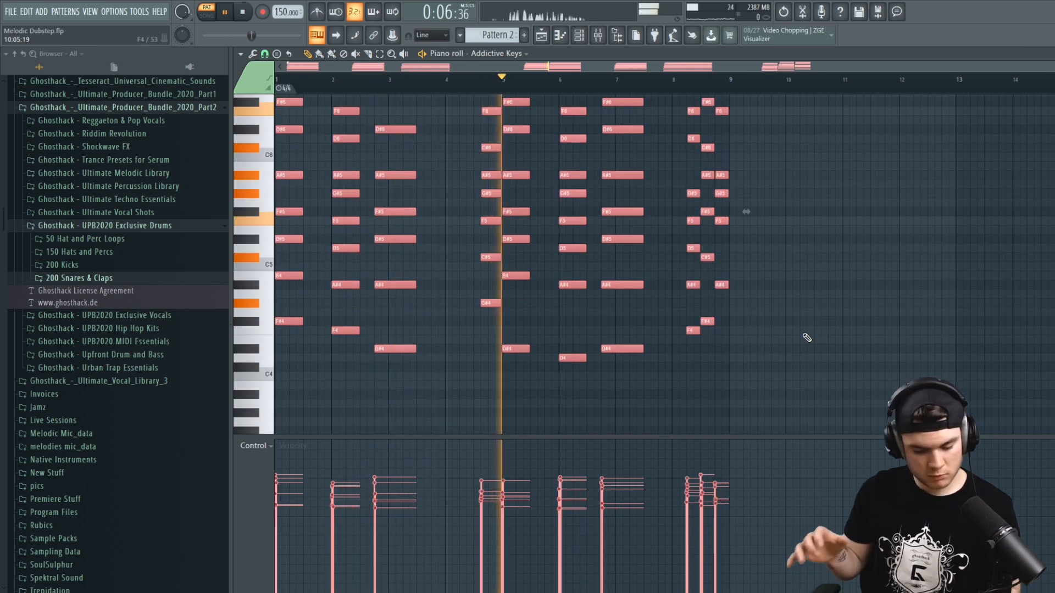
scroll(810, 338, up, 2)
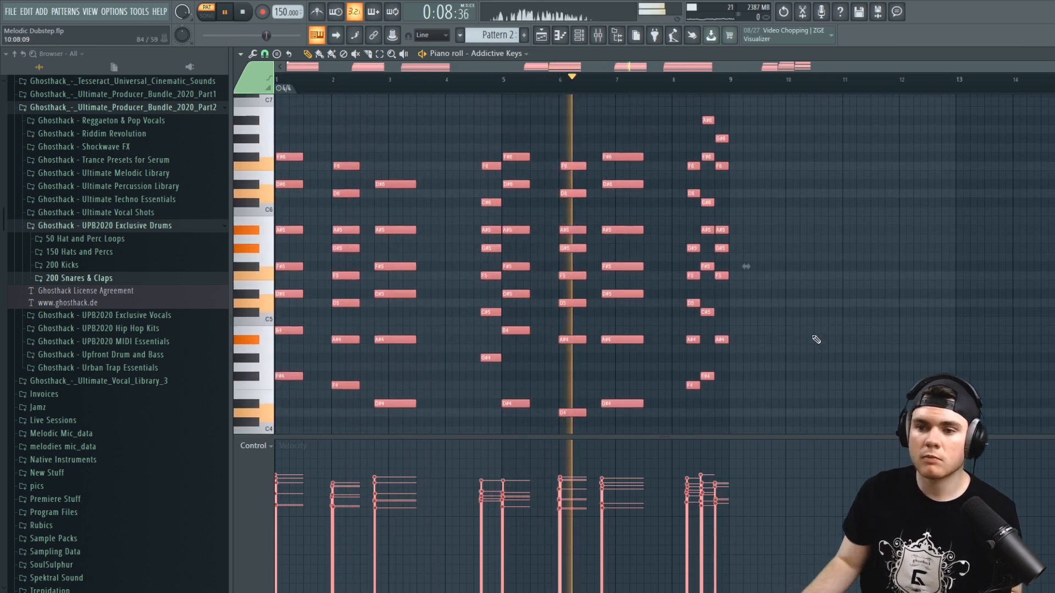
key(space)
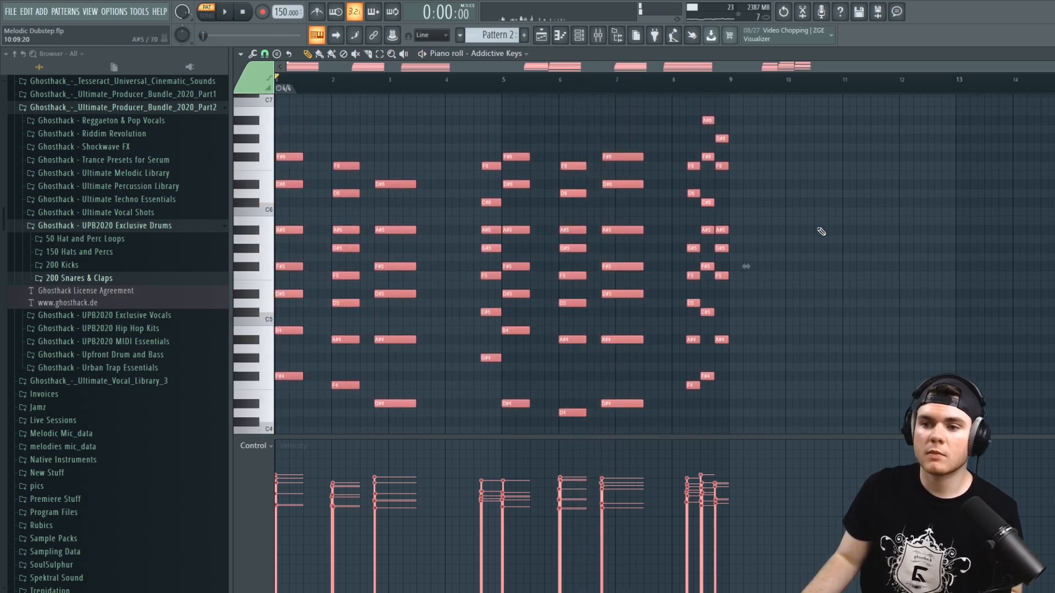
Leave the piano roll and add Fruity Reeverb 2 to the second effect slot of the Piano mixer track
click(812, 203)
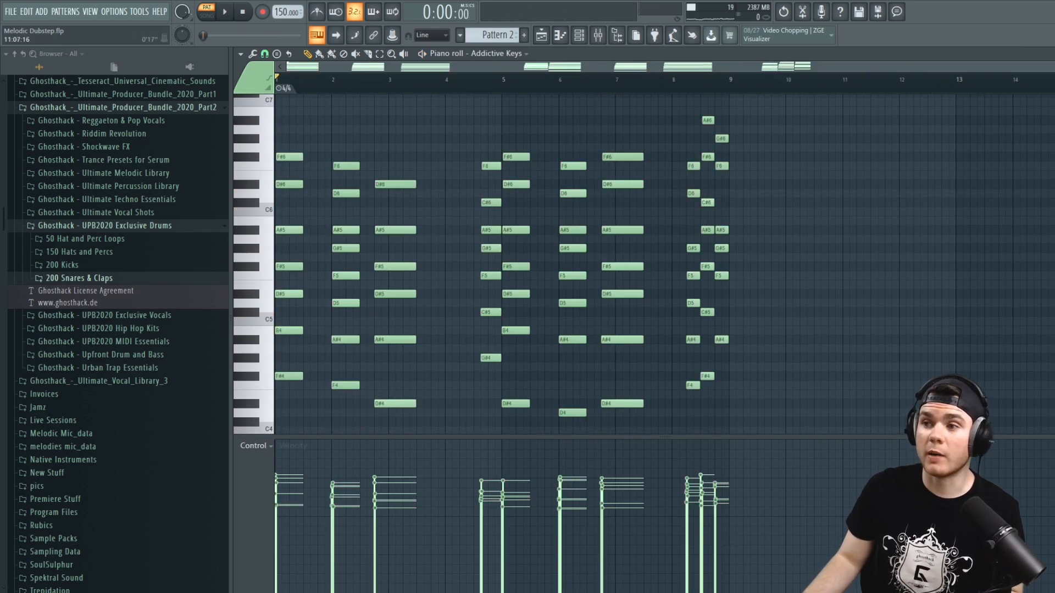
click(1052, 54)
key(F5)
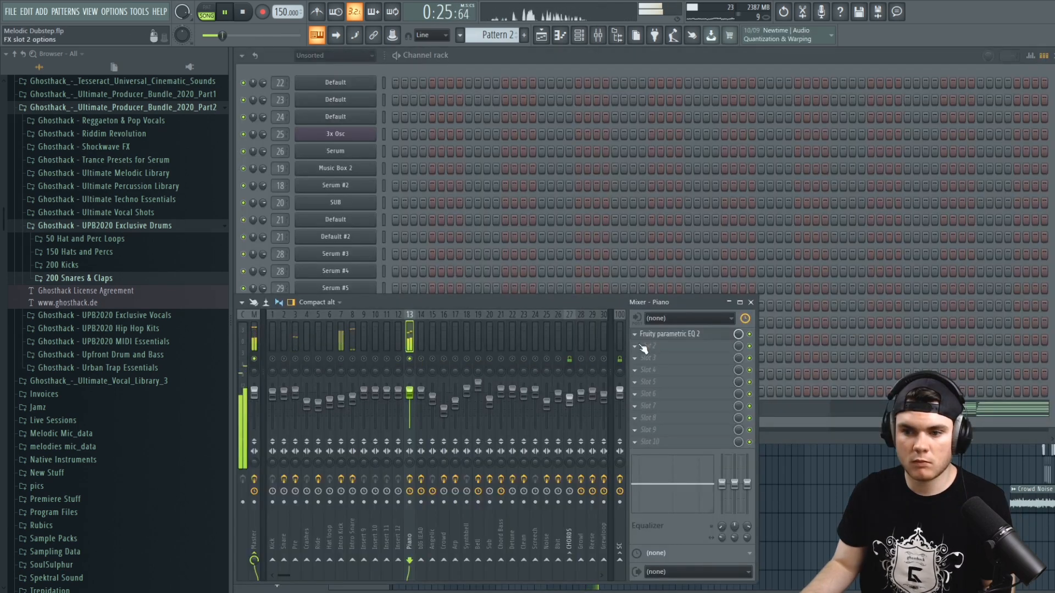
click(643, 348)
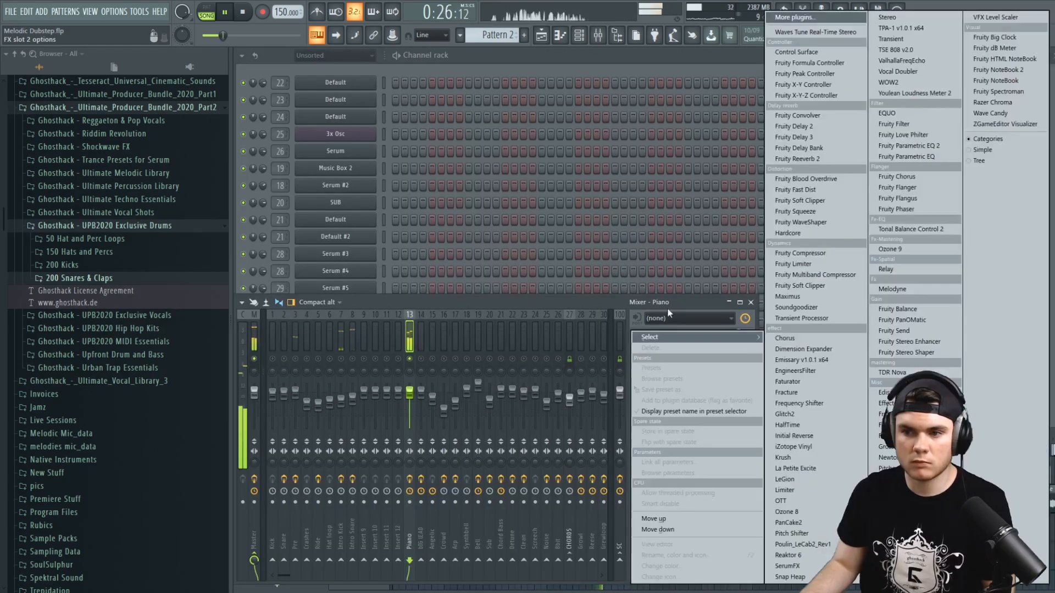
click(813, 159)
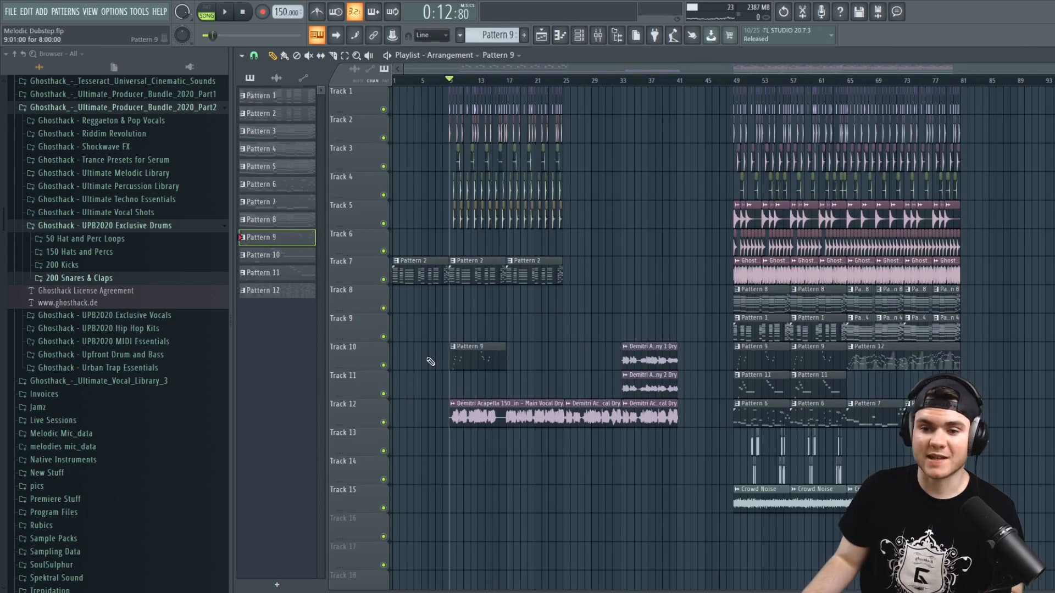
Solo Track 10 to hear the Pattern 9 clip at bar 9, delete that clip, and bring all tracks back
right_click(384, 366)
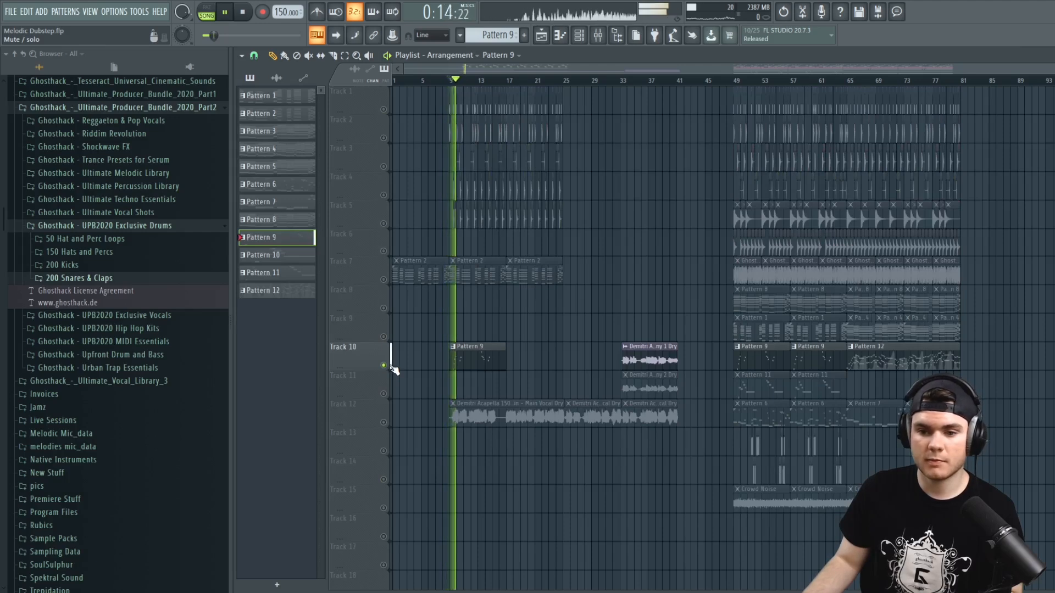
key(space)
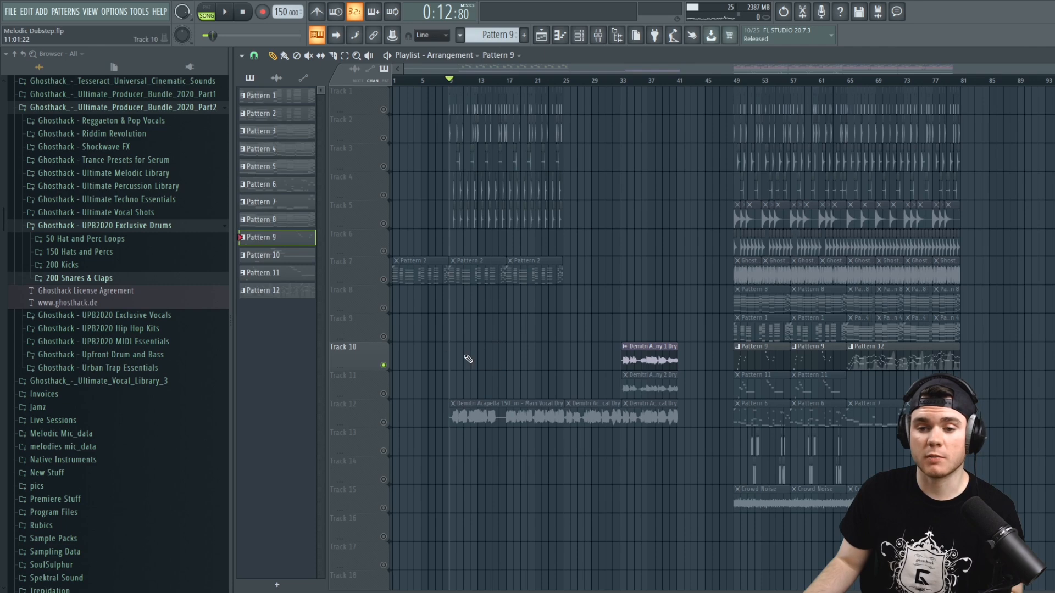
right_click(384, 278)
right_click(385, 278)
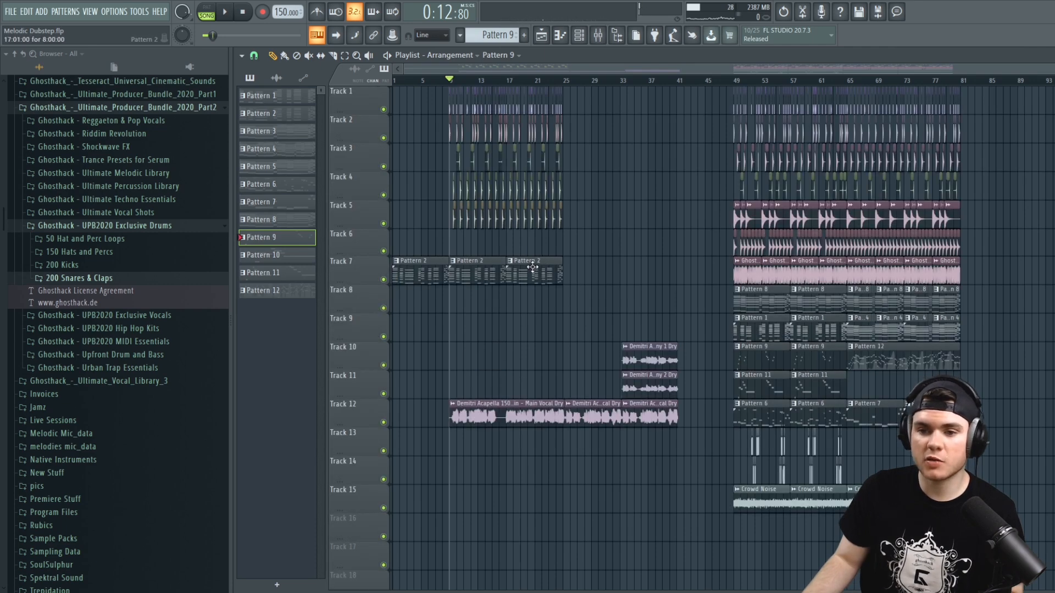
Write a Music Box 2 arpeggio over the ghosted chords in Pattern 2, extending it from four bars to eight
double_click(530, 268)
key(space)
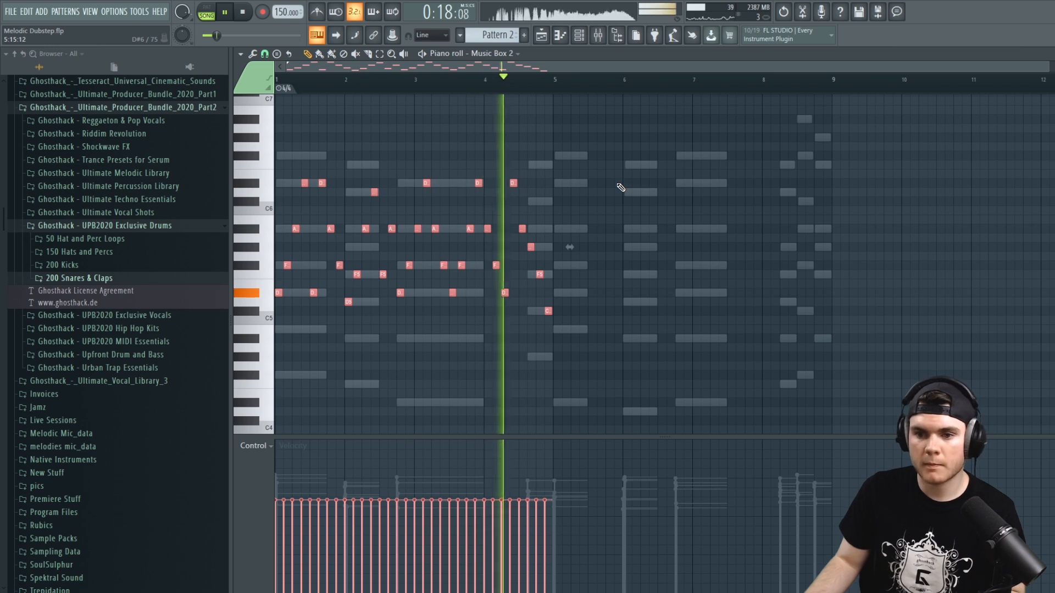
key(space)
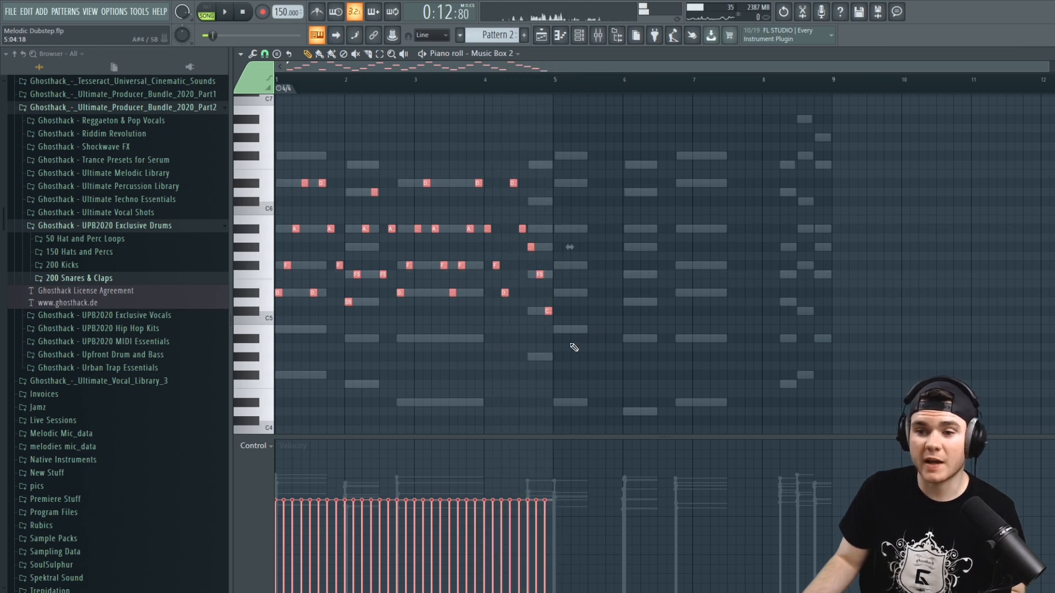
drag(591, 360, 197, 152)
drag(898, 378, 209, 98)
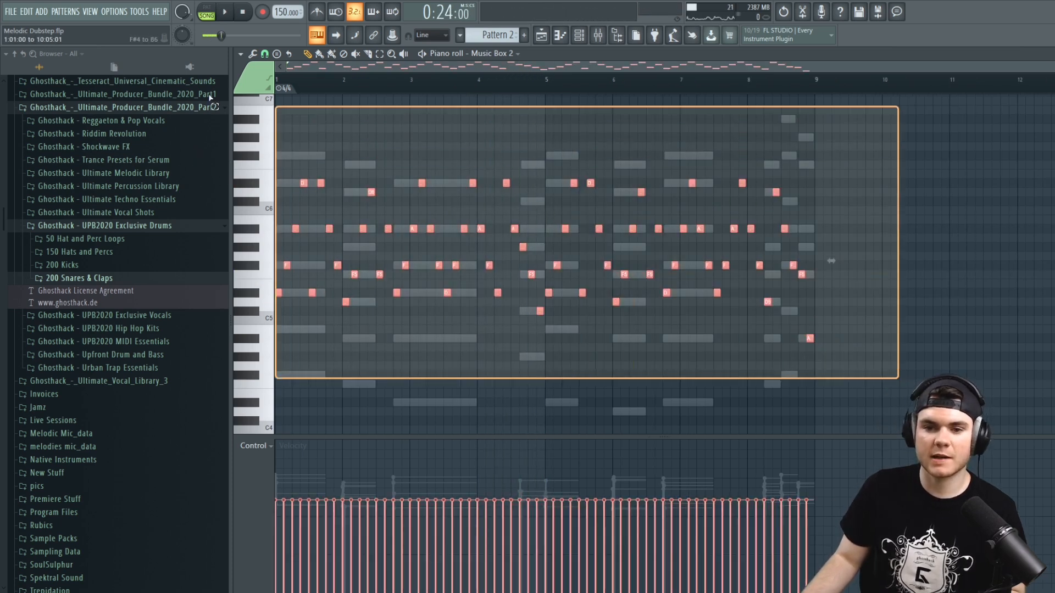
Play the eight-bar Music Box 2 arpeggio and lower the velocity of all its notes evenly
key(space)
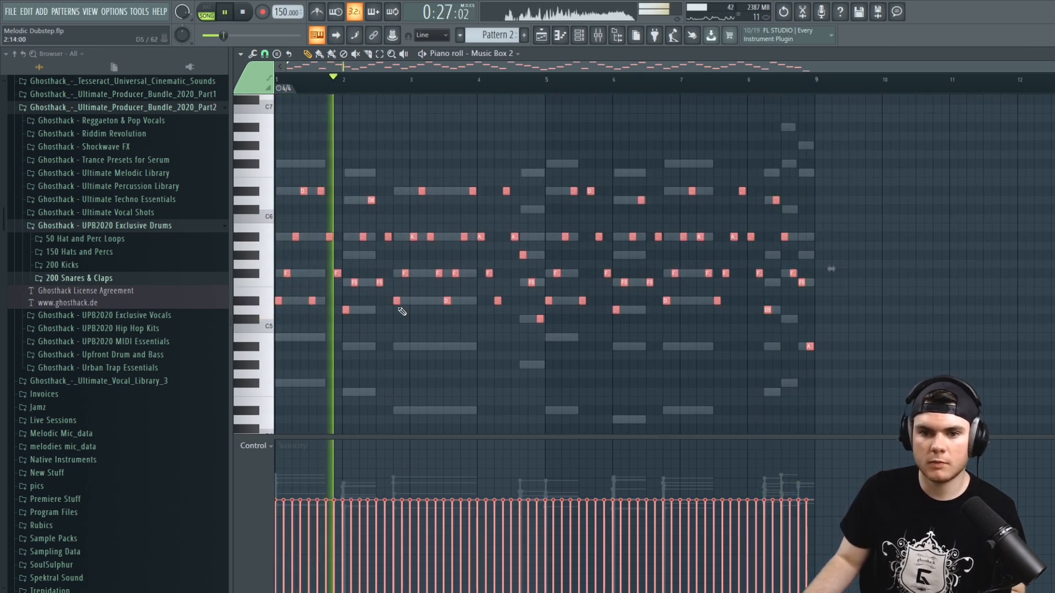
key(space)
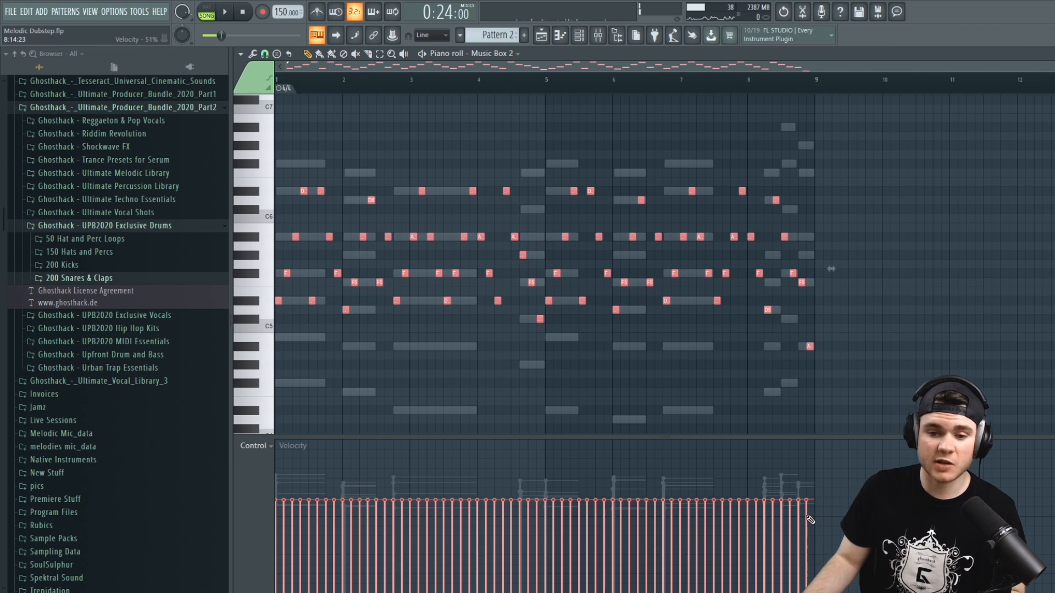
key(space)
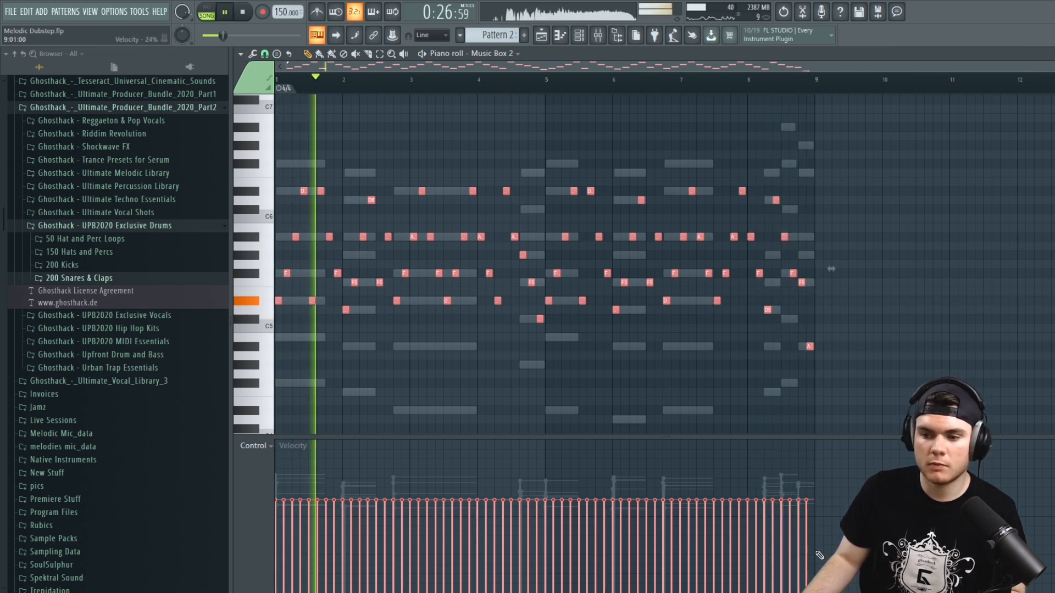
drag(811, 521, 276, 522)
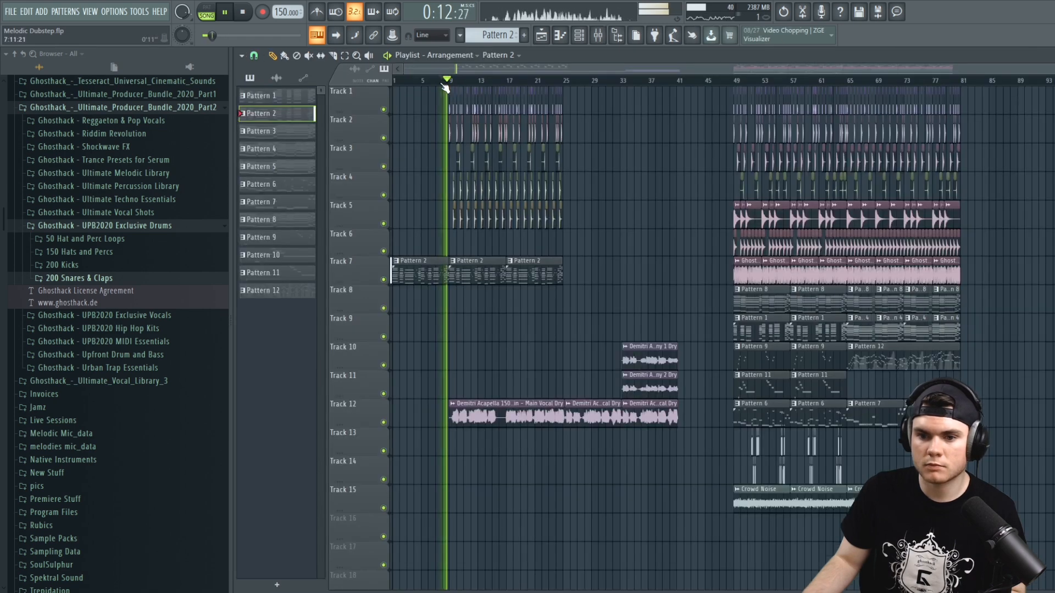
Move the Music Box 2 arpeggio out of Pattern 2 into a new, empty Pattern 13
double_click(472, 268)
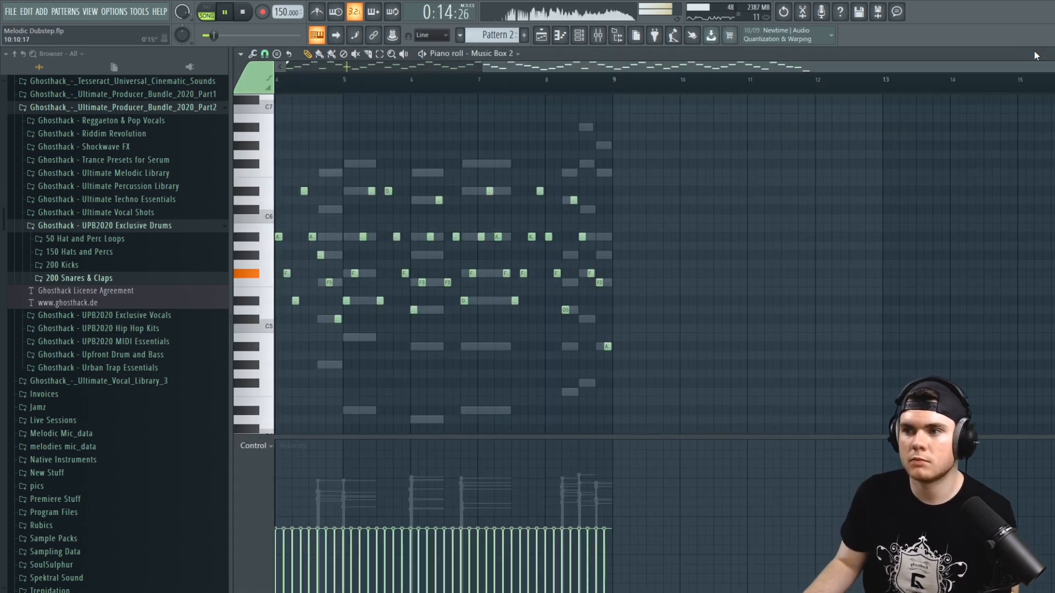
key(Escape)
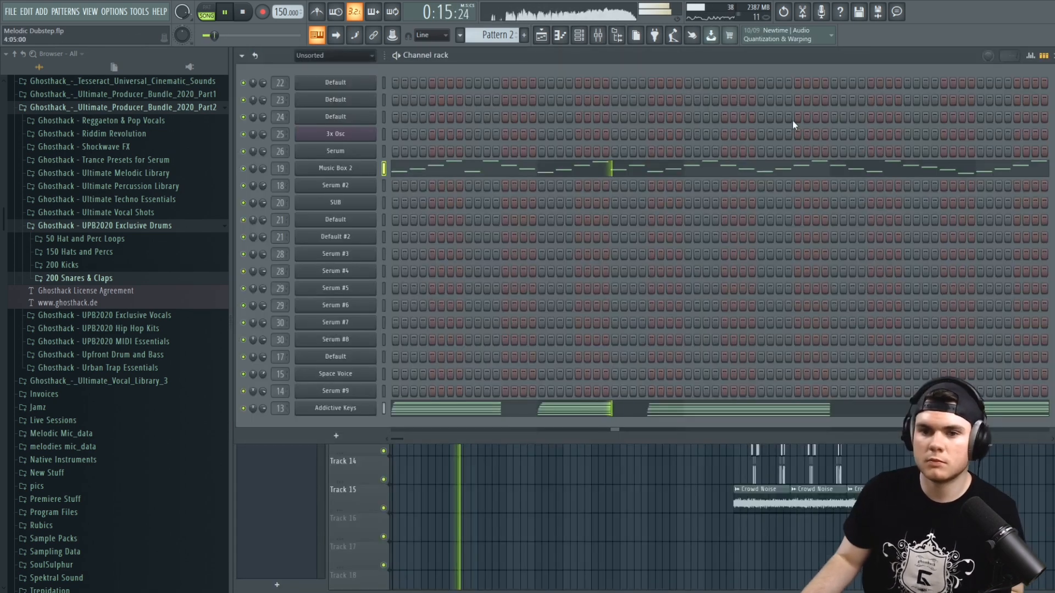
right_click(372, 171)
click(503, 183)
right_click(372, 167)
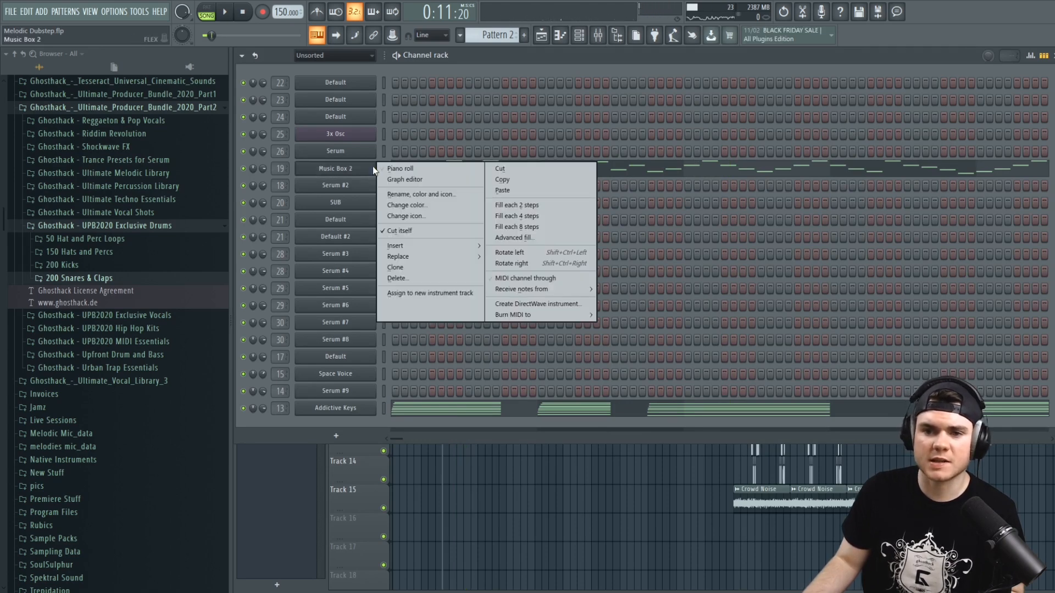
click(525, 168)
click(522, 38)
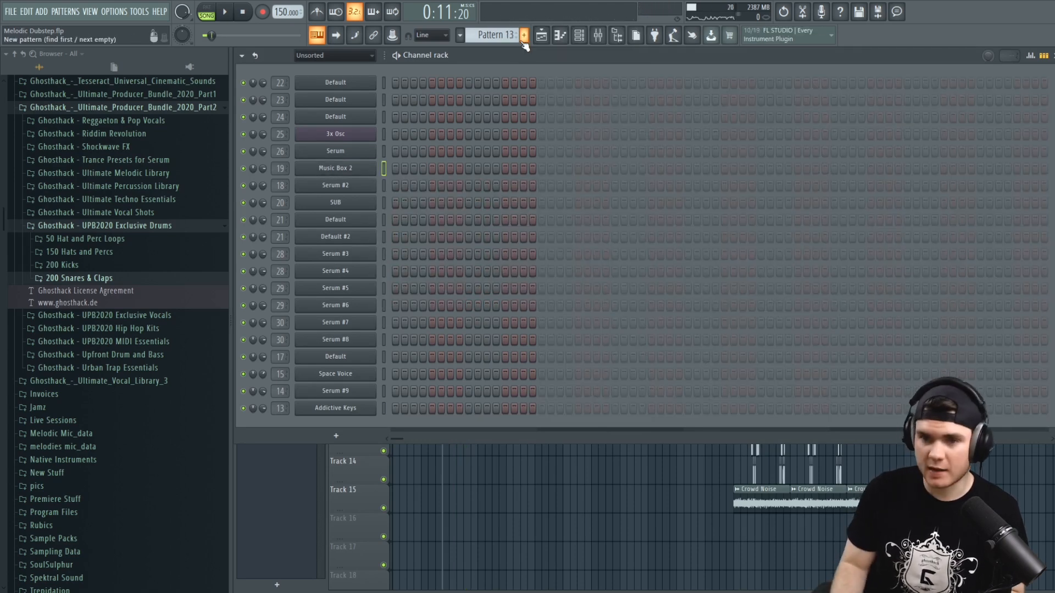
right_click(335, 164)
click(514, 185)
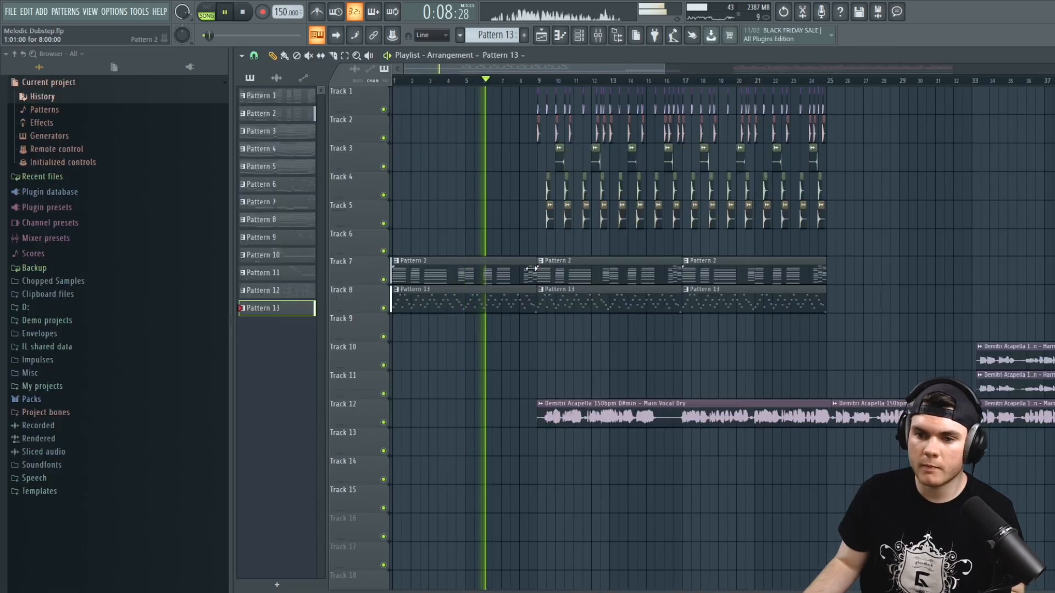
Stop playback and make the first Pattern 13 clip on Track 8 unique
key(space)
click(397, 291)
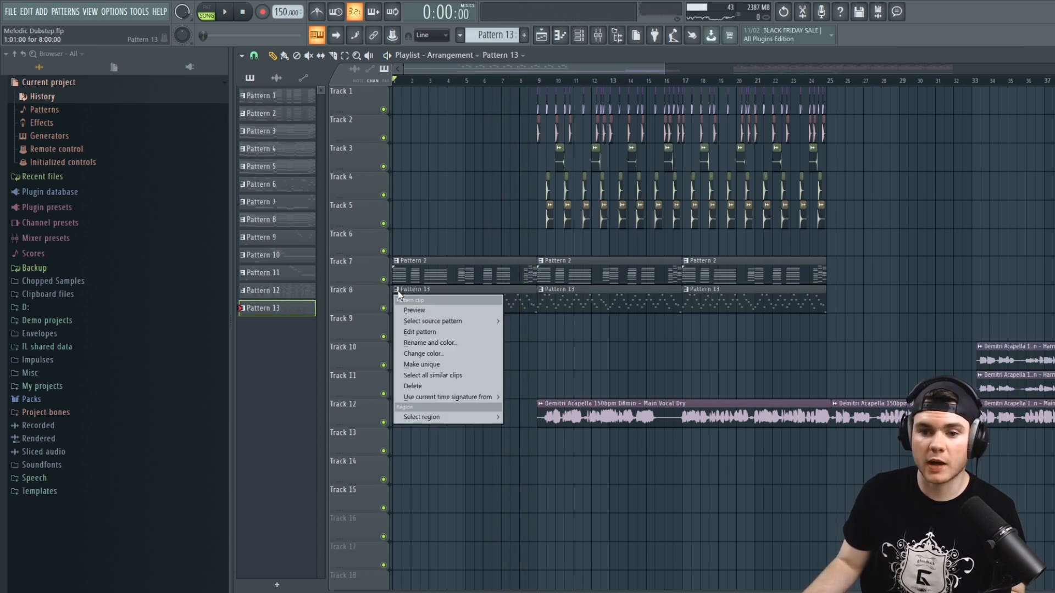
click(420, 365)
Shape the Music Box 2 velocities in Pattern 14 into a rising ramp across all eight bars and play it
double_click(473, 305)
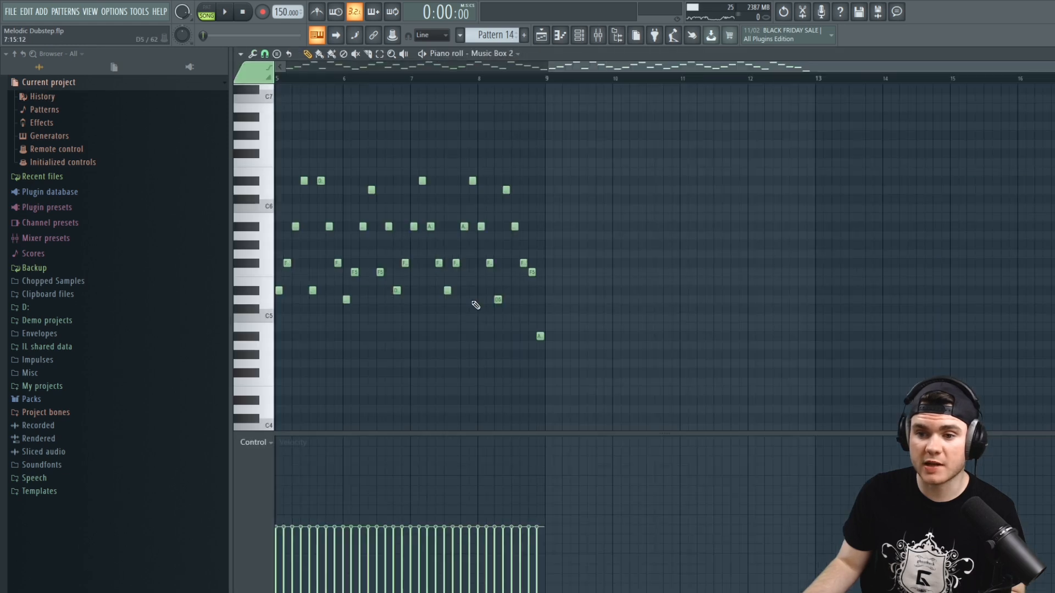
drag(560, 67, 305, 112)
drag(880, 368, 113, 143)
mouse_move(541, 549)
mouse_down()
mouse_move(298, 580)
mouse_move(266, 579)
mouse_move(263, 565)
mouse_up()
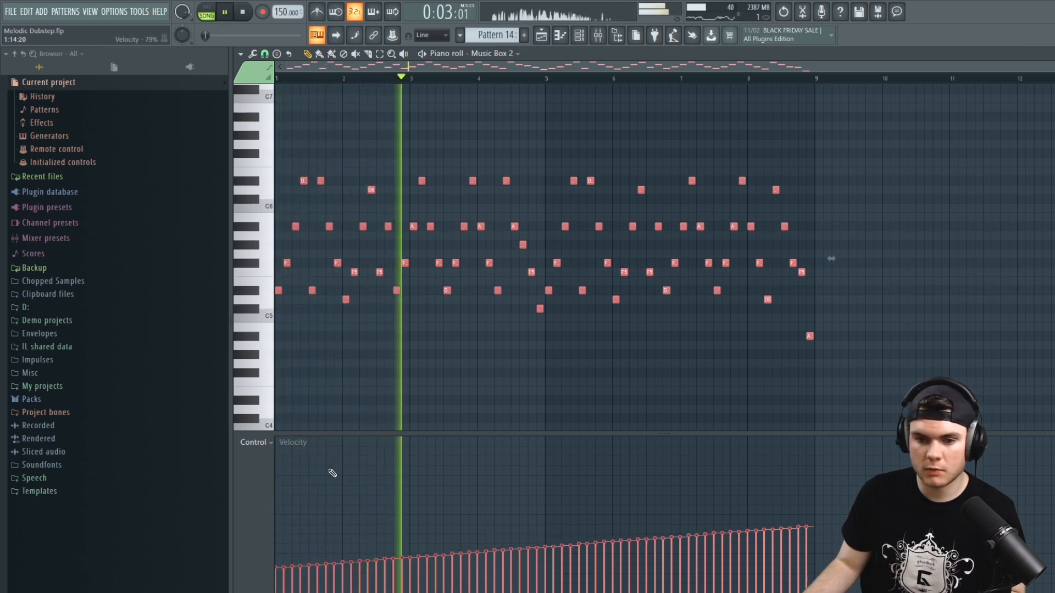
key(space)
Draw a rising note filter cutoff ramp across the eight bars of the Pattern 14 arpeggio during playback
click(251, 442)
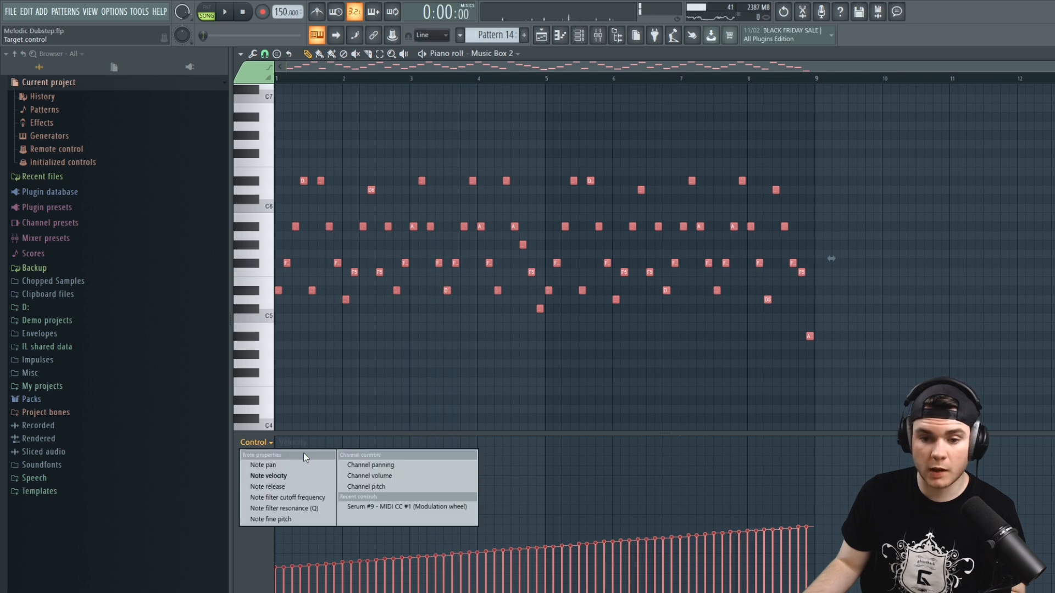
click(324, 497)
key(space)
drag(812, 520, 266, 562)
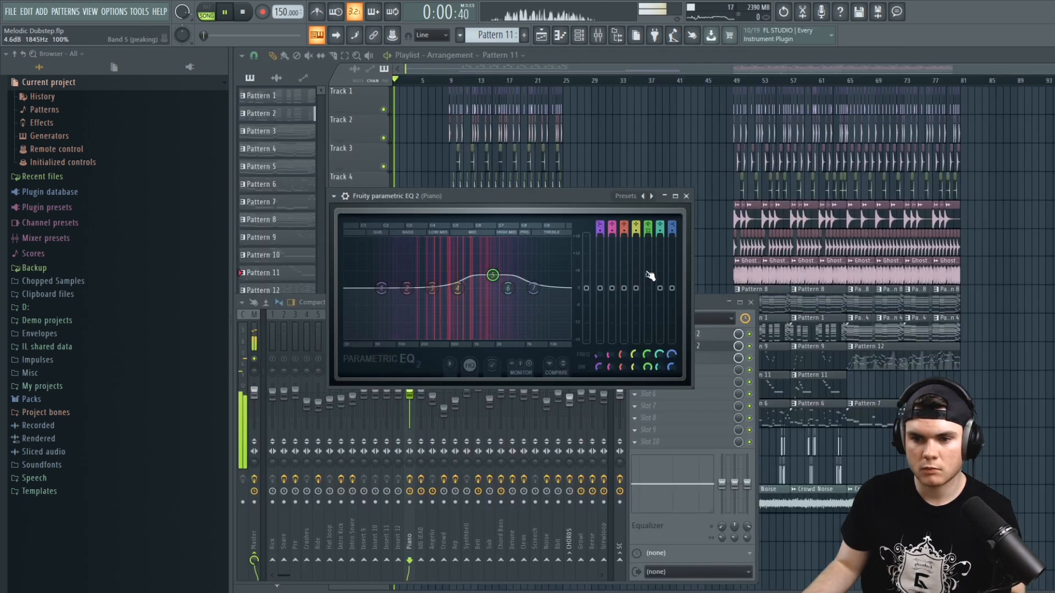
Dip band 5 at 1845 Hz by a few decibels in the Piano track's Fruity parametric EQ 2
drag(492, 295, 492, 298)
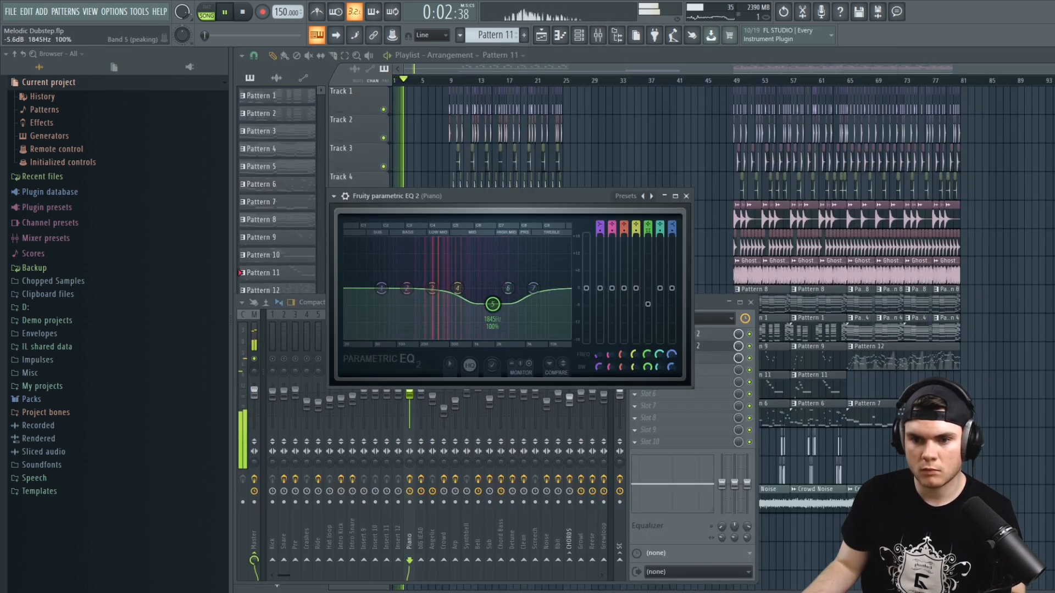
drag(648, 304, 648, 301)
click(713, 348)
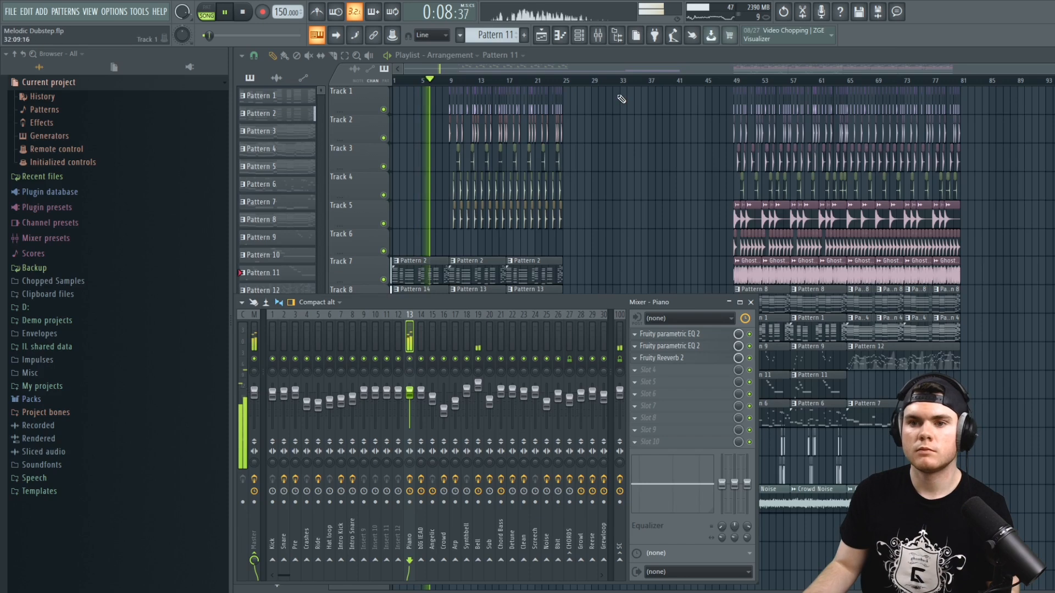
Close the mixer and compare the drop from bar 49 with the vocal intro around bar 9
key(F9)
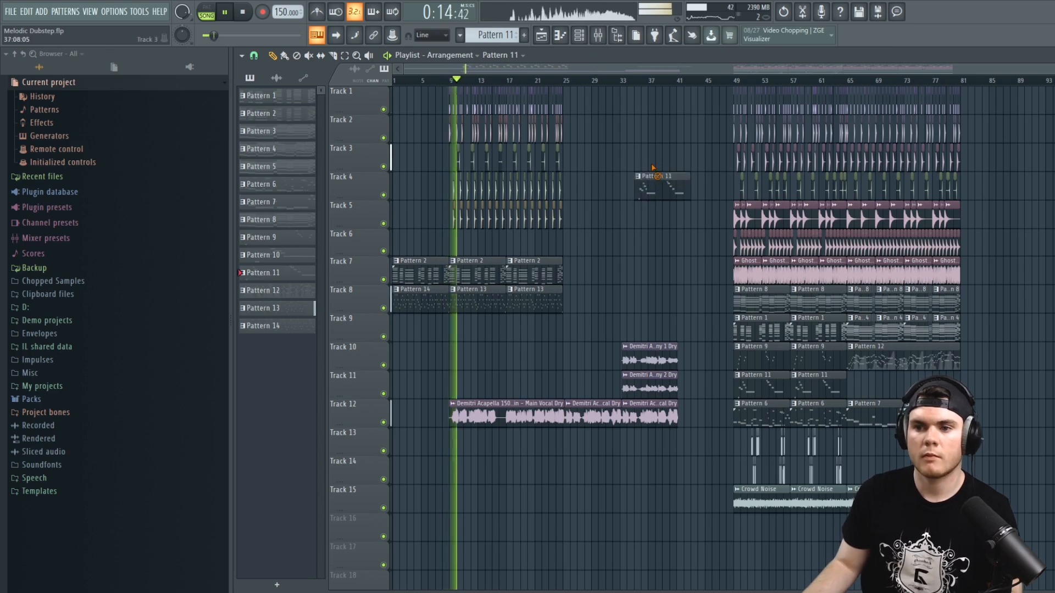
click(735, 83)
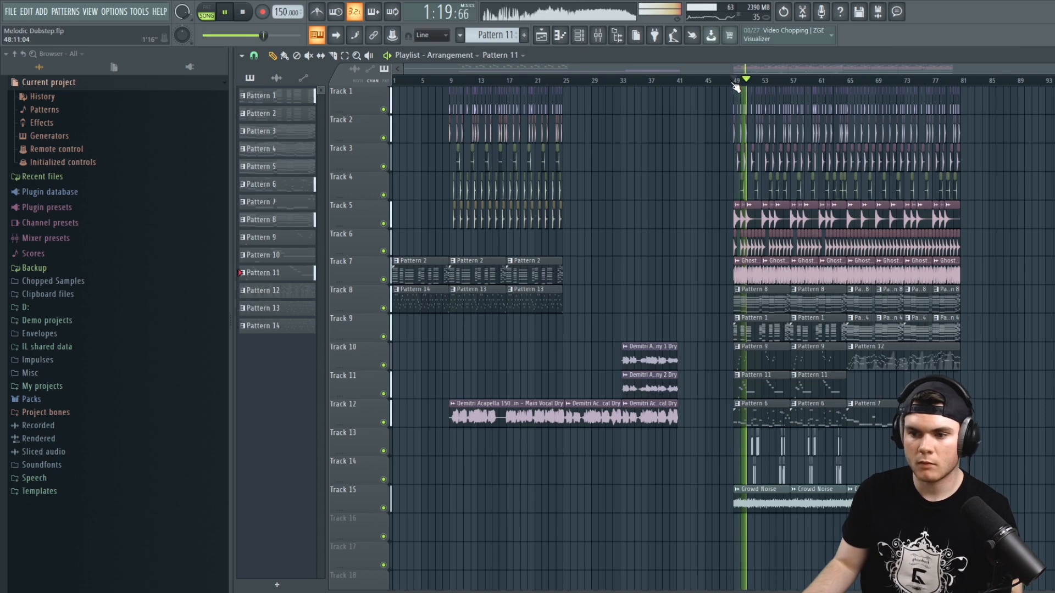
click(453, 84)
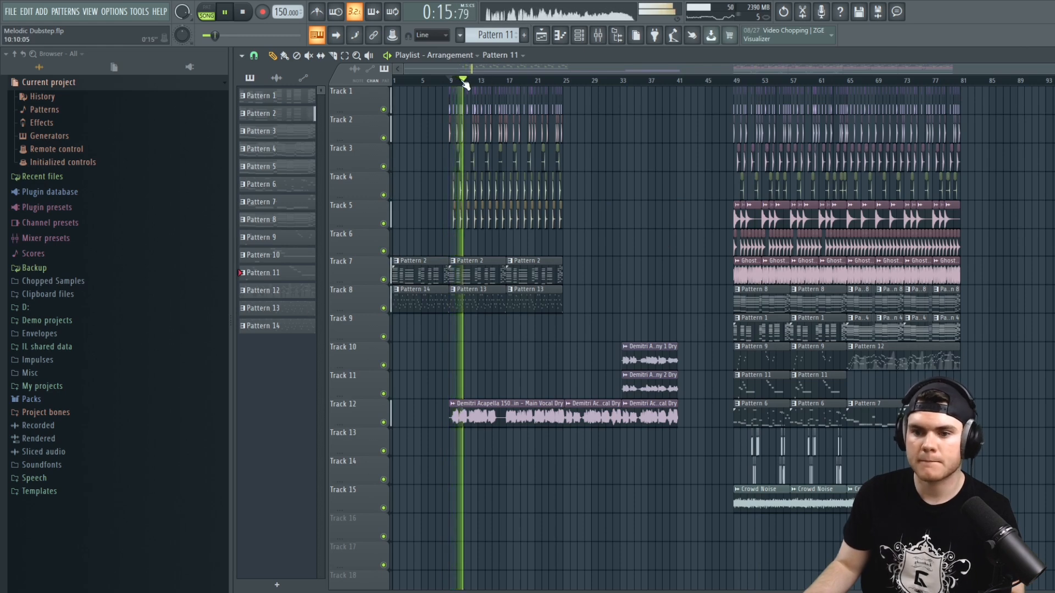
Play the vocal intro from bar 9 and listen to its drum layers
scroll(466, 84, up, 5)
key(space)
drag(469, 69, 460, 74)
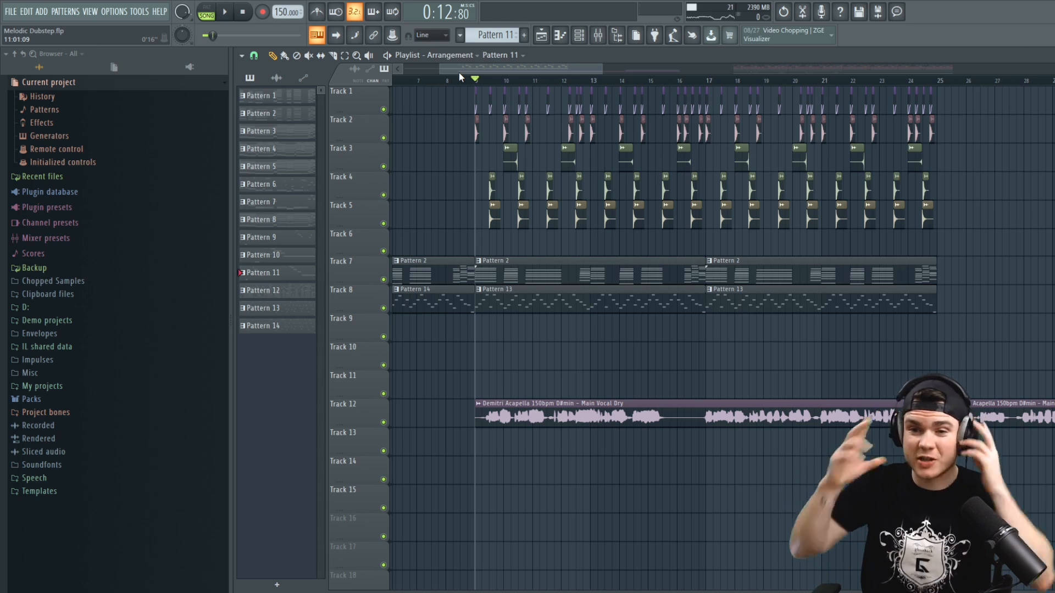
scroll(479, 86, up, 2)
scroll(481, 87, up, 2)
key(space)
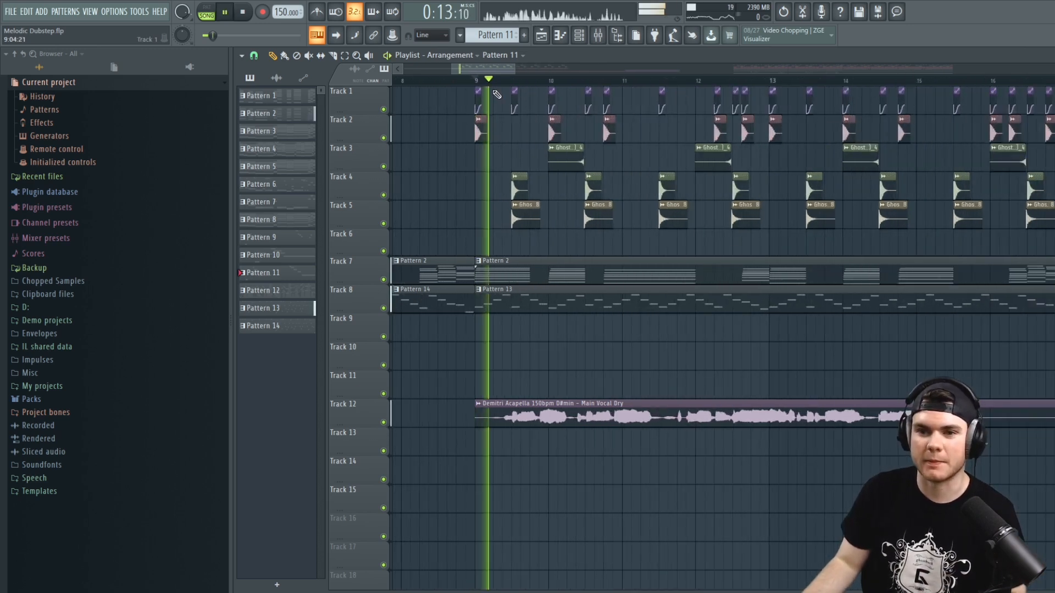
key(space)
Try Ghosthack Future Bass Snare 1 from the Future Bass Pack as the Track 4 sample and play the intro
click(49, 83)
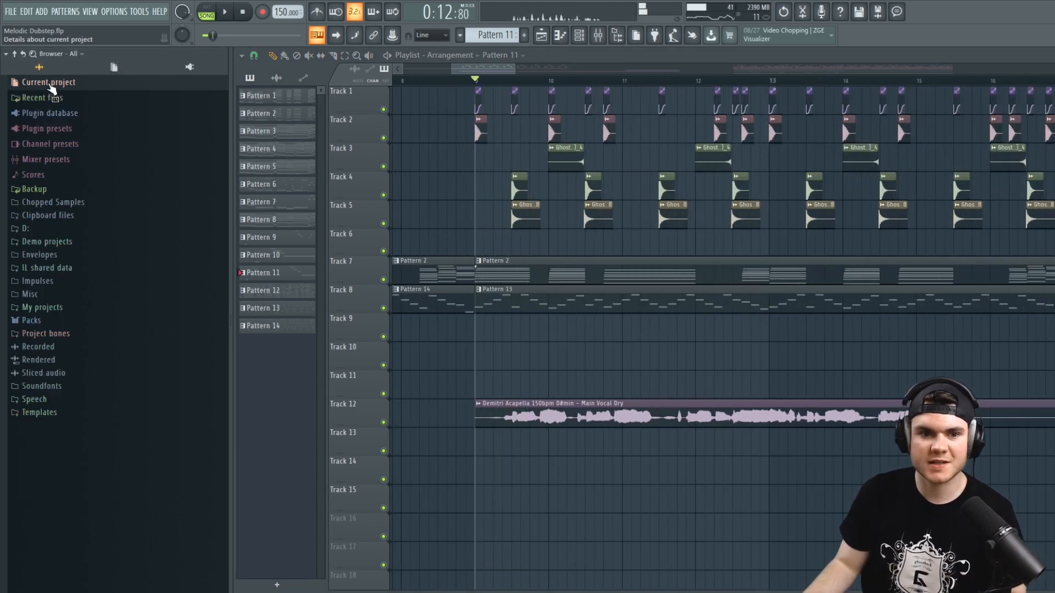
click(64, 230)
click(158, 515)
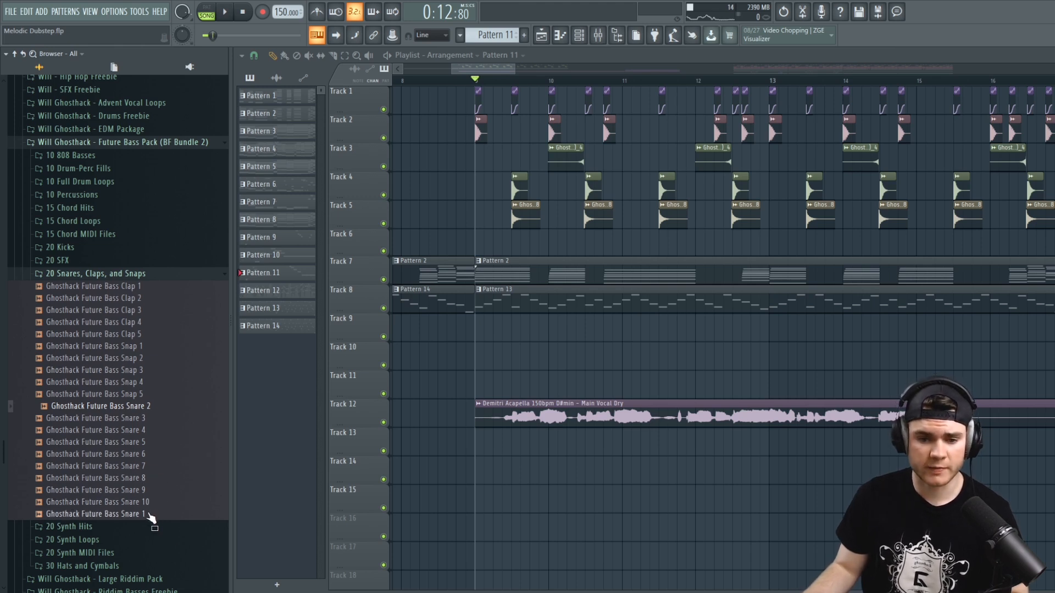
drag(506, 225, 519, 187)
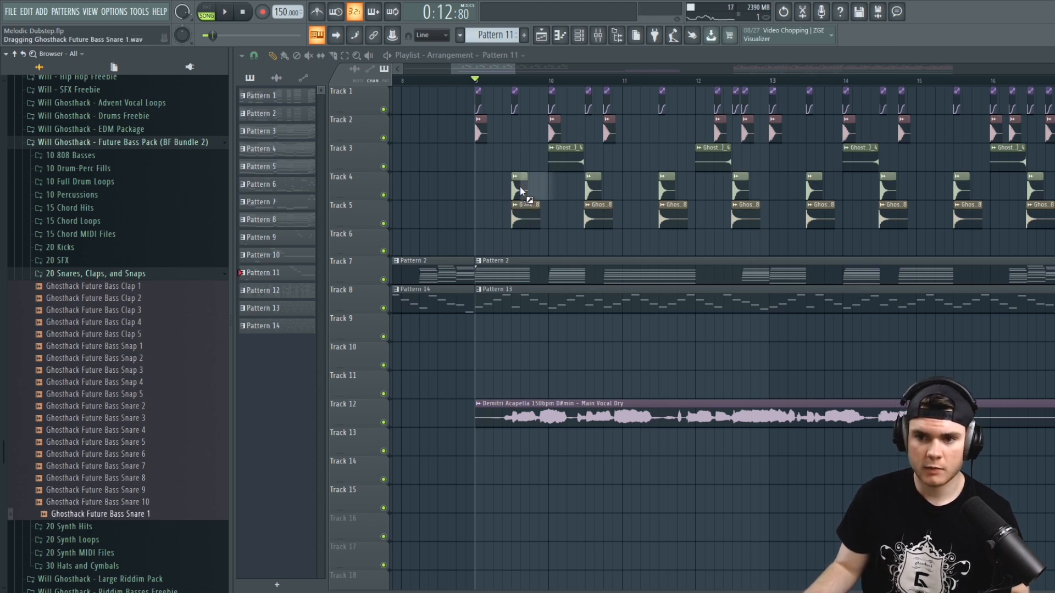
key(space)
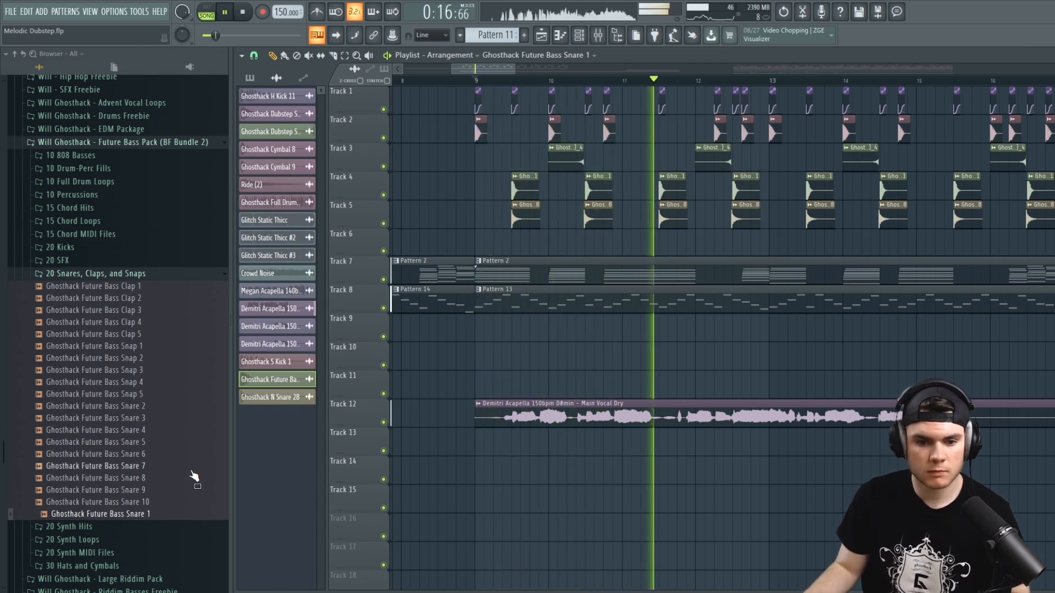
Audition other Future Bass snares and try Ghosthack Future Bass Snare 2 as the Track 4 sample during playback
drag(157, 502, 157, 496)
key(space)
key(space)
click(153, 453)
key(space)
drag(536, 186, 531, 186)
key(space)
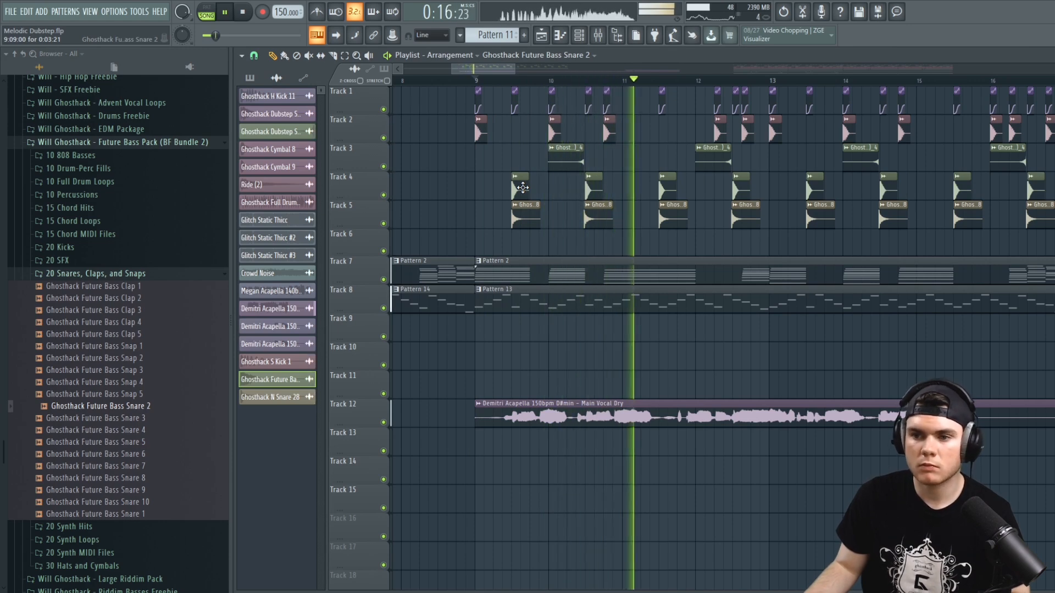
Examine the Intro Snare mixer track and its Fruity Reeverb 2 mix level while the intro plays
click(597, 36)
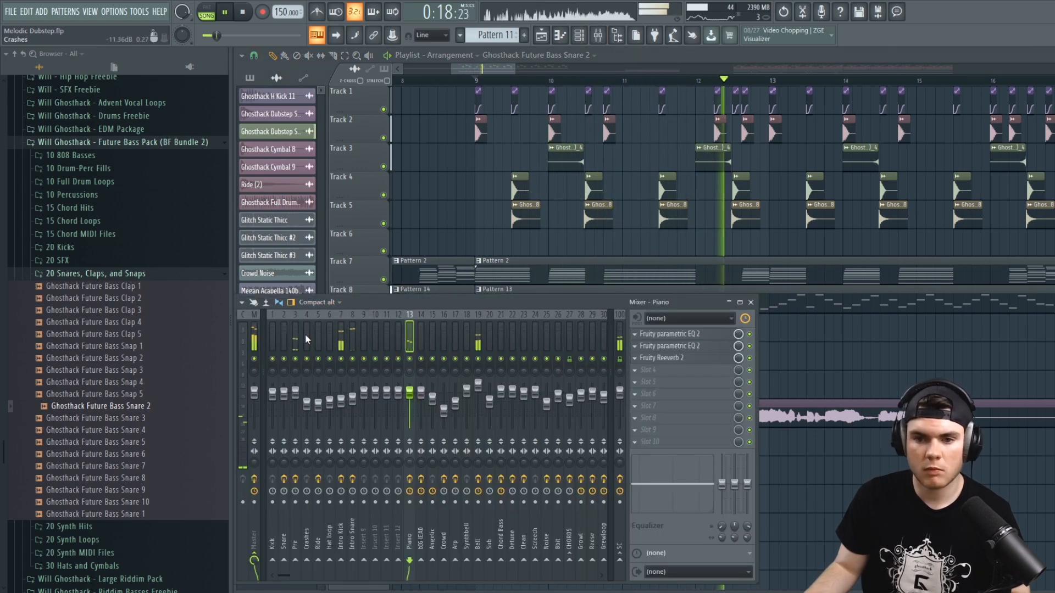
click(352, 338)
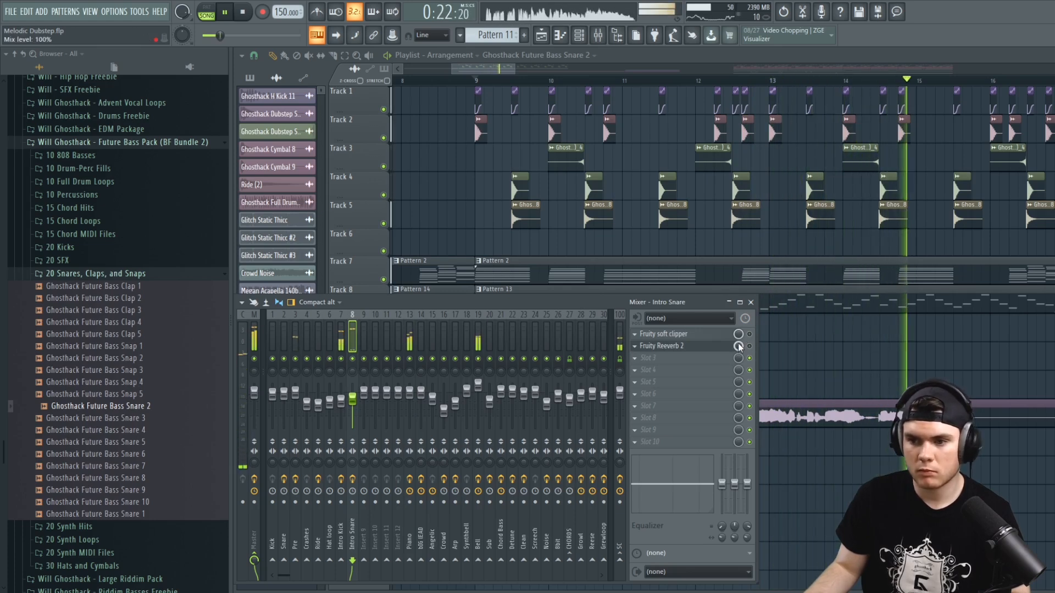
click(598, 35)
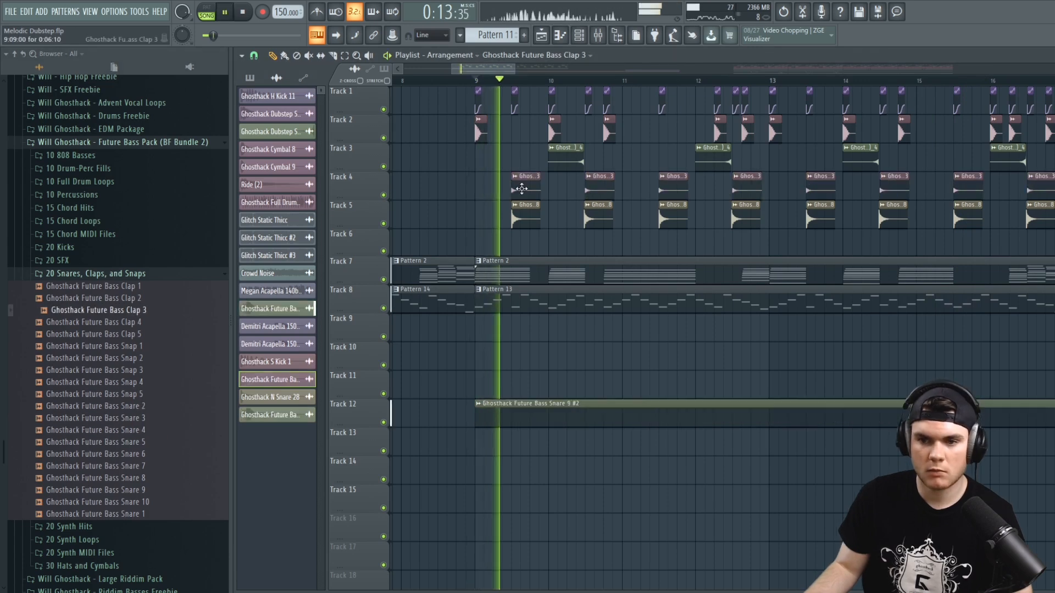
Set the sample start offset of Ghosthack Future Bass Clap 3 on Track 4 to 0% and play the intro
double_click(519, 186)
drag(513, 354, 513, 385)
key(space)
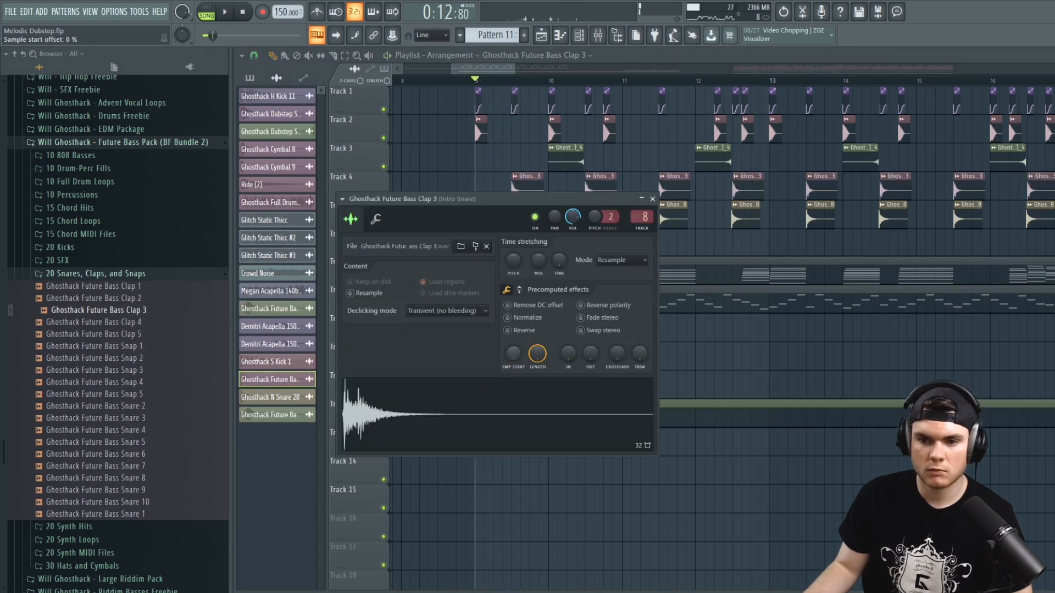
click(652, 198)
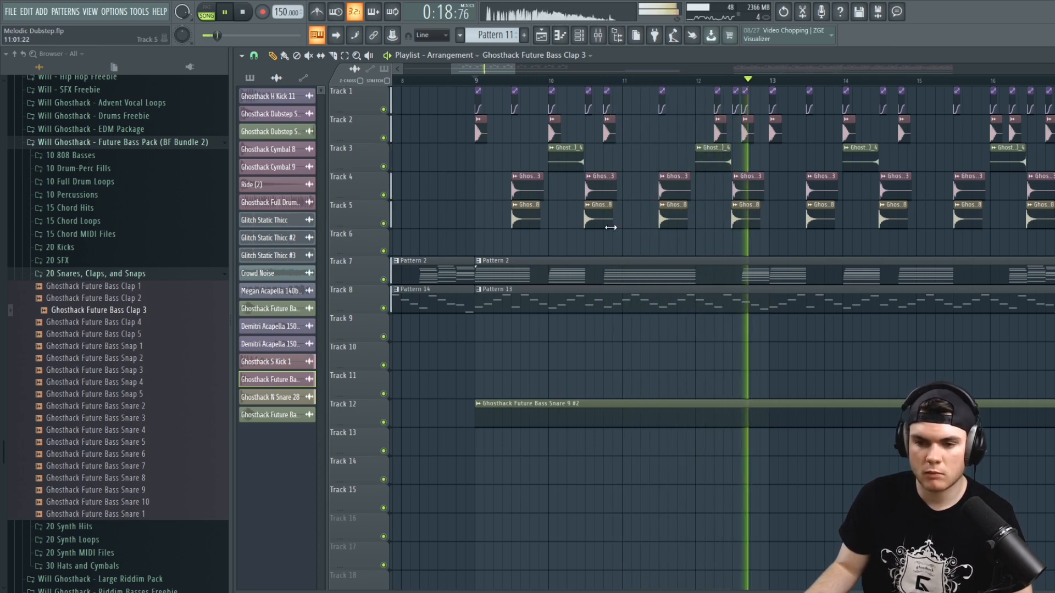
Collapse the 20 Snares, Claps, and Snaps sample folder and stop playback
click(86, 274)
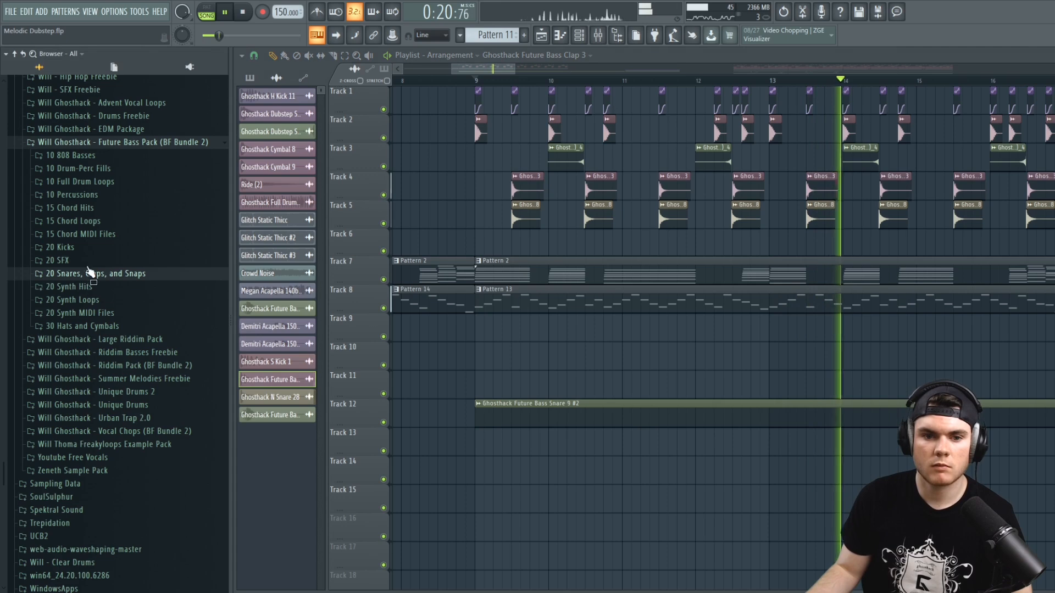
key(space)
click(104, 156)
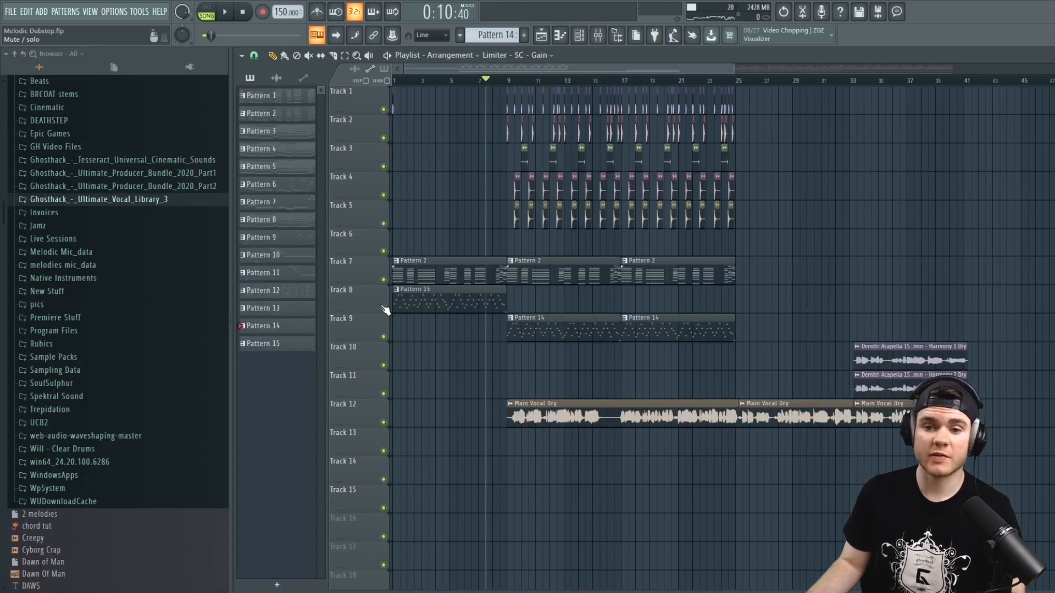
Solo and play the Pattern 15 arpeggio on Track 8, and the Pattern 14 arpeggio on Track 9 from bar 9
right_click(384, 309)
key(space)
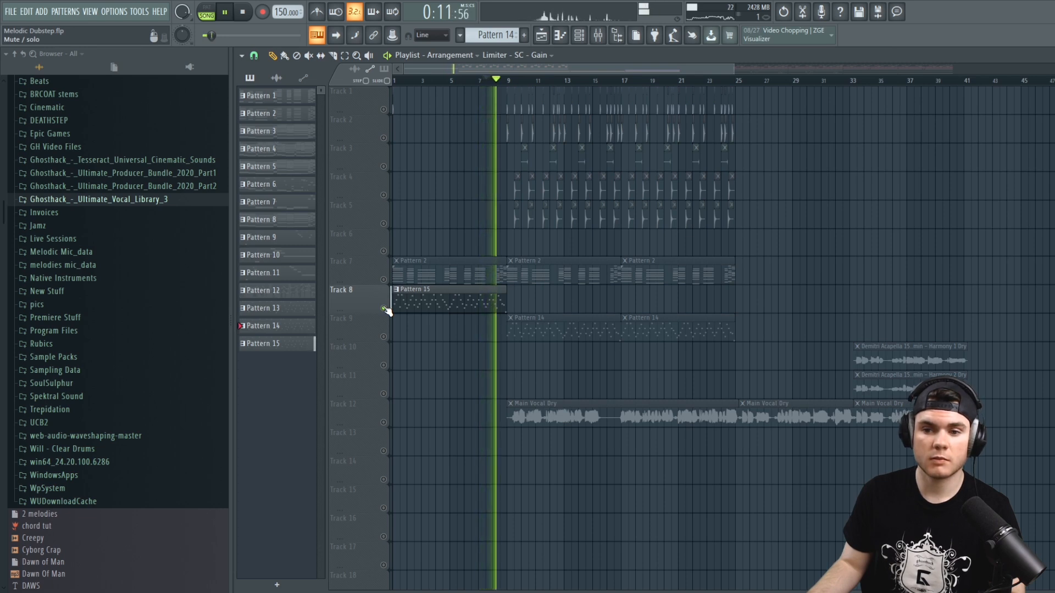
key(space)
right_click(384, 337)
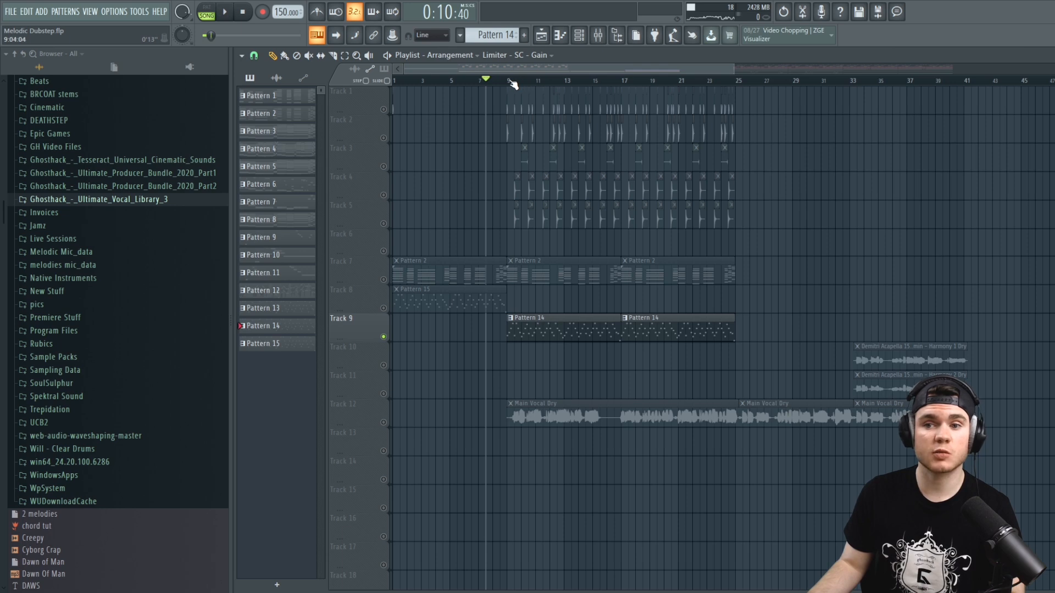
key(space)
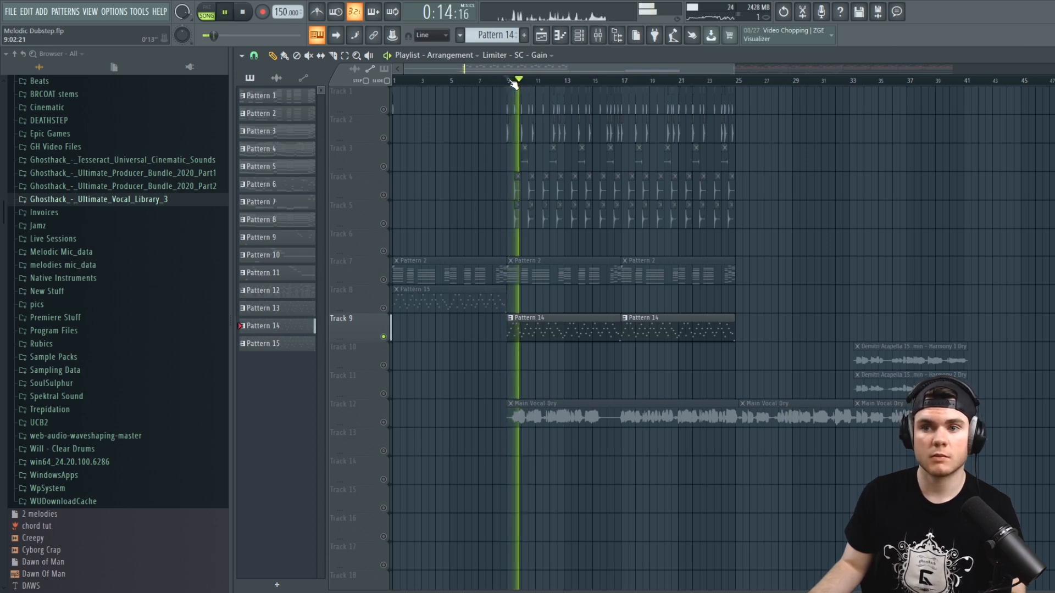
Examine the Music Box channel's FLEX preset in the General Midi Library and return to the playlist
click(579, 35)
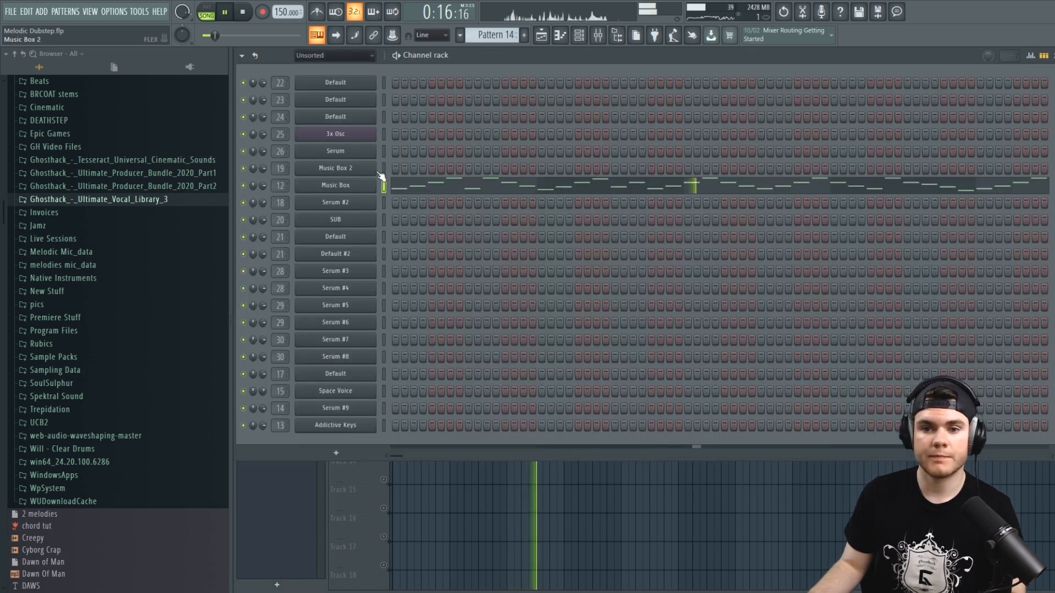
click(357, 187)
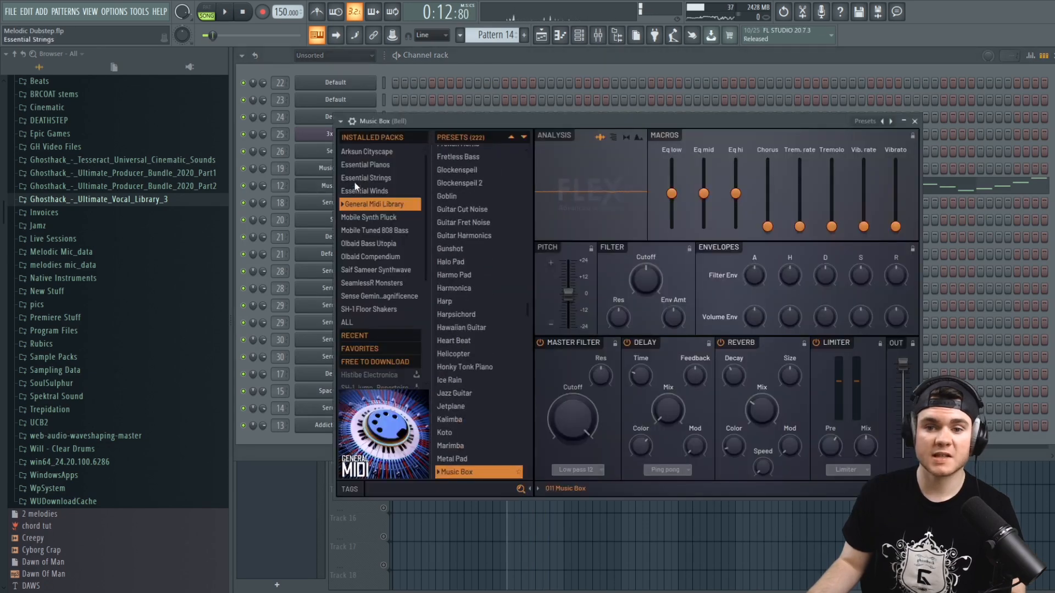
scroll(483, 430, down, 3)
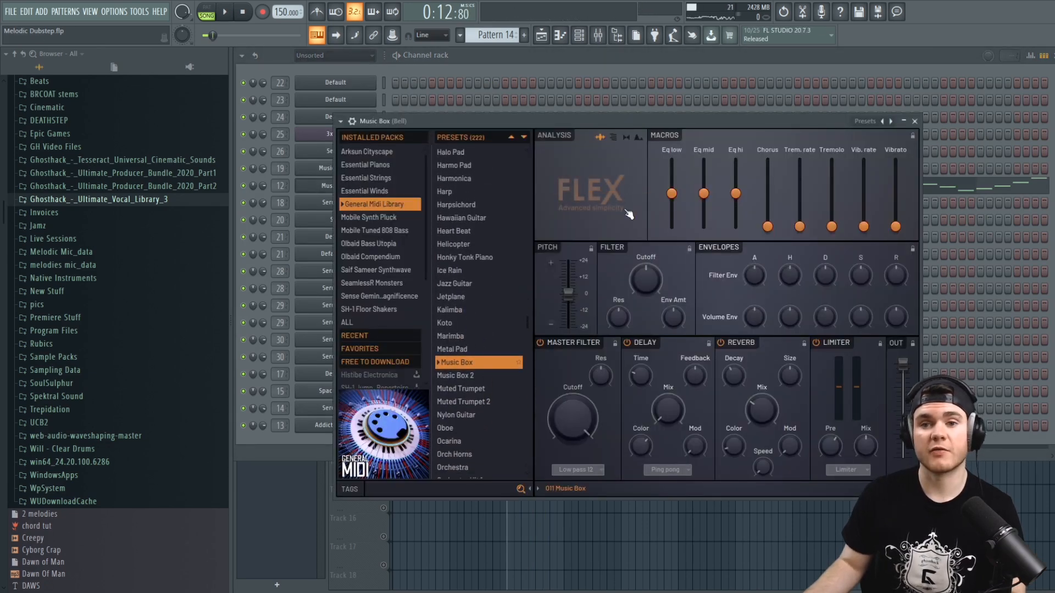
click(914, 121)
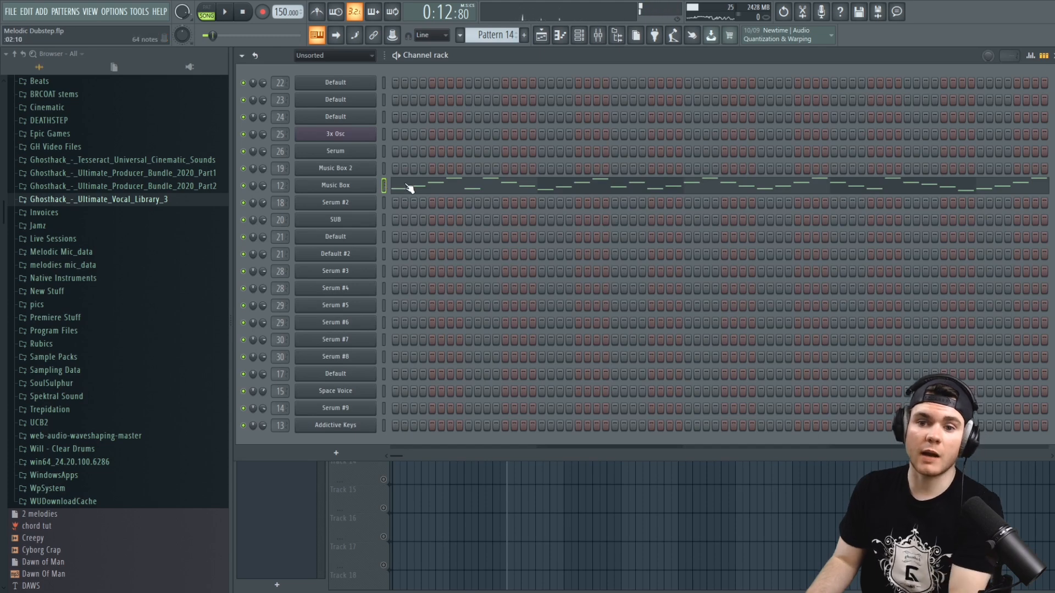
click(352, 470)
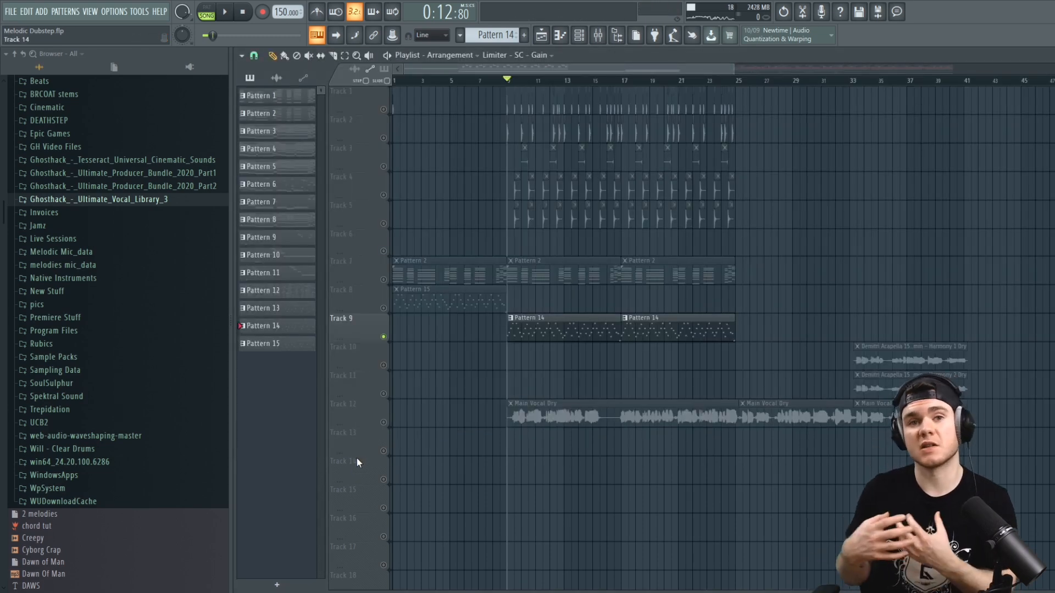
Play the Main Vocal Dry track together with the Track 9 arpeggio and re-enable all playlist tracks
click(391, 422)
key(space)
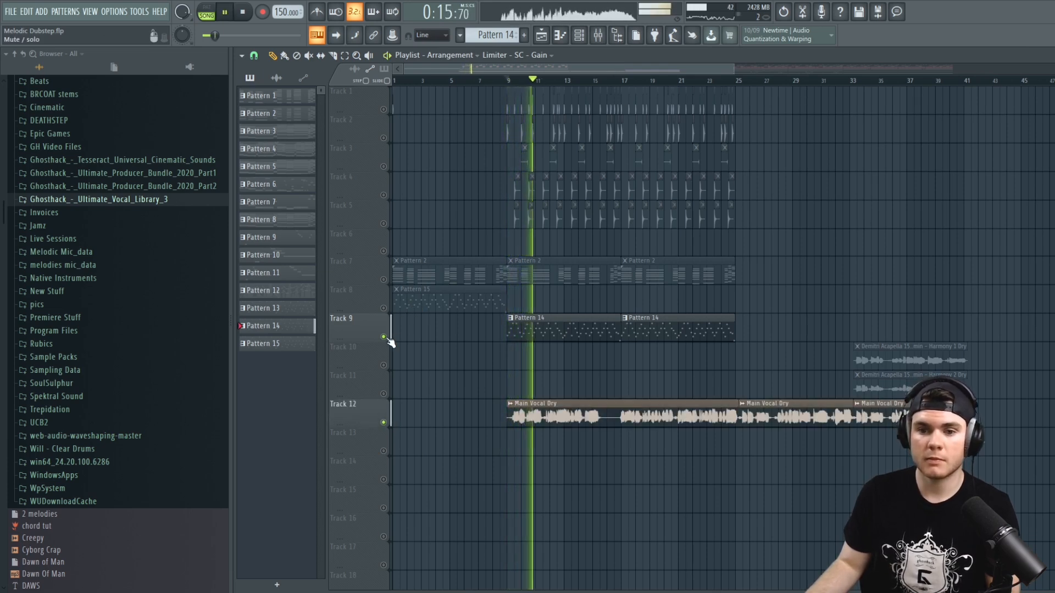
right_click(387, 337)
right_click(386, 338)
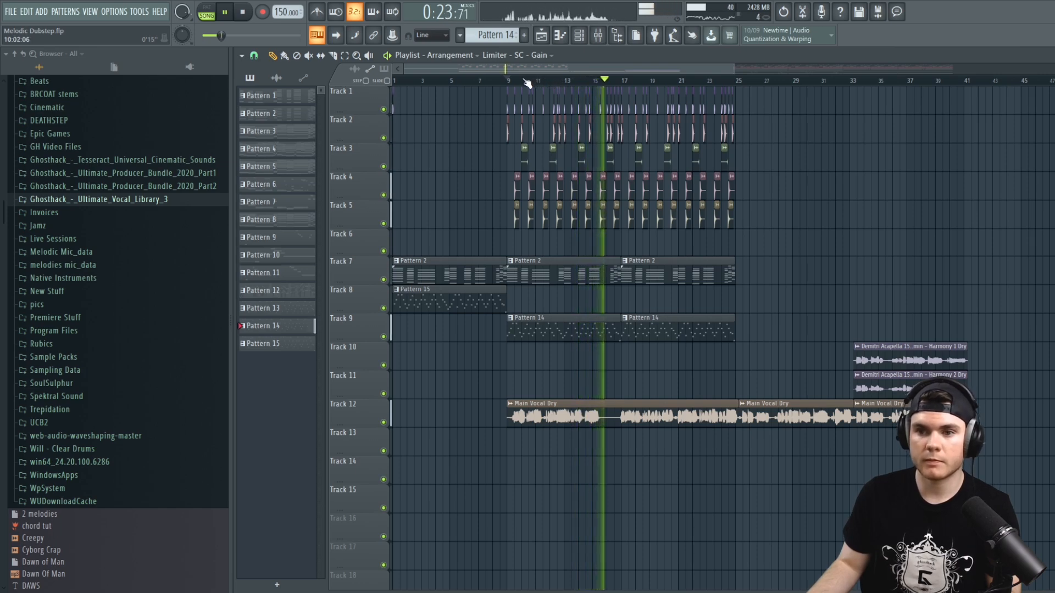
key(space)
Play the full intro arrangement from bar 9 with all tracks active
scroll(527, 82, up, 5)
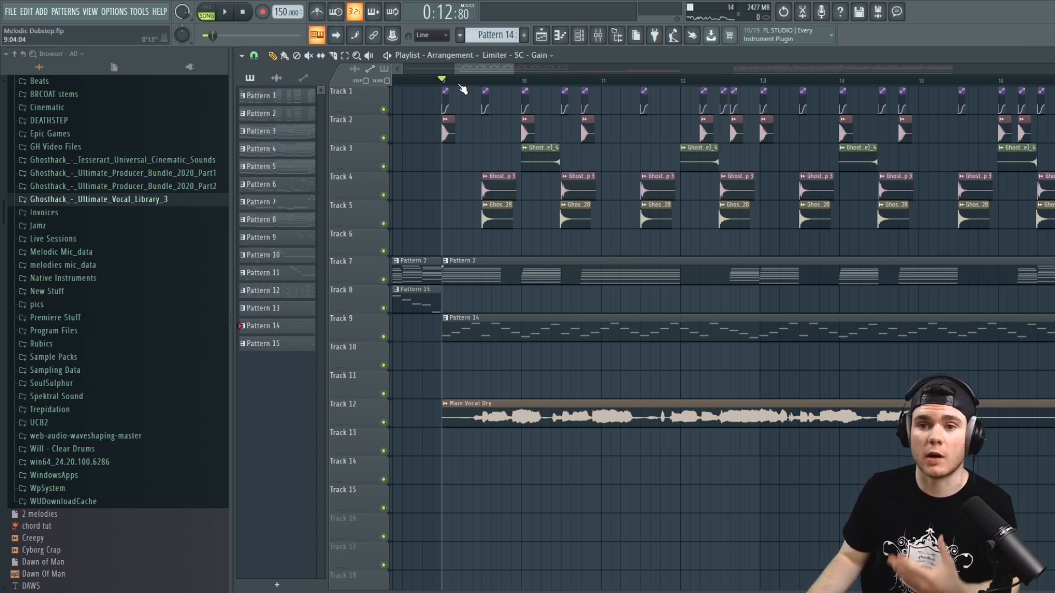
scroll(468, 87, down, 3)
key(space)
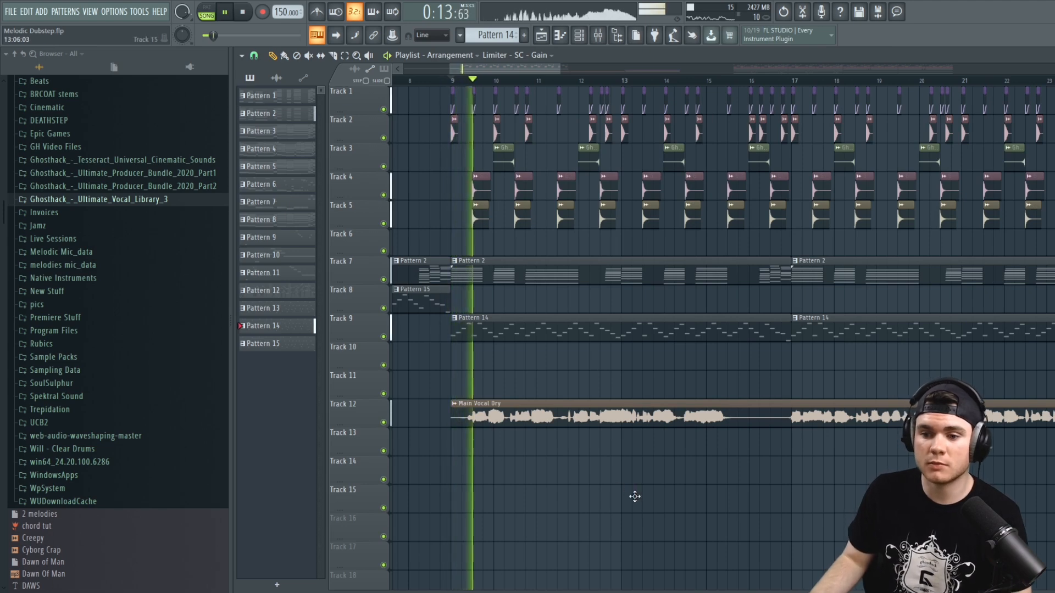
scroll(481, 67, up, 3)
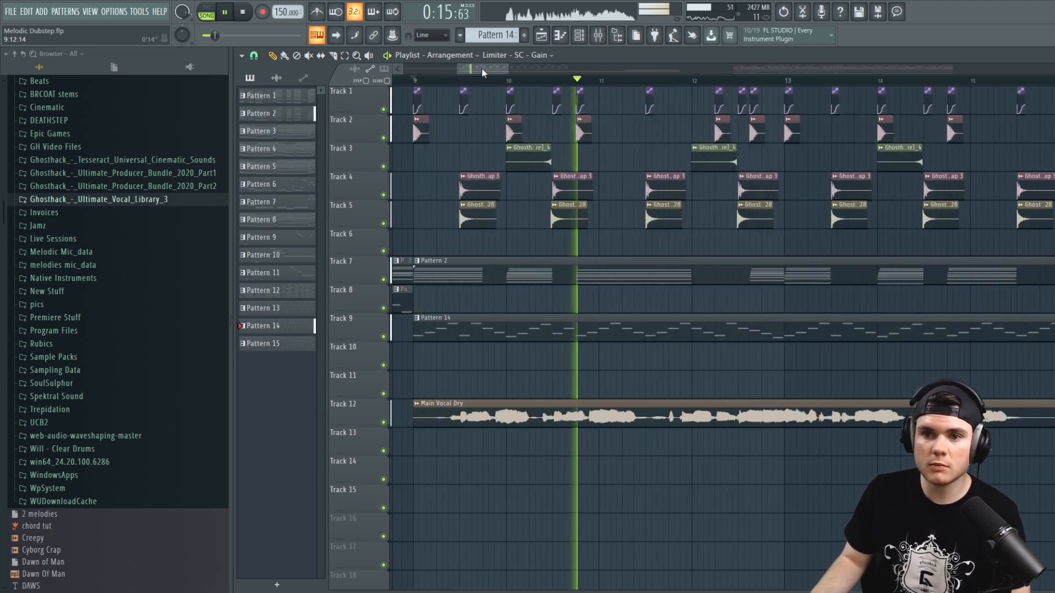
key(space)
Lower the channel pitch of Ghosthack Clap 23 to -200 cents and play it in the intro
click(181, 186)
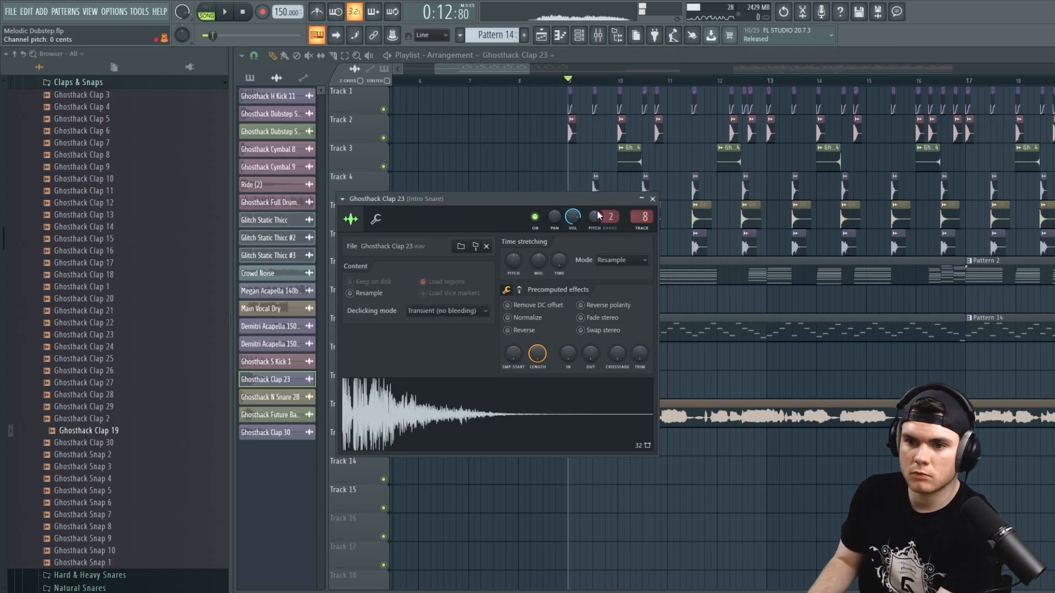
scroll(597, 212, down, 4)
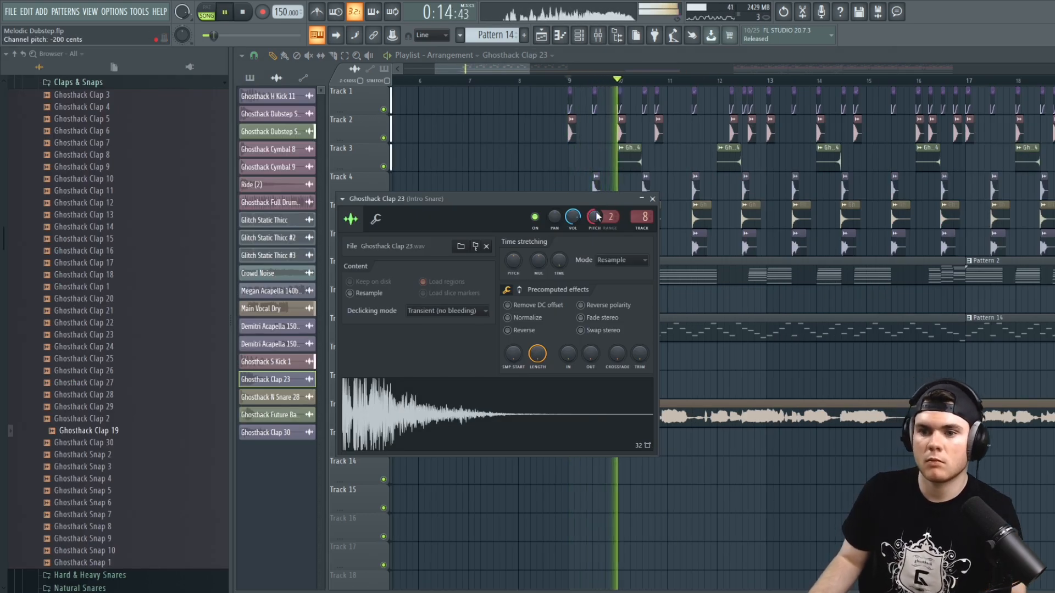
click(652, 199)
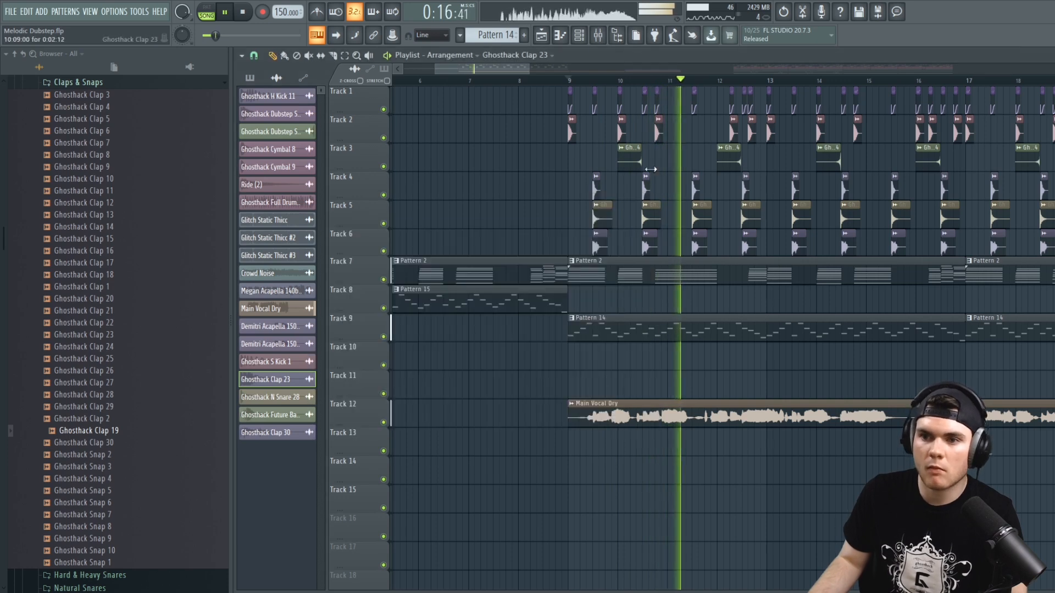
Set the Intro Snare mixer track's volume to 78% (-5.2 dB) and toggle its mute to compare the mix
drag(528, 69, 643, 68)
click(580, 41)
click(598, 35)
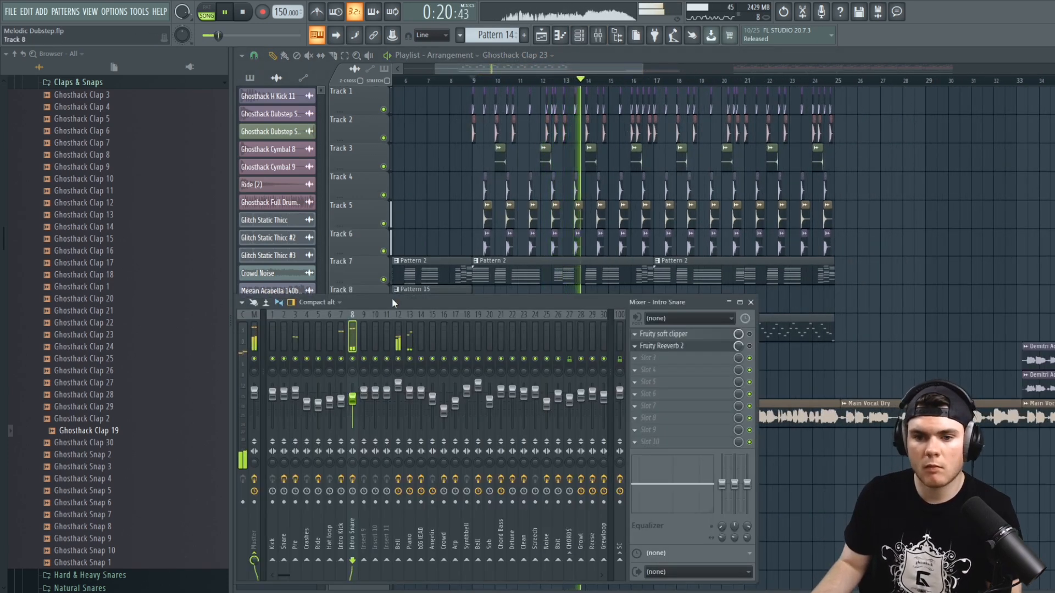
drag(351, 406, 351, 404)
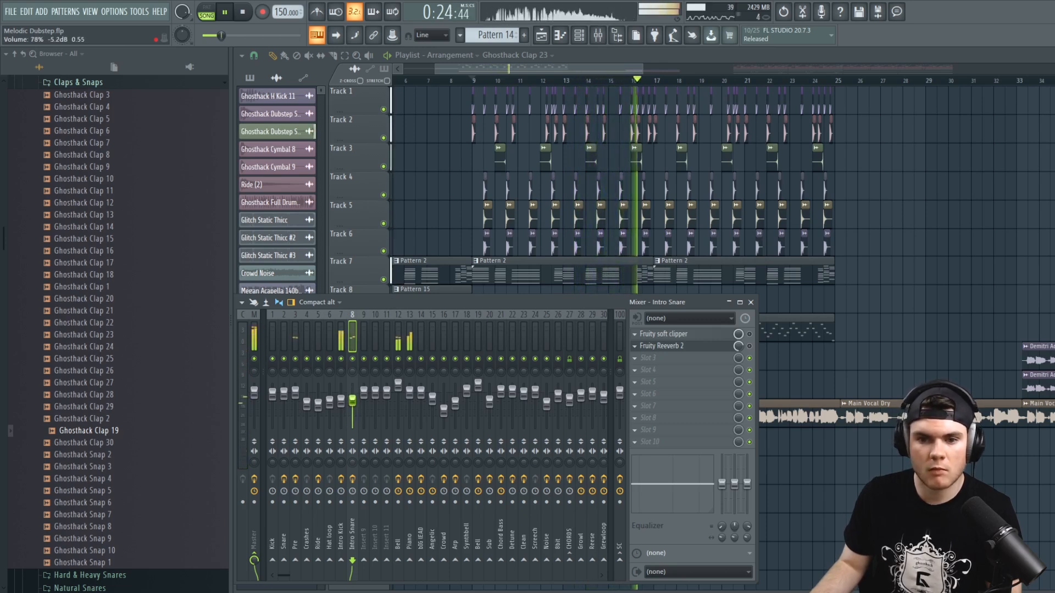
click(352, 359)
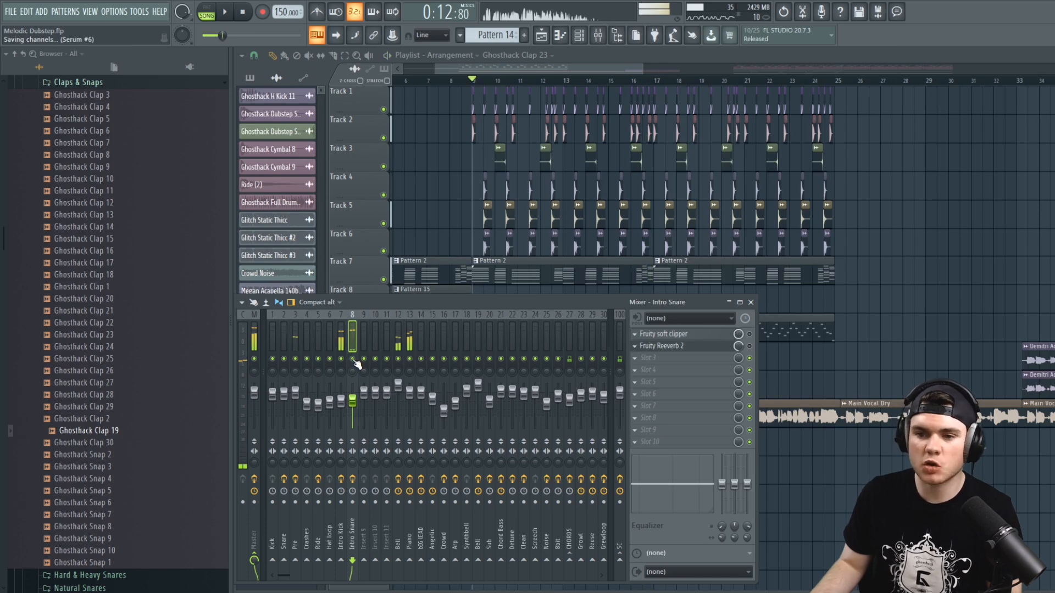
right_click(353, 359)
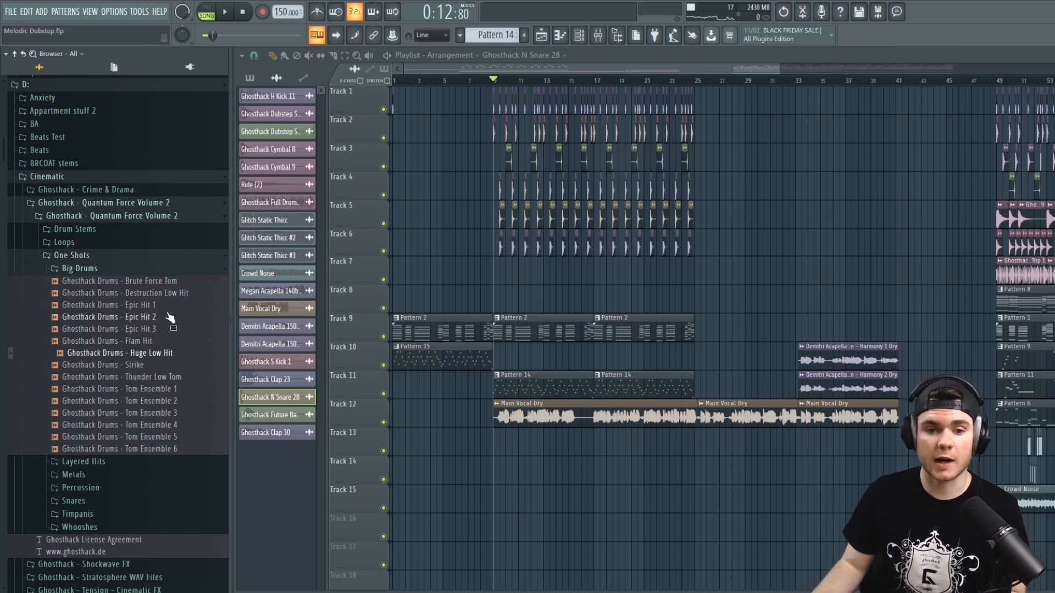
Audition hits from the Quantum Force Big Drums folder, including Flam Hit, Tom Ensemble 3 and Huge Low Hit
click(170, 282)
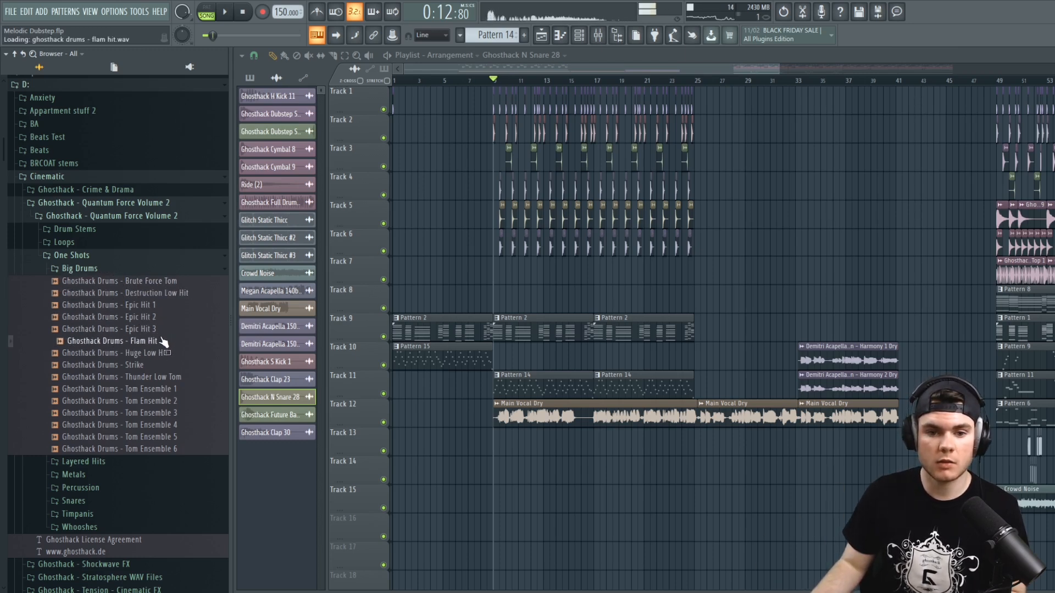
click(181, 413)
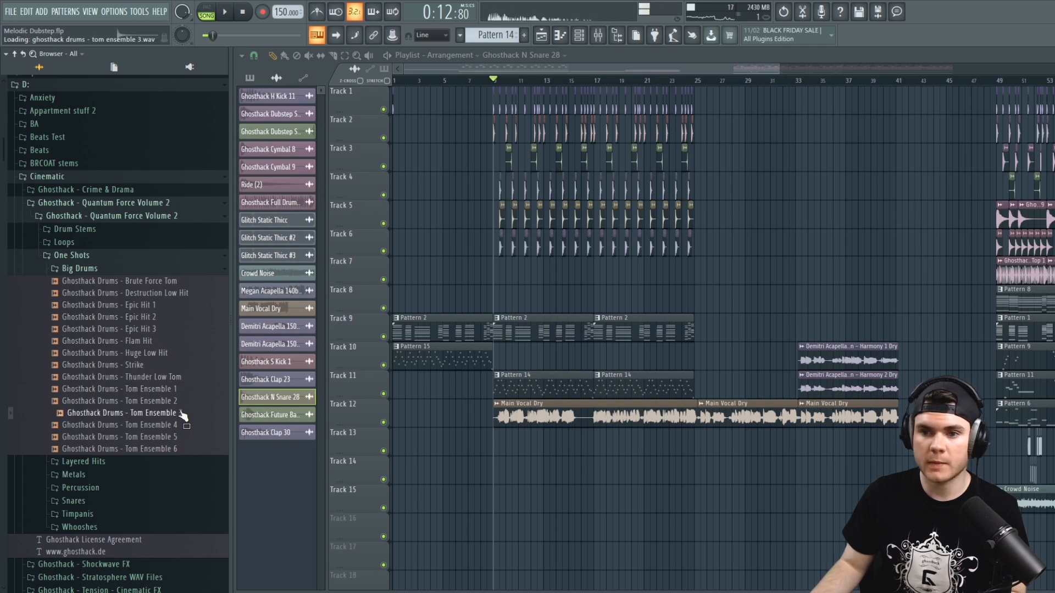
click(191, 354)
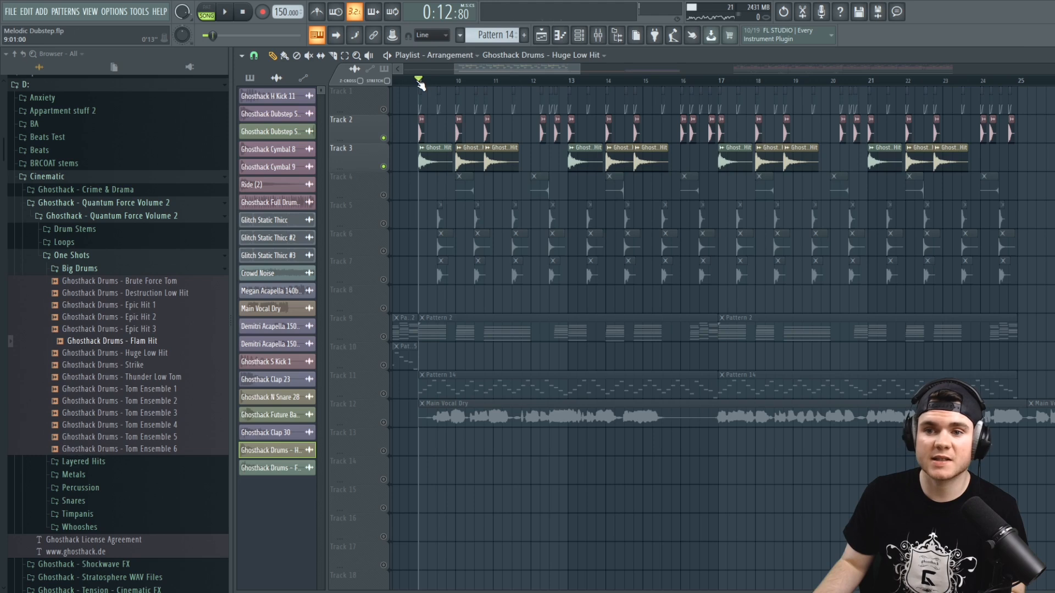
Play the soloed cinematic hits and Track 2 from bar 9, and replay the intro with all tracks re-enabled
key(space)
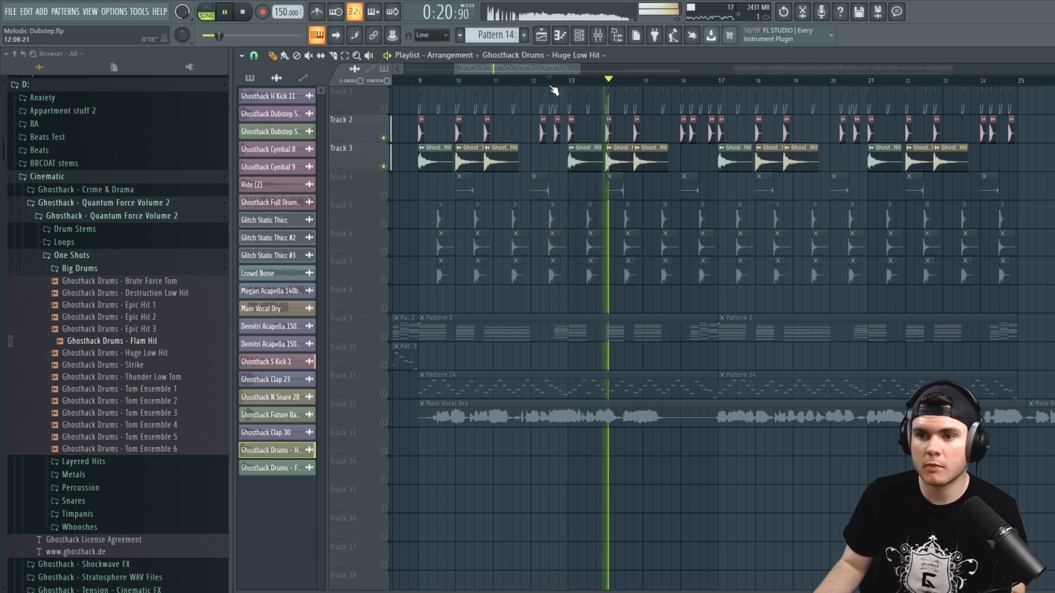
key(space)
right_click(384, 138)
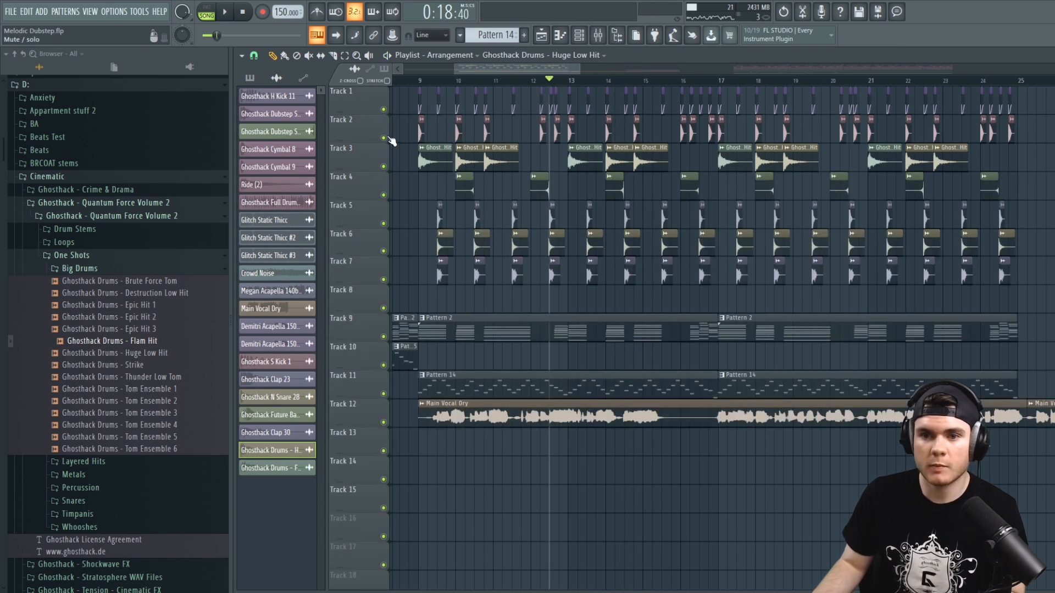
click(414, 82)
key(space)
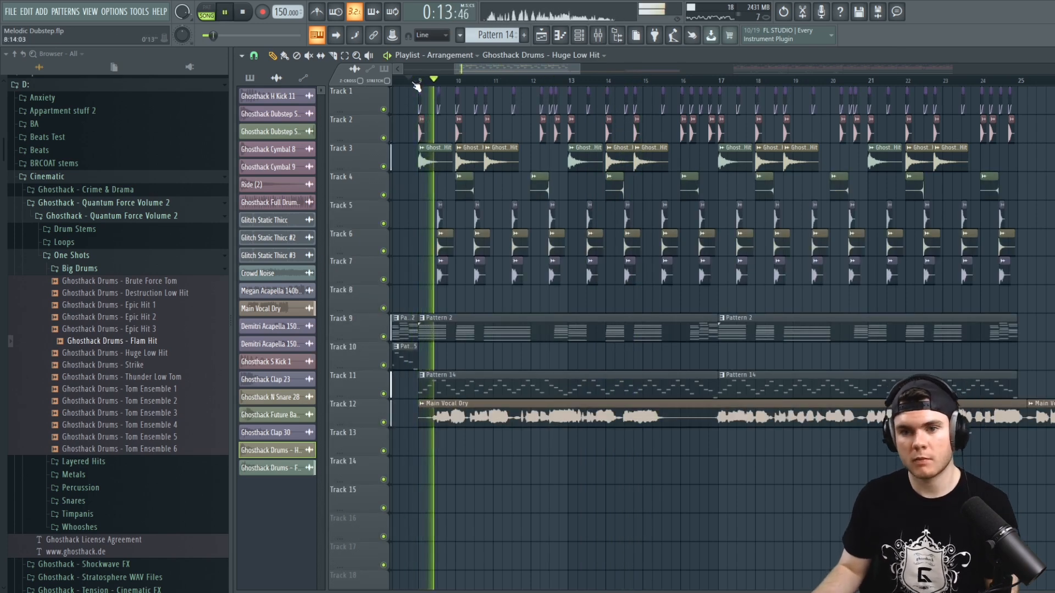
scroll(416, 83, down, 3)
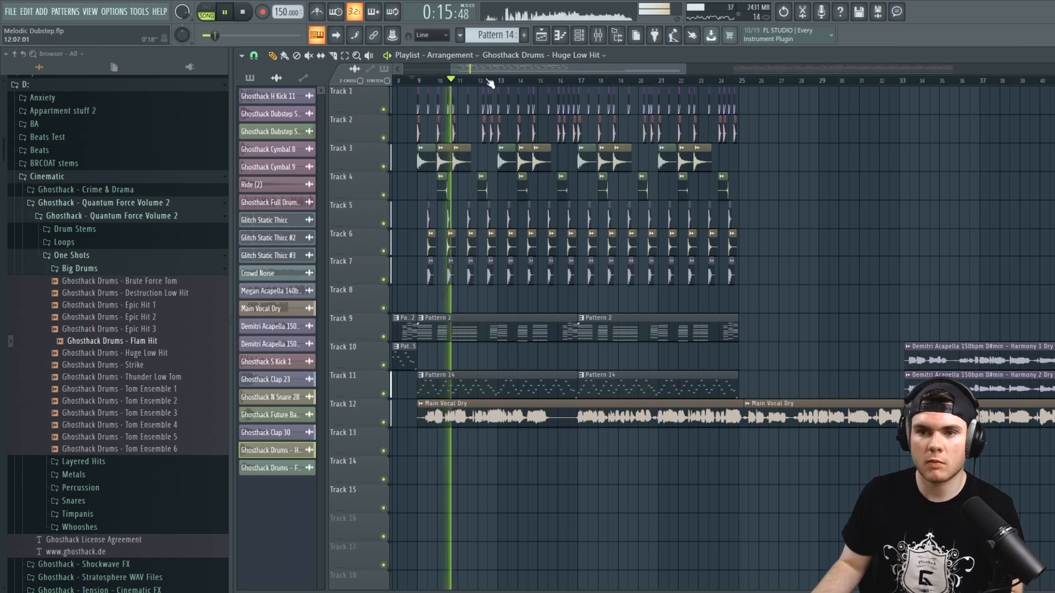
drag(491, 71, 466, 77)
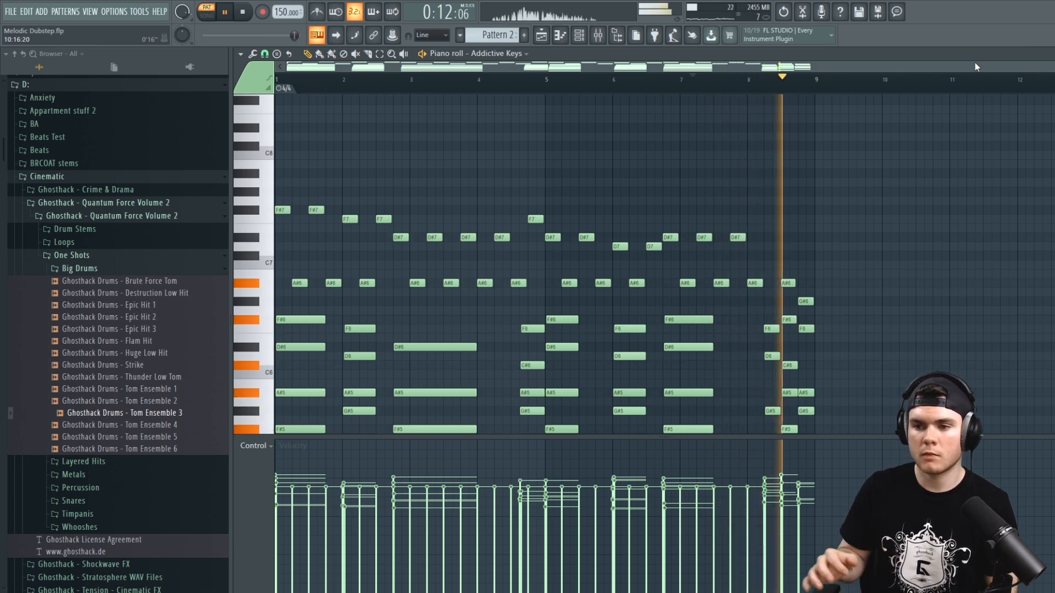
Save the project and delete the high melody notes above the chords in Pattern 3's Addictive Keys piano roll
key(ctrl+s)
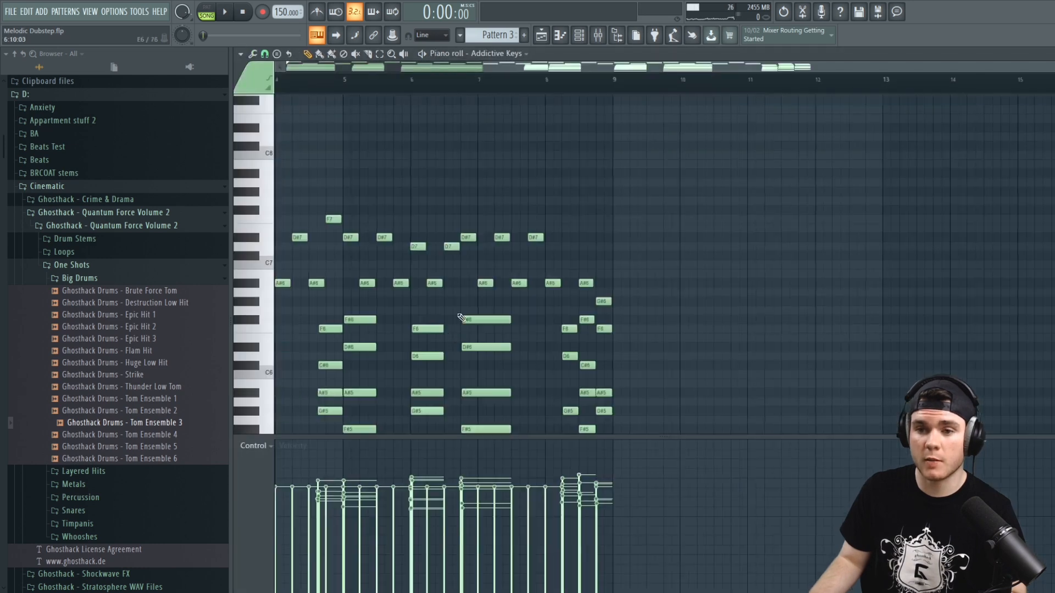
drag(540, 66, 342, 66)
drag(824, 285, 176, 100)
key(Delete)
scroll(328, 273, down, 5)
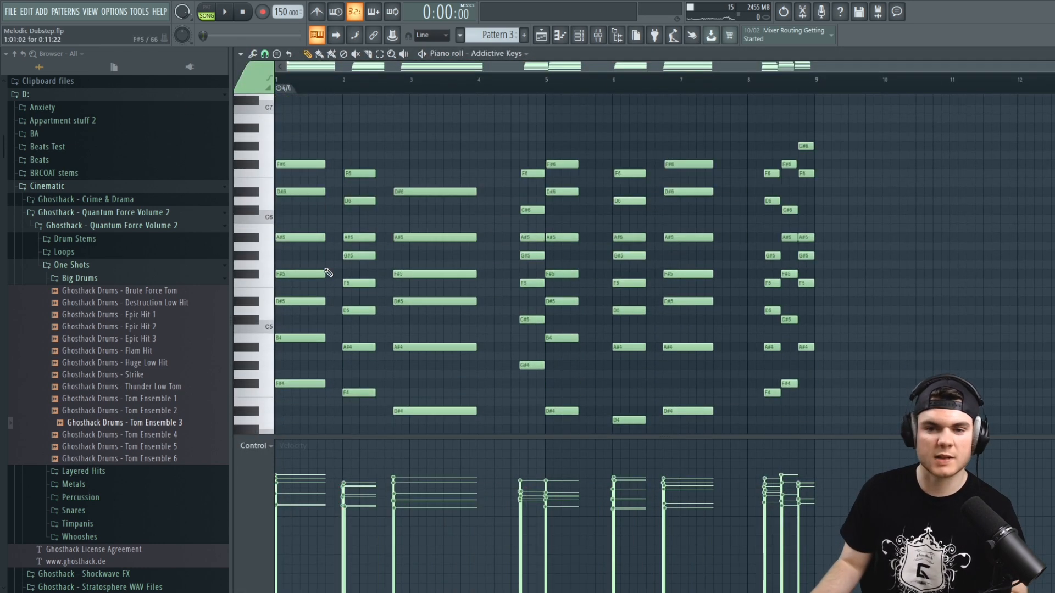
Play the Pattern 3 chords and delete the highest note from each chord
key(space)
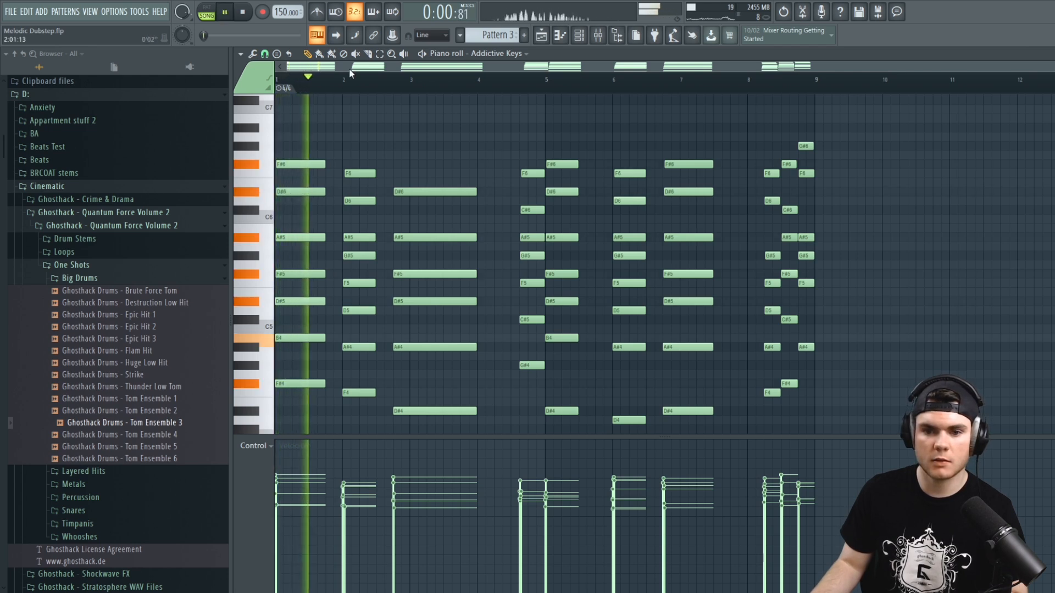
key(space)
right_click(314, 164)
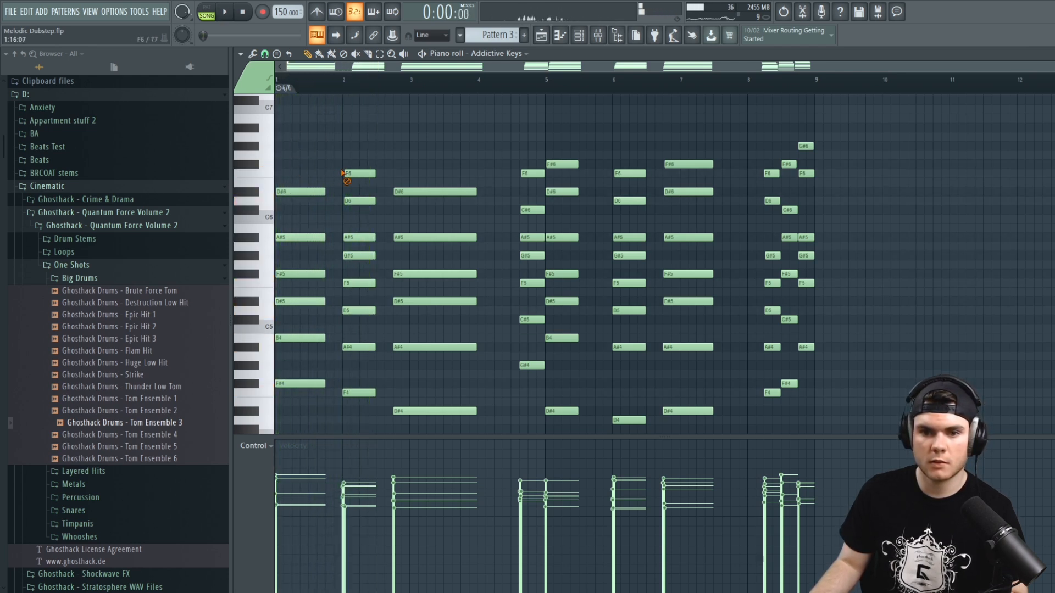
right_click(348, 174)
right_click(409, 191)
key(space)
right_click(532, 174)
right_click(561, 164)
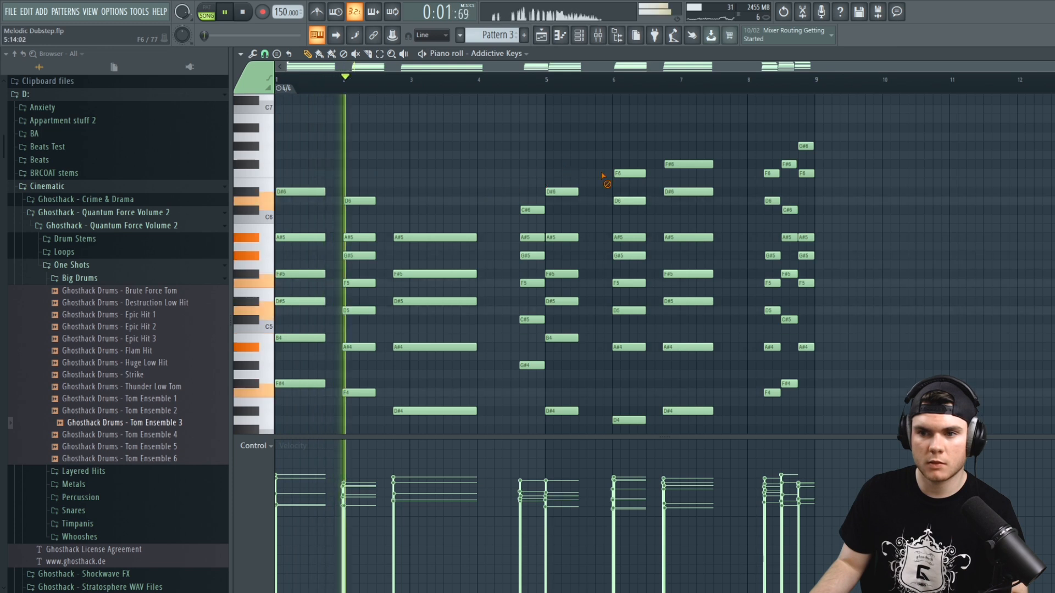
right_click(629, 173)
right_click(688, 164)
right_click(772, 174)
right_click(789, 164)
right_click(805, 146)
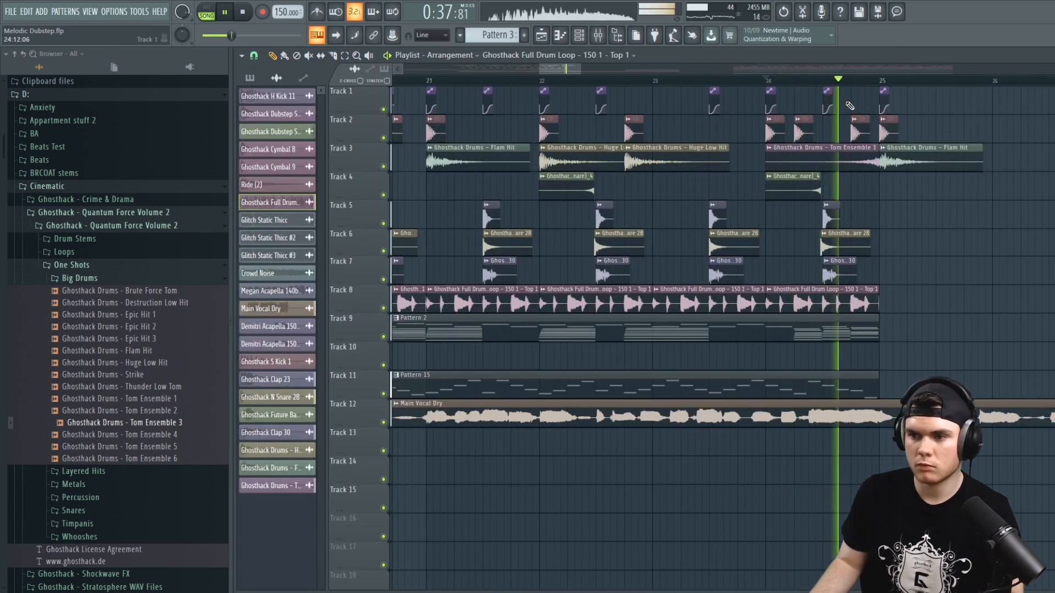
Play the intro's ending around bar 24 and the full drum loop on Track 8 from bar 17
click(772, 83)
scroll(767, 85, down, 2)
key(space)
drag(576, 70, 551, 82)
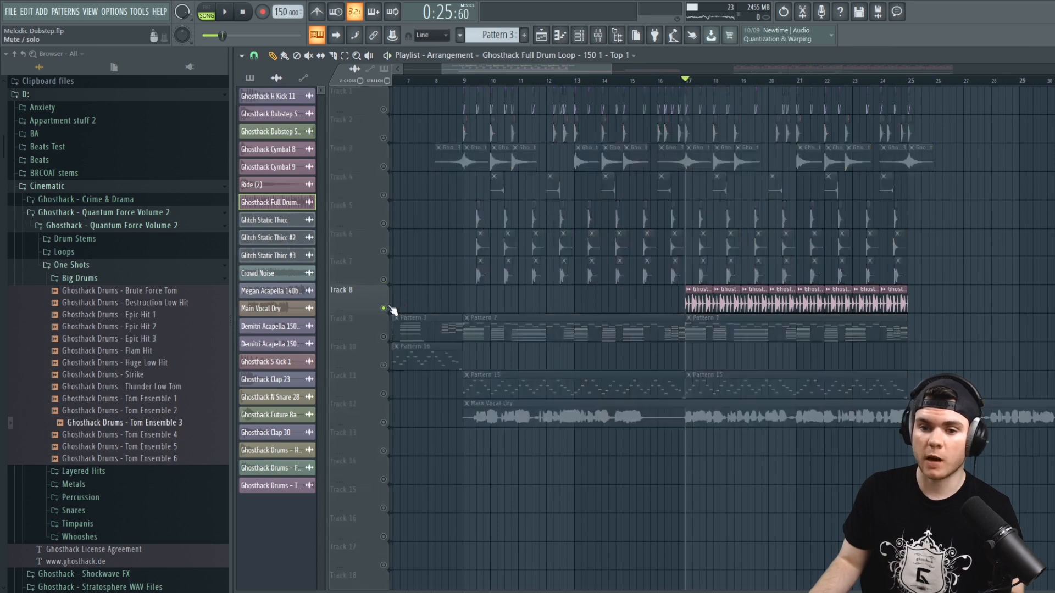
key(space)
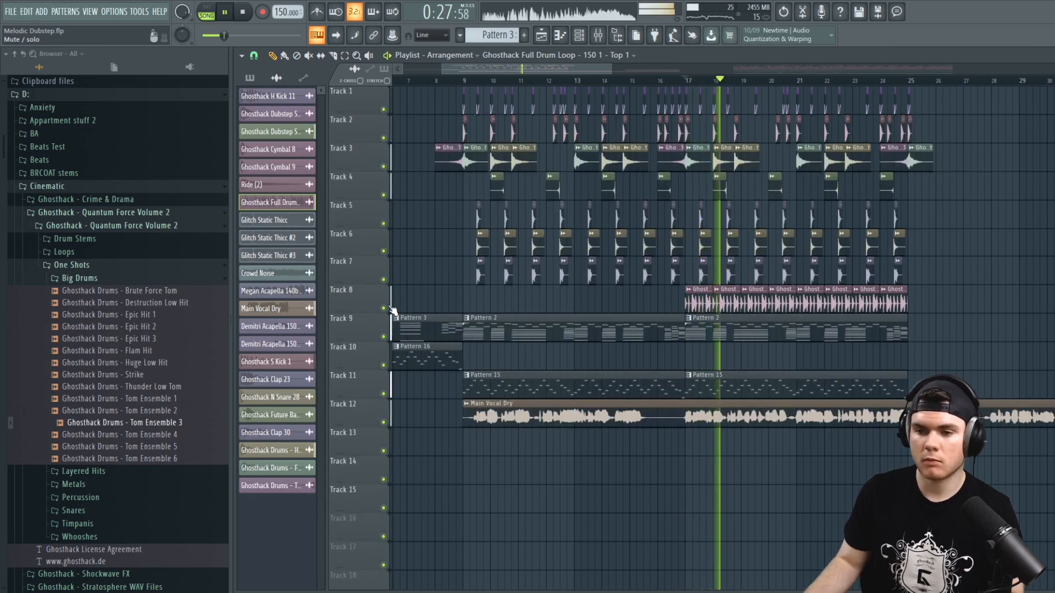
scroll(671, 86, down, 3)
Stop playback and move the pattern and vocal clips on Tracks 9 to 12 down one track, freeing Track 9
drag(955, 441, 357, 332)
key(space)
key(shift+Down)
right_click(852, 290)
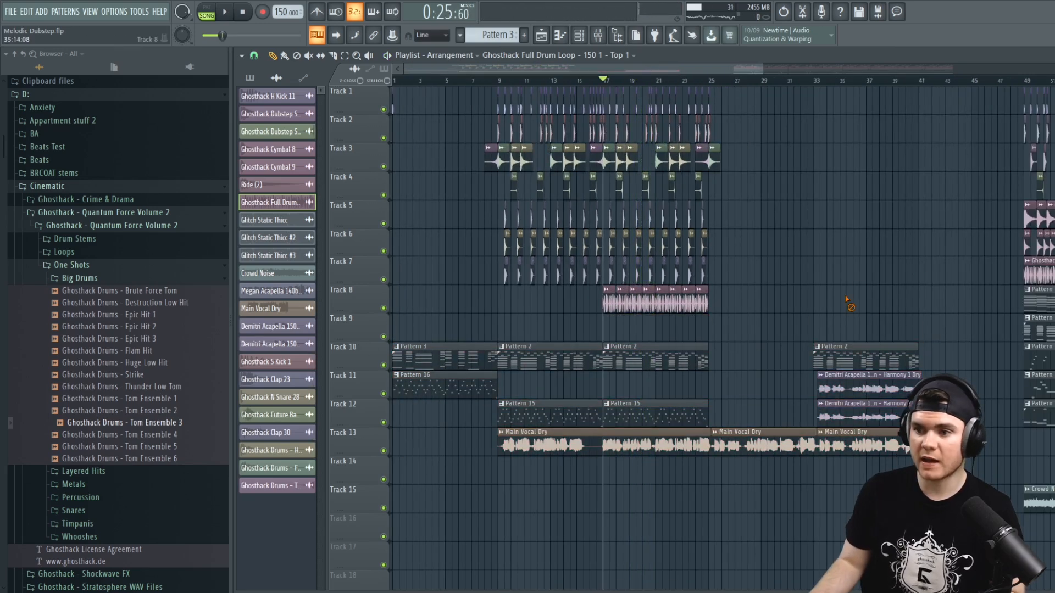
Open the Patcher effect on the Hat loop mixer track and play the drum loop through it from bar 17
scroll(650, 85, up, 3)
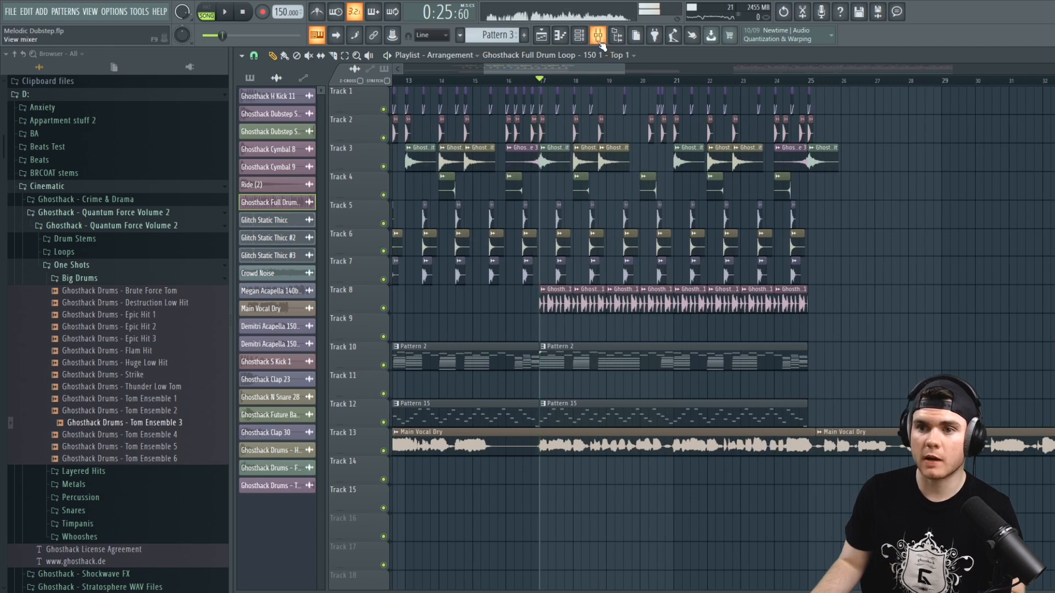
key(F9)
key(space)
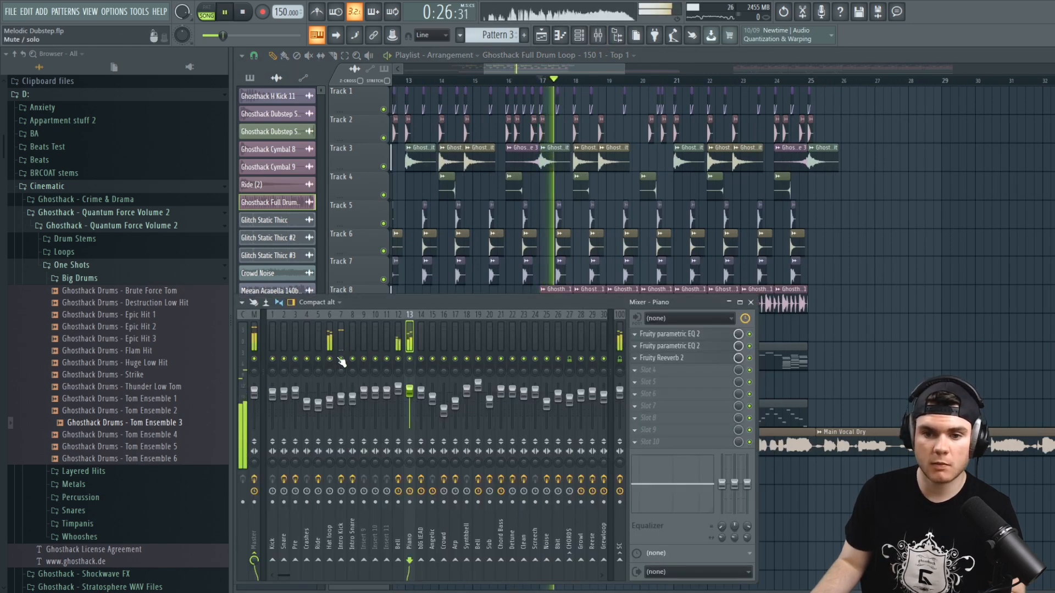
click(329, 341)
key(space)
click(635, 334)
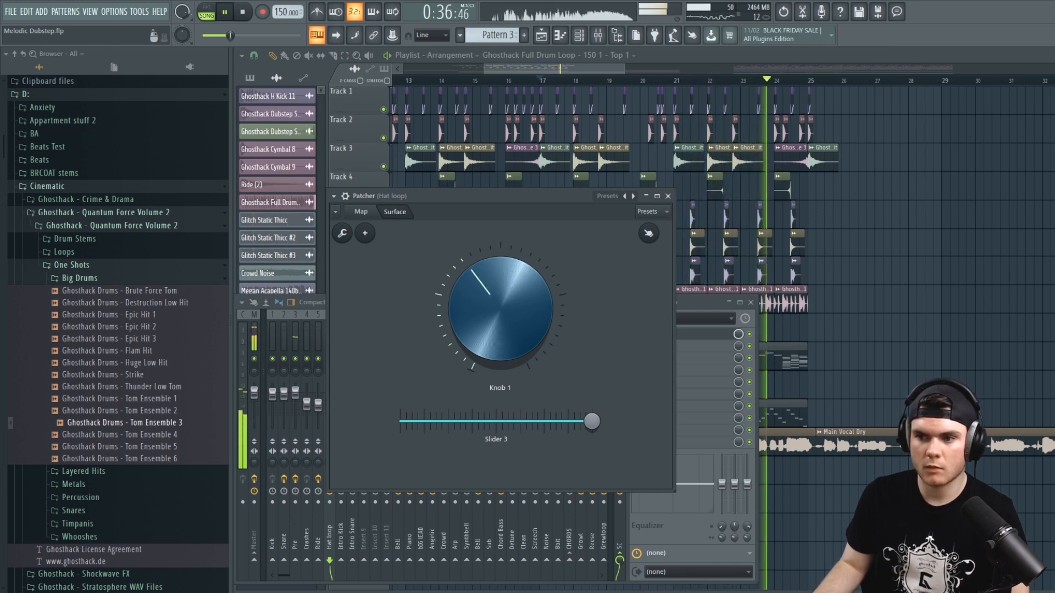
key(space)
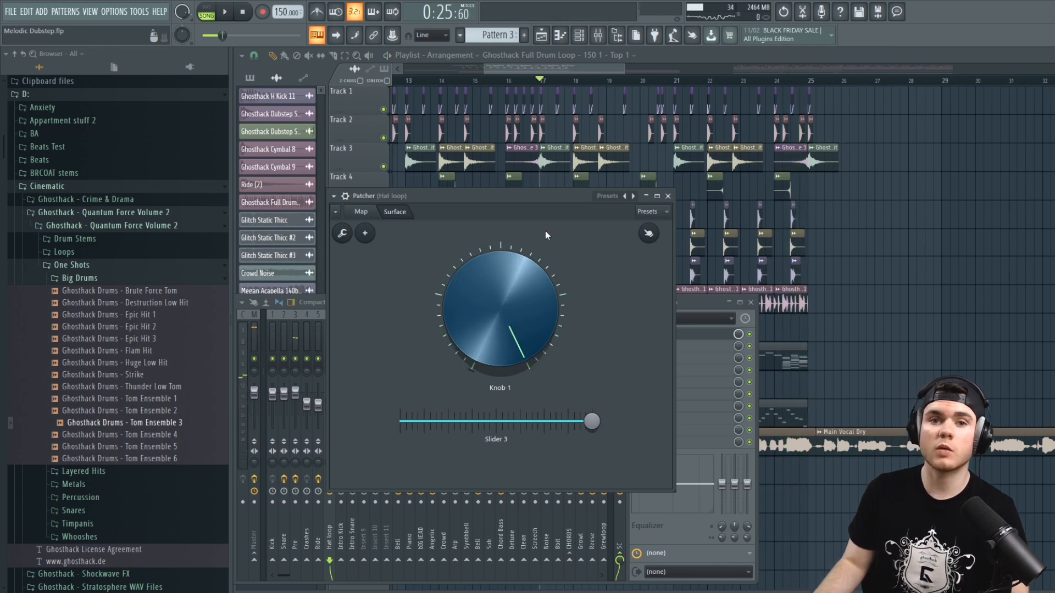
Examine the Hat loop Patcher's plugin map and its control surface, turning Knob 1
click(361, 212)
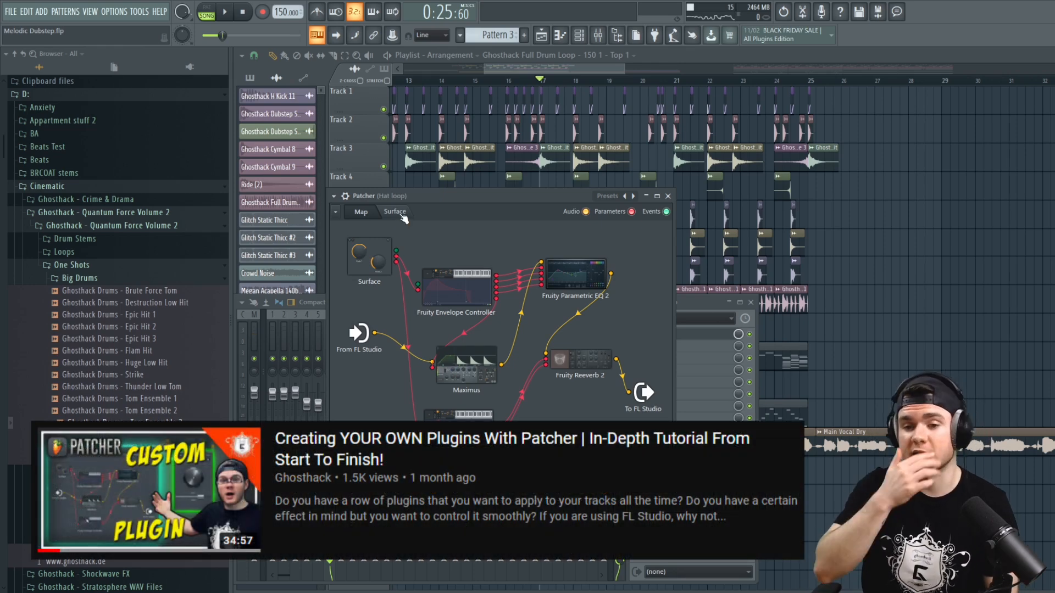
click(397, 213)
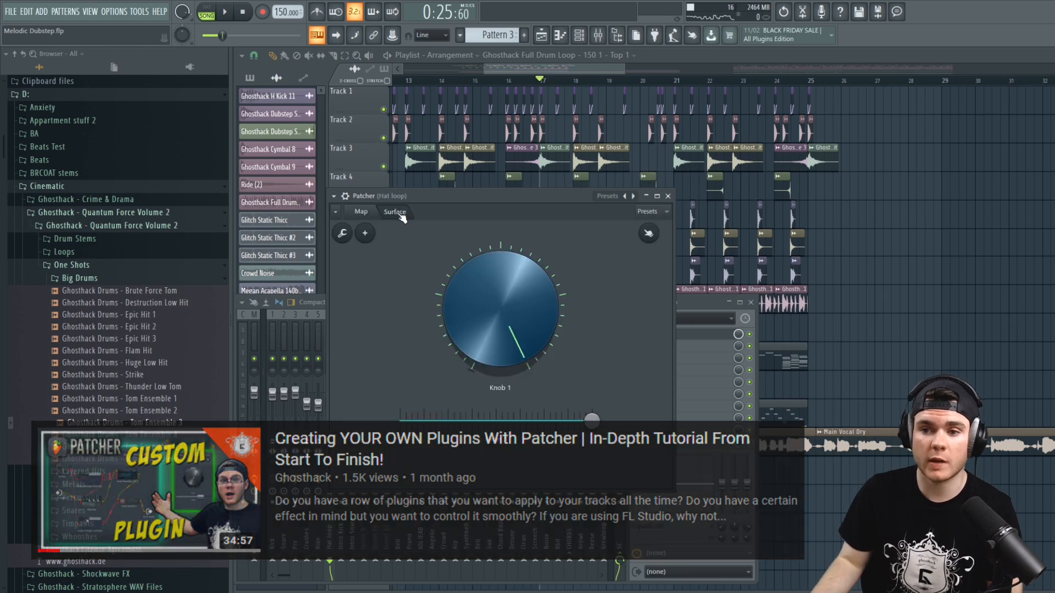
drag(450, 281, 450, 307)
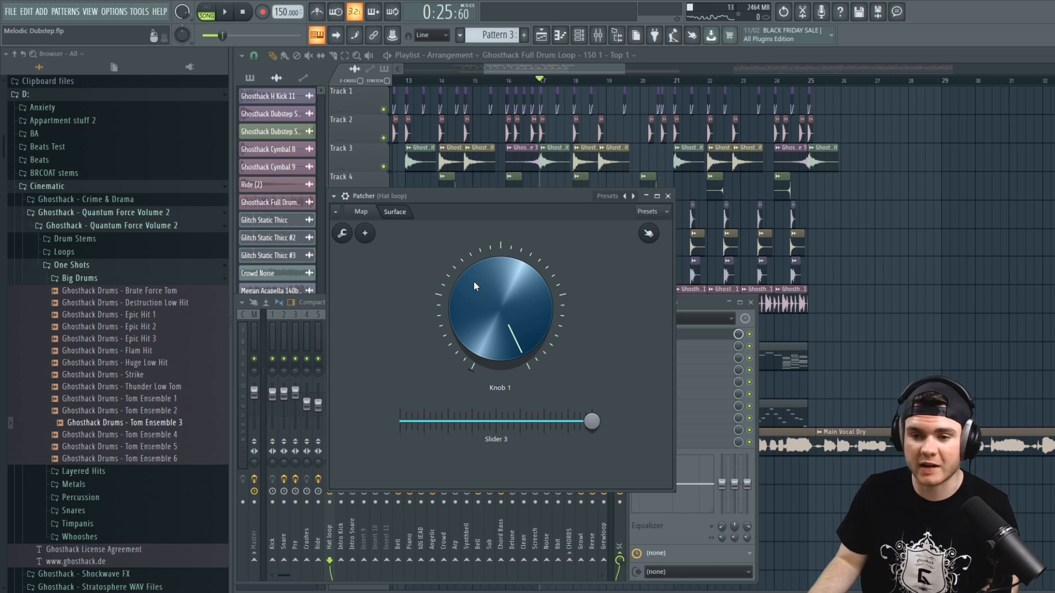
click(363, 212)
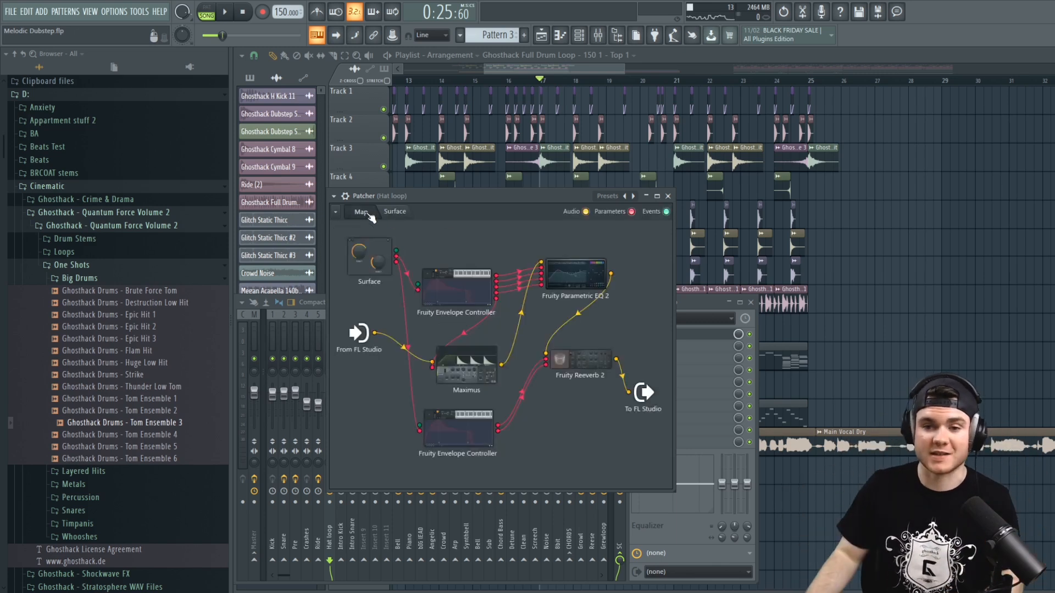
click(397, 212)
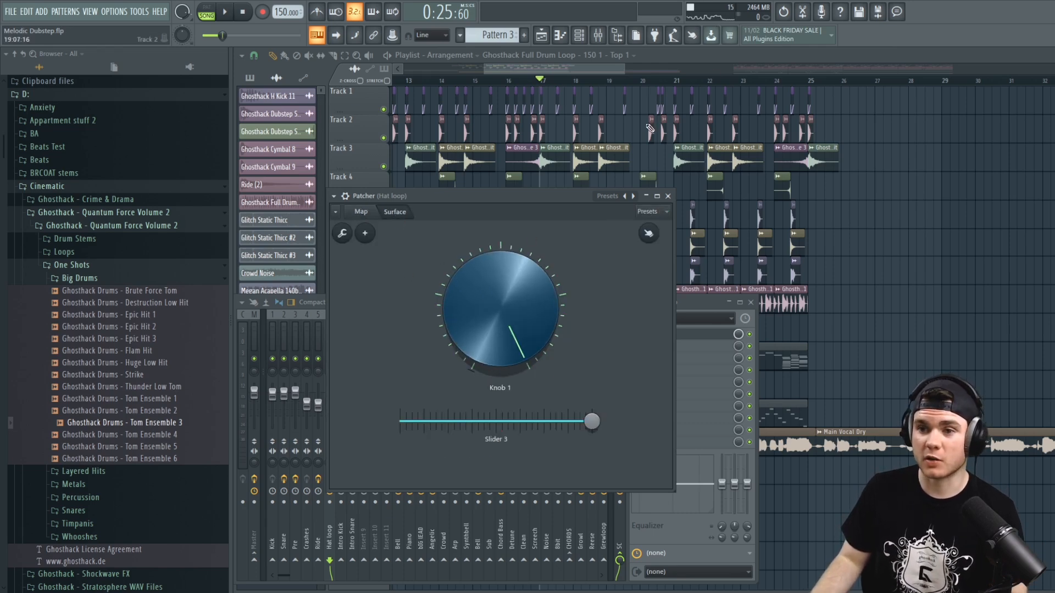
Select bars 17 to 25 and automate Knob 1 of the Hat loop's Patcher over that range
drag(541, 82, 801, 81)
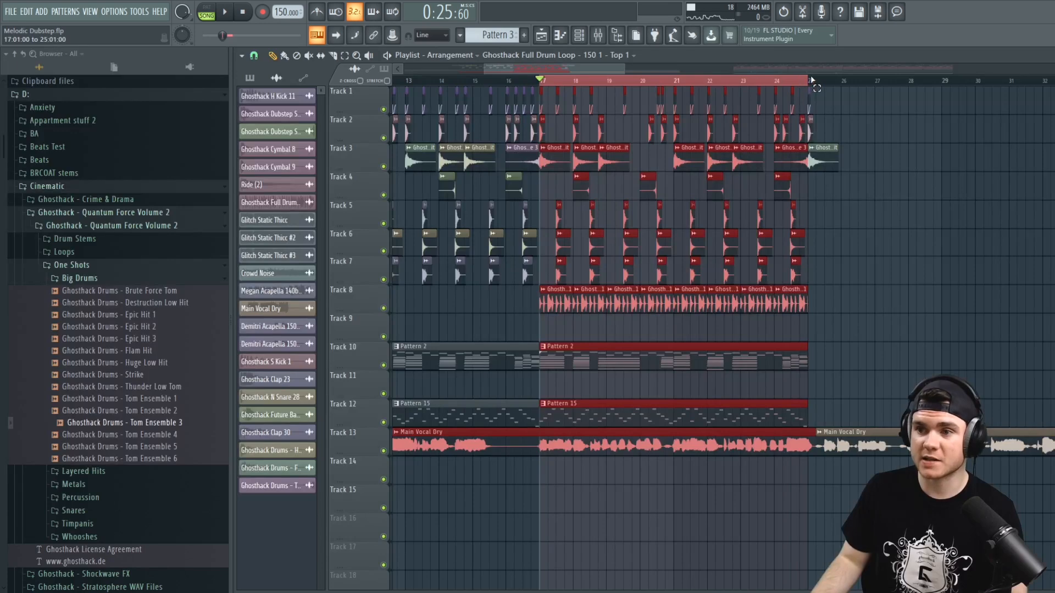
click(602, 38)
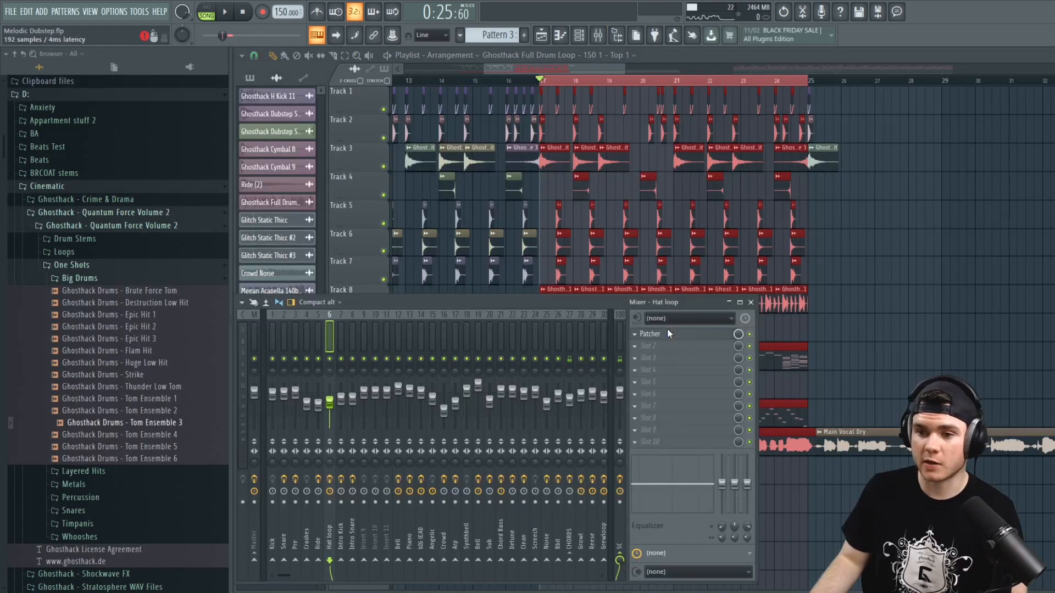
click(667, 333)
drag(490, 282, 490, 302)
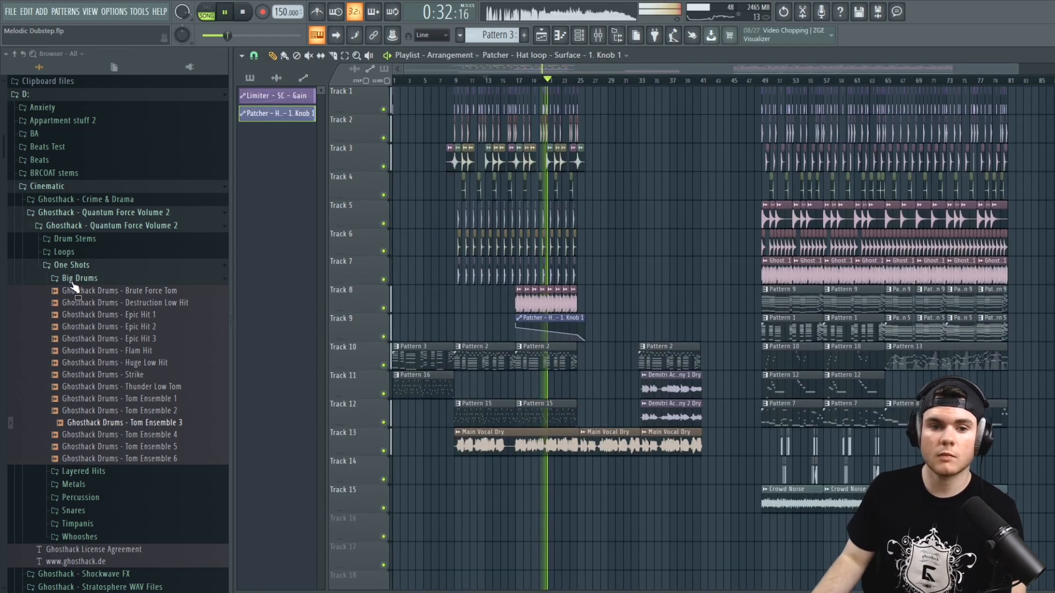
Collapse the Cinematic sample folders and browse Ultimate Vocal Library 3's UVL3 Ad-Libs, One-Words, Phrases folder
click(75, 278)
click(71, 264)
click(74, 225)
click(75, 212)
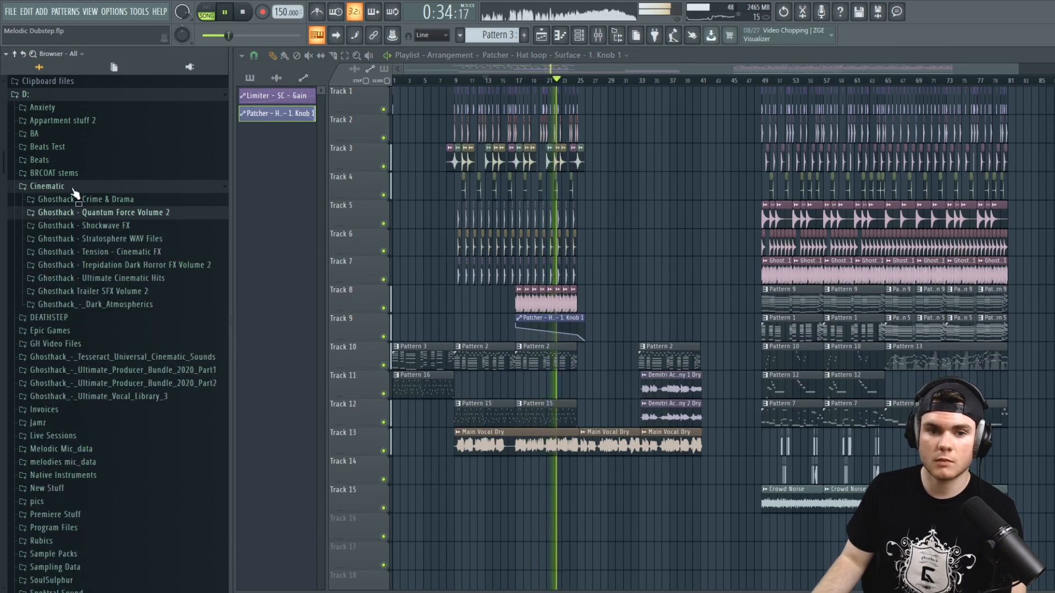
click(75, 188)
click(162, 279)
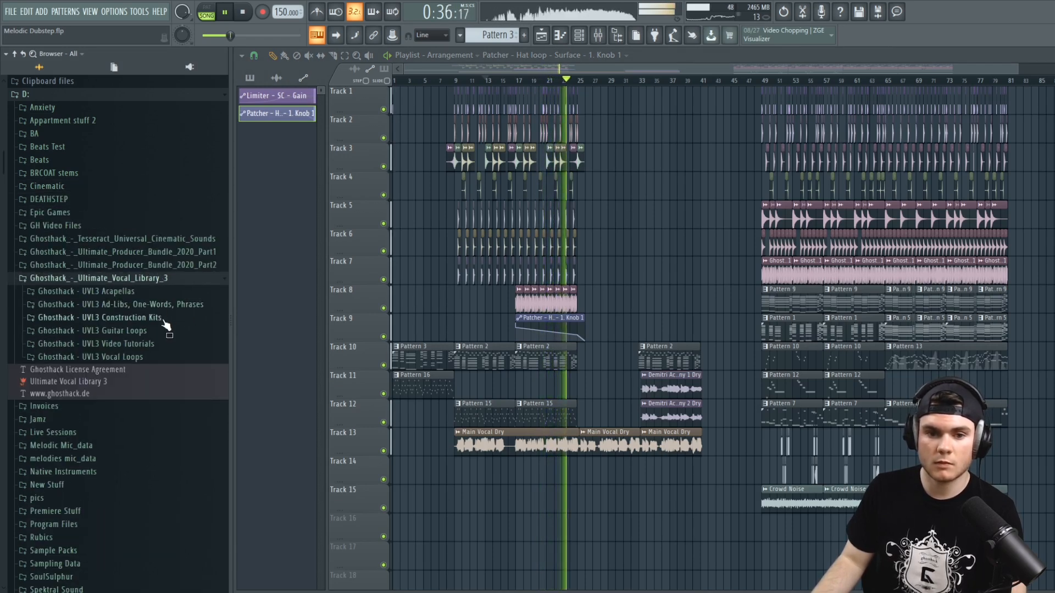
click(151, 305)
scroll(86, 275, down, 3)
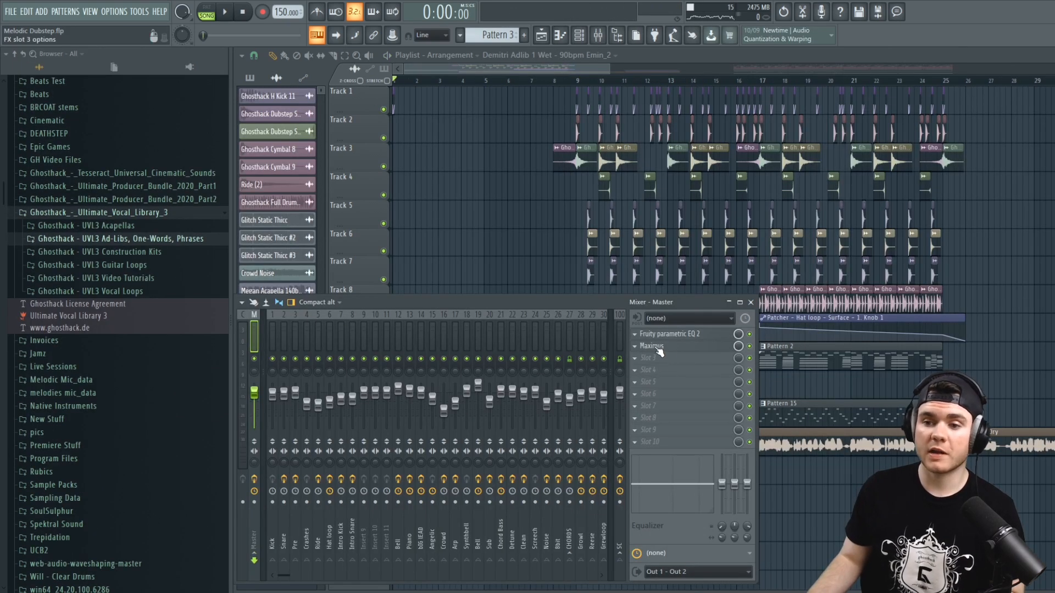
Insert Patcher with a preset in the Master track's first effect slot and automate its Knob 1 over bars 1 to 9
click(659, 337)
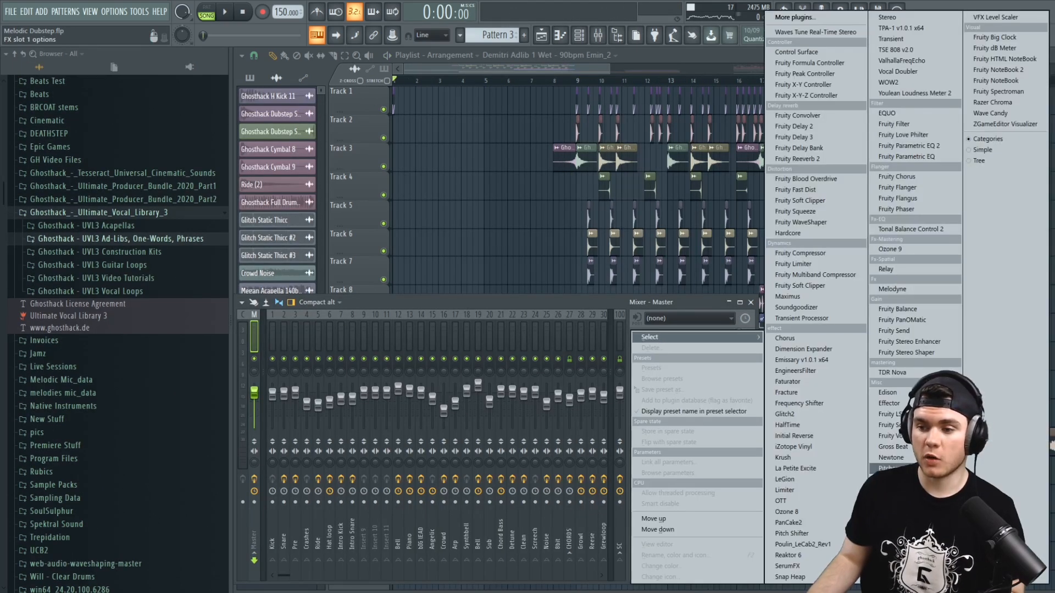
click(888, 468)
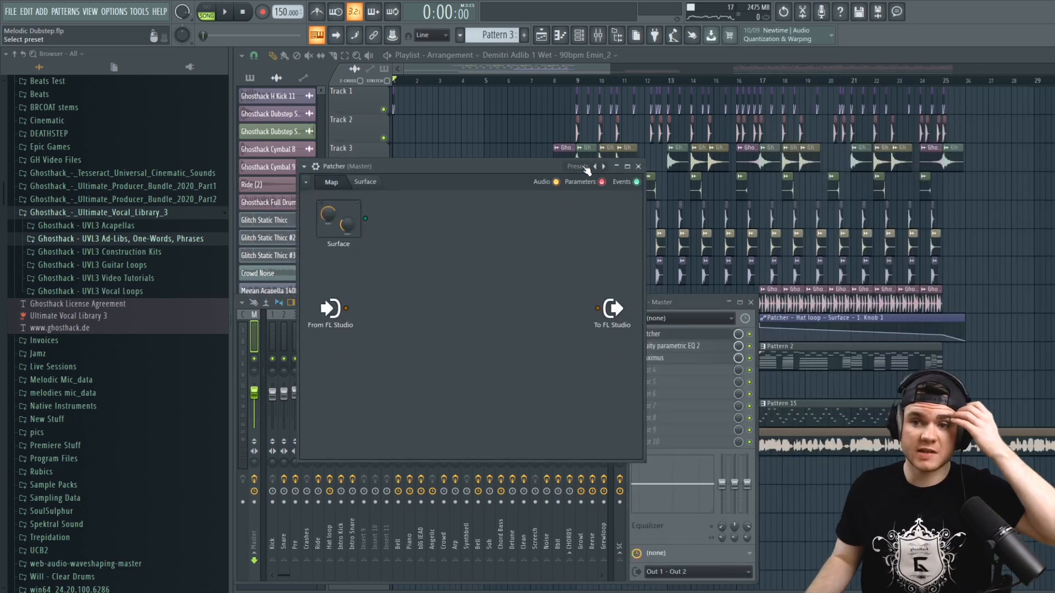
click(579, 166)
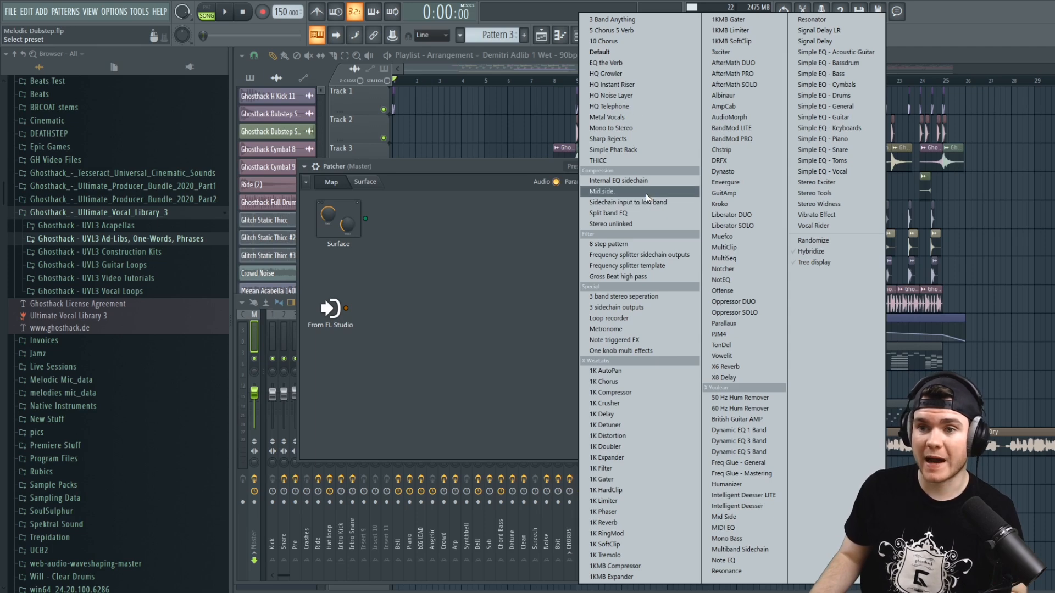
click(635, 91)
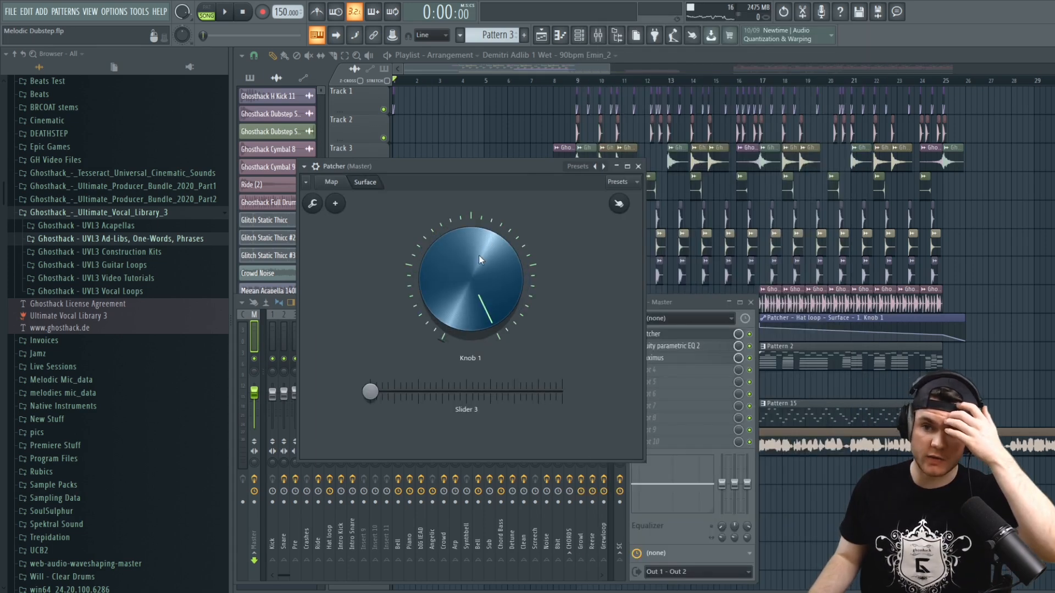
drag(487, 82, 457, 83)
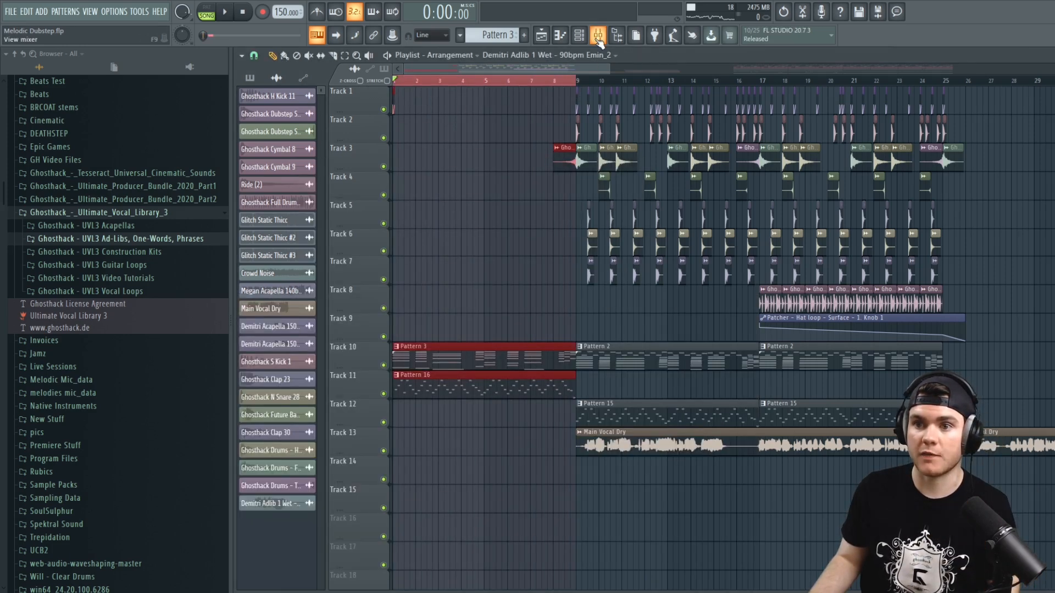
click(598, 40)
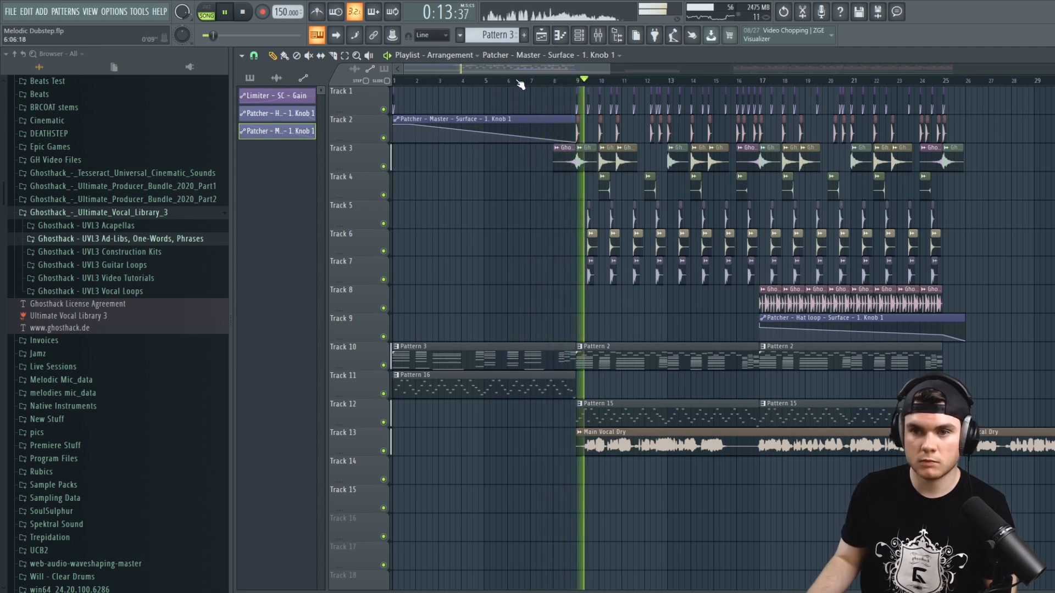
Play the piano and layered vocal harmonies from bar 33
scroll(519, 83, down, 5)
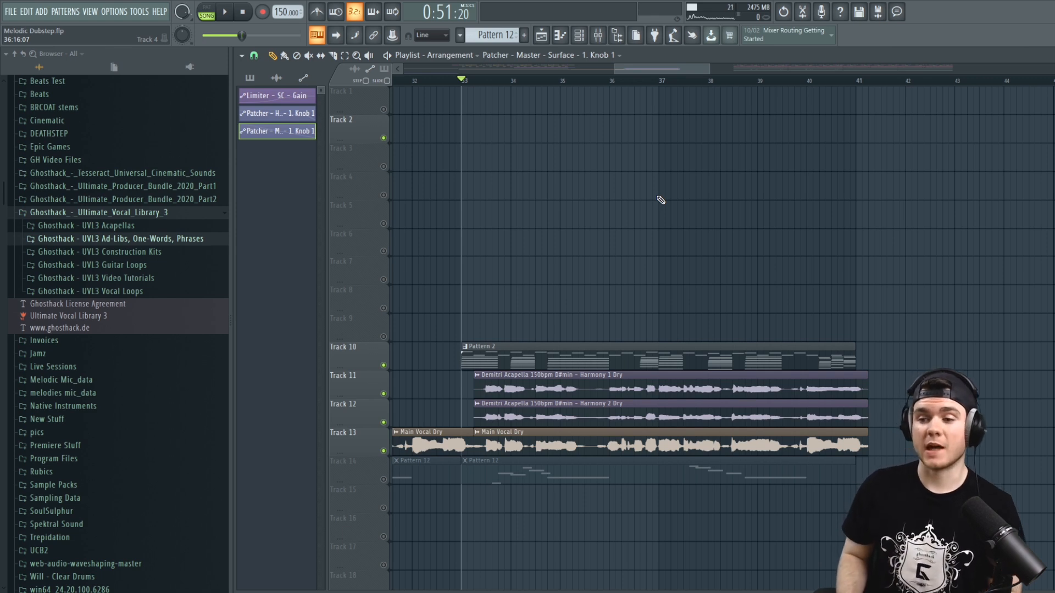
key(space)
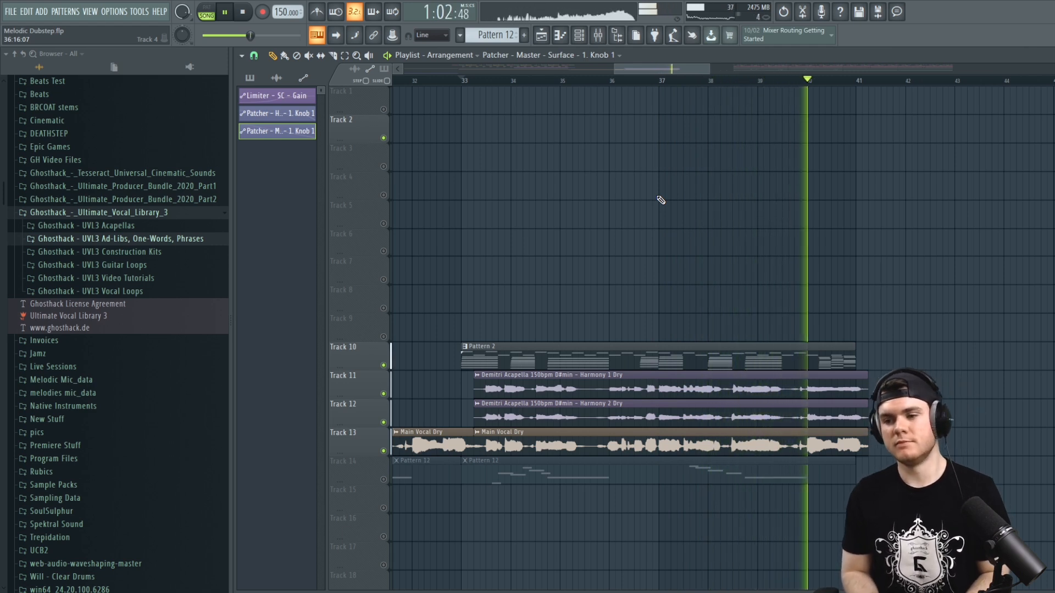
key(space)
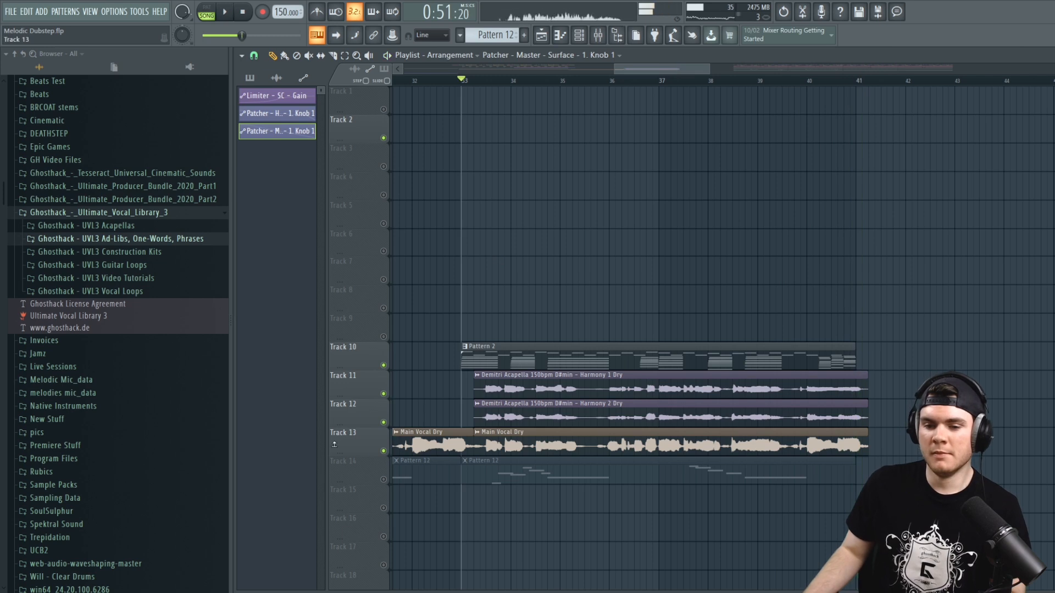
Make the Pattern 2 piano clip at bar 33 unique and open its Addictive Keys notes
click(449, 347)
click(470, 421)
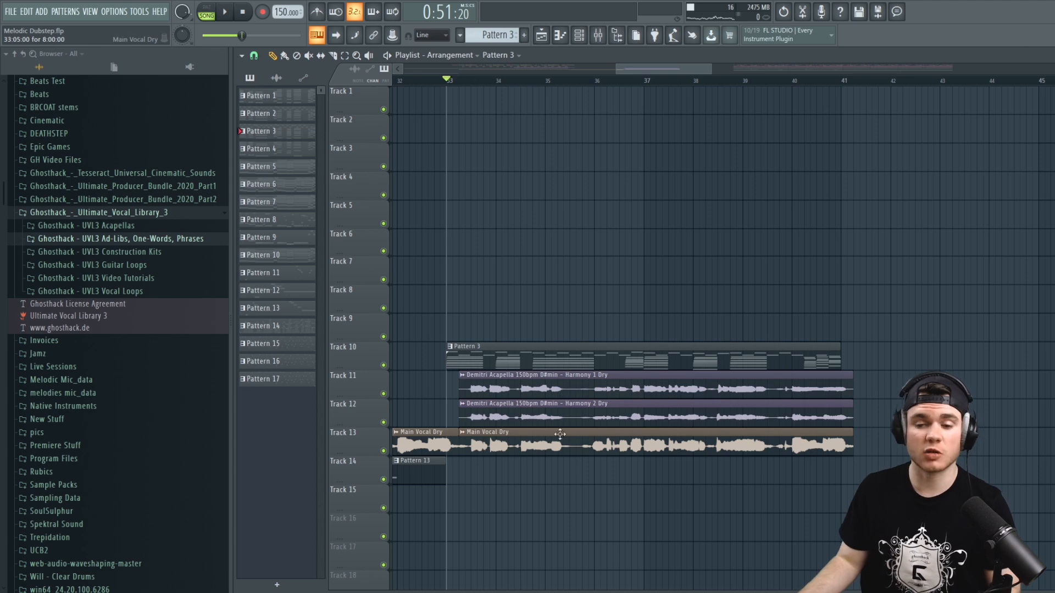
double_click(514, 365)
drag(409, 67, 338, 80)
key(space)
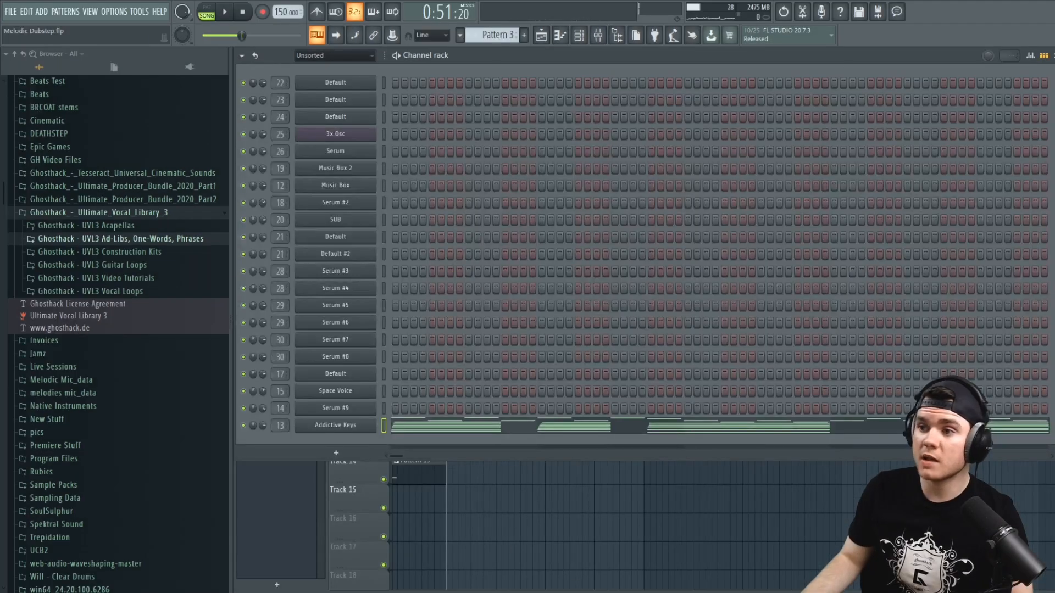
key(F6)
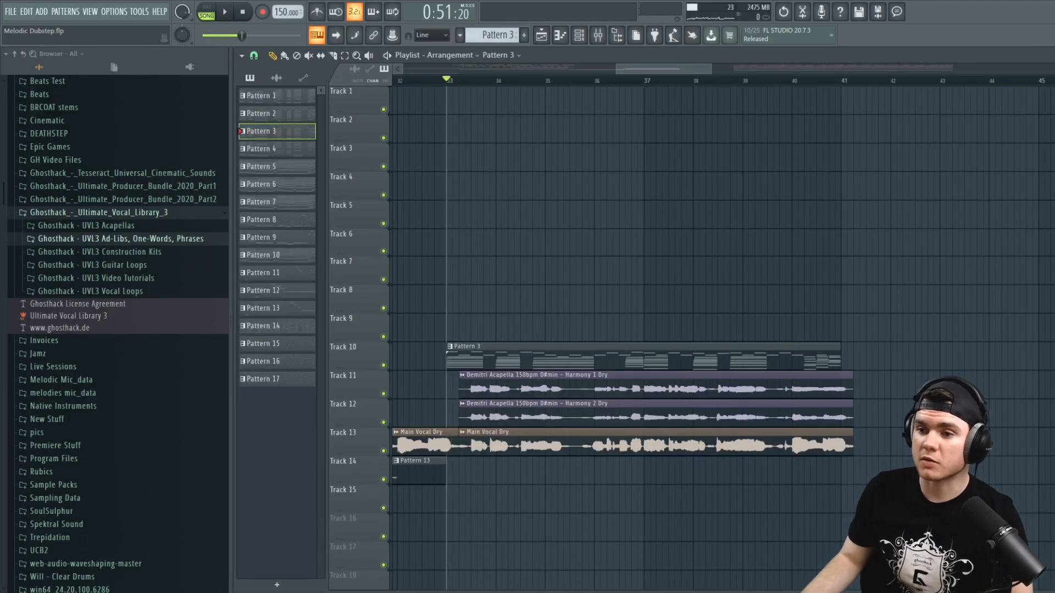
Place the unique piano pattern on Track 10 at bar 25
scroll(595, 83, down, 4)
drag(604, 70, 567, 73)
click(513, 358)
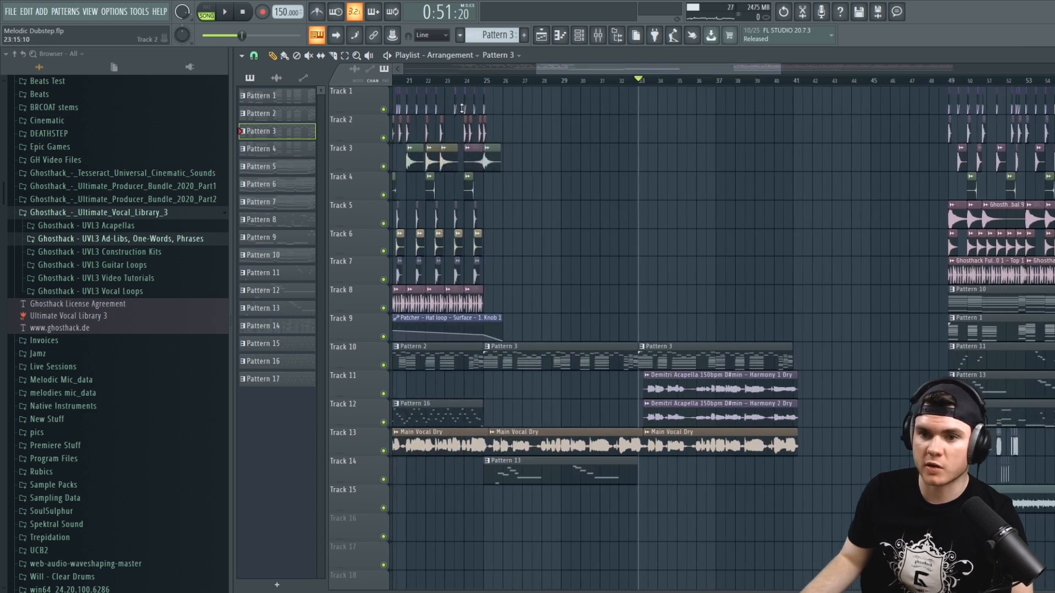
Play the arrangement from about bar 23 through the vocal section that follows the drums
click(458, 81)
key(space)
click(630, 161)
right_click(631, 162)
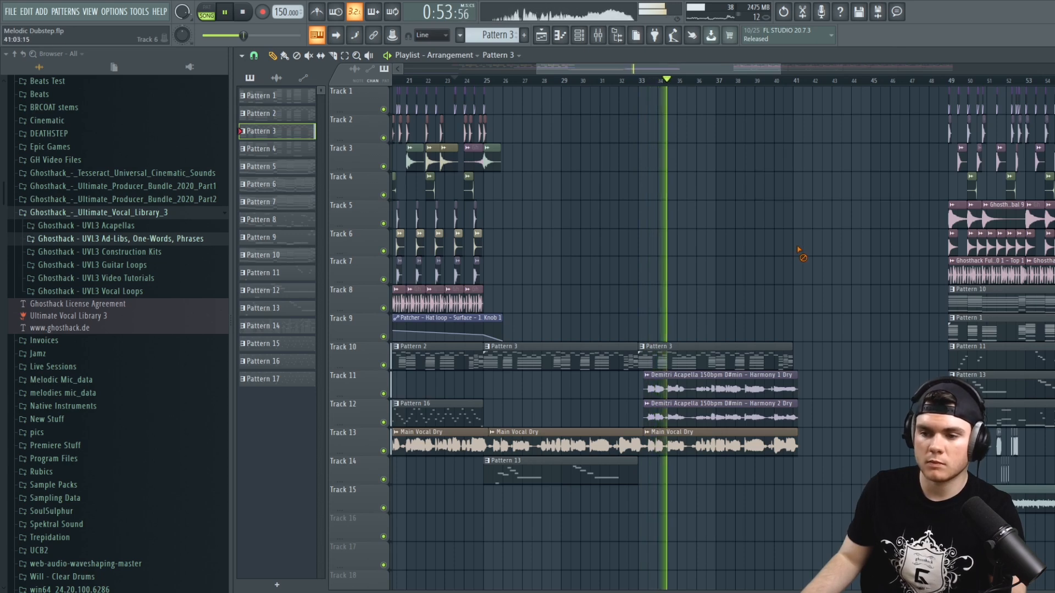
key(space)
Add a FLEX channel for a new Pattern 18 and load the Cellos Sustain preset from the Essential Strings pack
drag(536, 68, 313, 81)
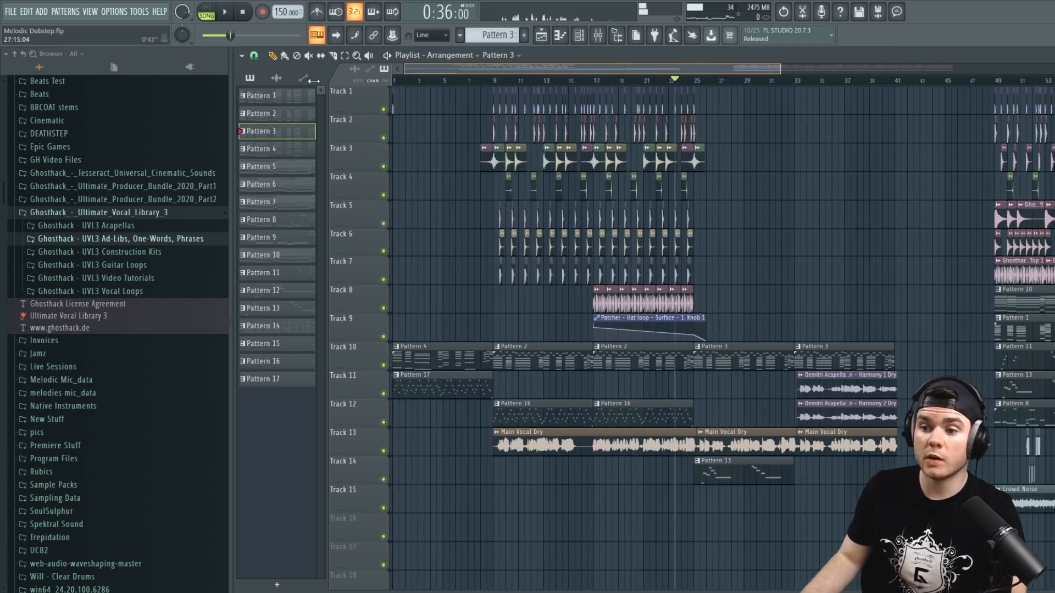
drag(773, 68, 958, 80)
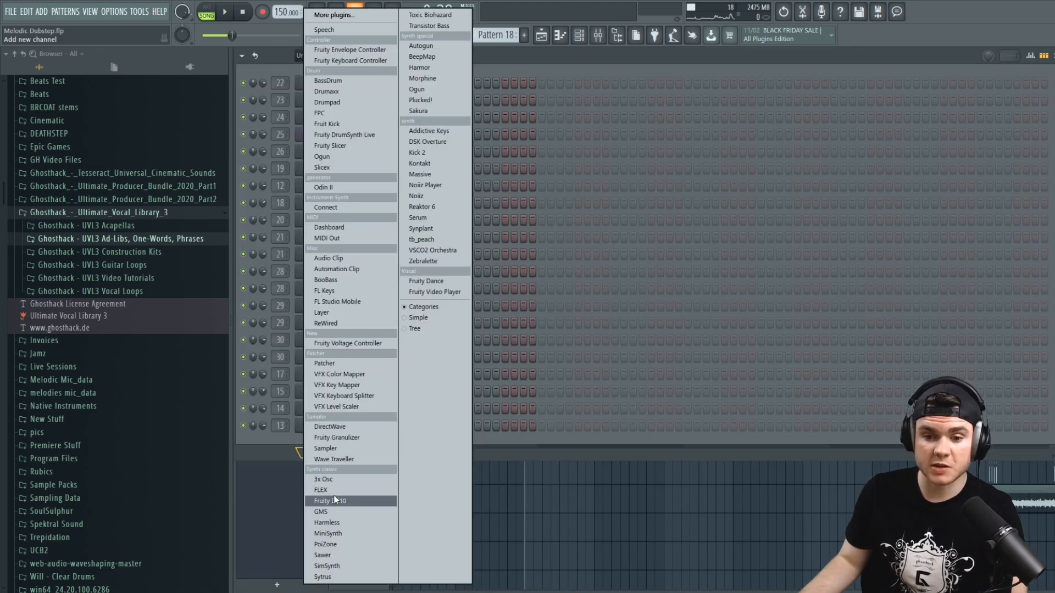
click(334, 493)
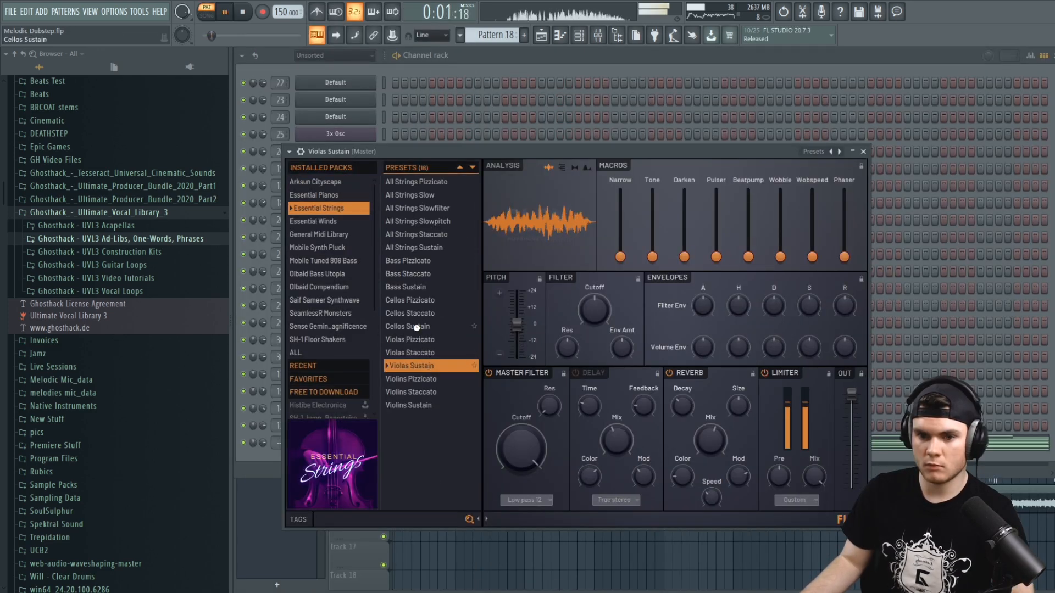
click(416, 326)
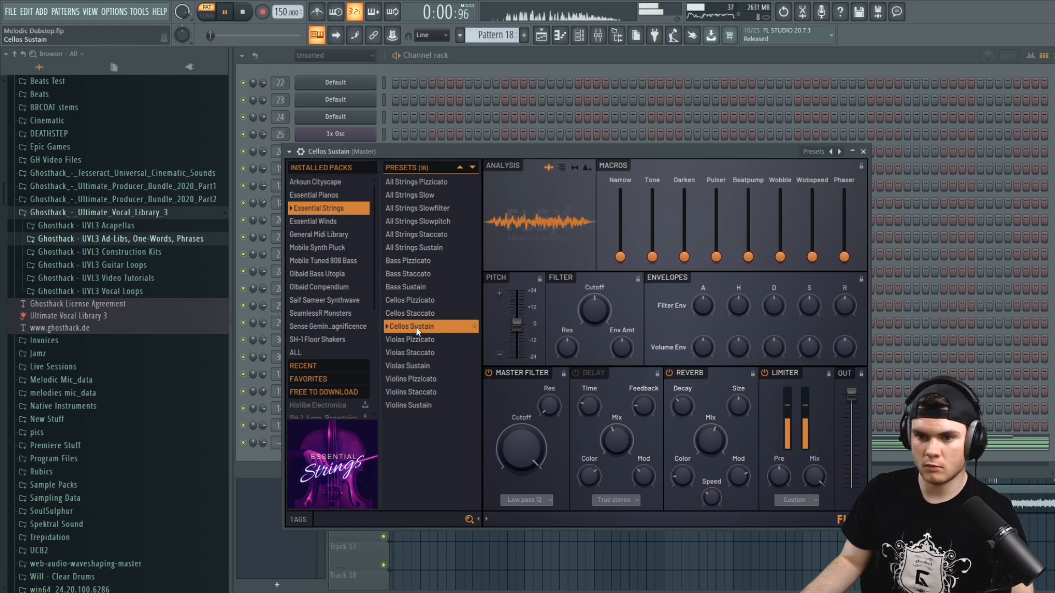
click(863, 152)
key(F6)
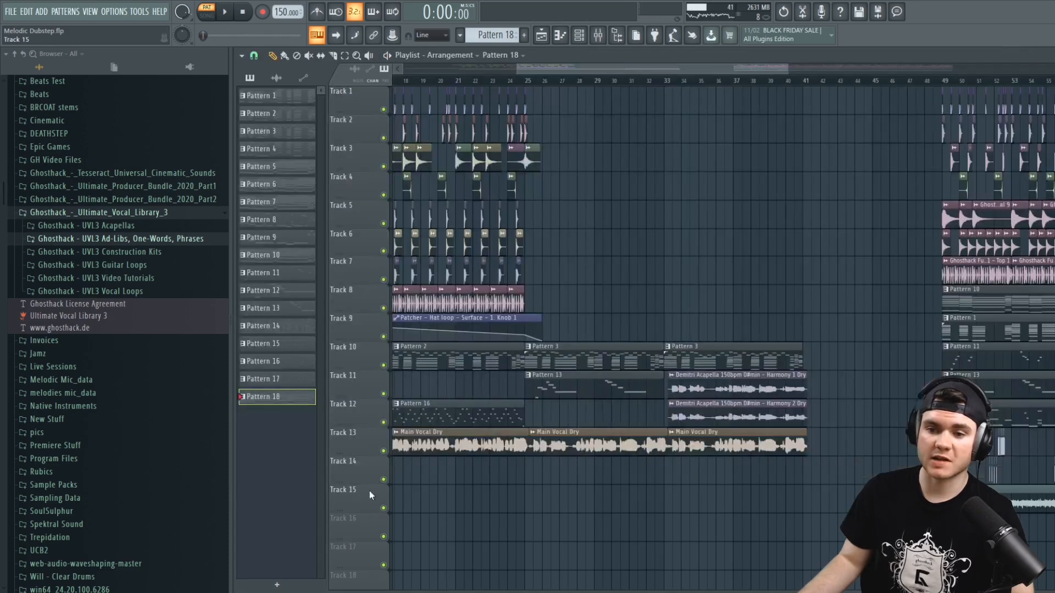
Place the Pattern 18 strings on Track 14 at bars 25 and 33, and move the Pattern 13 clip from Track 11 to Track 6
click(567, 476)
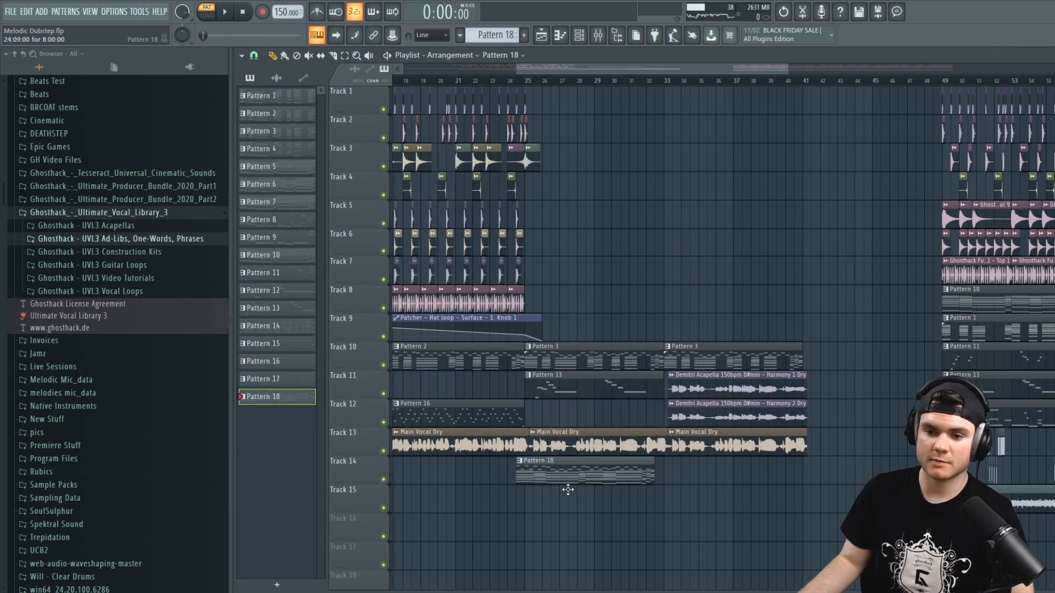
key(space)
drag(543, 474, 553, 474)
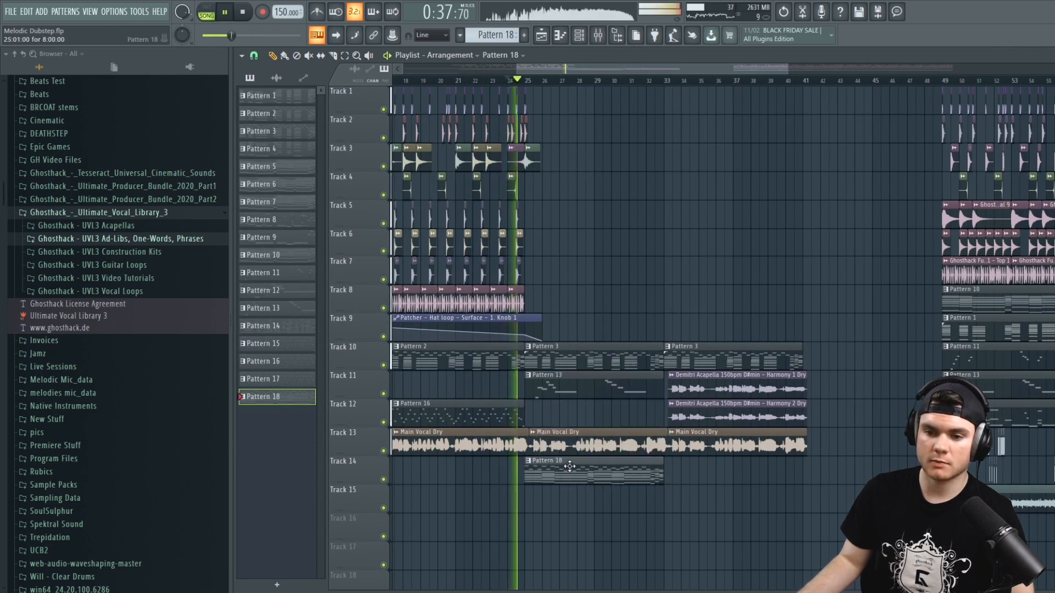
click(681, 472)
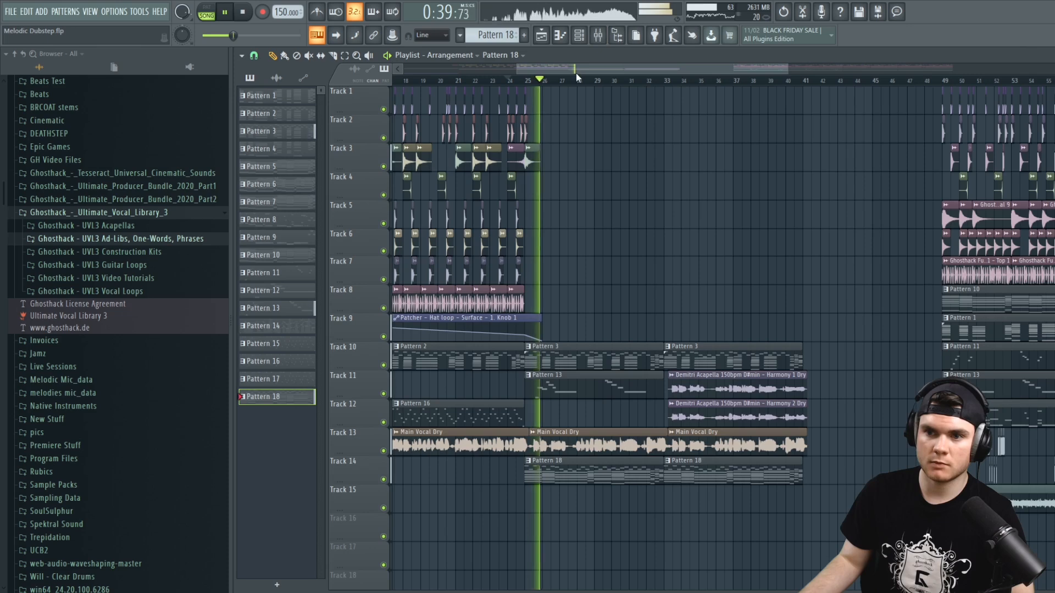
scroll(576, 83, down, 3)
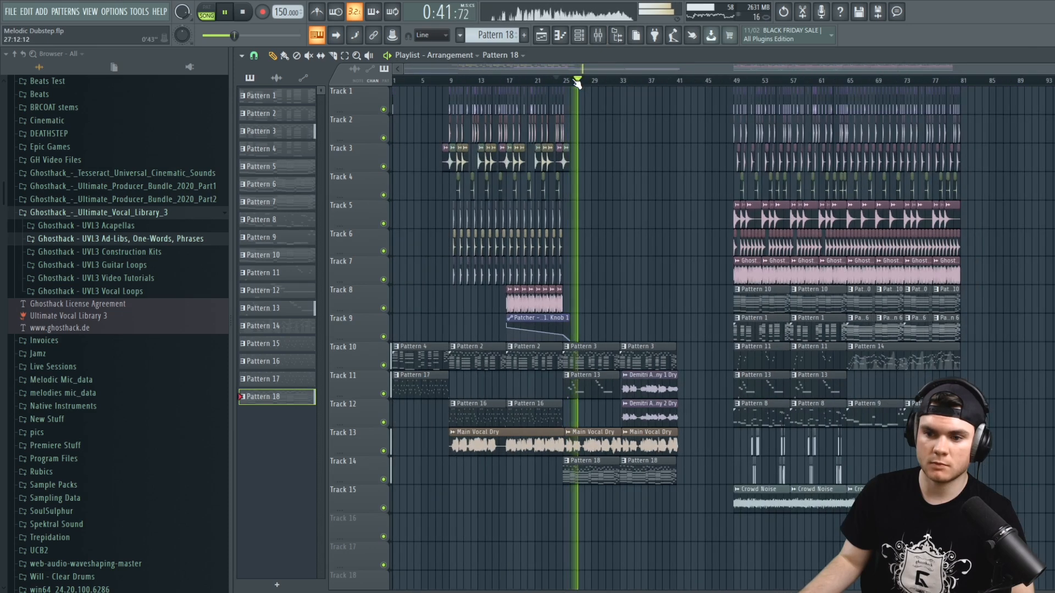
mouse_move(594, 388)
mouse_down()
mouse_move(594, 211)
mouse_move(595, 250)
mouse_up()
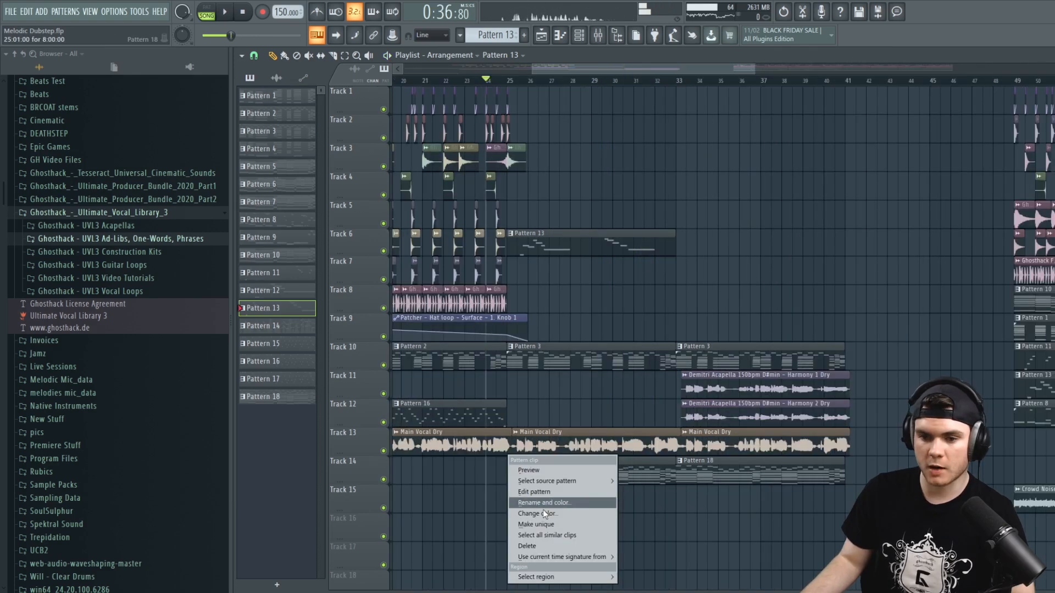
Make the first strings clip on Track 14 unique and delete its upper notes
click(544, 525)
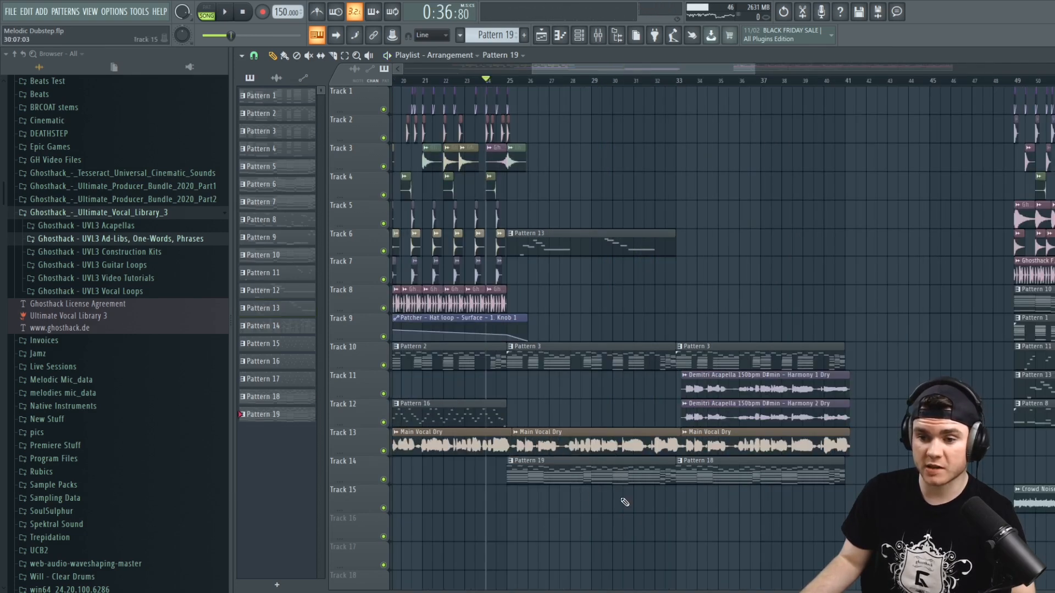
double_click(621, 465)
drag(606, 183, 404, 102)
key(Delete)
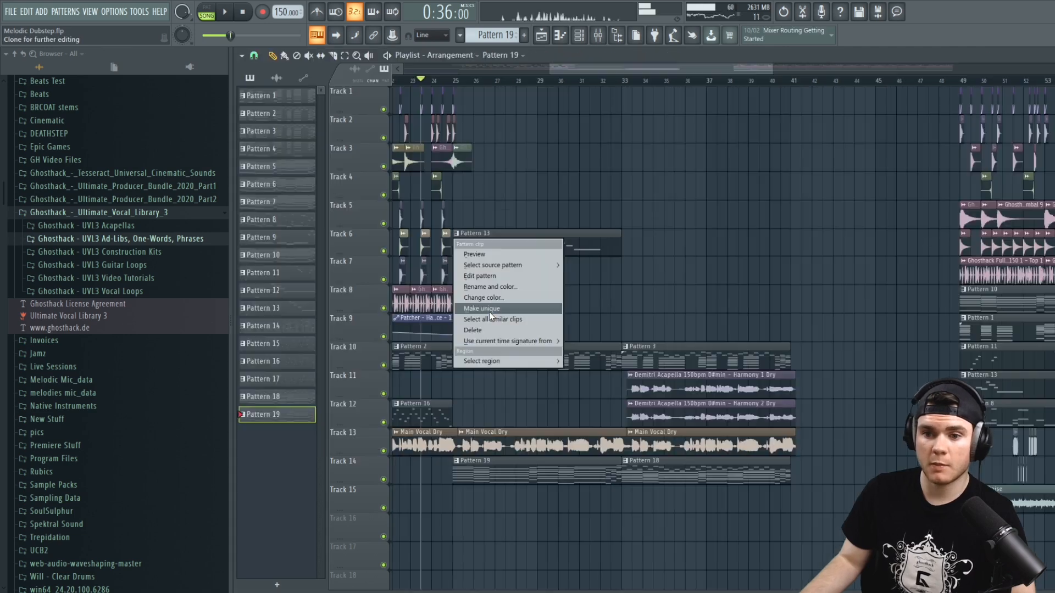
Make the Pattern 13 clip on Track 6 unique, select all its Space Voice notes for editing and play the result
click(488, 311)
double_click(503, 254)
drag(753, 403, 464, 505)
drag(530, 542, 527, 352)
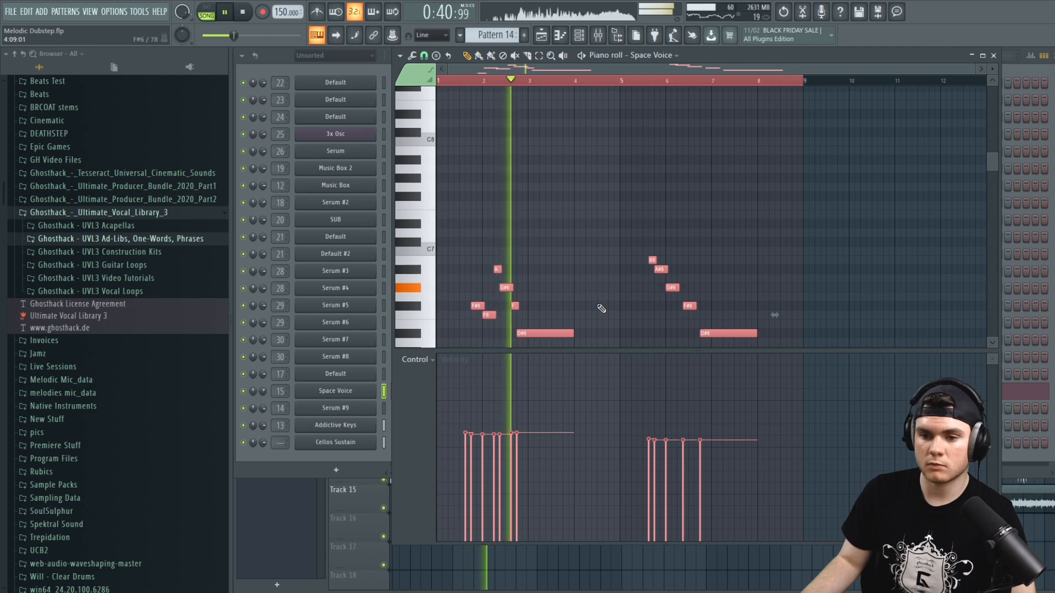
key(F7)
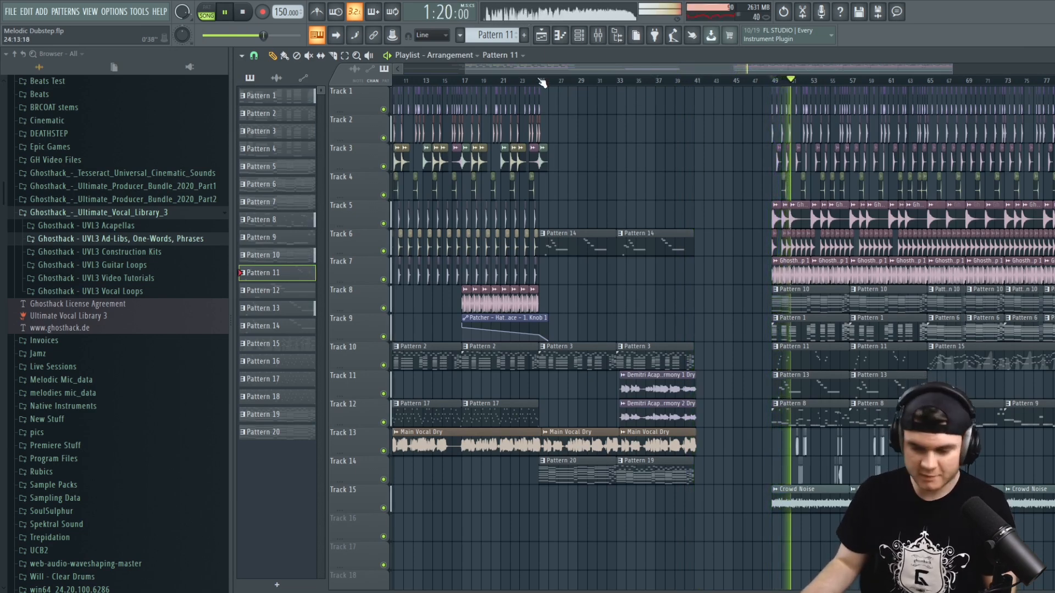
key(space)
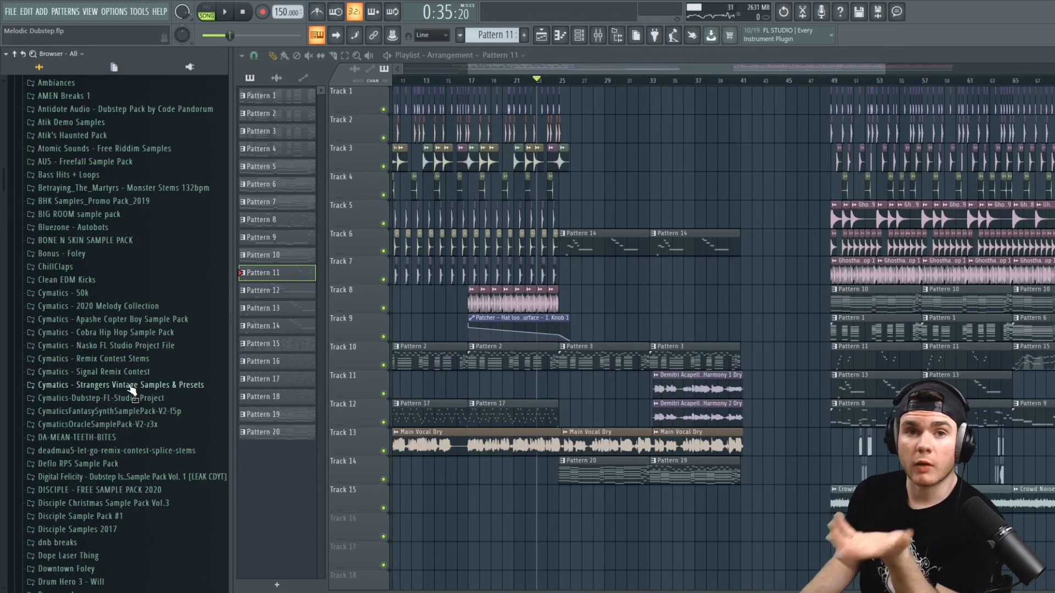
Browse the Ghosthack FX samples and place Ghosthack Impact1 on Track 4 at bar 27
scroll(129, 389, down, 15)
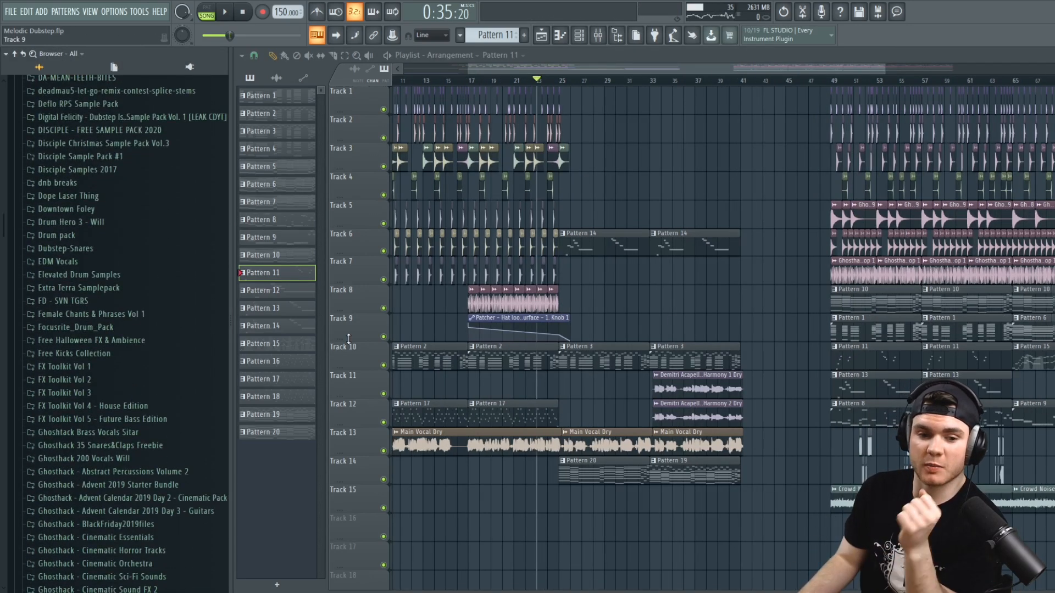
scroll(79, 341, down, 8)
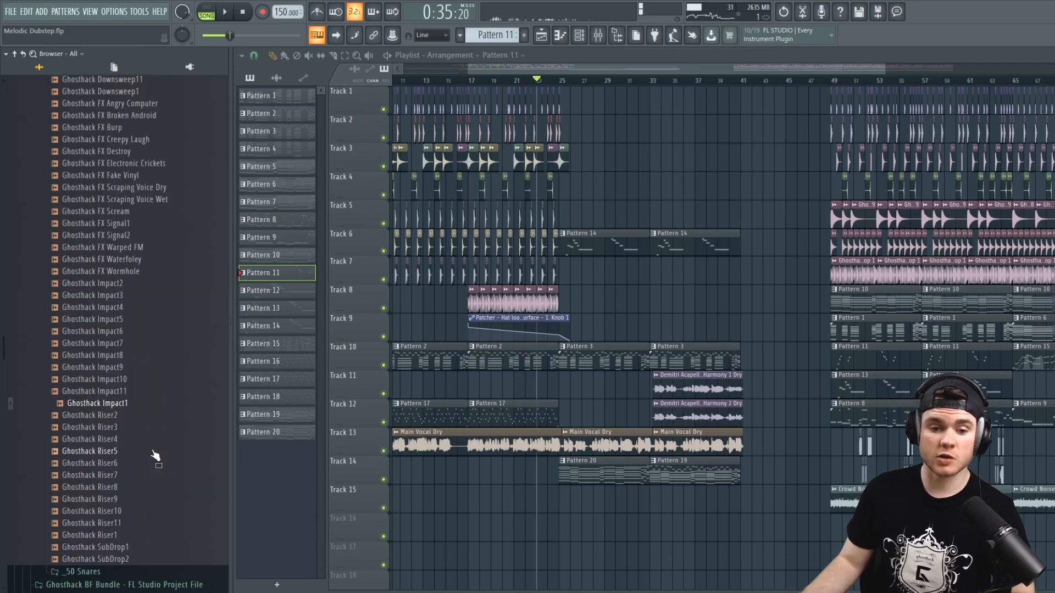
scroll(155, 456, up, 2)
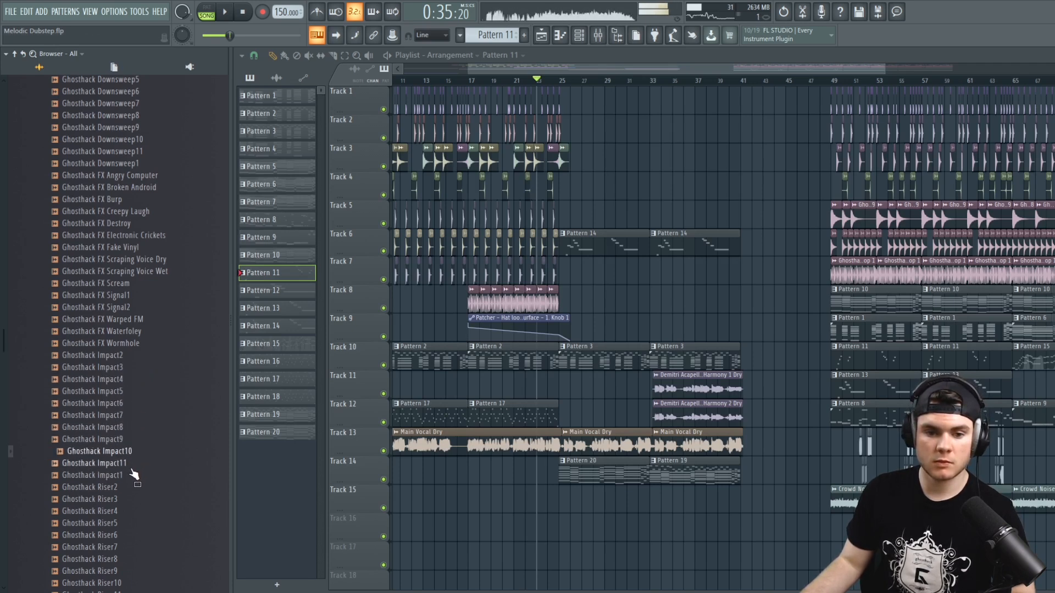
drag(562, 261, 590, 183)
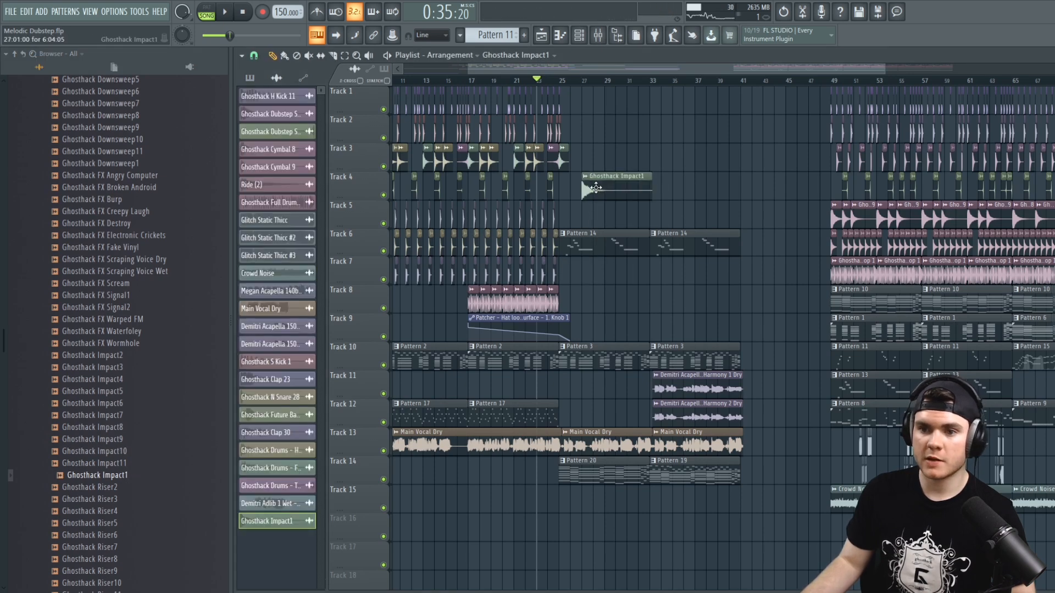
Lower the Ghosthack Impact1 sample's volume to about 49% and play the transition into the impact at bar 25
double_click(579, 186)
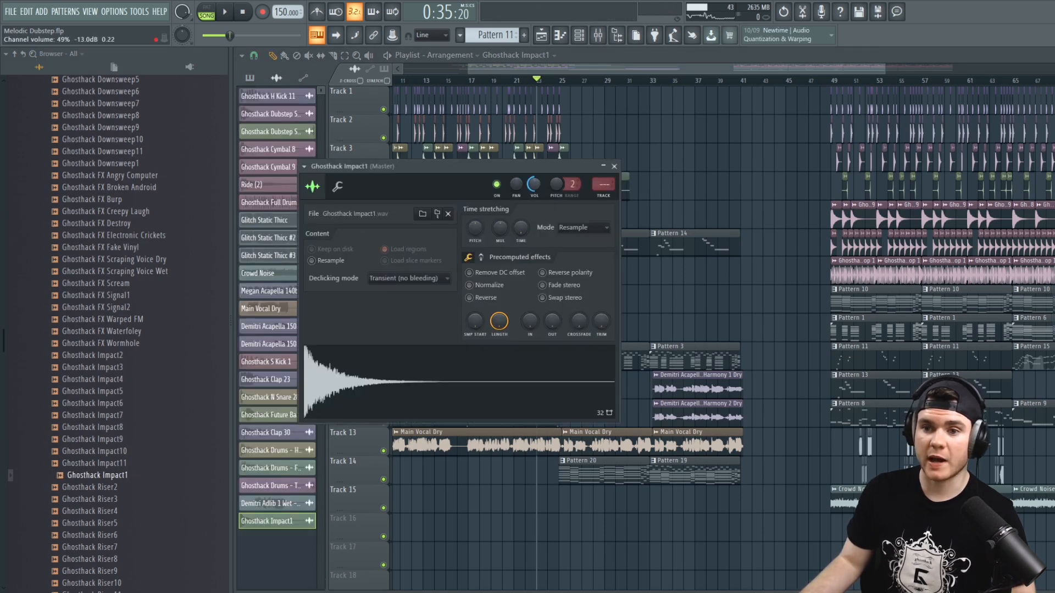
click(554, 74)
click(552, 81)
key(space)
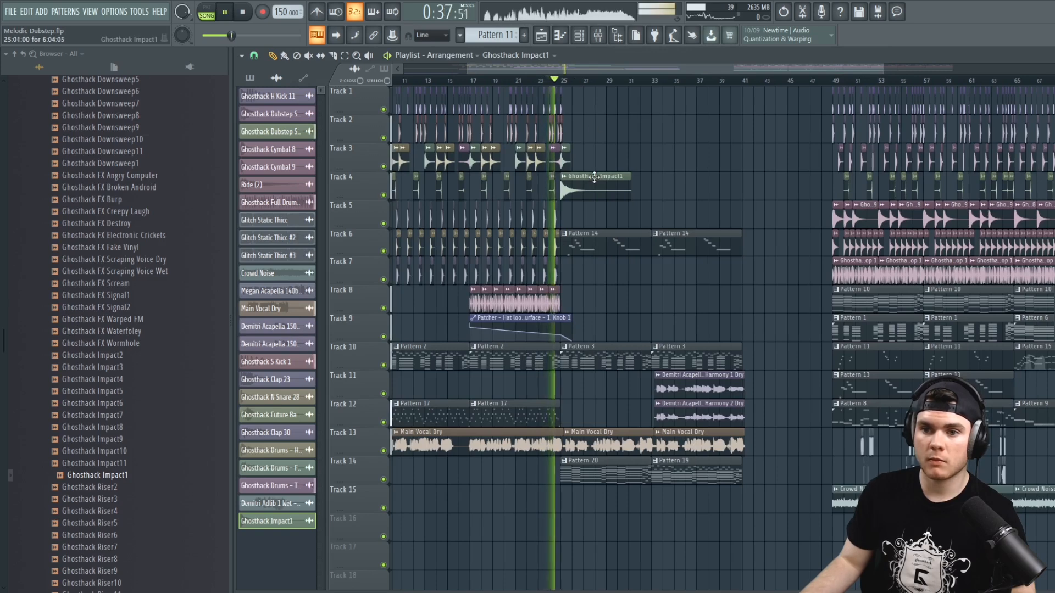
Lower the Ghosthack Impact1 sample's volume to about 47% and stop playback
double_click(572, 183)
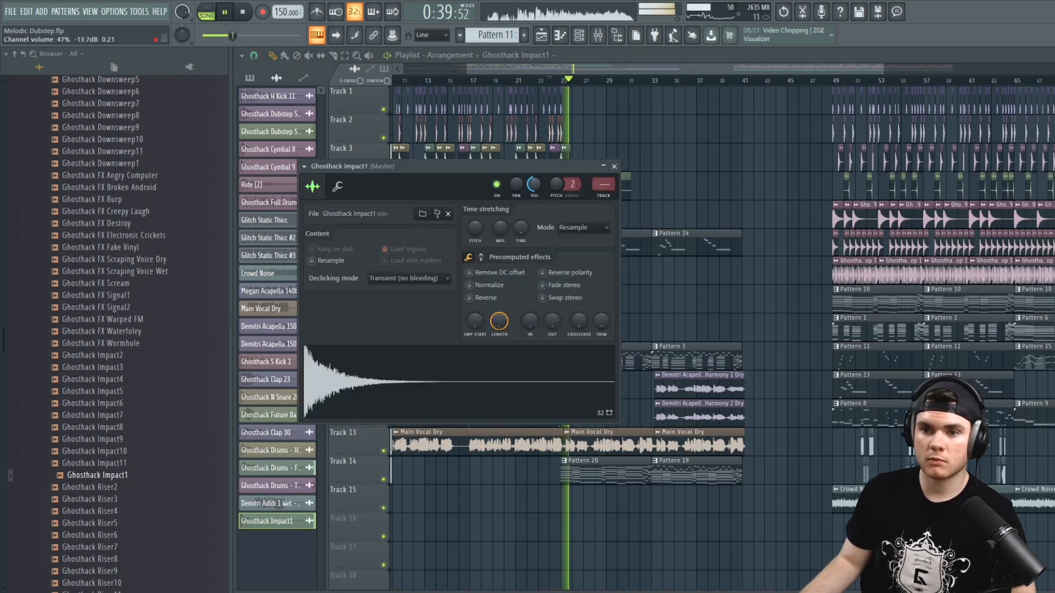
click(614, 166)
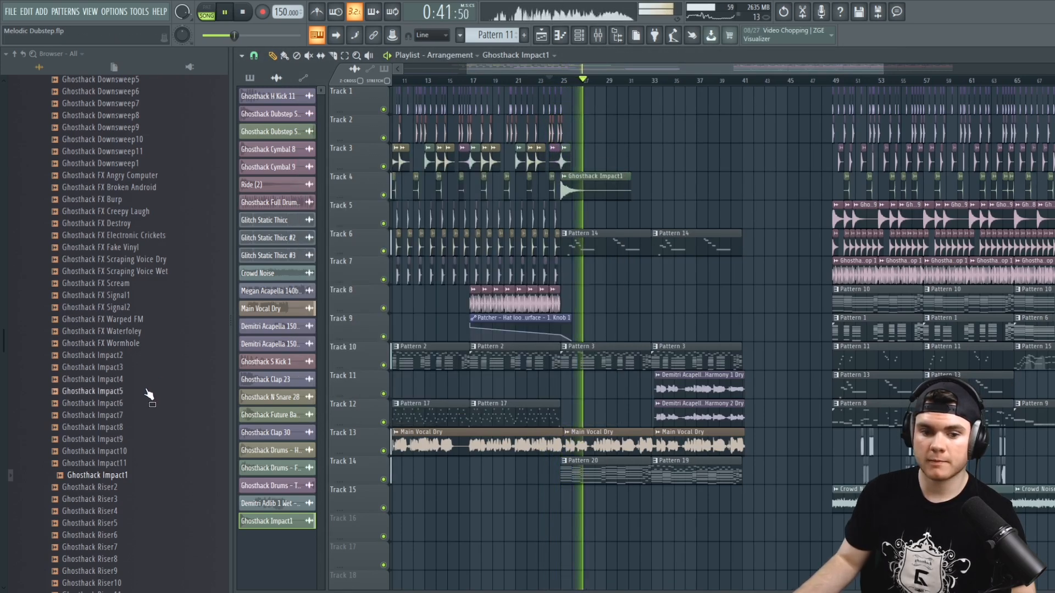
scroll(148, 394, down, 2)
key(space)
Place the Ghosthack Downsweep3 sample on Track 5 at bar 25 and lower its volume to about 31%
scroll(148, 393, up, 6)
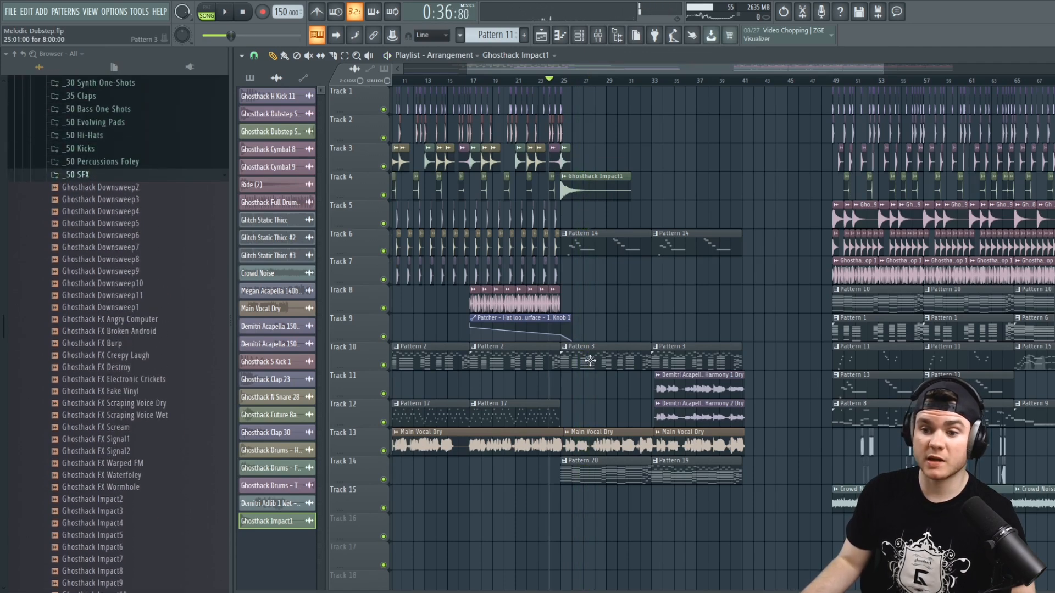
scroll(138, 360, up, 2)
click(149, 333)
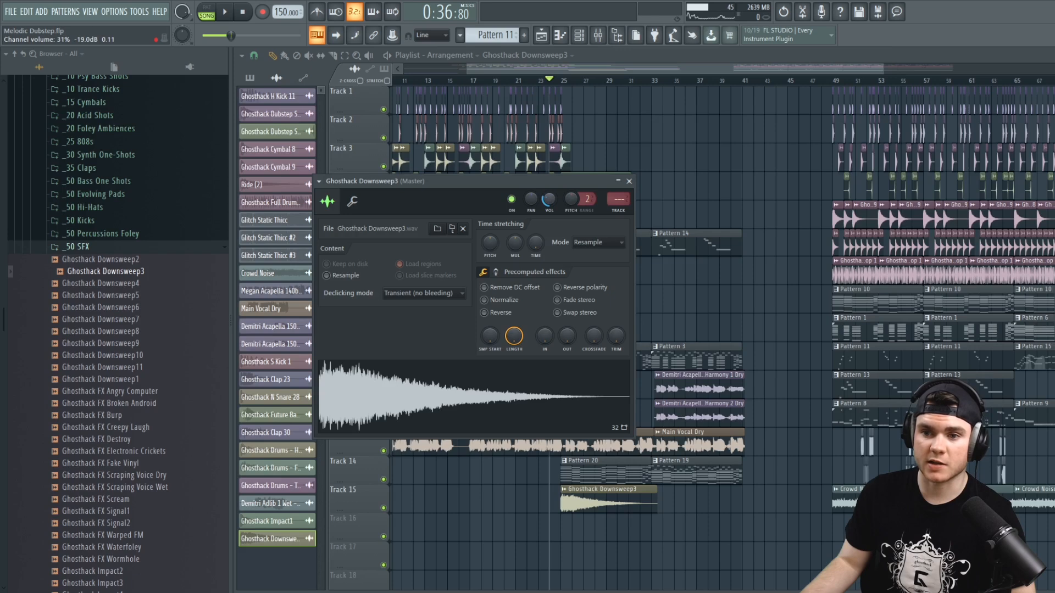
key(space)
click(629, 181)
drag(597, 499, 585, 209)
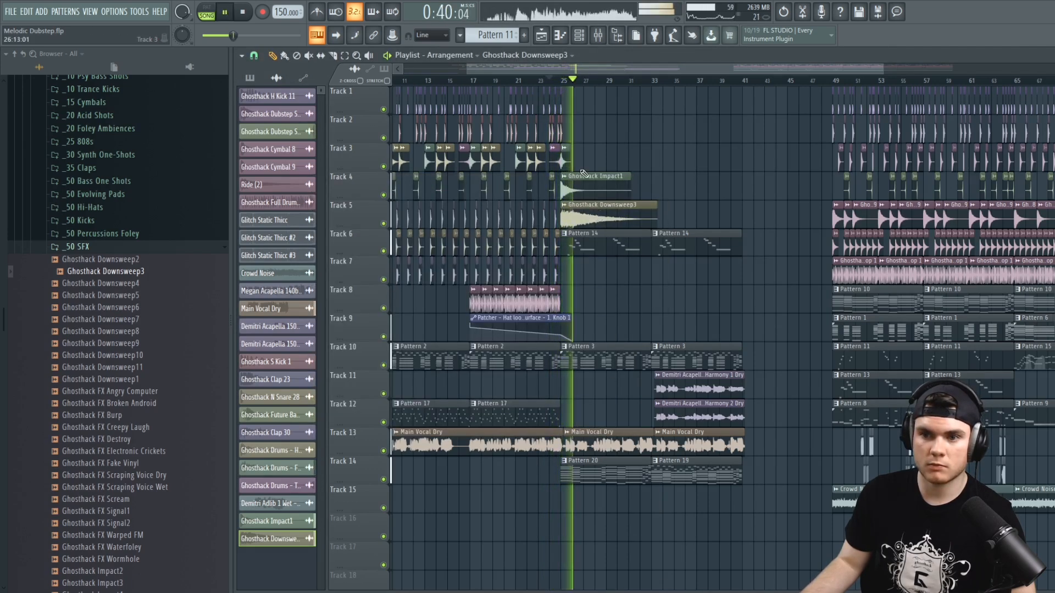
Reduce the Ghosthack Downsweep3 sample's volume further to about 16% while playing the transition
double_click(585, 210)
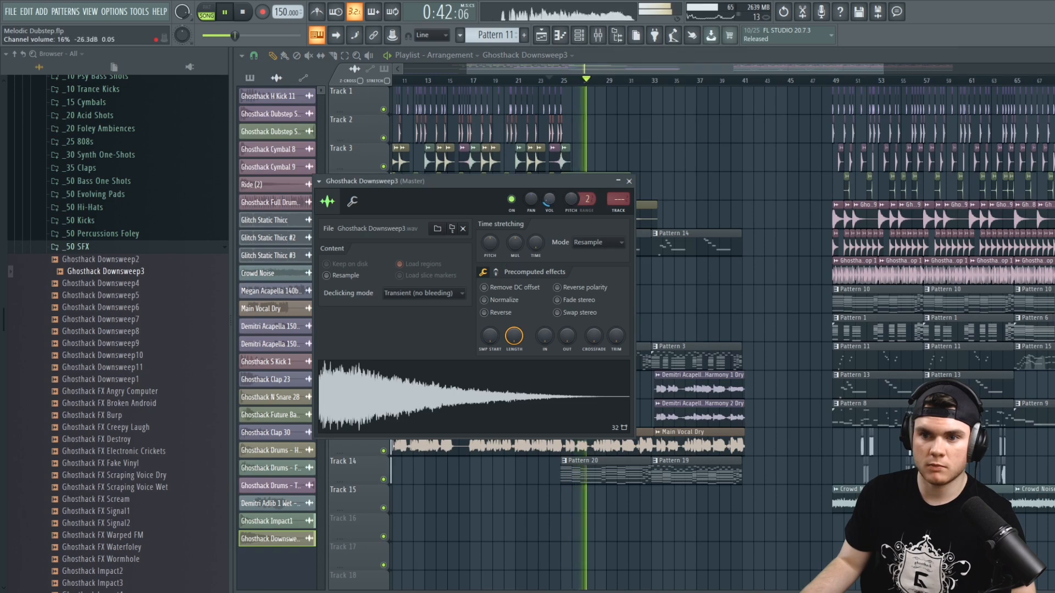
click(629, 181)
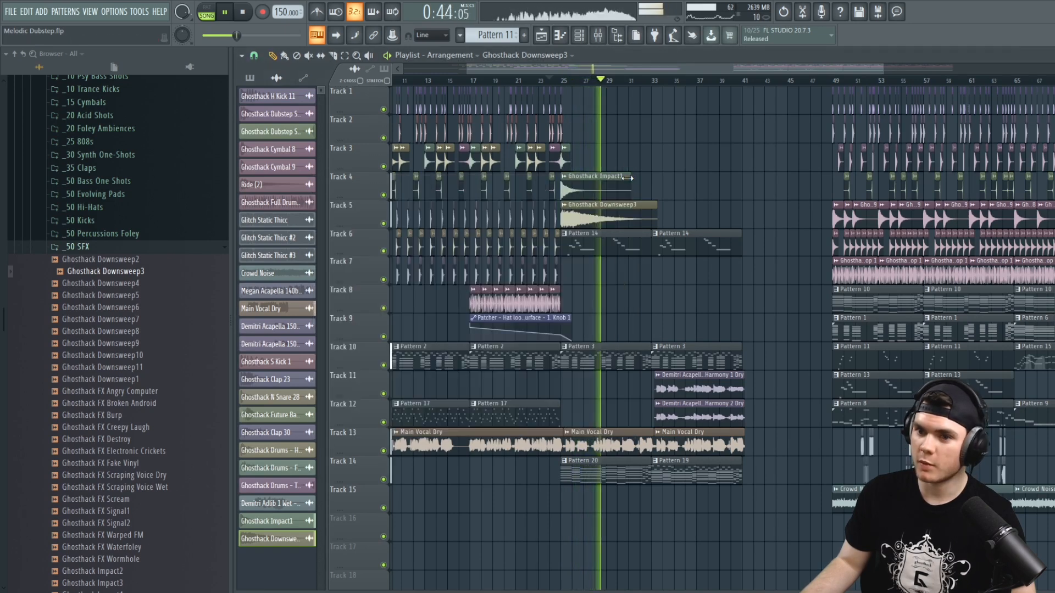
key(space)
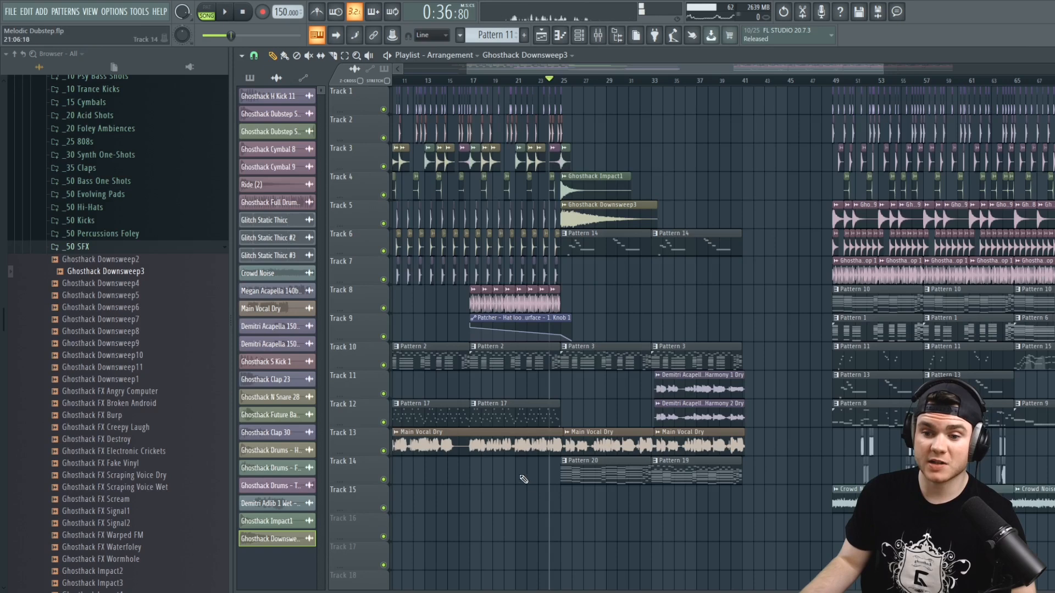
Audition more Ghosthack effect samples and place Ghosthack Riser6 on Track 15 around the bar 25 transition
scroll(521, 455, down, 1)
click(157, 332)
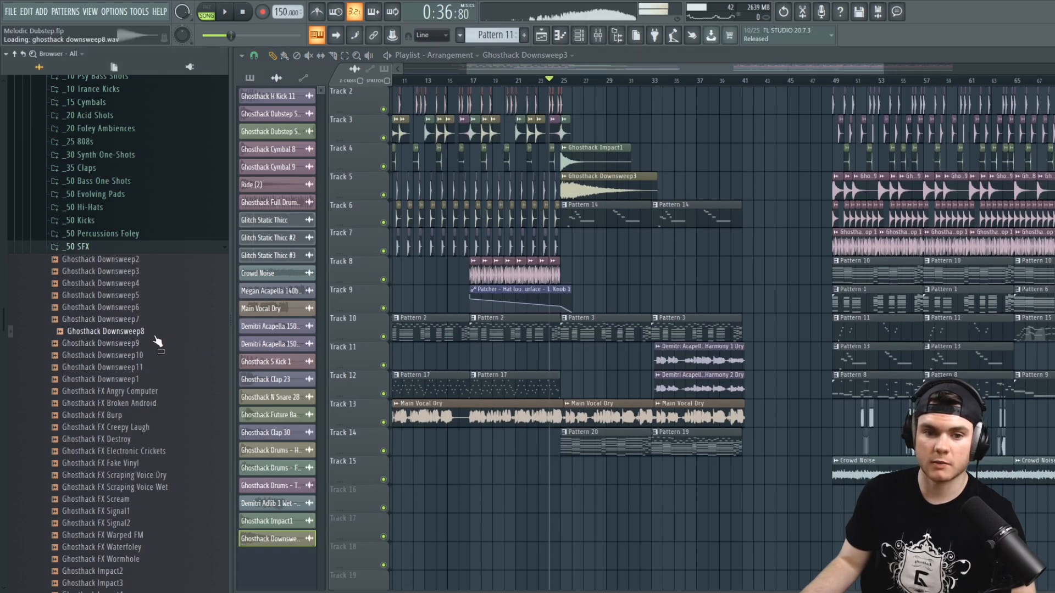
scroll(154, 374, down, 4)
click(152, 465)
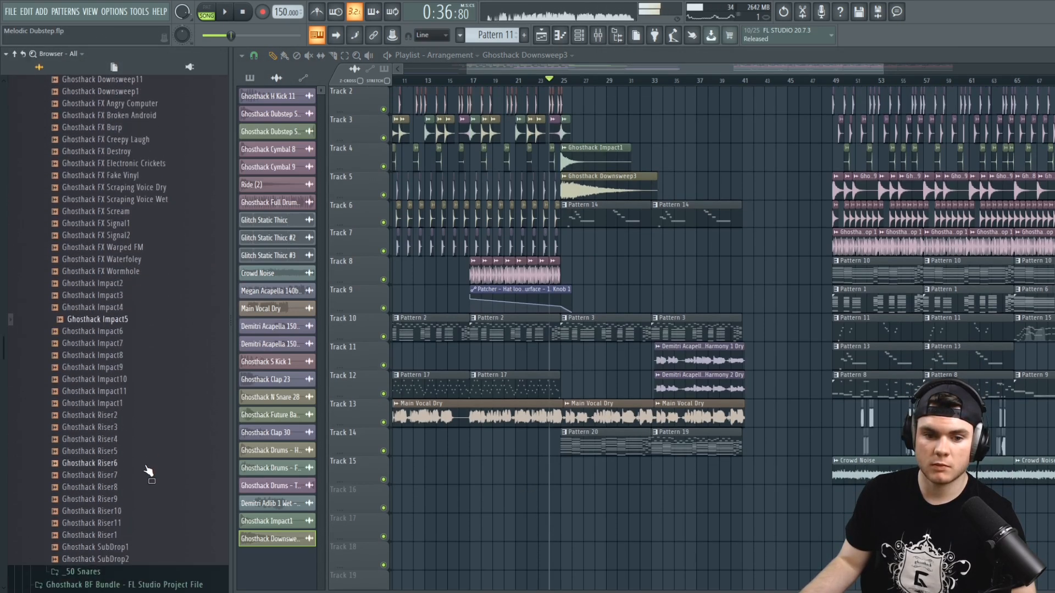
drag(120, 471, 562, 460)
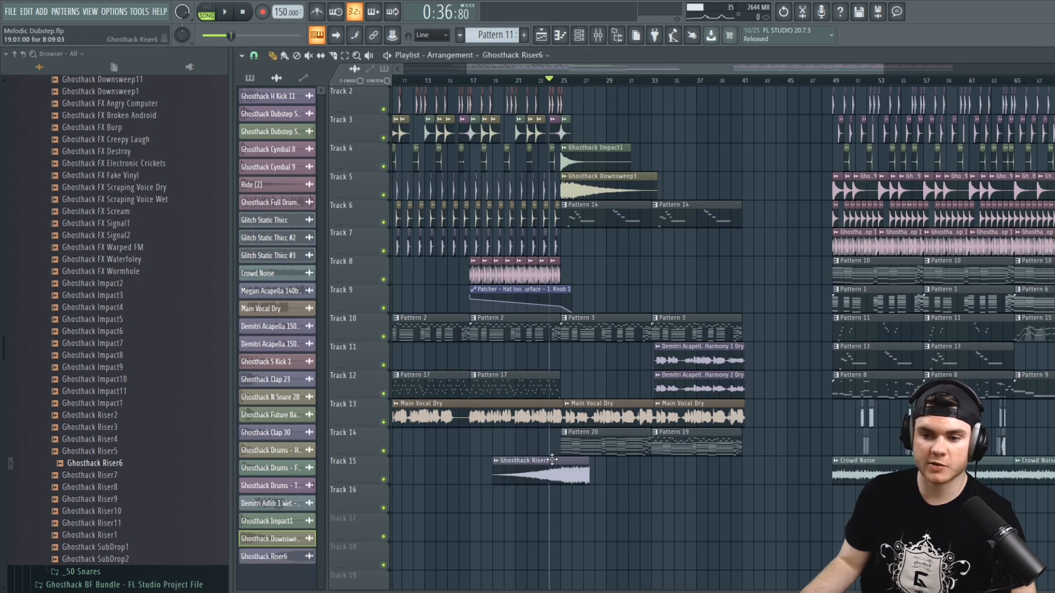
Shorten the Ghosthack Riser6 clip to just over four bars starting at bar 21 and audition it
key(space)
drag(550, 469, 561, 463)
key(space)
key(space)
click(562, 467)
right_click(563, 466)
key(space)
key(space)
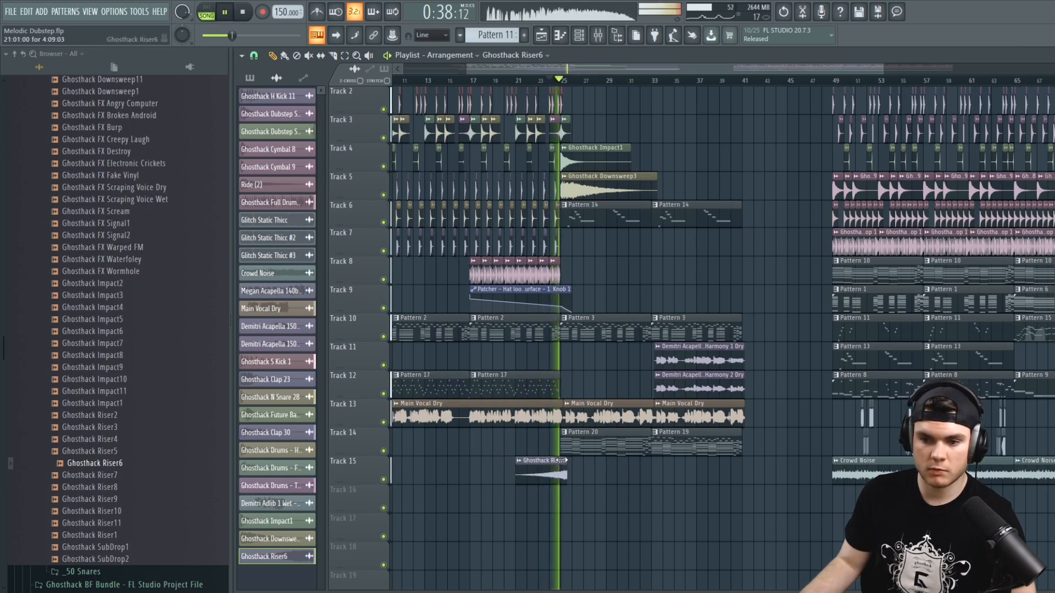
key(space)
Lower the Ghosthack Riser6 sample's volume to about 48%
double_click(556, 467)
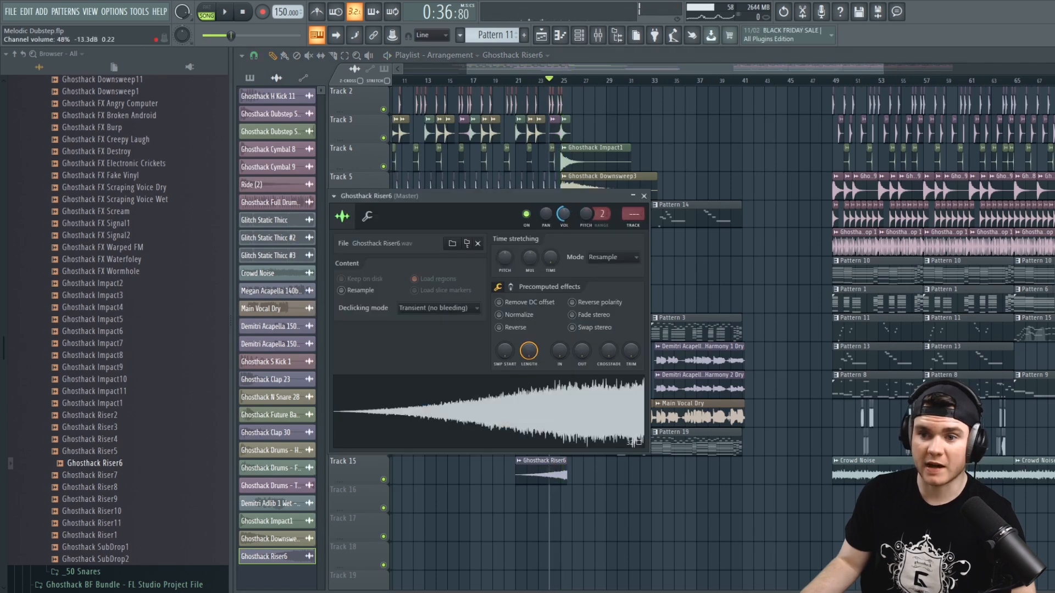
key(space)
click(644, 196)
Make the Ghosthack Riser6 clip end exactly at bar 25 and lower its volume to about 45%
scroll(542, 378, up, 4)
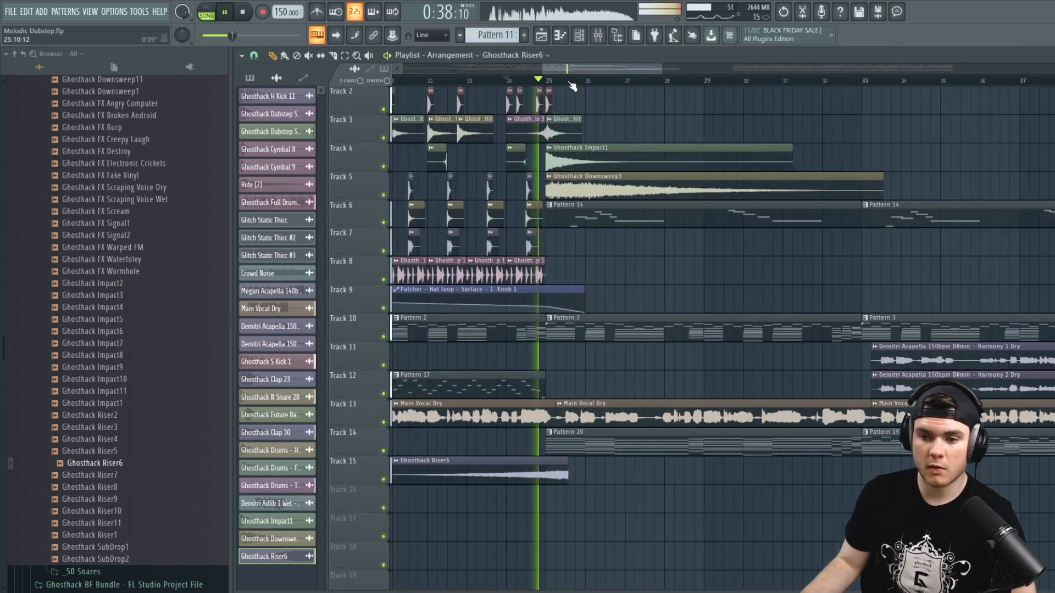
key(space)
drag(548, 469, 516, 470)
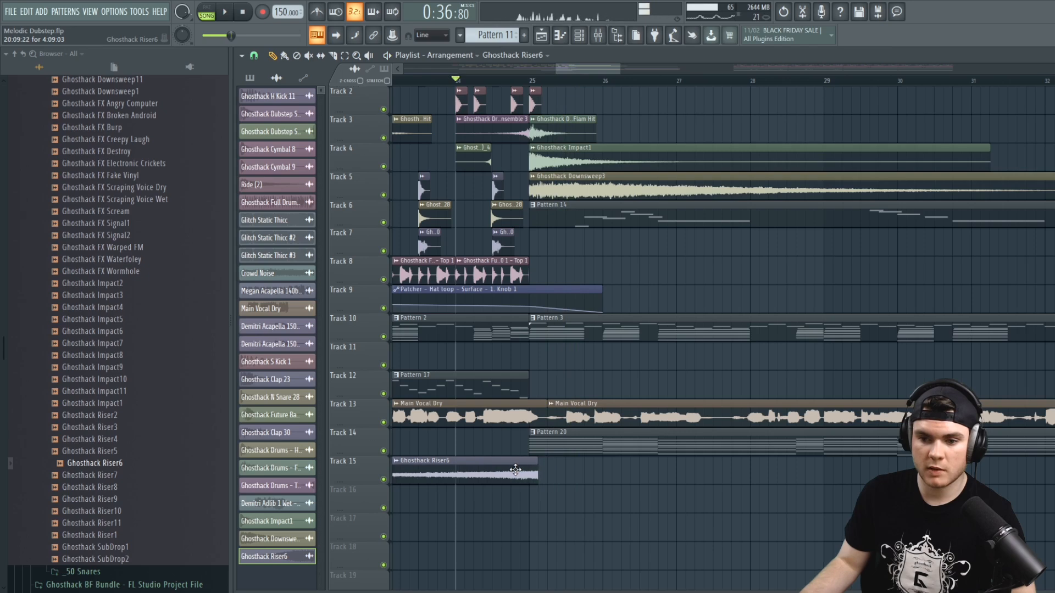
double_click(508, 471)
key(space)
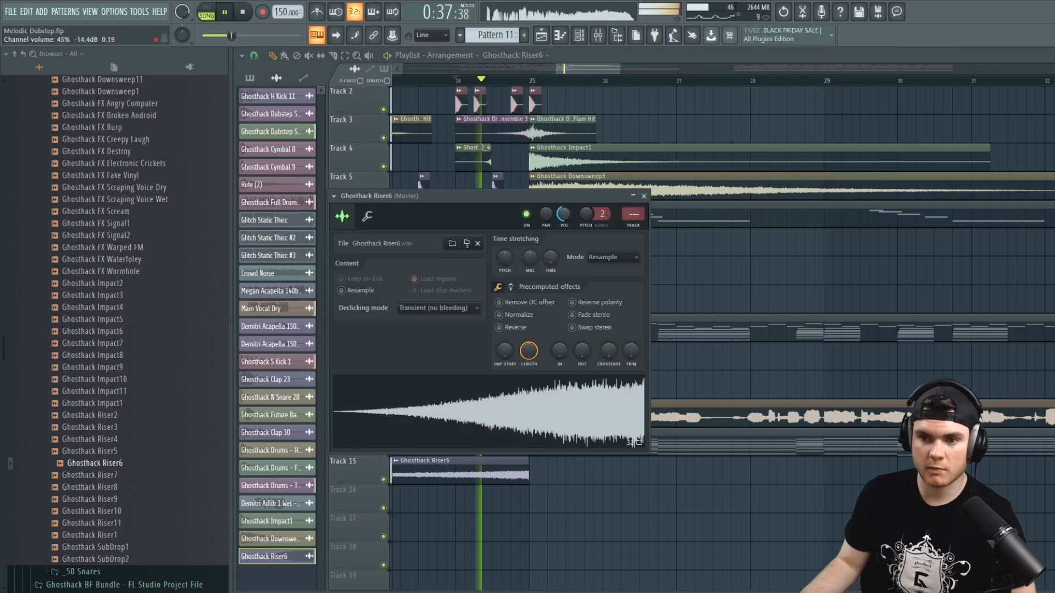
click(644, 196)
Check the Ghosthack Downsweep3 sample's volume setting while playing past the bar 25 transition
scroll(611, 158, down, 4)
double_click(610, 186)
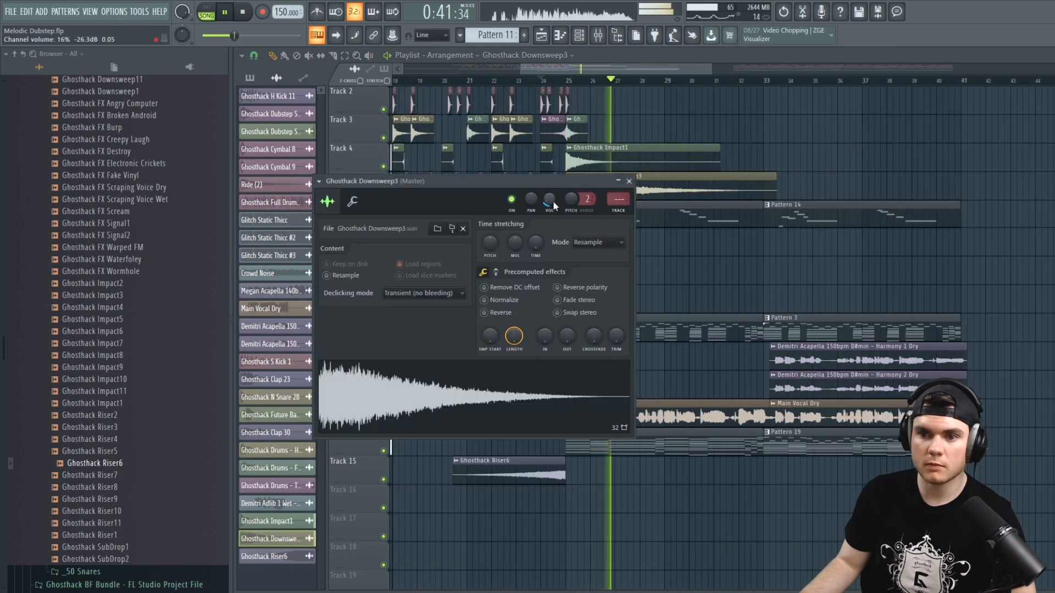
click(629, 182)
scroll(636, 83, down, 3)
key(space)
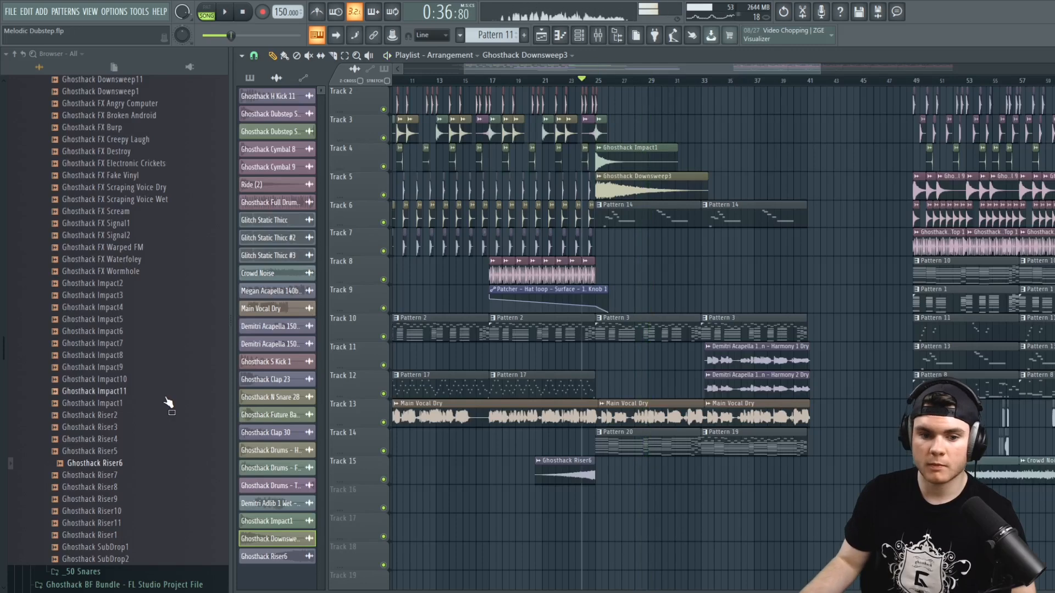
Place a cloned, reversed Ghosthack Cymbal 8 on Track 16 so it swells up to bar 25
scroll(172, 493, up, 4)
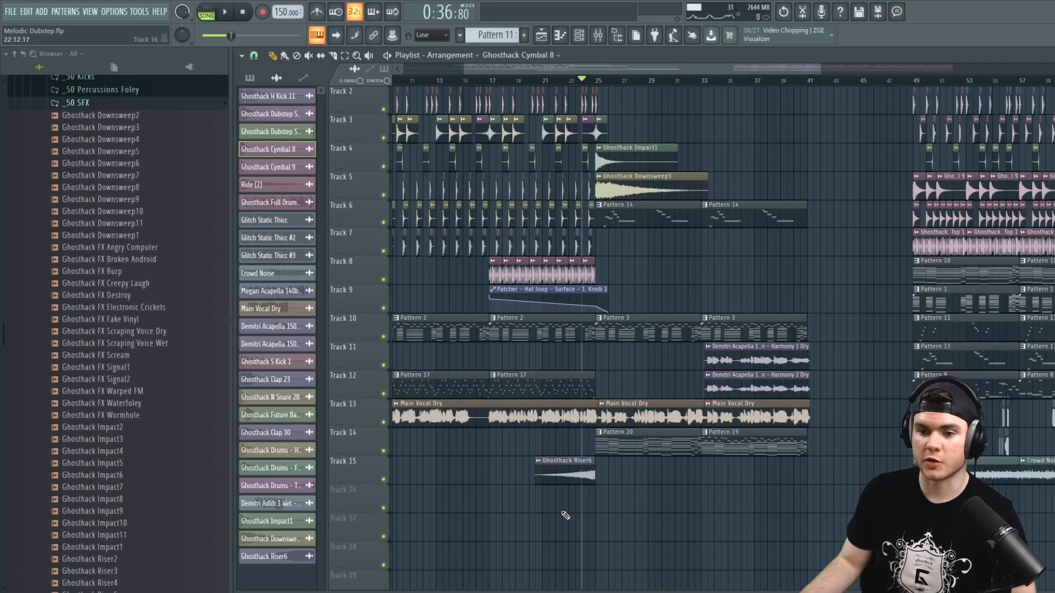
right_click(546, 498)
click(571, 525)
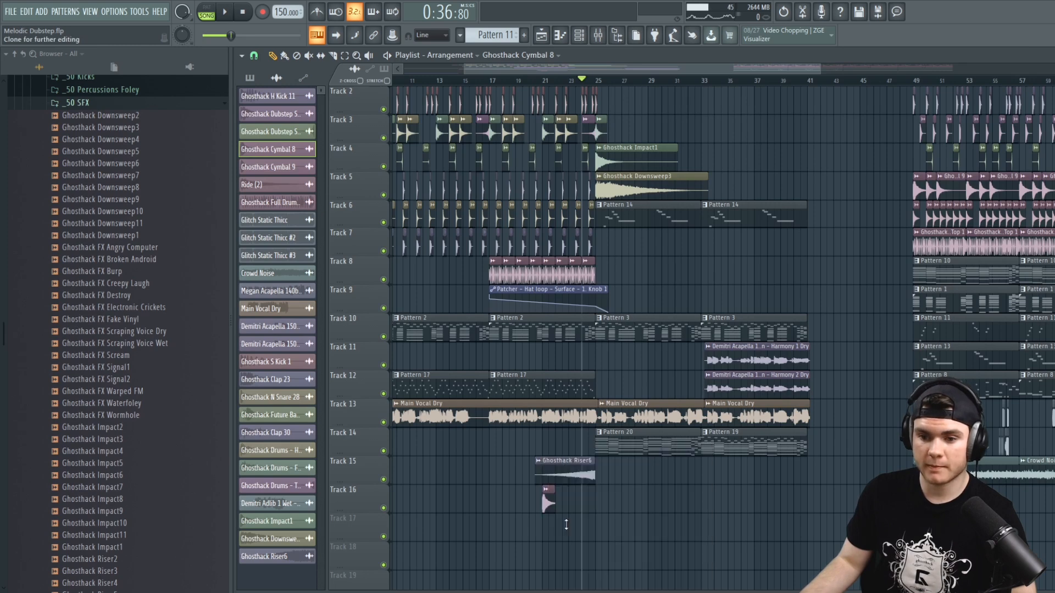
double_click(547, 500)
click(514, 342)
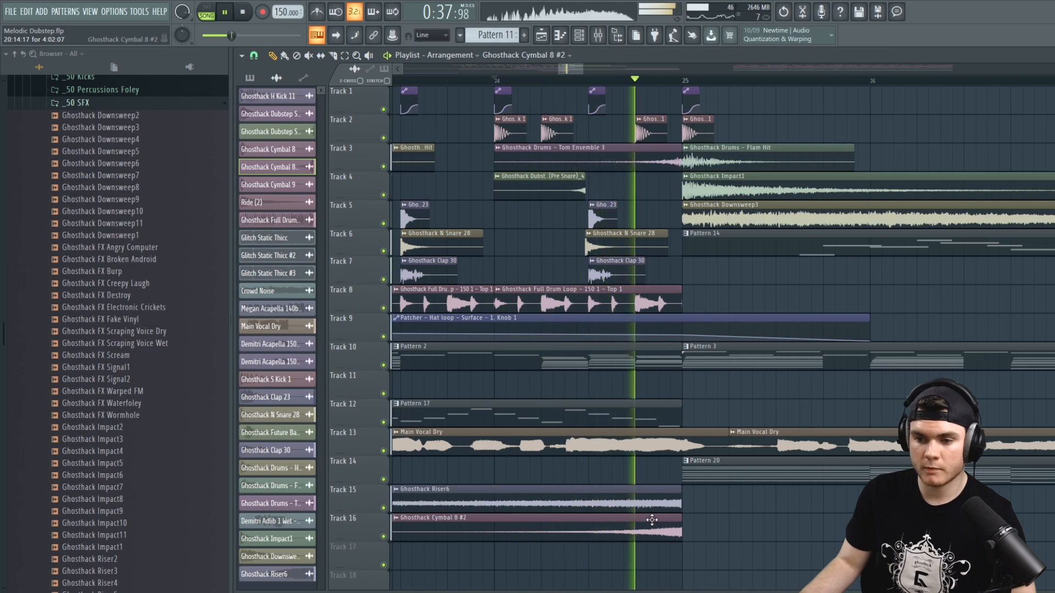
drag(681, 520, 675, 520)
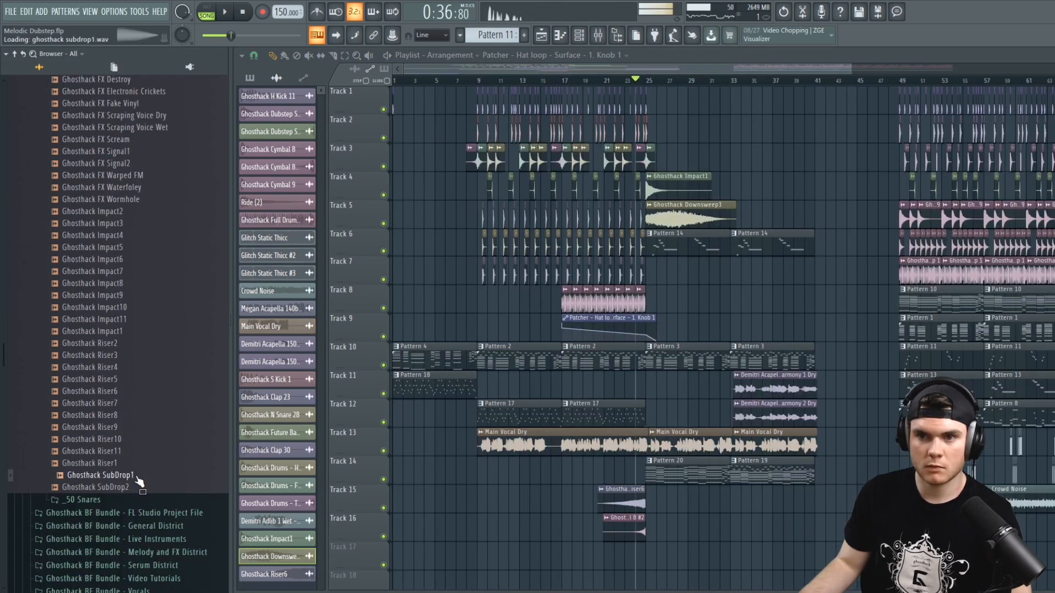
Audition the Ghosthack SubDrop1 sample and place it on Track 8 at bar 25
key(space)
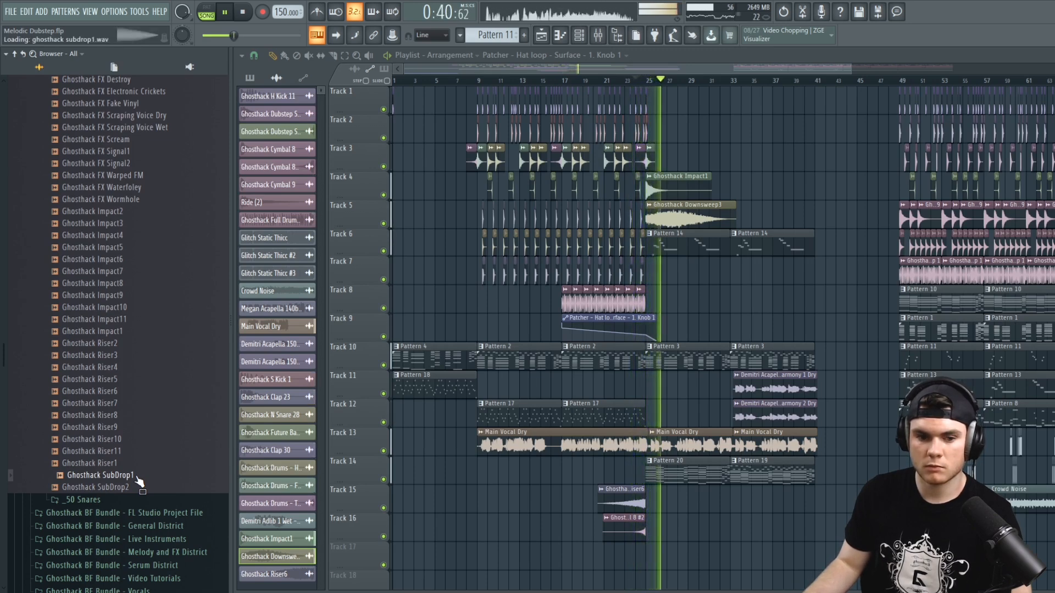
key(space)
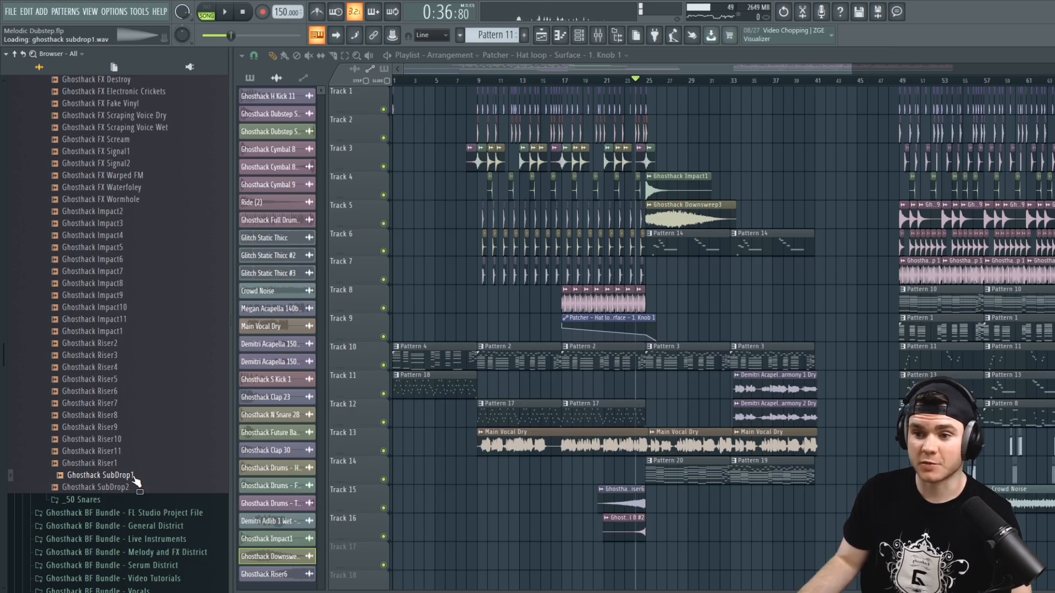
drag(135, 481, 676, 301)
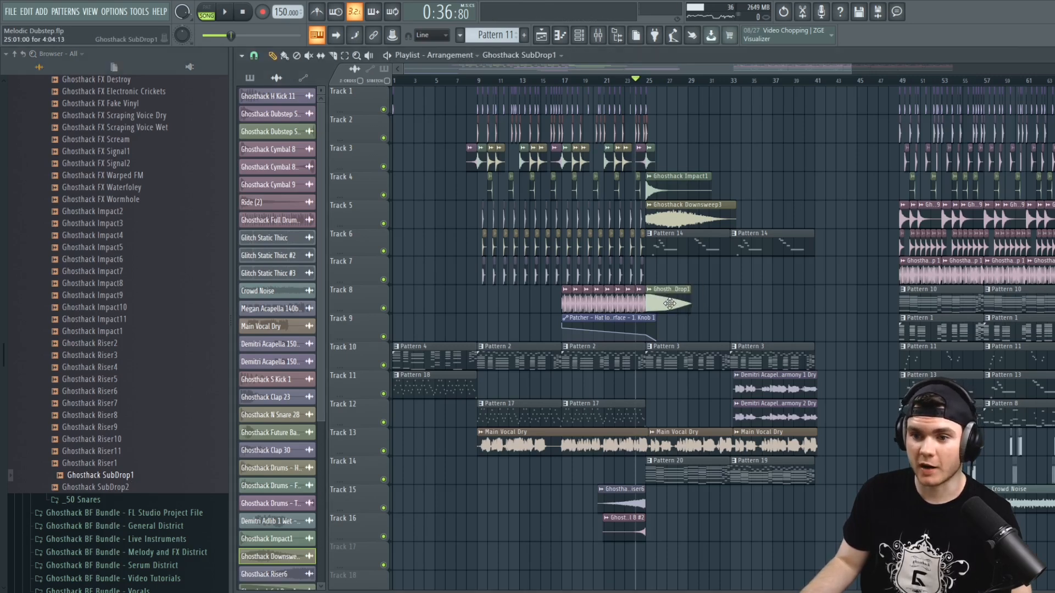
Give the Ghosthack SubDrop1 sample a 13% quick fade out and lower its volume to about 44%
double_click(669, 304)
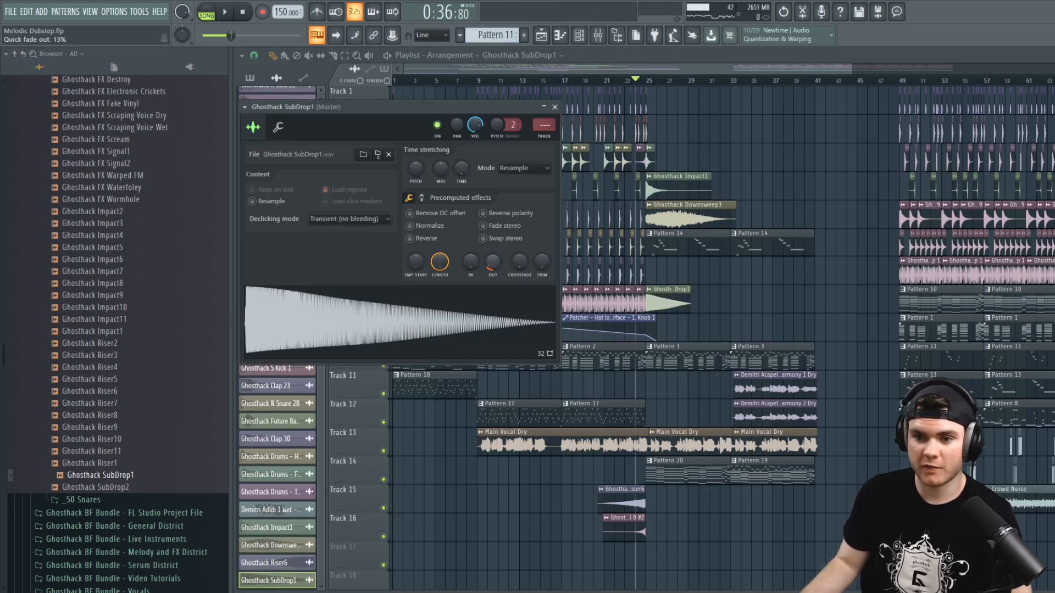
key(space)
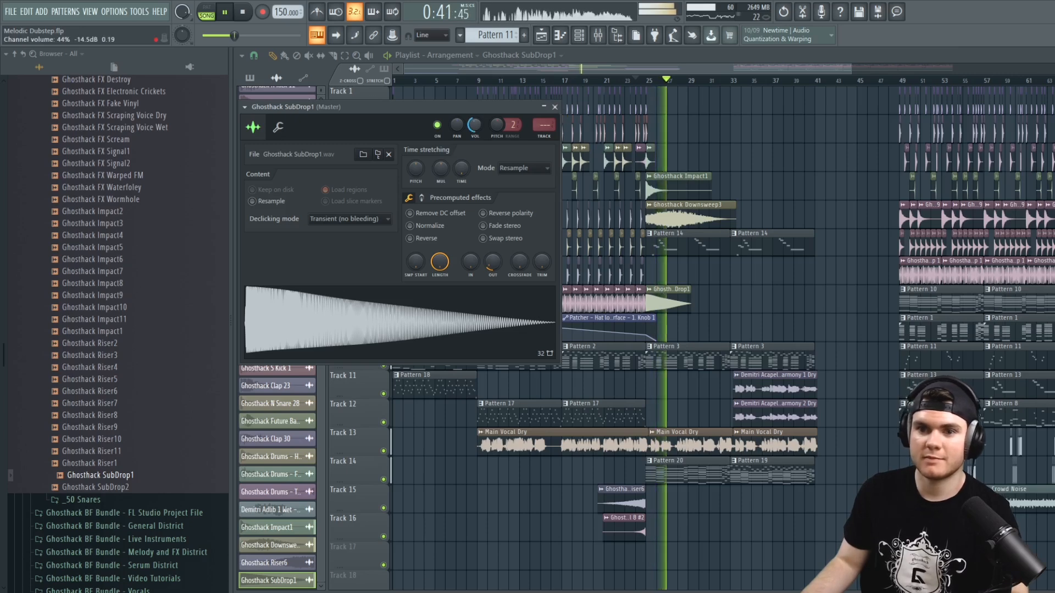
click(555, 107)
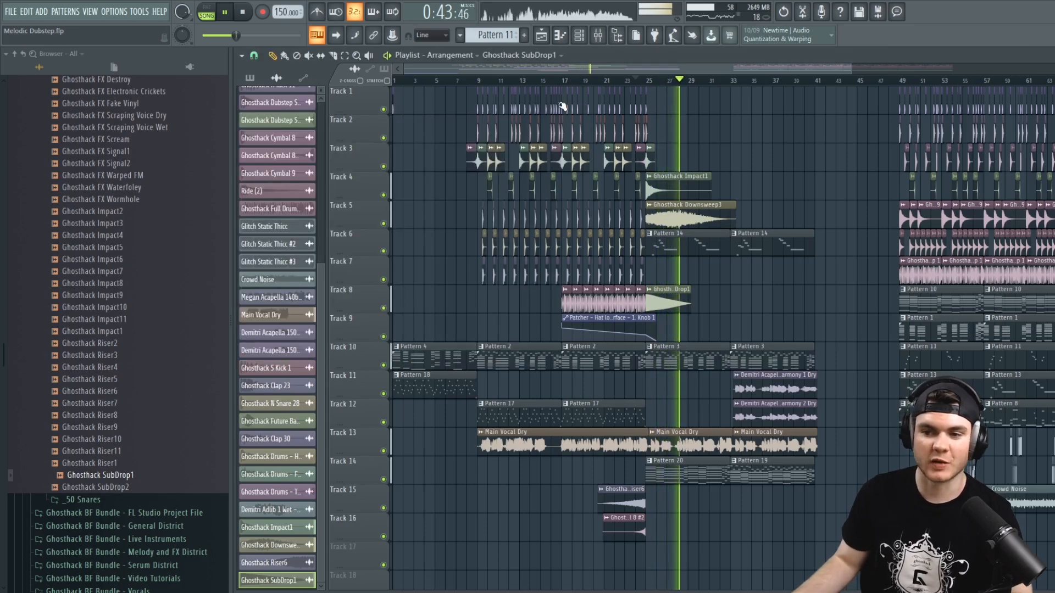
Copy the reversed cymbal to end at bar 33 and place Ghosthack Impact4 on Track 4 at bar 33
scroll(732, 85, up, 3)
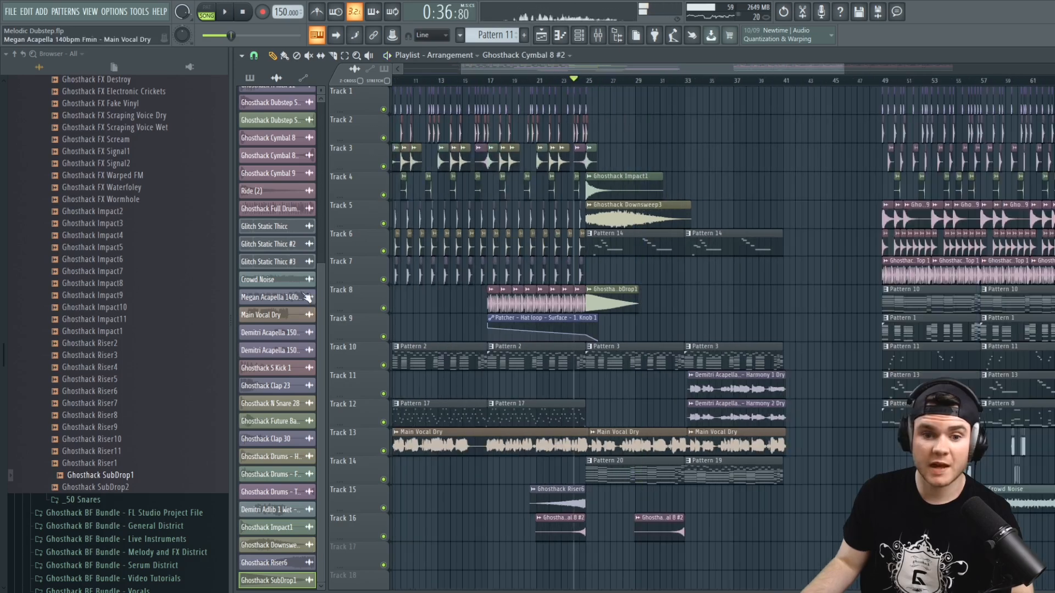
scroll(109, 374, up, 2)
scroll(116, 372, up, 2)
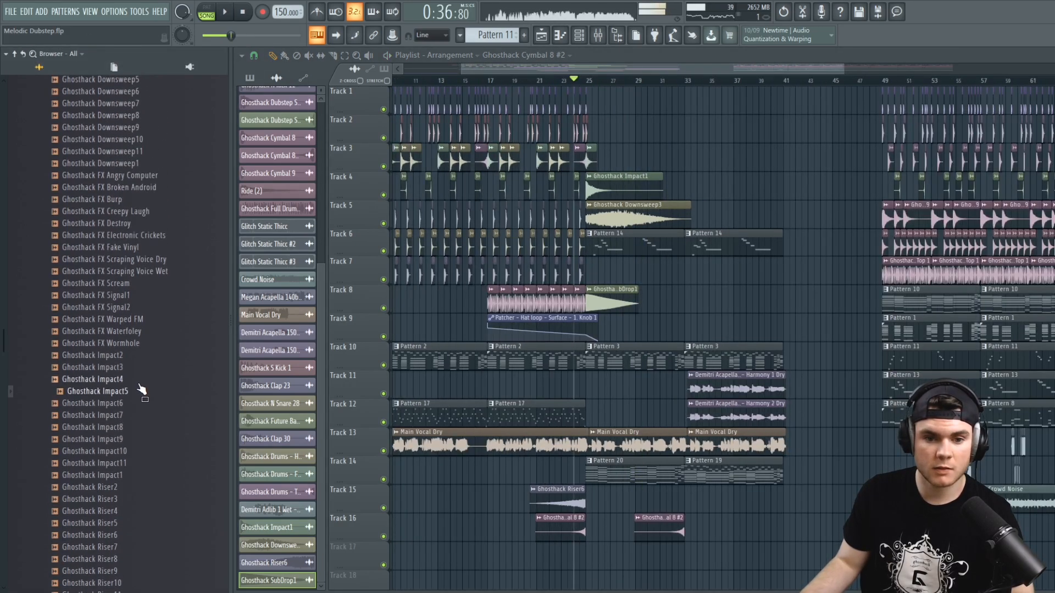
drag(196, 365, 696, 172)
Play the transition into bar 33 and lower the Ghosthack Impact4 sample's volume
key(space)
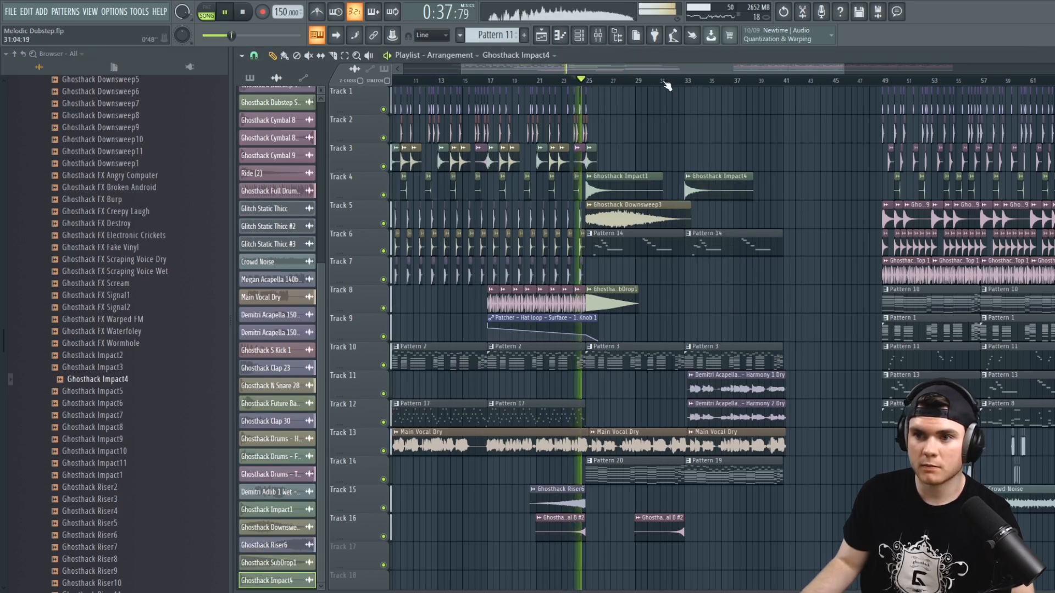
double_click(721, 180)
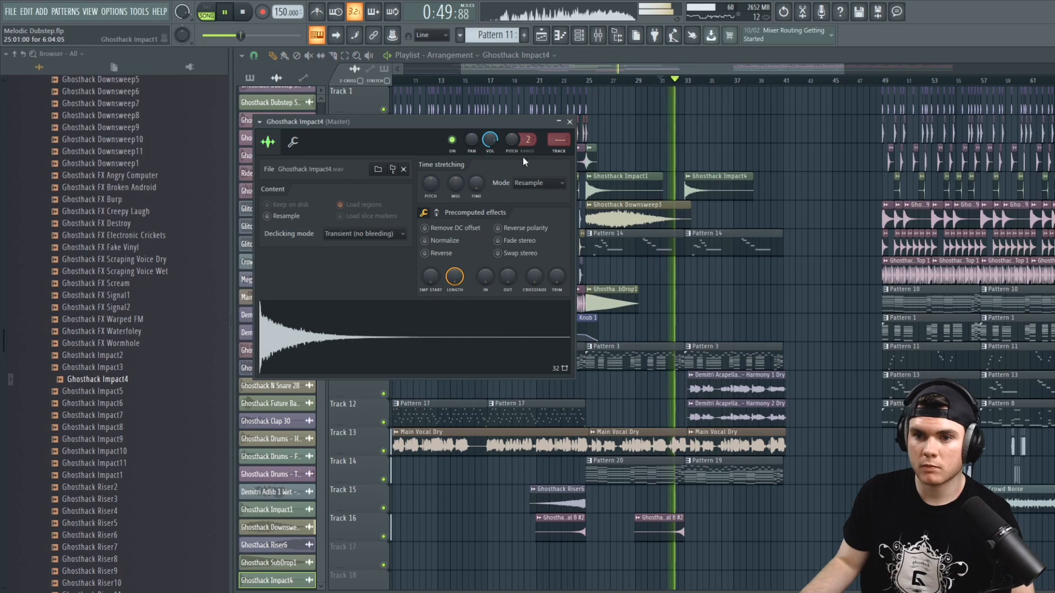
drag(489, 140, 489, 174)
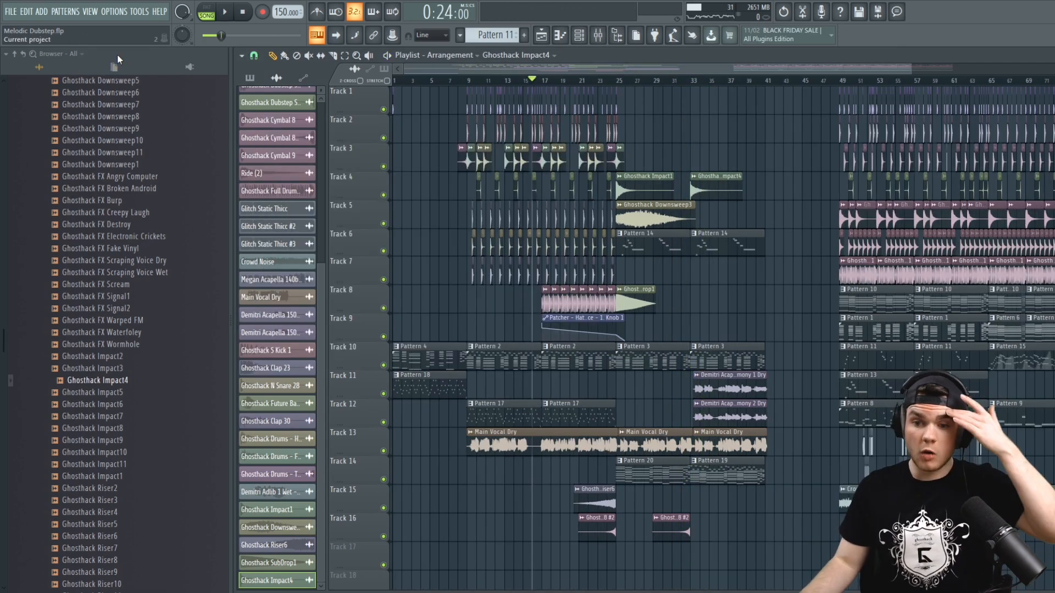
Play the arrangement from bar 16 and inspect the Addictive Keys notes of Pattern 2
key(space)
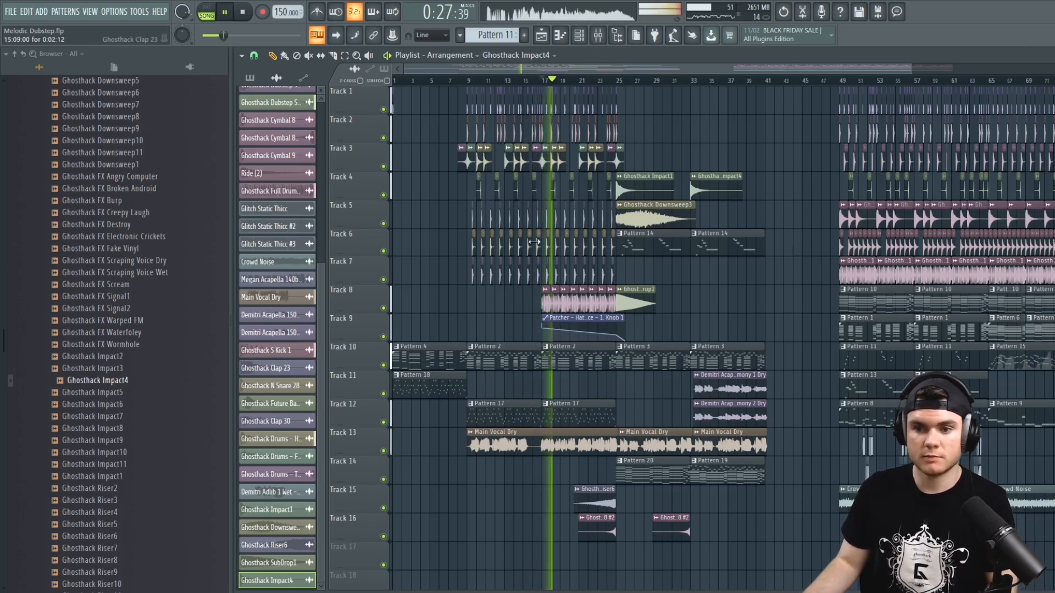
double_click(577, 365)
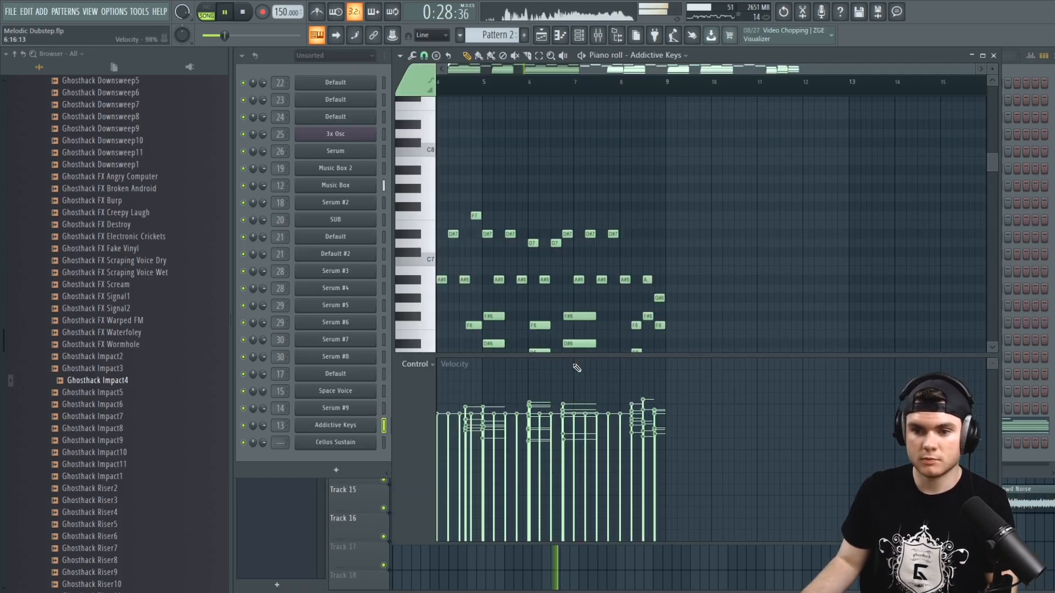
click(996, 57)
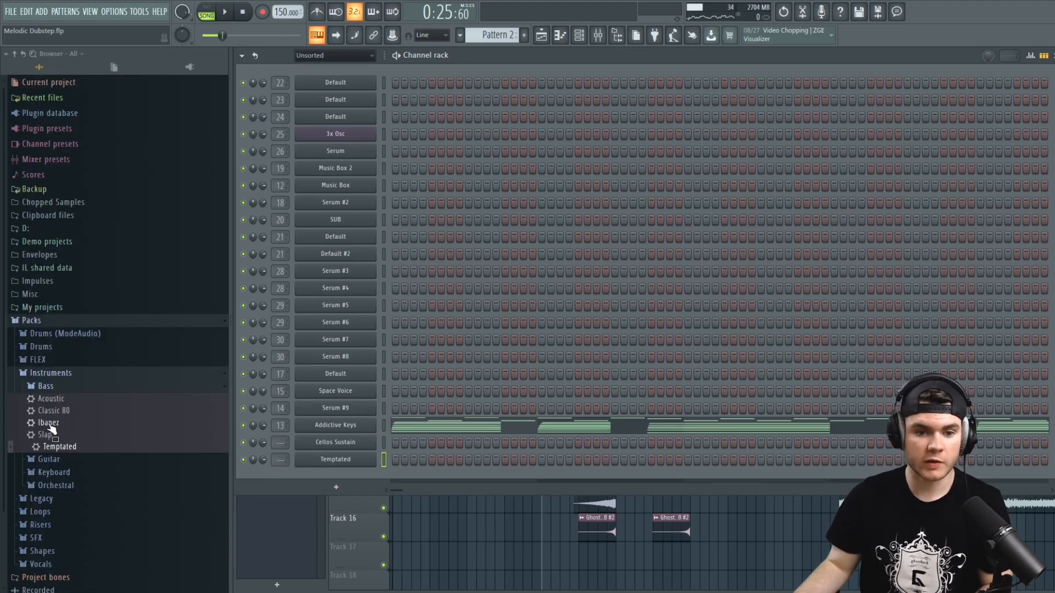
Add the Ibanez bass preset as a new channel, test it during playback, and delete the A#4 note at bar 4 of its melody
drag(296, 457, 320, 460)
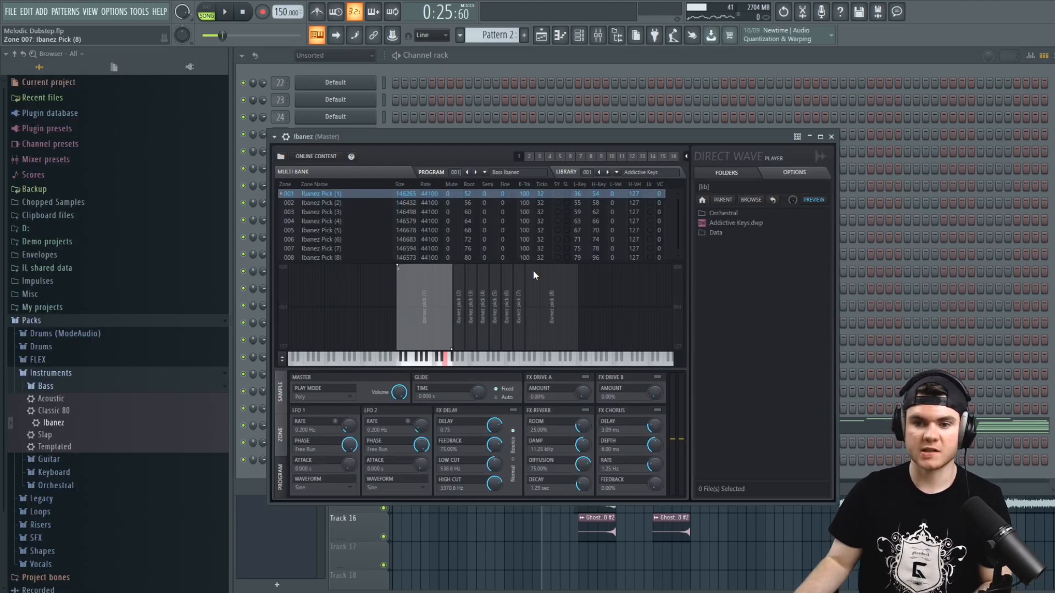
mouse_move(519, 138)
mouse_down()
mouse_move(546, 144)
mouse_move(535, 124)
mouse_move(520, 131)
mouse_up()
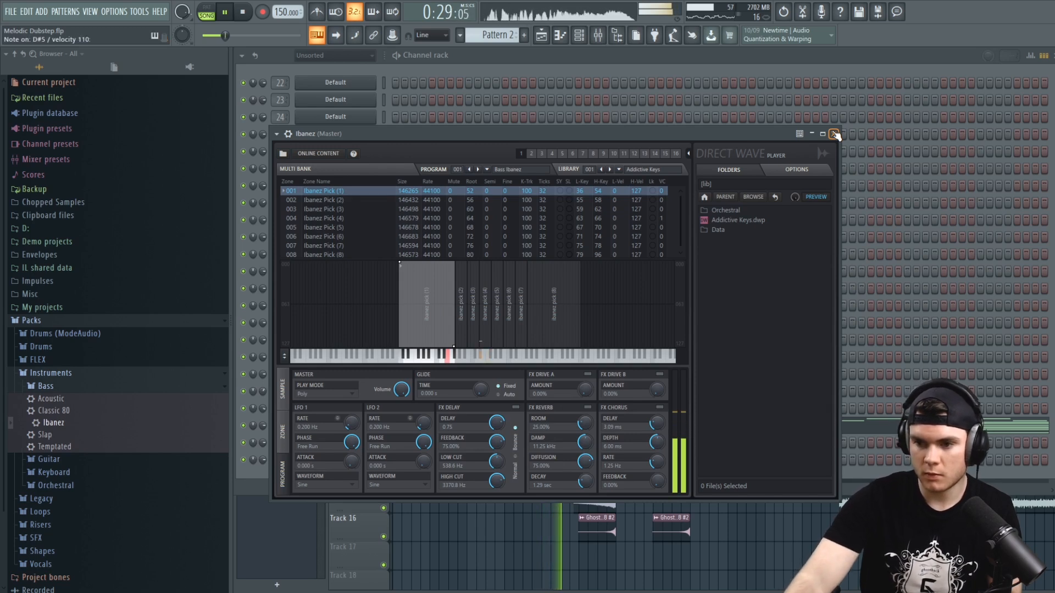
key(space)
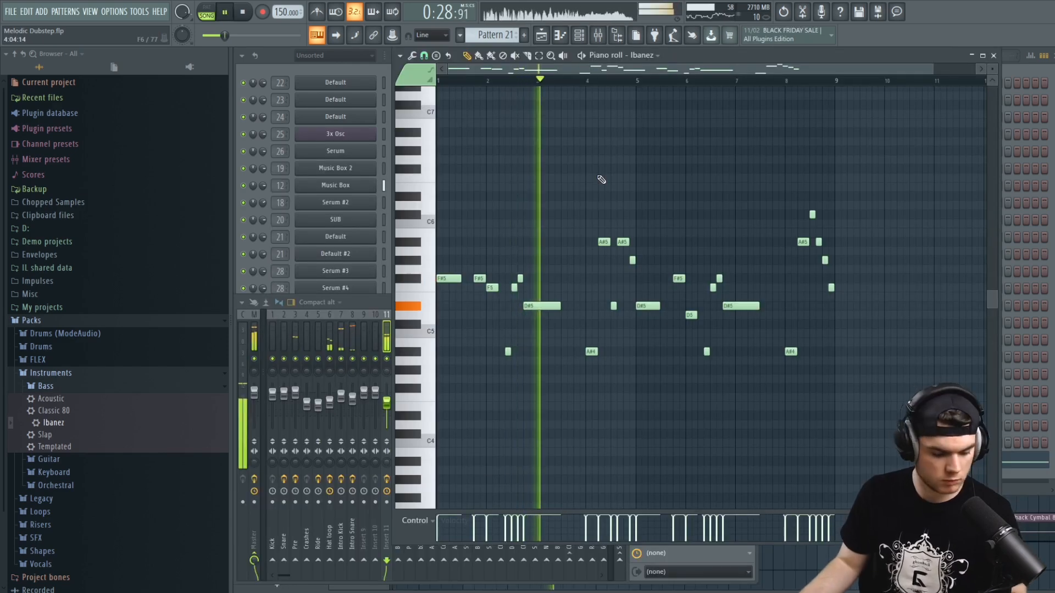
right_click(592, 352)
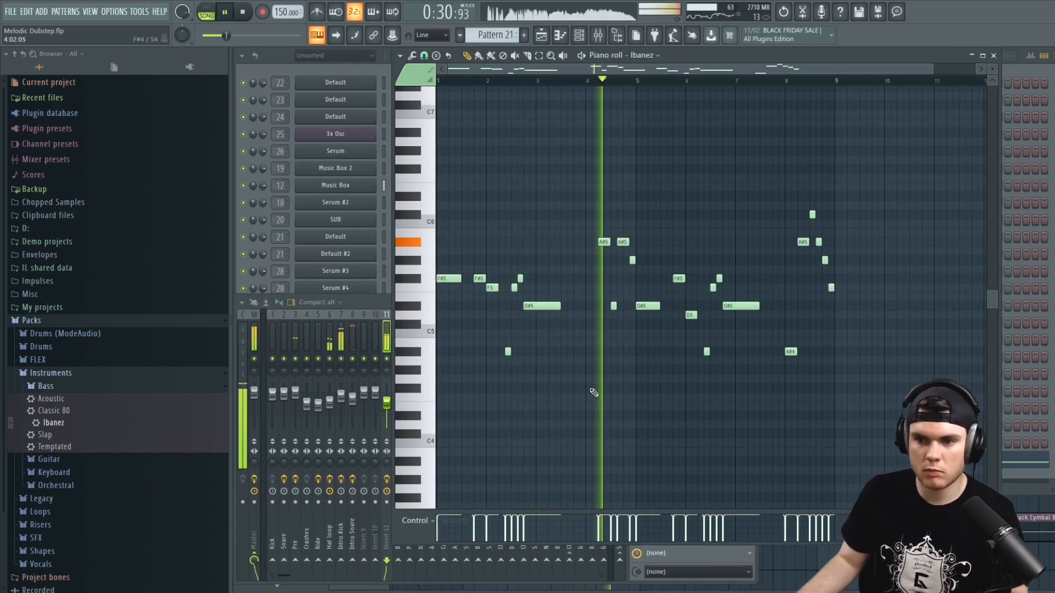
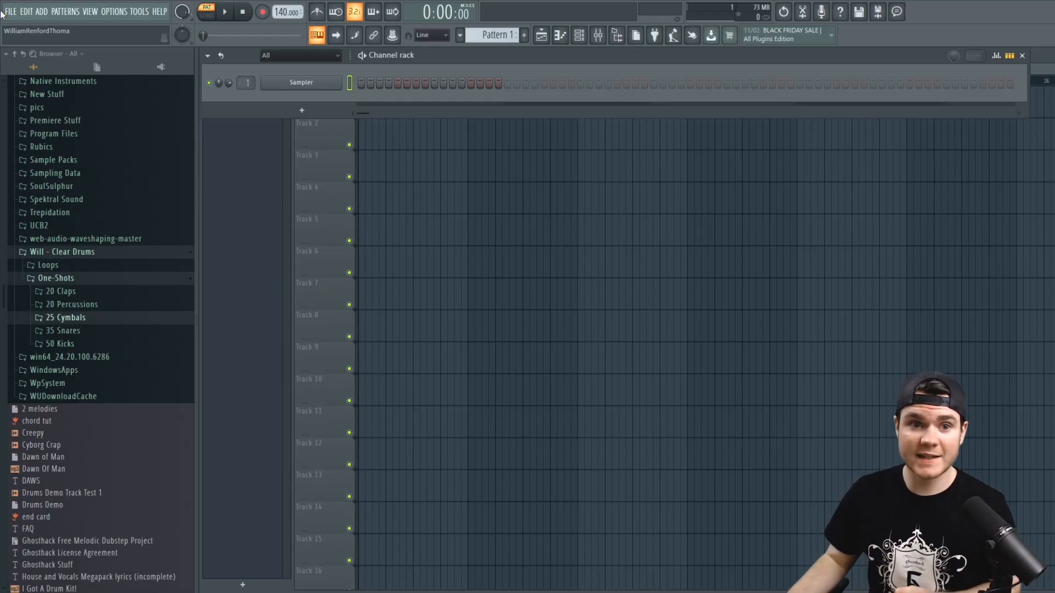
Open the overwritten backup of the Melodic Dubstep project and check its arrangement
click(11, 13)
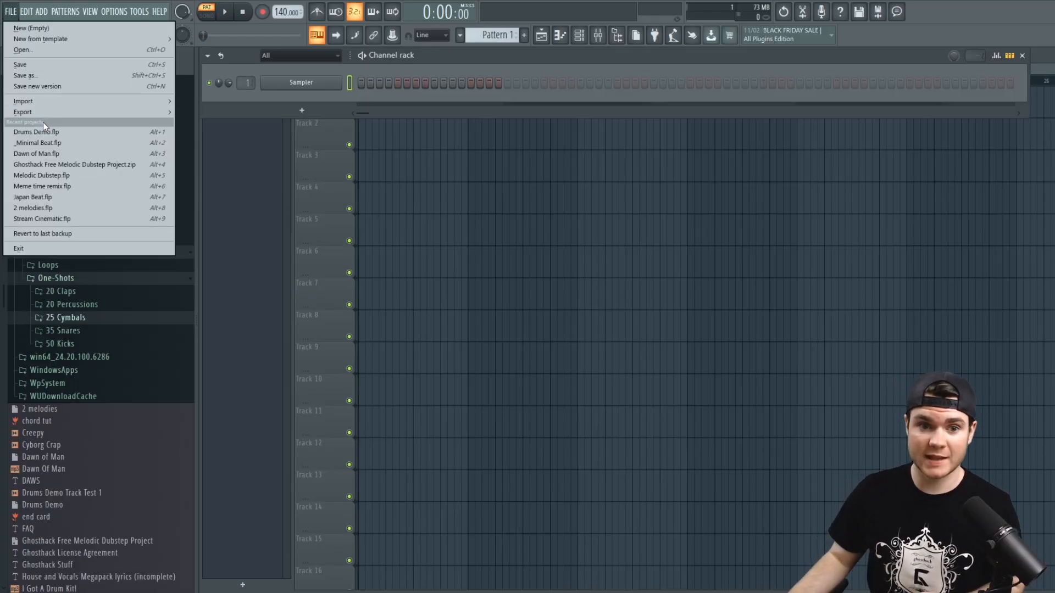
click(50, 176)
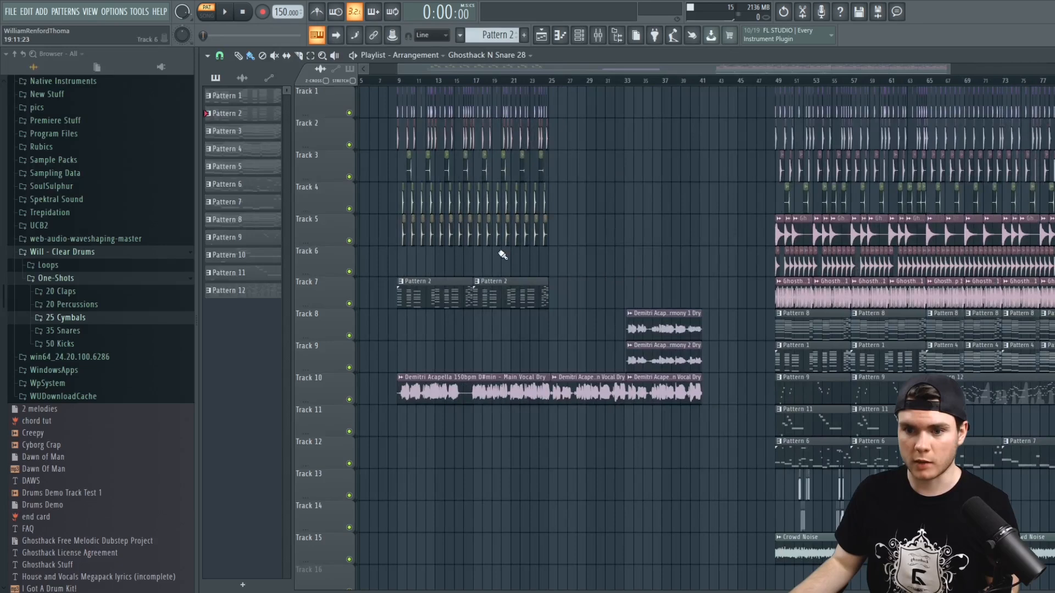
scroll(605, 81, down, 1)
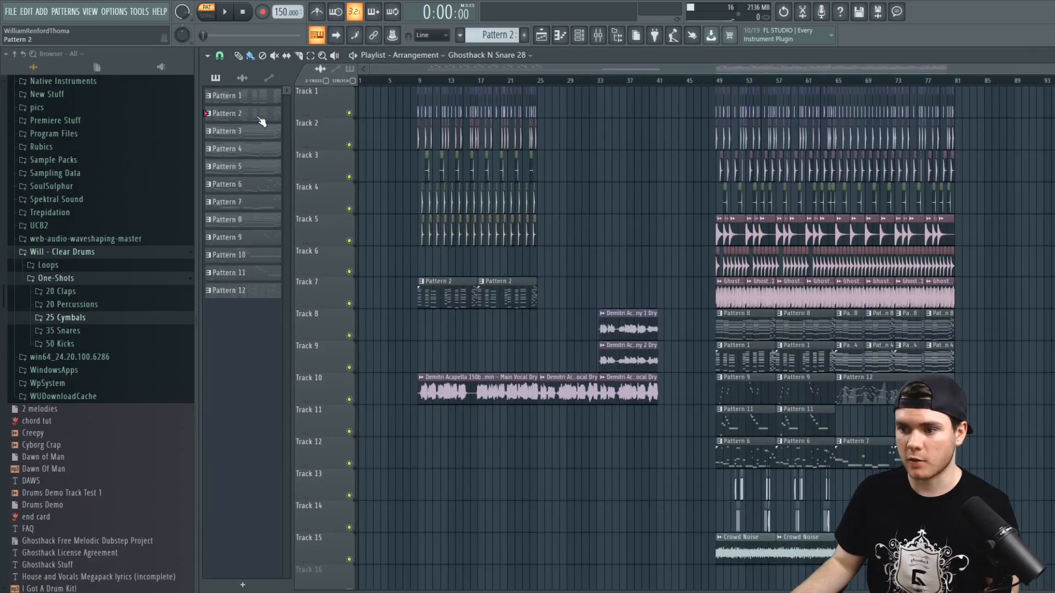
Open the recent project Melodic Dubstep.flp
click(10, 12)
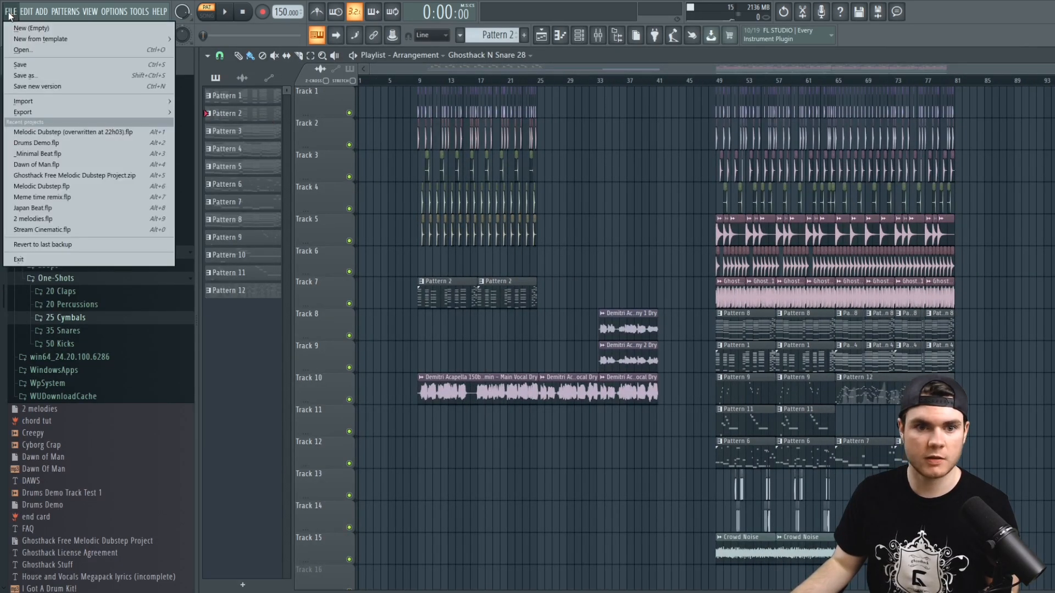
click(73, 170)
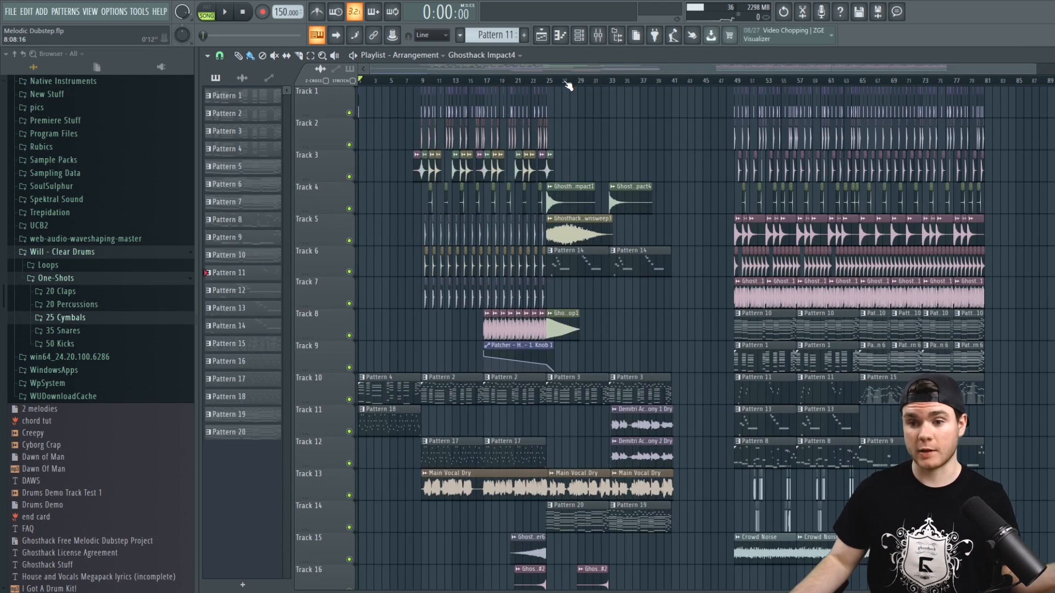
scroll(77, 260, down, 10)
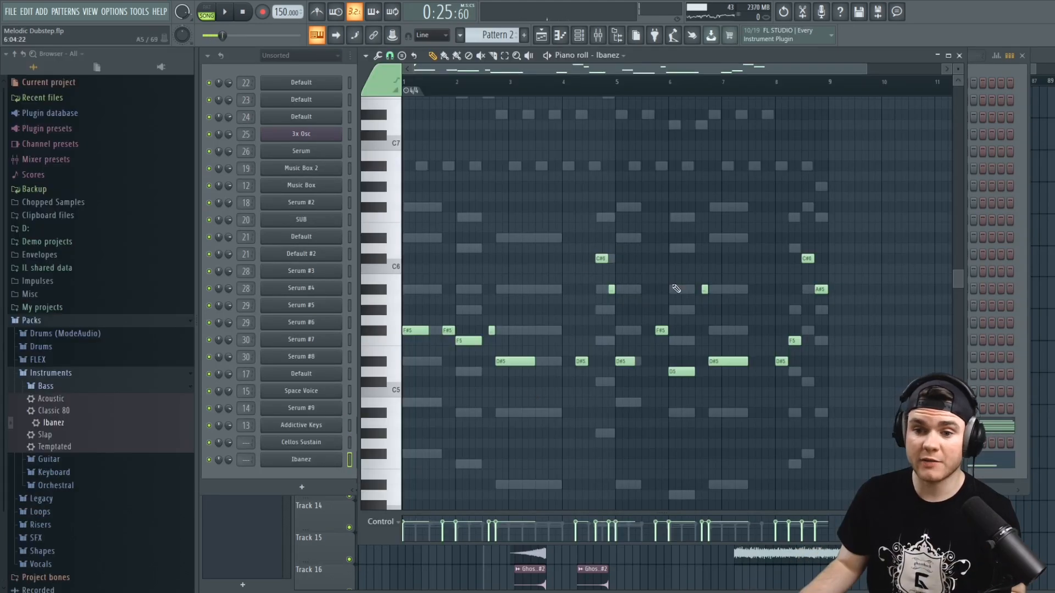
Play back the Ibanez melody in its piano roll and close the note editor
scroll(615, 291, down, 2)
drag(701, 55, 606, 63)
key(space)
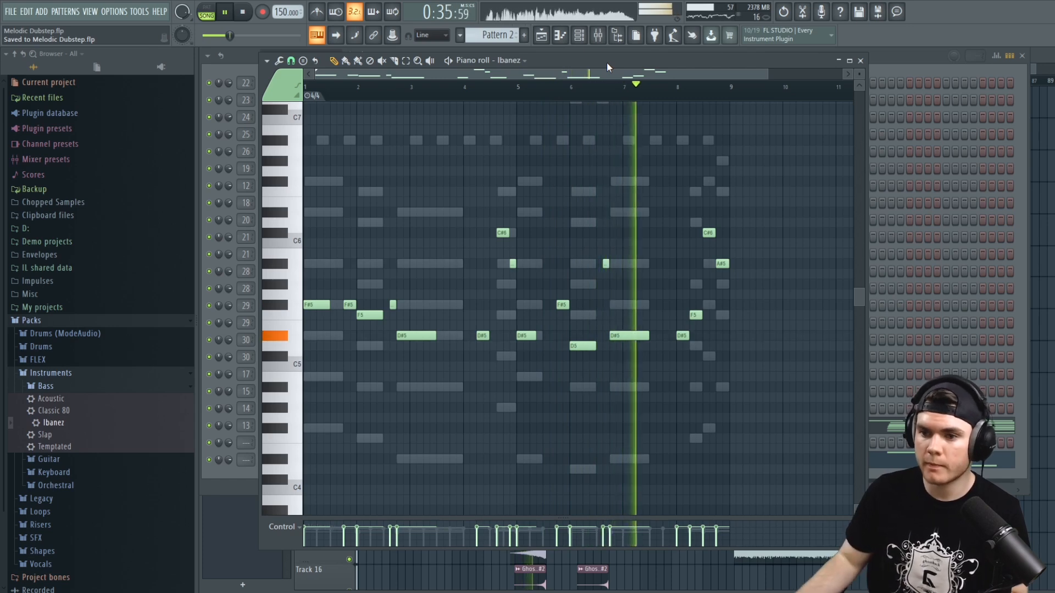
click(861, 60)
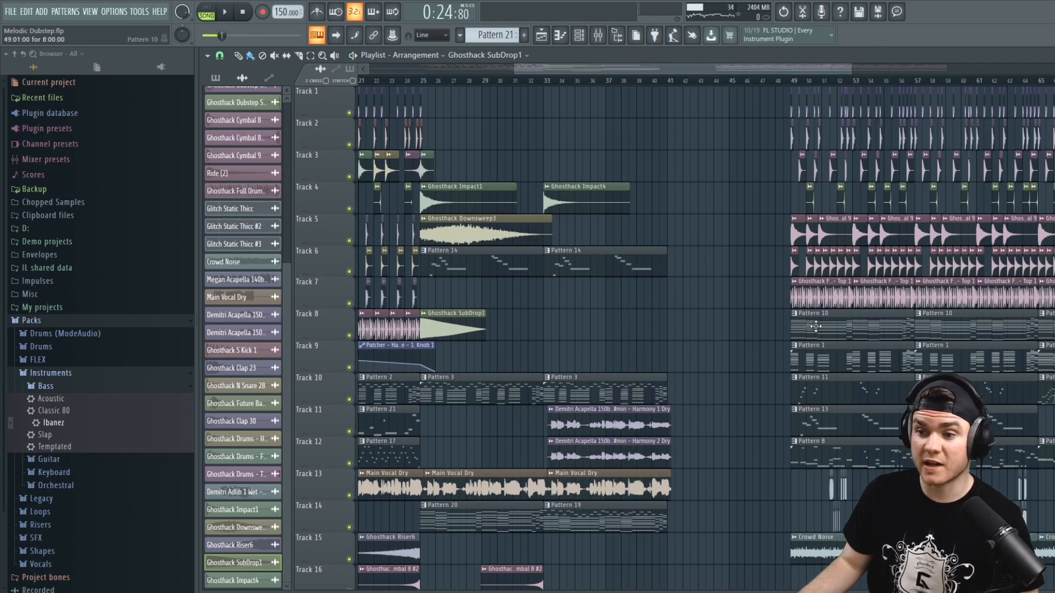
Place a copy of Pattern 1 on Track 9 at bar 33 and make that clip unique
drag(701, 354, 575, 359)
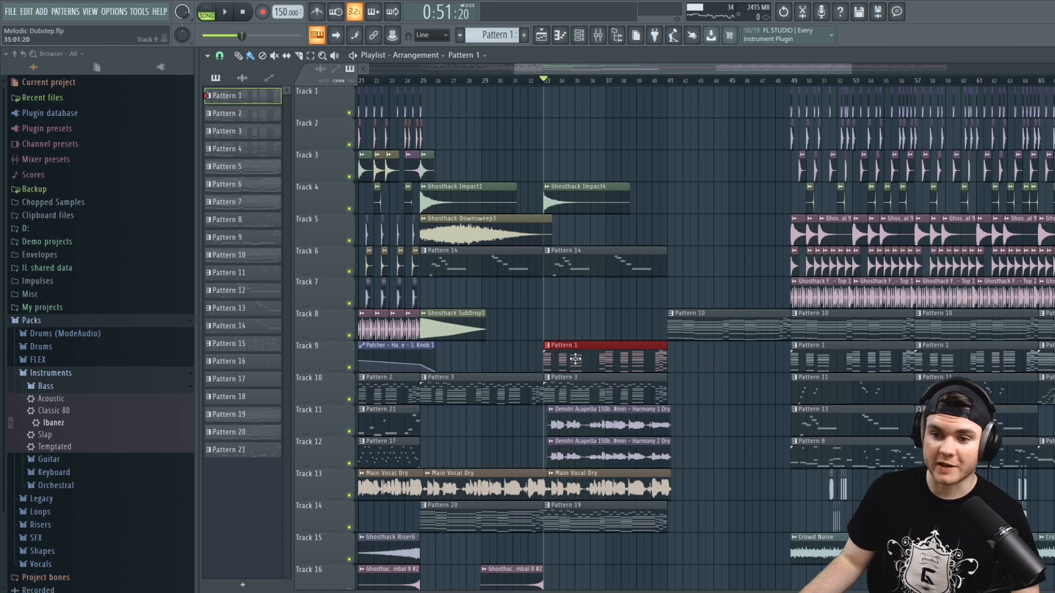
click(547, 346)
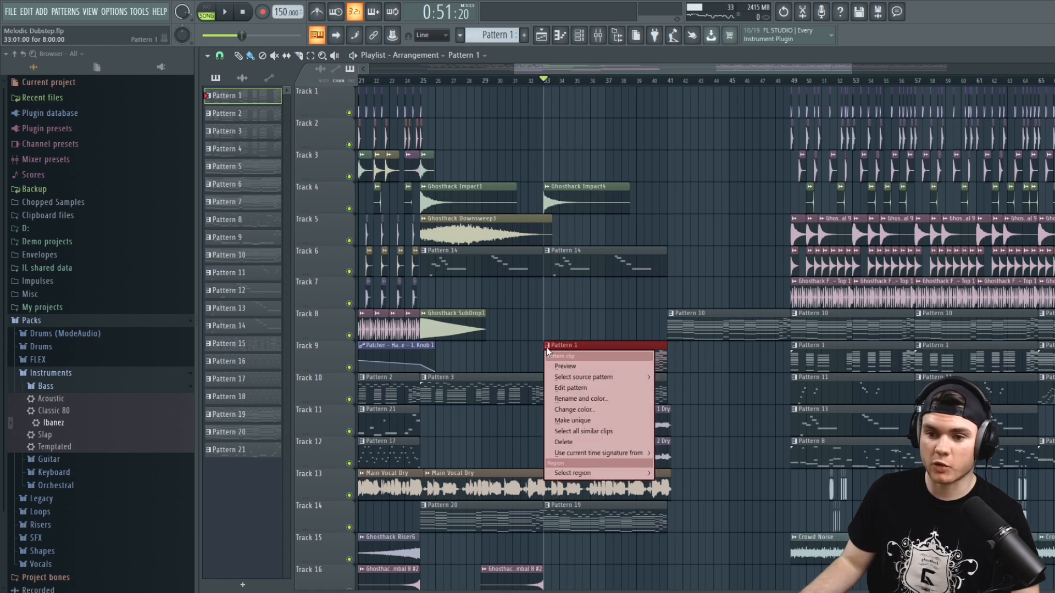
click(578, 406)
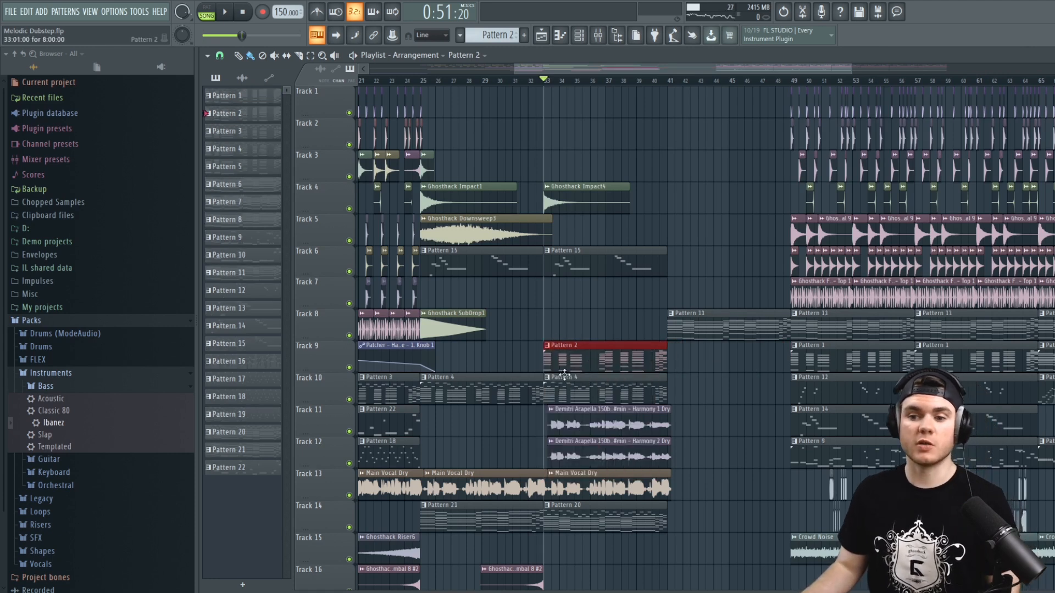
Copy the Addictive Keys notes from Pattern 4 into Pattern 2
double_click(588, 388)
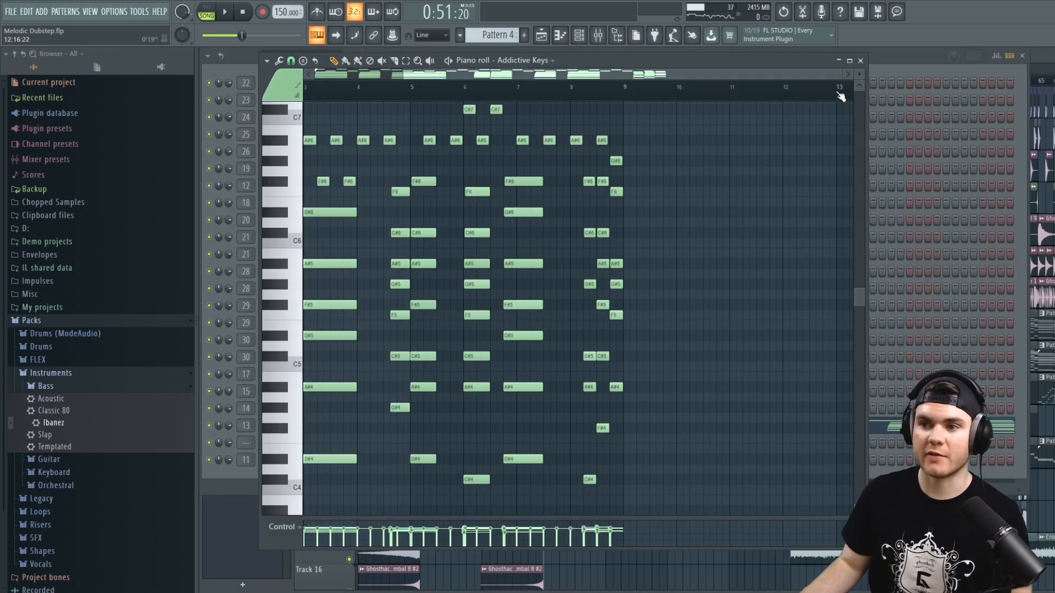
click(861, 61)
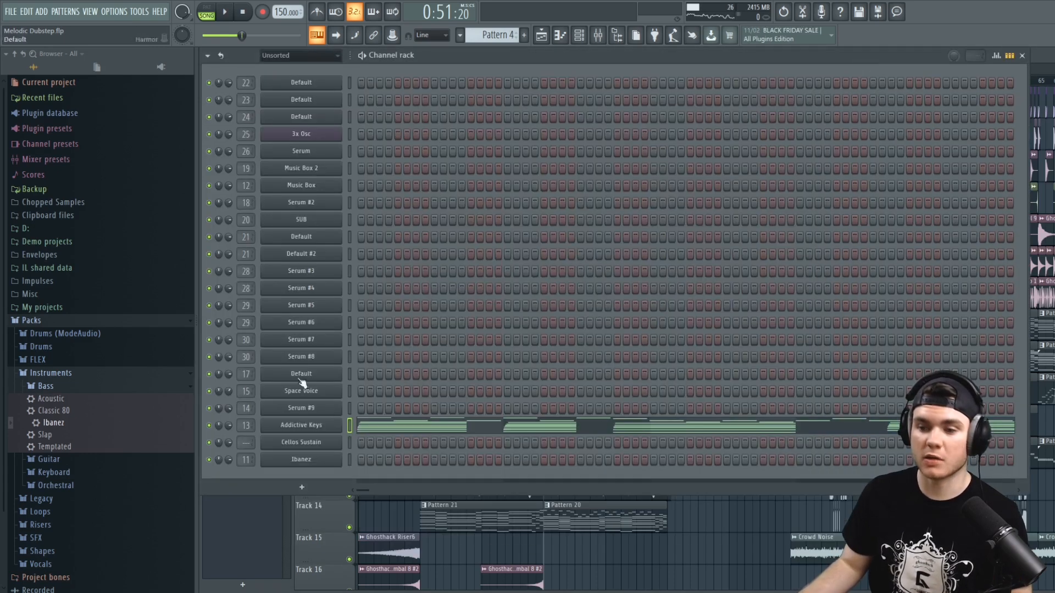
right_click(323, 437)
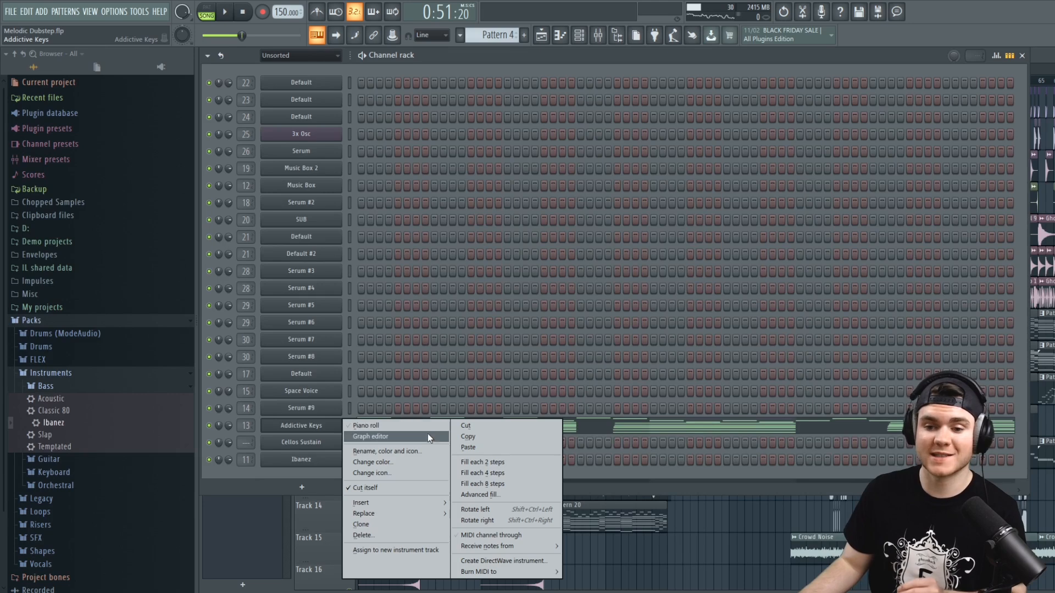
click(467, 435)
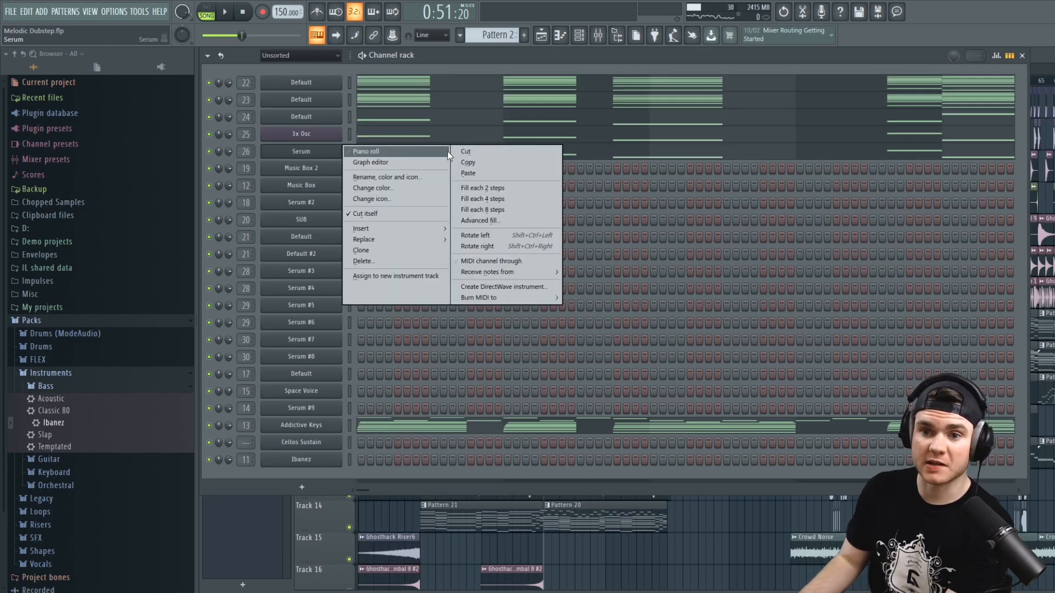
Cut the Pattern 2 notes from Serum, 3x Osc and the Default channels routed to mixer tracks 24 and 23
click(463, 151)
right_click(328, 133)
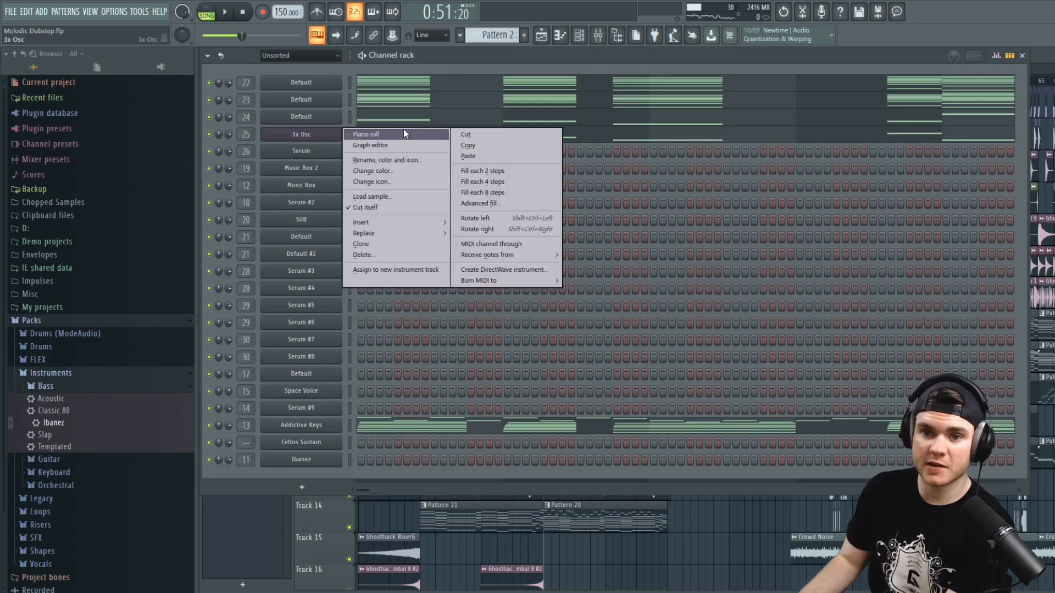
click(475, 134)
right_click(335, 115)
click(477, 121)
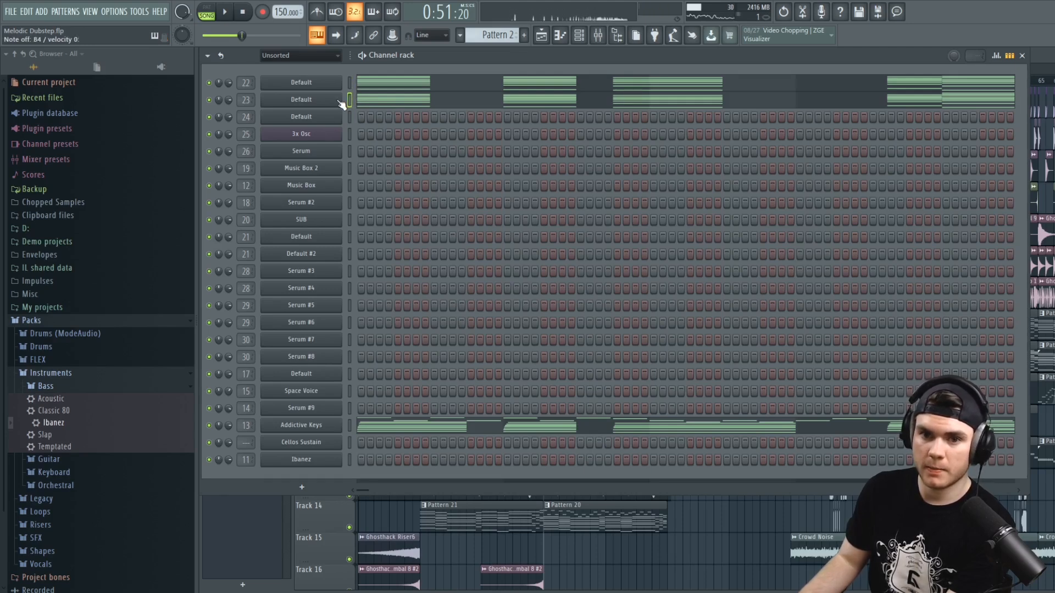
right_click(337, 101)
click(463, 99)
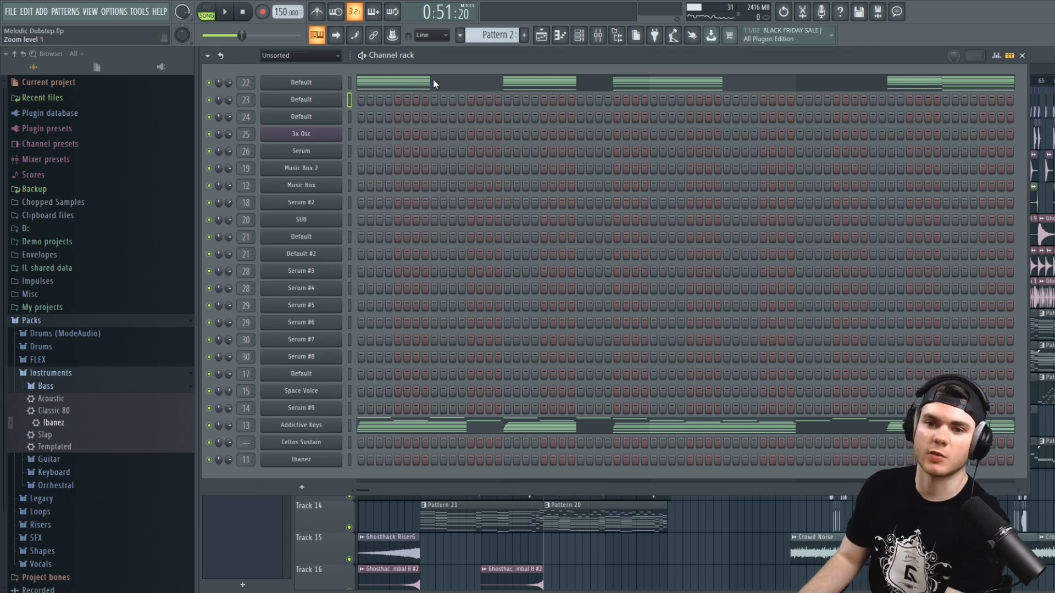
In Pattern 2, lower the Default (mixer track 22) chord notes D6 and D5 in bars 2, 6 and 8 to C#6 and C#5
click(433, 80)
scroll(425, 204, up, 2)
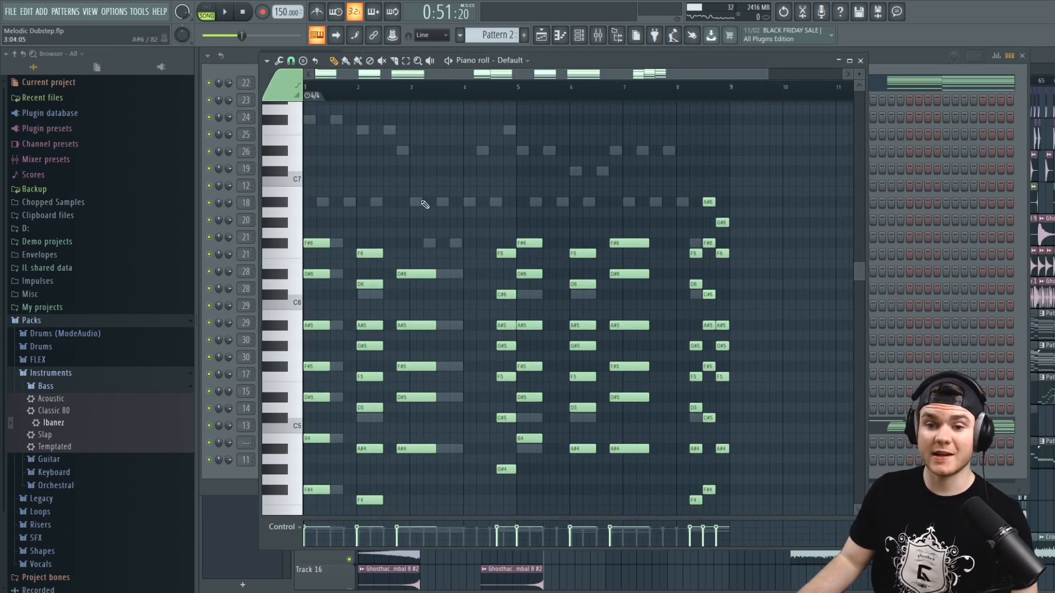
scroll(409, 231, down, 2)
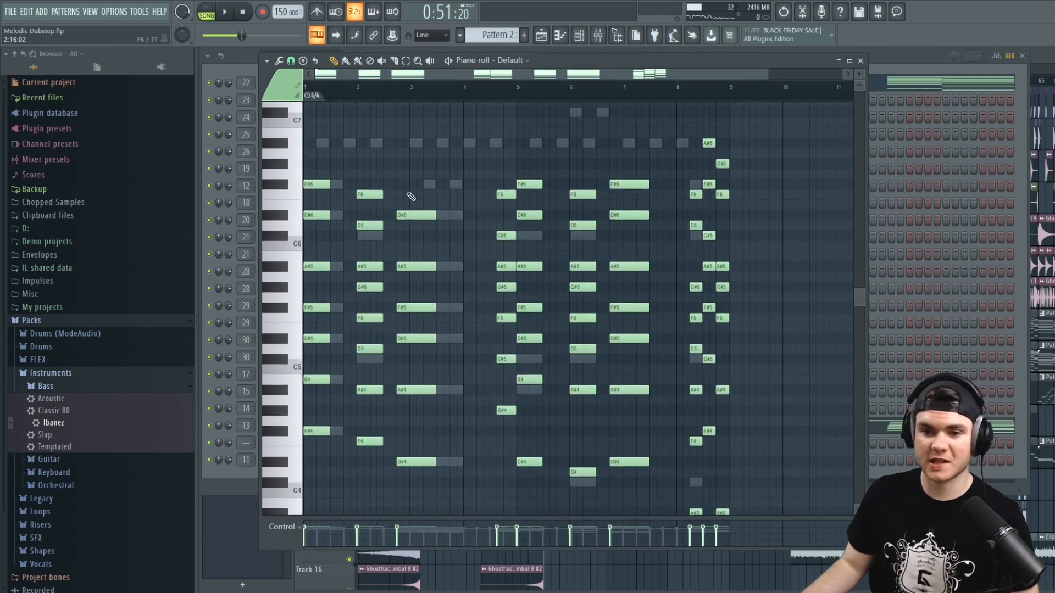
double_click(299, 224)
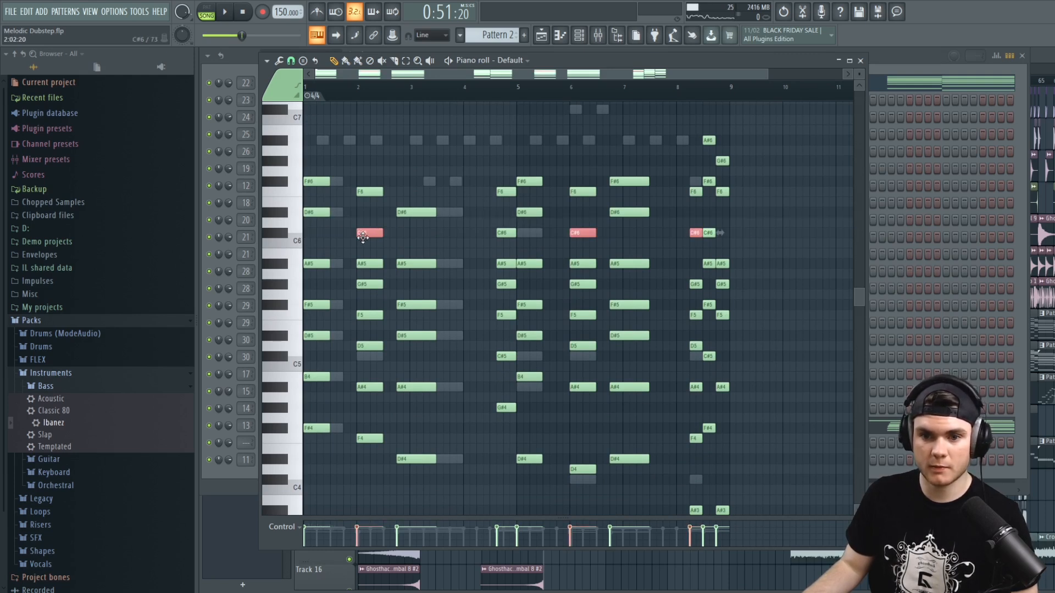
double_click(299, 348)
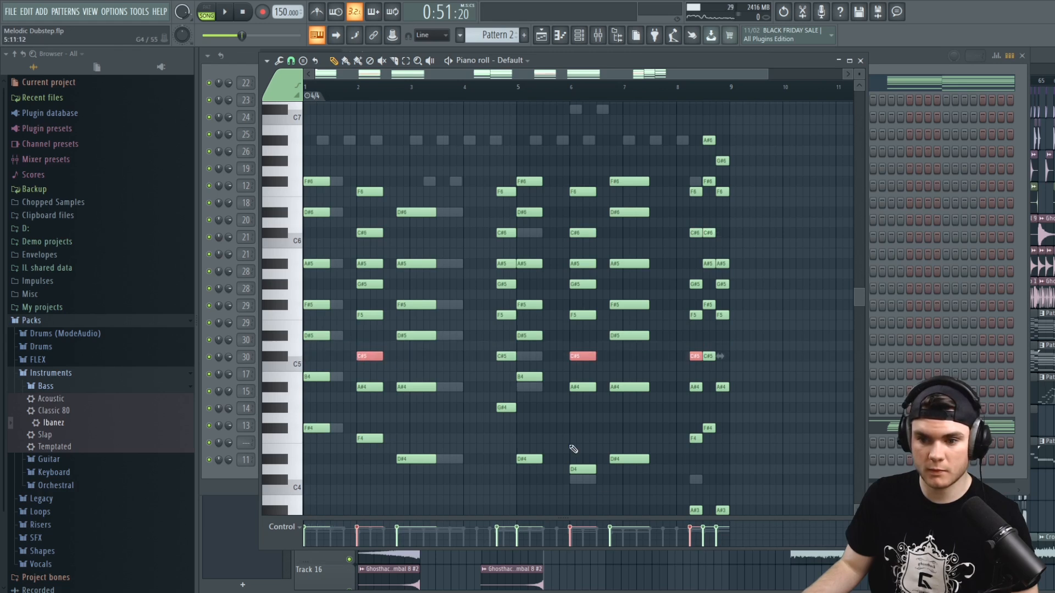
Retune chord notes to C#4 in bar 6, F#6 in bar 8, and C#6, C#5 and A#4 in bar 5, and play the arrangement
double_click(265, 472)
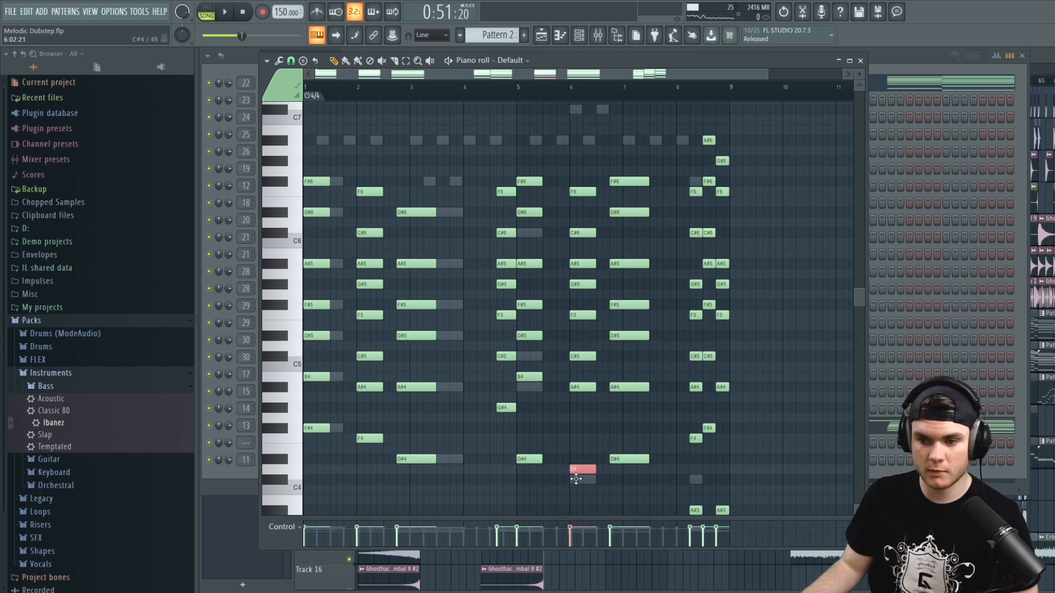
click(694, 183)
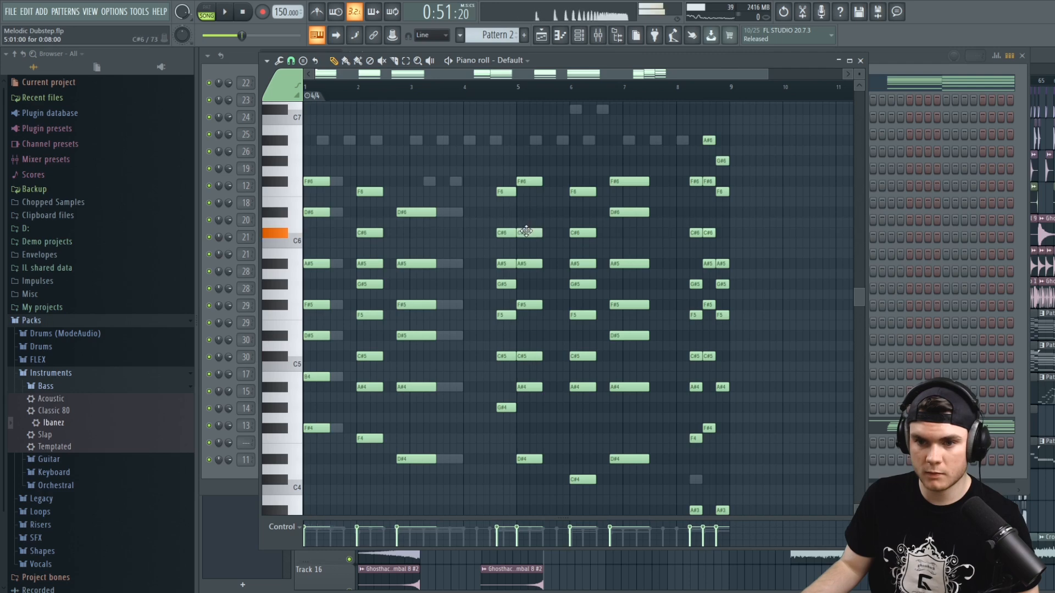
key(space)
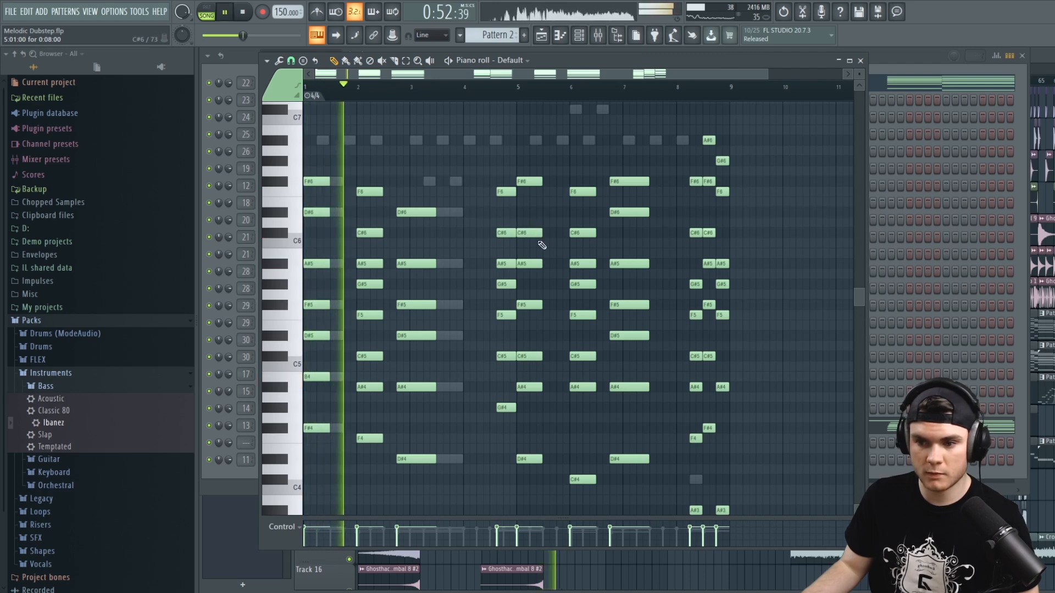
Delete the lowest chord notes, G#3 and below, from Pattern 2 and play the result
scroll(778, 348, down, 3)
scroll(778, 347, down, 1)
key(space)
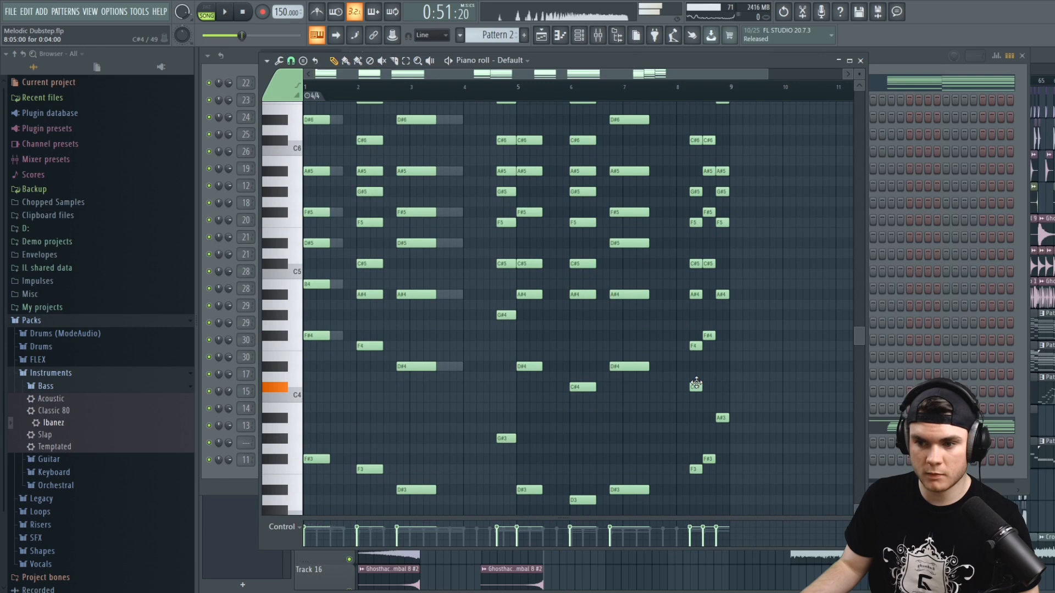
key(space)
scroll(323, 394, down, 2)
mouse_move(323, 394)
mouse_down()
mouse_move(430, 448)
mouse_move(501, 379)
mouse_move(533, 431)
mouse_move(650, 436)
mouse_move(720, 400)
mouse_move(709, 434)
mouse_up()
scroll(709, 434, up, 1)
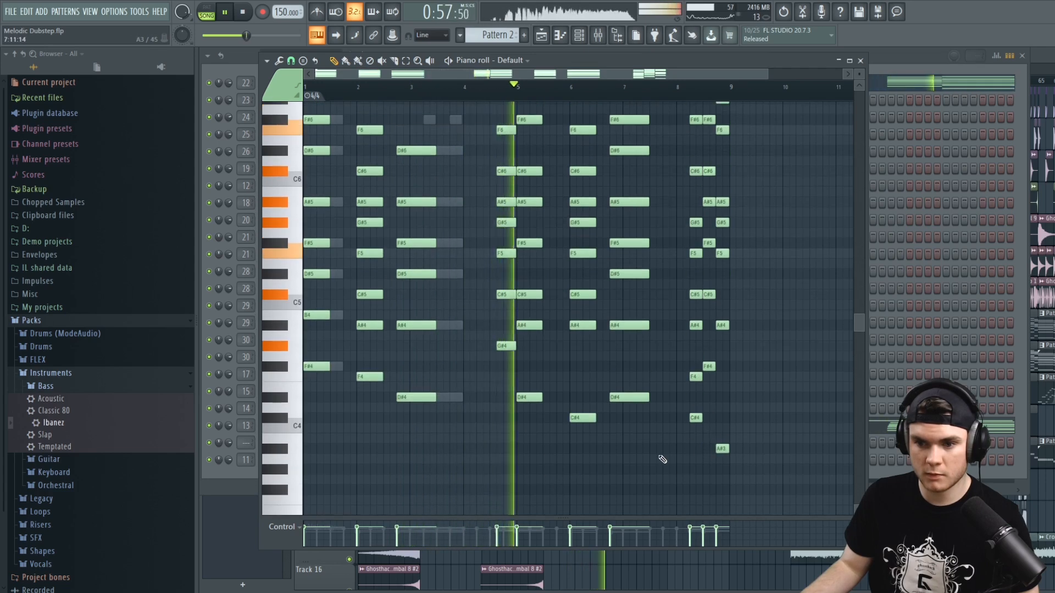
scroll(759, 459, up, 5)
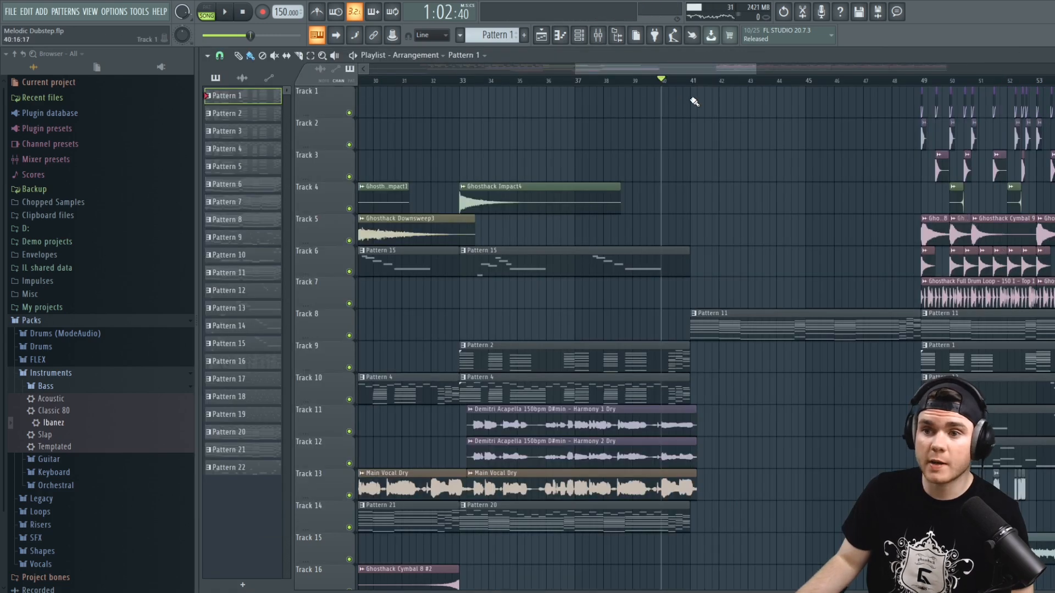
Select bars 33 to 41 in the playlist and play them while selecting the Detune track in the mixer
drag(695, 85, 460, 83)
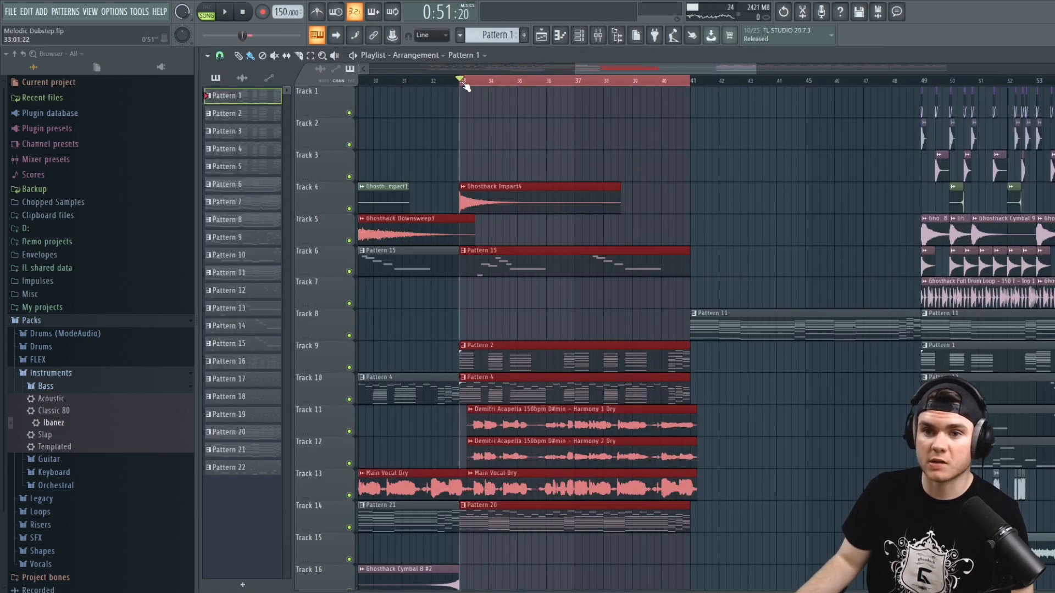
click(598, 35)
key(space)
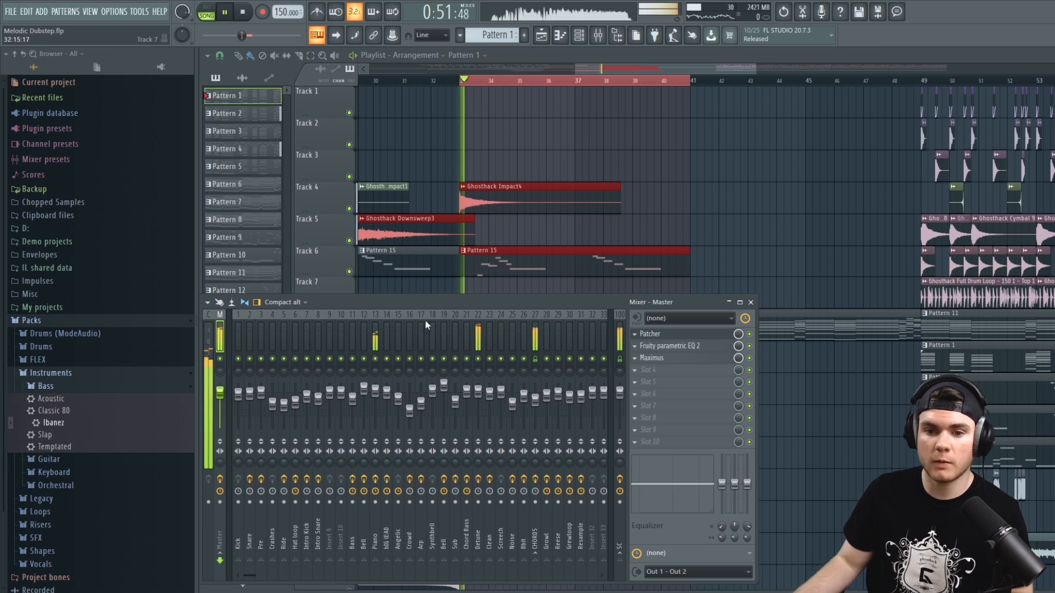
click(476, 343)
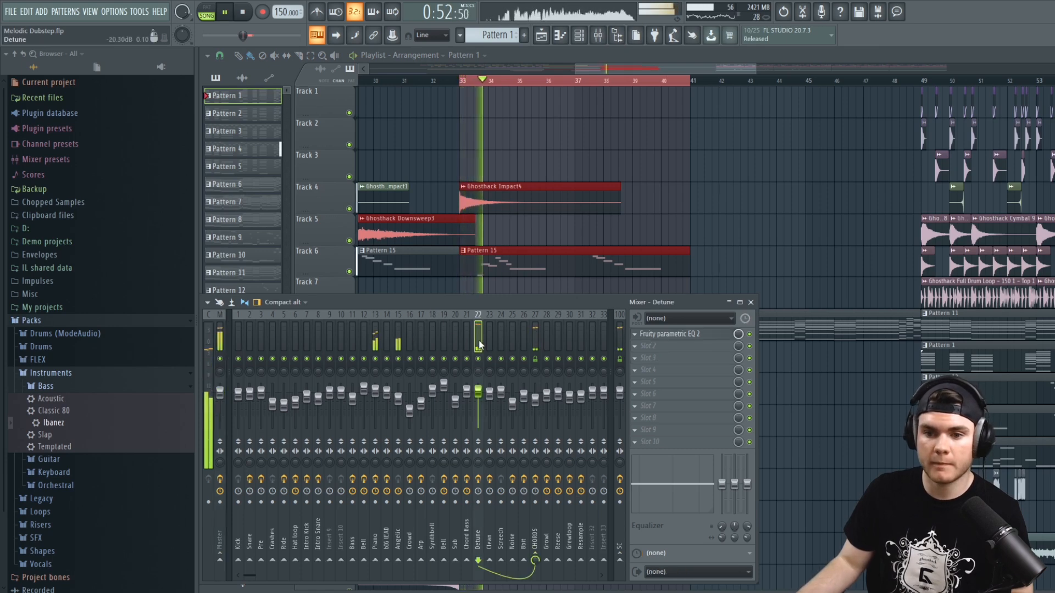
key(space)
Insert Patcher in slot 3 of the Detune mixer track and load one of its HQ effect presets
click(649, 358)
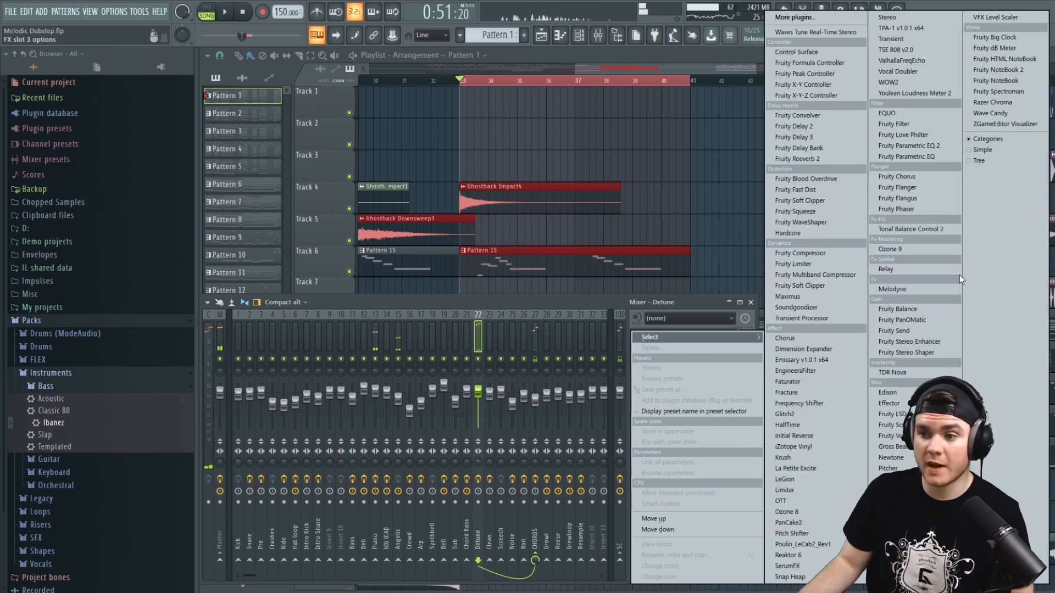
click(888, 469)
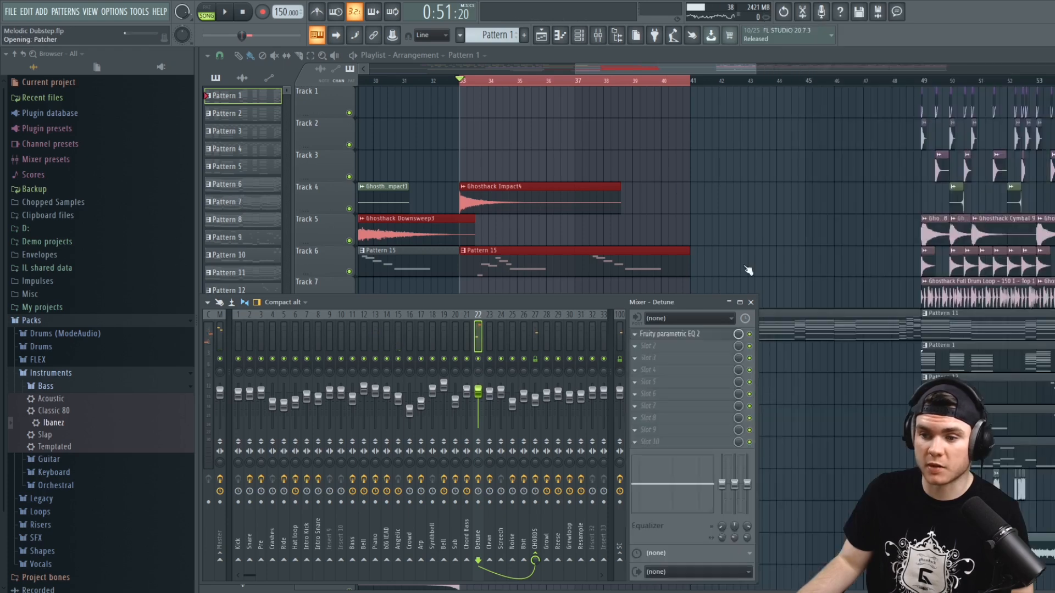
click(483, 107)
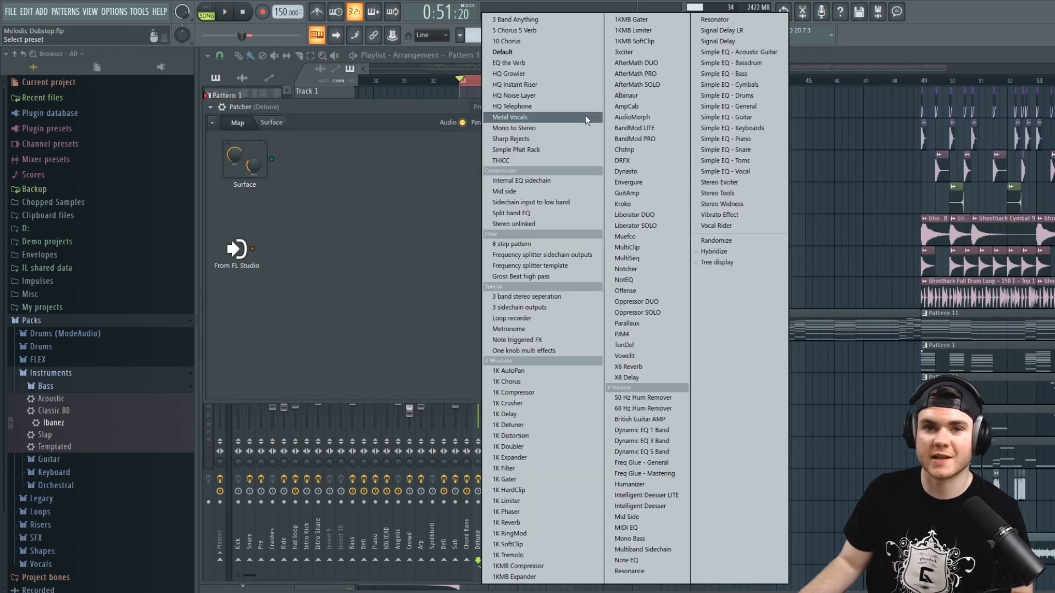
click(532, 97)
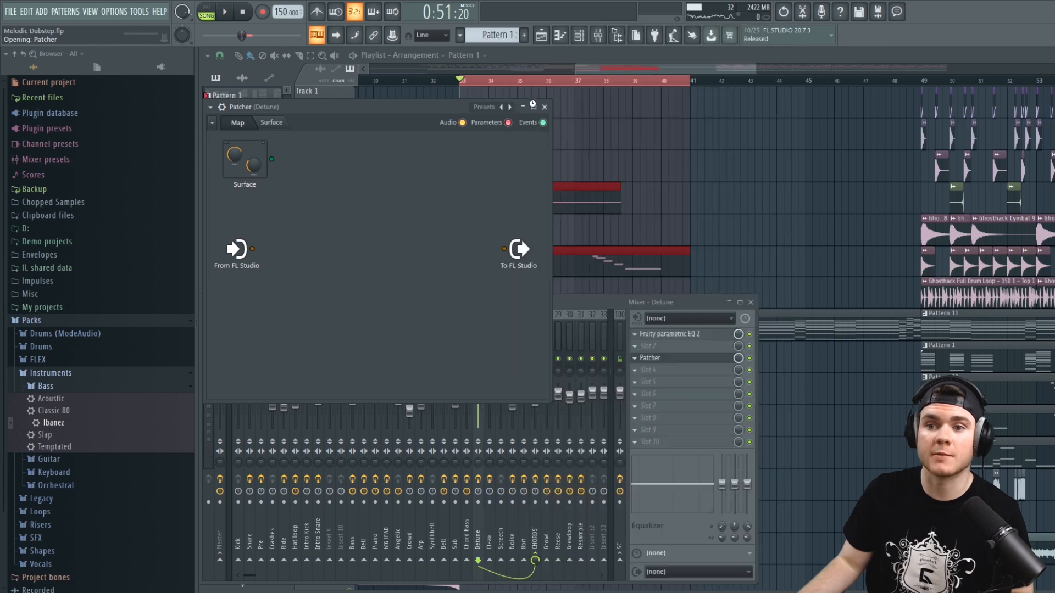
Adjust Slider 3 and Knob 1 on the Patcher surface while auditioning the effect on the selected bars
key(space)
drag(413, 332, 398, 332)
mouse_move(468, 332)
mouse_down()
mouse_move(276, 332)
mouse_move(468, 332)
mouse_up()
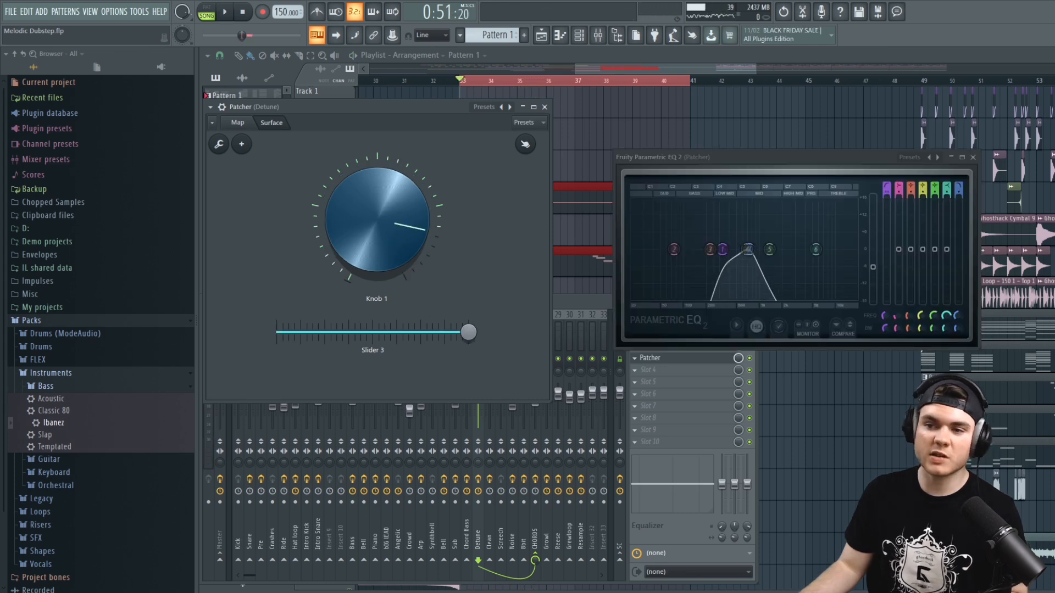
mouse_move(377, 220)
mouse_down()
mouse_move(377, 264)
mouse_move(377, 205)
mouse_up()
key(space)
key(space)
Create an automation clip for Patcher's Knob 1 over bars 33 to 41 and move it to Track 8
right_click(366, 191)
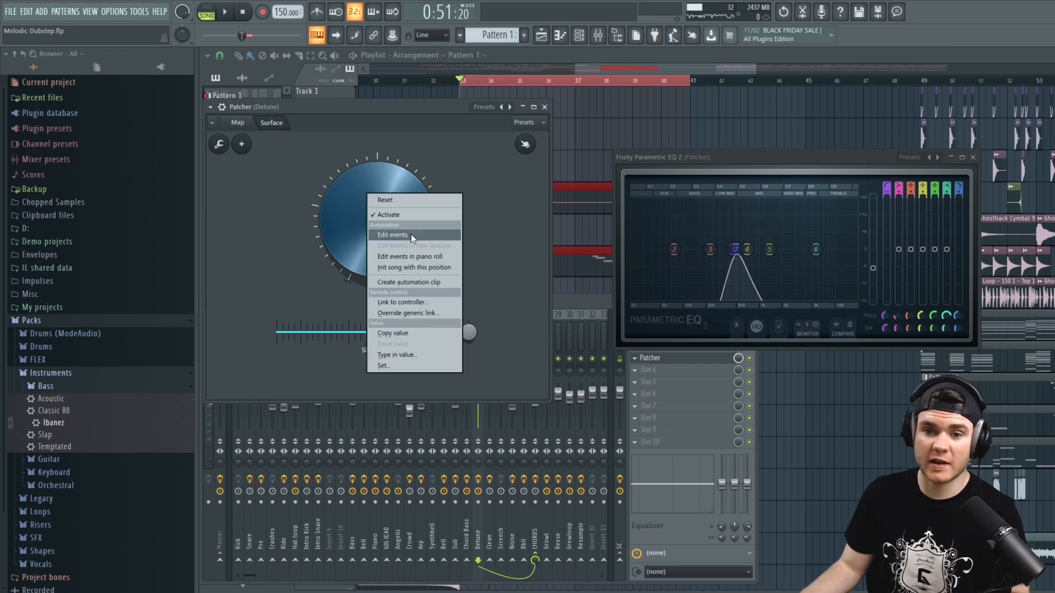
click(411, 282)
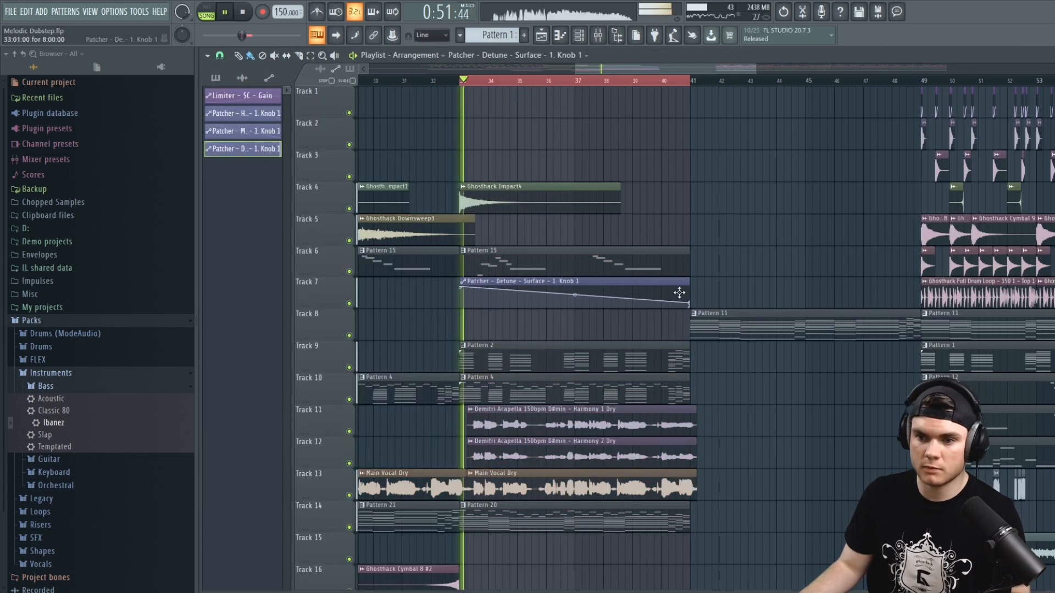
drag(681, 294, 681, 323)
Add a Fruity Parametric EQ 2 to the Detune track's Patcher map, placing it between Fruity Reeverb 2 and the output
click(601, 42)
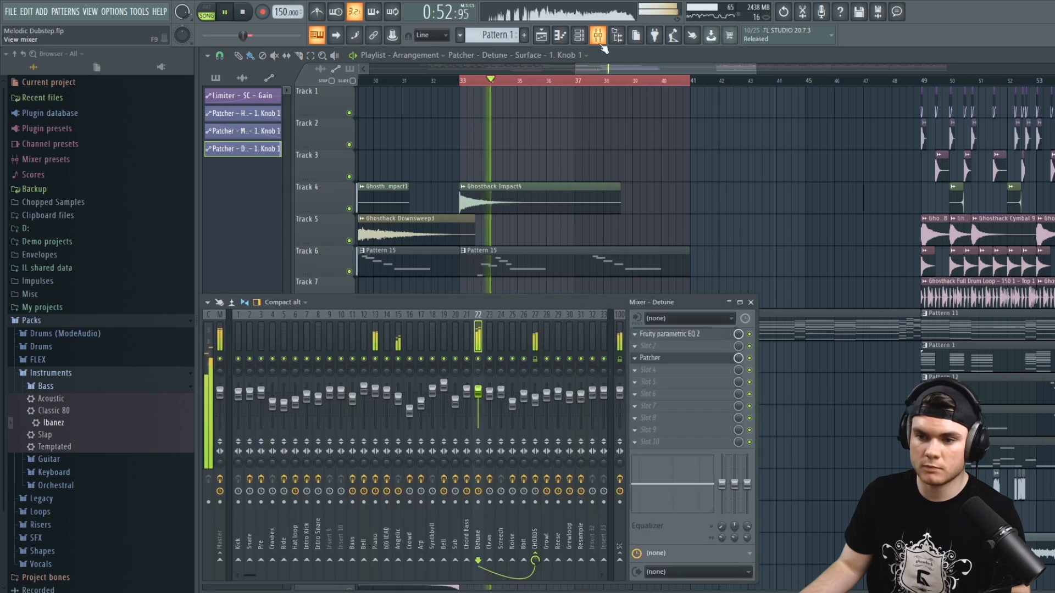
click(656, 358)
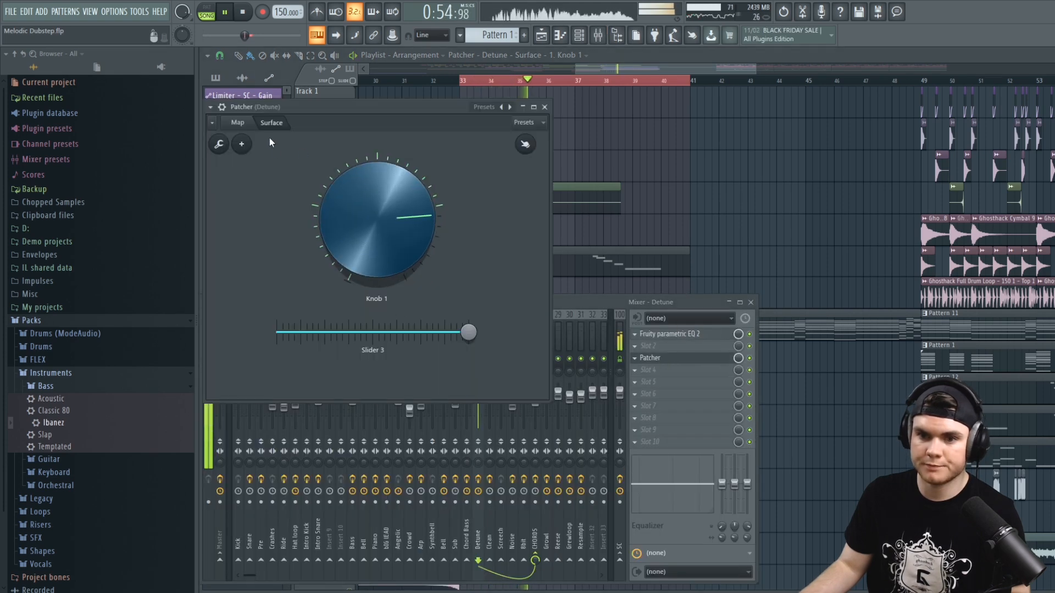
click(237, 122)
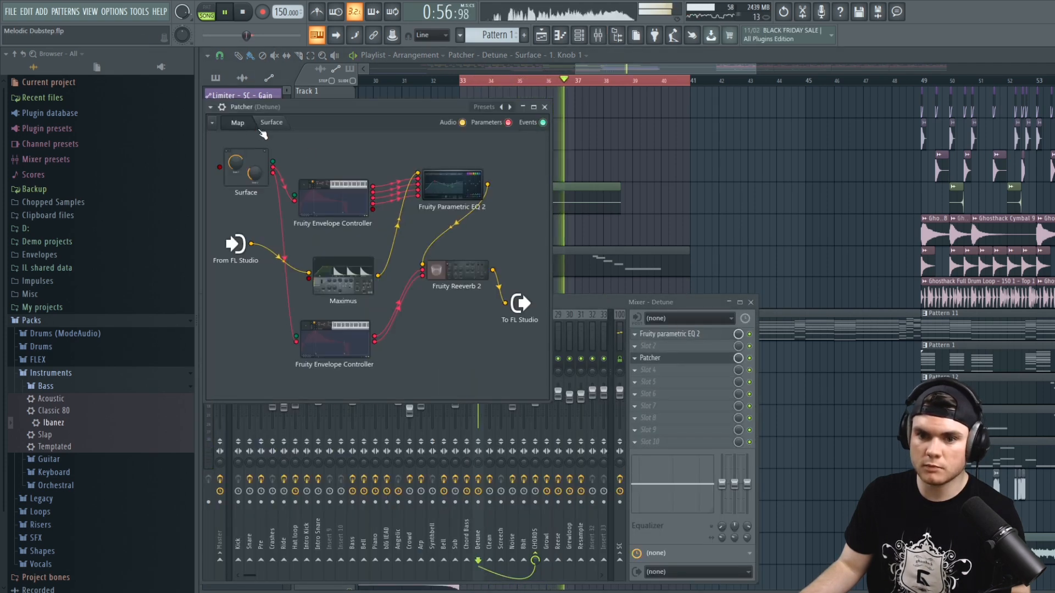
drag(550, 265, 719, 265)
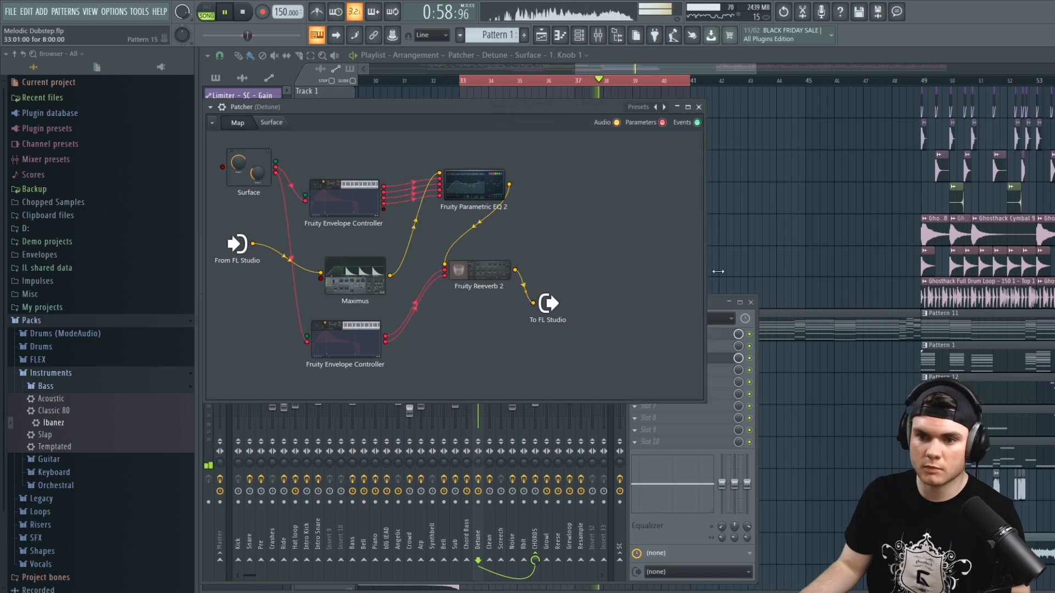
key(space)
right_click(570, 240)
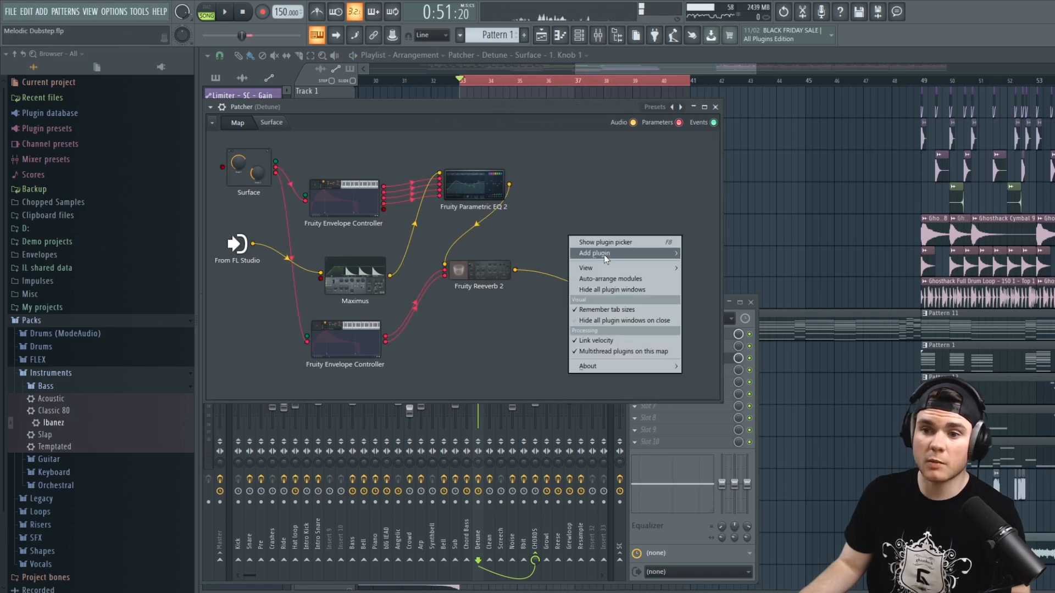
mouse_move(604, 253)
click(440, 188)
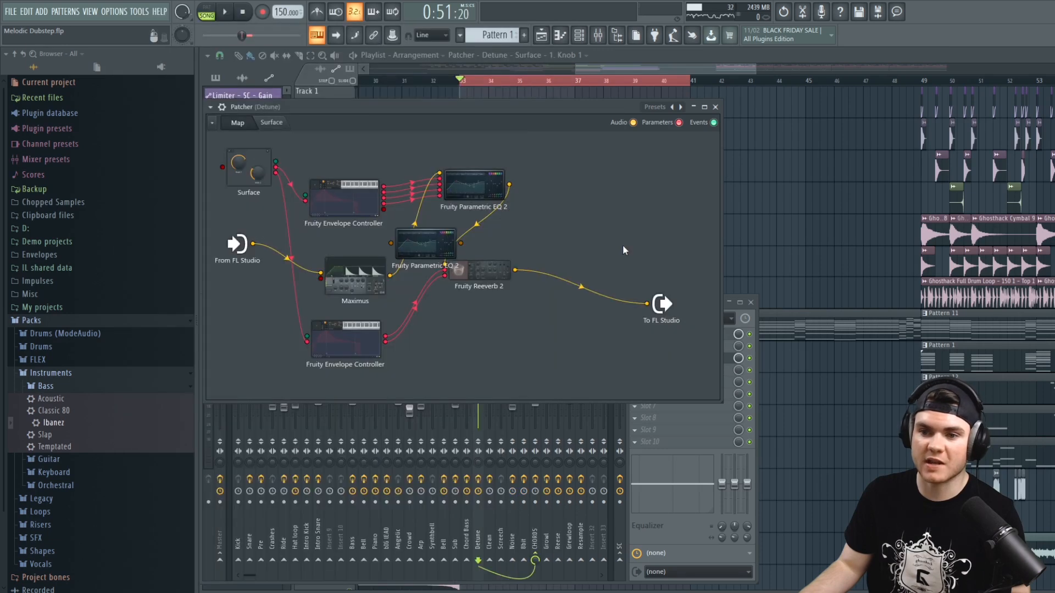
drag(434, 246, 550, 306)
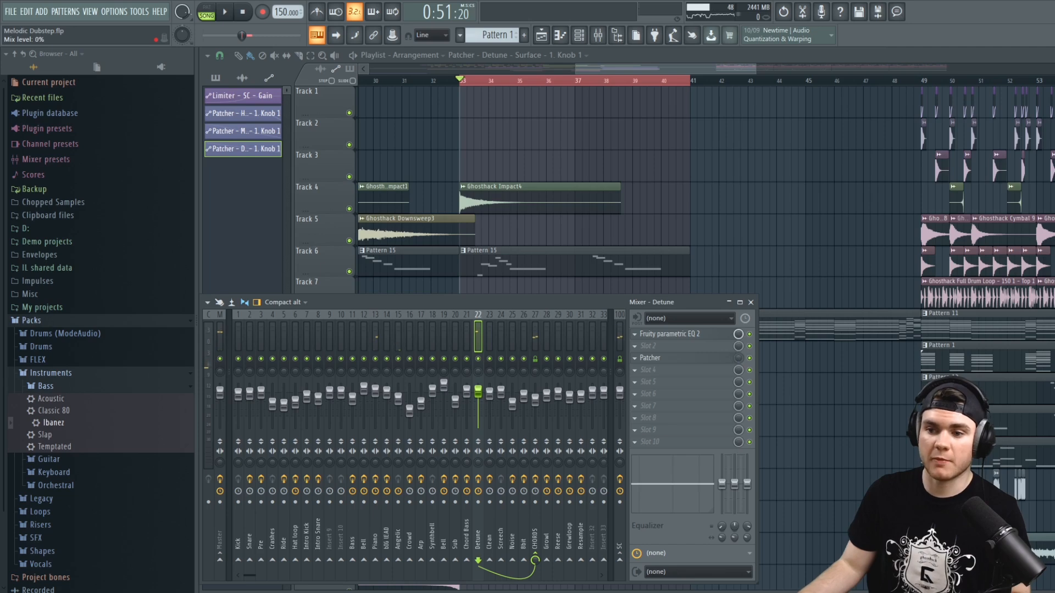
Create an automation clip for the mix level of the Detune track's Patcher and extend it to bar 49
right_click(739, 359)
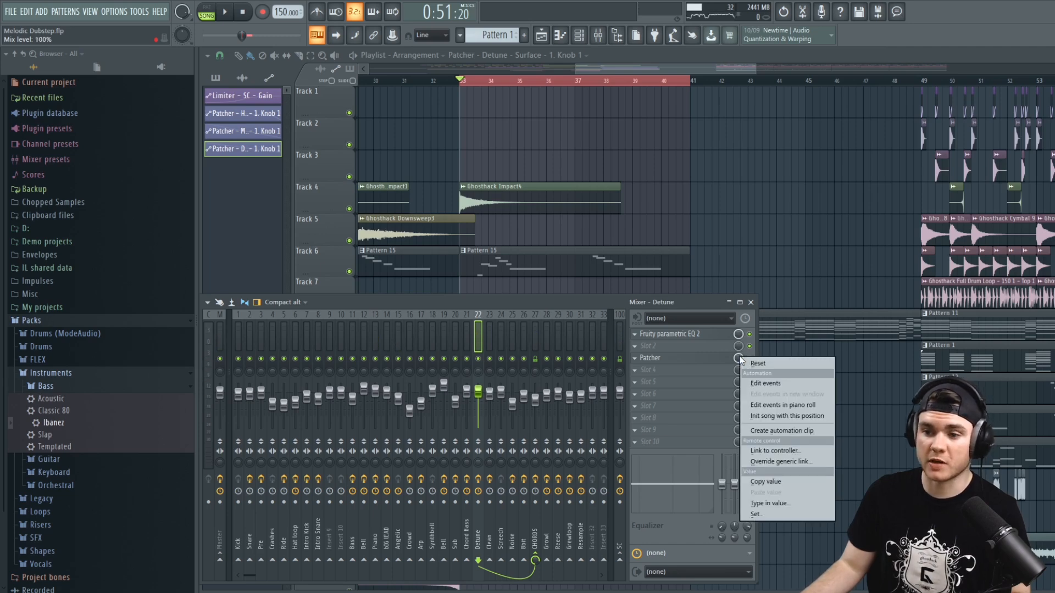
click(776, 430)
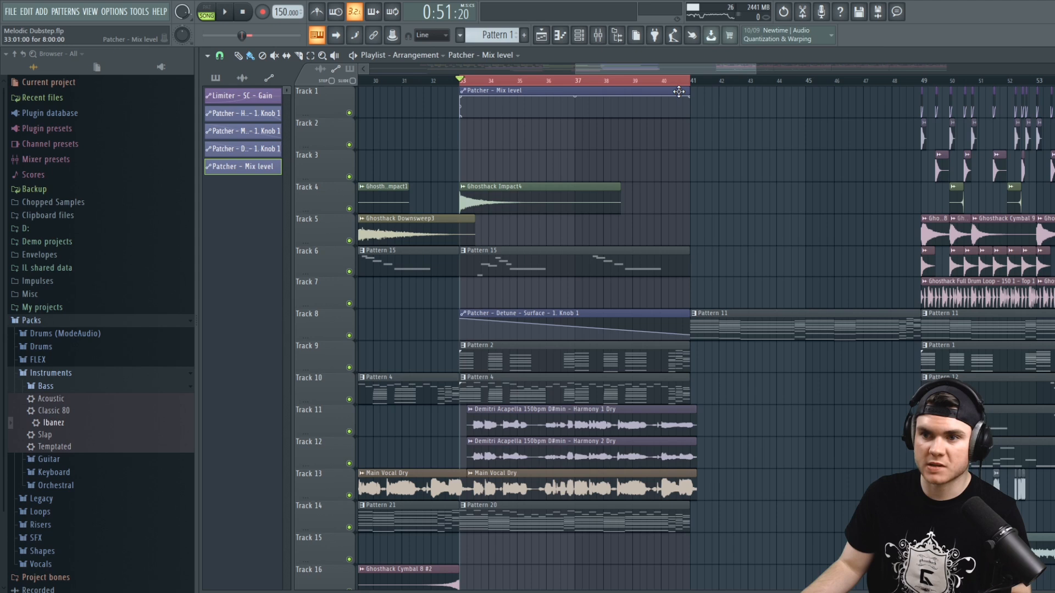
drag(687, 90, 888, 97)
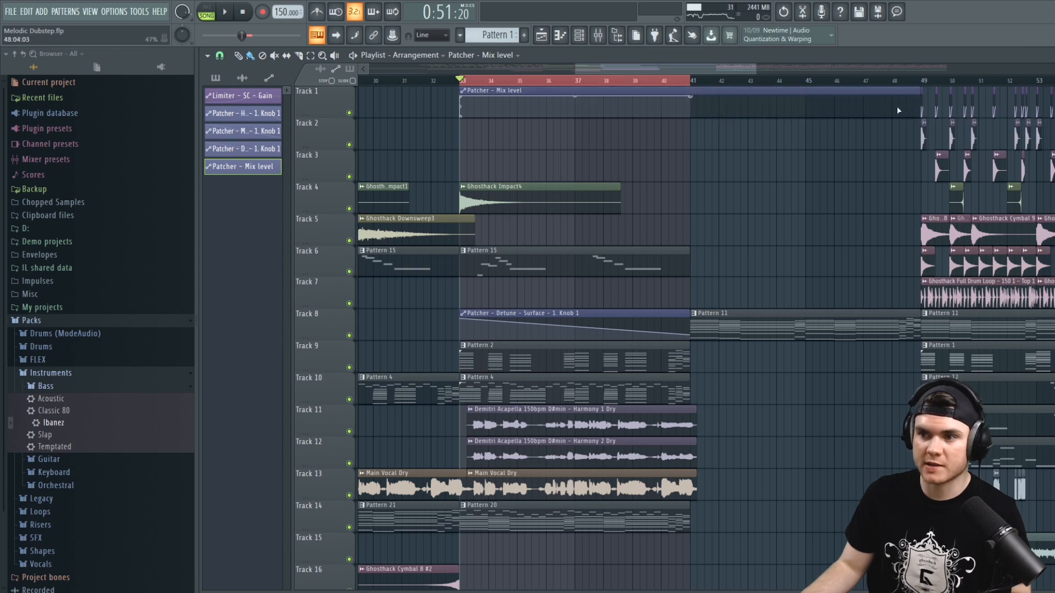
right_click(899, 108)
drag(694, 97, 837, 82)
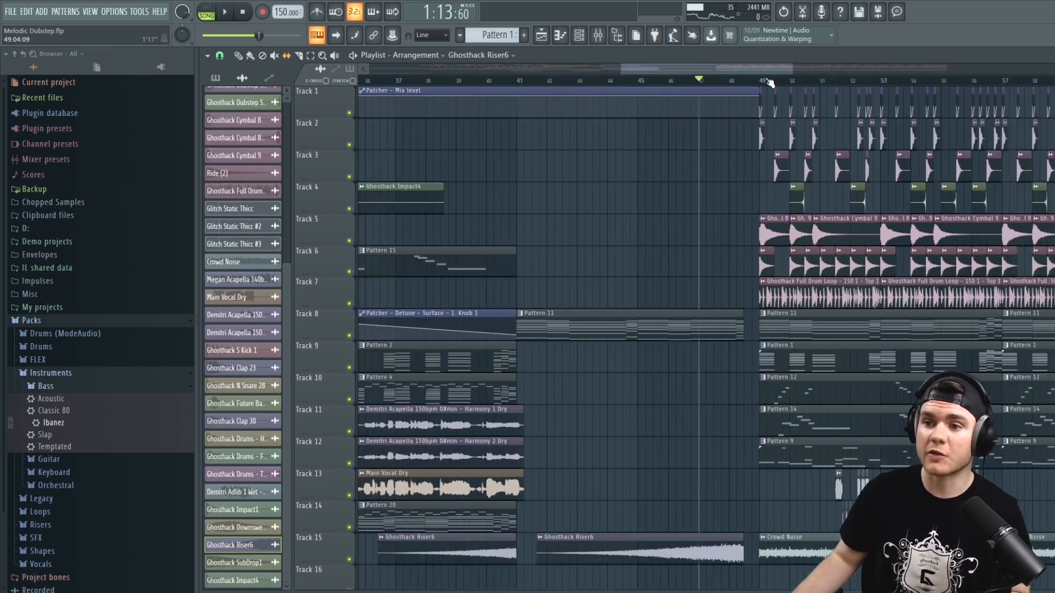
Play the transition into bar 49 from about bar 48 to check the gap before the drop
click(749, 81)
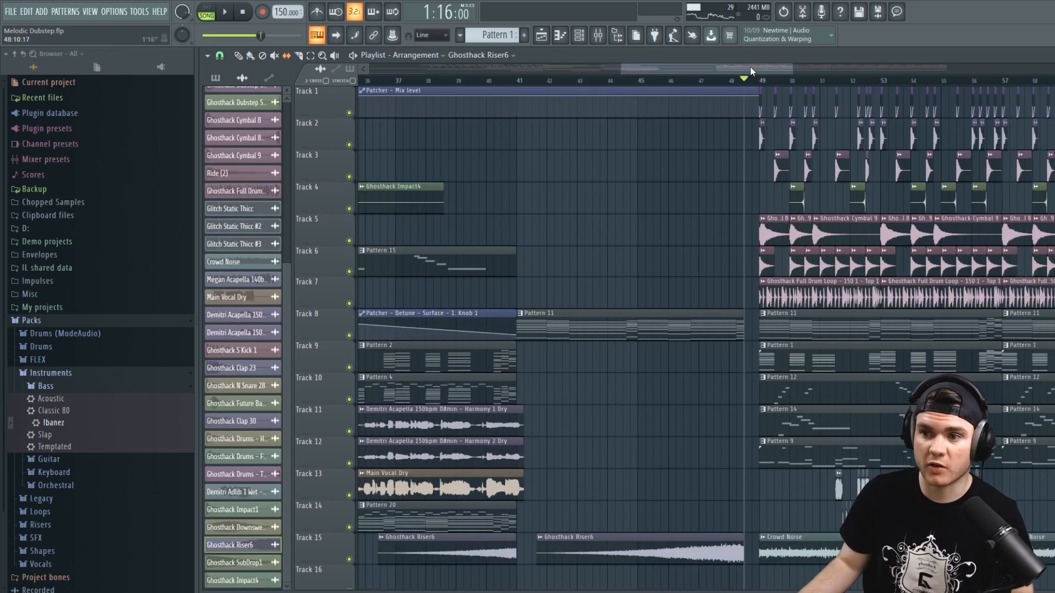
drag(752, 68, 774, 69)
drag(646, 82, 639, 83)
key(space)
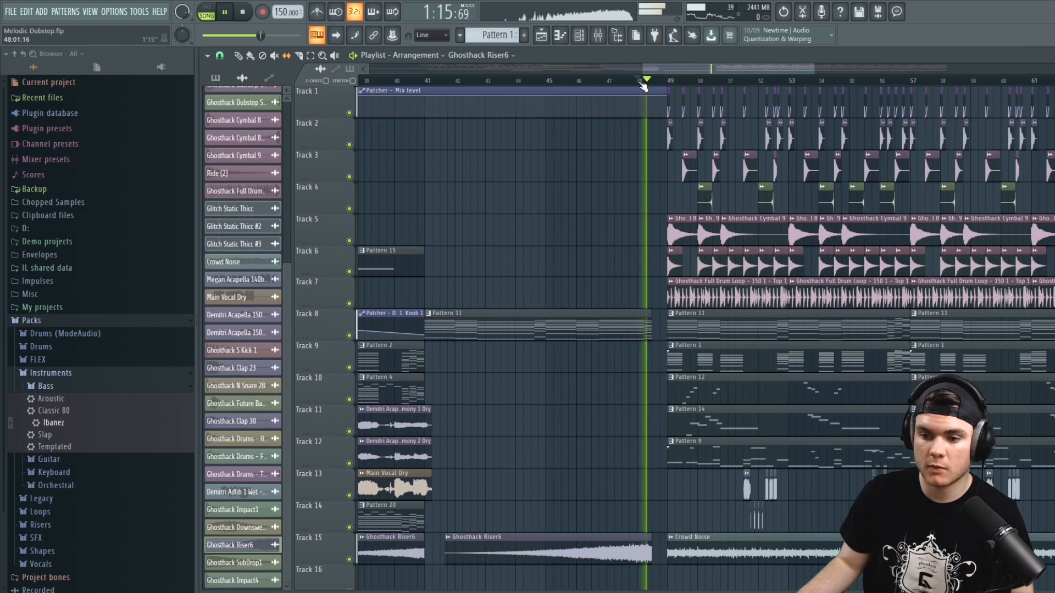
key(space)
scroll(640, 82, down, 2)
drag(636, 70, 617, 75)
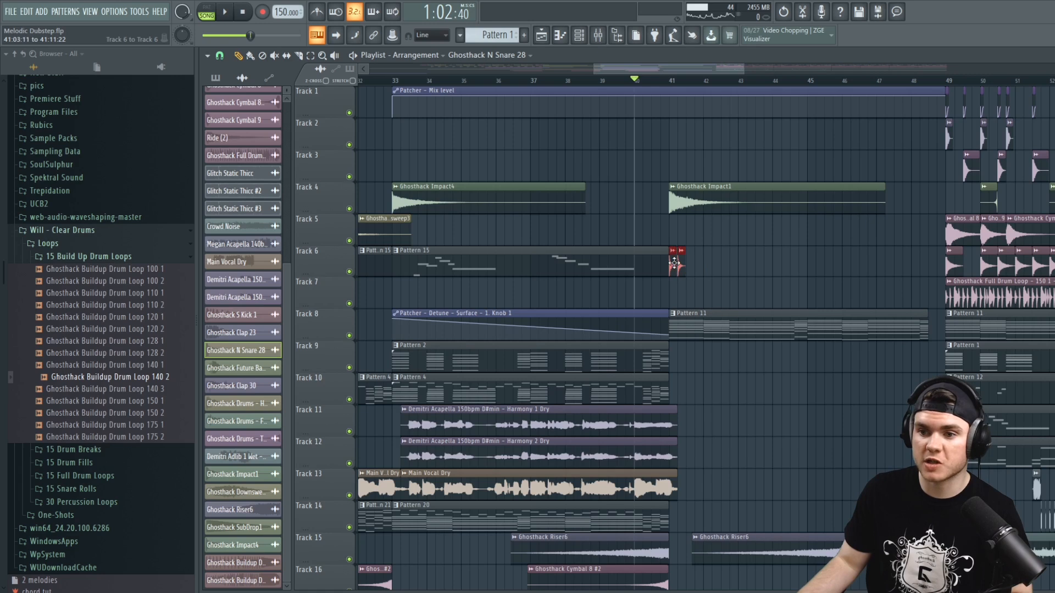
Duplicate the Ghosthack N Snare 28 hits on Track 6 to fill bars 41 to 45 while auditioning them
drag(678, 265, 722, 267)
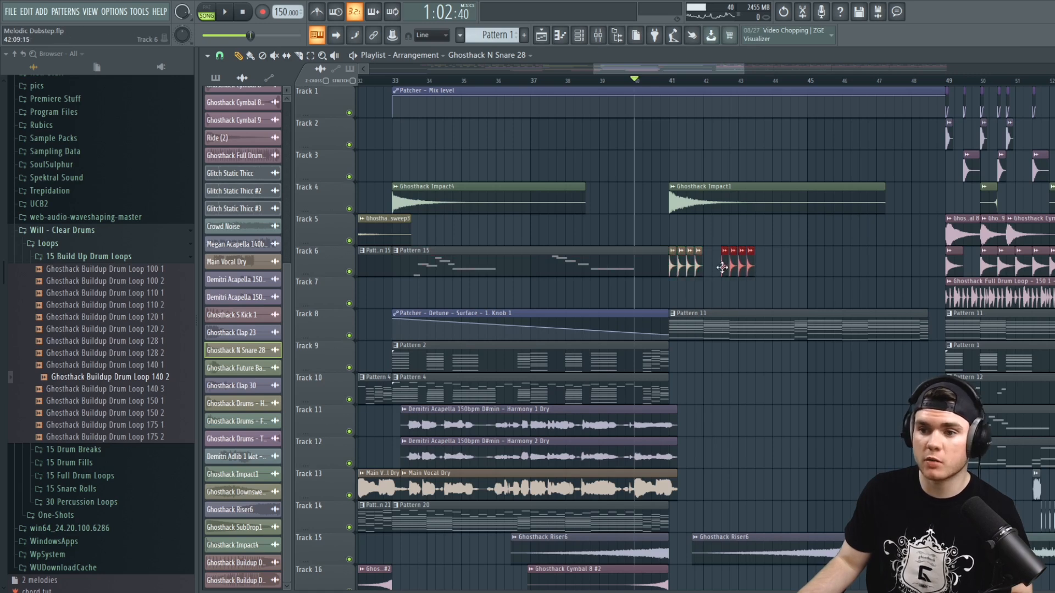
click(676, 82)
key(space)
click(671, 82)
drag(757, 291, 668, 253)
key(ctrl+b)
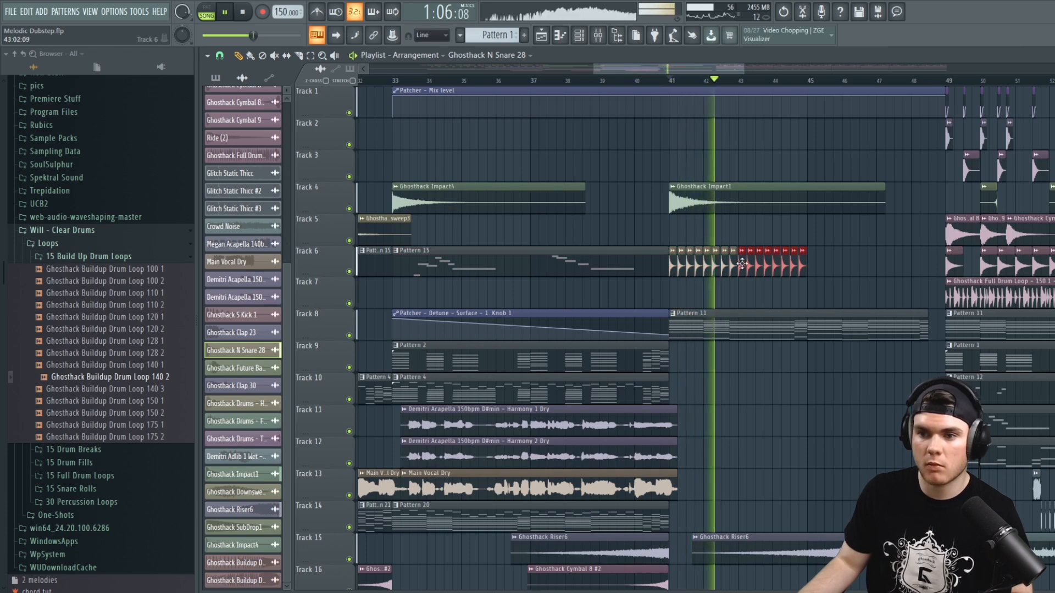
Solo Tracks 5 and 6 and play the clap and snare build-up from bar 41
scroll(748, 74, down, 3)
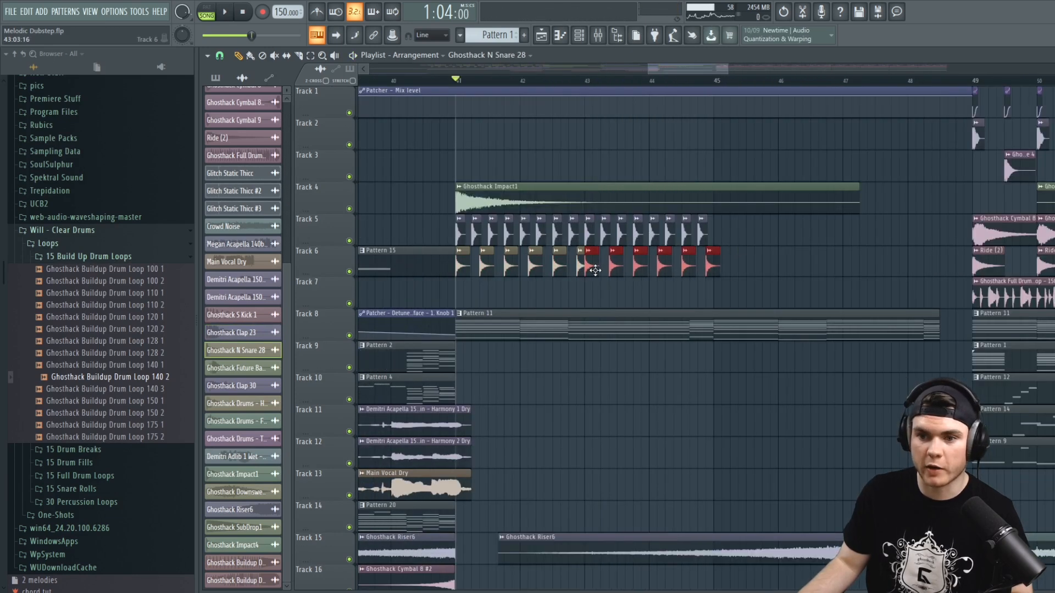
ctrl+click(349, 241)
click(348, 272)
key(space)
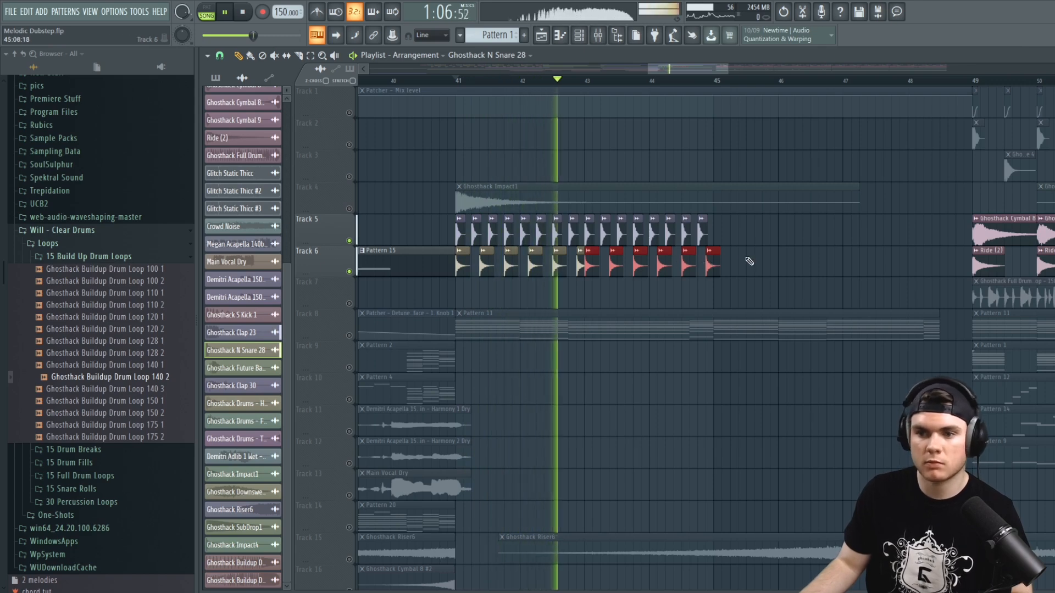
click(749, 263)
right_click(758, 270)
Extend the Ghosthack Clap 23 hits on Track 5 with closer-spaced copies from bar 45 to bar 47 and play them
click(702, 233)
click(717, 232)
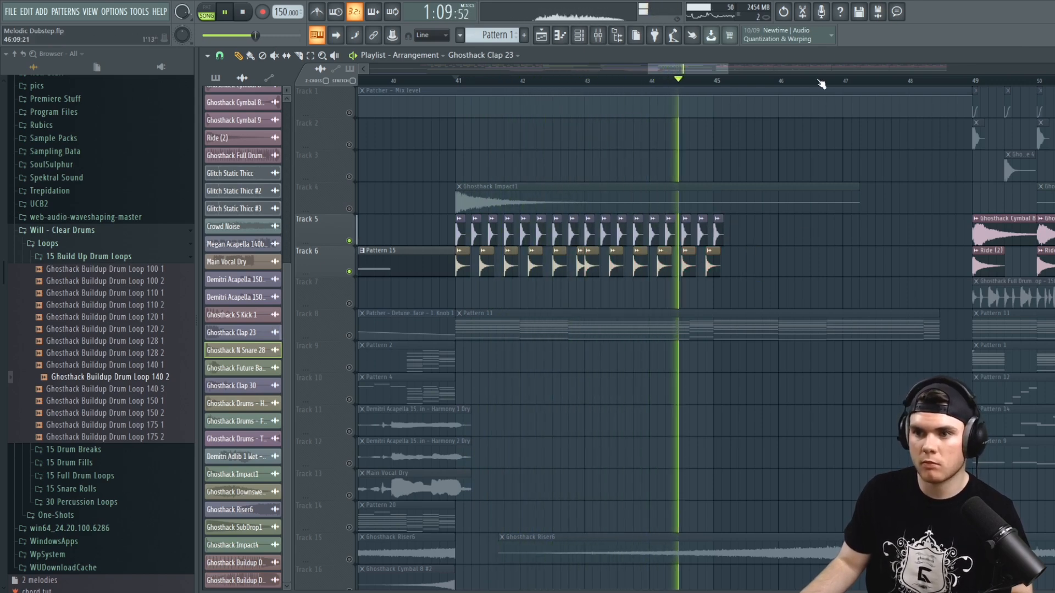
scroll(823, 84, up, 3)
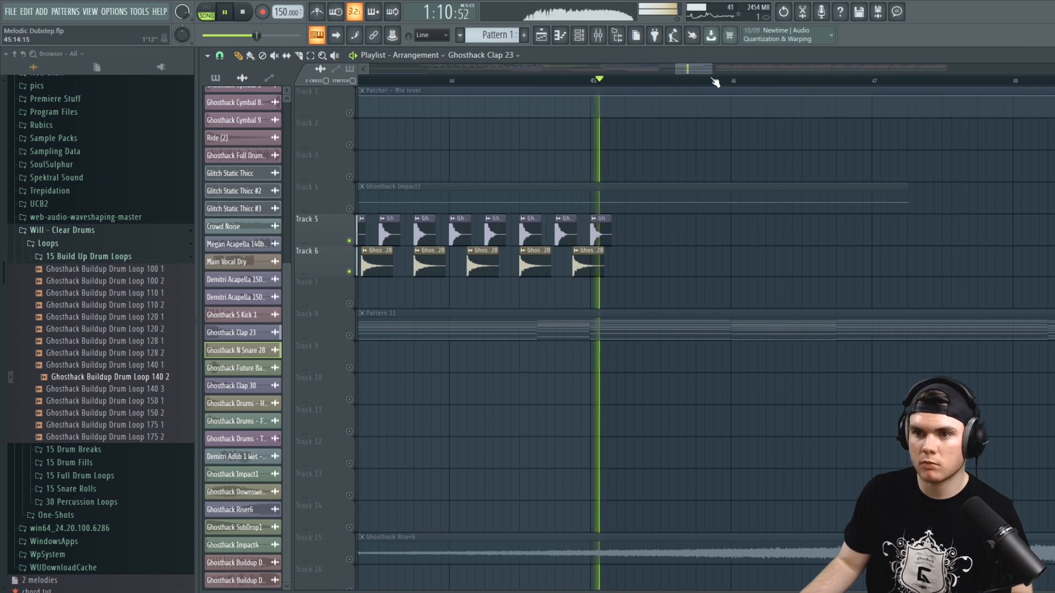
key(space)
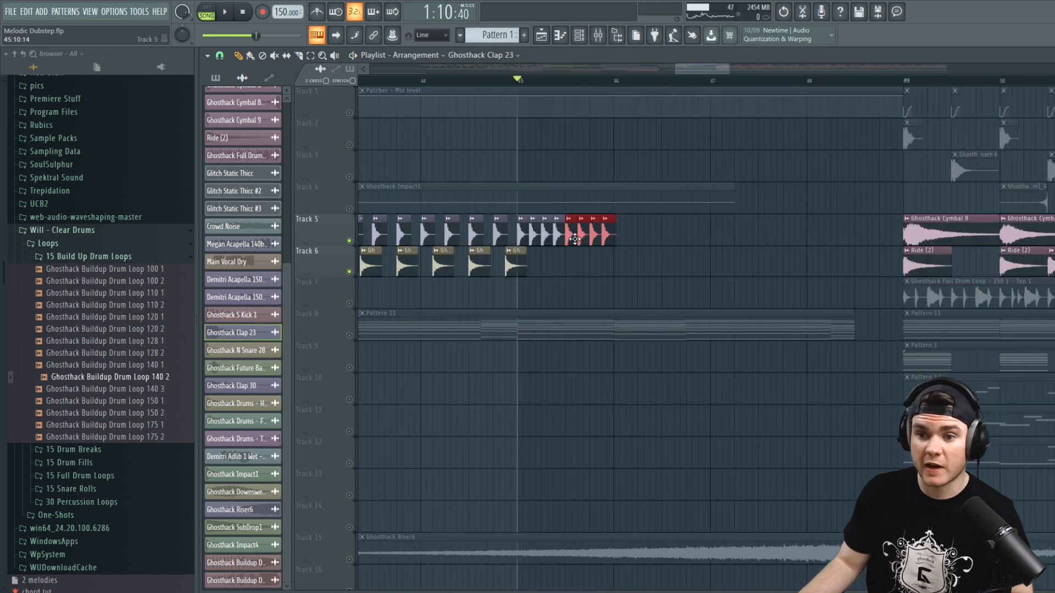
mouse_move(647, 242)
mouse_down()
mouse_move(520, 233)
mouse_move(618, 236)
mouse_up()
key(space)
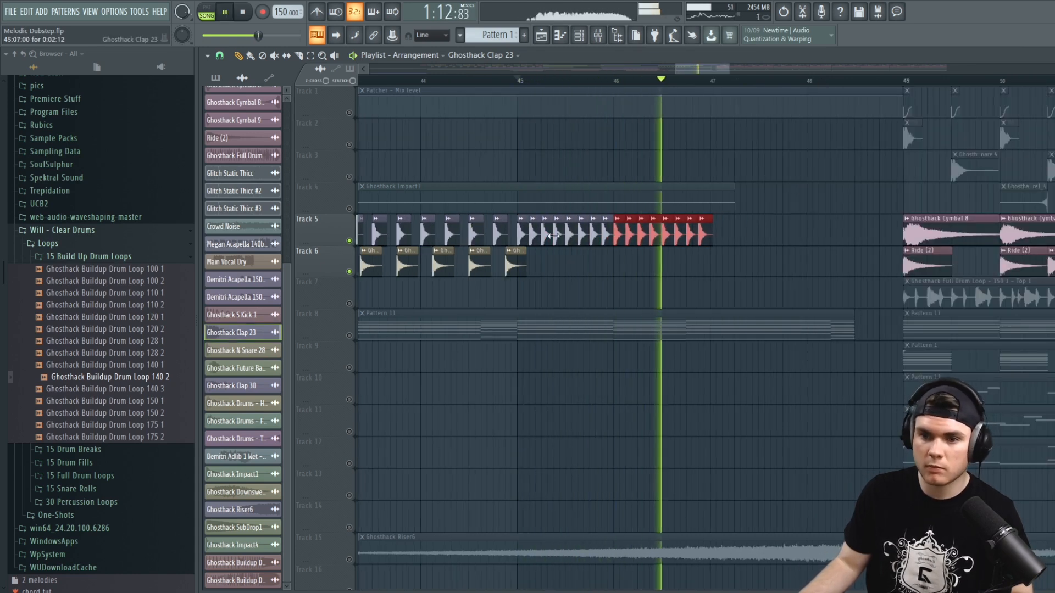
Fill Track 6 with Ghosthack N Snare 28 hits up to bar 47 and tighten the Ghosthack Clap 23 hits from bar 47 on Track 5
click(519, 267)
key(space)
drag(643, 217, 632, 217)
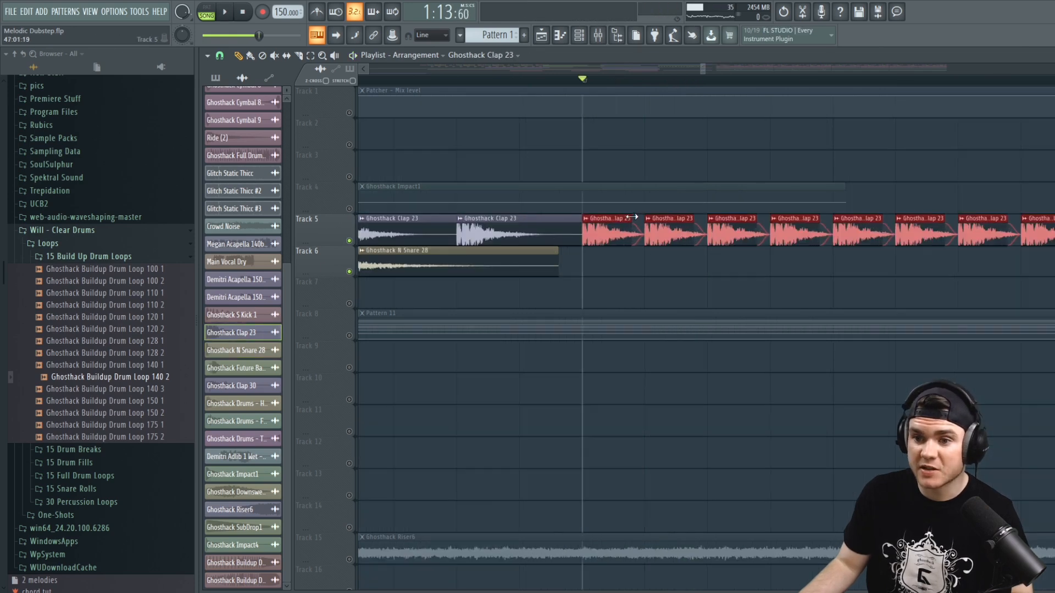
key(space)
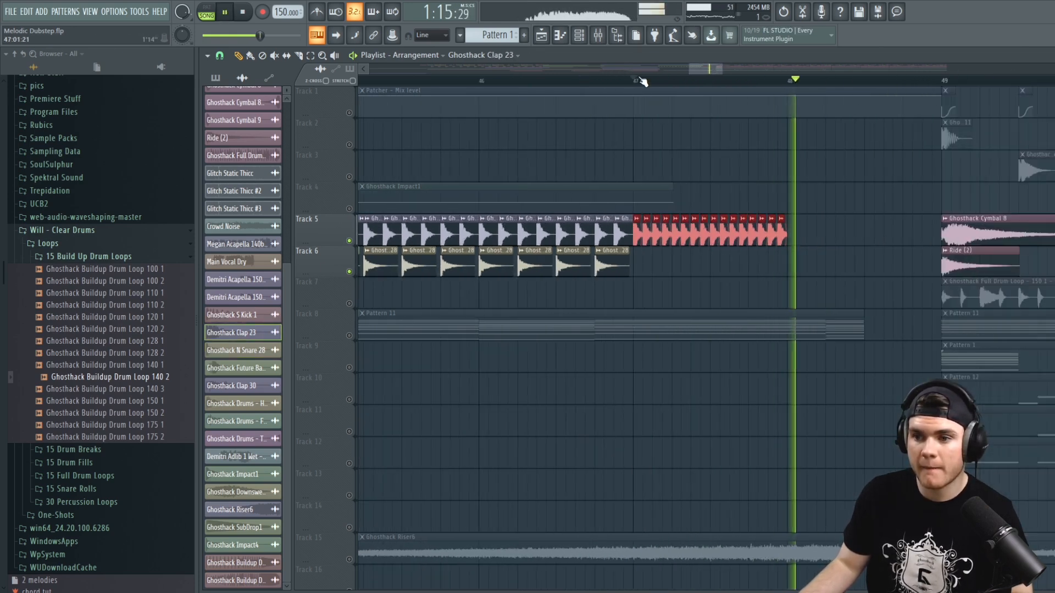
key(space)
Add closer-spaced Ghosthack N Snare 28 hits on Track 6 from bar 47 to bar 48 and play the roll
click(665, 264)
drag(762, 268, 641, 272)
drag(711, 261, 771, 265)
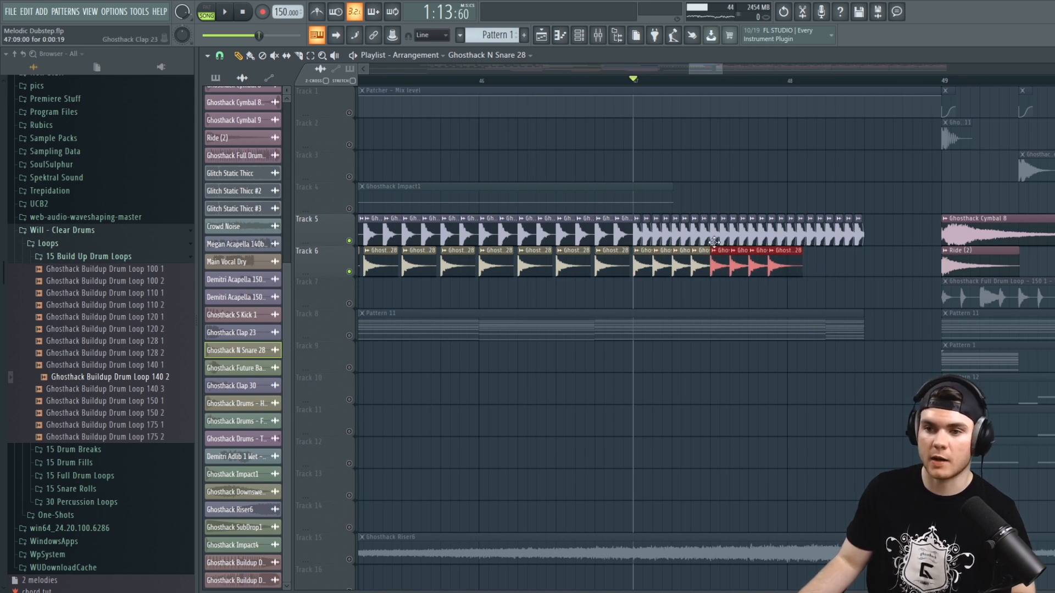
key(space)
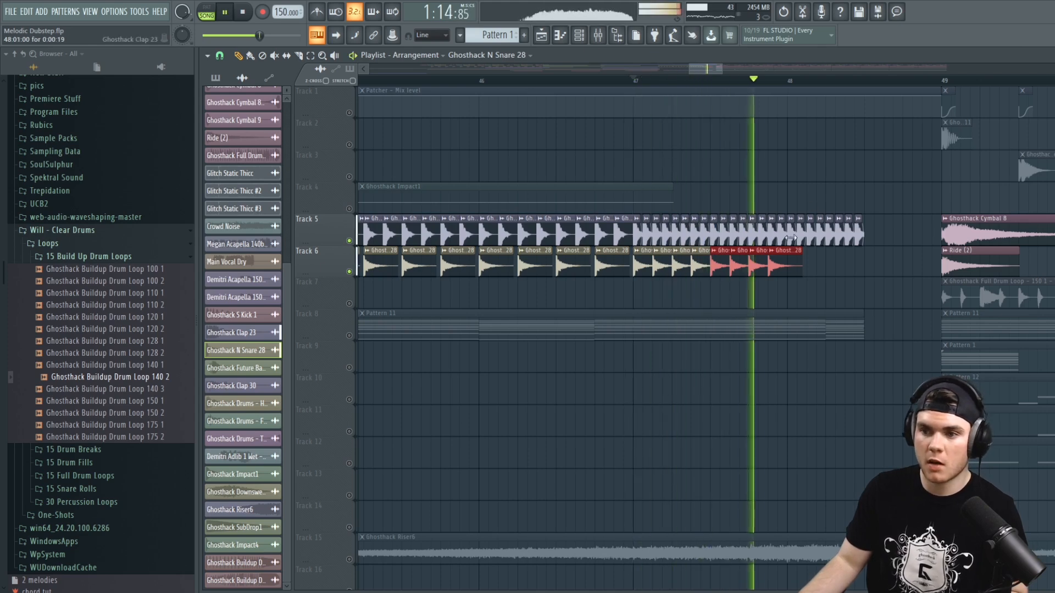
key(space)
click(790, 281)
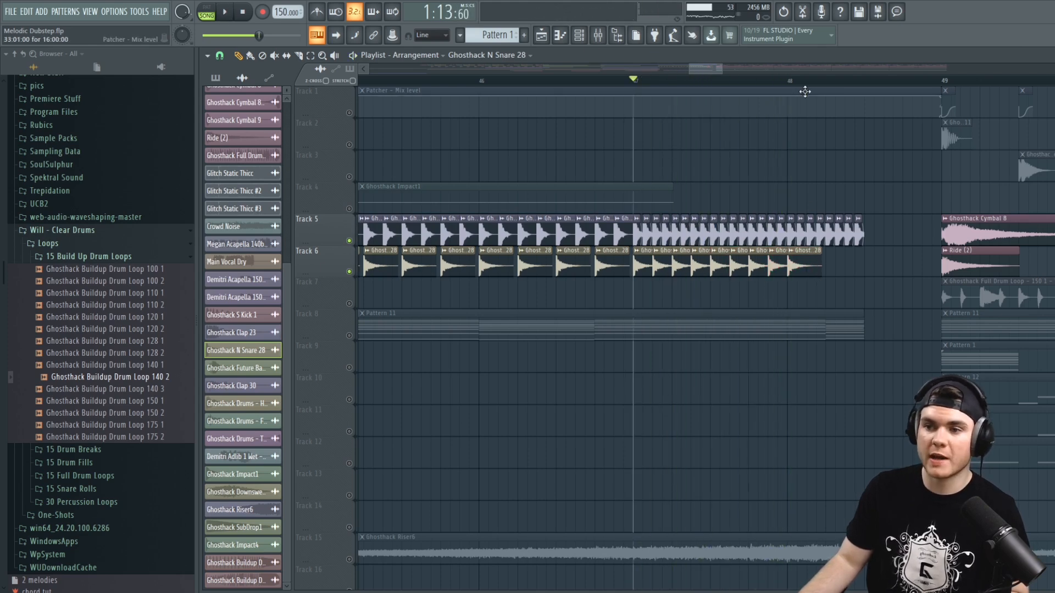
Place even tighter Ghosthack N Snare 28 hits on Track 6 from bar 48 to the end of the clap roll
scroll(884, 84, up, 4)
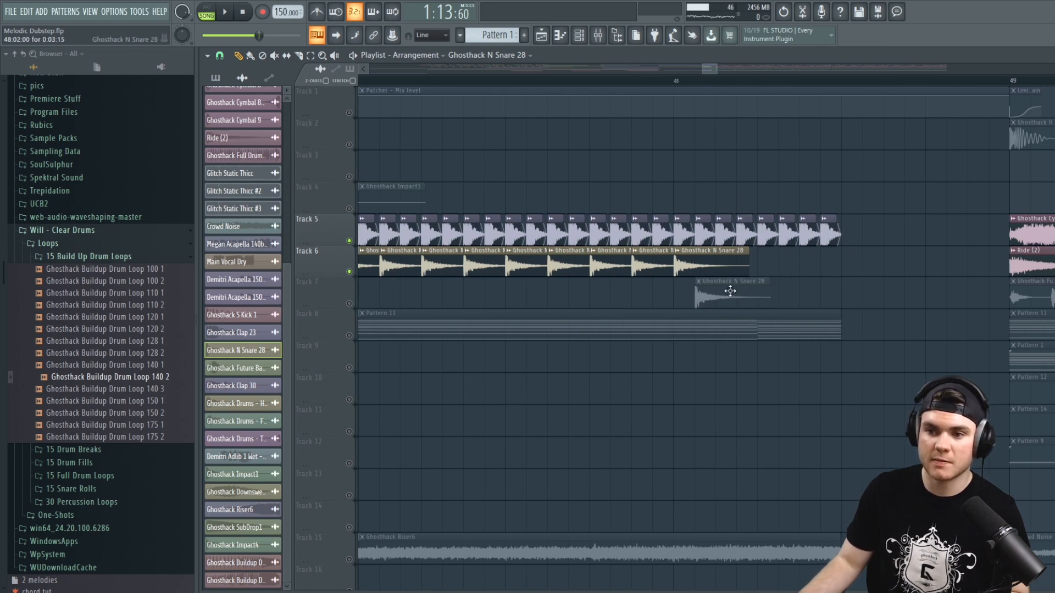
drag(733, 292, 737, 253)
mouse_move(734, 298)
mouse_down()
mouse_move(735, 265)
mouse_move(766, 285)
mouse_move(787, 252)
mouse_move(812, 270)
mouse_move(818, 253)
mouse_up()
drag(839, 298, 840, 254)
key(space)
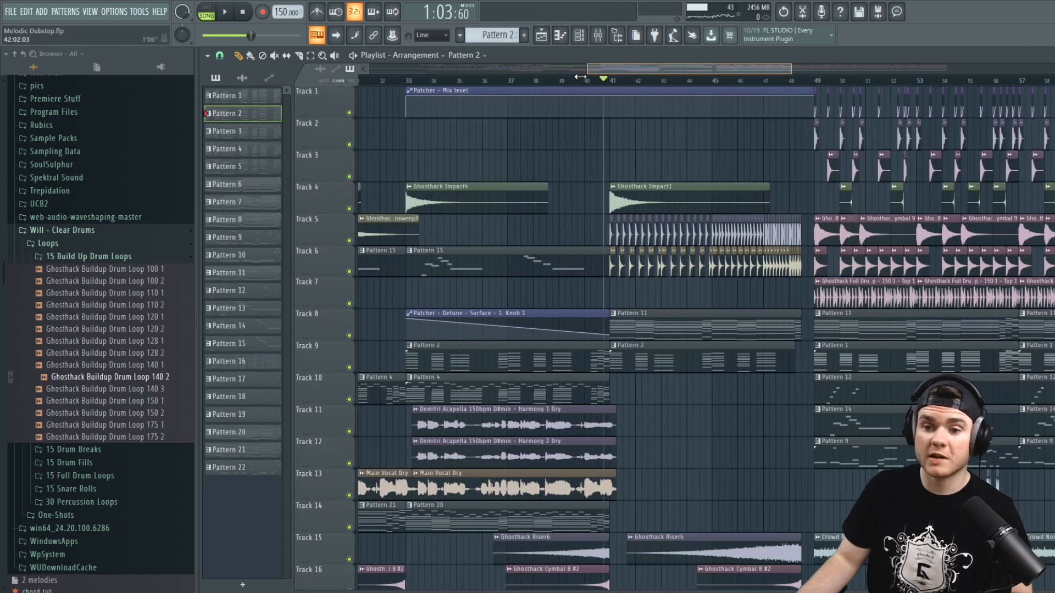
Solo Tracks 8 and 9 and play the chords with the Patcher detune automation from about bar 38
drag(580, 77, 569, 76)
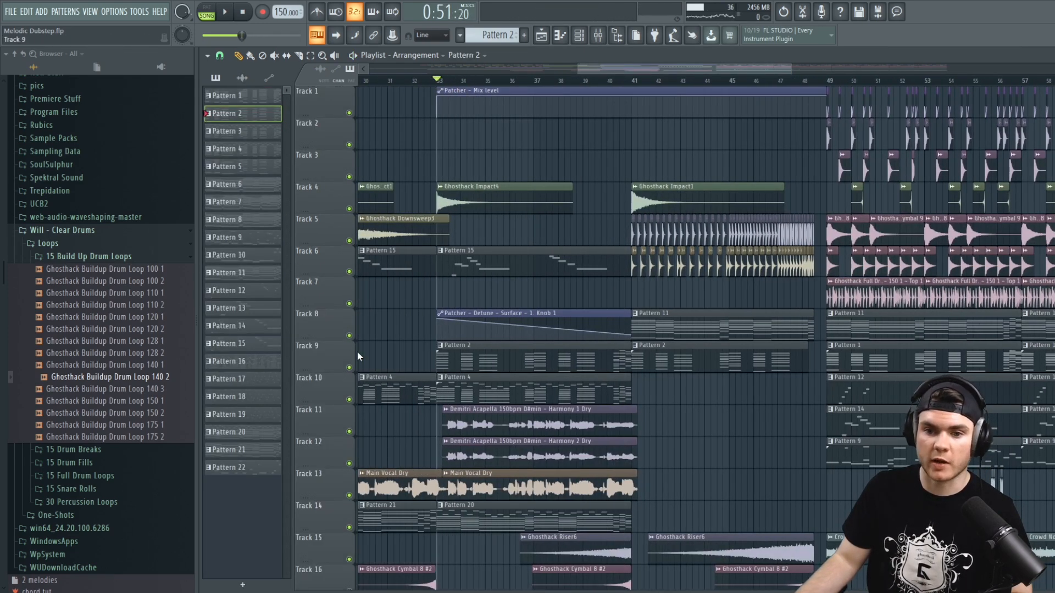
right_click(349, 336)
click(350, 368)
click(572, 84)
key(space)
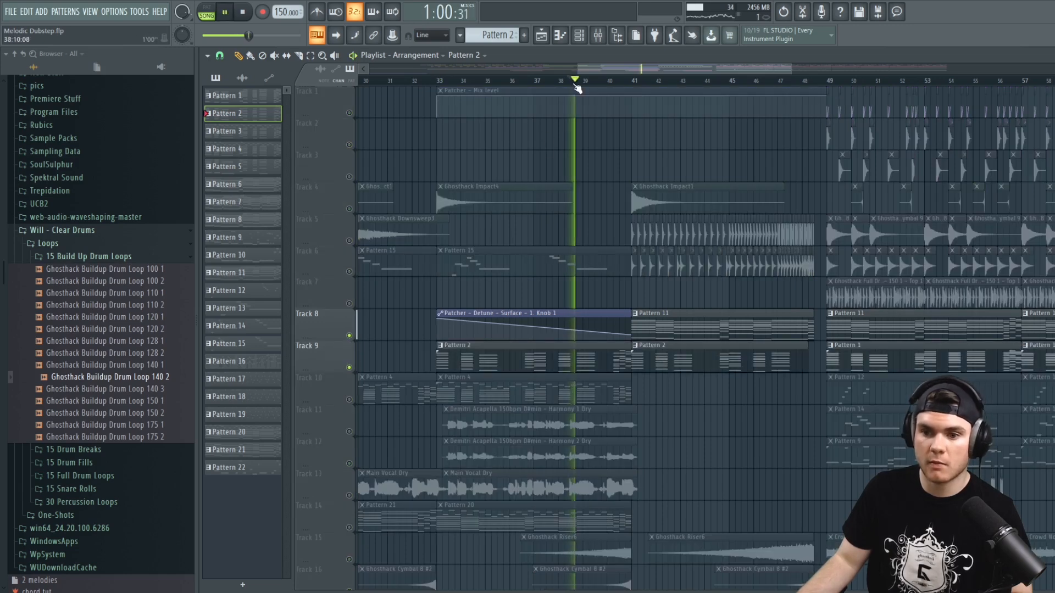
Play the change into bar 41 and make the Pattern 2 clip starting there on Track 9 unique
click(615, 84)
key(space)
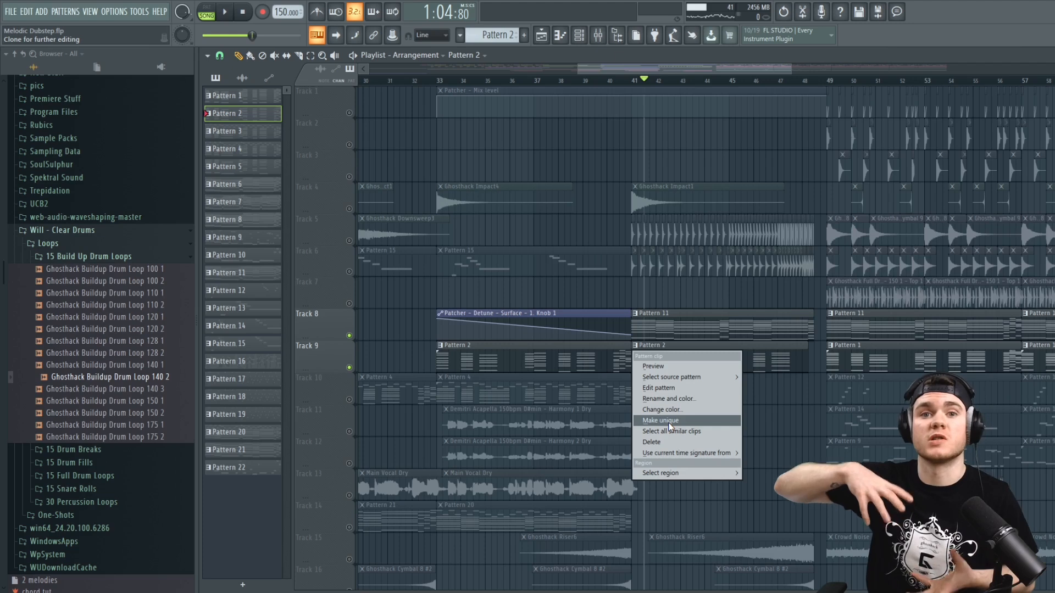
click(661, 421)
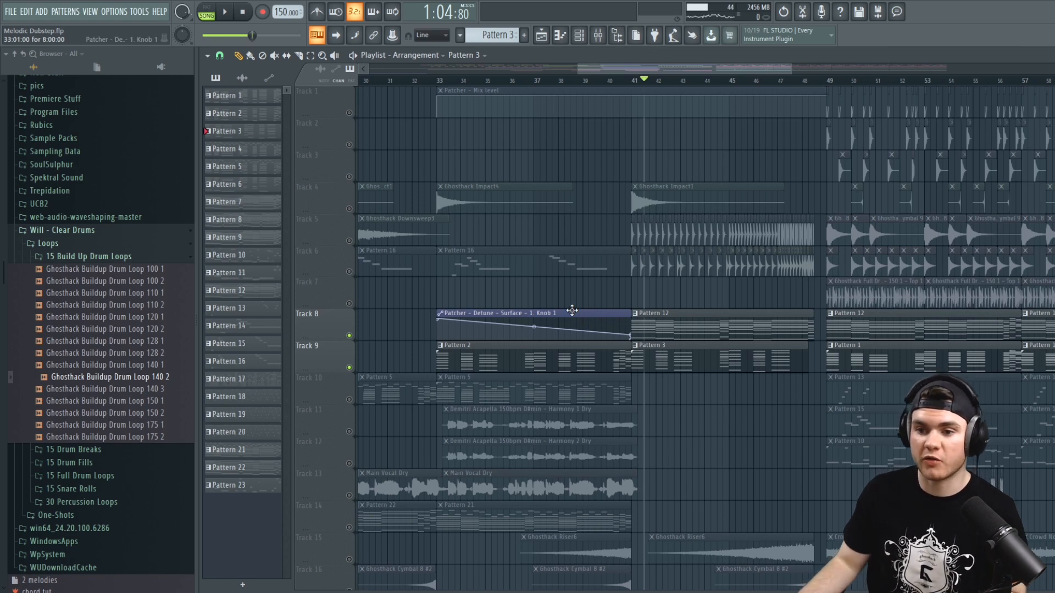
Move the bar 41 Pattern 12 clip to Track 7 and extend the Patcher Detune automation in a curve back to its starting value in bar 48
drag(680, 312, 680, 281)
right_click(441, 324)
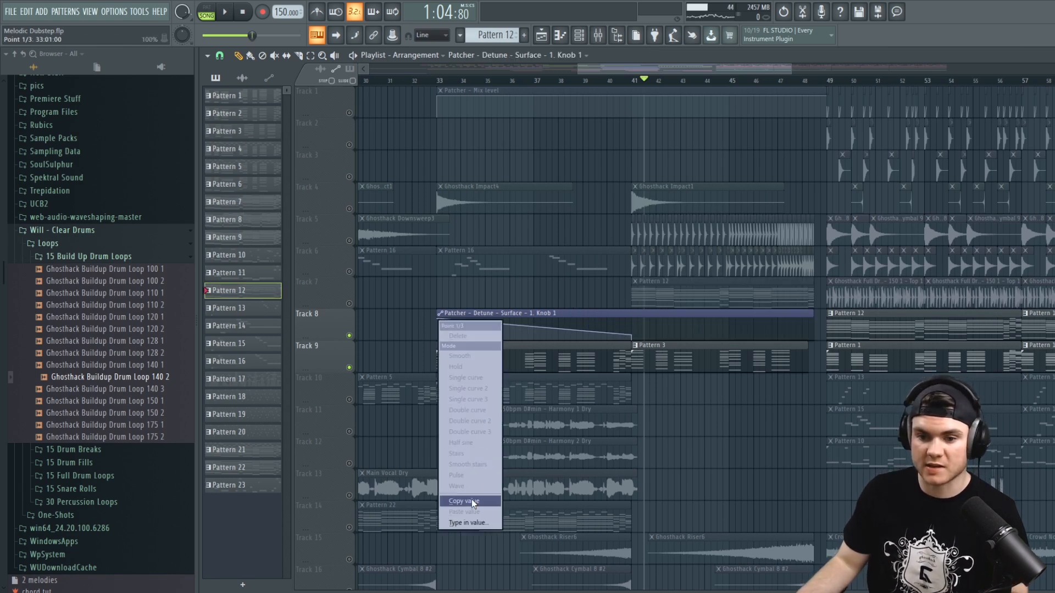
click(464, 501)
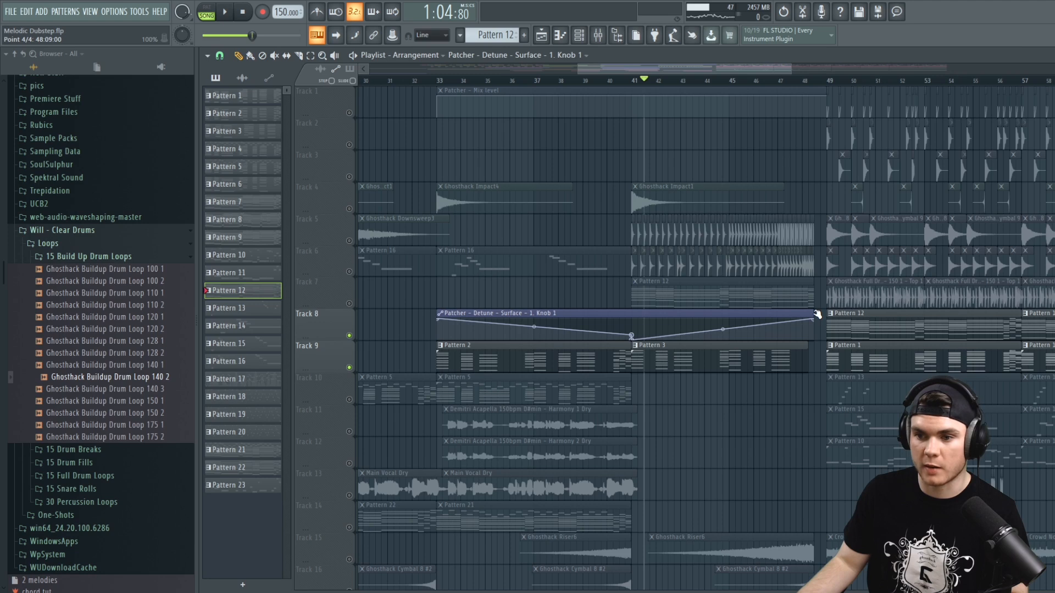
click(726, 81)
drag(723, 328, 723, 325)
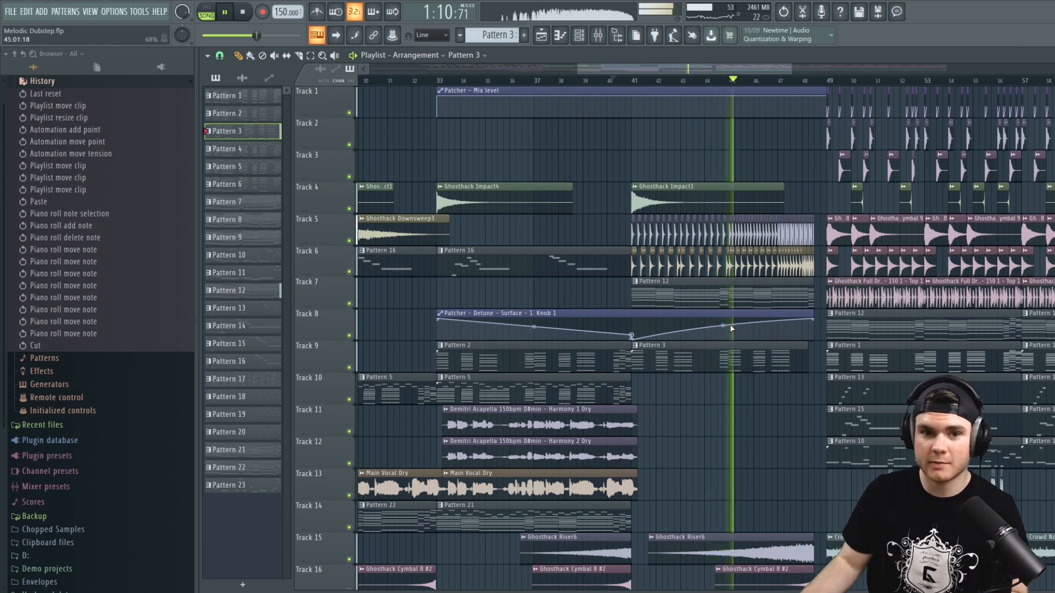
Collapse the project history list and solo Tracks 5 and 6 to hear the clap and snare build-up
click(73, 84)
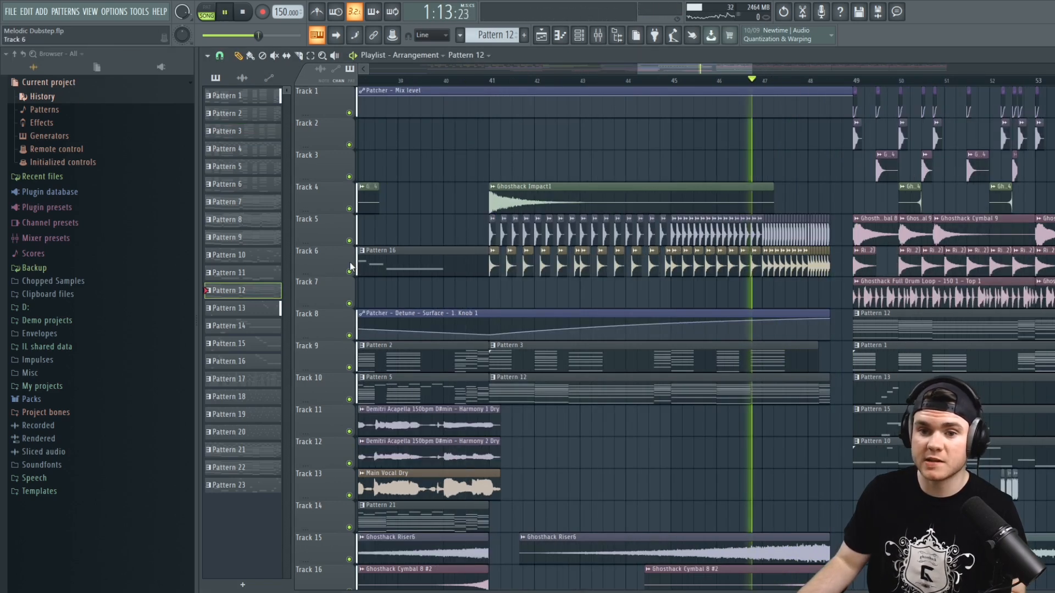
right_click(349, 244)
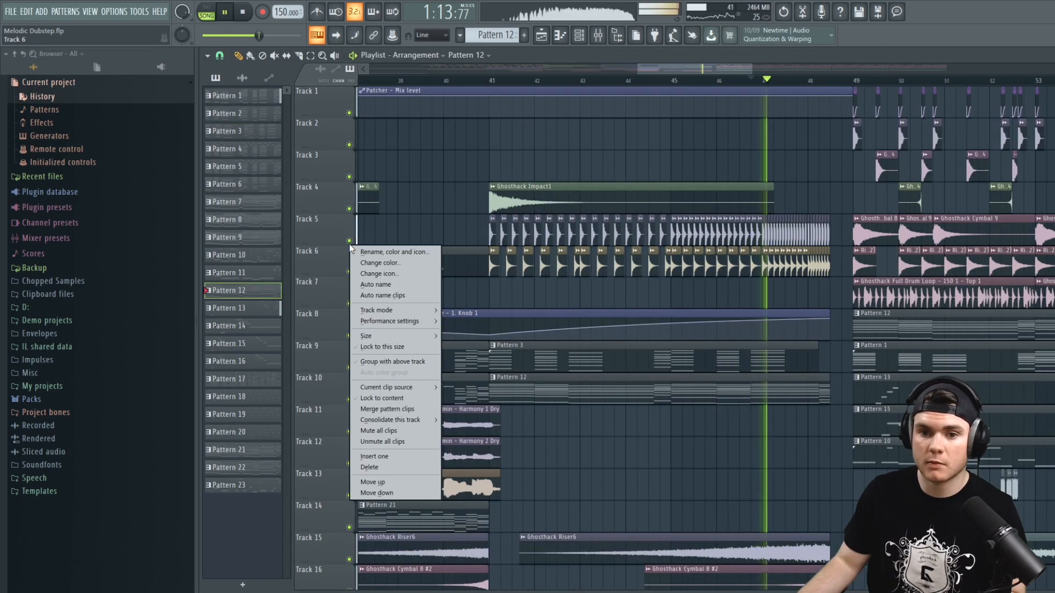
click(349, 241)
right_click(350, 241)
click(350, 271)
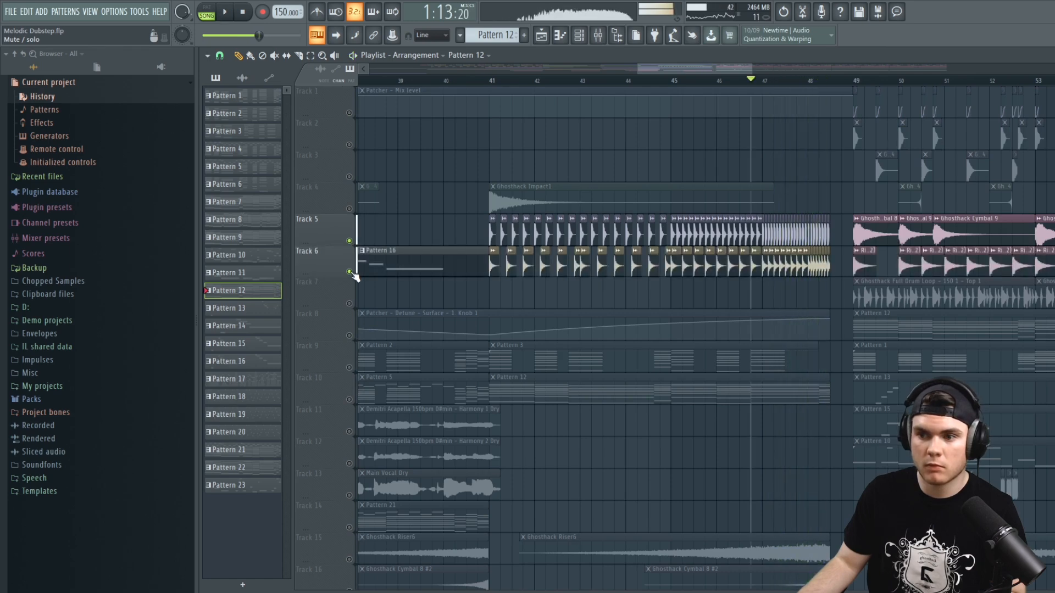
Open Fruity parametric EQ 2 on the Intro Snare mixer insert and adjust its band 1 high-pass filter while playing the build-up
click(608, 36)
key(space)
key(space)
click(666, 358)
mouse_move(385, 261)
mouse_down()
mouse_move(396, 273)
mouse_move(380, 264)
mouse_up()
mouse_move(535, 327)
mouse_down()
mouse_move(536, 307)
mouse_move(536, 328)
mouse_up()
key(space)
key(space)
key(space)
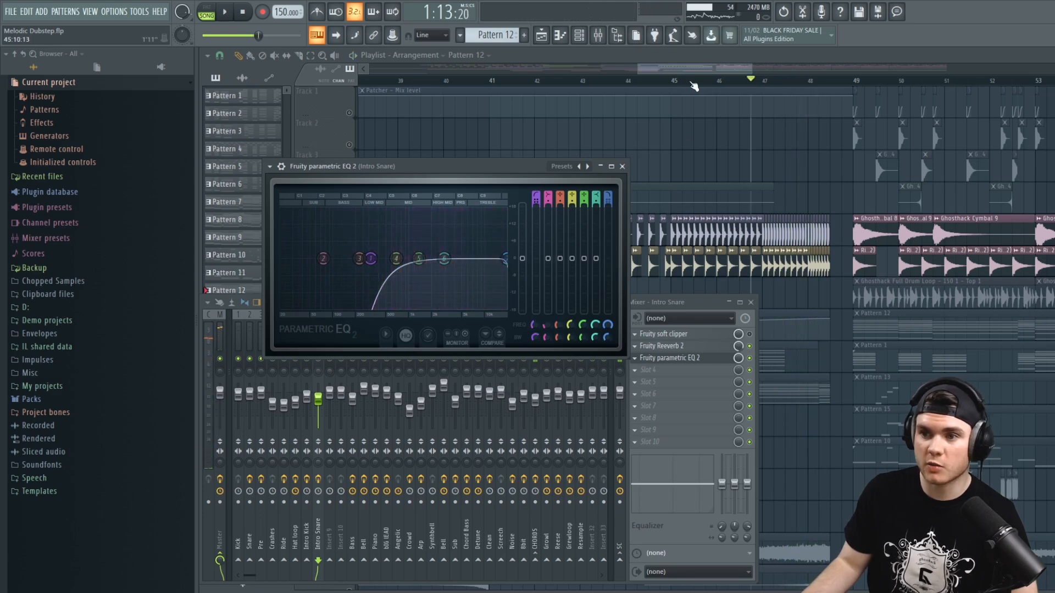
Automate the Intro Snare EQ's band 1 frequency on Track 7 from bar 45 to bar 49 and shape its rising curve during playback
drag(677, 84, 843, 86)
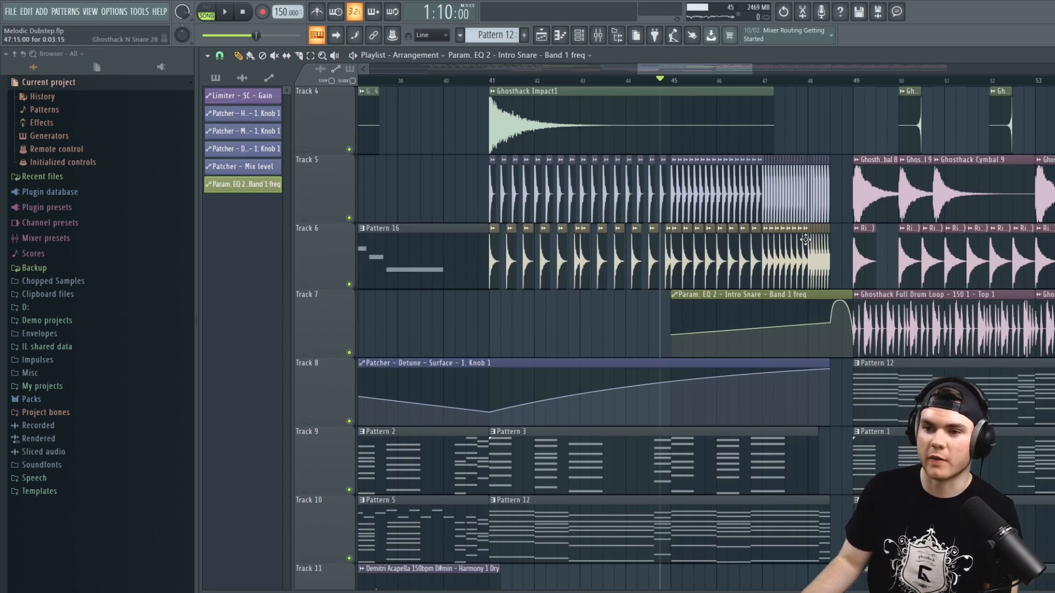
key(space)
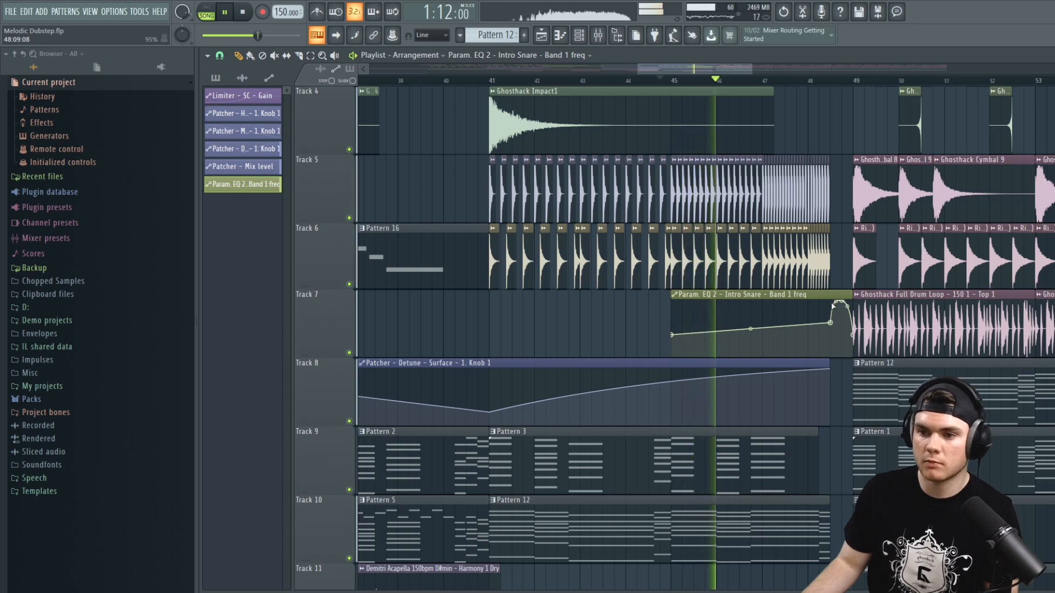
drag(751, 328, 749, 329)
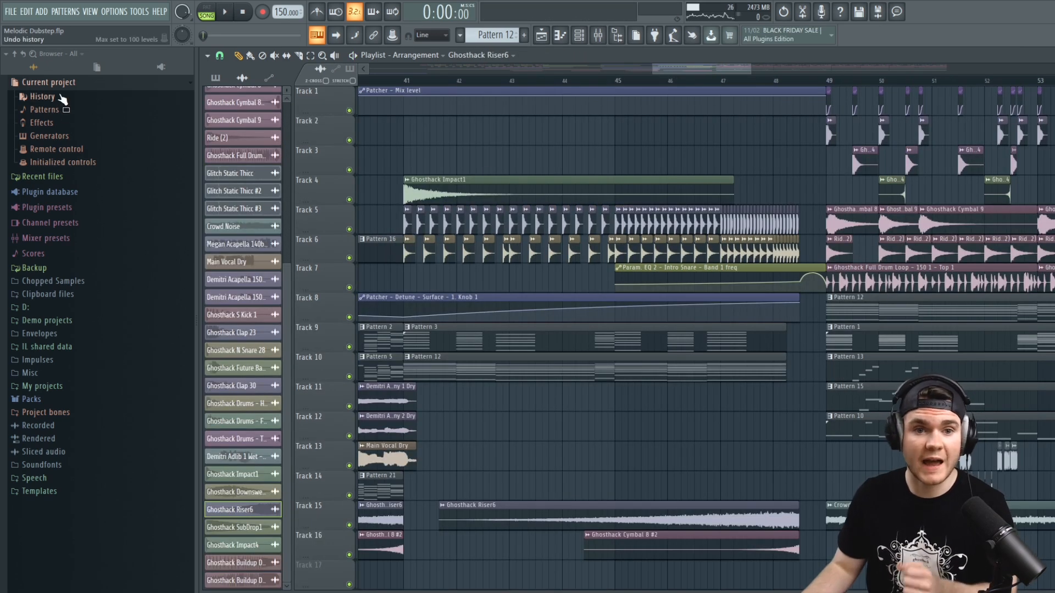
Place Ghosthack Riser 7 from the 7 Risers folder of Will - SFX Freebie on Track 14, starting at bar 41
click(58, 83)
click(51, 231)
scroll(103, 313, down, 15)
scroll(103, 324, down, 20)
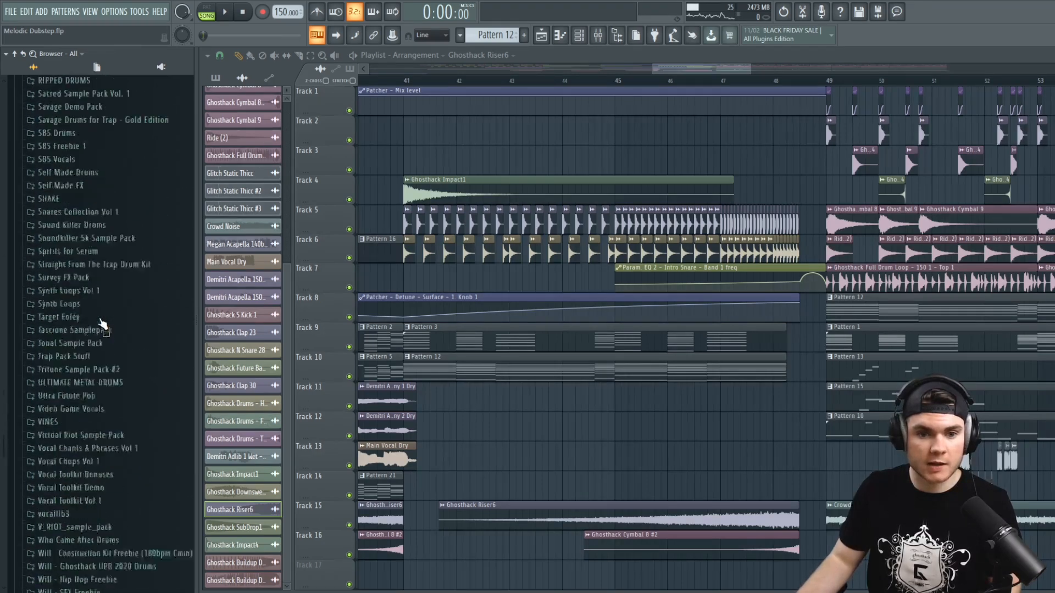
scroll(105, 312, down, 4)
drag(80, 443, 489, 457)
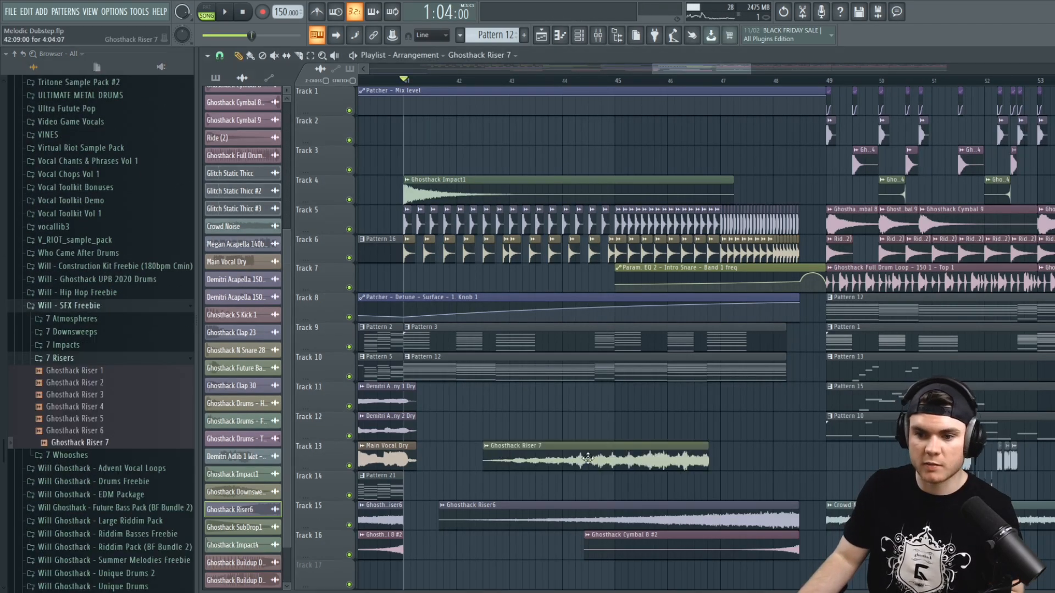
drag(585, 453, 703, 445)
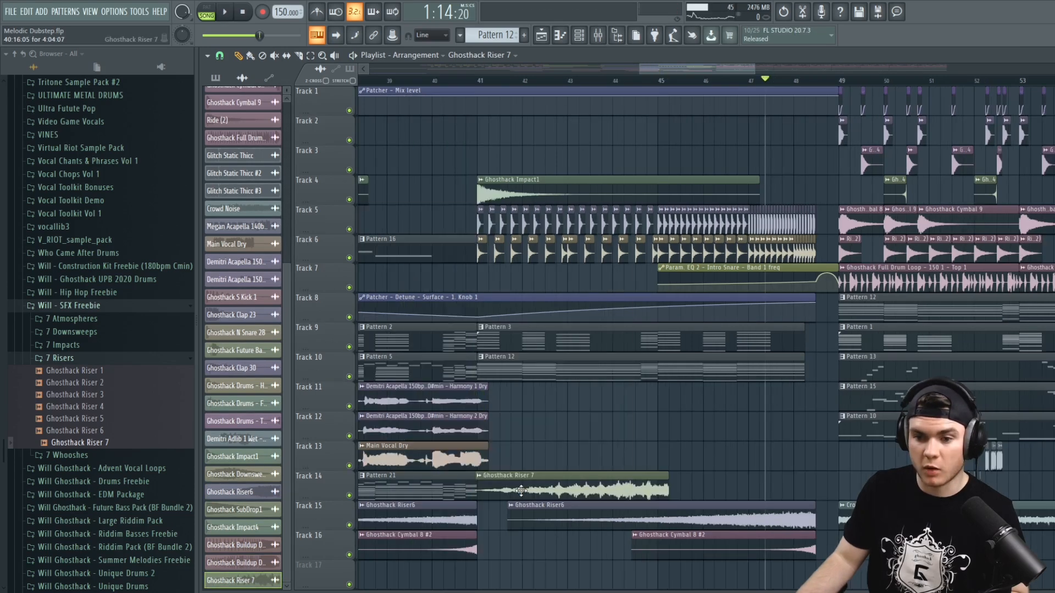
Stretch Ghosthack Riser 7 to end with the snare roll in bar 48 and reopen its sample settings
double_click(544, 487)
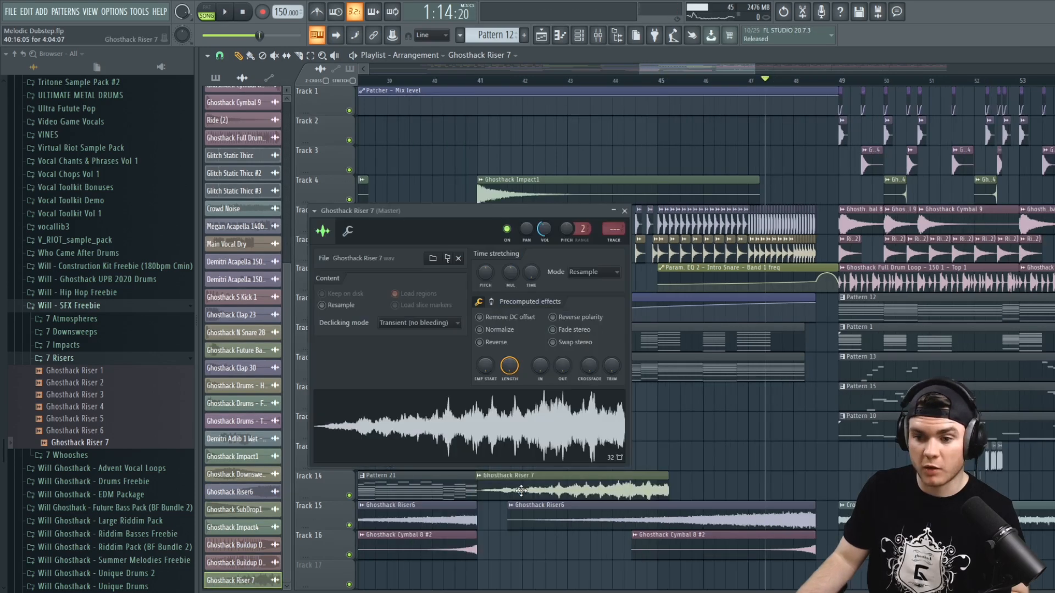
drag(532, 273, 531, 264)
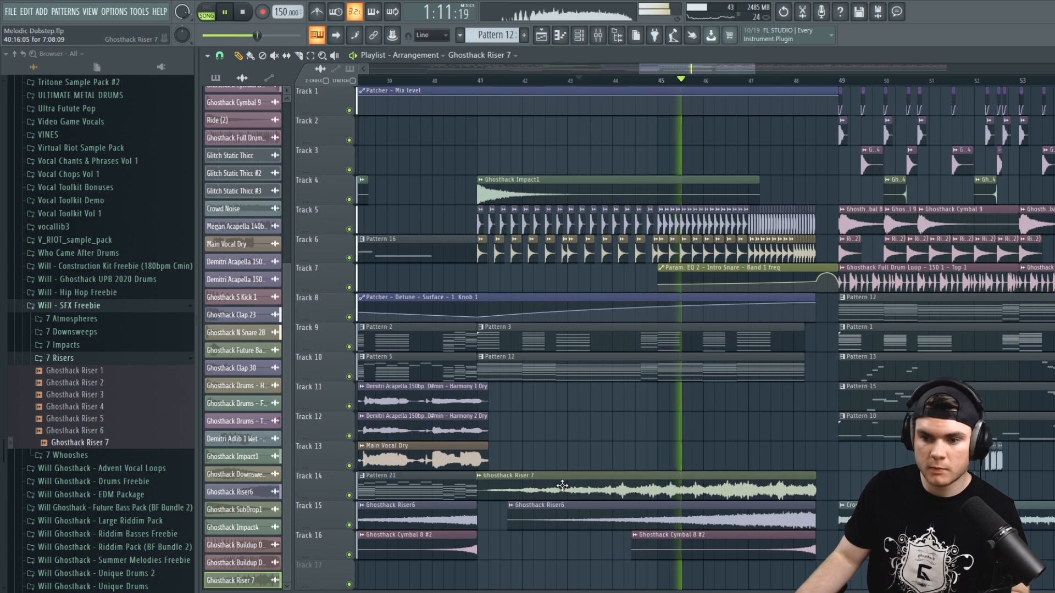
double_click(533, 485)
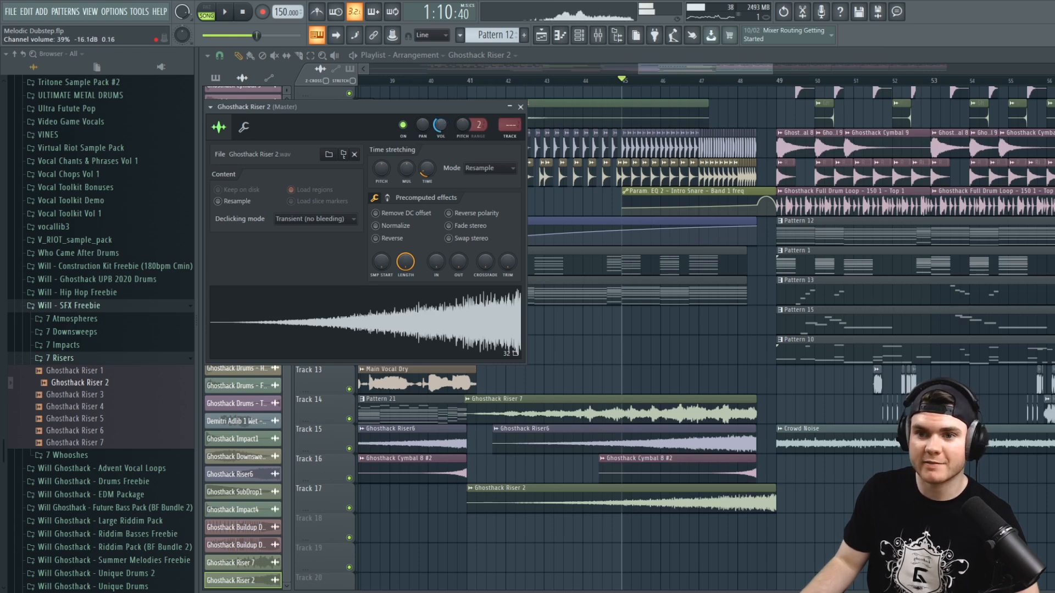
Play from bar 41 and shorten Ghosthack Riser 2 on Track 17 to end with the other risers in bar 48
click(472, 83)
key(space)
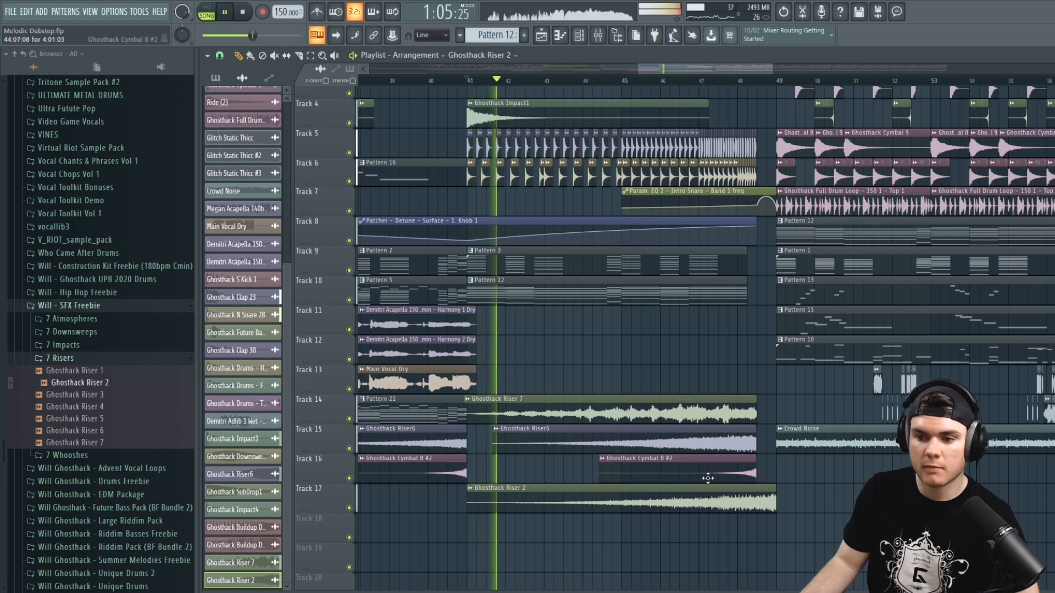
drag(774, 501, 756, 501)
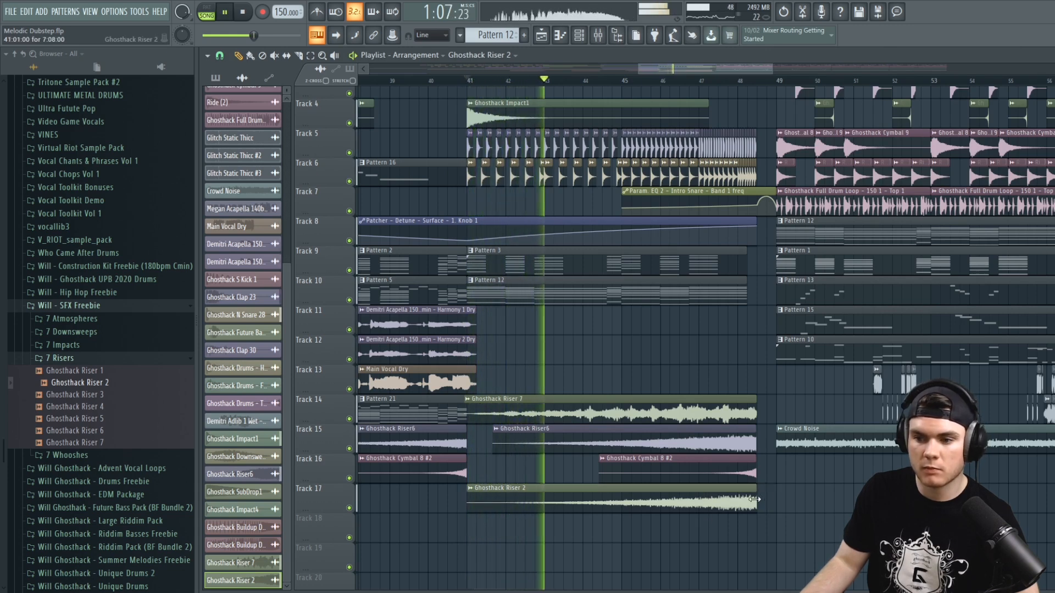
Normalize Ghosthack Riser 2, add a fade-out and lower its channel volume
double_click(739, 500)
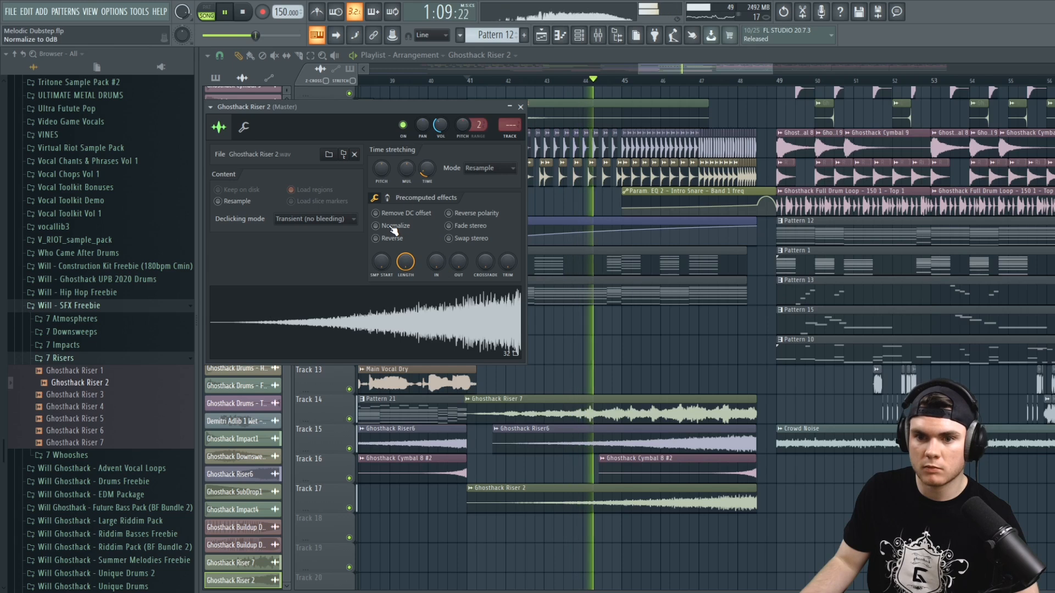
click(375, 225)
drag(458, 262, 458, 250)
drag(440, 125, 440, 129)
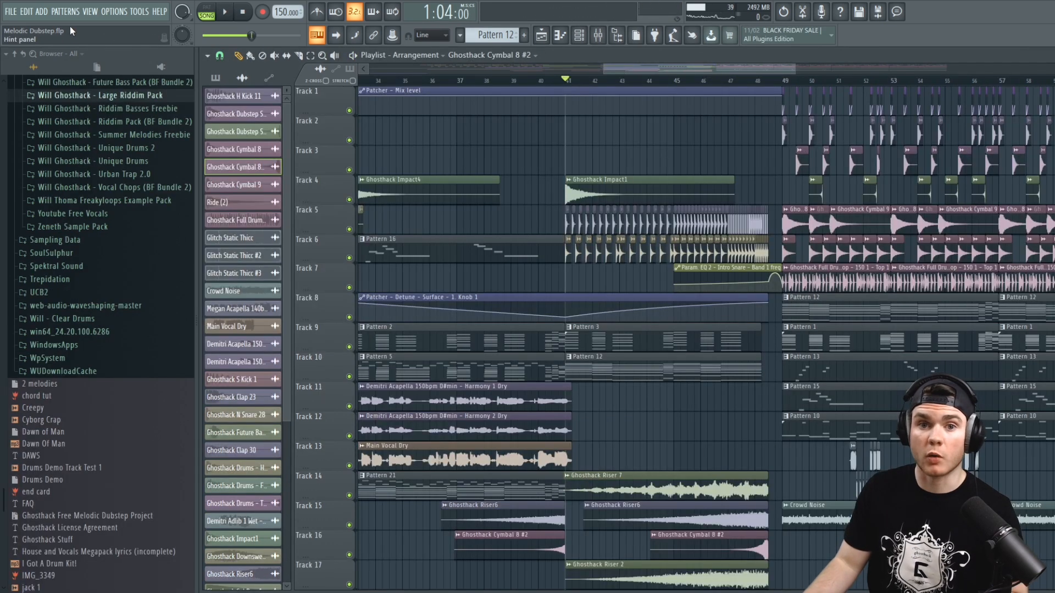
Save the project and show the Unsorted channel group in the Channel rack
click(10, 13)
click(18, 66)
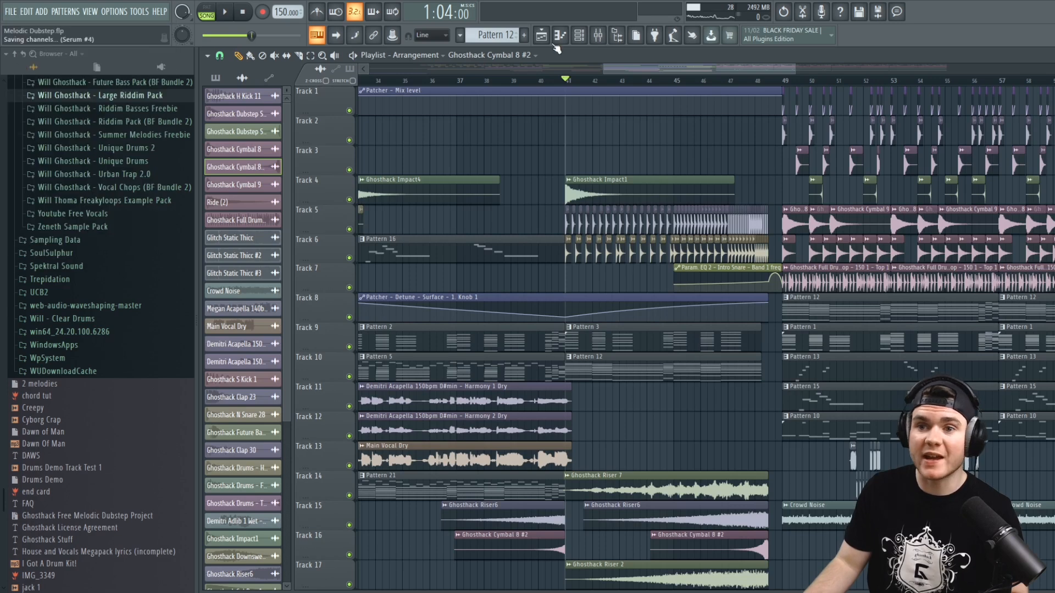
click(583, 37)
click(280, 56)
click(285, 101)
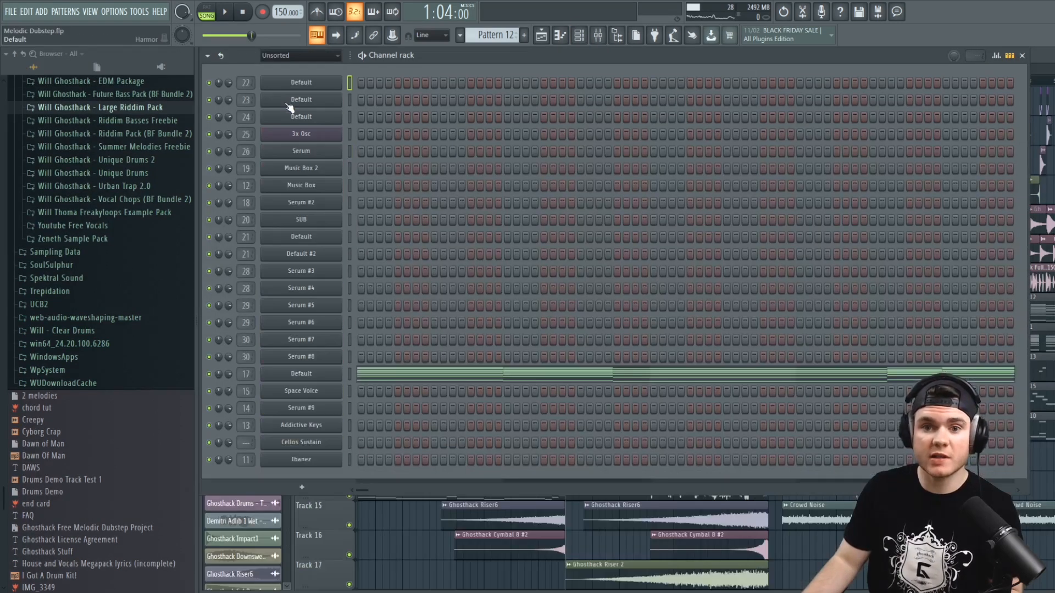
Switch to the empty Pattern 24 and add a Sytrus channel
click(525, 34)
click(302, 487)
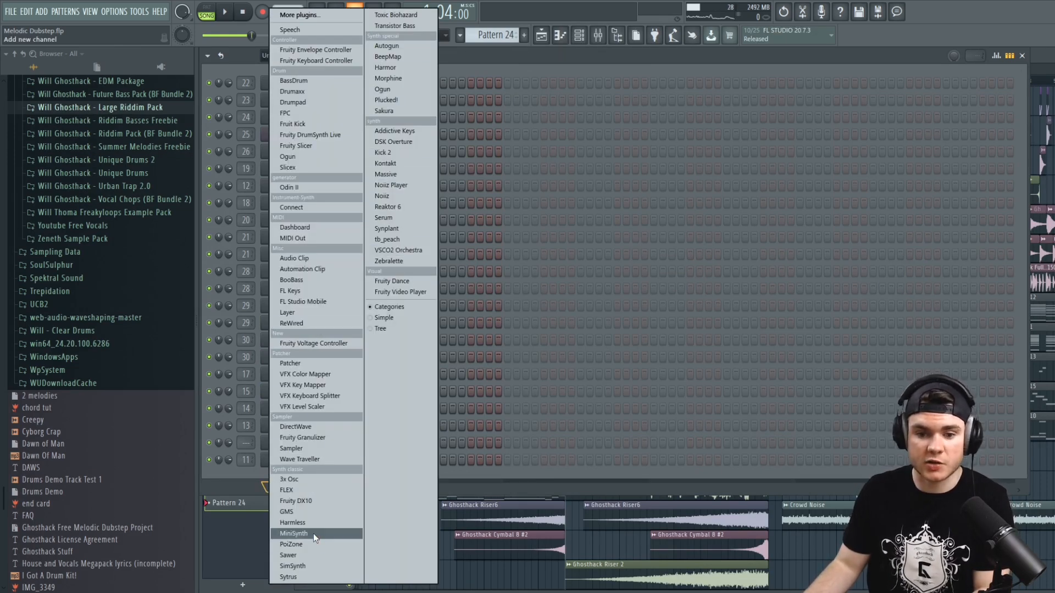
click(291, 577)
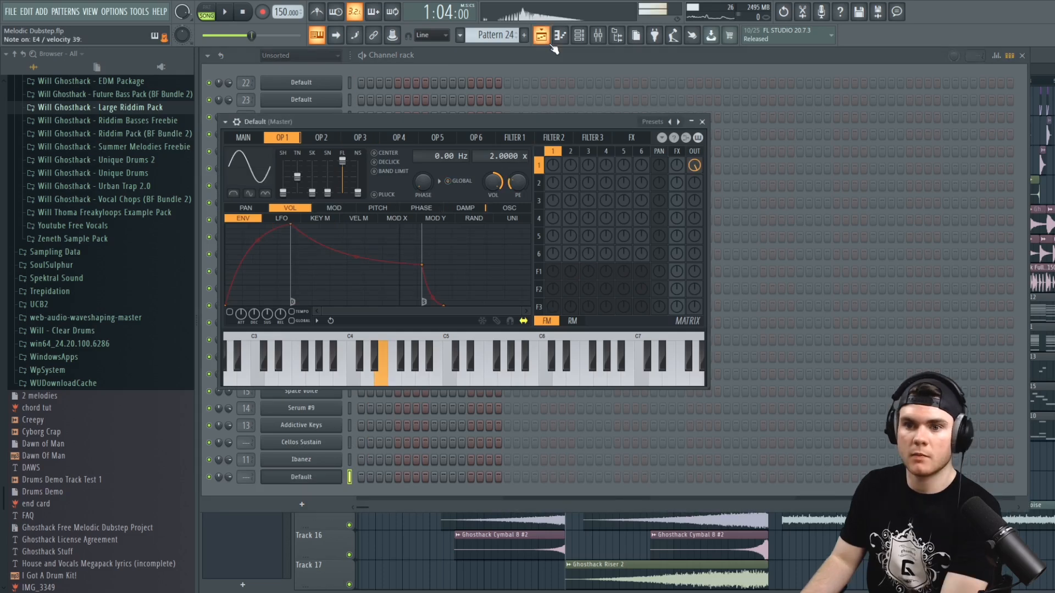
Draw a 16-bar D#3 note from bar 1 in the new Sytrus channel's piano roll
click(702, 121)
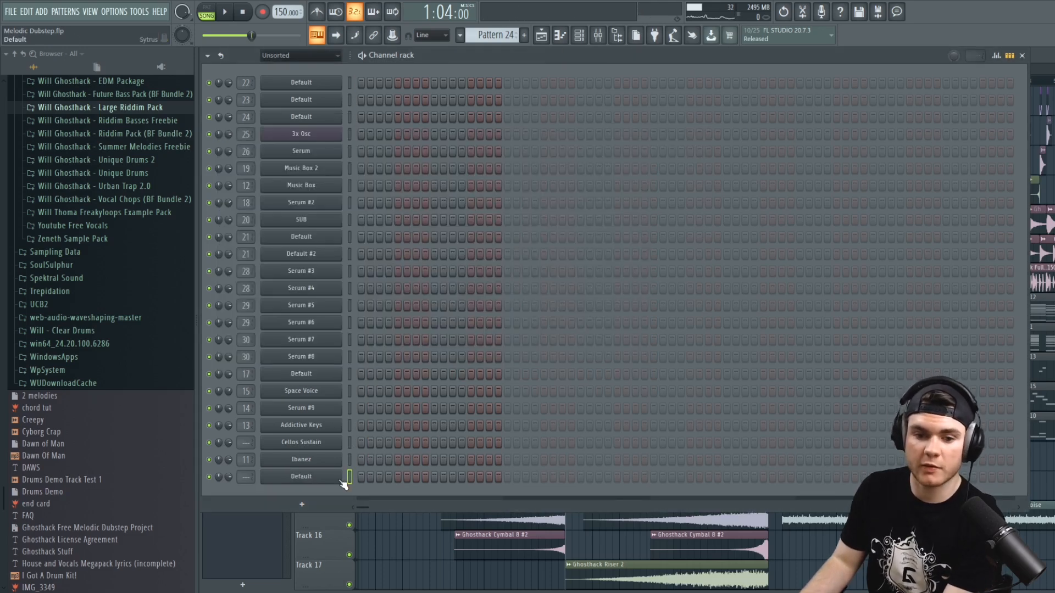
right_click(325, 478)
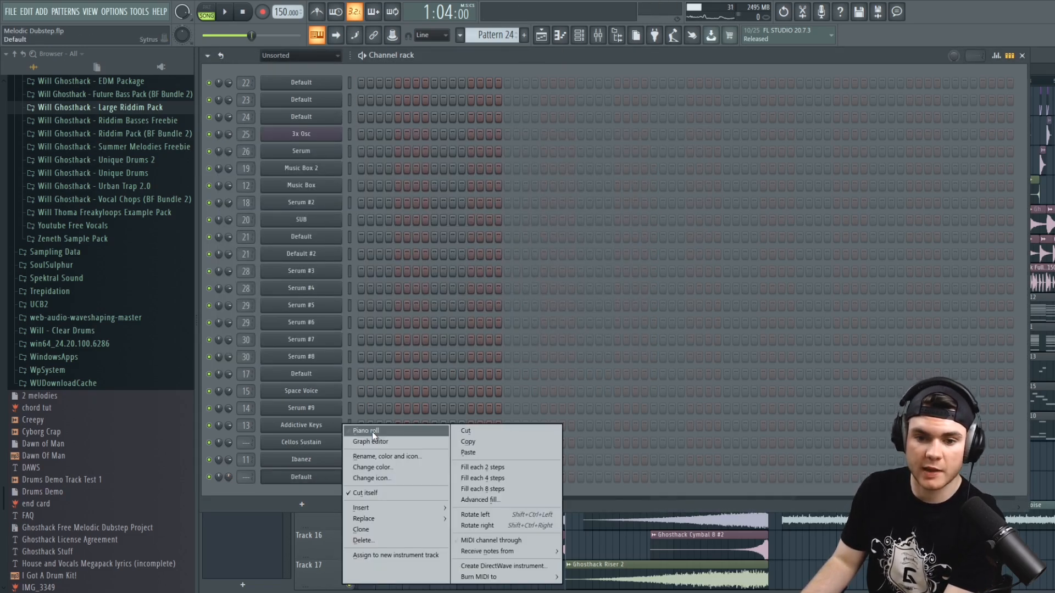
click(371, 432)
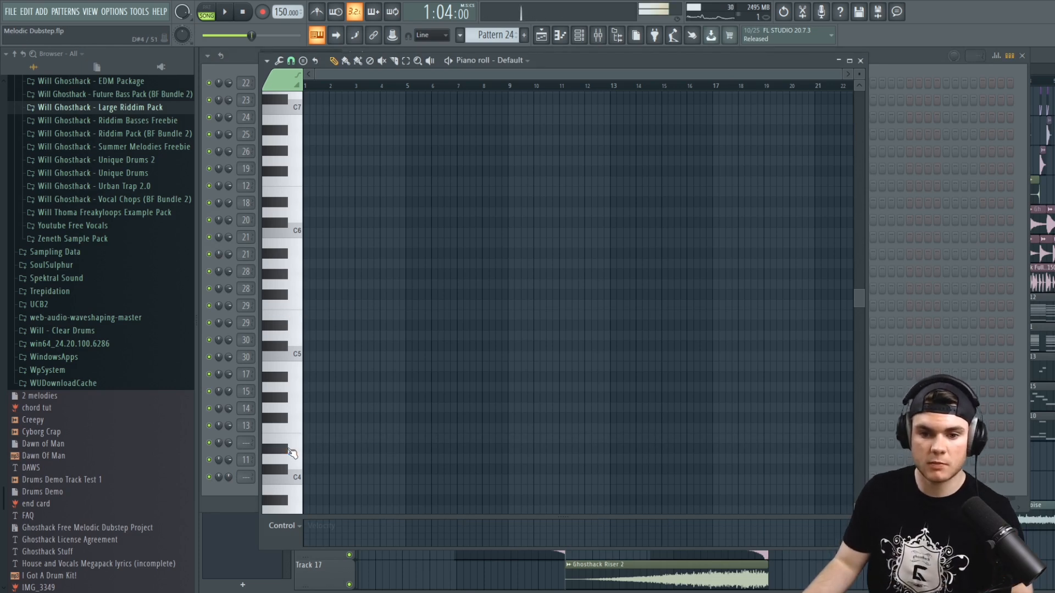
scroll(292, 454, down, 4)
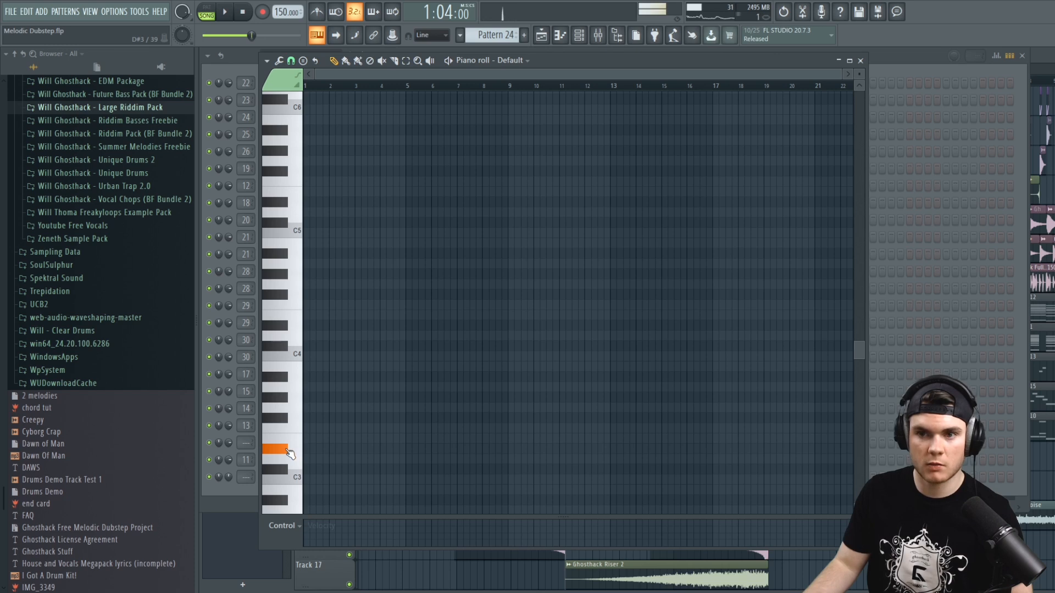
drag(315, 449, 683, 460)
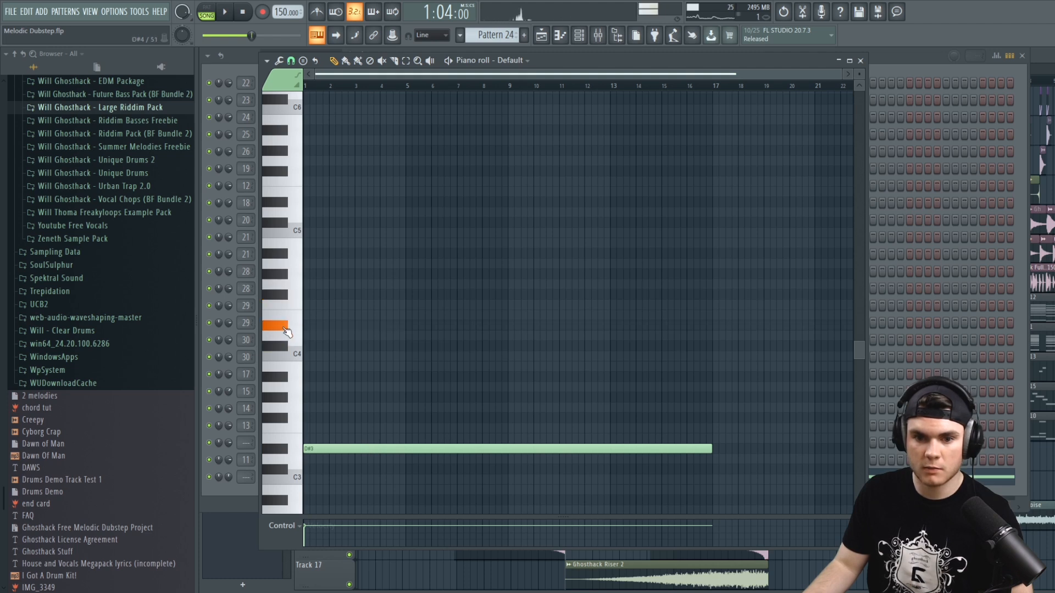
Add an equally long D#4 slide note one octave above and switch playback to pattern mode
click(311, 326)
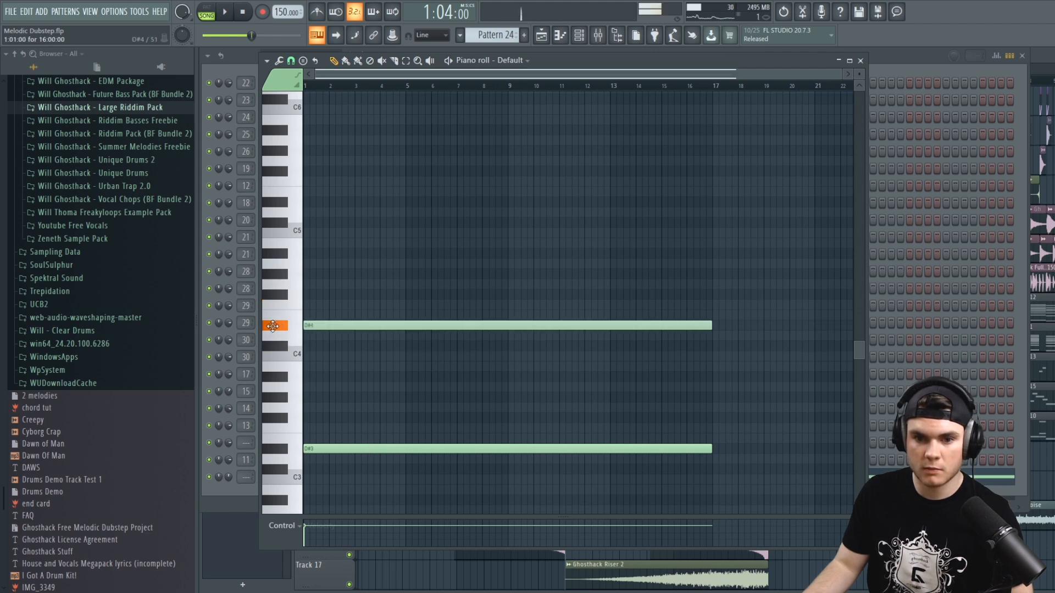
right_click(313, 324)
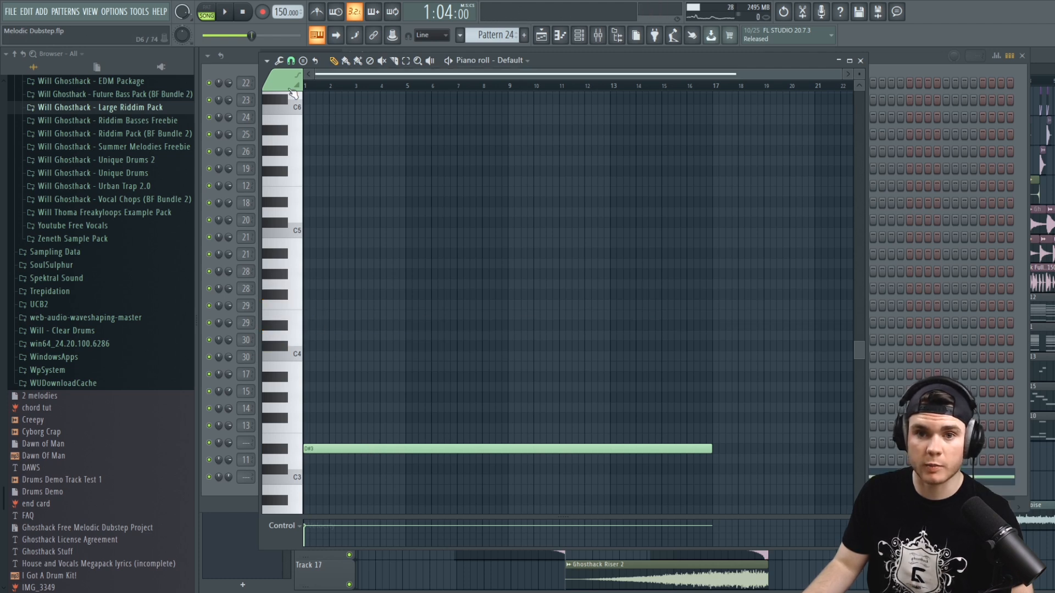
click(316, 327)
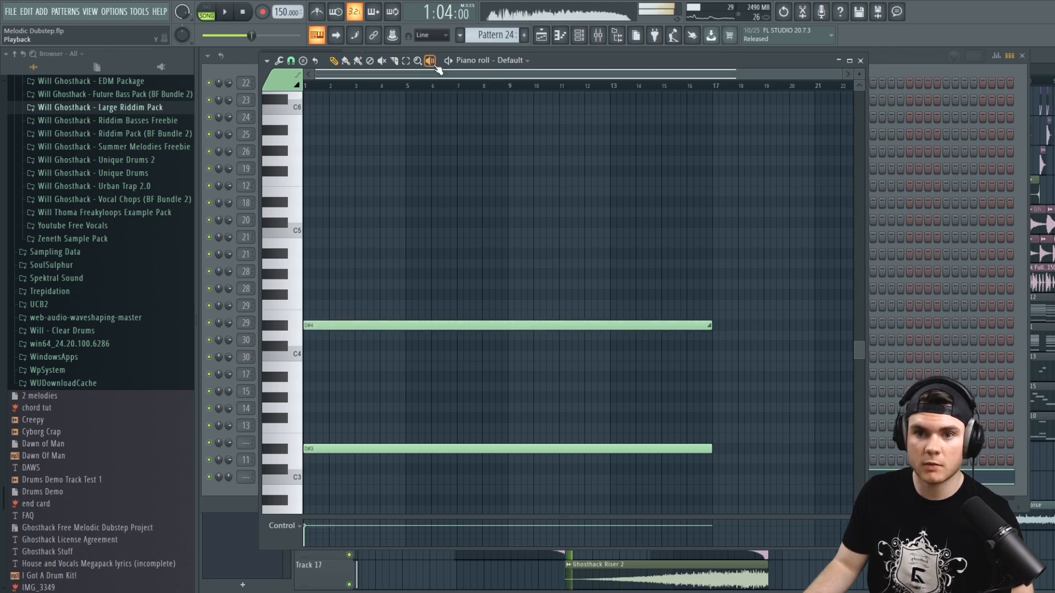
key(l)
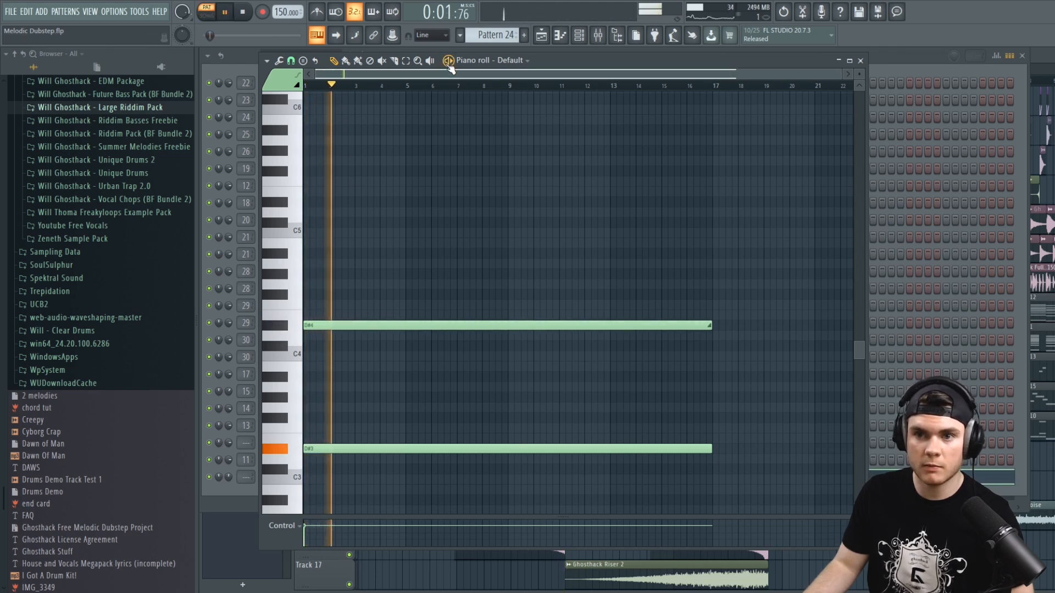
Shorten both notes to eight bars, enlarge the velocity lane and play the pattern
drag(361, 517, 364, 470)
scroll(381, 408, down, 3)
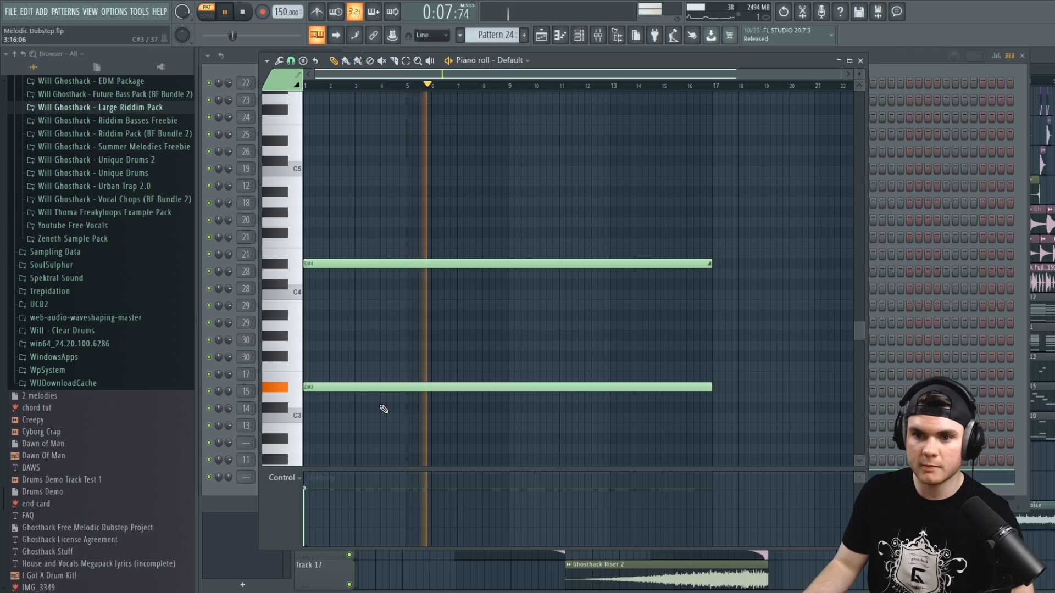
drag(706, 397, 634, 239)
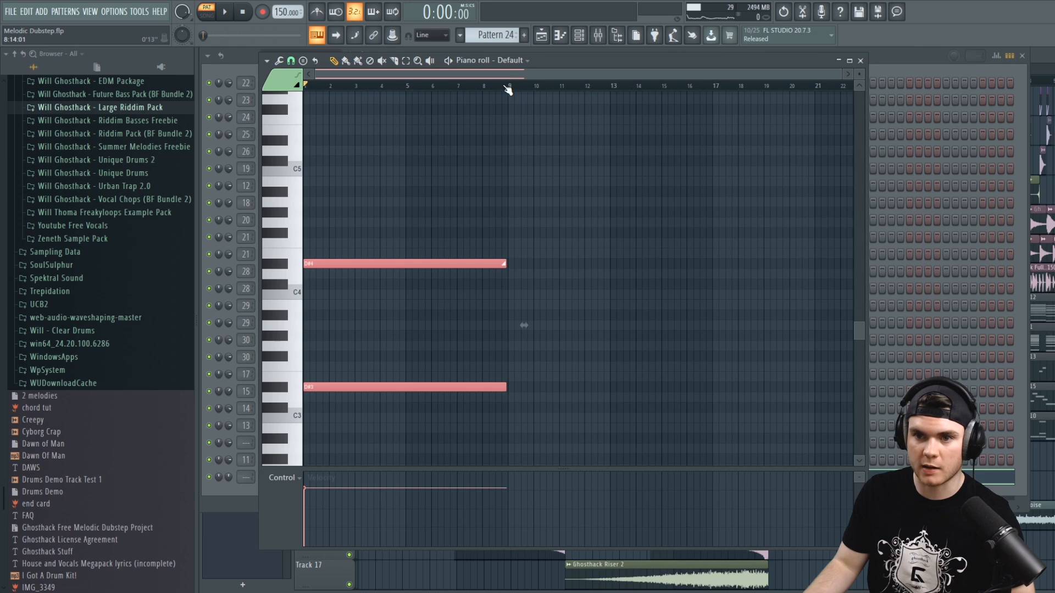
scroll(504, 89, up, 5)
key(space)
scroll(502, 89, down, 3)
drag(667, 74, 134, 120)
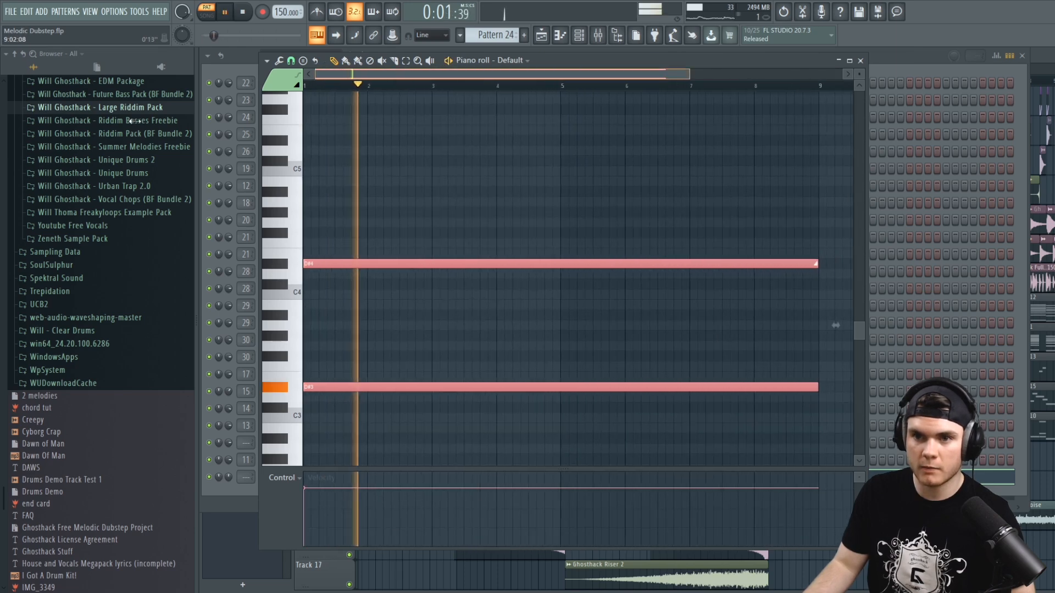
drag(687, 75, 829, 78)
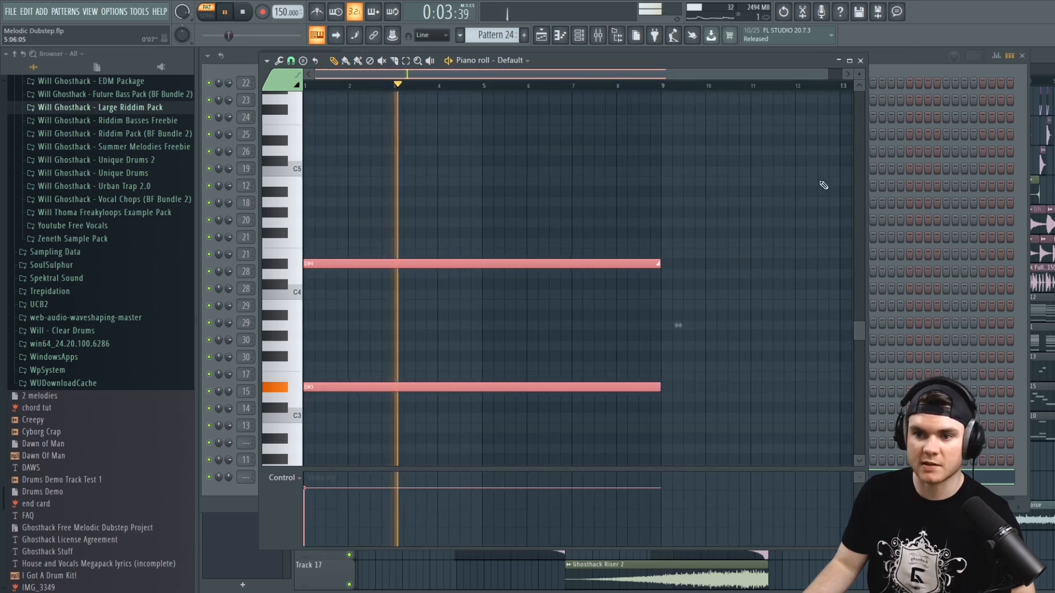
click(760, 212)
right_click(774, 211)
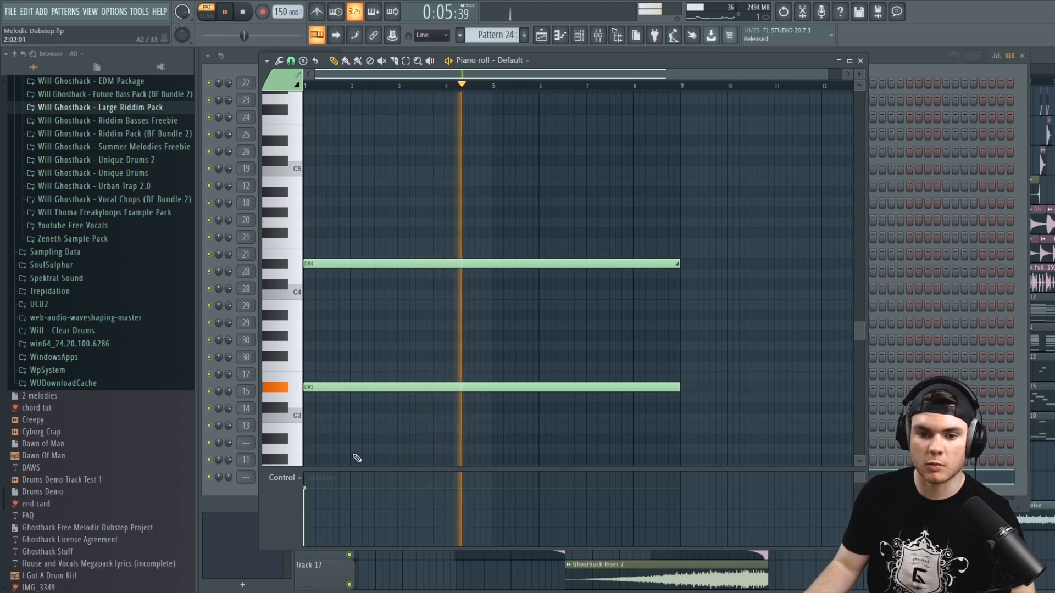
Select only the D#3 note and lower its velocity to about 41%, checking the slide in playback
key(space)
drag(337, 411, 326, 361)
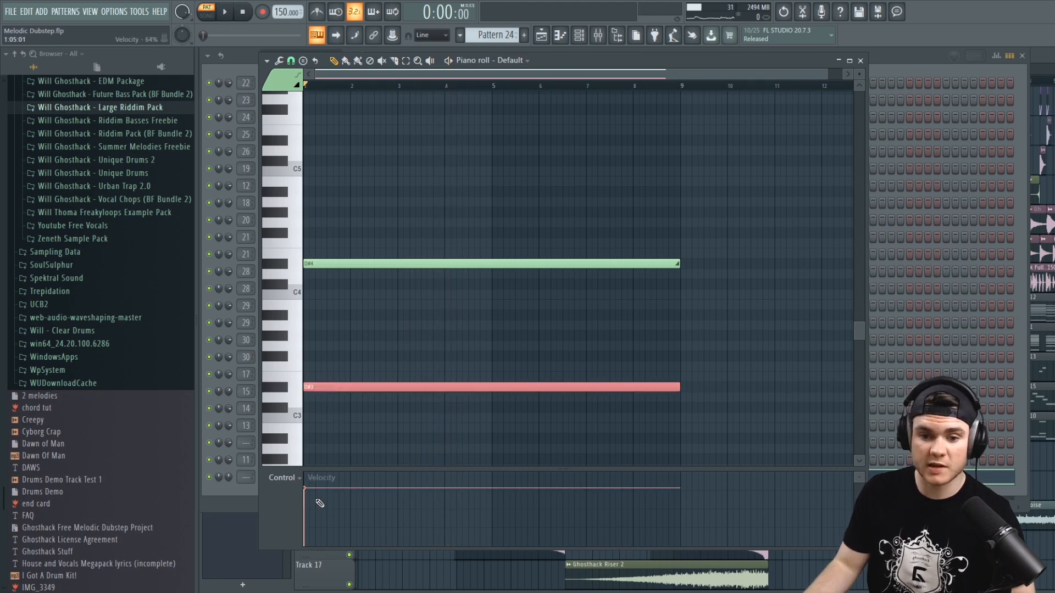
drag(318, 503, 310, 546)
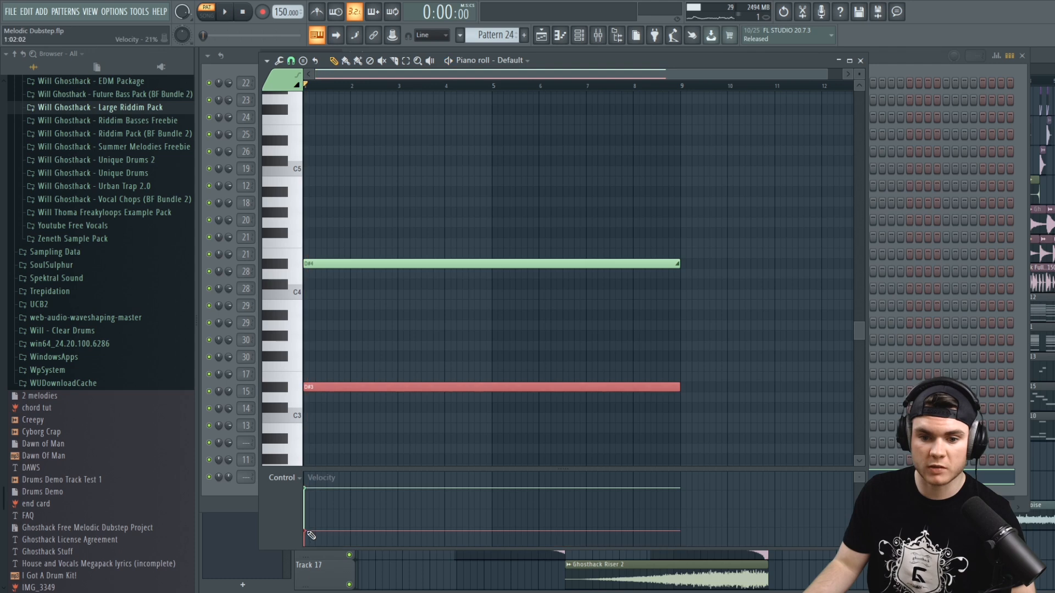
drag(307, 531, 306, 534)
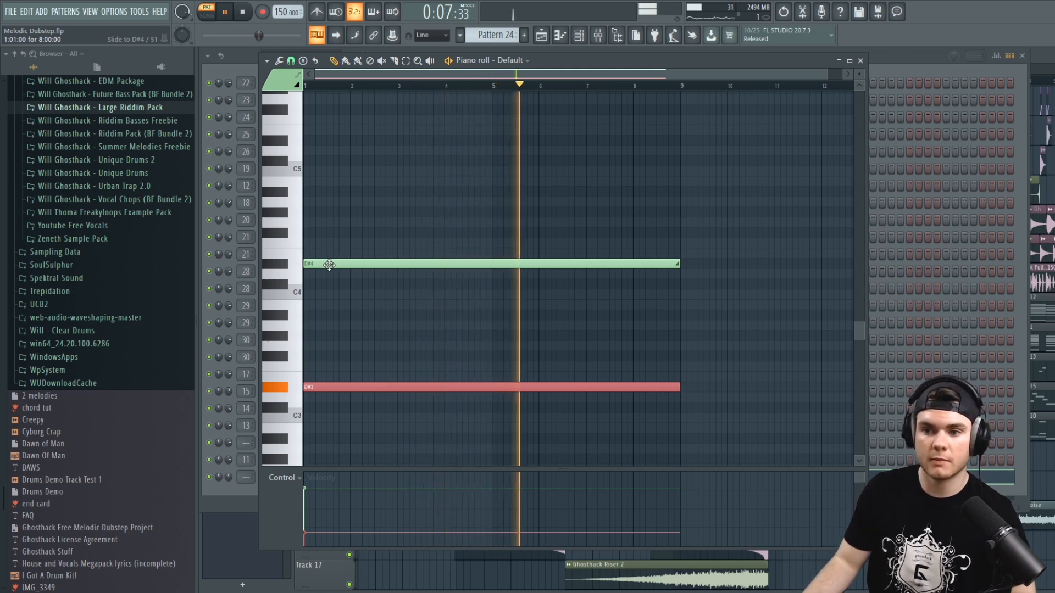
key(space)
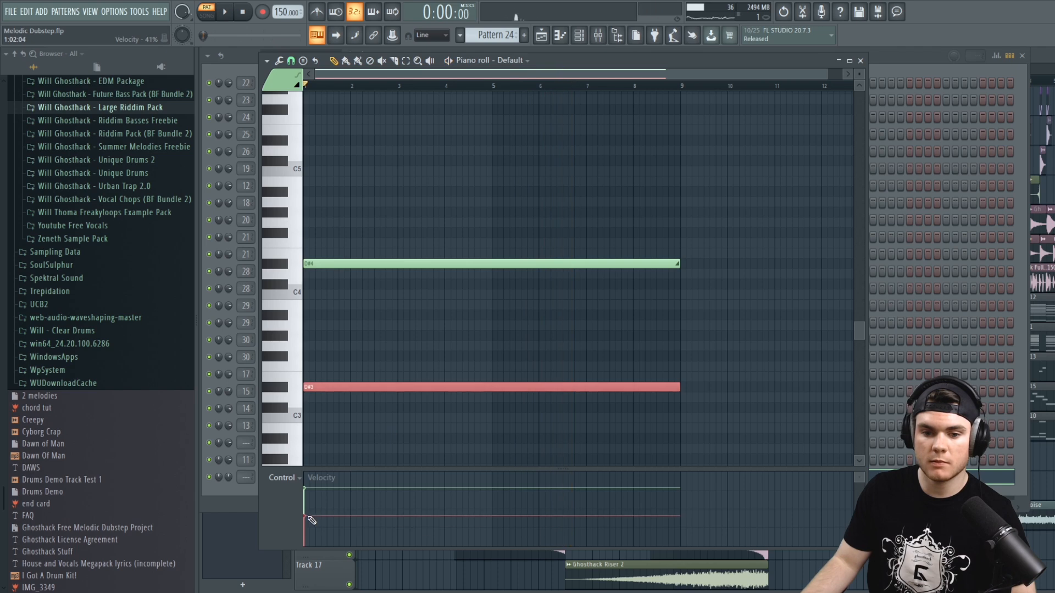
Place Pattern 24 on Track 18 from bar 41 and shorten it to end with the risers in bar 48
key(F5)
drag(673, 421, 617, 505)
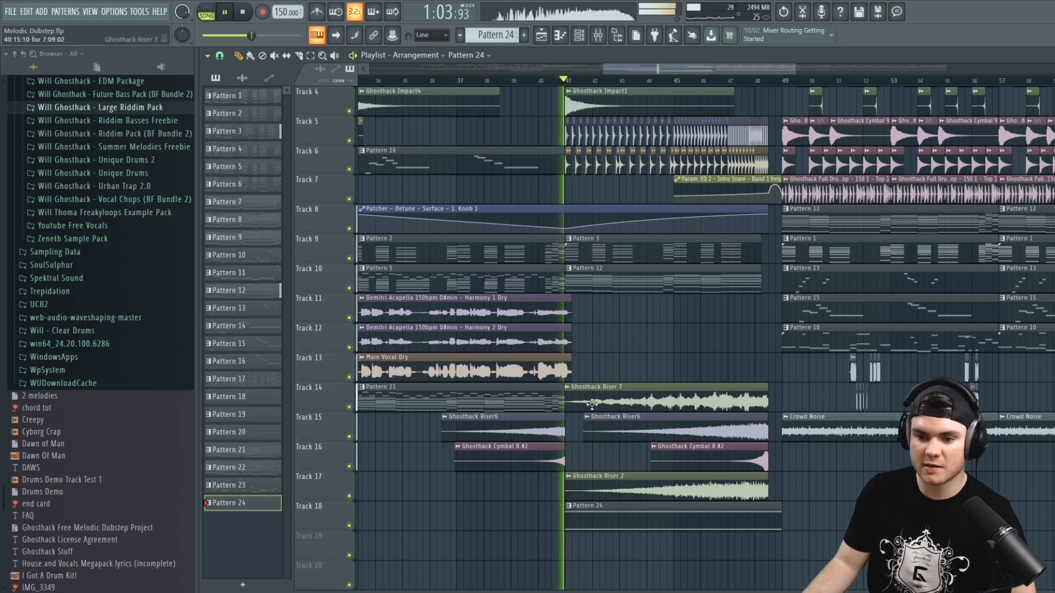
key(F7)
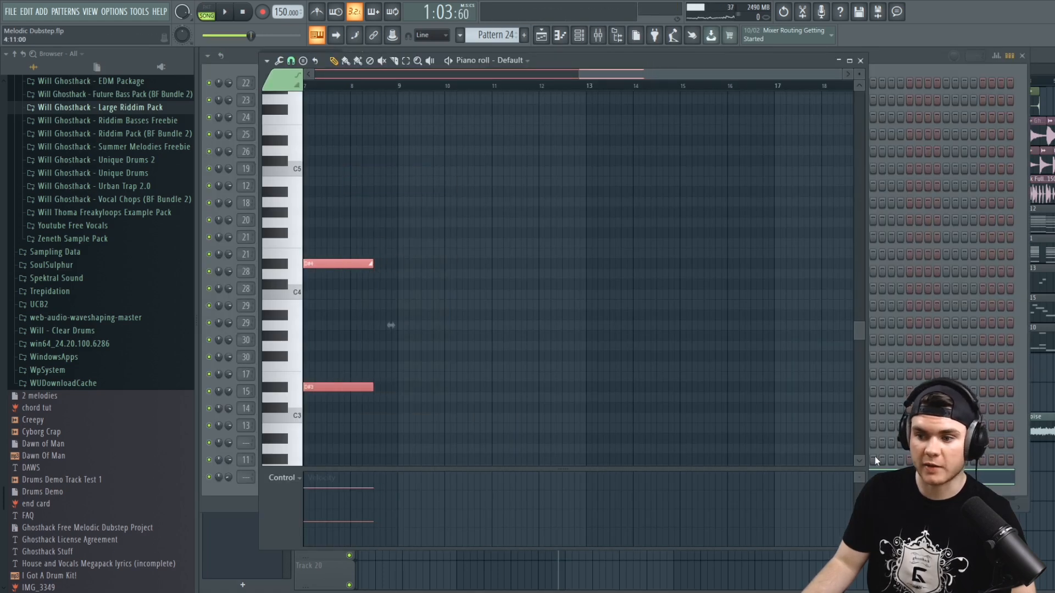
key(space)
key(F7)
drag(780, 512, 768, 512)
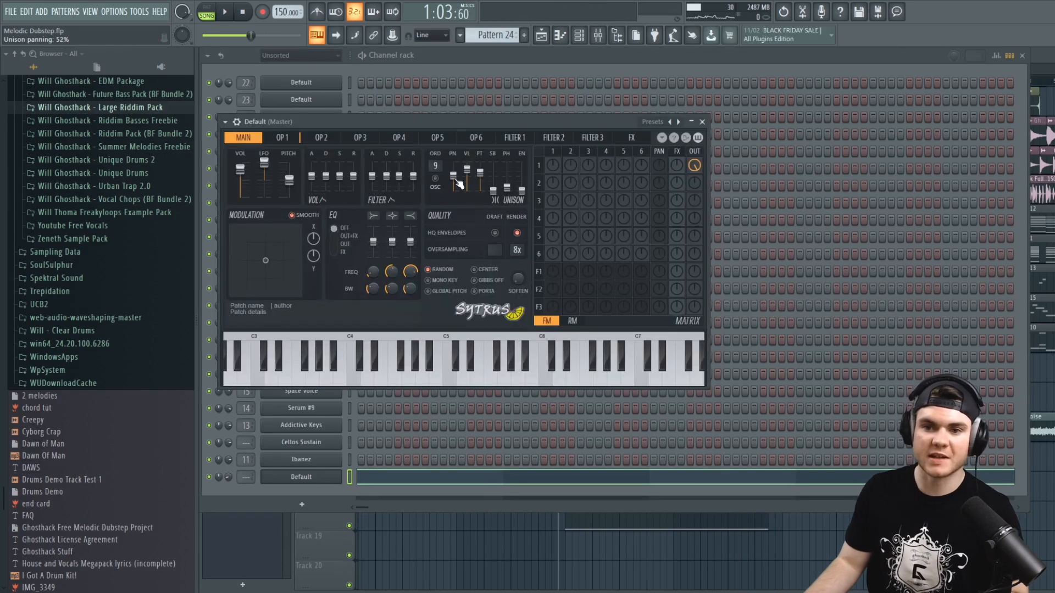
Play the drop from bar 49 with only Tracks 12, 13 and 14 audible
click(703, 122)
click(324, 529)
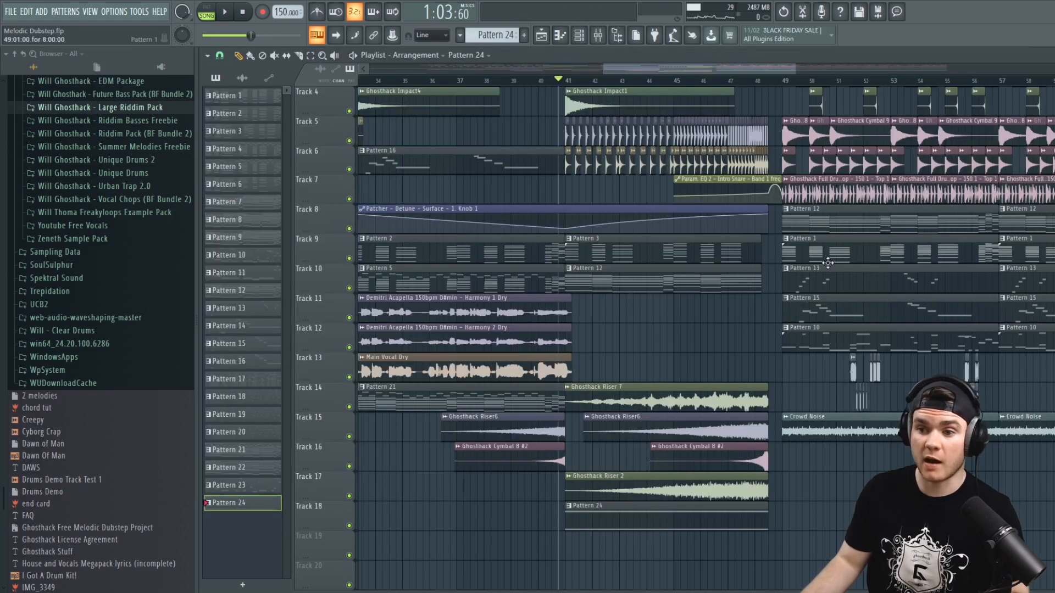
drag(749, 68, 791, 74)
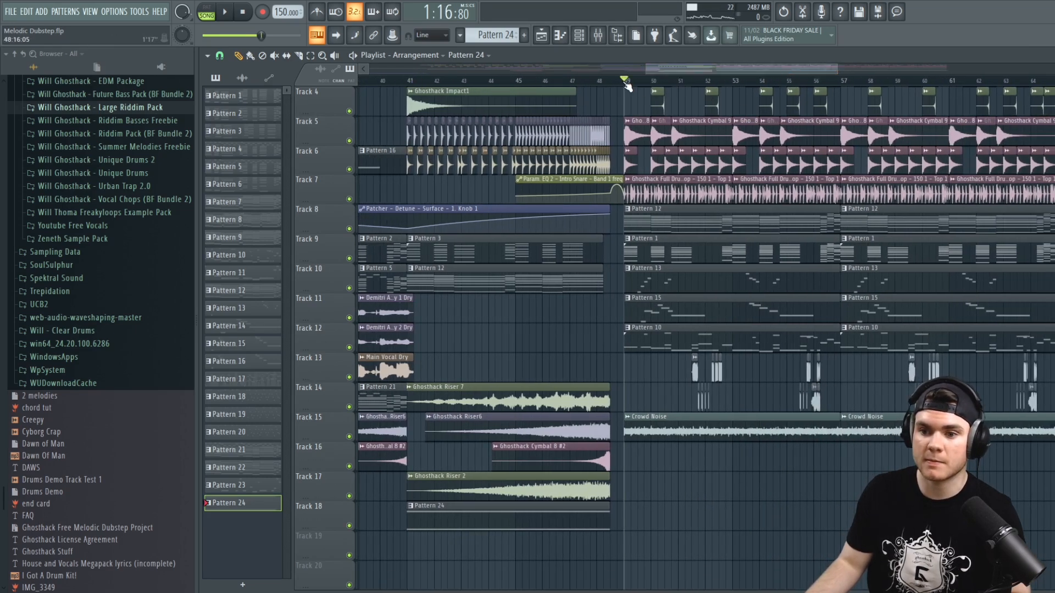
key(space)
right_click(349, 347)
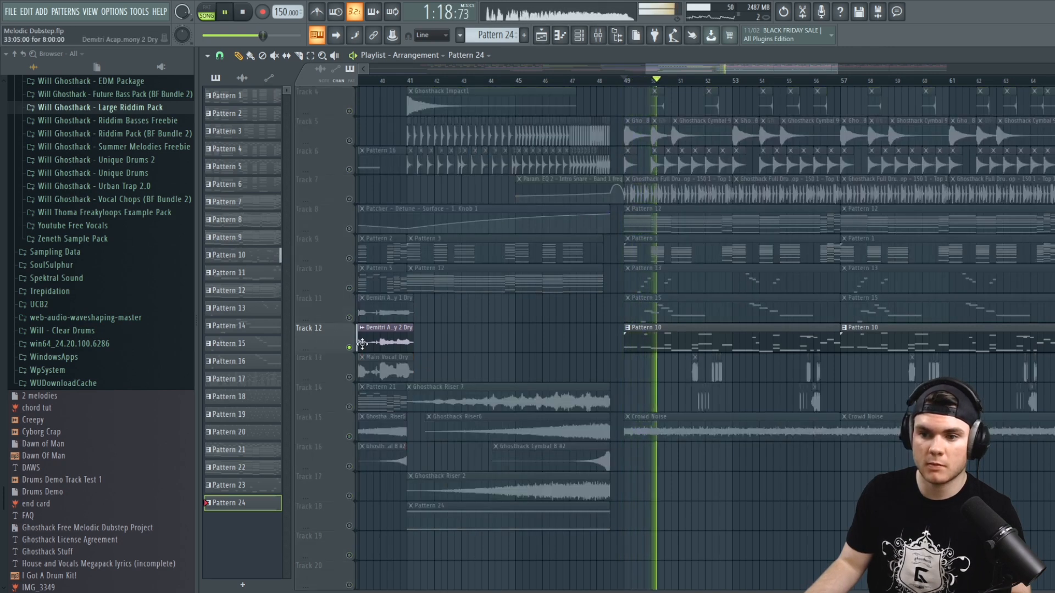
click(349, 378)
click(349, 407)
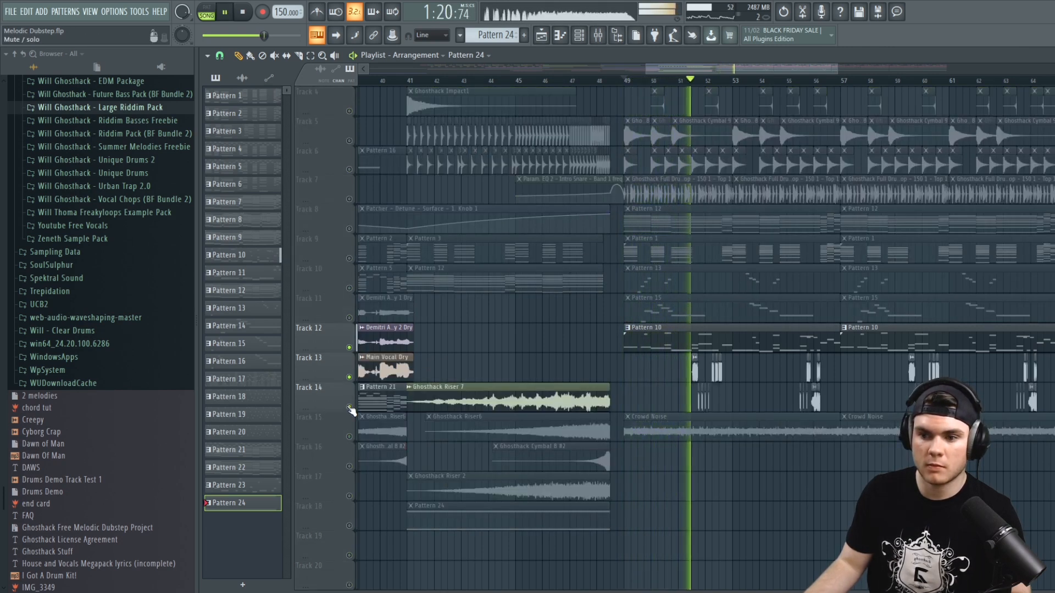
Record bars 49 to 56 into Edison on the Master and place the recording on Track 19 from bar 41
drag(708, 70, 733, 68)
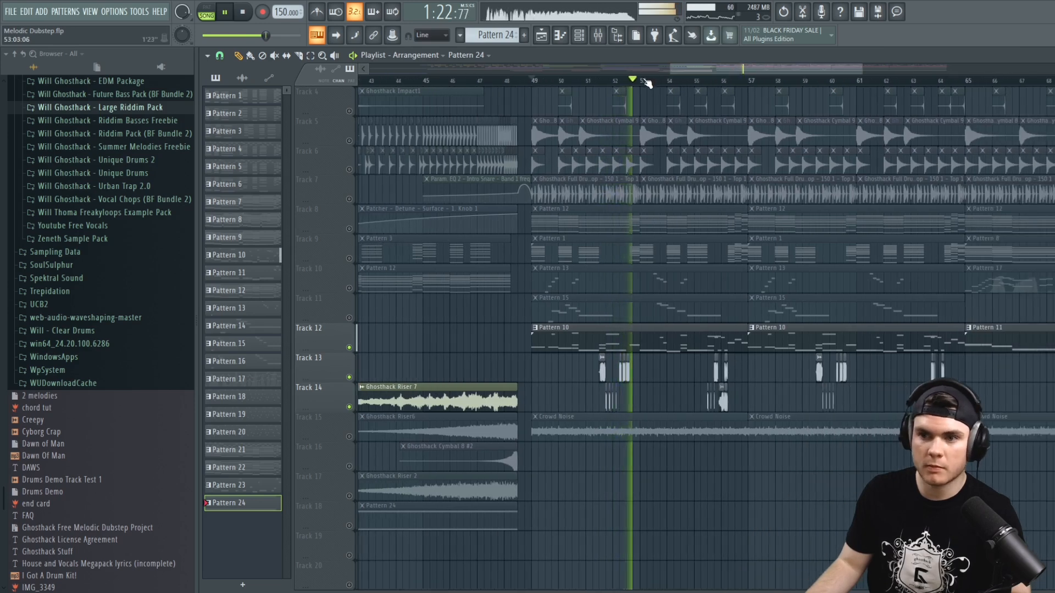
drag(516, 81, 765, 82)
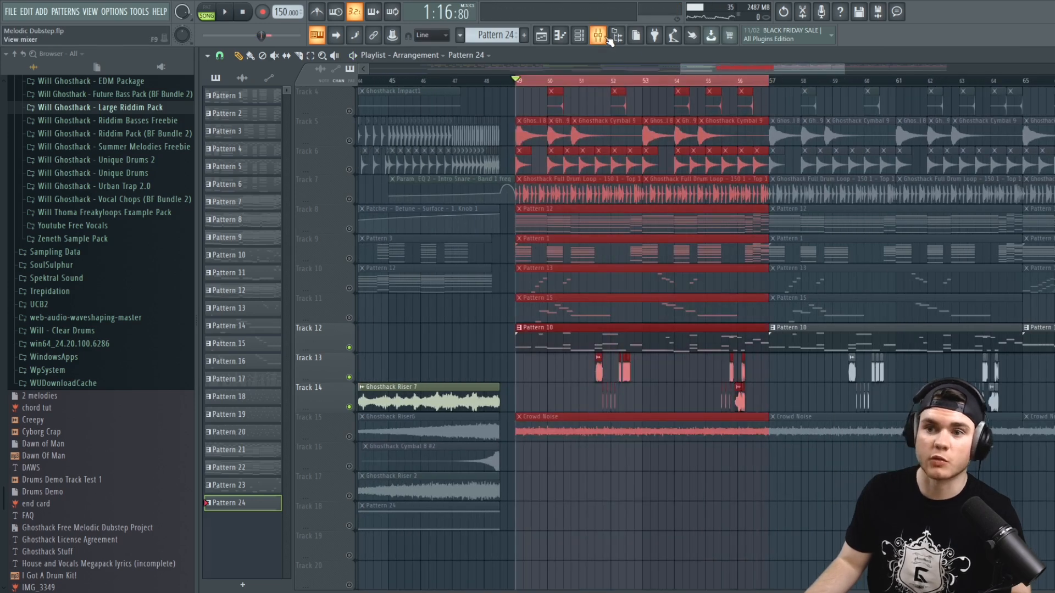
click(607, 38)
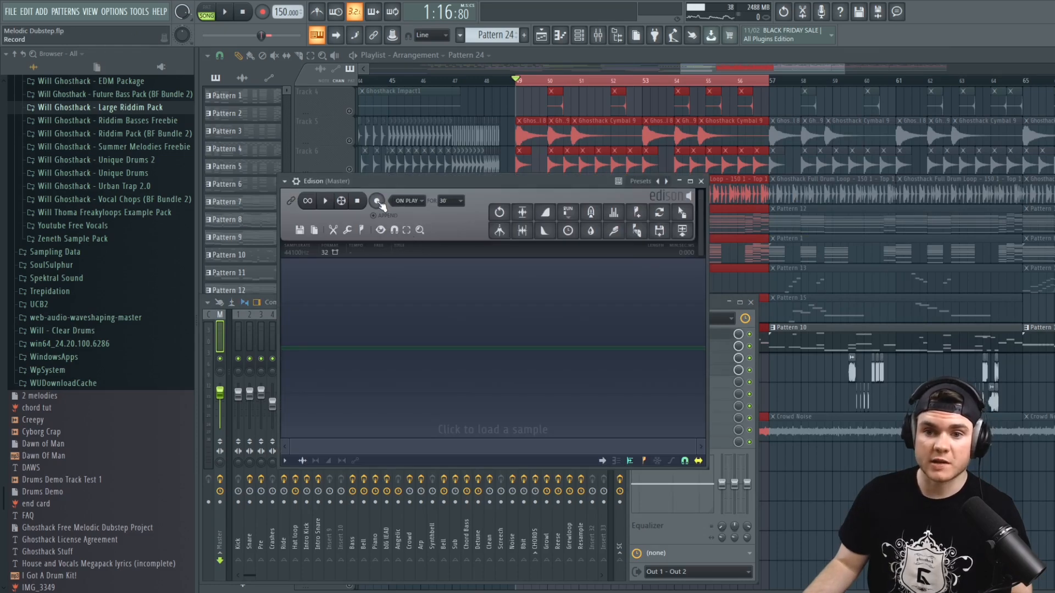
click(225, 13)
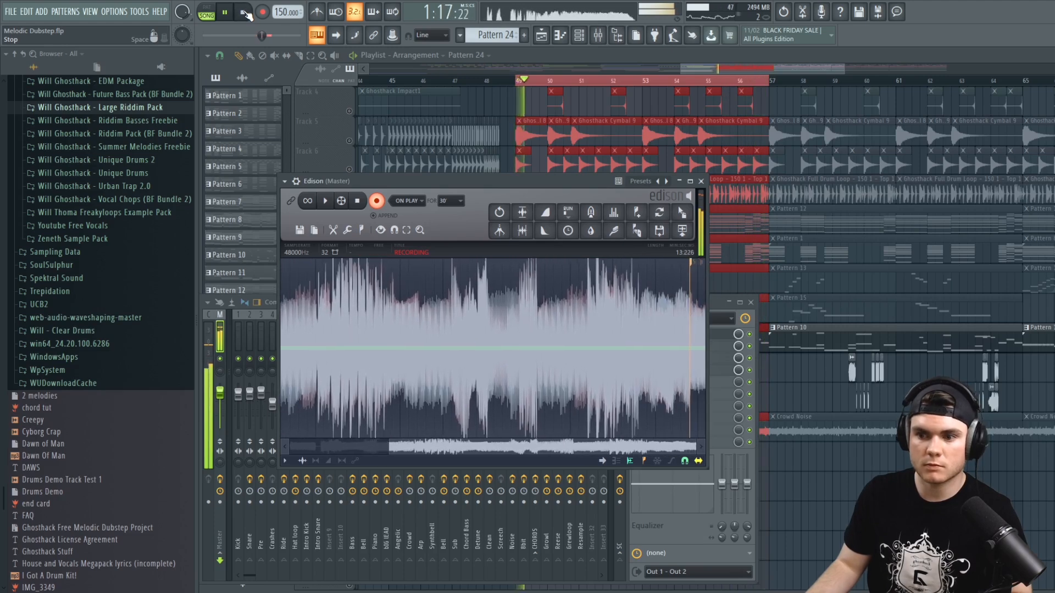
drag(682, 212, 520, 550)
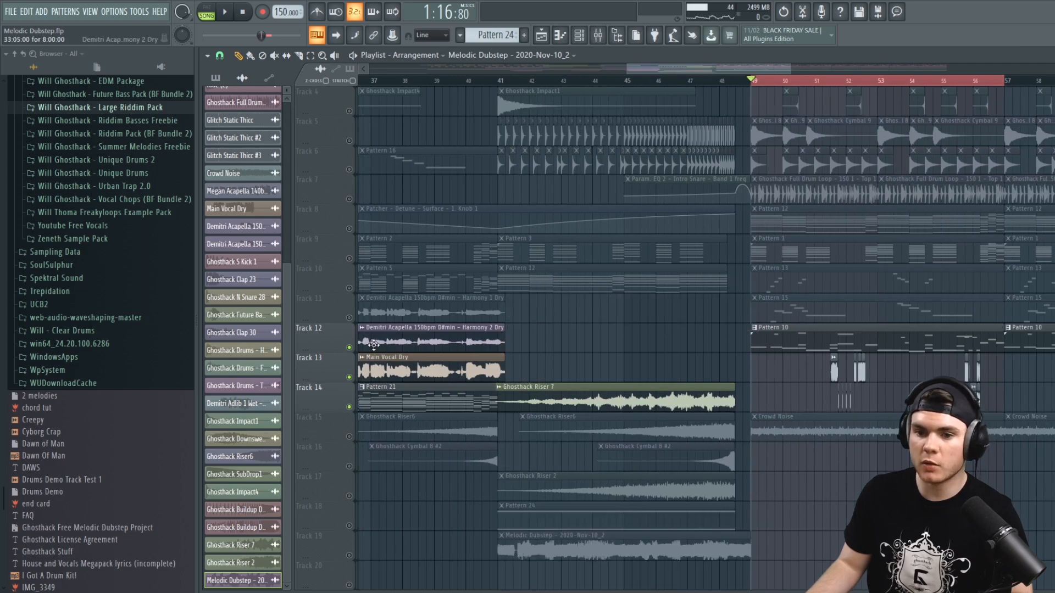
Make all tracks audible again and shape Insert 10's Fruity parametric EQ 2 with low and high cuts and two mid dips
right_click(356, 348)
right_click(356, 348)
scroll(681, 296, down, 3)
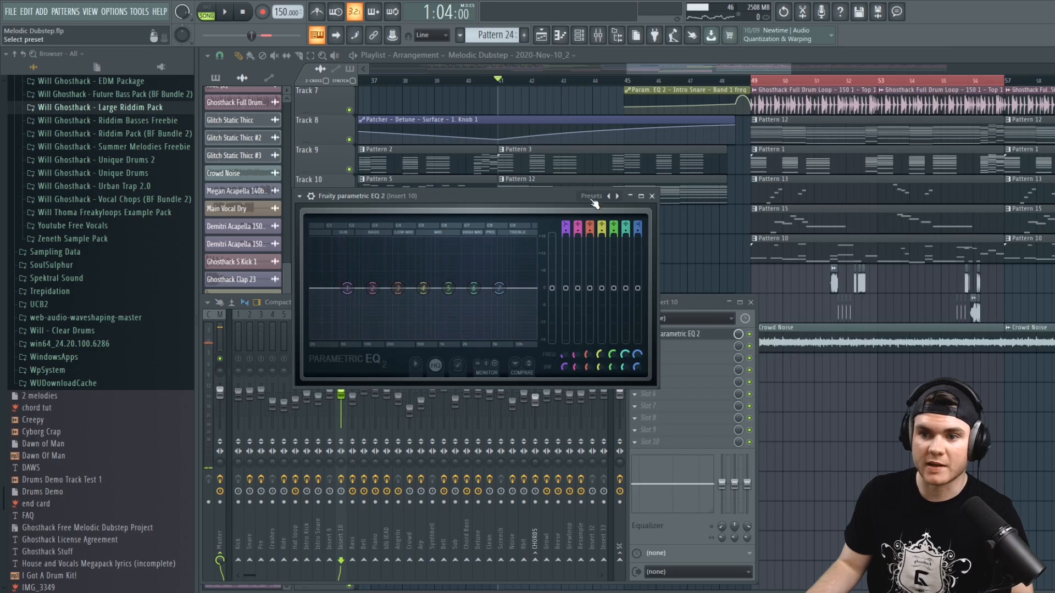
click(592, 196)
click(332, 290)
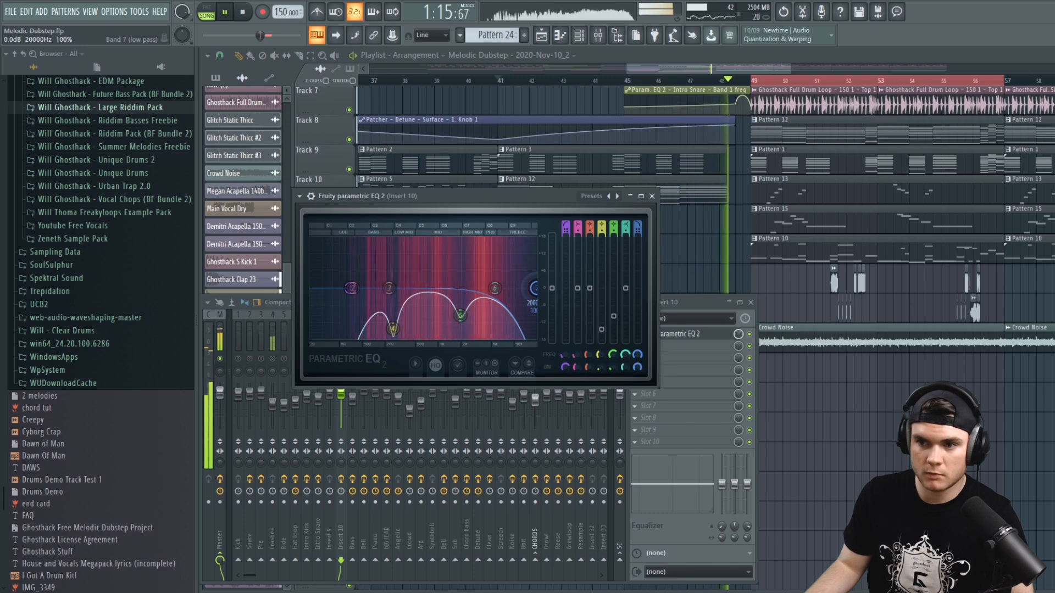
Lower the EQ's band 7 low-pass to 2268 Hz and create an automation clip for its frequency
key(space)
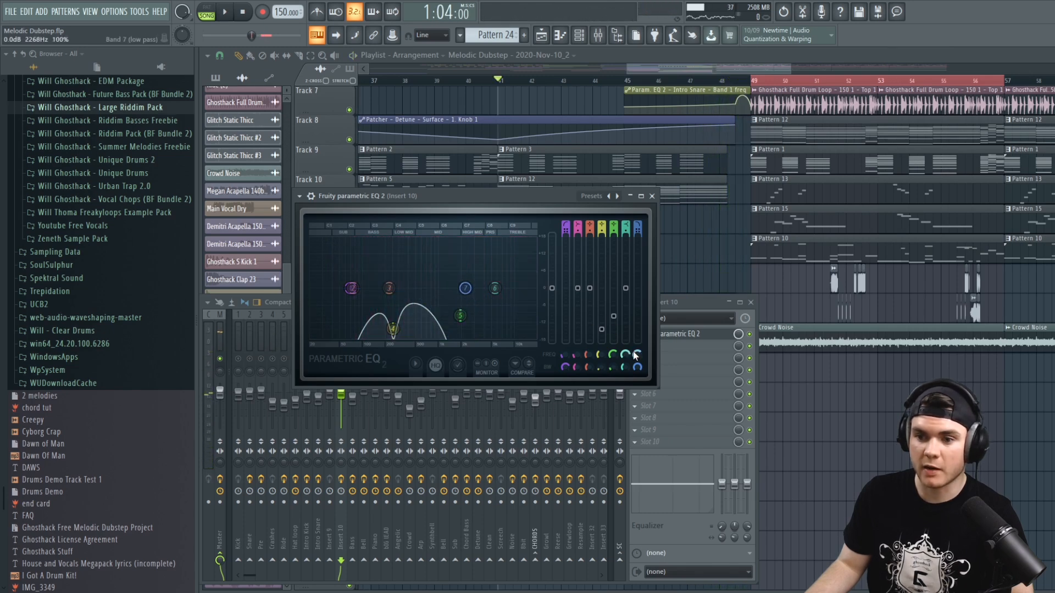
right_click(635, 355)
click(675, 426)
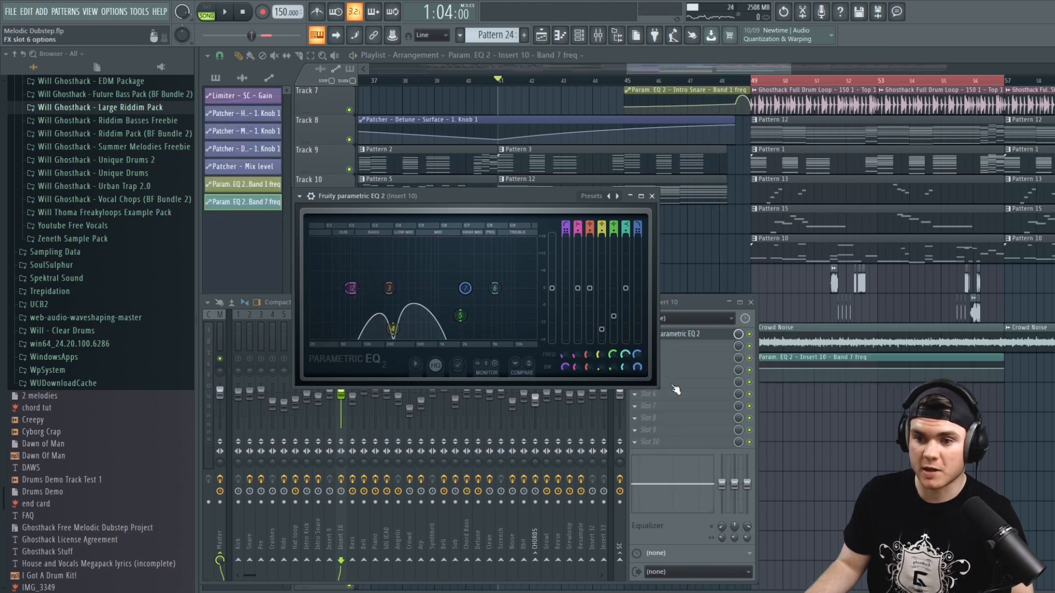
click(686, 302)
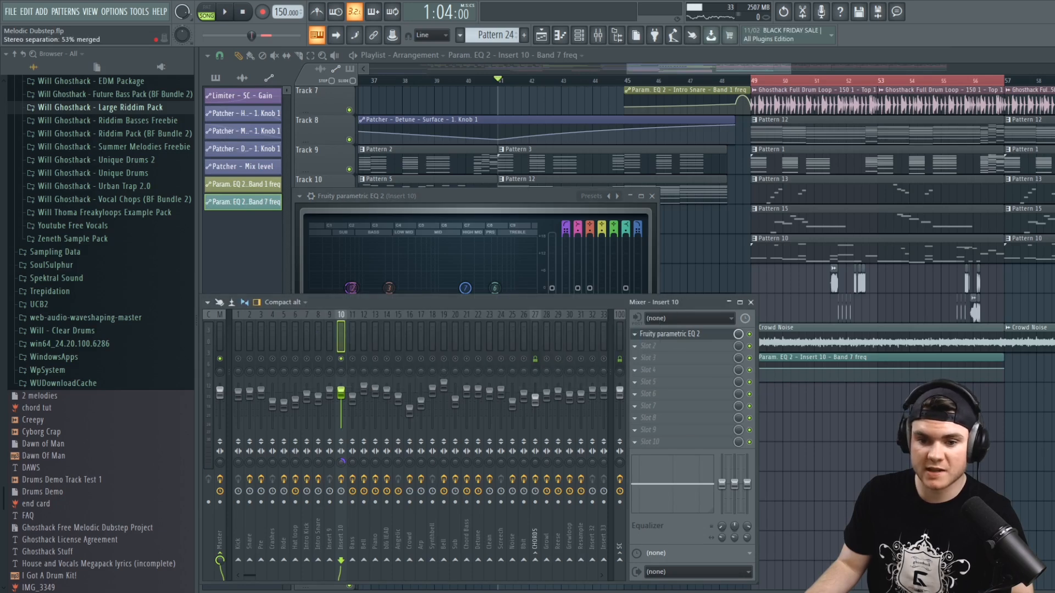
Shape the Insert 10 Band 7 frequency automation on Track 20 as a rise from bar 41 to bar 49 without its middle point
click(663, 63)
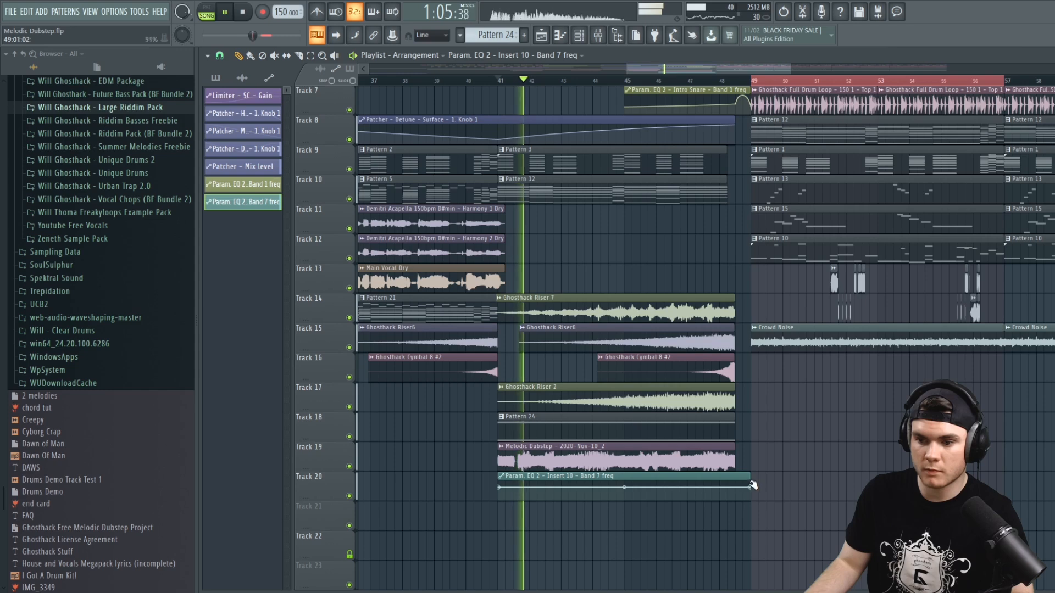
drag(753, 486, 753, 481)
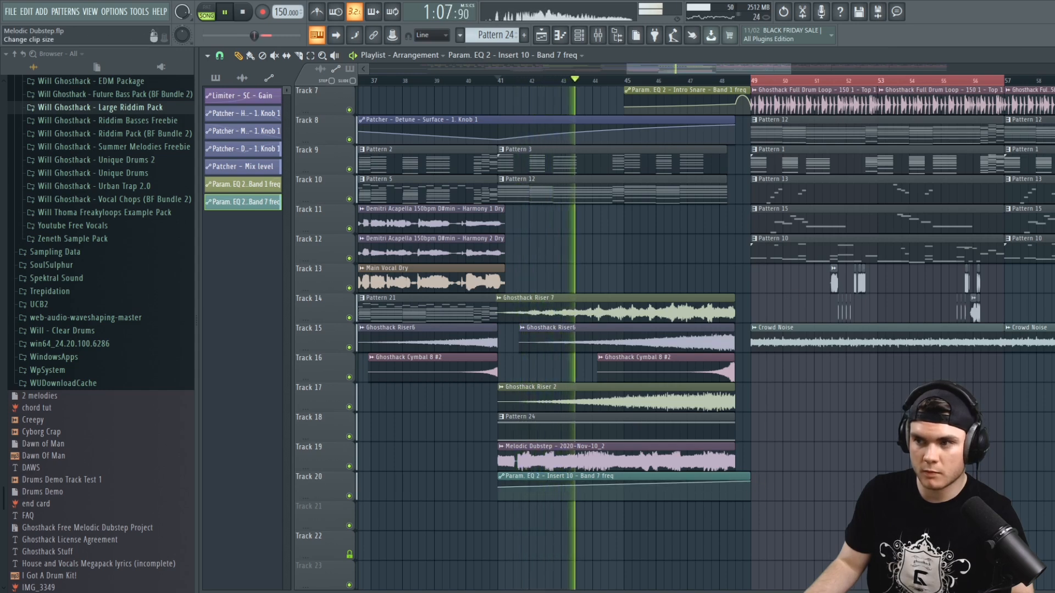
scroll(901, 163, up, 5)
scroll(857, 231, down, 10)
right_click(735, 236)
right_click(618, 246)
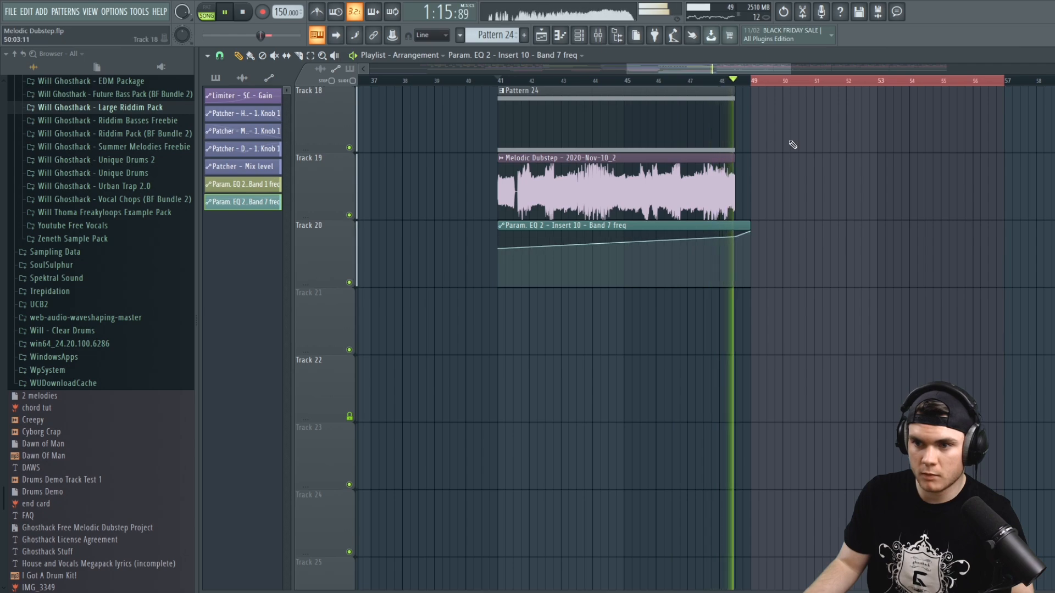
key(space)
Clear the time selection and move the build's risers, recording and automation up to fill Tracks 11 to 17
drag(995, 80, 790, 77)
scroll(653, 427, up, 8)
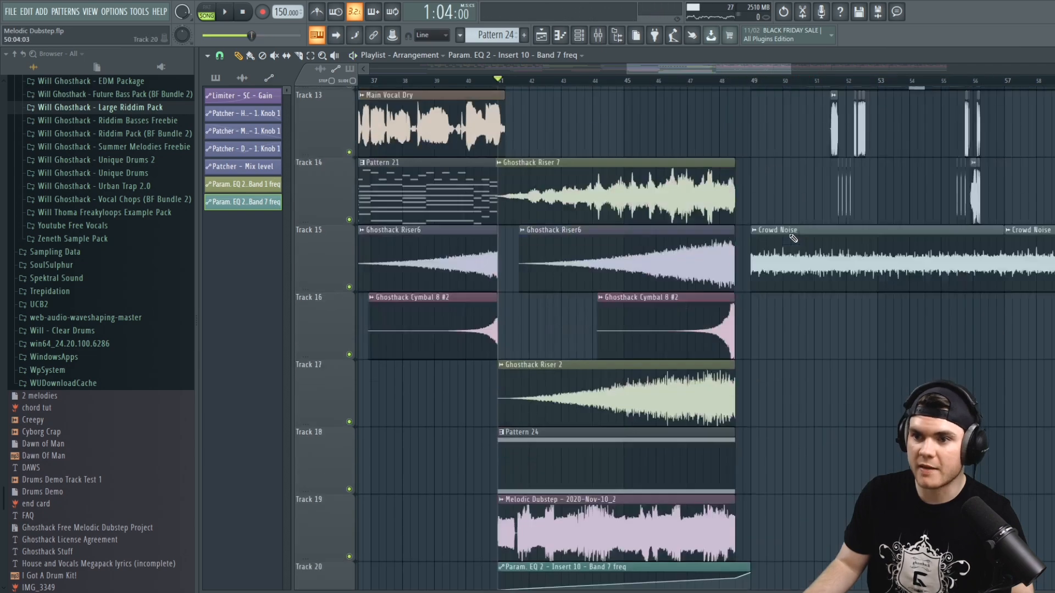
scroll(653, 427, down, 3)
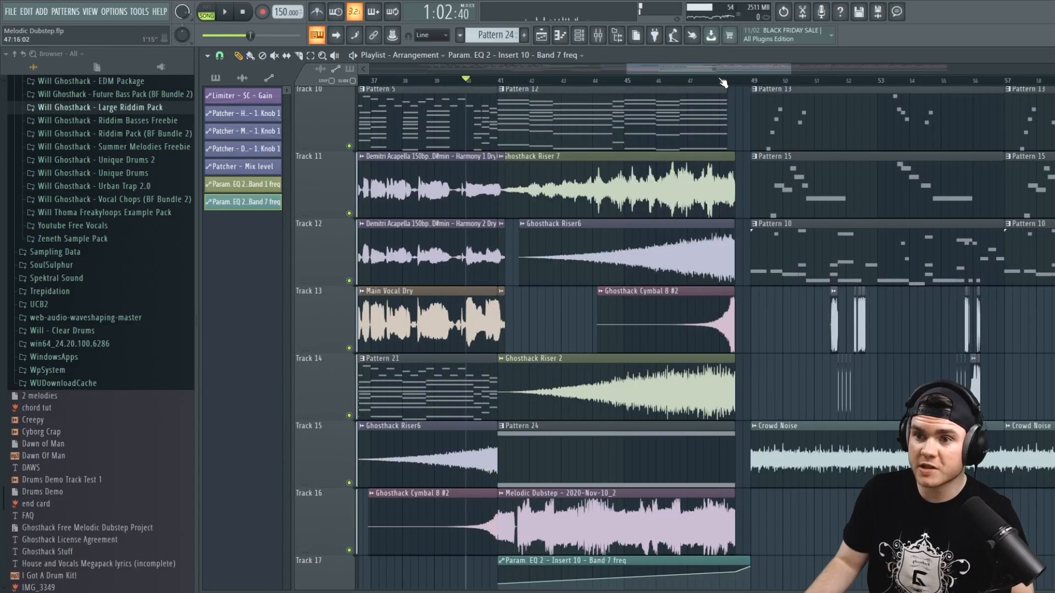
Trim Track 16's recording clip to a length of 7:04:00, ending with Pattern 12, and play the end of the build
click(725, 81)
scroll(725, 83, up, 3)
scroll(729, 88, up, 4)
key(space)
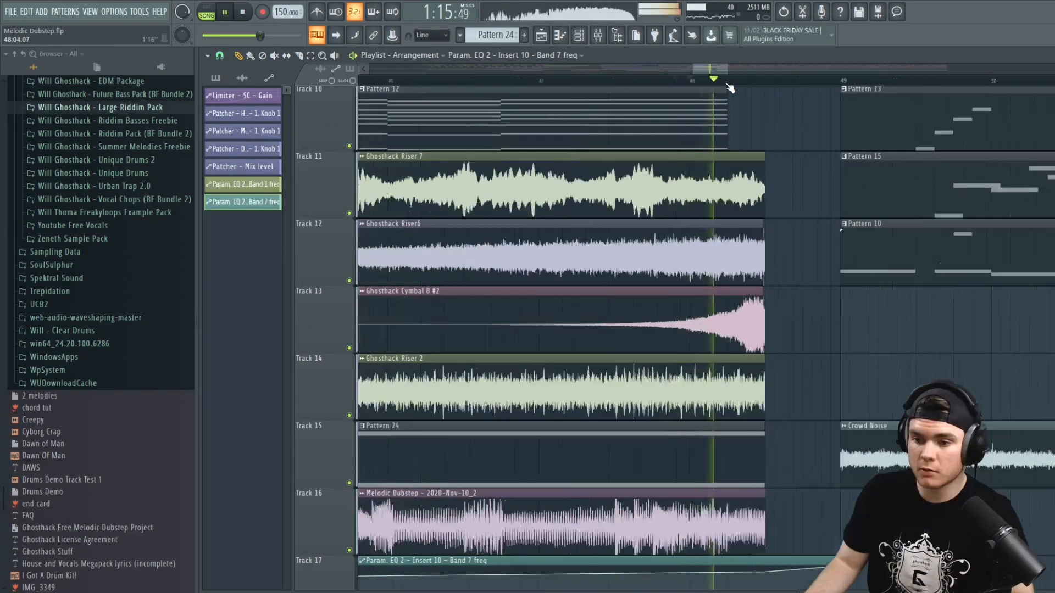
key(space)
key(space)
drag(779, 502, 727, 516)
key(space)
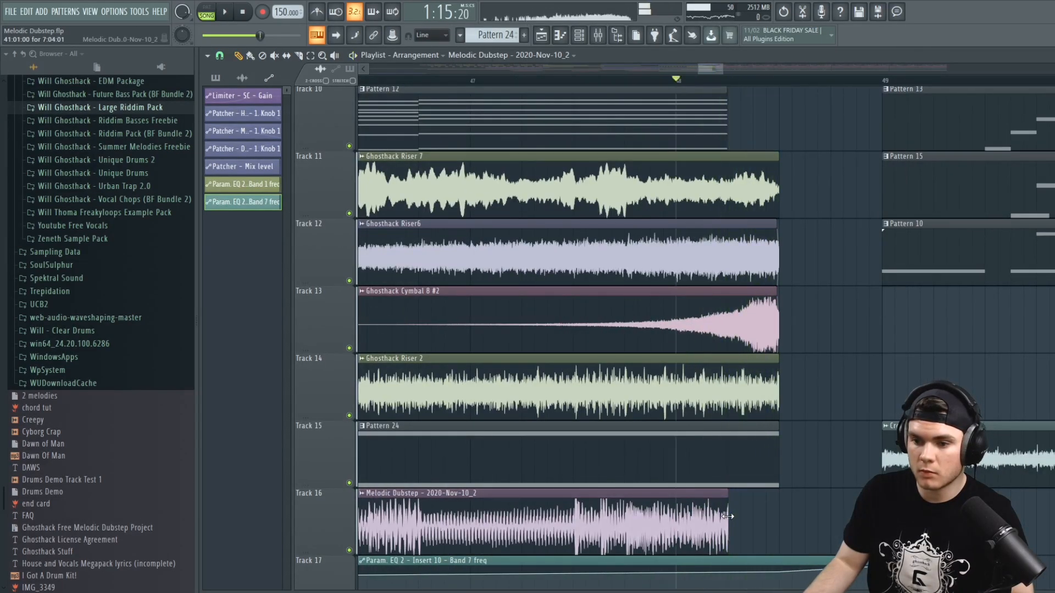
key(space)
key(space)
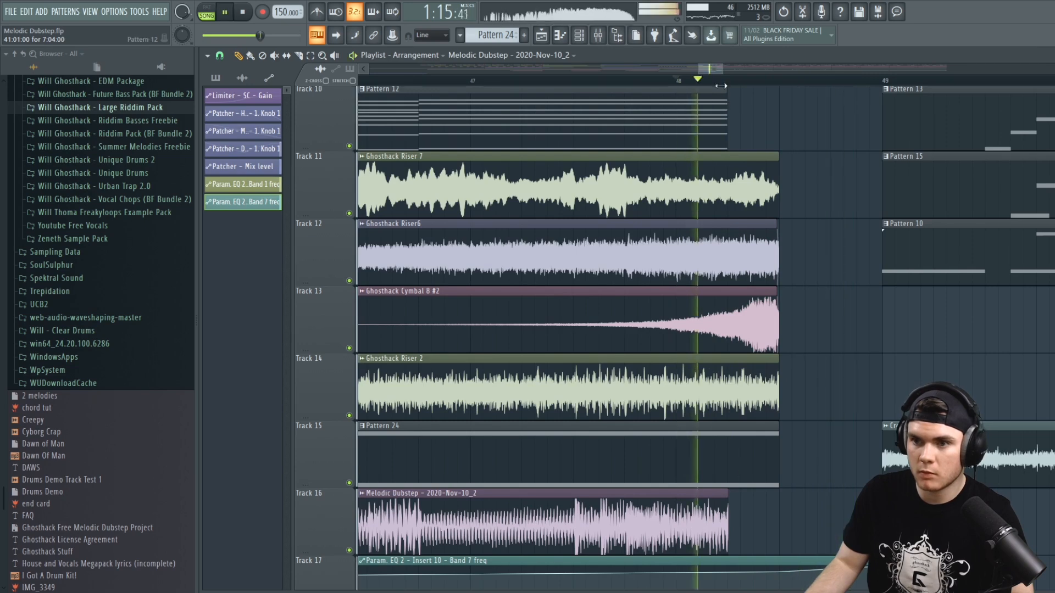
Cut band 3 of Insert 10's Fruity parametric EQ 2 by about 5.6 dB at 533 Hz while the build plays
scroll(742, 440, down, 5)
scroll(751, 424, down, 2)
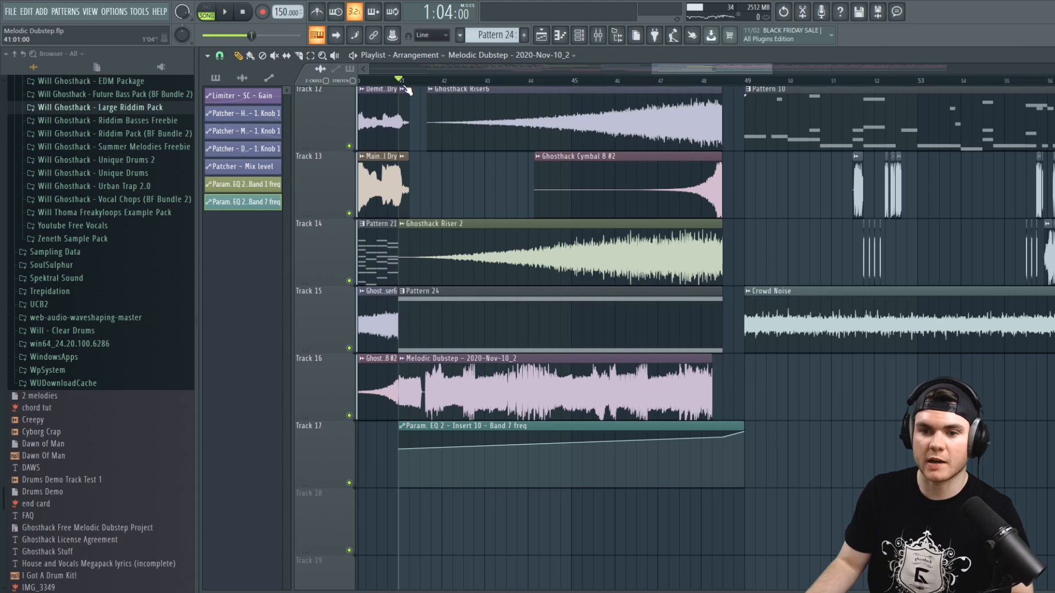
click(602, 37)
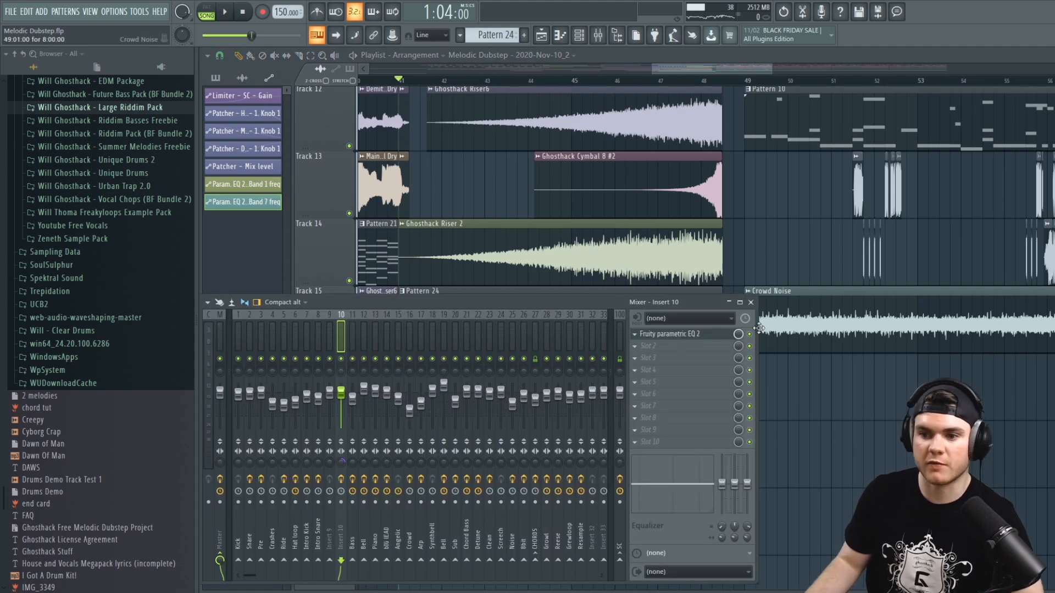
key(space)
key(space)
click(690, 335)
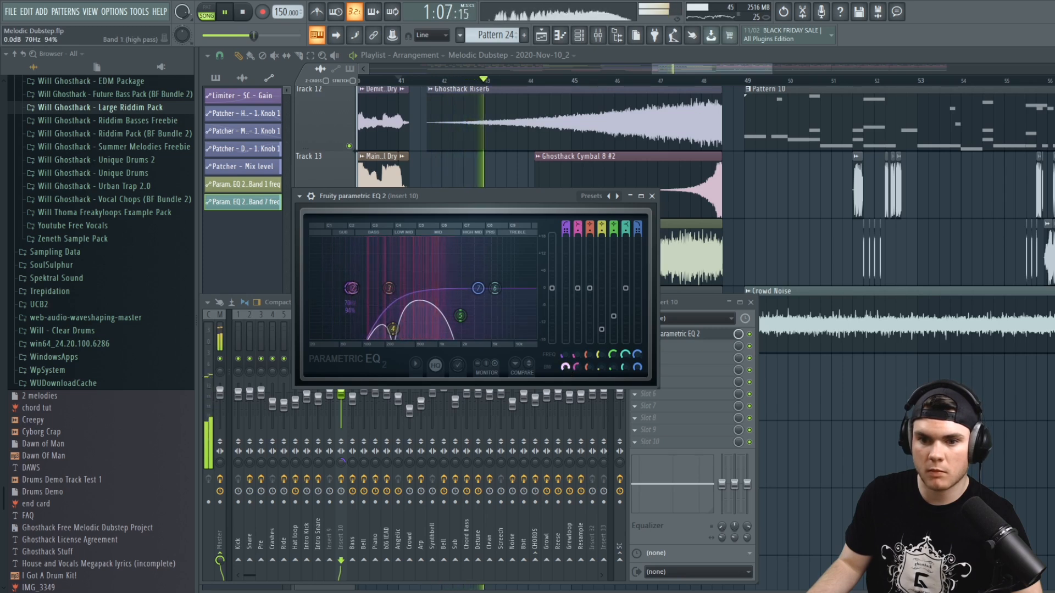
mouse_move(413, 290)
mouse_down()
mouse_move(423, 269)
mouse_move(418, 303)
mouse_up()
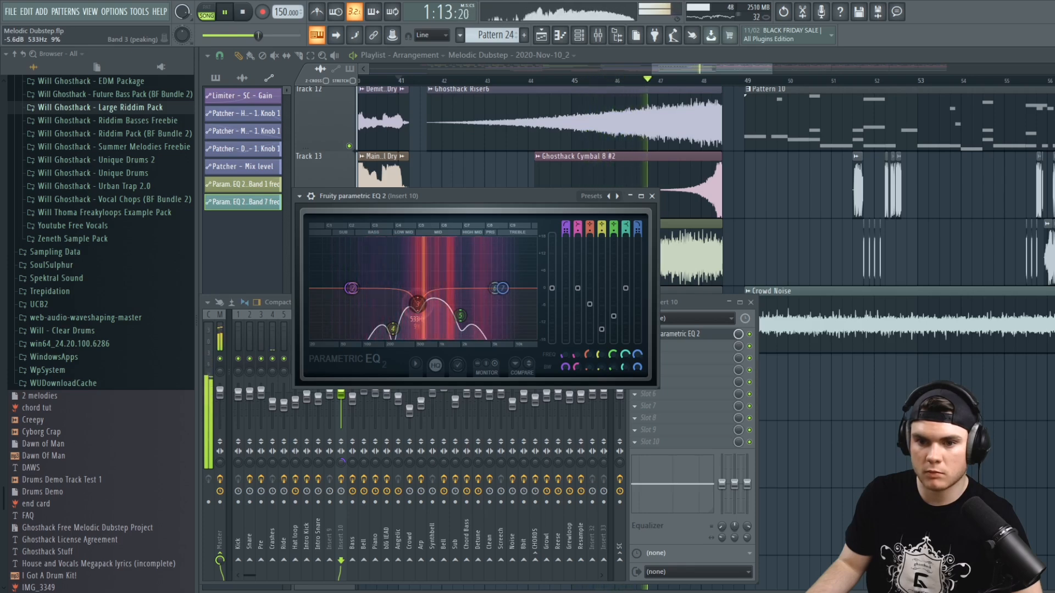
click(653, 196)
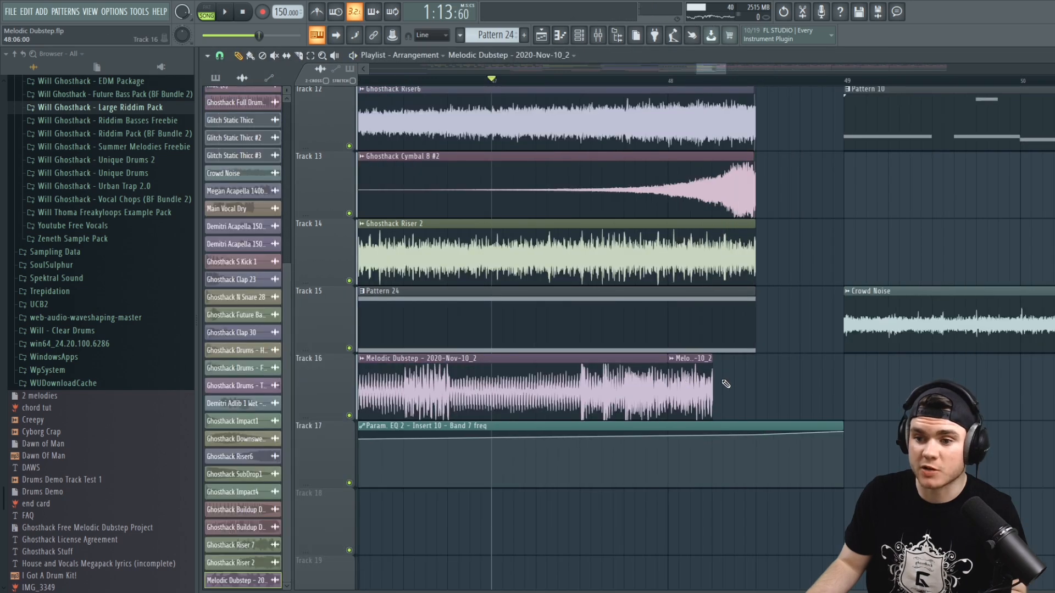
Repeat the recording's short end slice at 48:05:00 on Track 16 as a stutter and play it
click(724, 383)
drag(738, 383, 735, 384)
key(space)
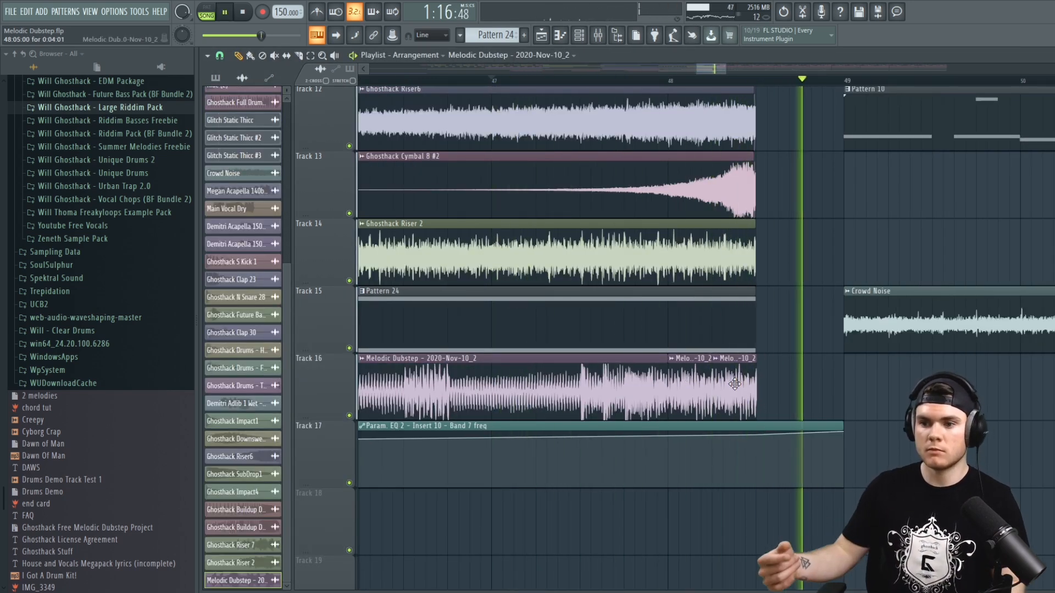
key(space)
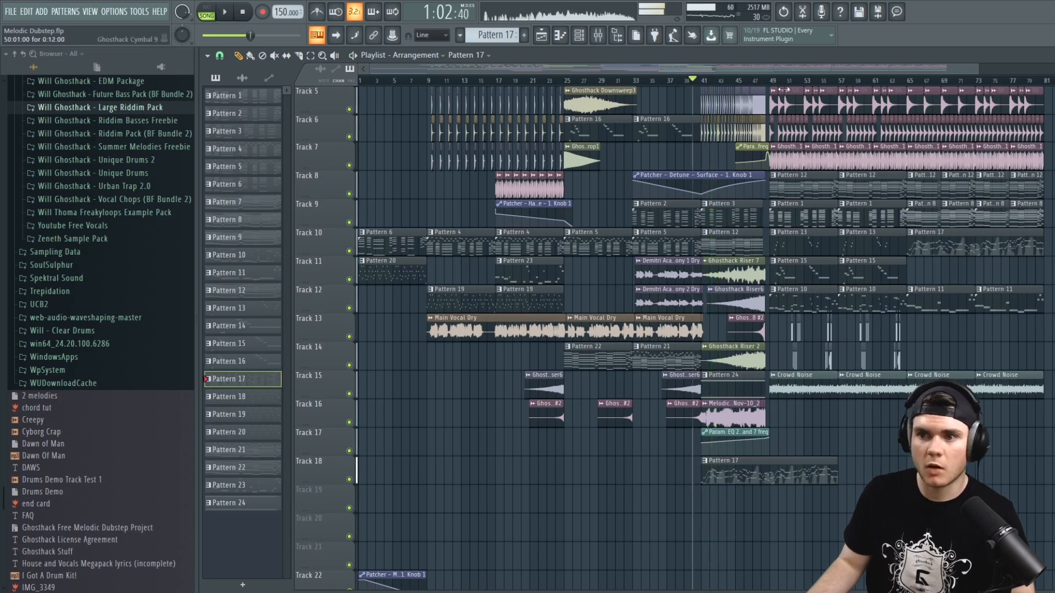
Play into the build and shorten Track 18's Pattern 17 clip to end with the risers before bar 49
key(space)
scroll(795, 87, up, 4)
key(space)
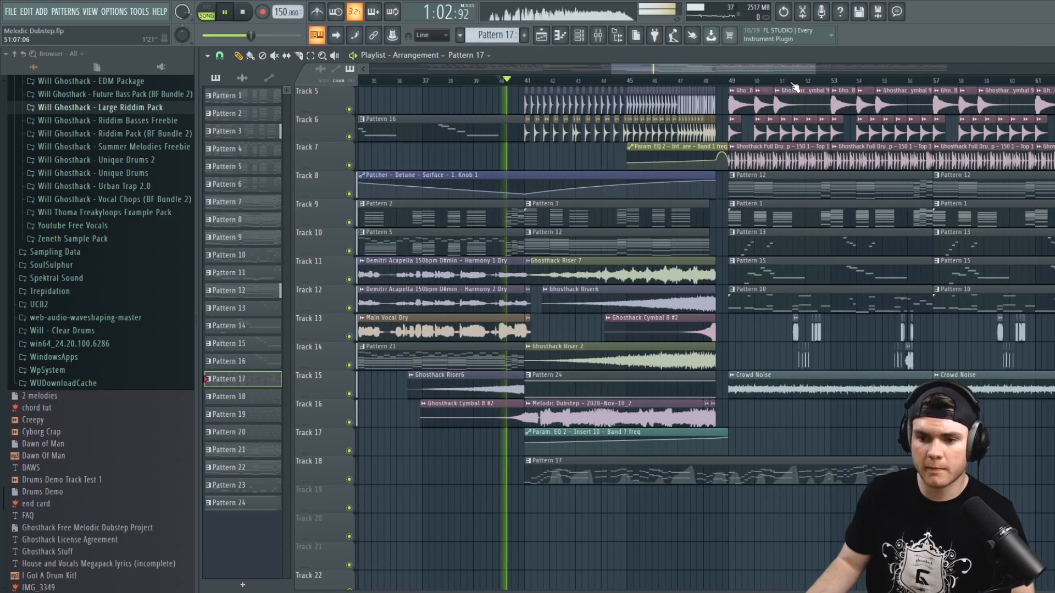
drag(906, 479, 713, 484)
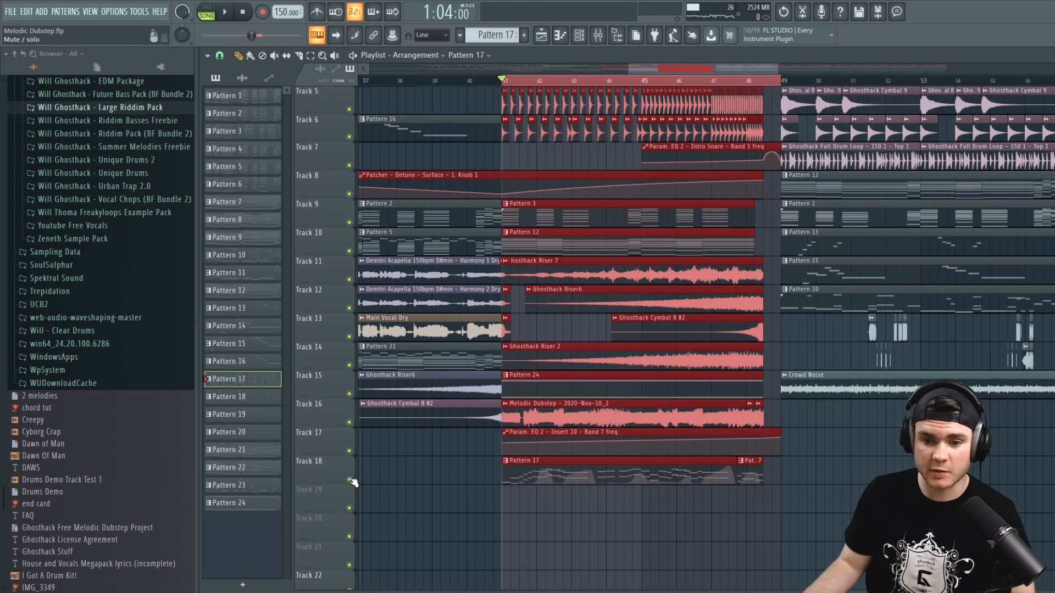
Solo Track 18, add Edison to the Big Lead mixer track and record the build with recording set to On play
right_click(350, 479)
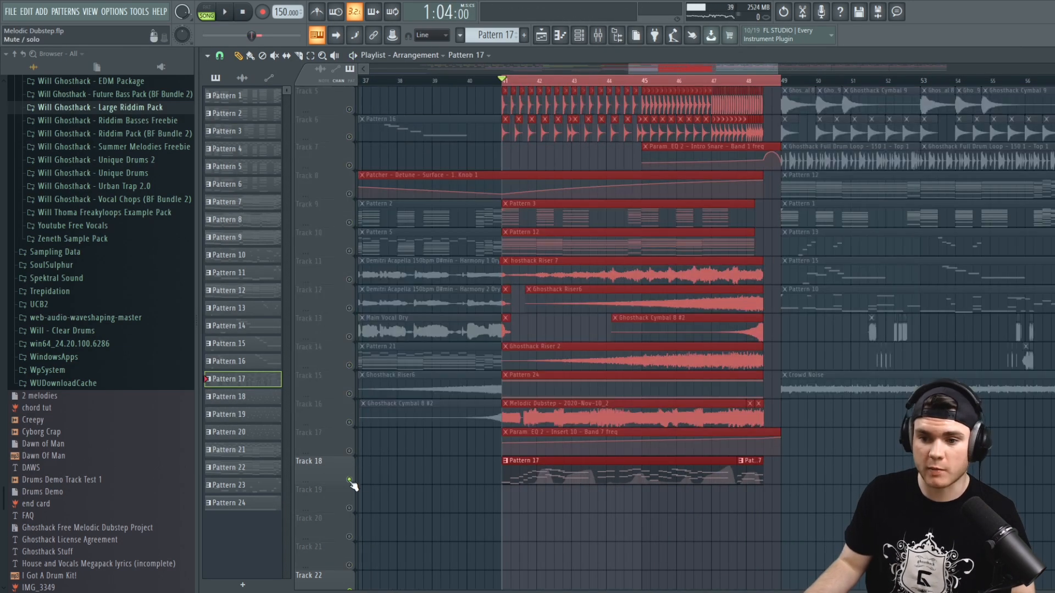
key(space)
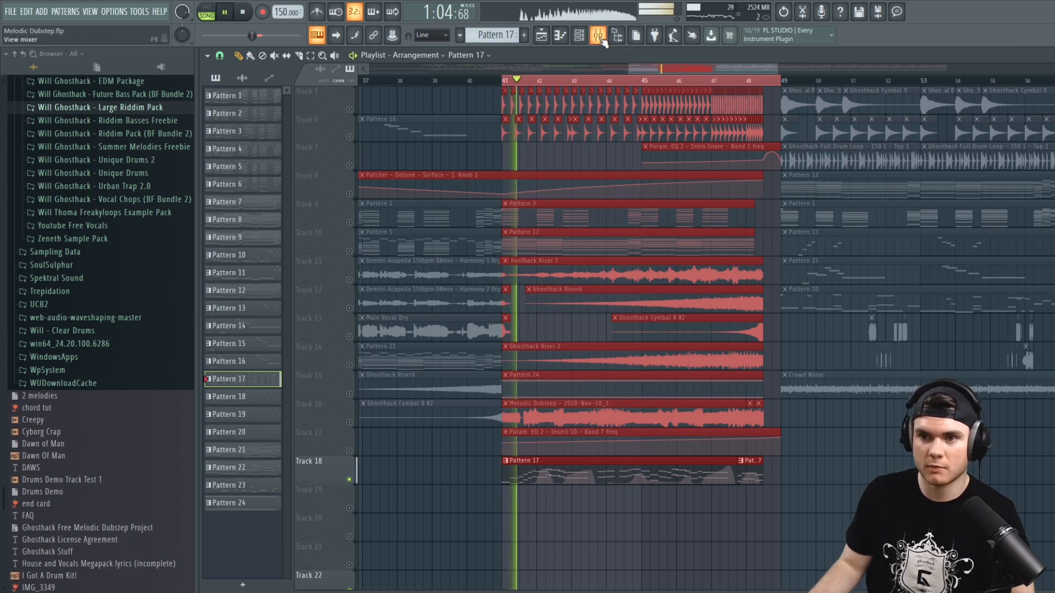
key(F9)
click(385, 339)
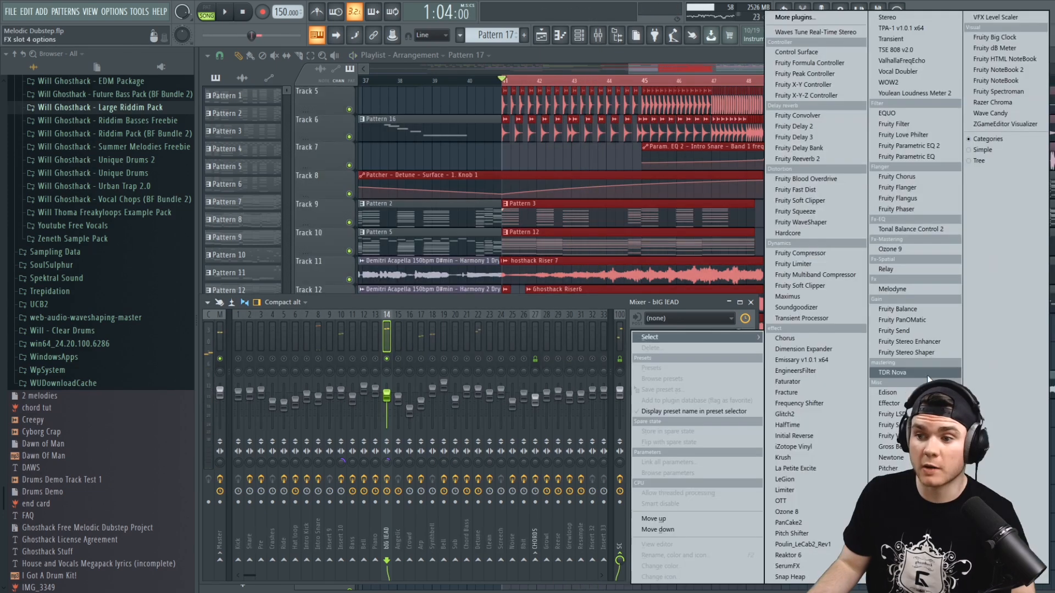
click(891, 374)
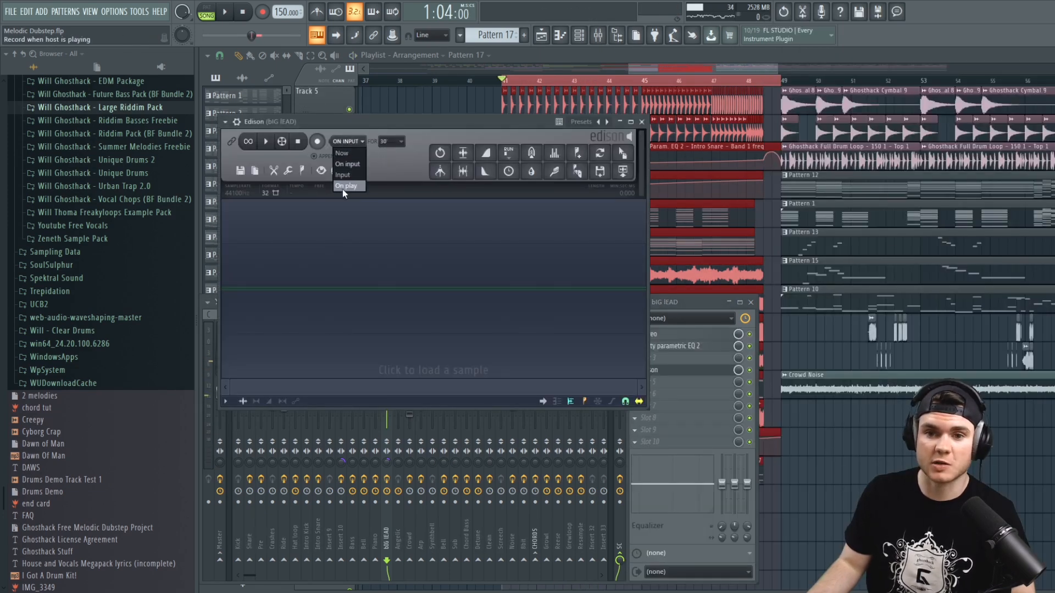
click(226, 13)
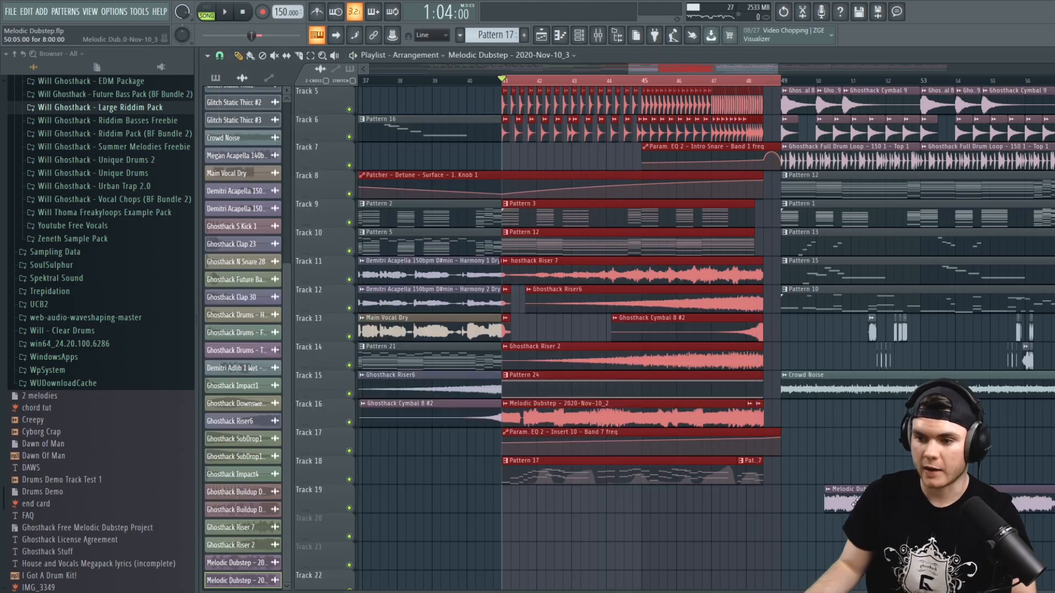
Save the project and replace the Pattern 17 clips on Track 18 with the Big Lead recording from bar 41
key(ctrl+s)
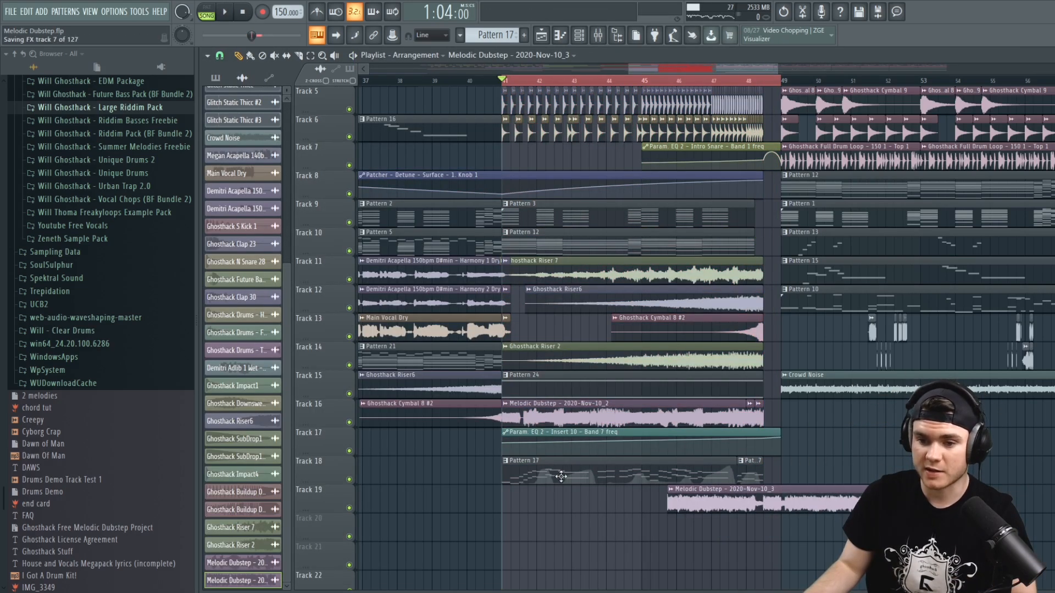
right_click(561, 476)
click(10, 11)
click(22, 67)
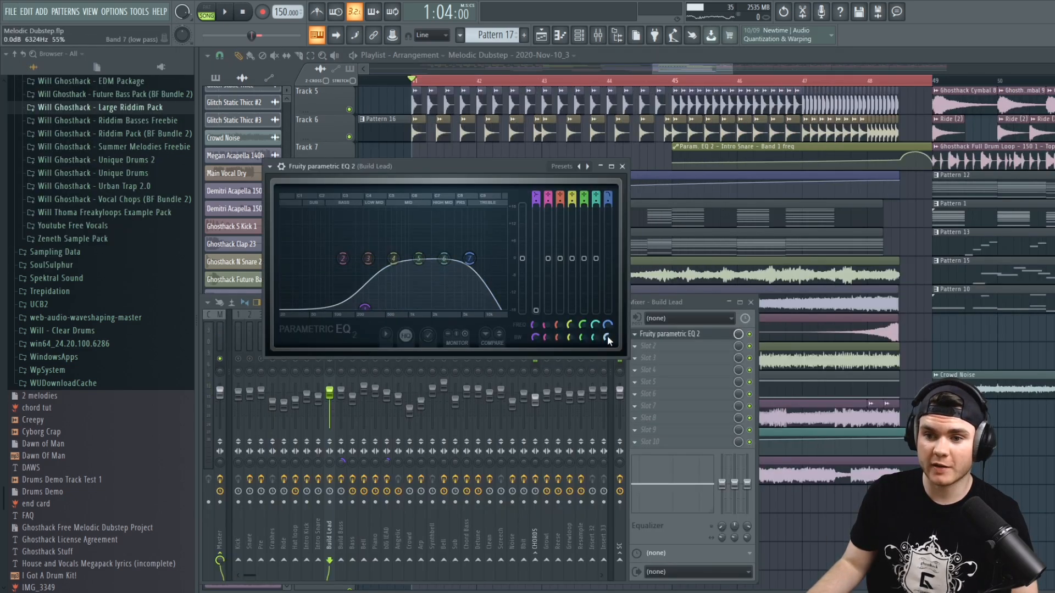
Lower the Build Lead EQ's band 7 low-pass to about 1364 Hz and create an automation clip for its frequency
key(space)
drag(607, 325, 608, 357)
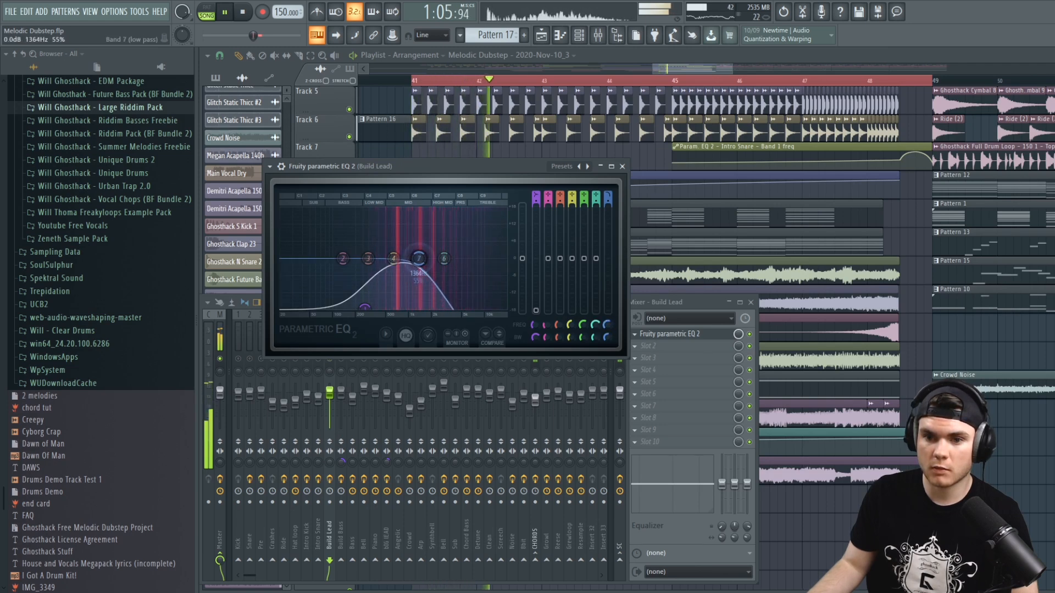
drag(434, 258, 440, 258)
key(space)
drag(608, 328, 608, 342)
right_click(608, 328)
click(650, 403)
Shape the Build Lead Band 7 frequency automation on Track 19 as a rise to bar 49 and play the build
key(space)
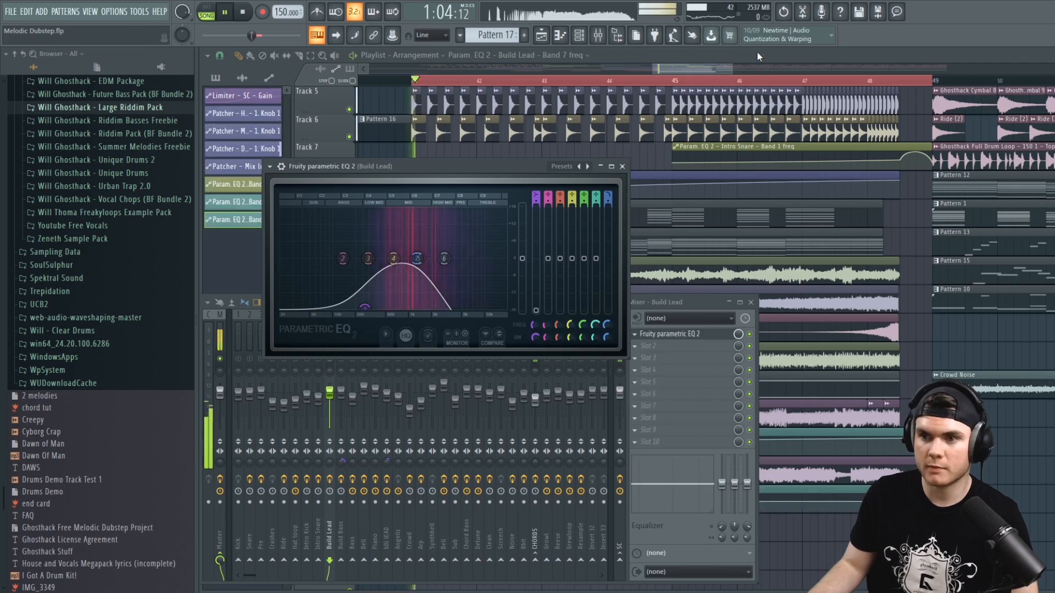
click(756, 50)
drag(933, 501, 932, 495)
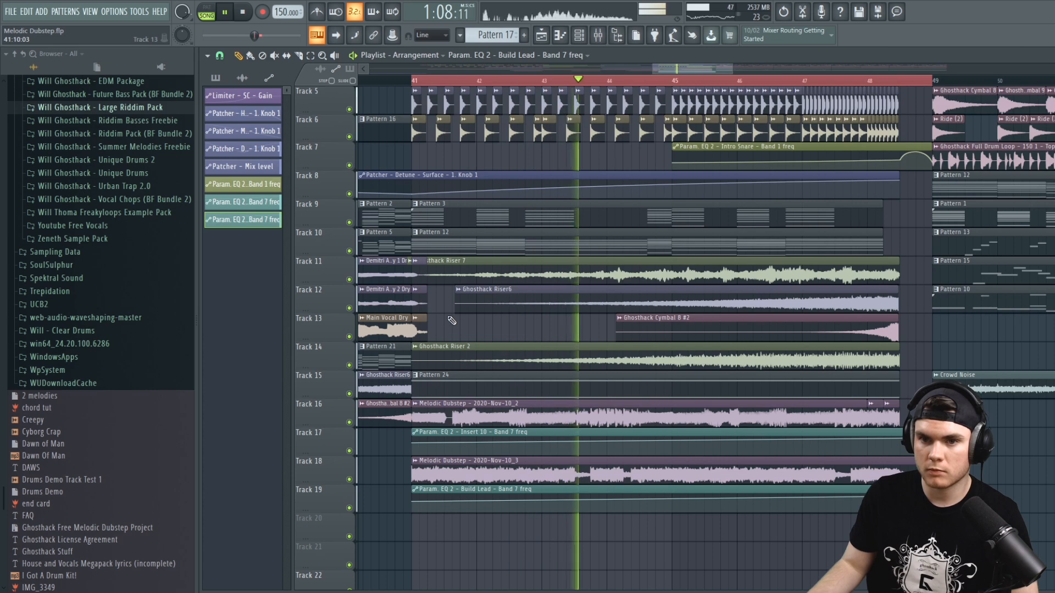
key(F9)
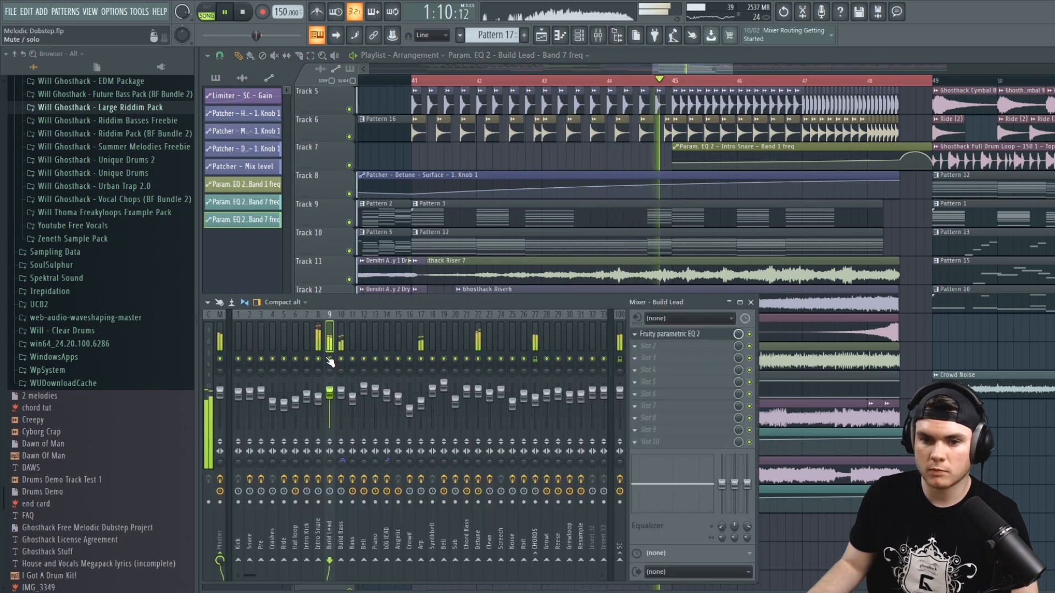
key(F9)
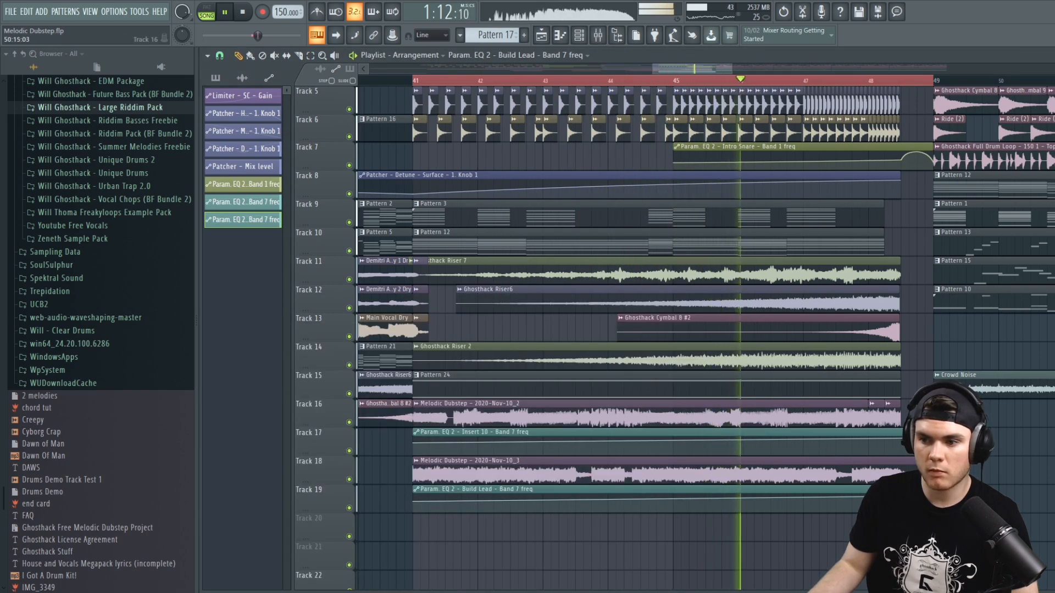
click(714, 464)
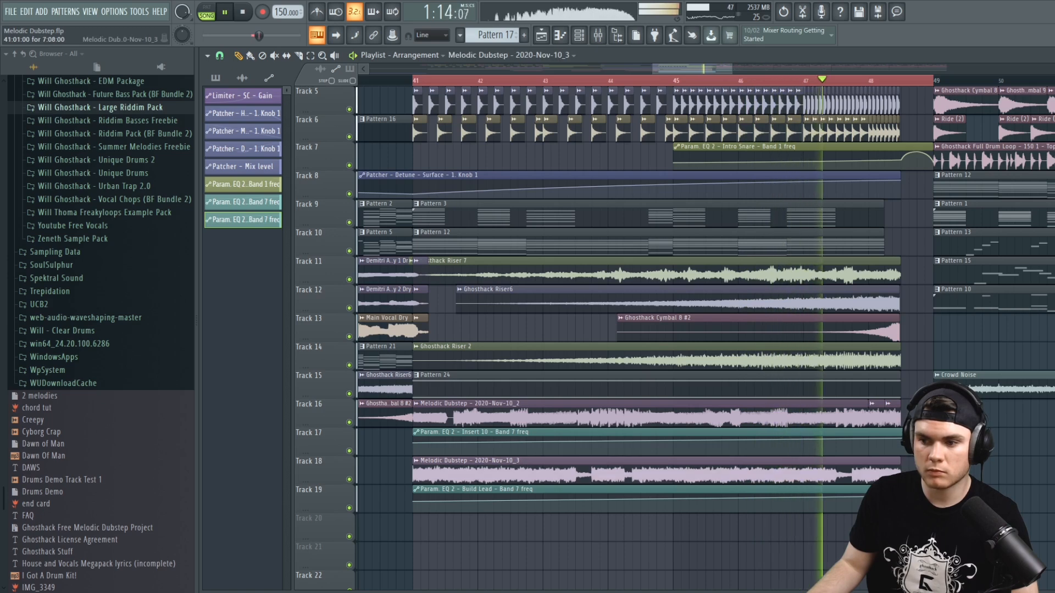
key(space)
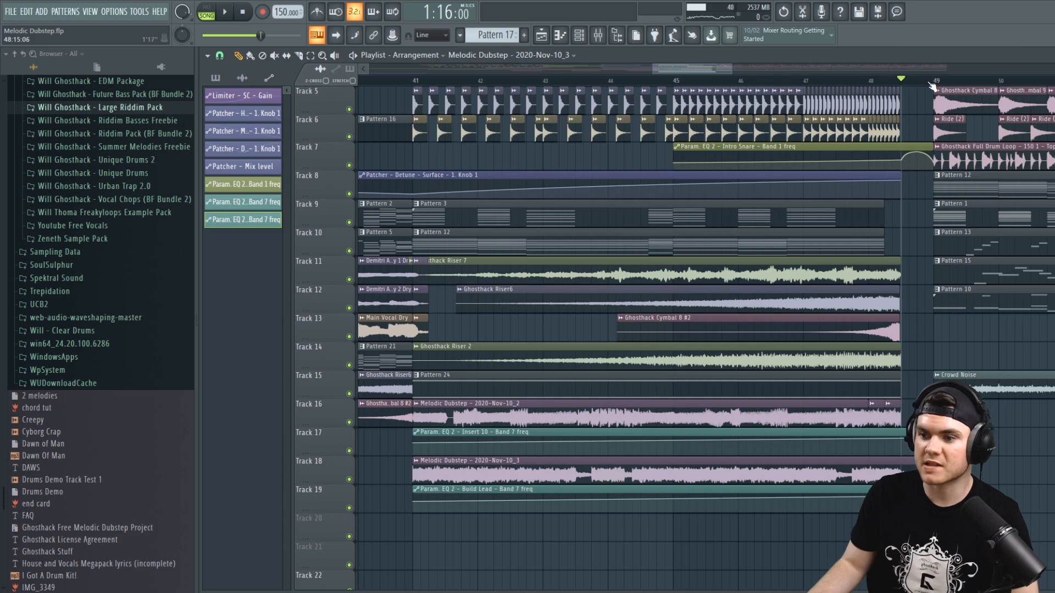
Slice Track 18's recording at 48:09:00 and make the slice before the drop a unique clip
scroll(933, 86, up, 5)
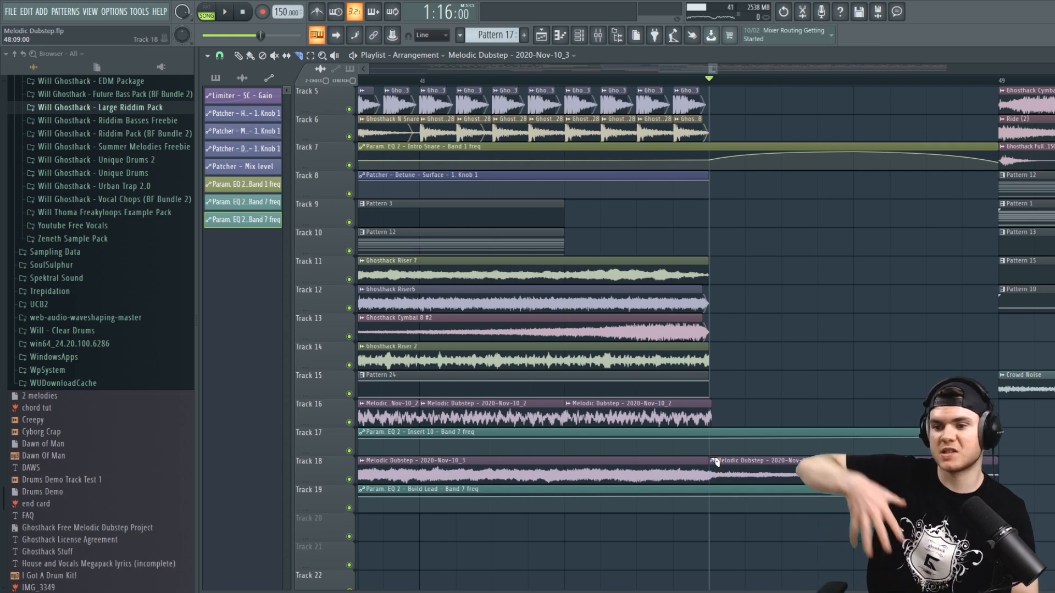
key(space)
key(space)
click(238, 56)
key(space)
key(space)
click(712, 461)
click(743, 528)
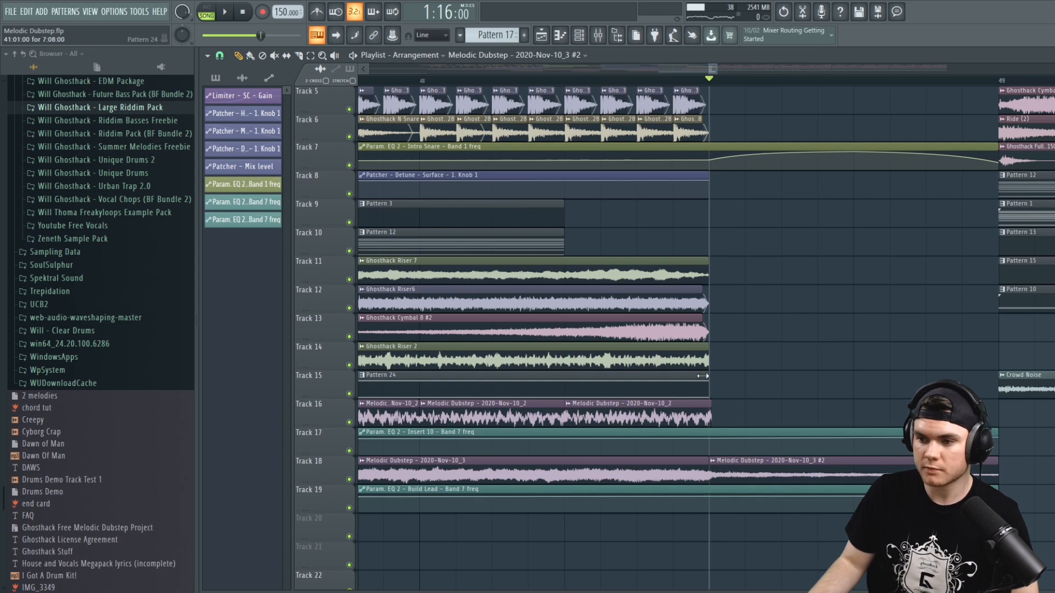
Reverse the unique slice's sample and slip its audio within the clip so it swells into the drop at bar 49
double_click(770, 467)
click(480, 343)
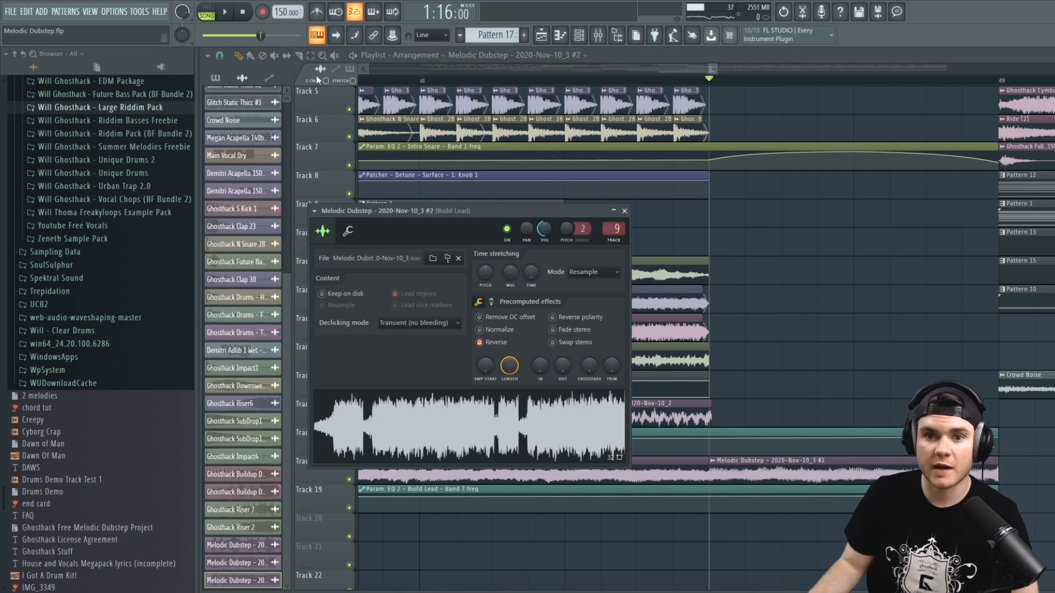
click(286, 56)
drag(772, 469, 817, 464)
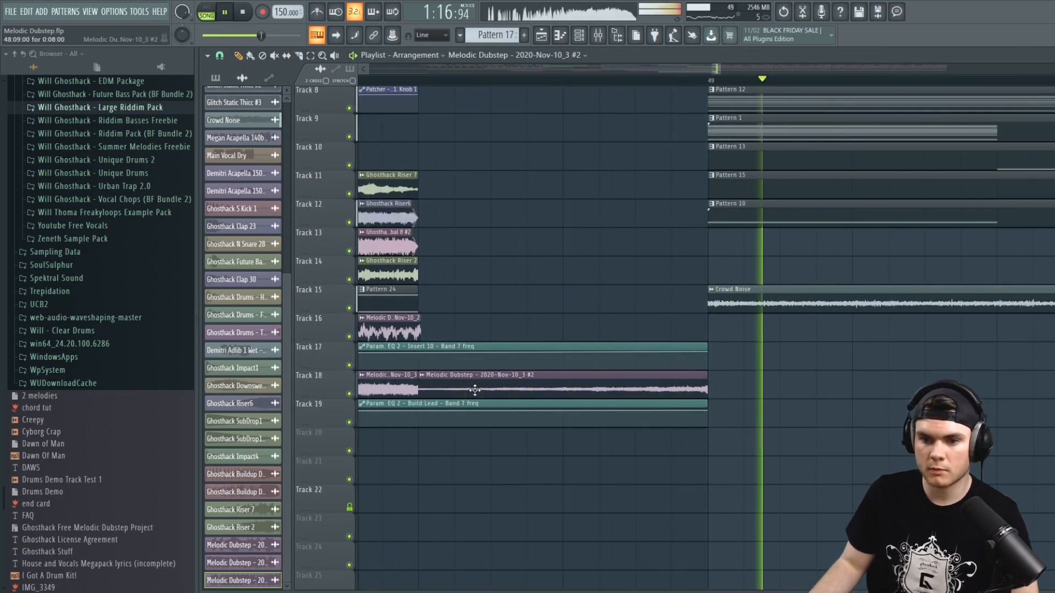
Play back the reversed transition and the build leading into the drop at bar 49
key(space)
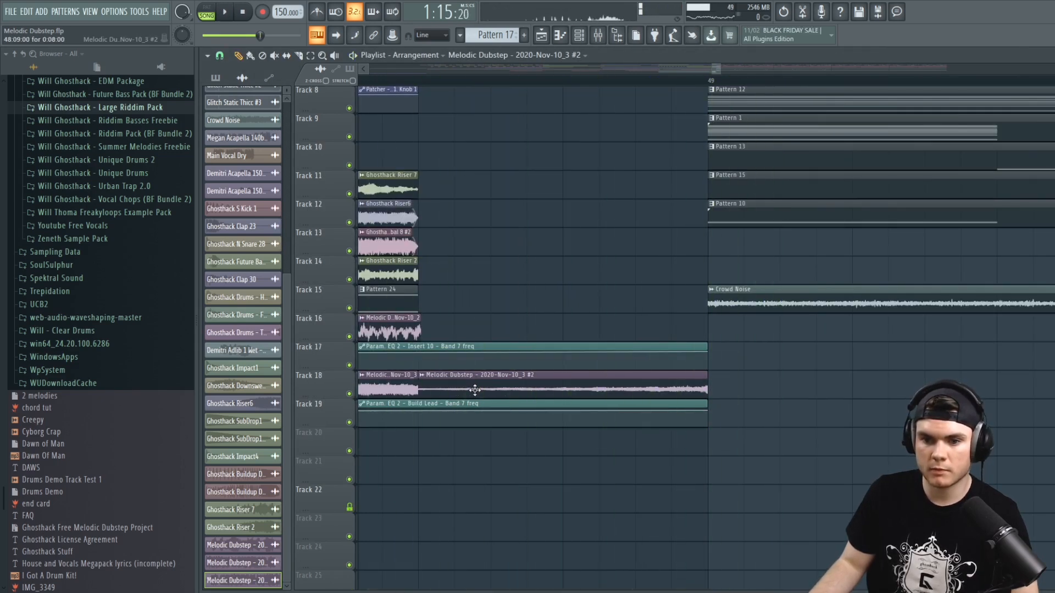
key(space)
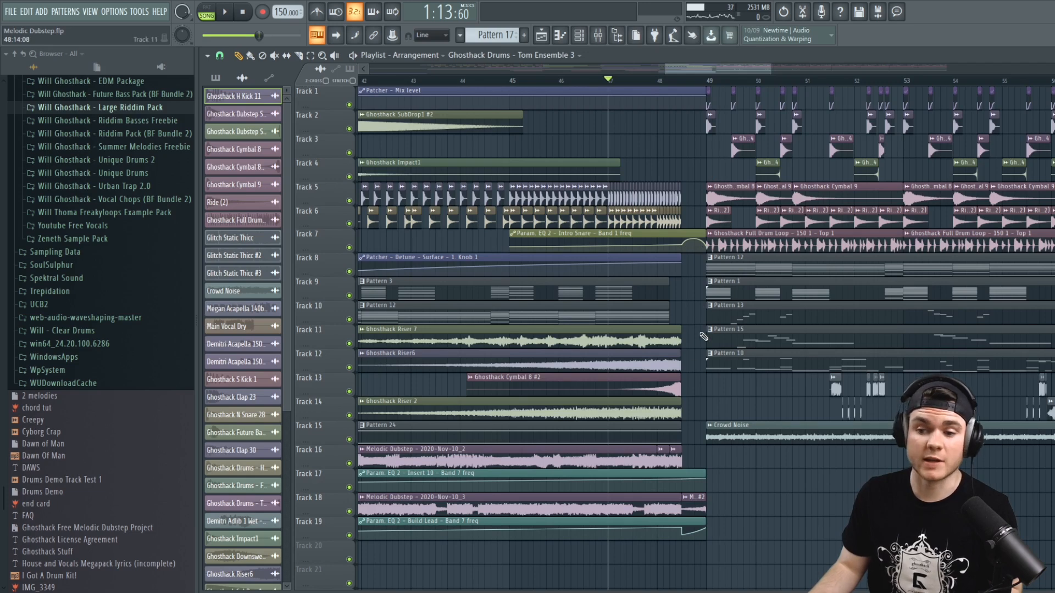
key(space)
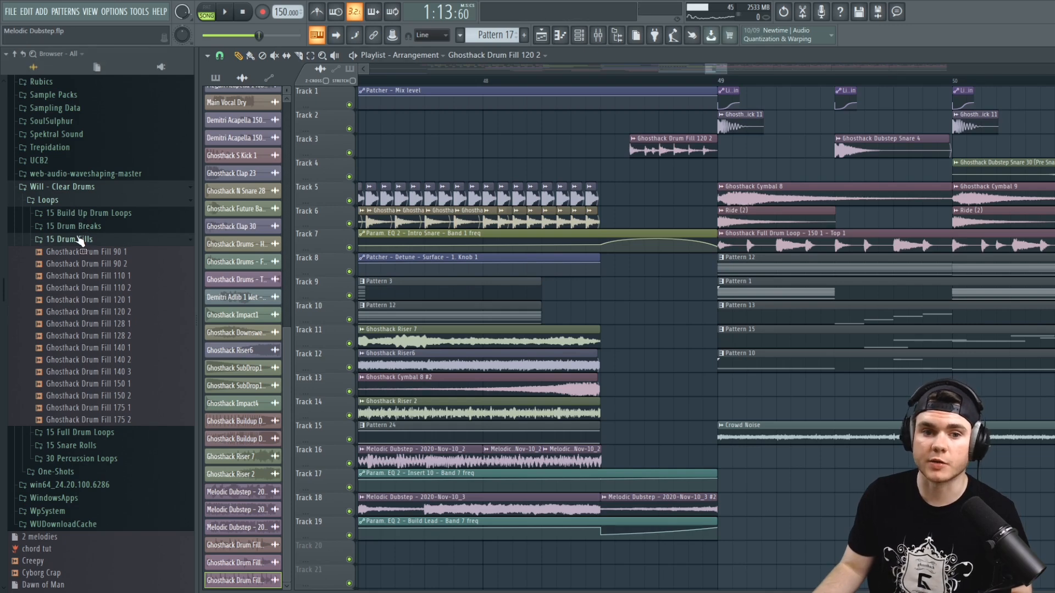
Collapse the drum fill folders in the browser and play from bar 48 to audition Ghosthack Drum Fill 120 2 before the drop
click(80, 240)
click(65, 187)
double_click(677, 138)
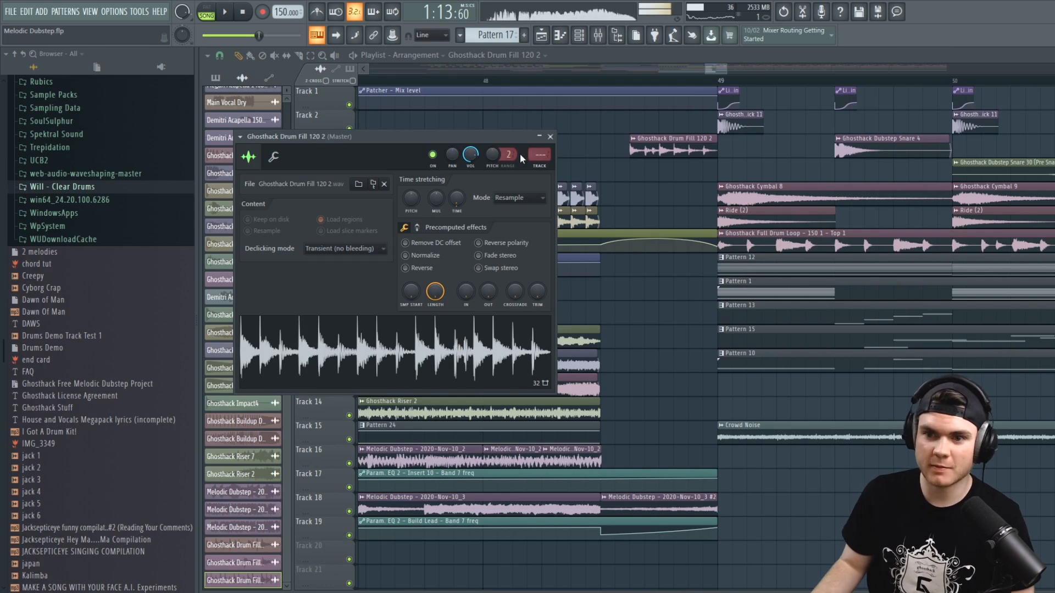
click(550, 136)
key(space)
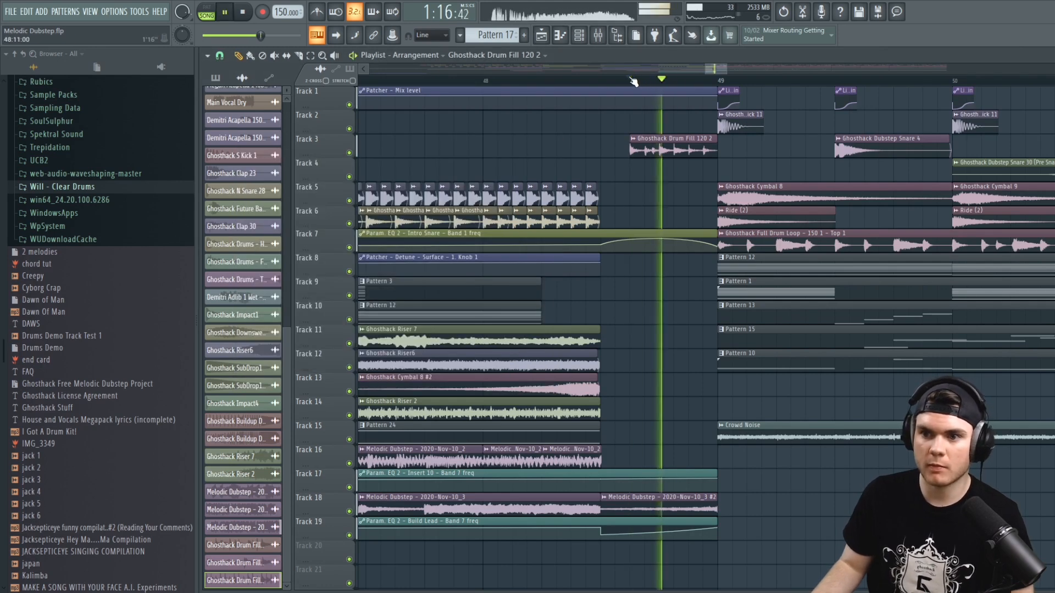
click(486, 81)
click(486, 81)
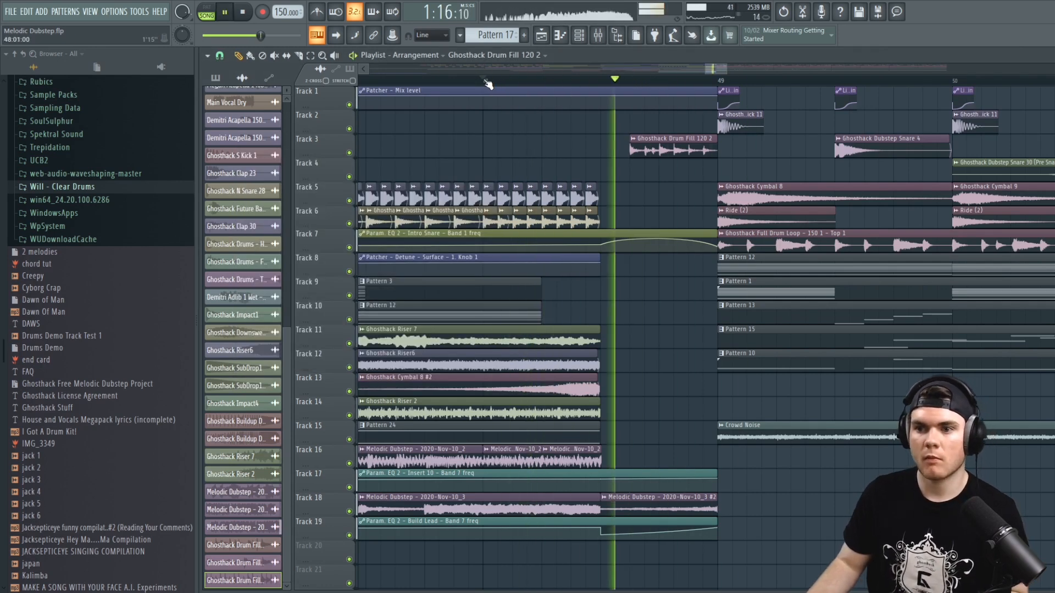
key(space)
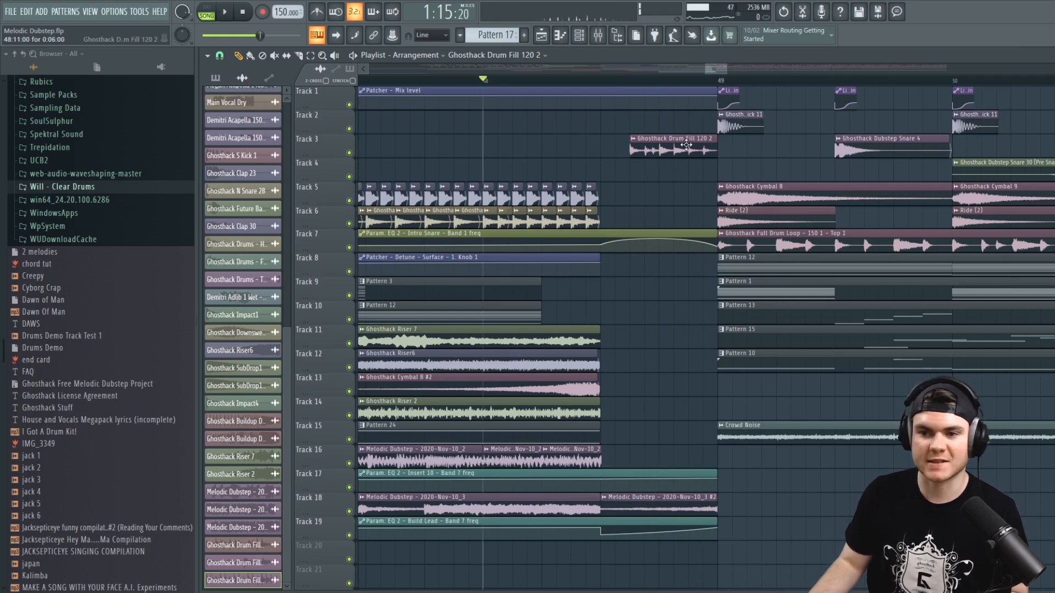
Normalize Ghosthack Drum Fill 120 2, give it a long fade-in and set its channel volume to 90%
double_click(686, 145)
key(space)
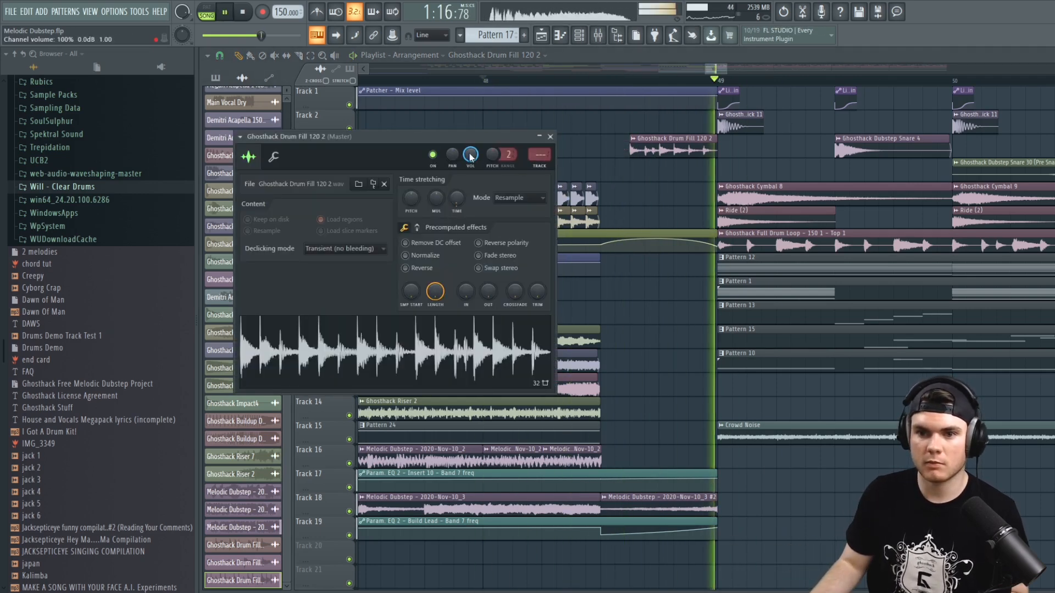
key(space)
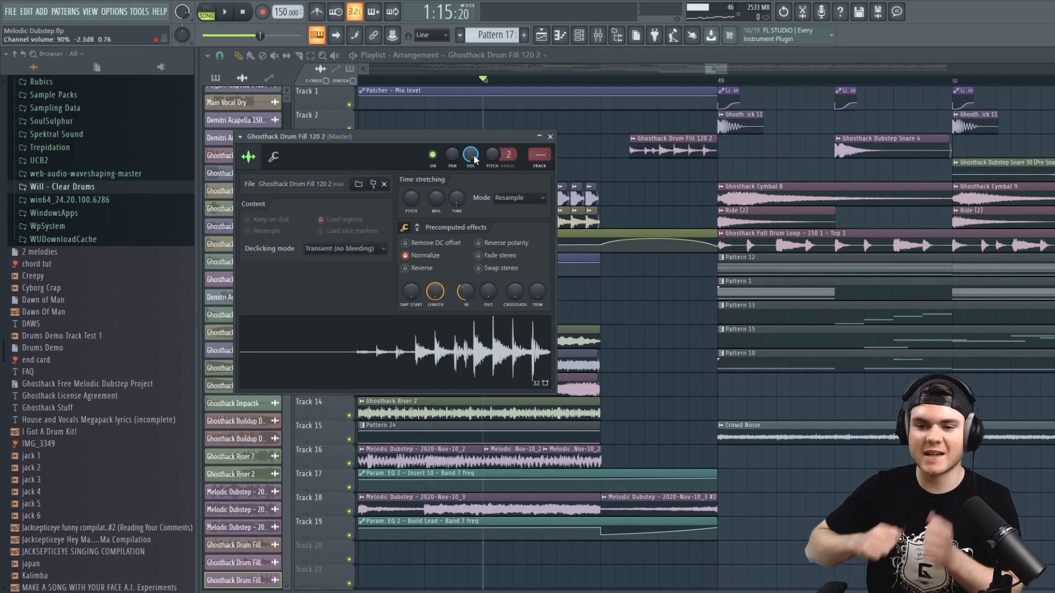
click(550, 137)
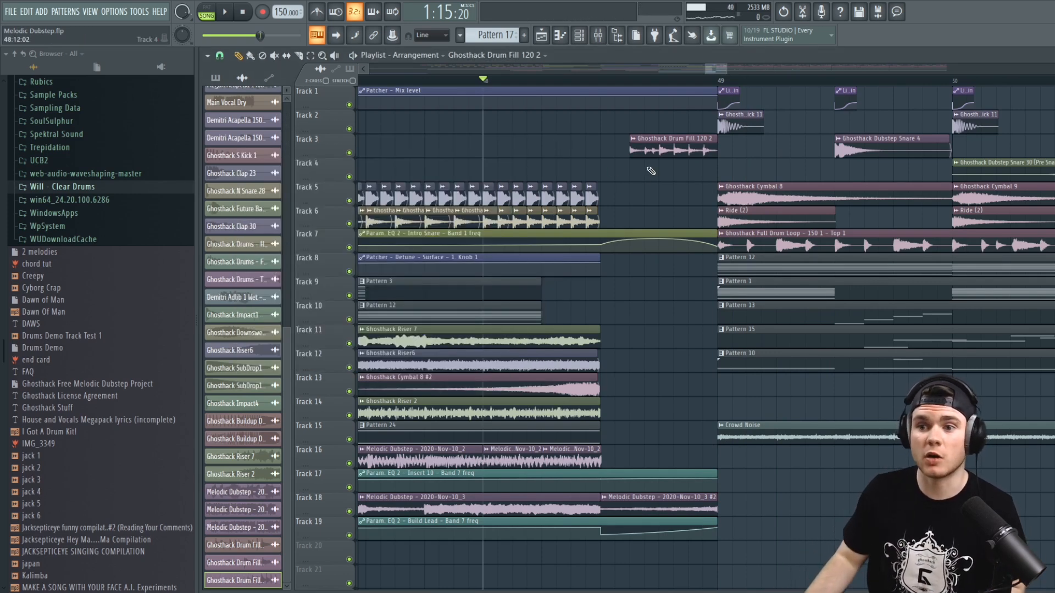
key(space)
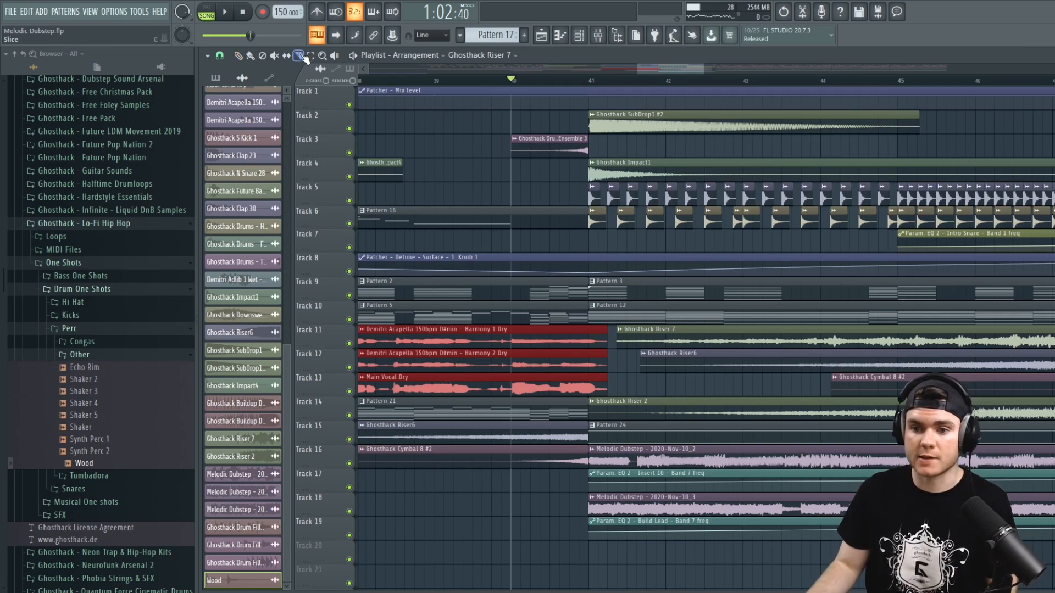
Solo Track 13 and play the end of the main vocal around 40:14 to find its last phrase
right_click(348, 392)
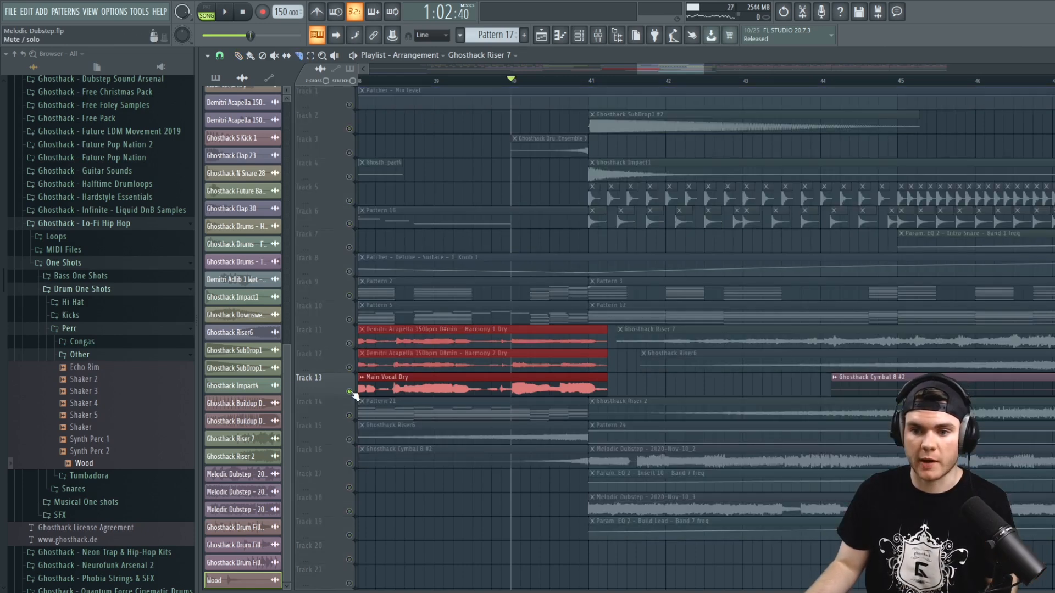
key(space)
key(space)
click(575, 83)
key(space)
key(space)
key(space)
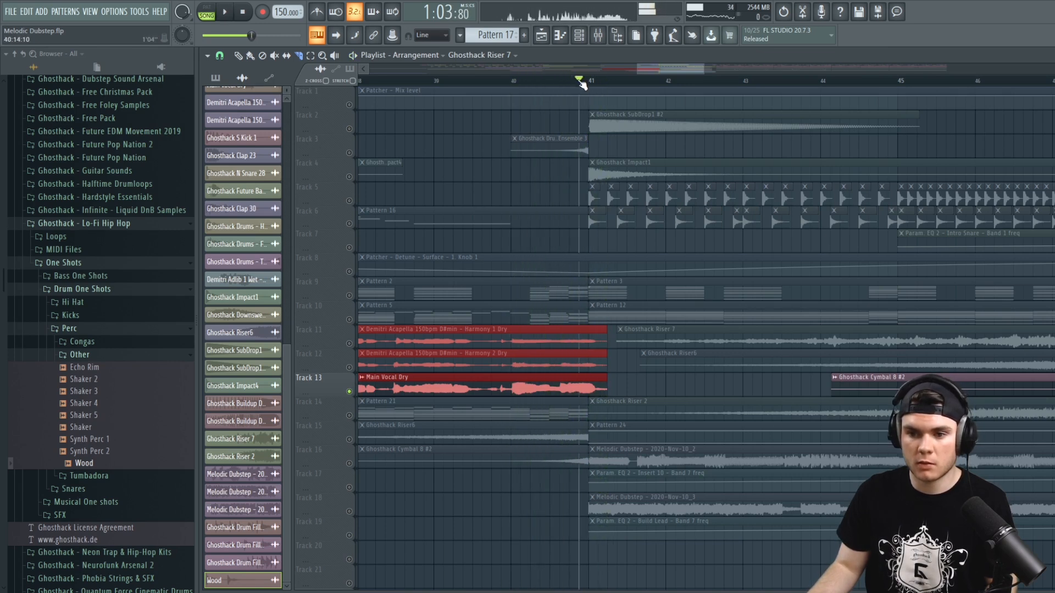
key(space)
Slice the main vocal clip just before bar 41, trim the slice and place a copy of it midway through bar 41
click(580, 379)
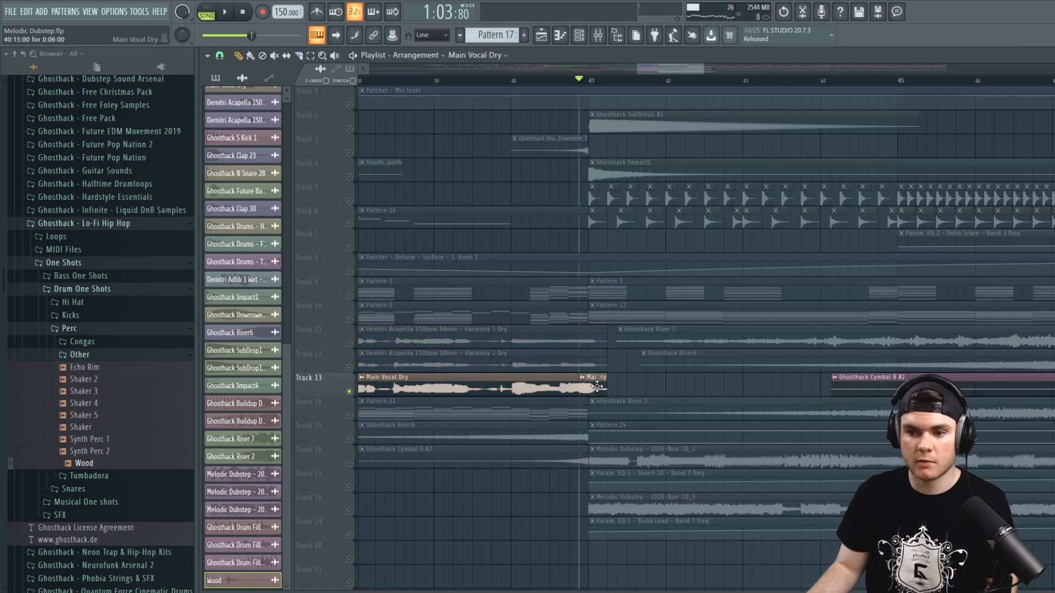
click(598, 387)
click(630, 387)
key(space)
key(space)
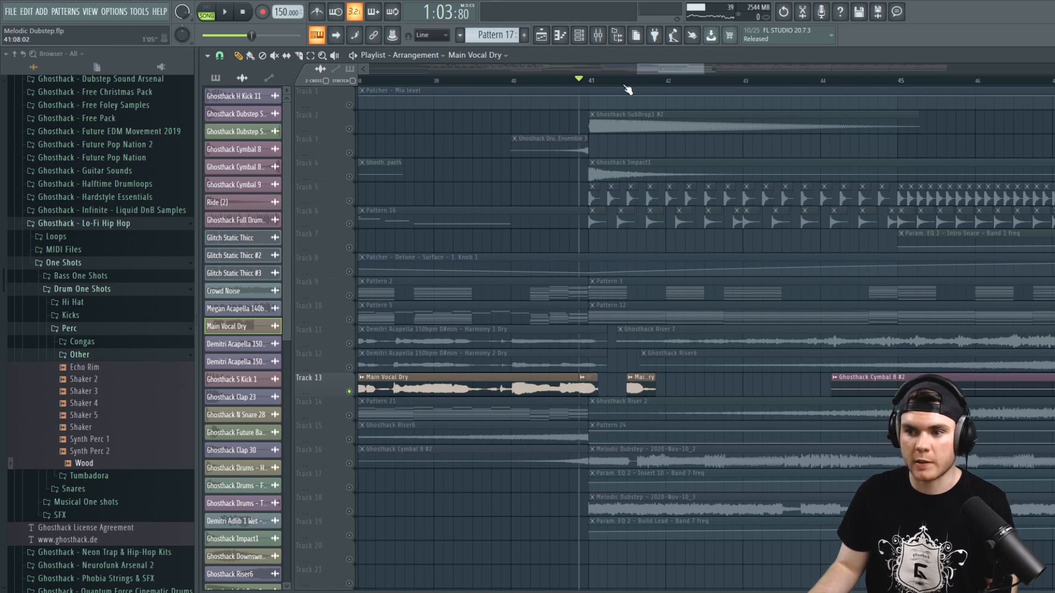
Move the copied vocal slice on Track 13 back to 41:05 and make it a unique clip
scroll(802, 85, down, 3)
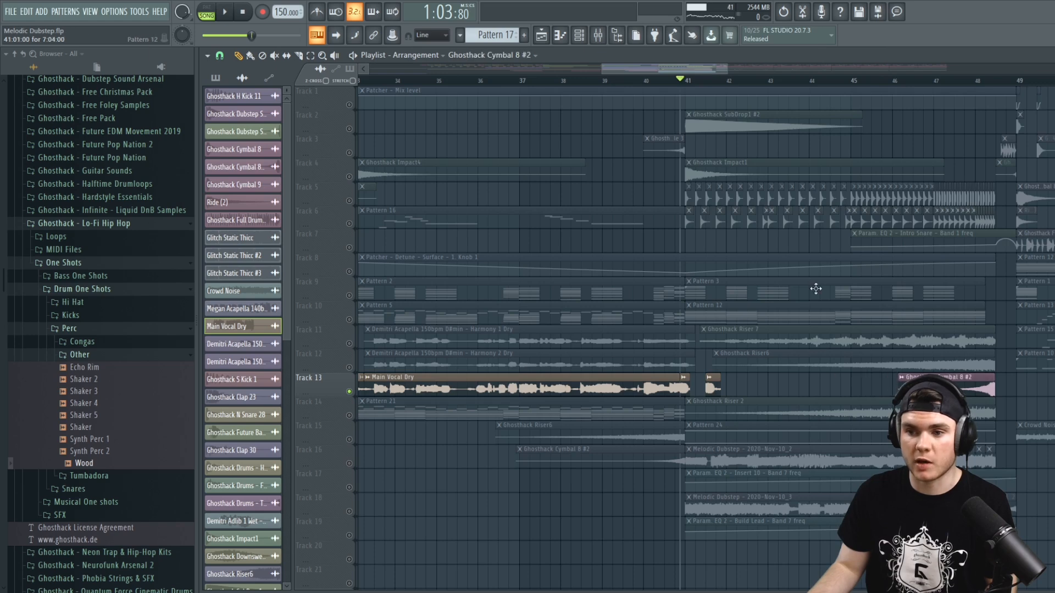
scroll(728, 86, up, 4)
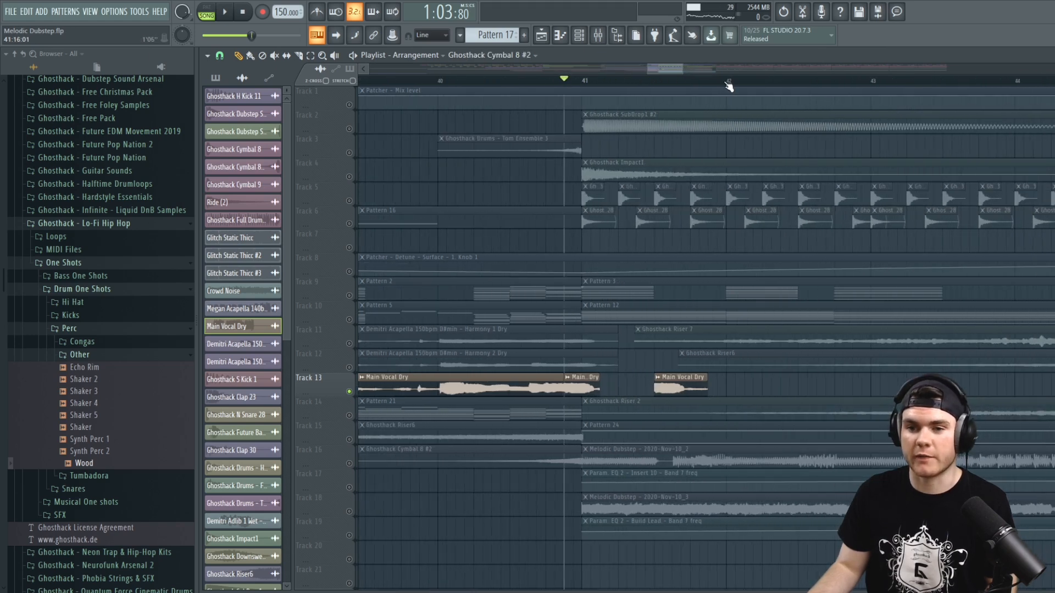
drag(678, 391, 641, 389)
click(621, 378)
click(650, 464)
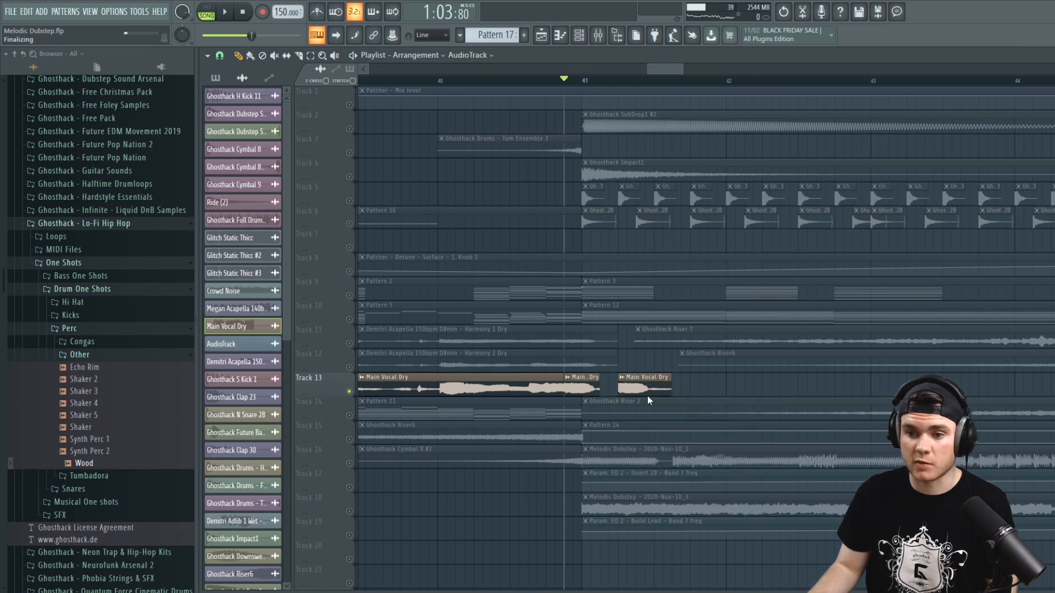
Lower the channel pitch of Main Vocal Dry #2 with the pitch range set to 2
double_click(649, 388)
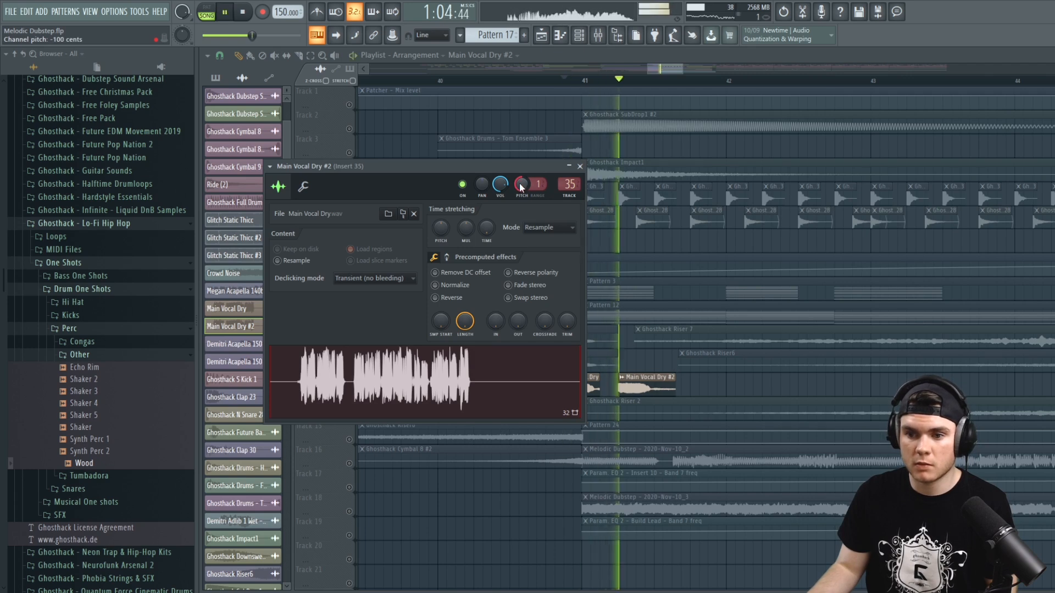
key(space)
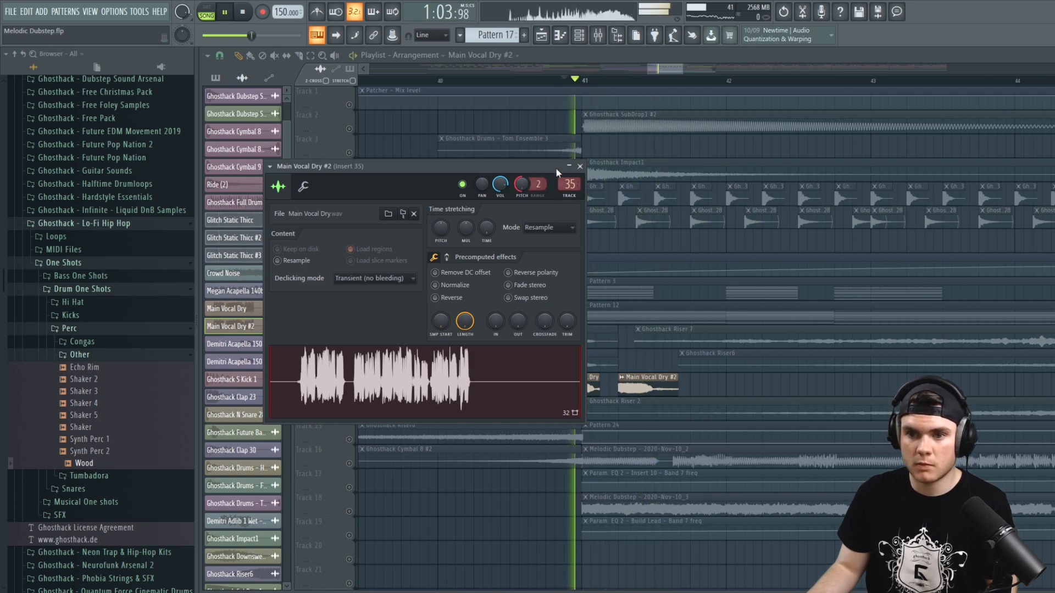
click(580, 167)
Repeat the pitched vocal slice every half bar from 41:05 on Track 13, unsolo the track and play the build
click(427, 80)
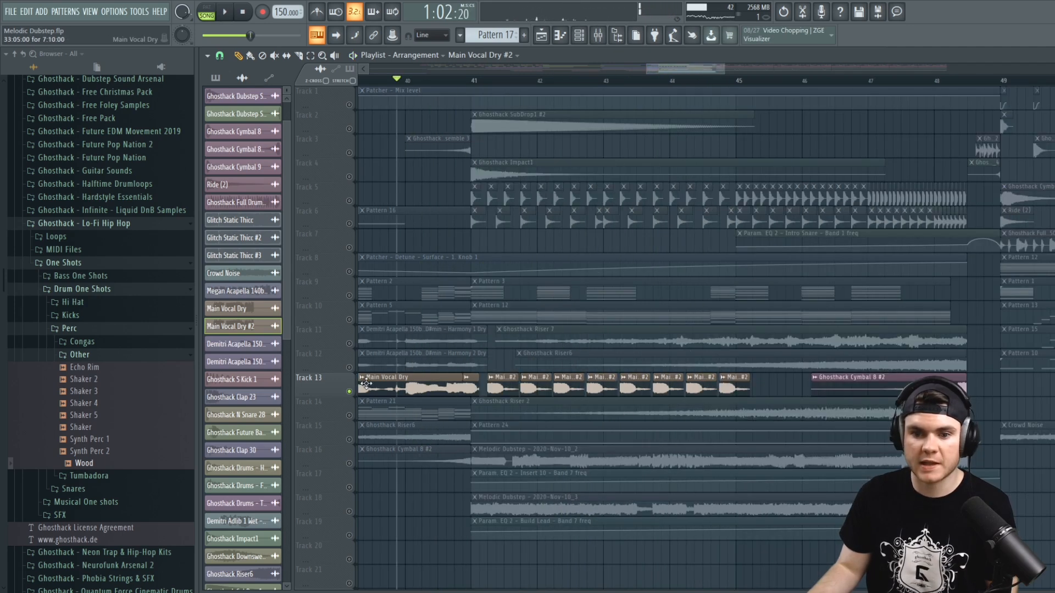
right_click(350, 391)
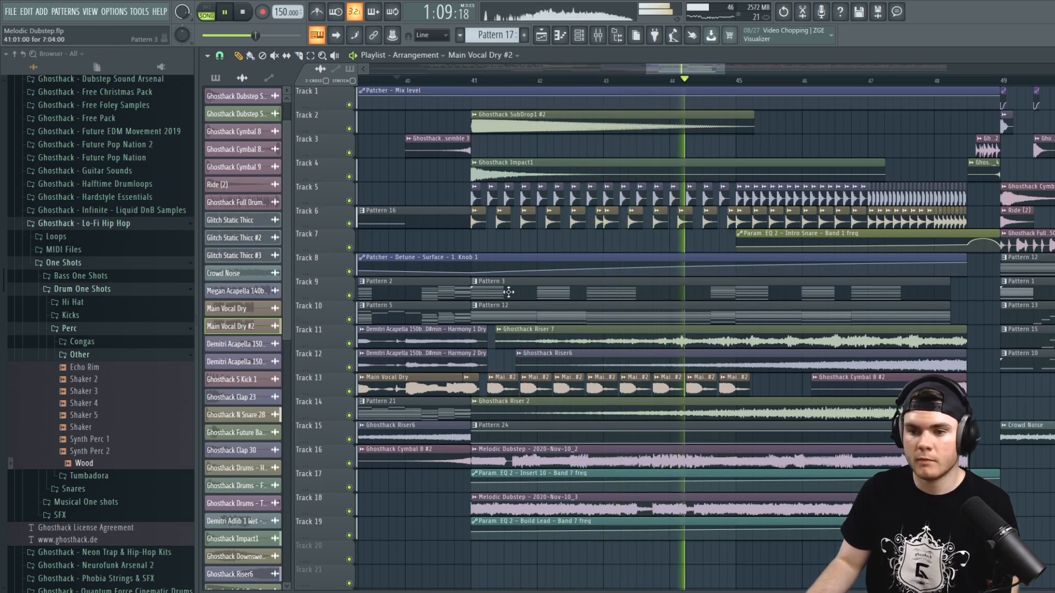
key(space)
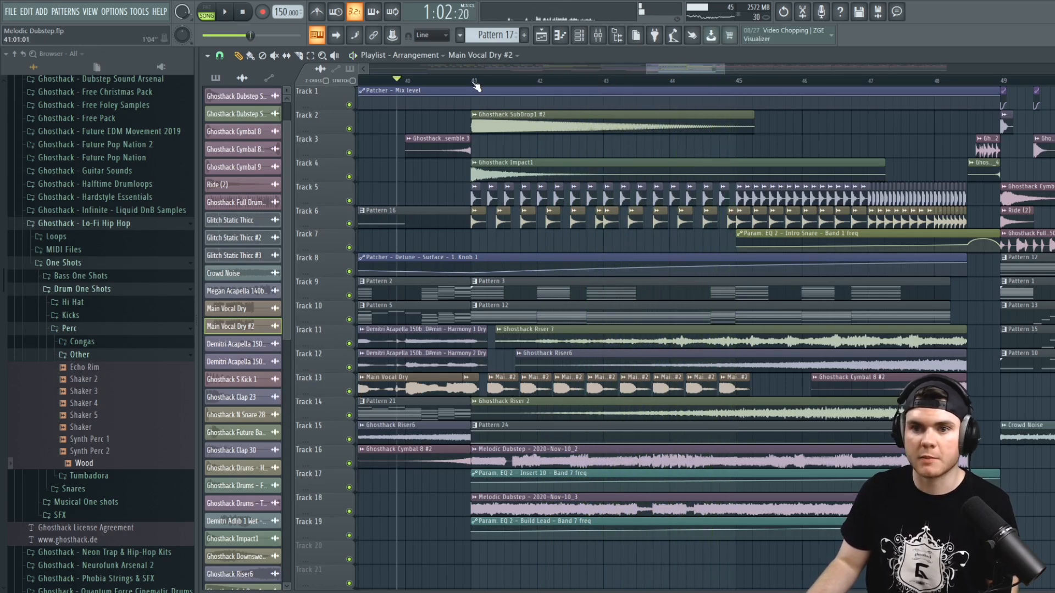
key(space)
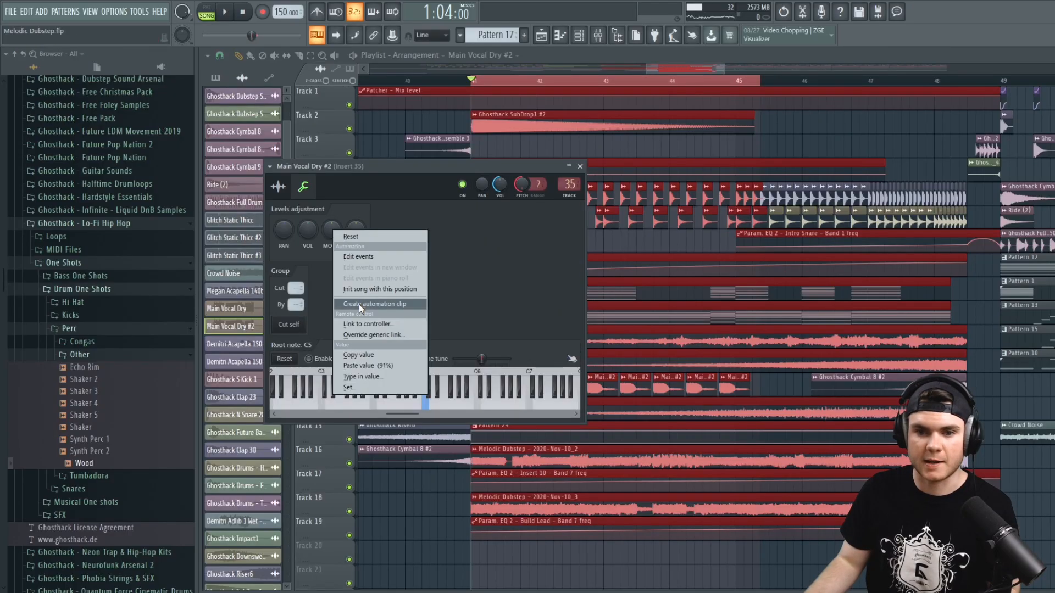
Create an automation clip for Main Vocal Dry #2's Modulation X offset and shape it as a falling curve from bar 41
click(359, 303)
click(580, 166)
key(space)
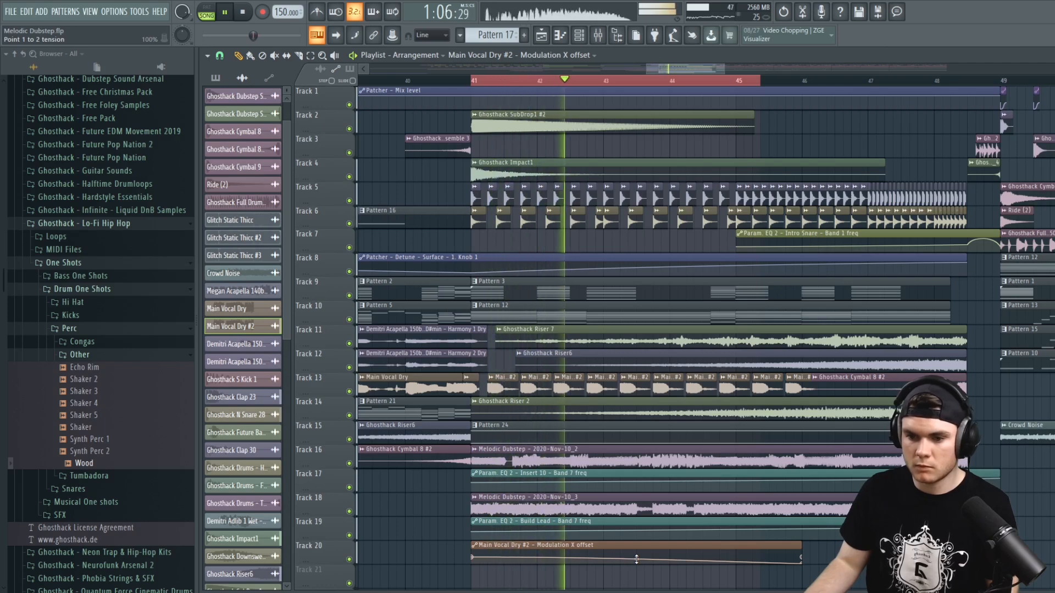
drag(636, 560, 636, 561)
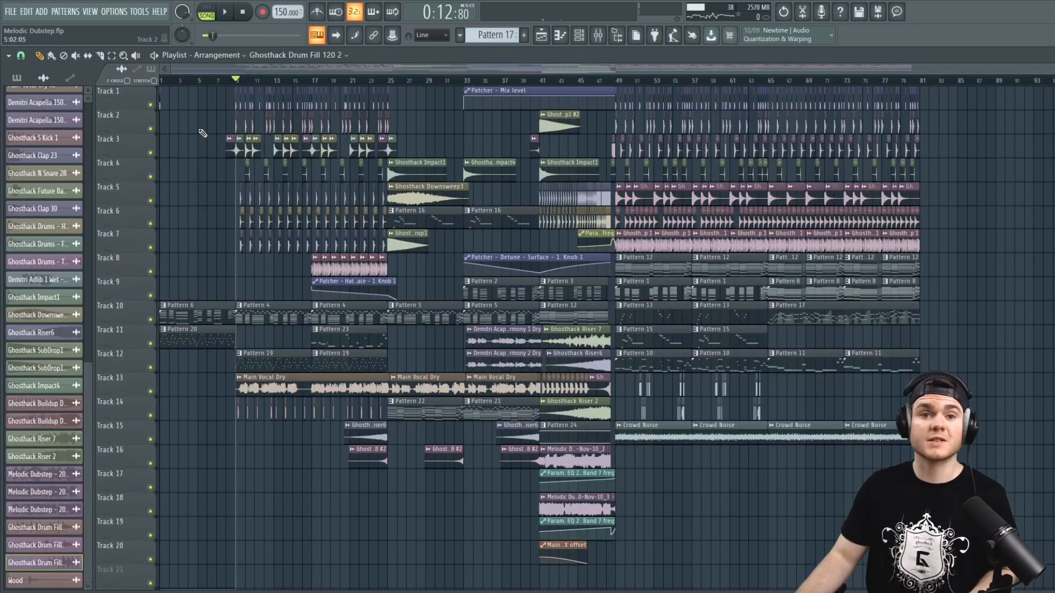
Review the arrangement by highlighting bars 9 to 25 and the sections through the build up to the drop, then clear the selection
drag(235, 88, 384, 86)
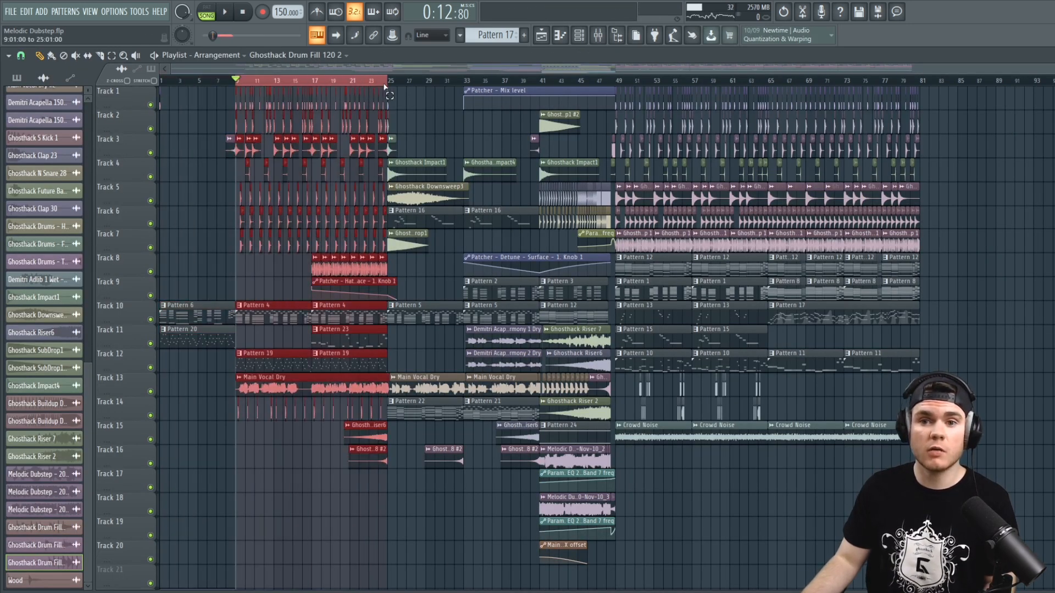
drag(257, 84, 541, 84)
drag(391, 82, 609, 84)
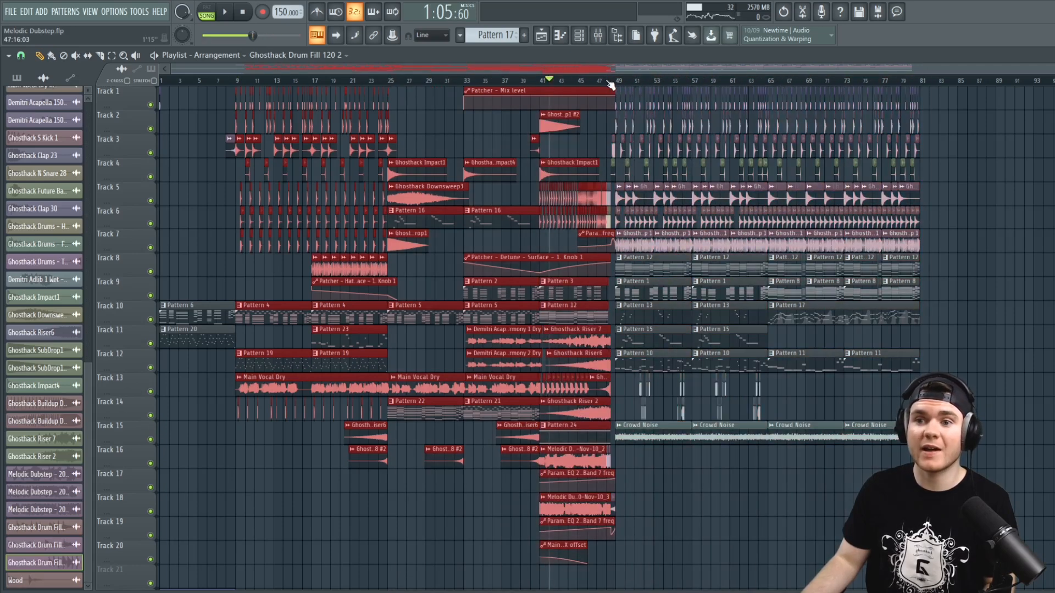
click(991, 253)
right_click(989, 245)
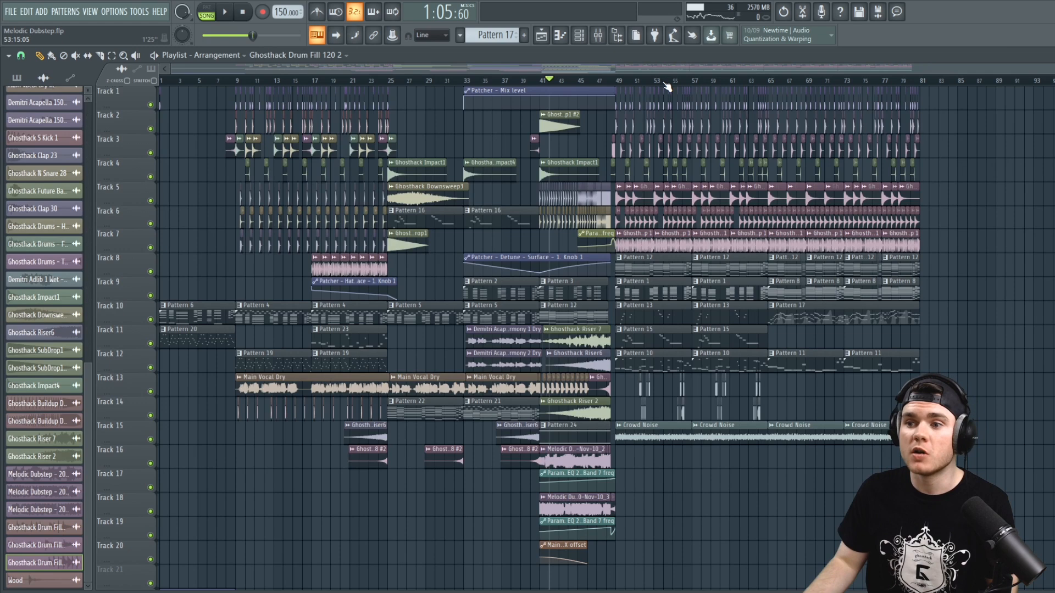
Select all drop clips from bar 49 to 81 and duplicate them to bar 113 as a second drop
drag(978, 468, 616, 90)
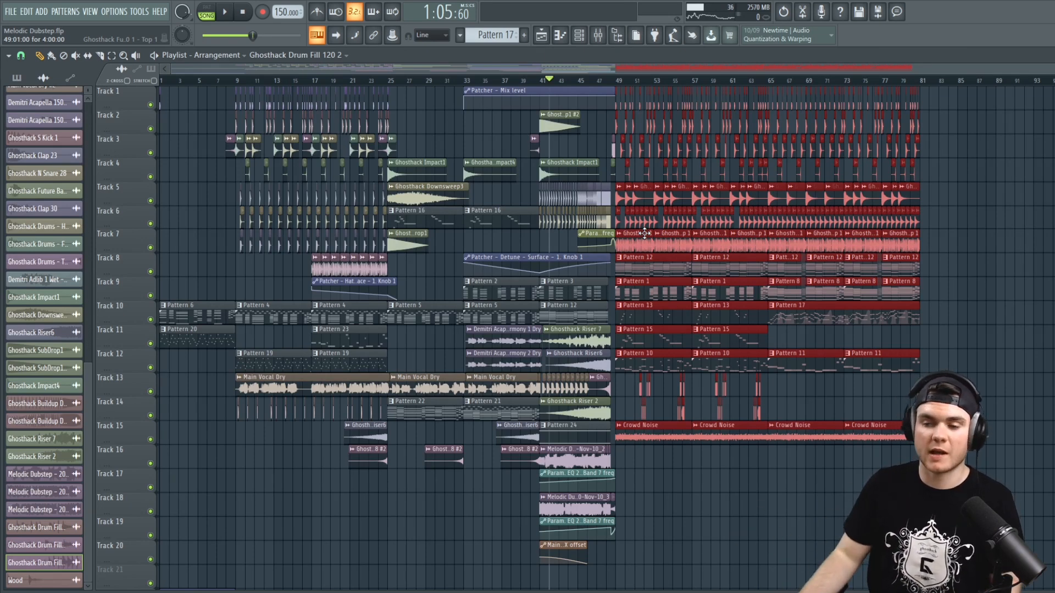
mouse_move(642, 267)
mouse_down()
mouse_move(1054, 244)
mouse_move(787, 233)
mouse_up()
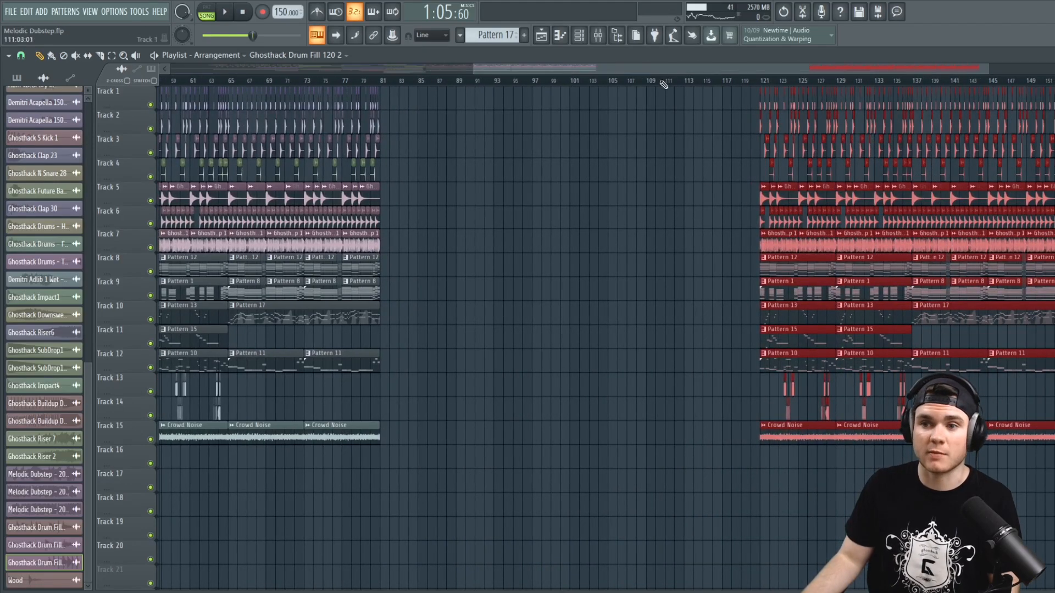
drag(472, 68, 170, 68)
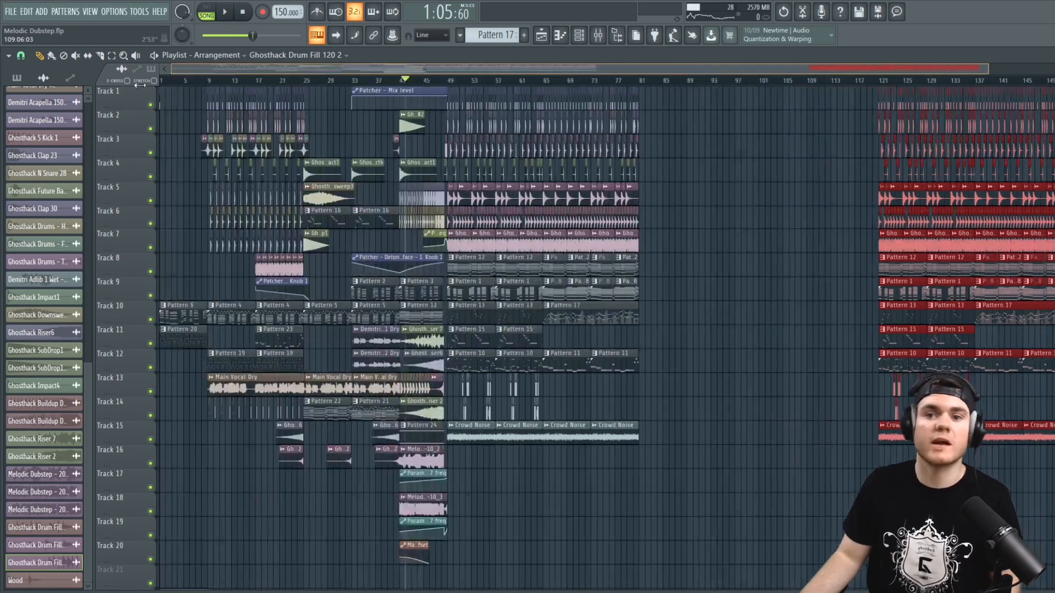
drag(989, 69, 1054, 69)
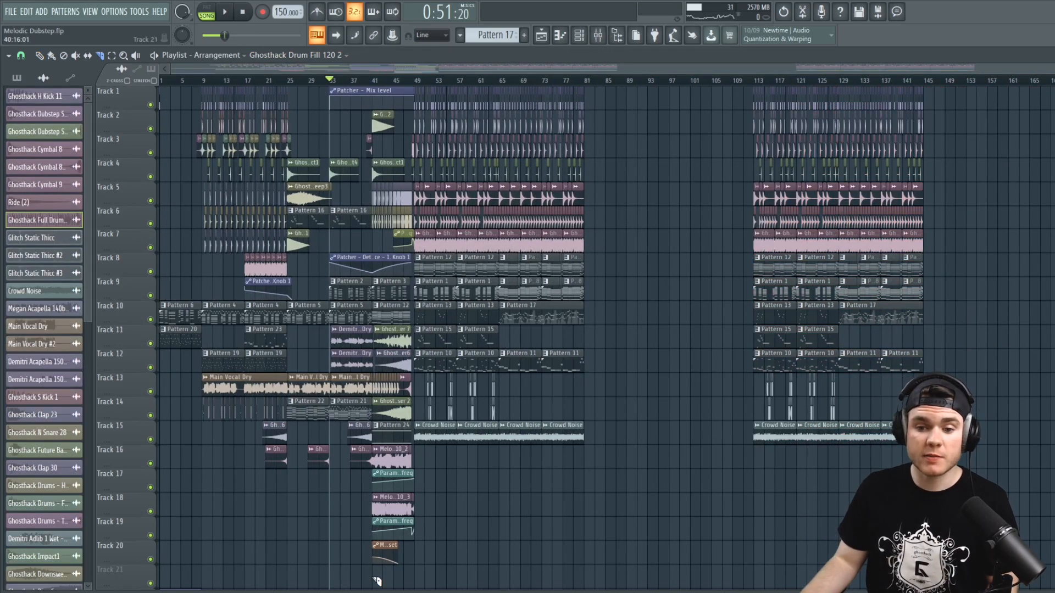
Slice the clips across all tracks at bar 41, where the build begins, and return to the Draw tool
drag(378, 513, 376, 120)
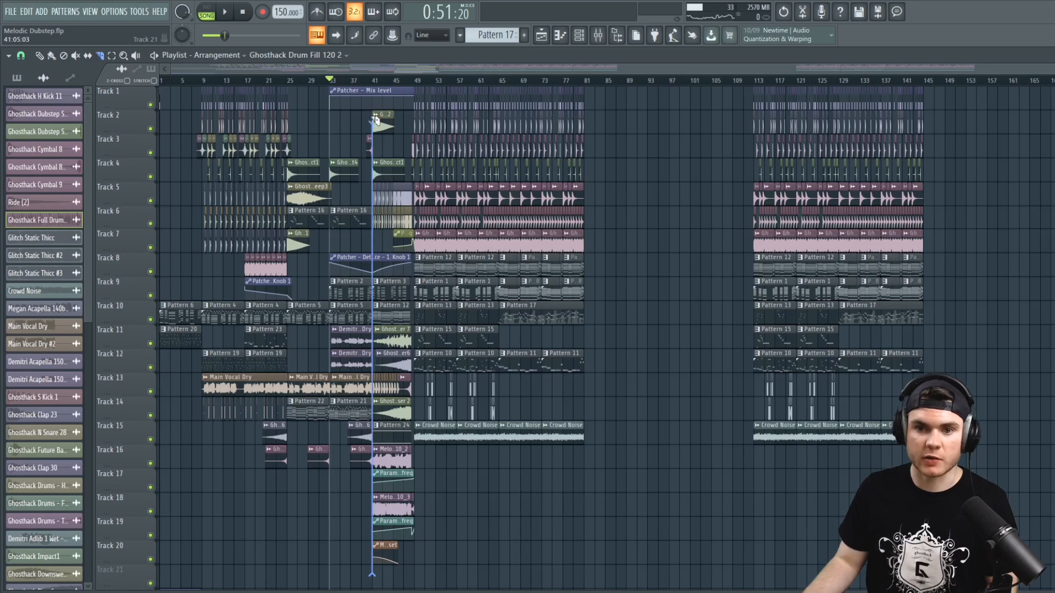
drag(376, 63, 375, 63)
click(40, 55)
scroll(420, 532, down, 2)
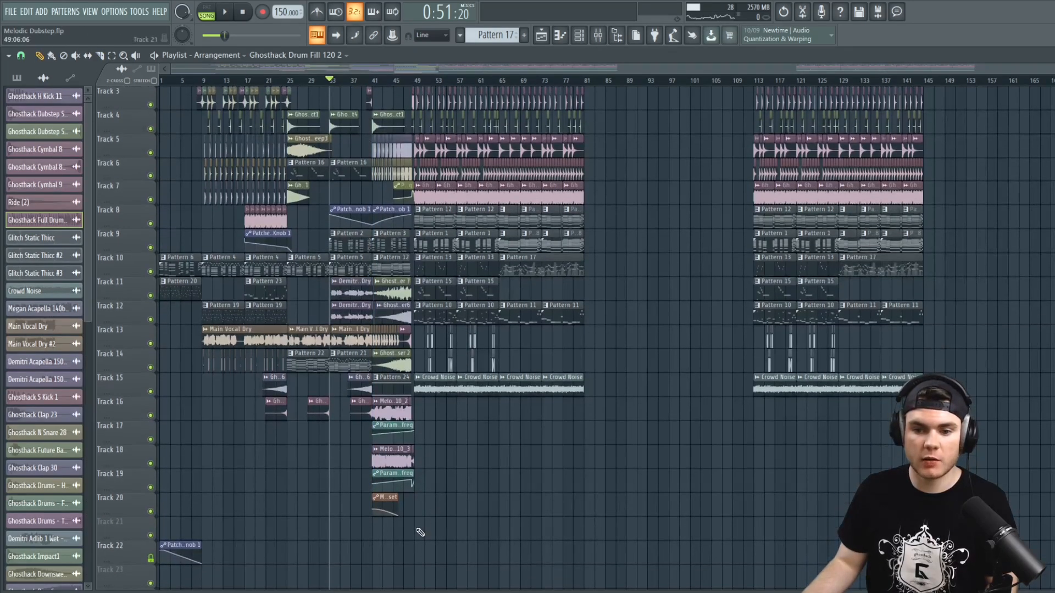
Select all the build clips between bars 41 and 49 and duplicate them to bar 105, ahead of the second drop
drag(415, 539, 373, 51)
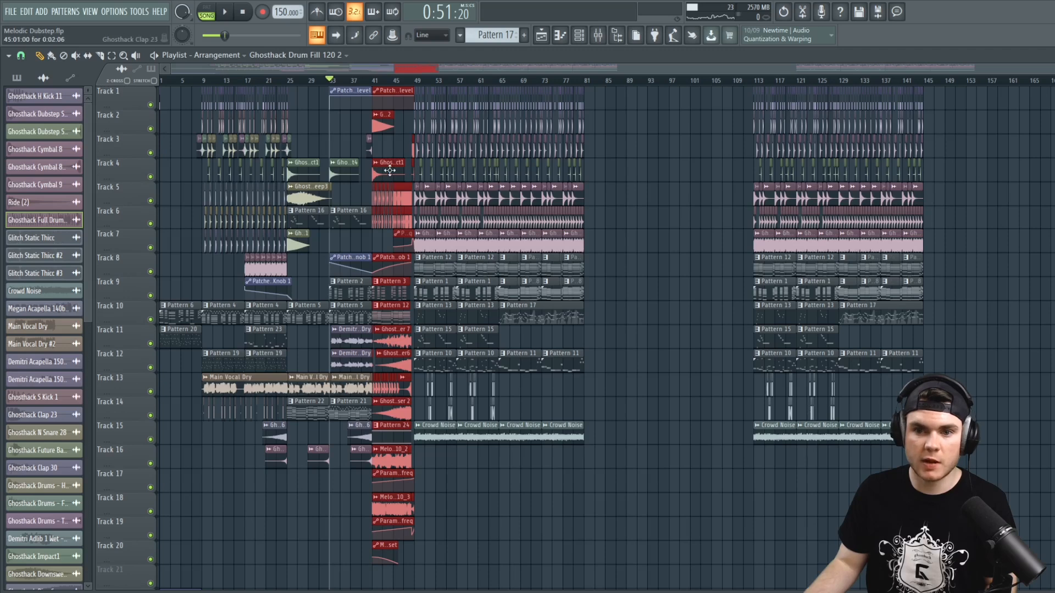
drag(386, 173, 721, 148)
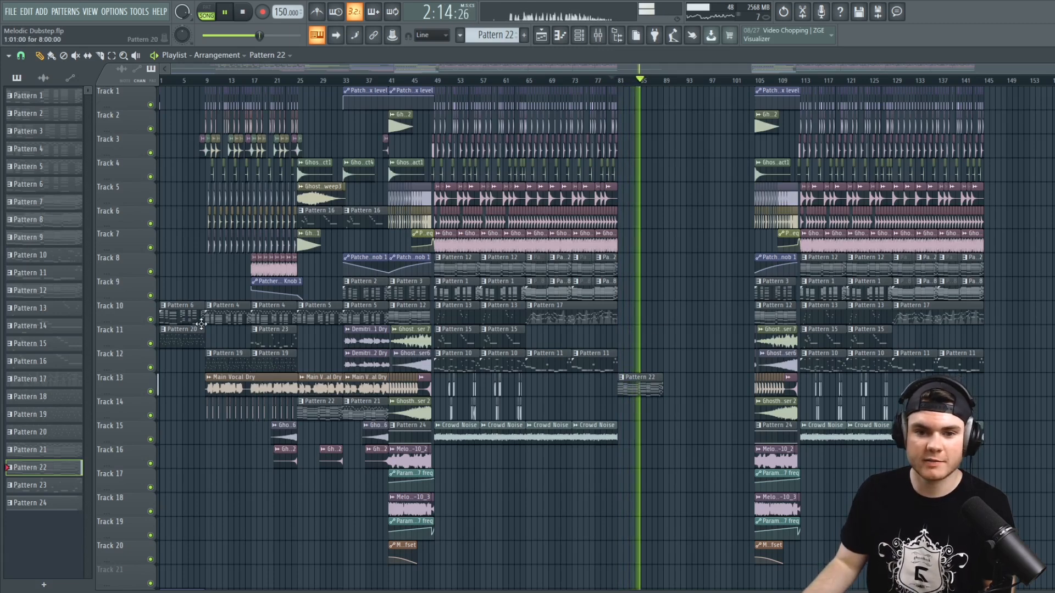
Place a Pattern 5 clip at bar 81 on Track 10, right after the first drop, and remove the stray clip
click(229, 313)
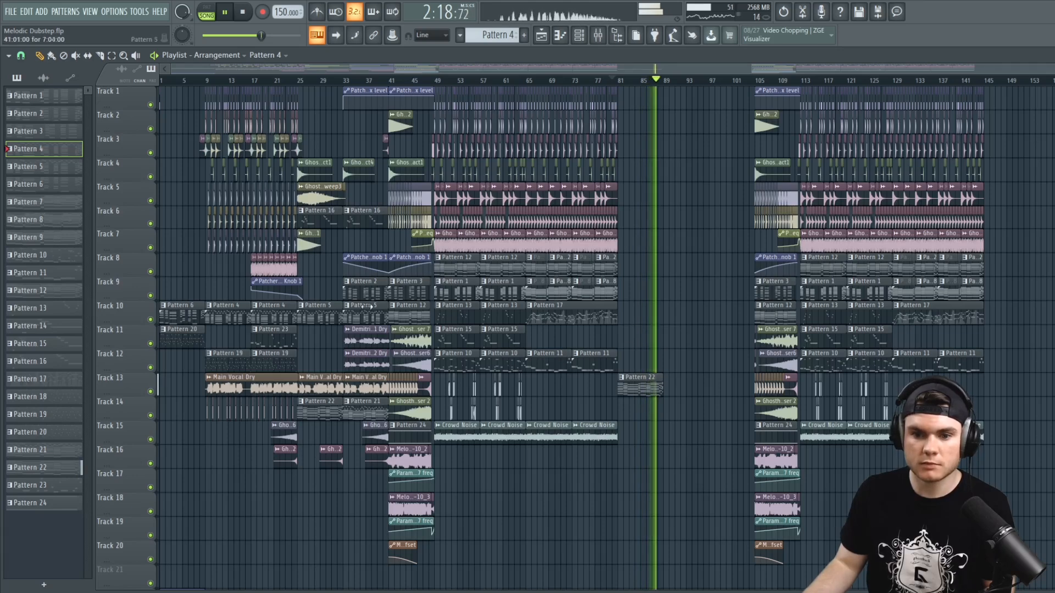
key(space)
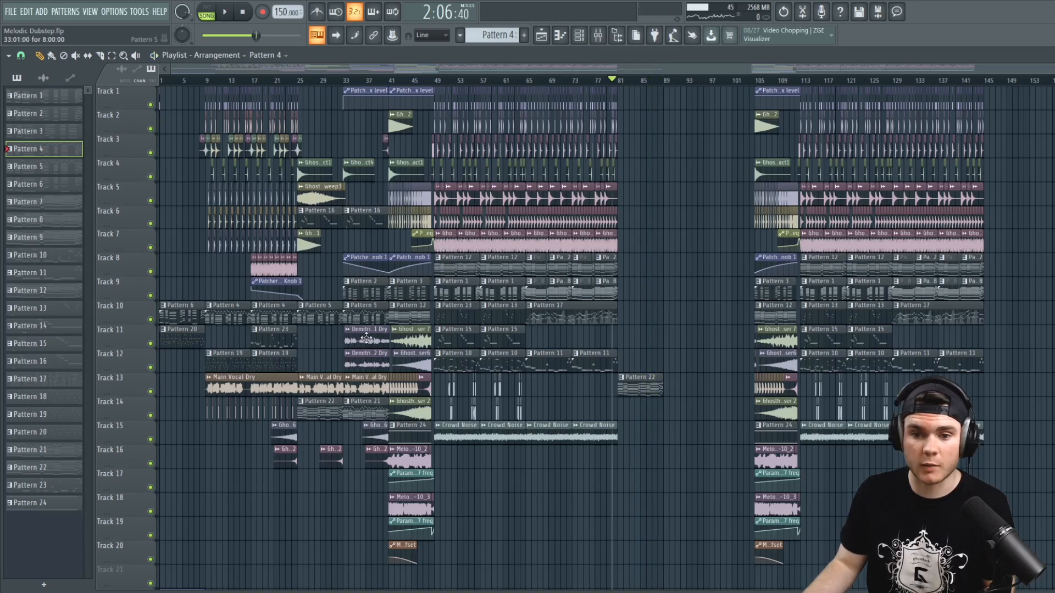
key(space)
drag(644, 315, 630, 320)
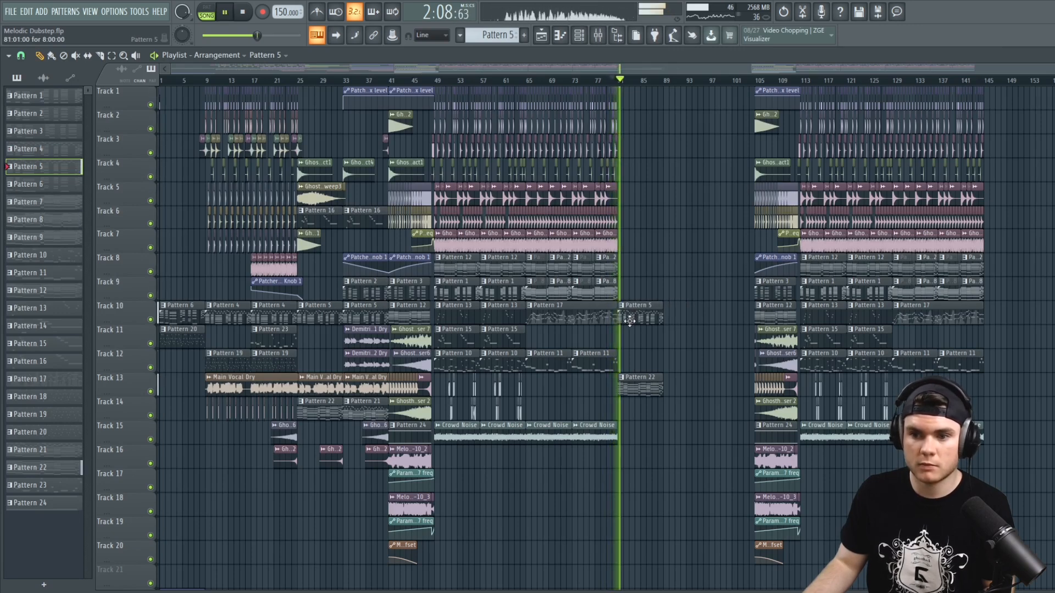
click(691, 355)
right_click(692, 355)
key(space)
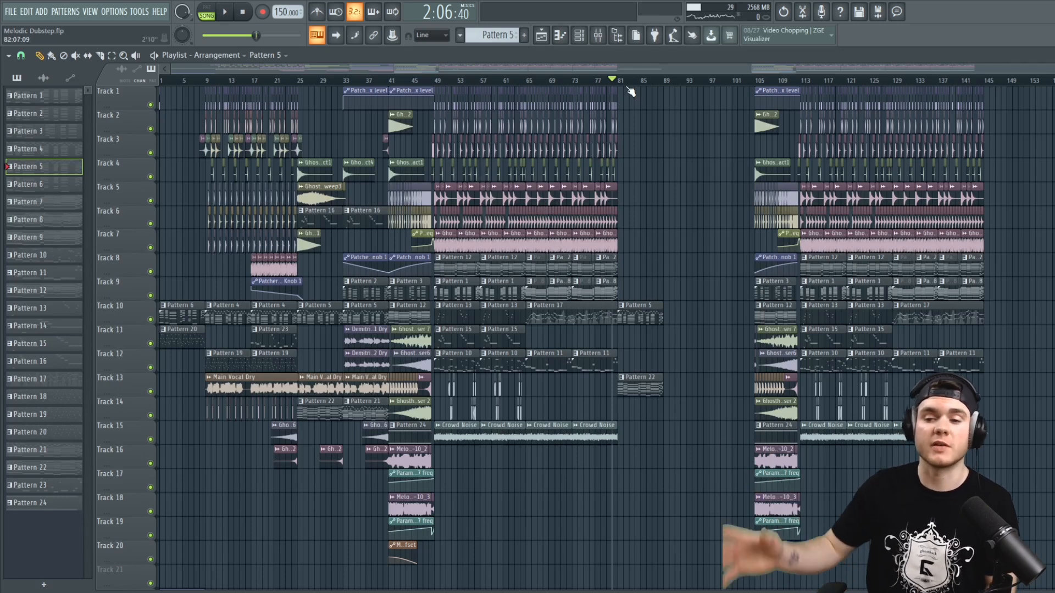
Play back the transition out of the first drop to check how Pattern 5 and Pattern 22 sound from bar 81
key(space)
key(space)
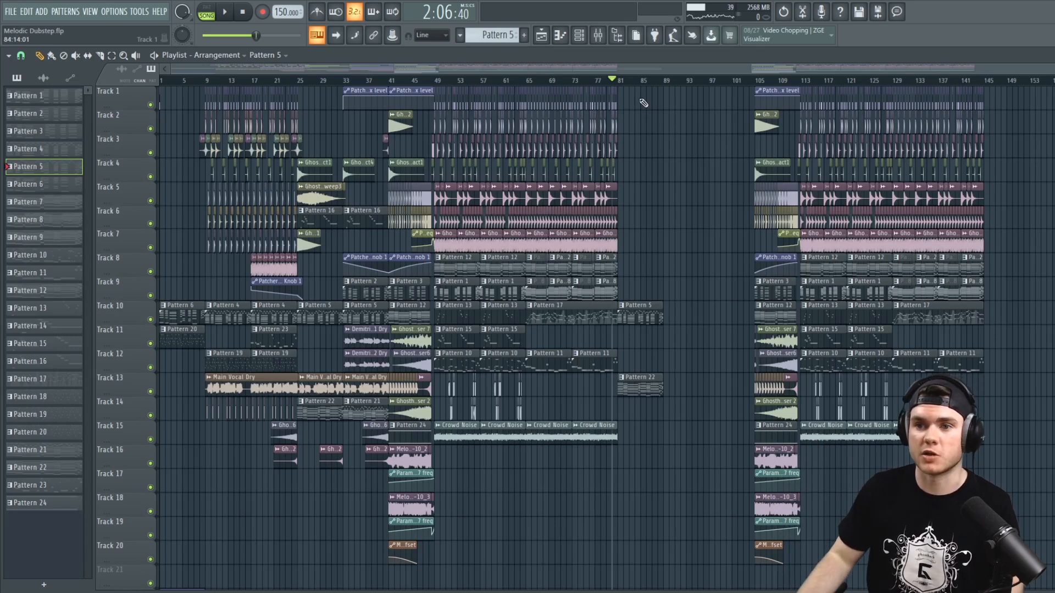
key(space)
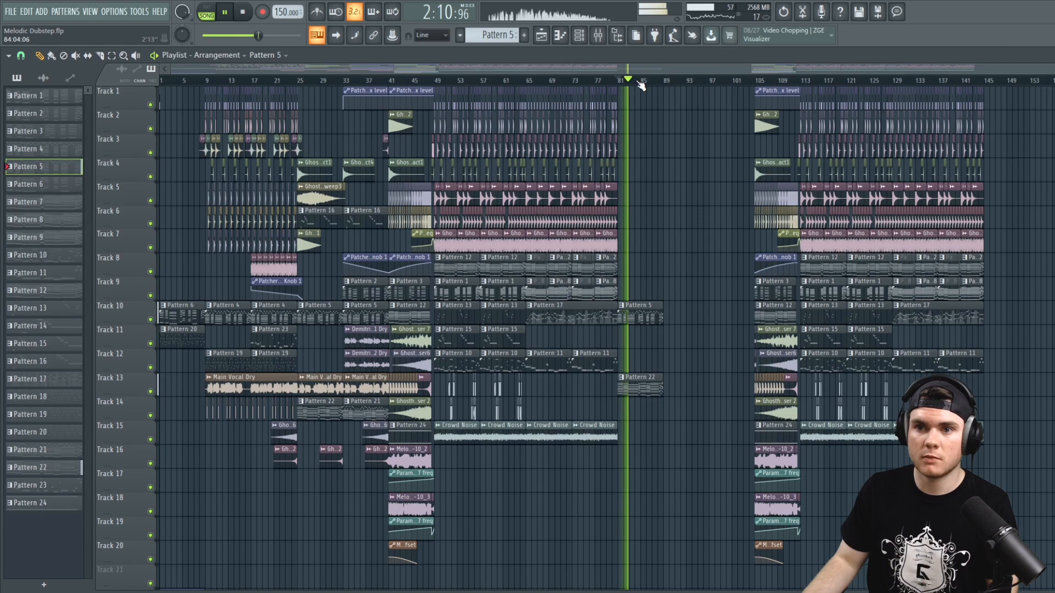
scroll(641, 83, up, 4)
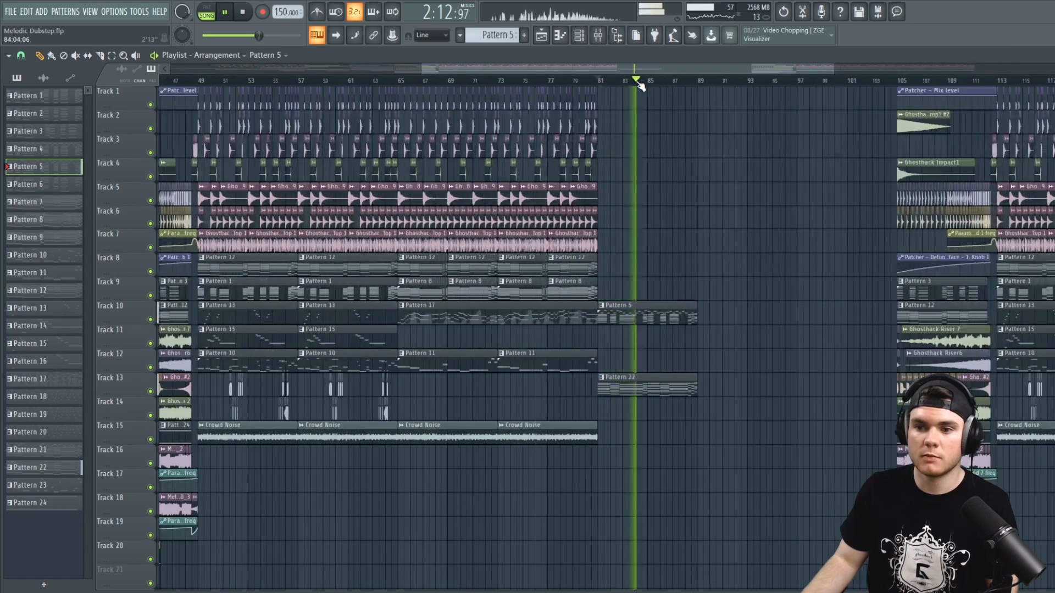
scroll(641, 82, down, 4)
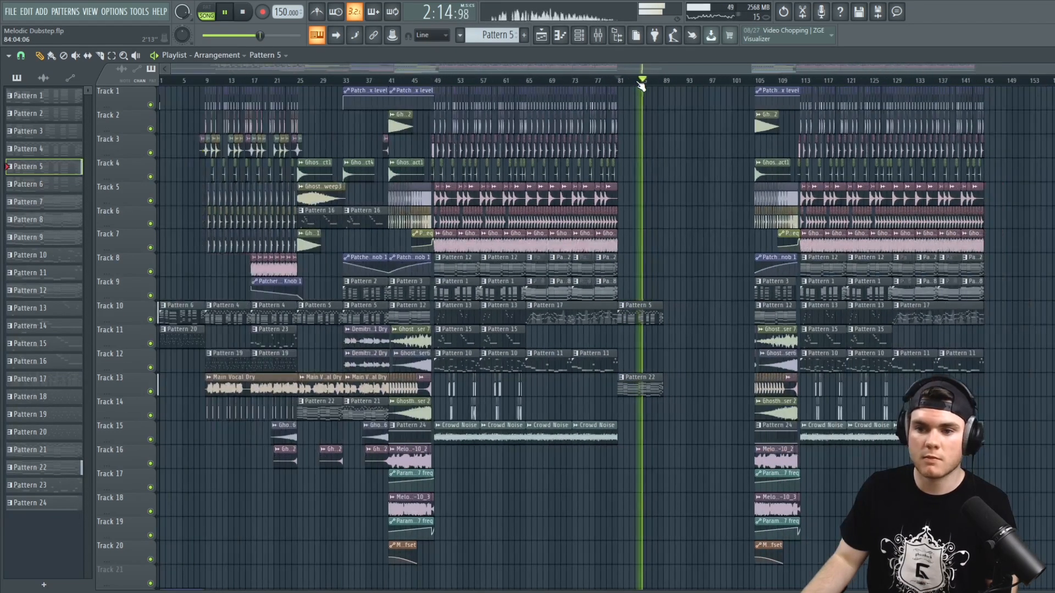
Copy the rising Ghosthack Cymbal 8 #2 clip on Track 16 to end at bar 81, and line up Ghosthack Impact1 at bar 81
drag(379, 459, 515, 462)
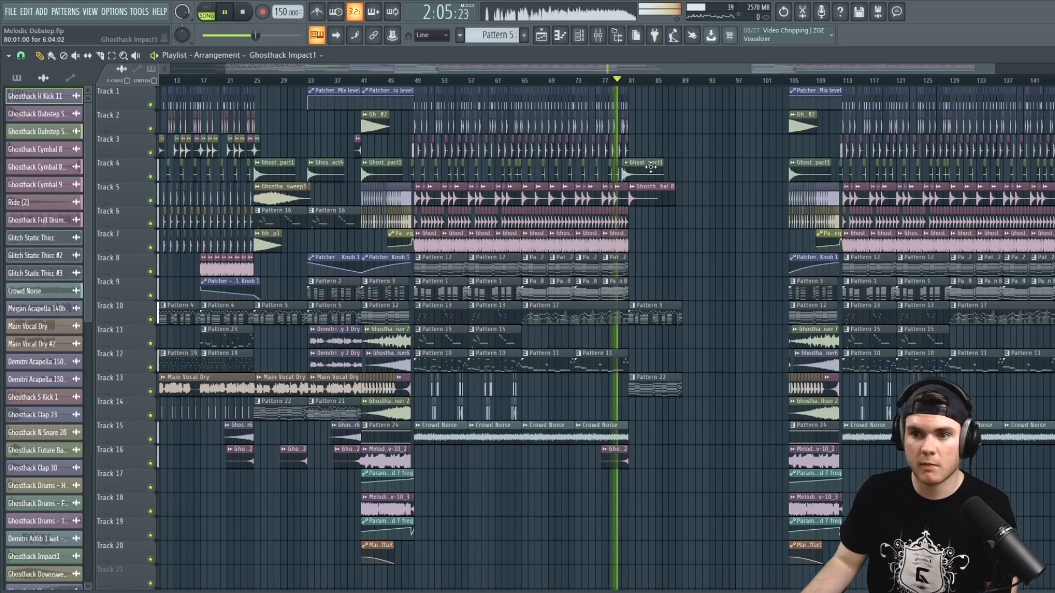
click(706, 147)
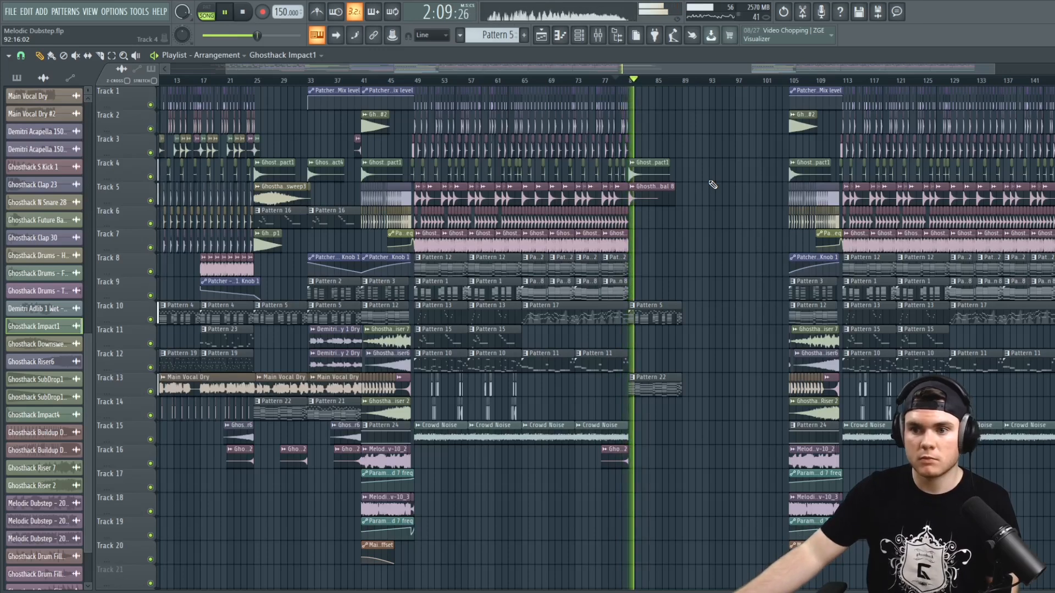
key(space)
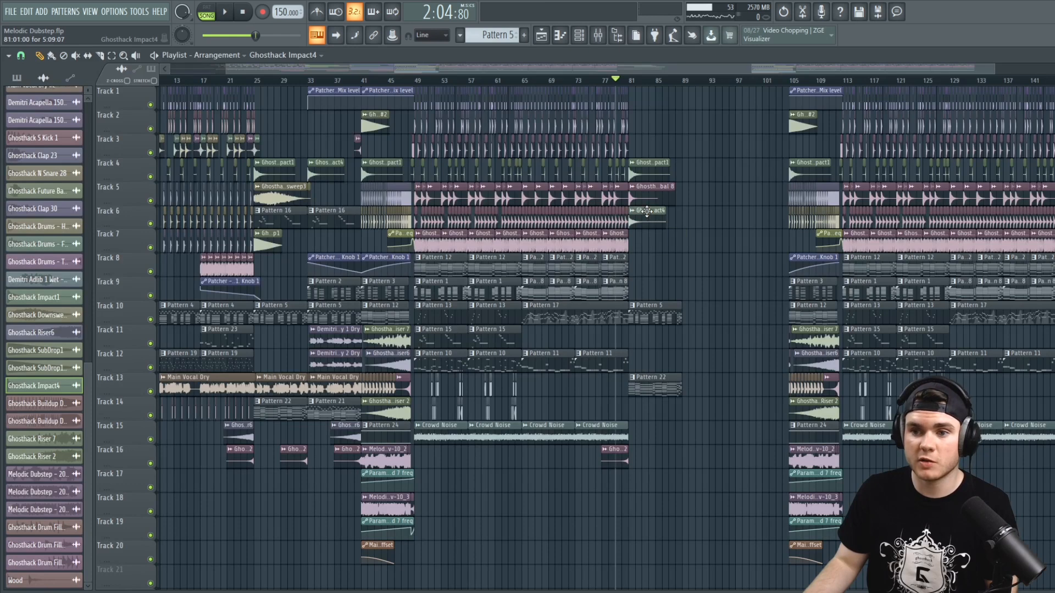
Audition the Ghosthack Impact4 clip at bar 81 on Track 6 and delete it
key(space)
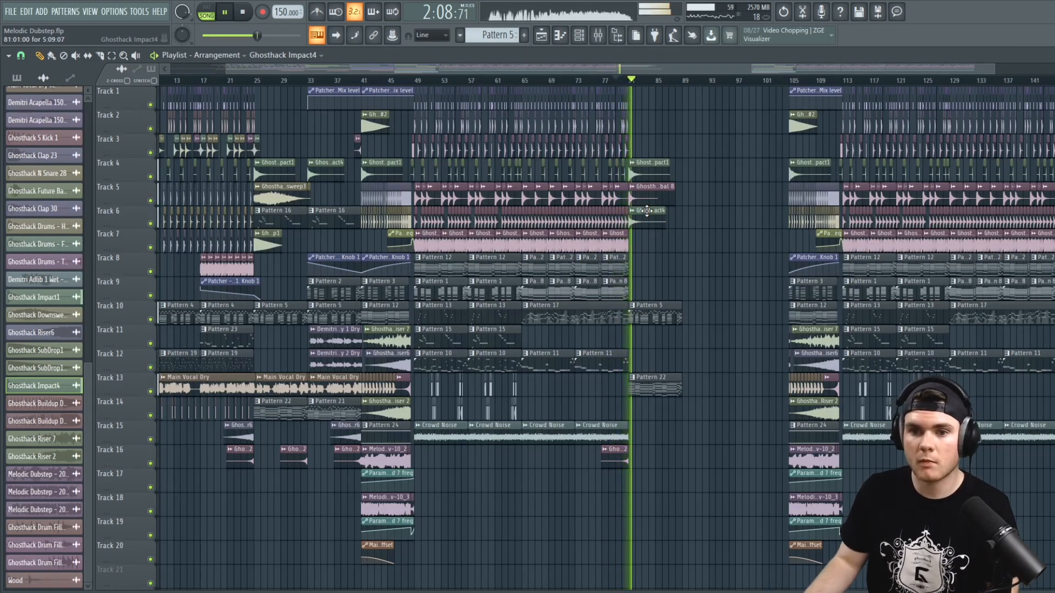
right_click(647, 211)
key(space)
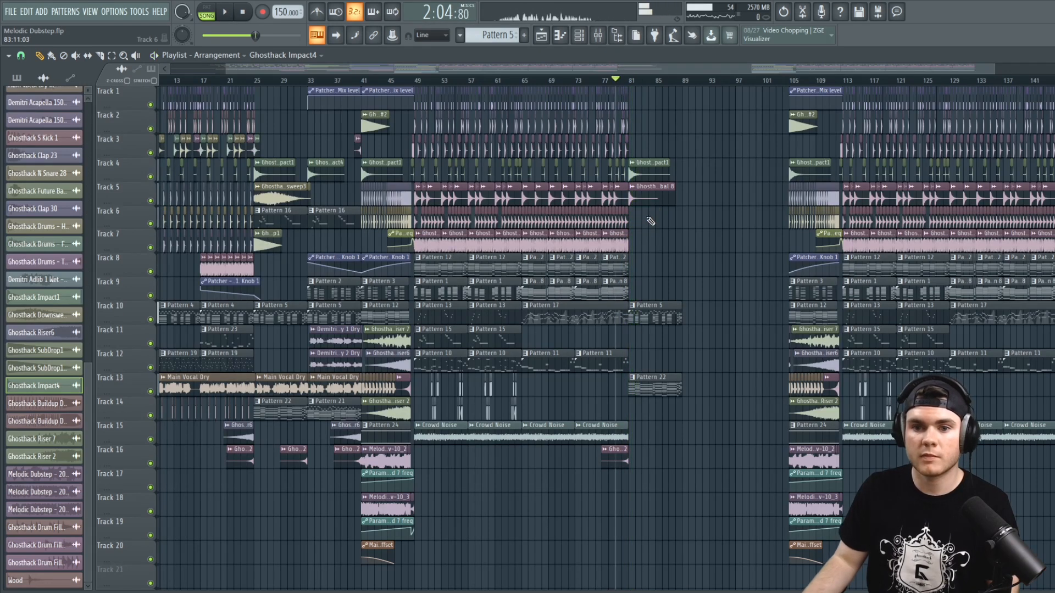
Add a Ghosthack Drums - Flam Hit clip at bar 81 on Track 3
scroll(210, 107, up, 3)
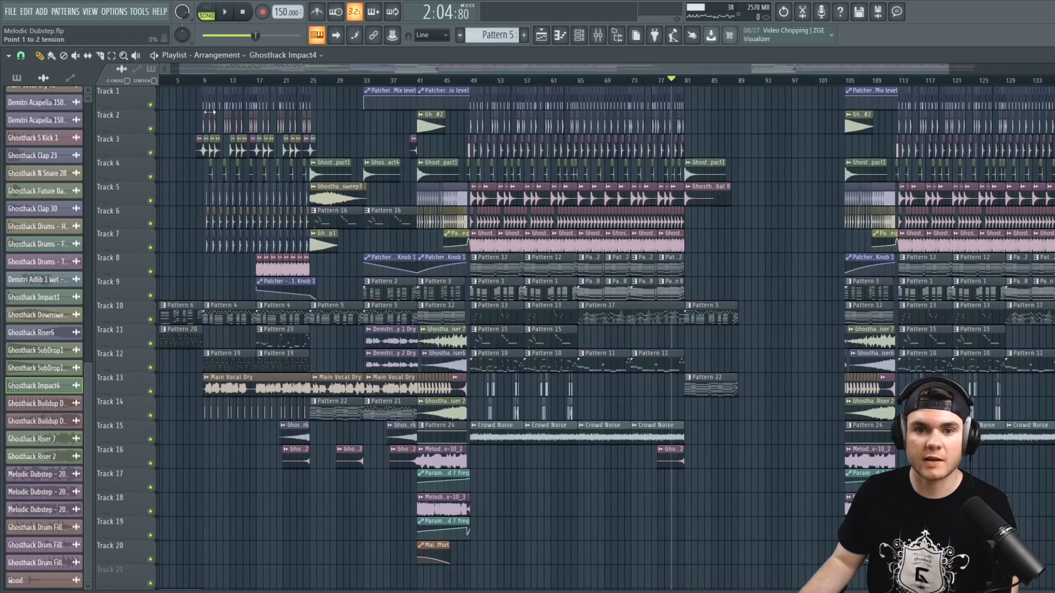
key(space)
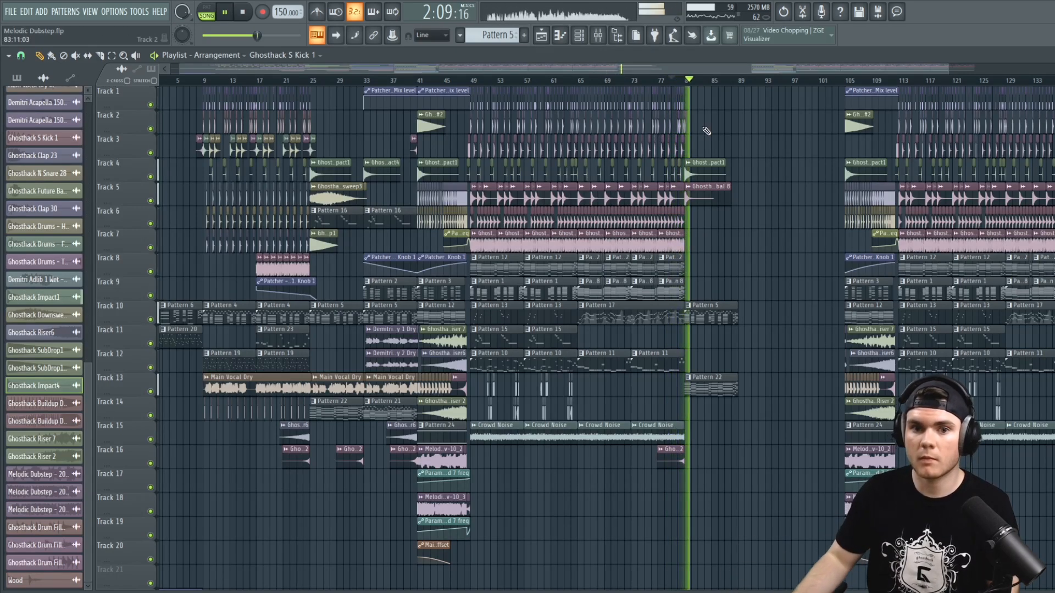
click(208, 145)
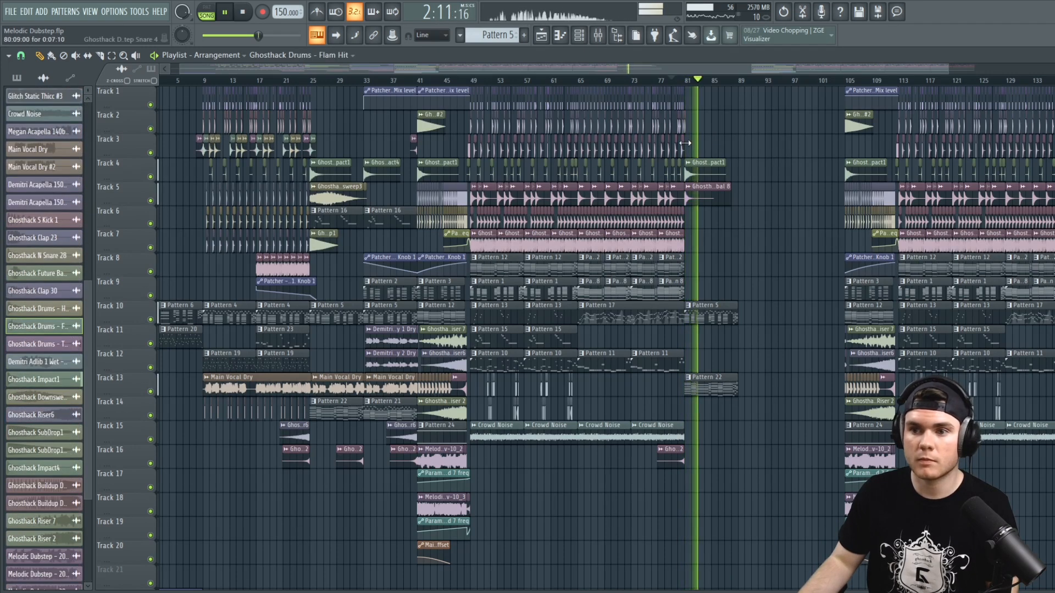
click(687, 144)
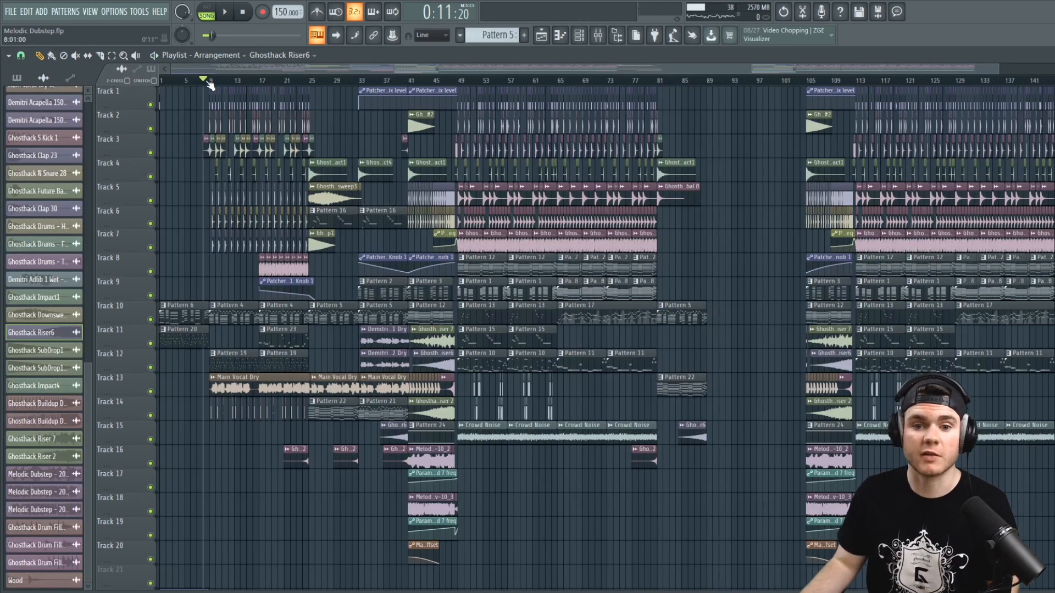
Move the duplicated bars 9 to 25 section so it spans bars 89 to 105, and play back the transition
key(space)
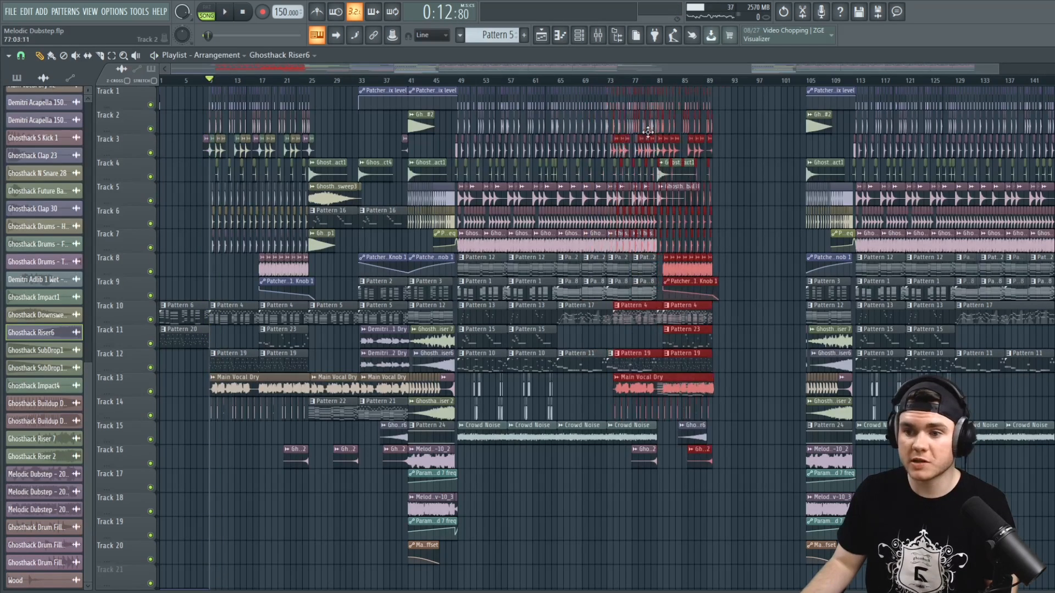
drag(614, 128, 711, 127)
key(space)
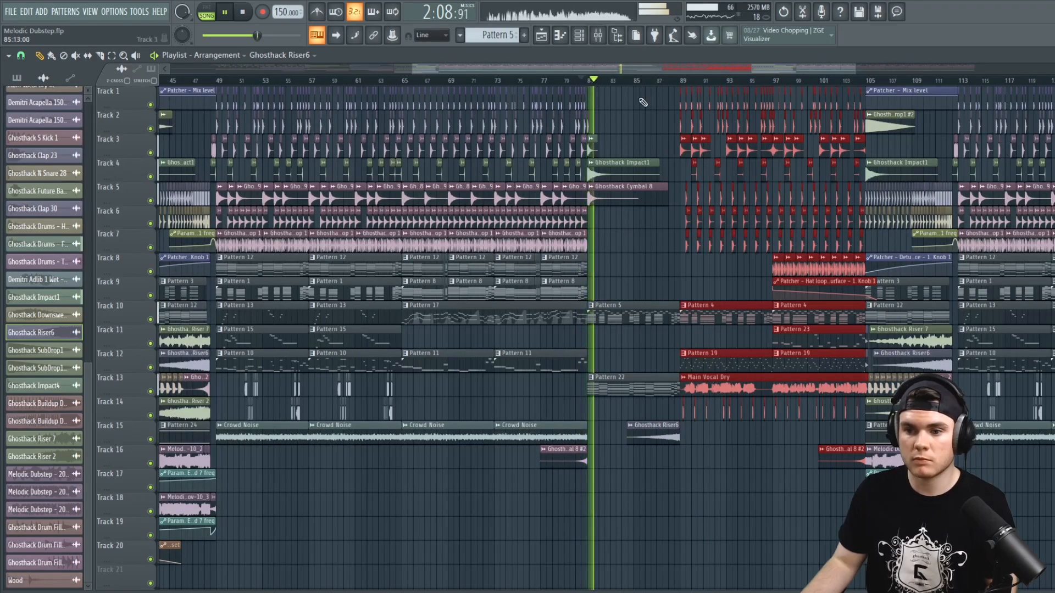
Move the Pattern 22 clip at bar 81 to Track 17 and copy the Ghosthack Cymbal 8 #2 clip to end at bar 89
click(677, 475)
right_click(686, 477)
drag(646, 391, 641, 484)
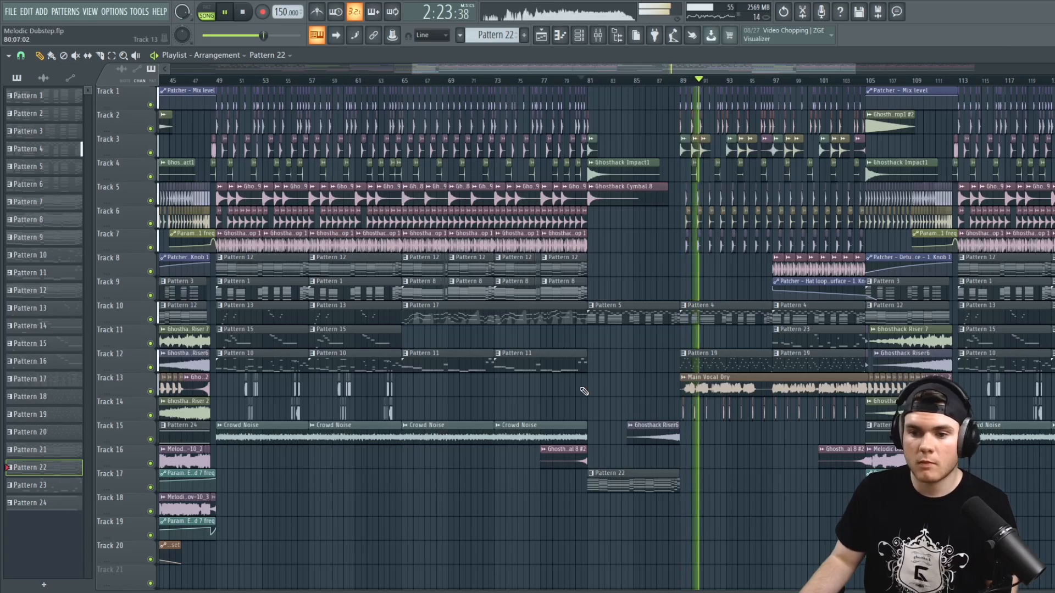
drag(568, 457, 666, 453)
Play back the lead-in from bar 88 into the section starting at bar 89
drag(585, 86, 614, 86)
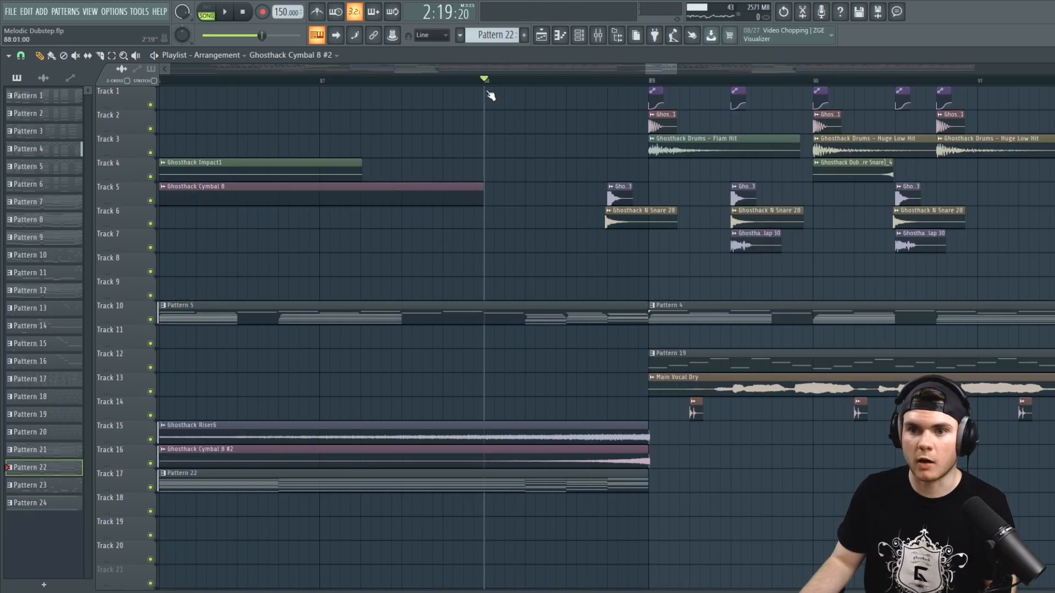
key(space)
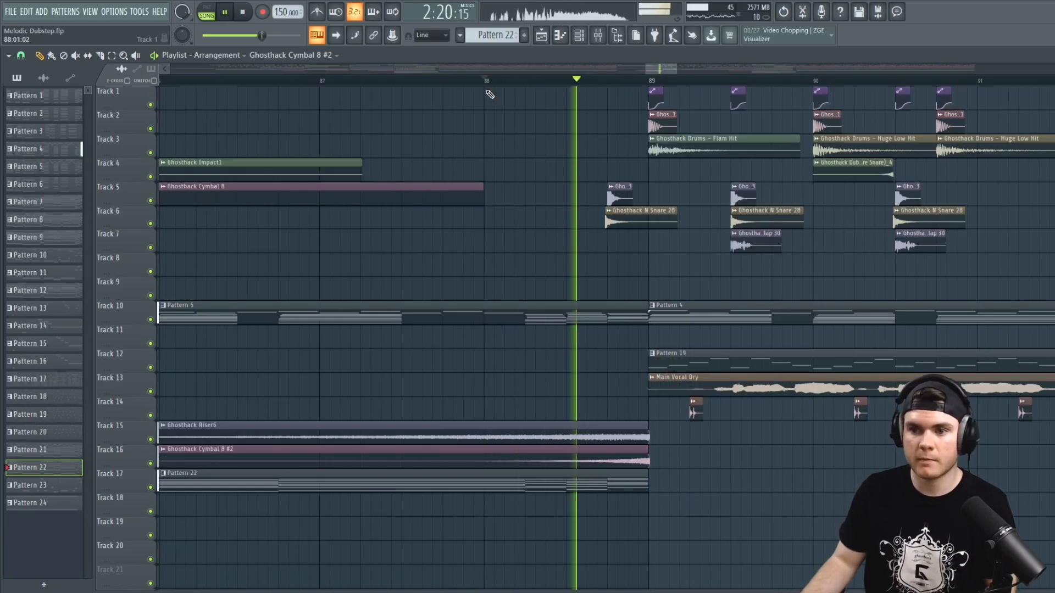
key(space)
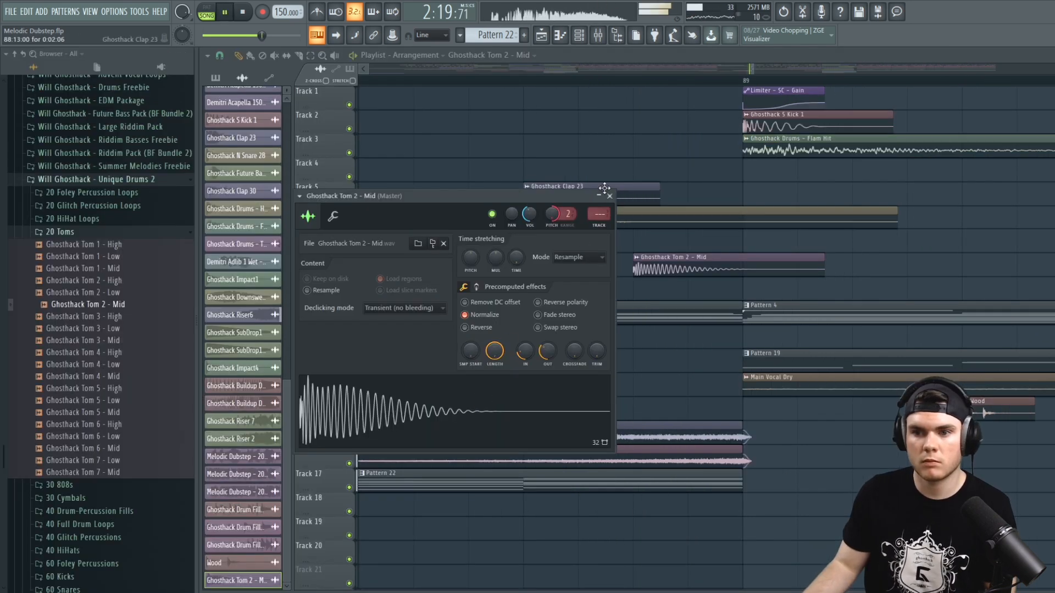
Close the Ghosthack Tom 2 - Mid sample settings and listen to the fill leading into bar 89
click(609, 196)
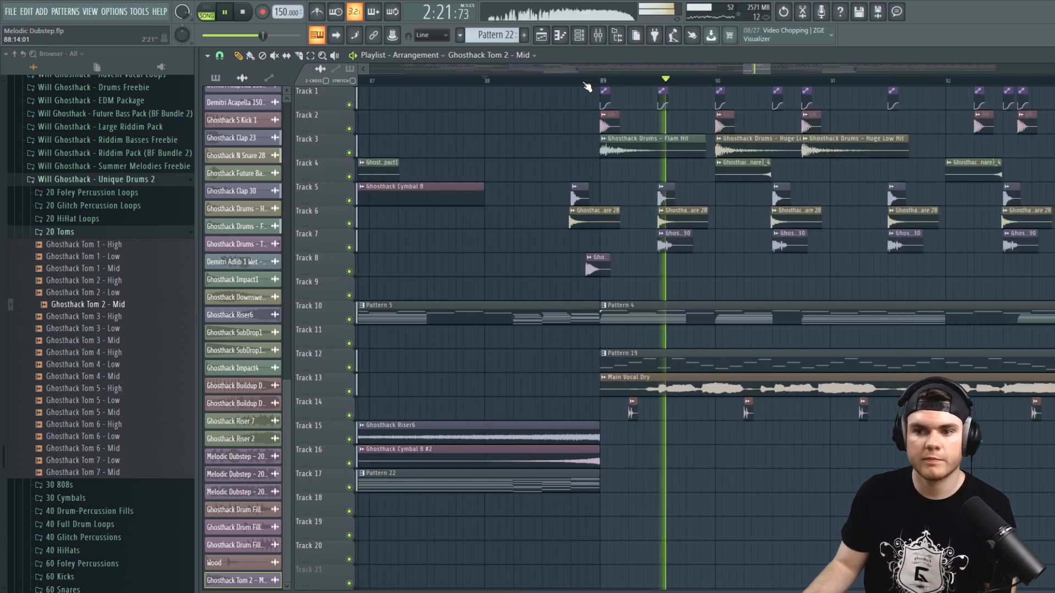
key(space)
scroll(550, 85, down, 4)
click(507, 83)
key(space)
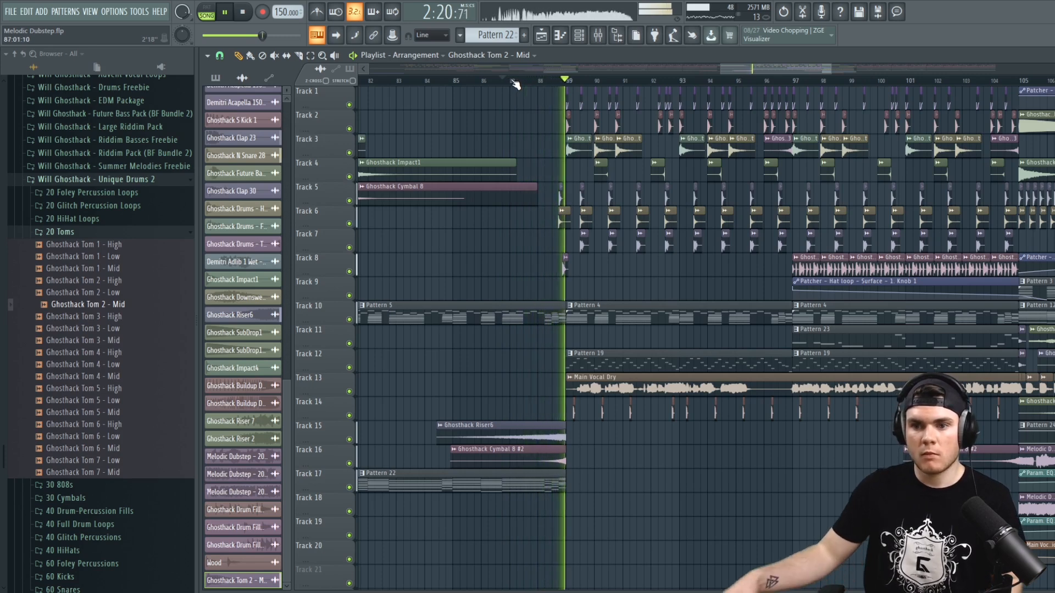
scroll(569, 86, down, 3)
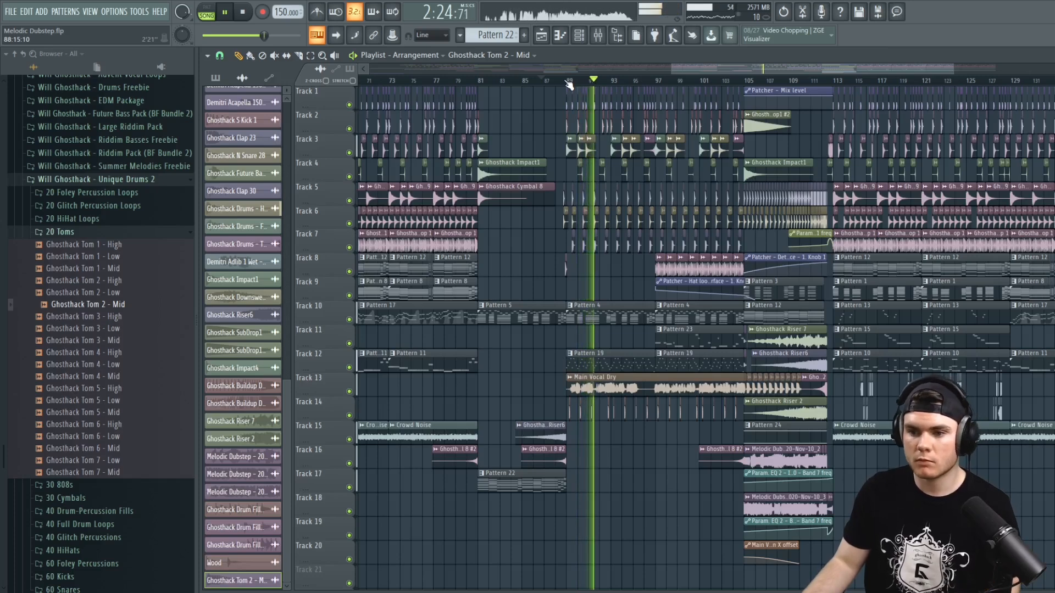
key(space)
Trim the start of Track 13's Main Vocal Dry clip to 95:13, then move it to bar 89 and extend it to bar 105
scroll(658, 85, up, 2)
scroll(658, 86, up, 2)
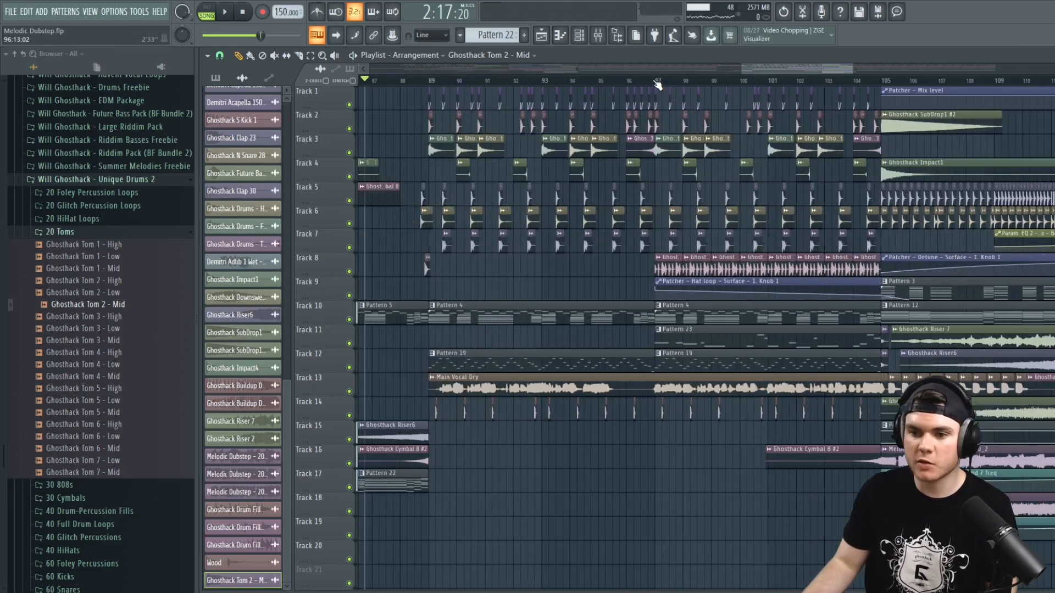
drag(404, 393, 621, 383)
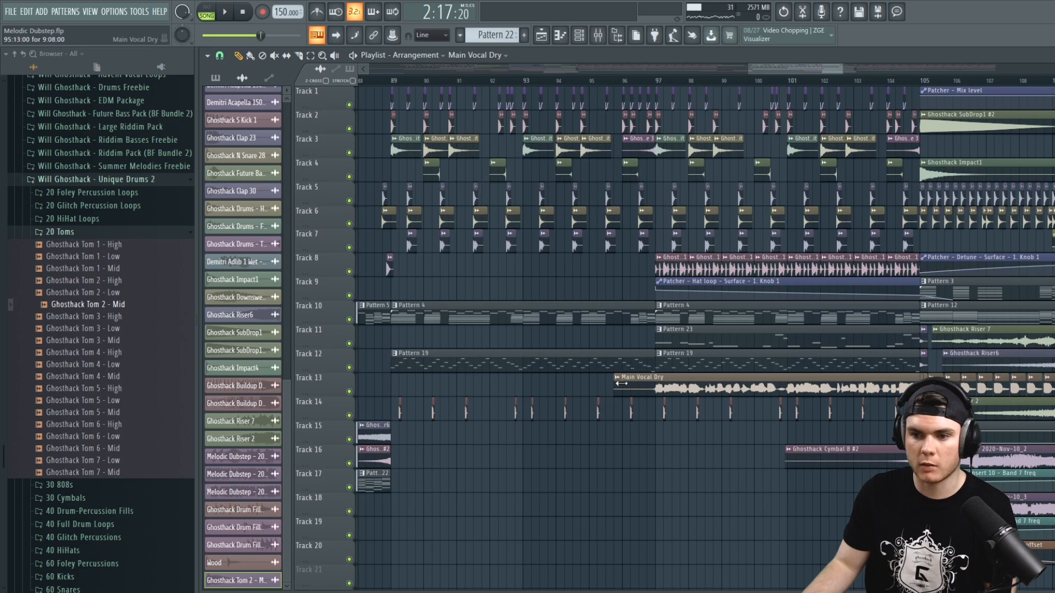
drag(691, 383, 427, 383)
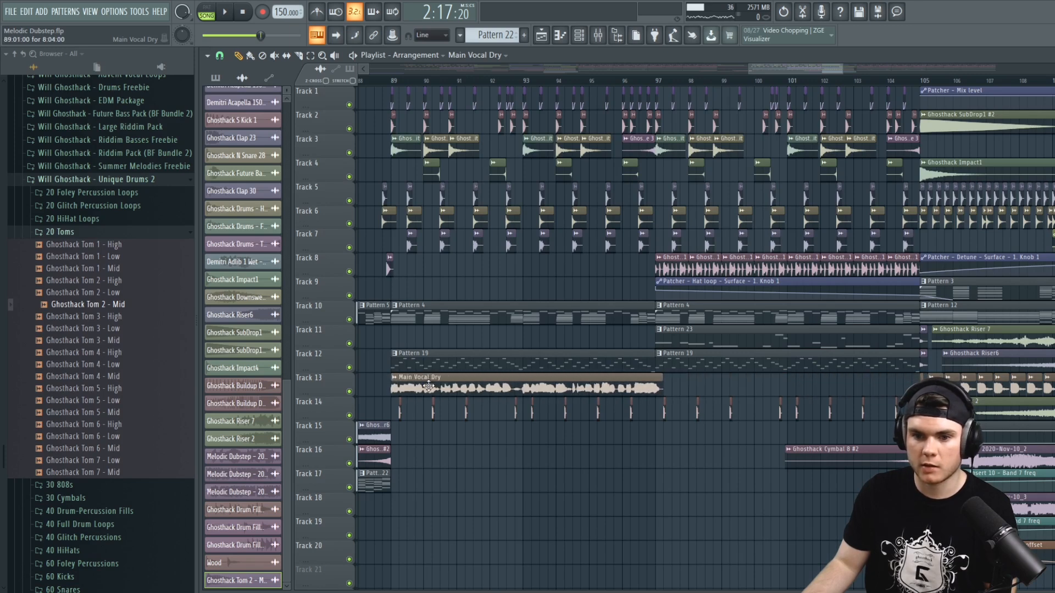
key(space)
drag(666, 384, 844, 384)
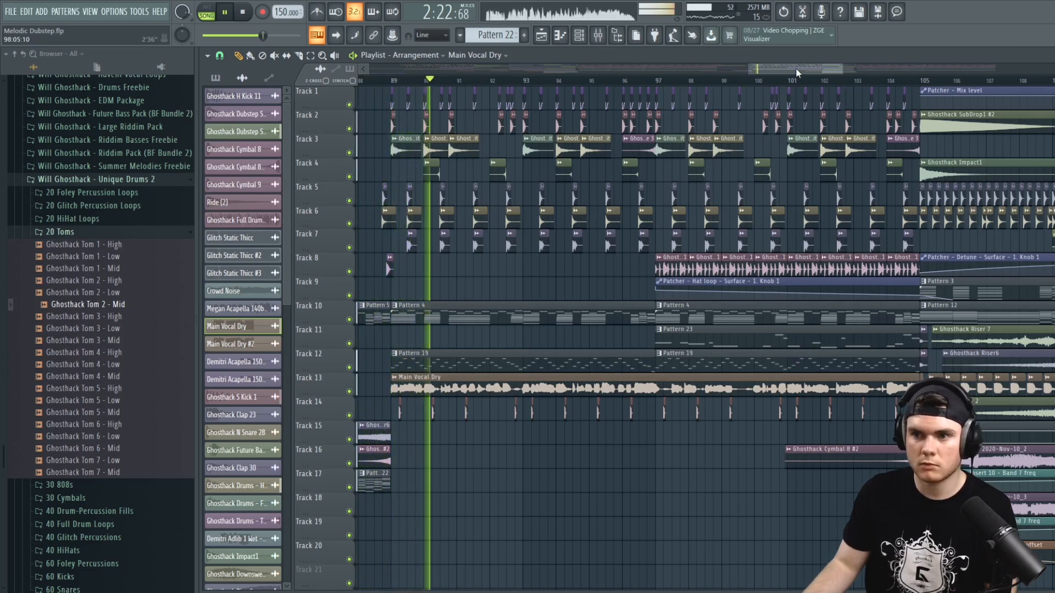
Extend the start of the Main Vocal Dry clip at bar 89 on Track 13 back to 81:05
drag(795, 68, 782, 72)
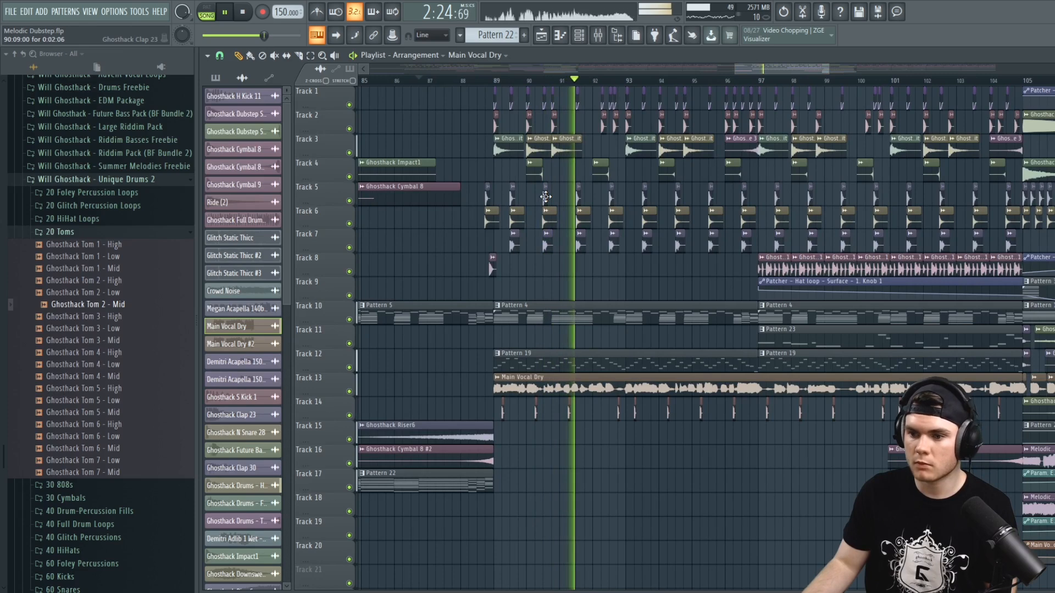
key(space)
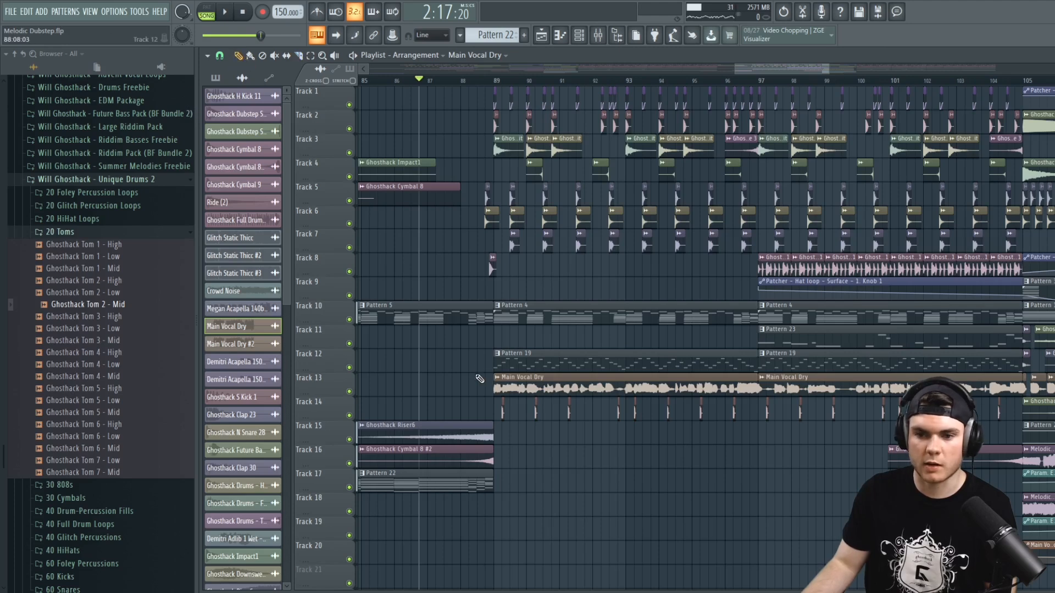
drag(493, 387, 425, 388)
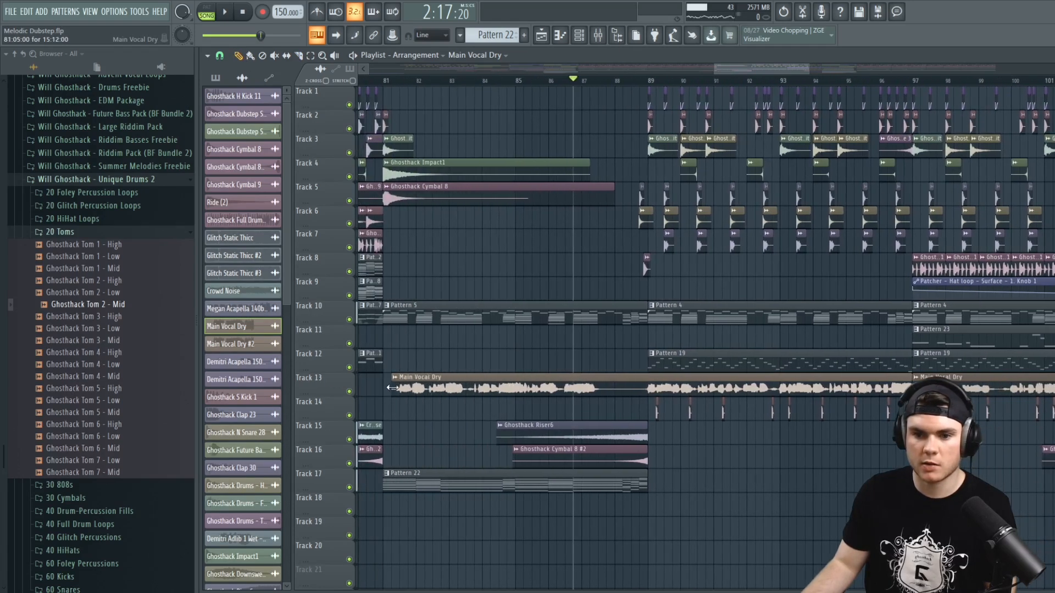
Trim the end of Track 13's first Main Vocal Dry clip to leave eight bars, then place it from bar 89 to bar 97
drag(909, 379, 699, 390)
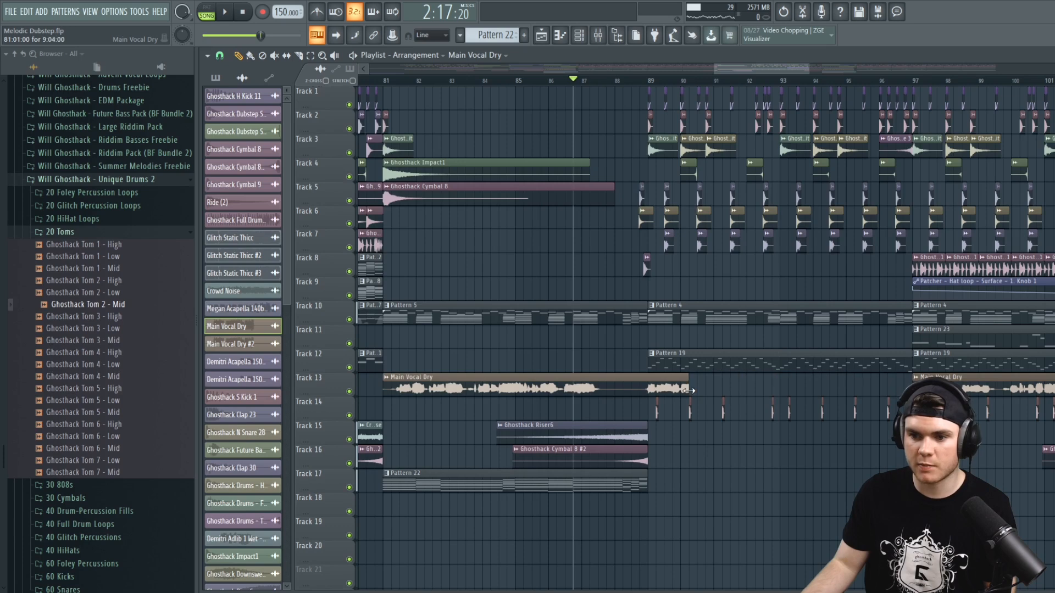
drag(626, 390, 881, 404)
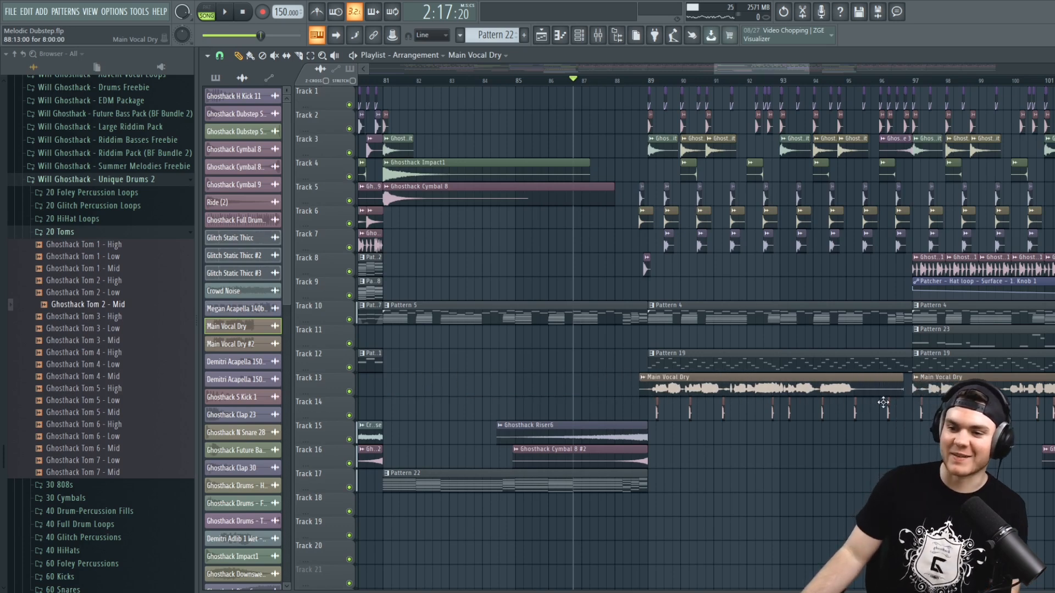
drag(727, 72, 763, 70)
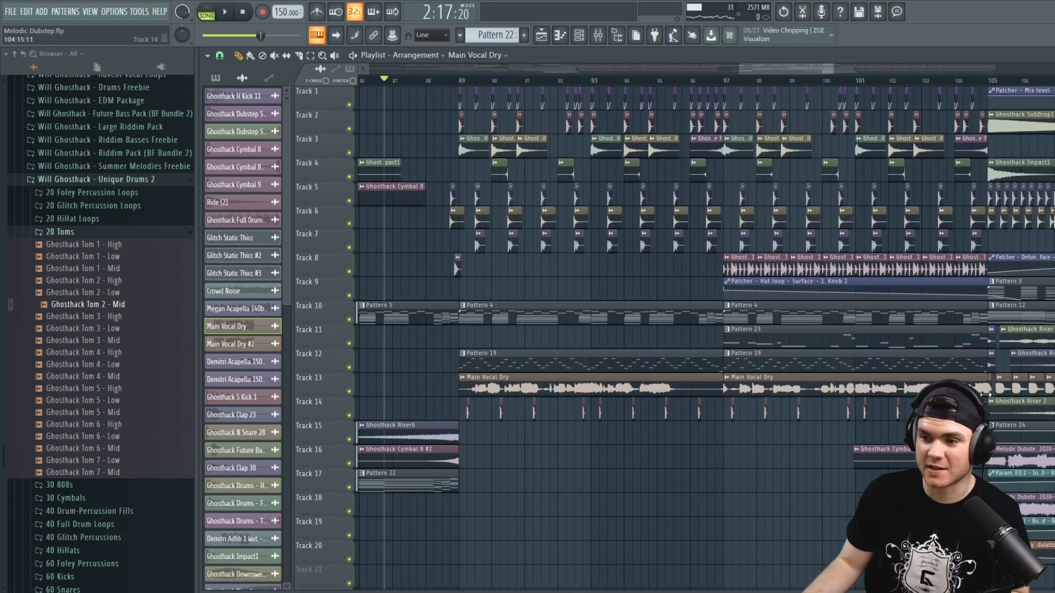
Play across bar 97, then trim the first Main Vocal Dry clip to end at 96:15 and the second to start at 97:05
click(707, 82)
key(space)
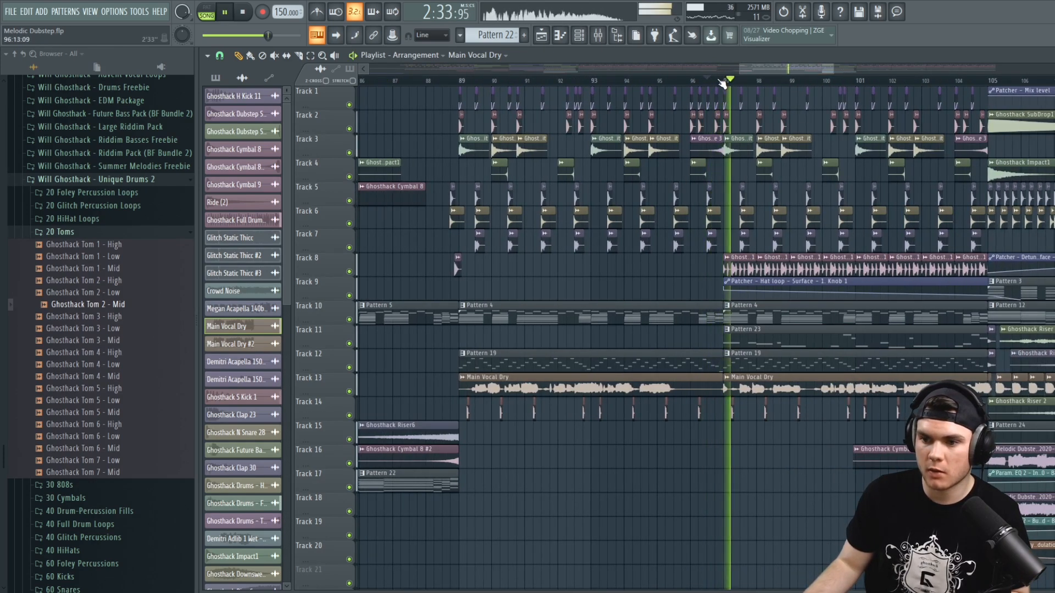
scroll(727, 86, up, 4)
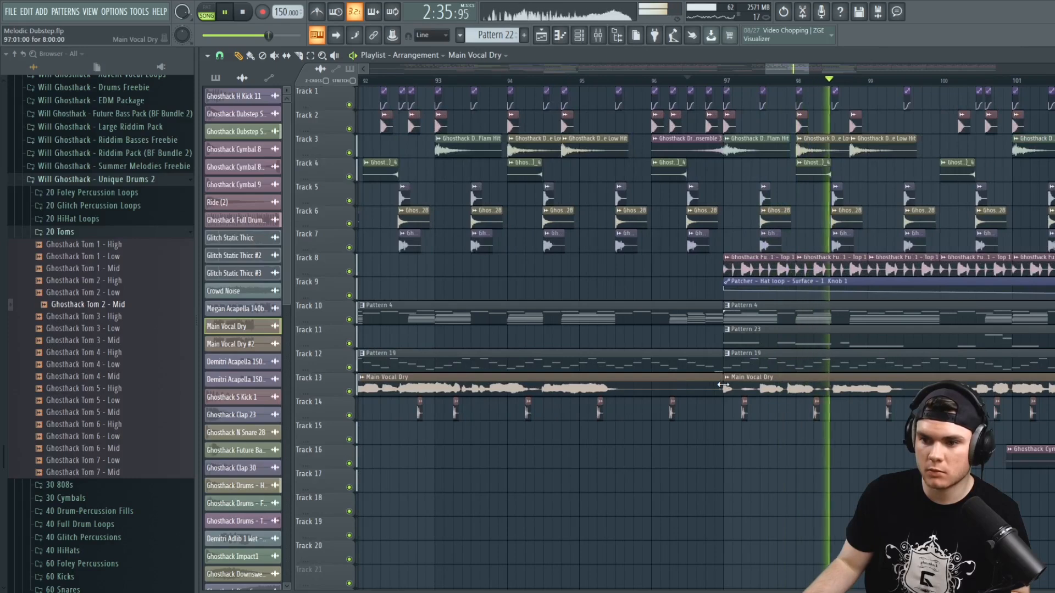
mouse_move(732, 380)
mouse_down()
mouse_move(740, 381)
mouse_move(713, 381)
mouse_up()
Place the Ghosthack Tom 2 - Mid clip on Track 8 at 96:15 and listen to the fill leading into bar 97
scroll(510, 82, down, 4)
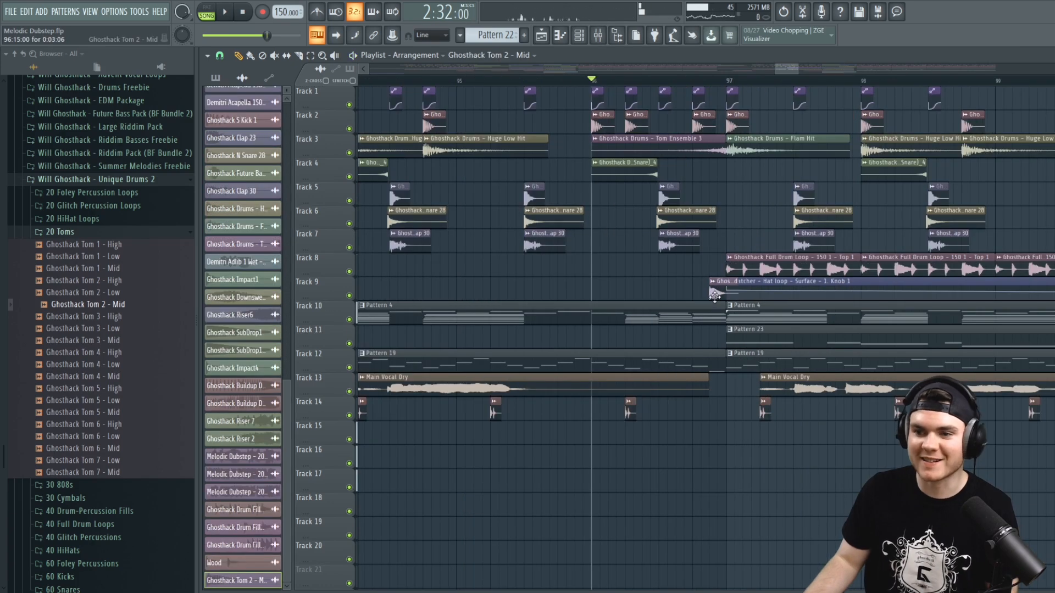
drag(714, 297, 713, 268)
key(space)
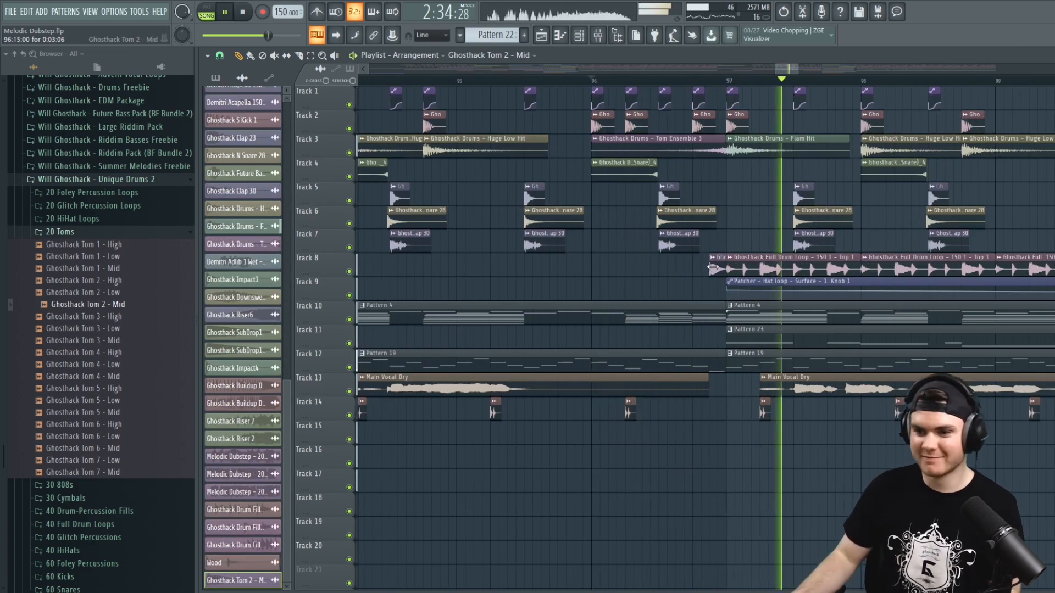
scroll(717, 82, down, 5)
scroll(717, 82, down, 2)
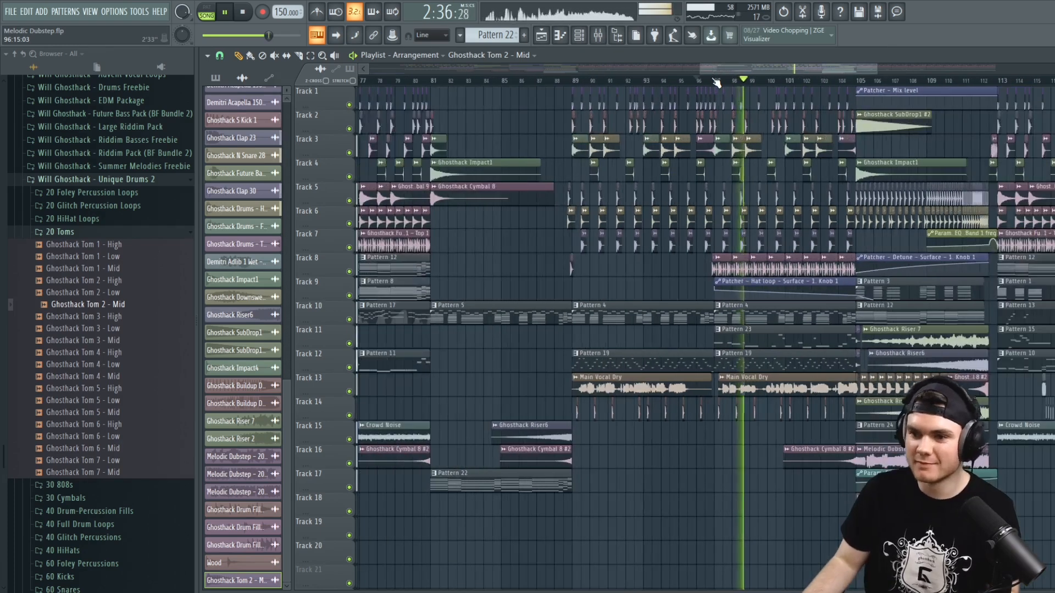
key(space)
Listen to the second half of the verse from the start of bar 97
scroll(789, 81, up, 4)
drag(810, 67, 815, 67)
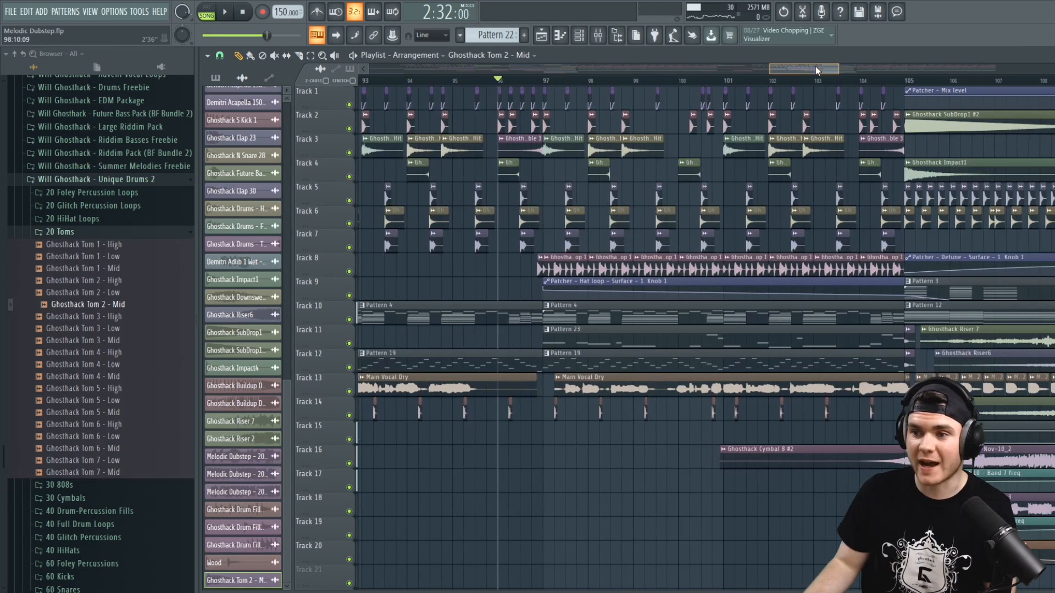
click(548, 82)
key(space)
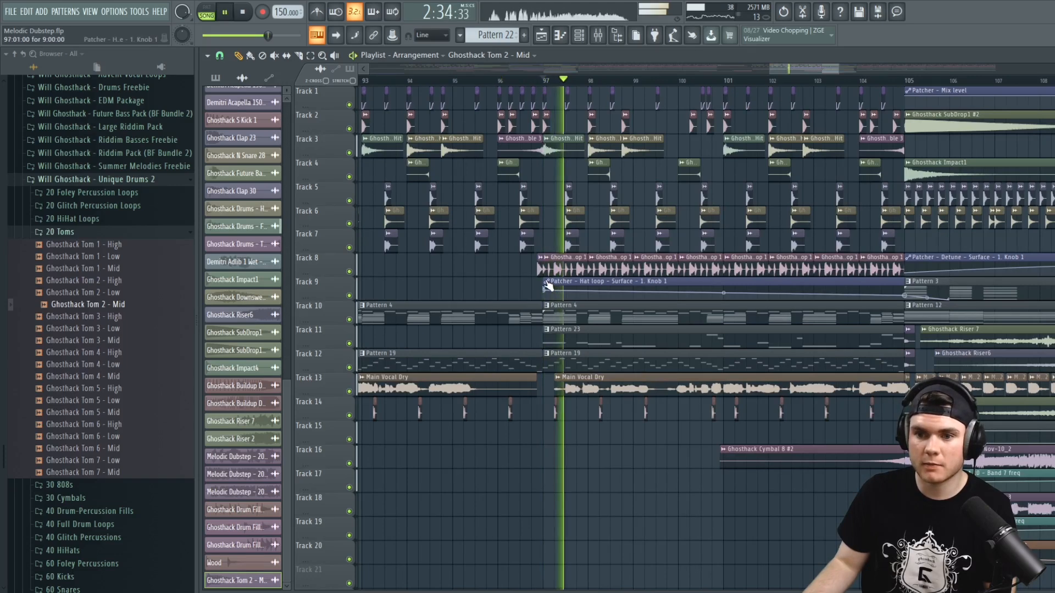
key(space)
click(546, 281)
key(Escape)
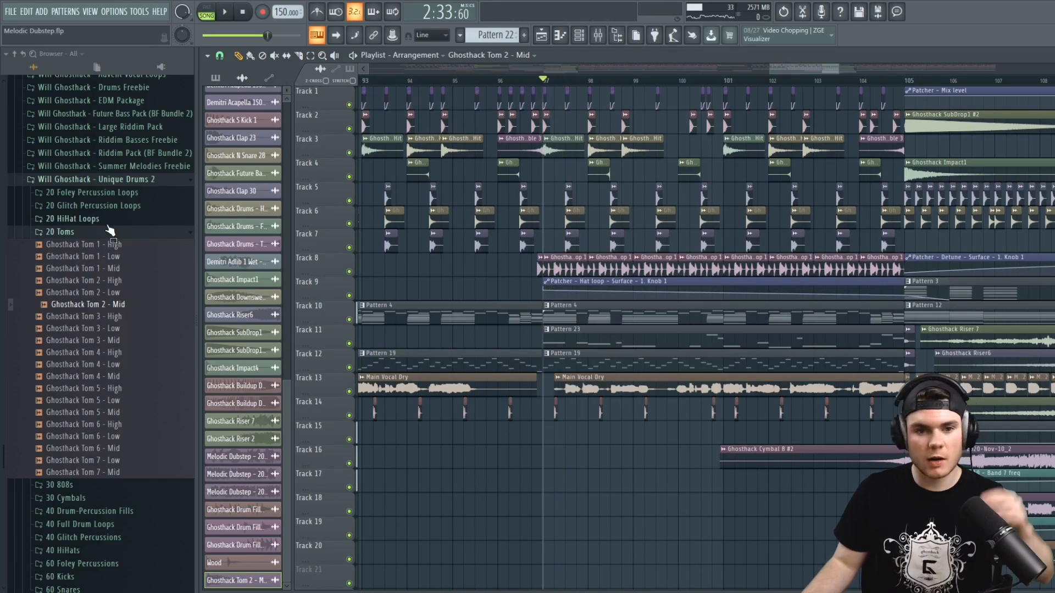
Audition closed hats in the 40 HiHats folder and place Ghosthack CH 20 on Track 15, repeating it from bar 97 to bar 101
click(103, 233)
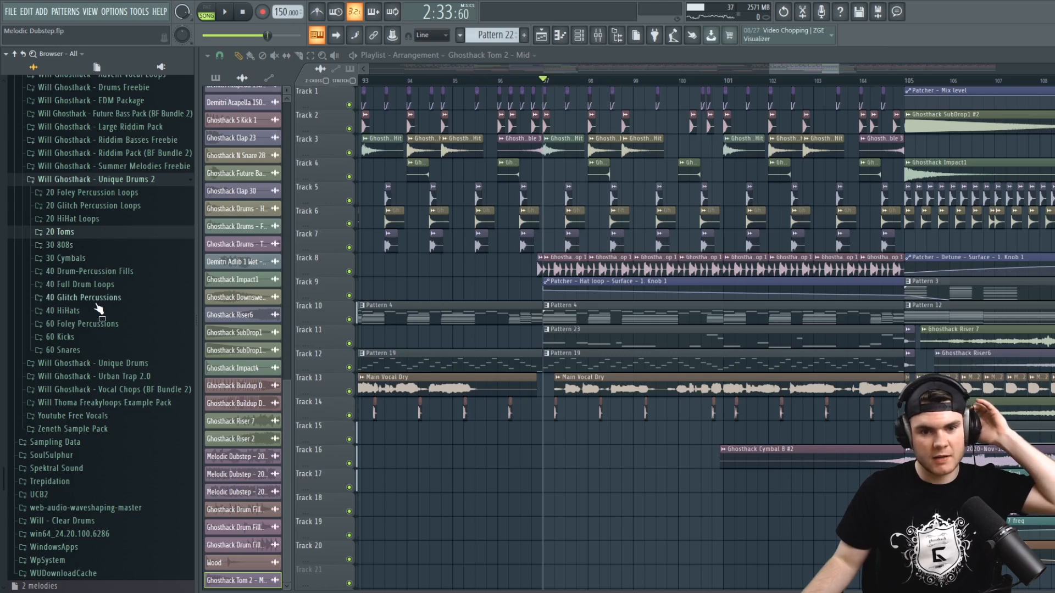
click(77, 311)
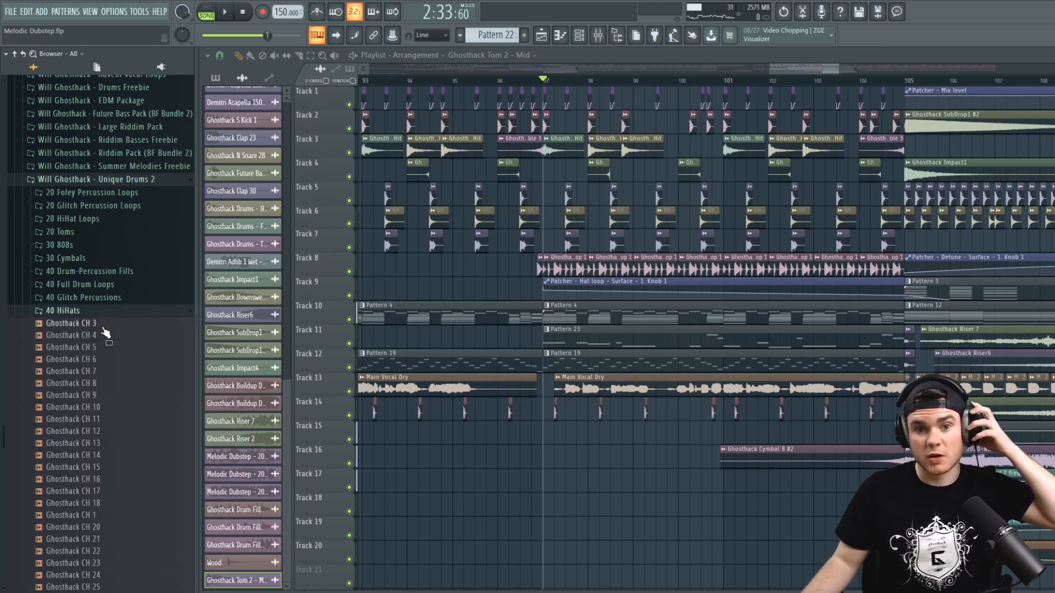
scroll(104, 334, down, 3)
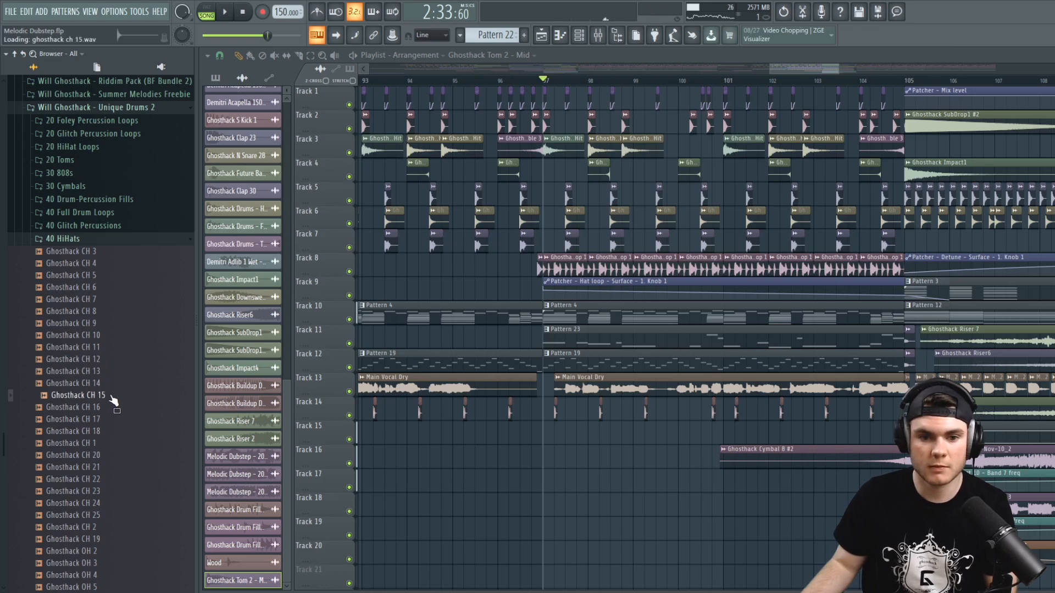
key(Down)
key(Down)
key(Down)
drag(113, 323, 555, 434)
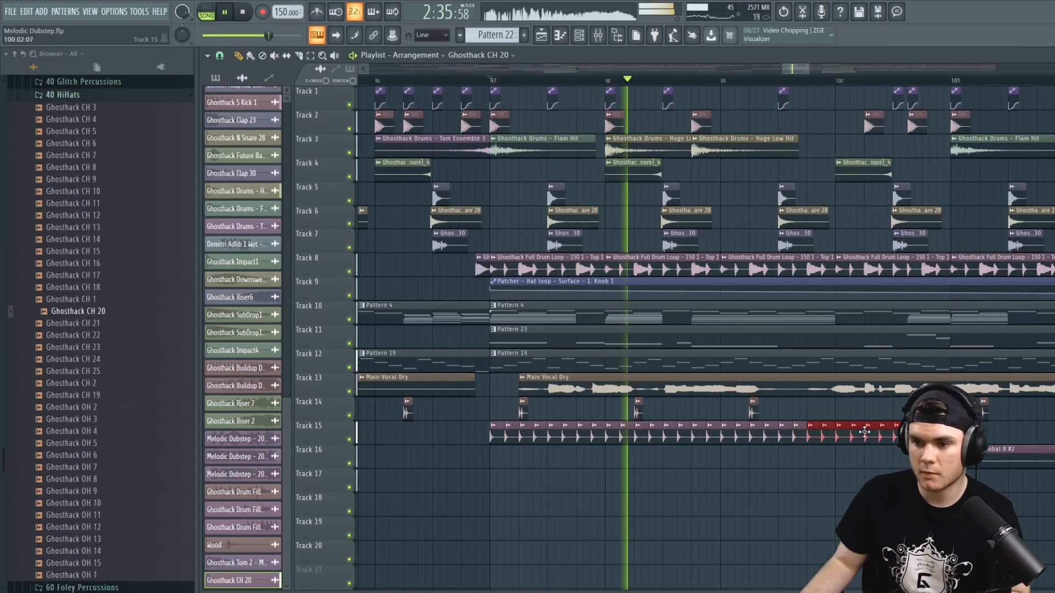
Open the Ghosthack CH 20 sample settings, raise its fade-out and lower its volume to 49% while playing from bar 97
scroll(755, 409, down, 3)
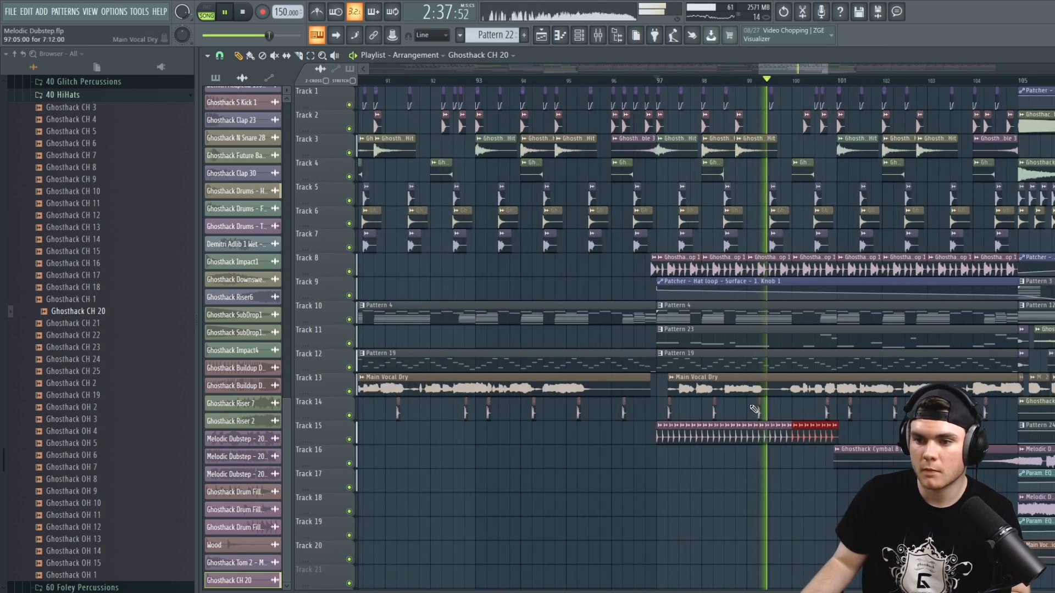
double_click(758, 441)
key(space)
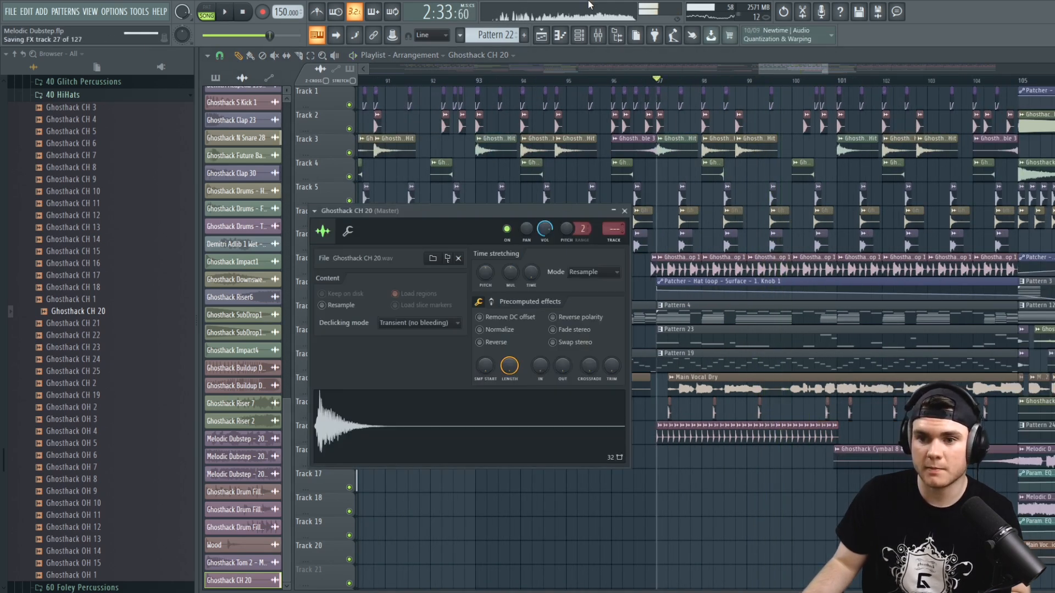
key(space)
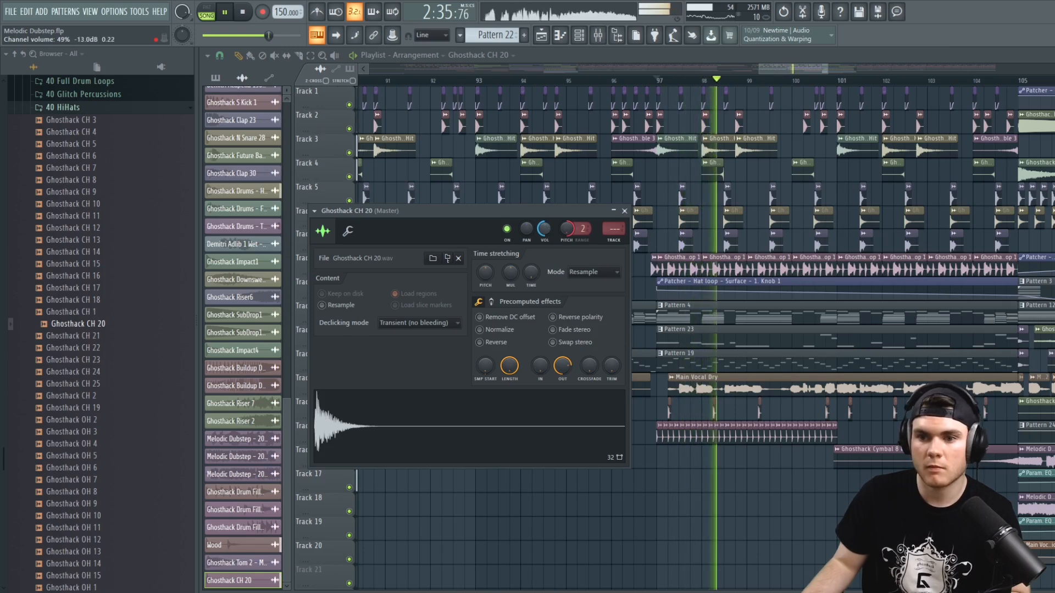
key(space)
Replace the hi-hat sample with Ghosthack CH 12 from the 40 HiHats folder and set its volume to 38% during playback
click(114, 360)
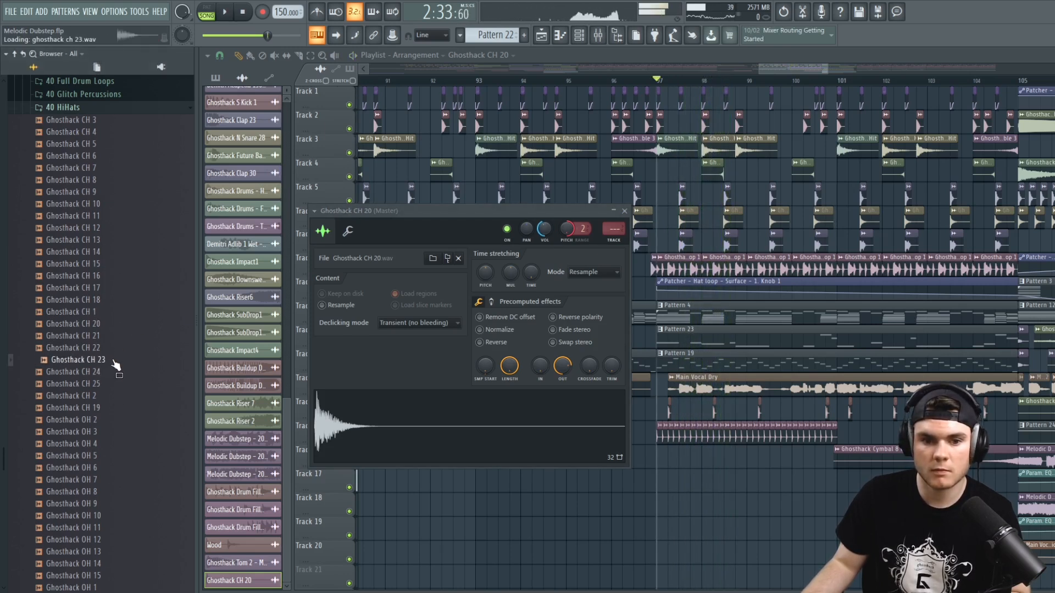
click(105, 229)
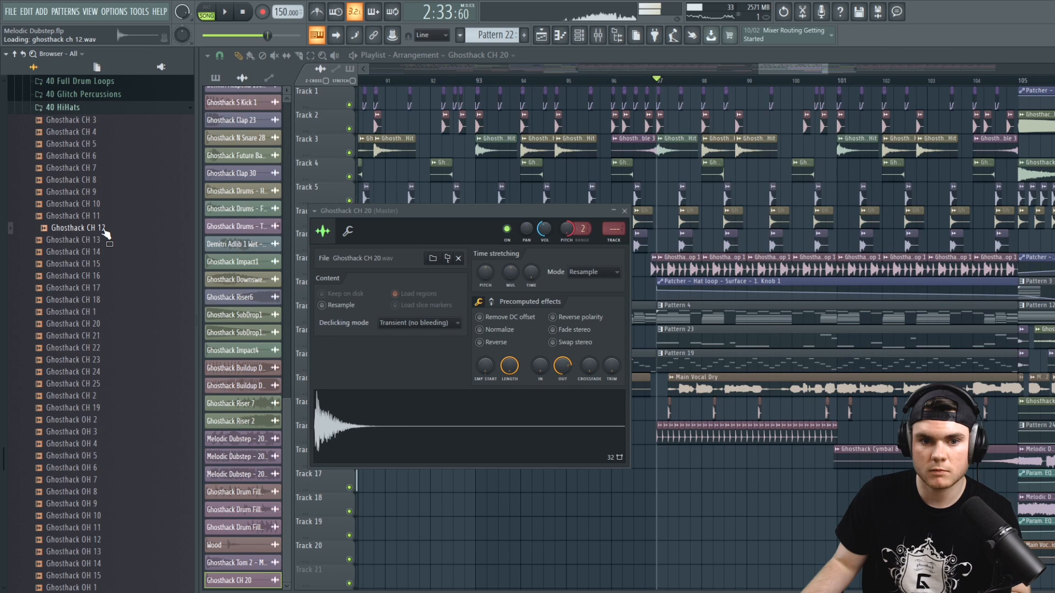
drag(402, 411, 460, 428)
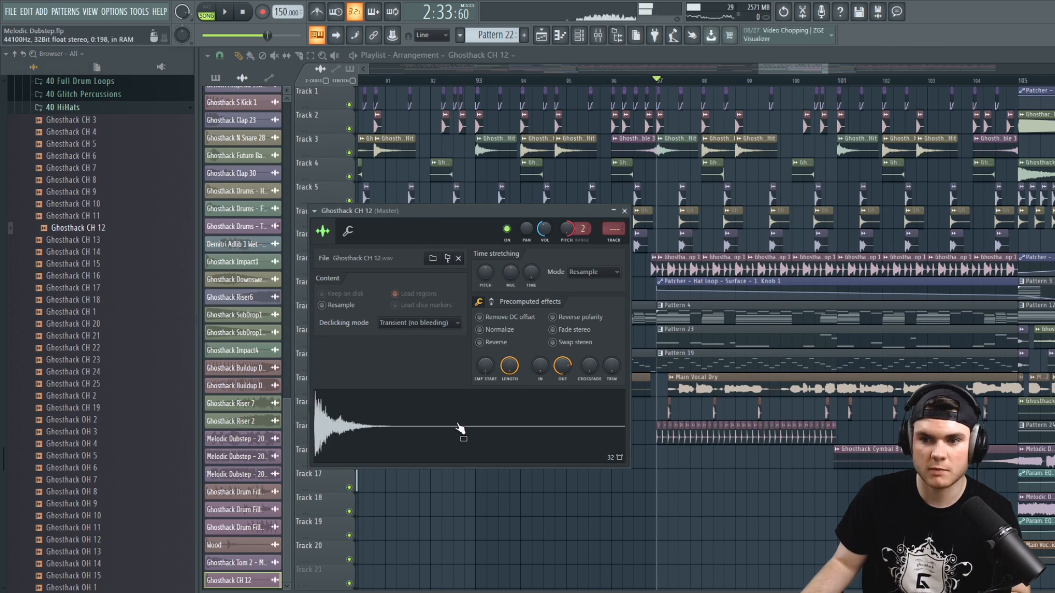
right_click(568, 230)
click(575, 242)
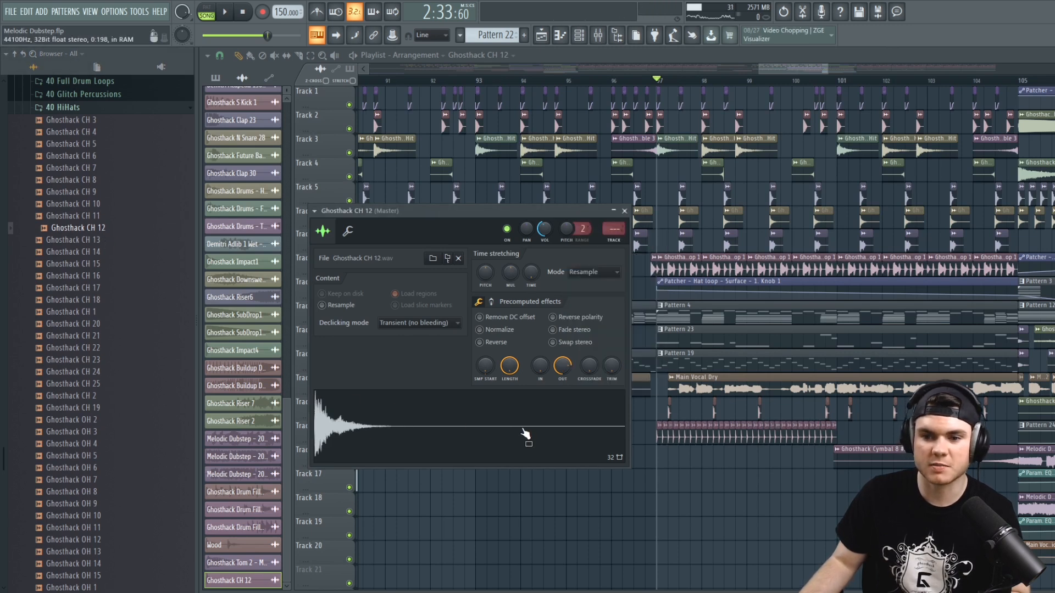
key(space)
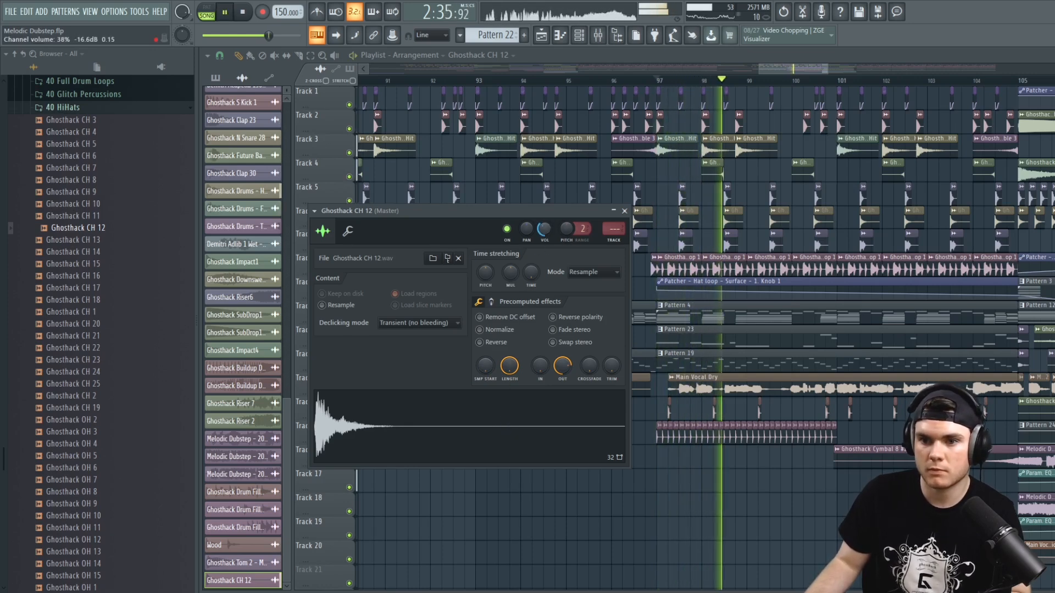
Extend Track 15's hi-hats to bar 105 and automate the Ghosthack CH 12 Modulation X offset on Track 16 from bar 97 to 105
click(619, 88)
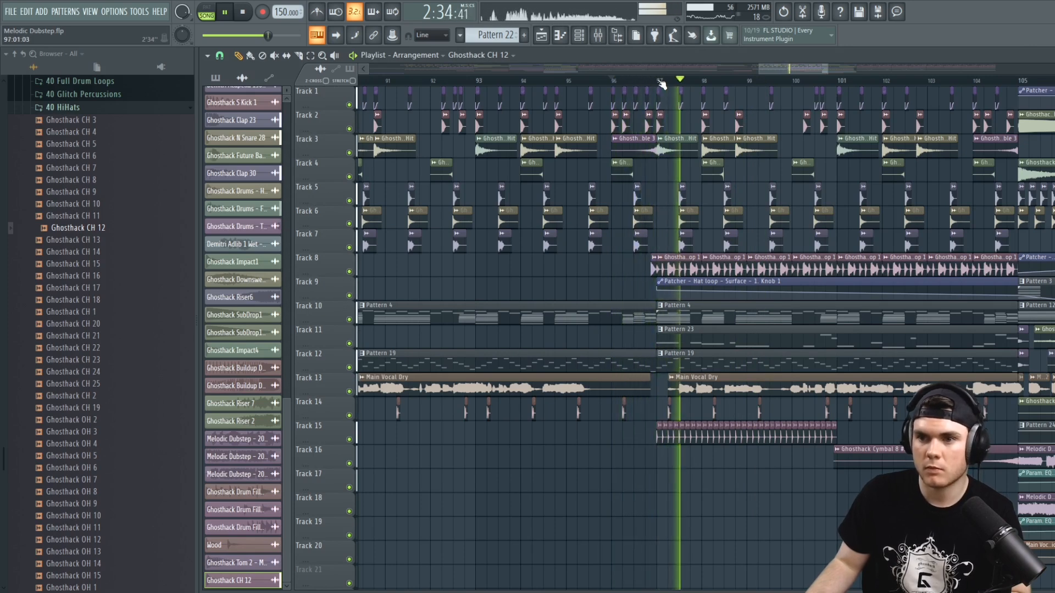
drag(662, 83, 840, 96)
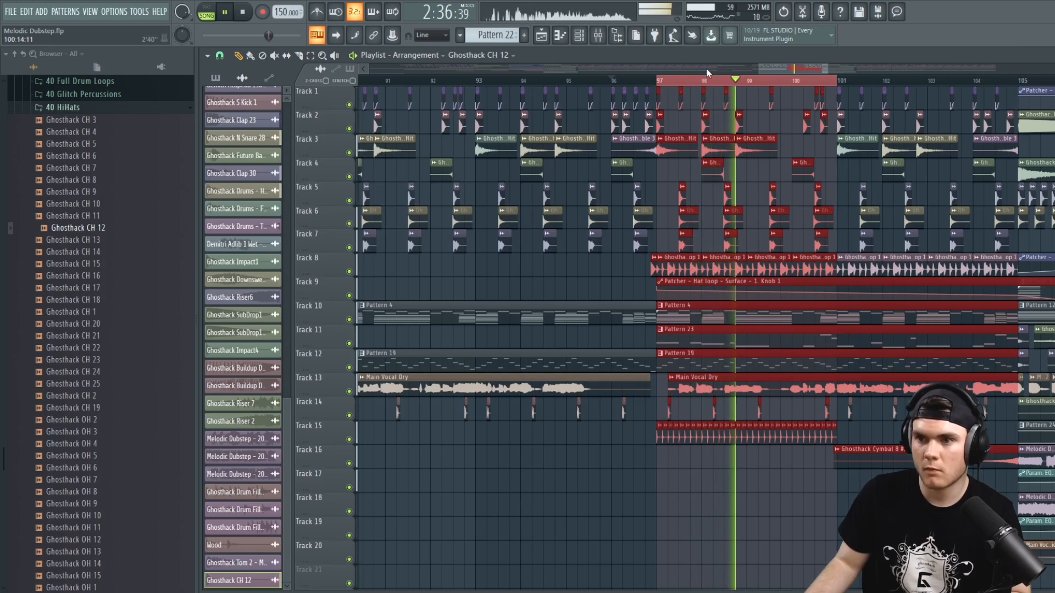
drag(773, 70, 788, 69)
key(space)
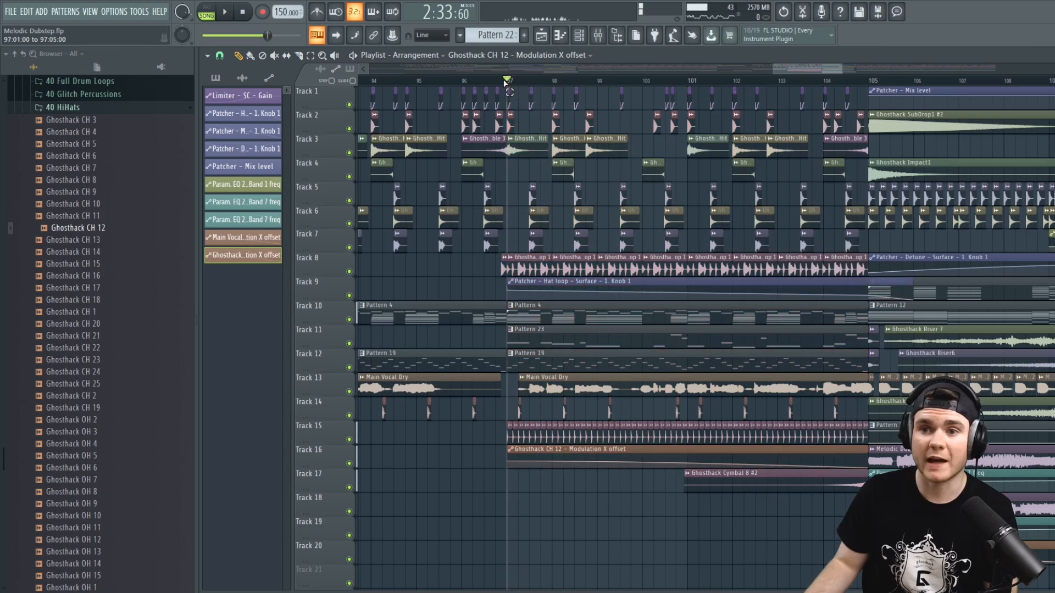
Listen to the end of the second verse and its transition into the build at bar 105
scroll(508, 80, down, 5)
key(space)
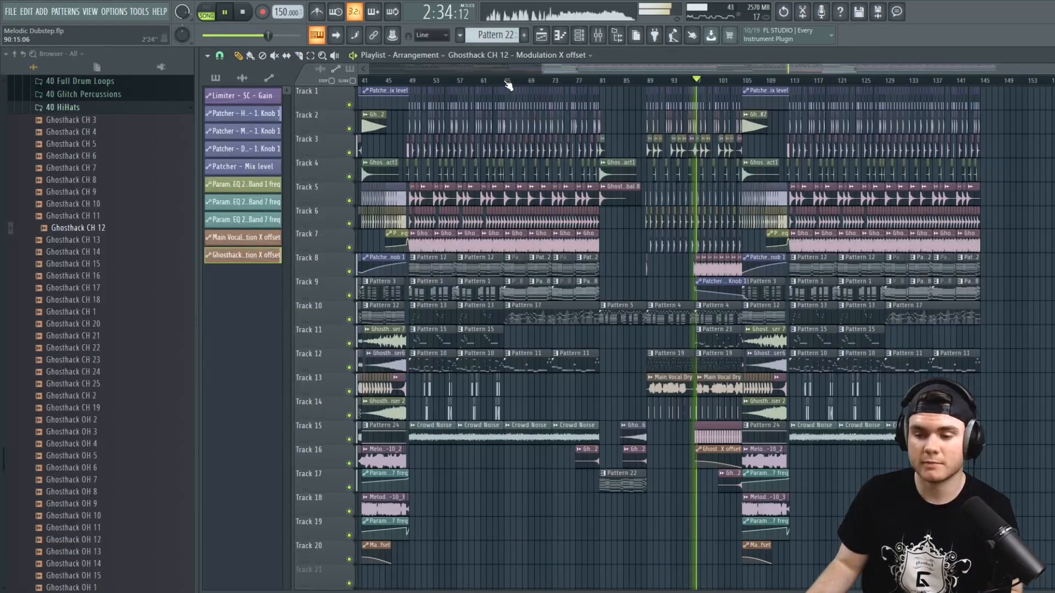
click(728, 79)
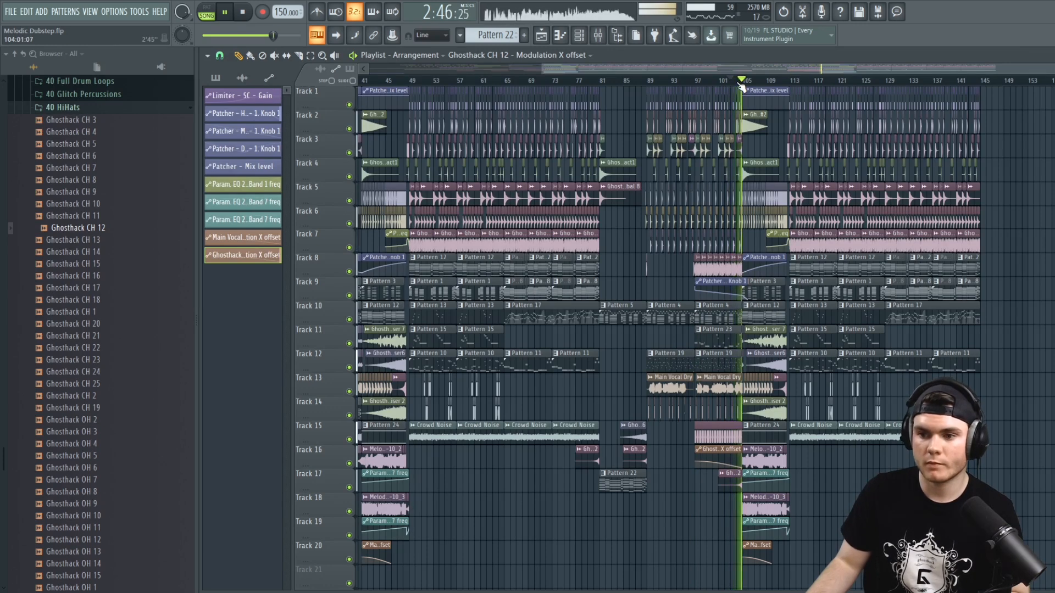
scroll(742, 84, up, 4)
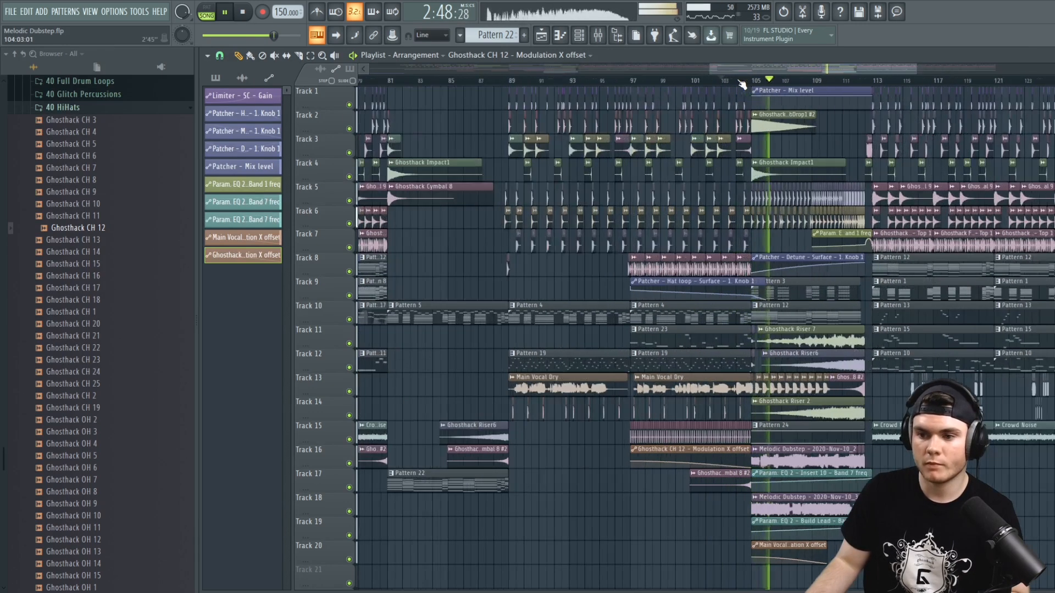
click(742, 82)
scroll(739, 83, down, 5)
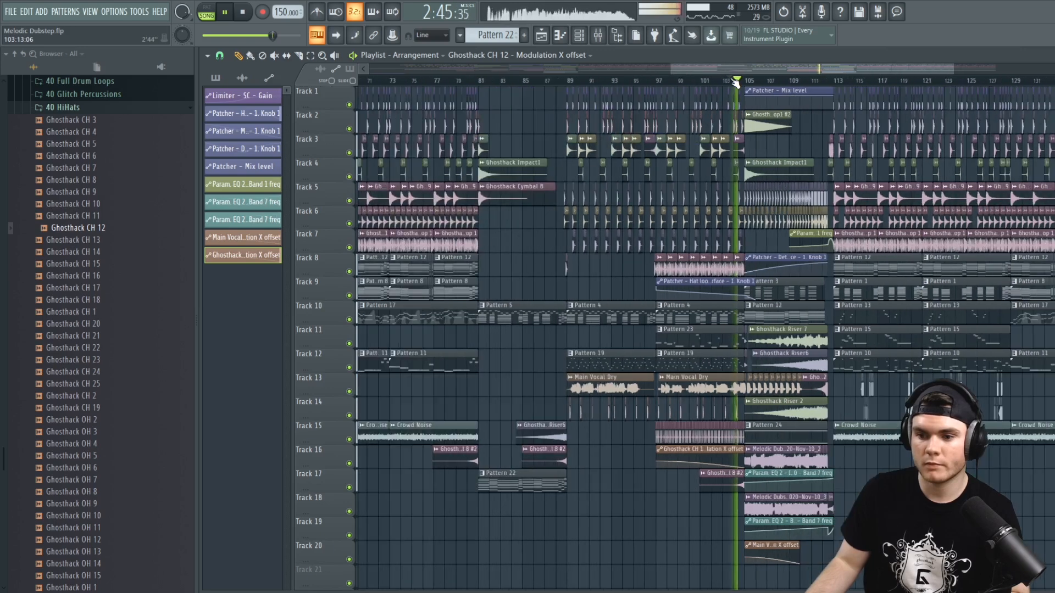
key(space)
Place a Ghosthack Riser6 clip on Track 18 ending at bar 105 and play the transition into the build
click(575, 430)
click(678, 508)
drag(698, 505, 712, 502)
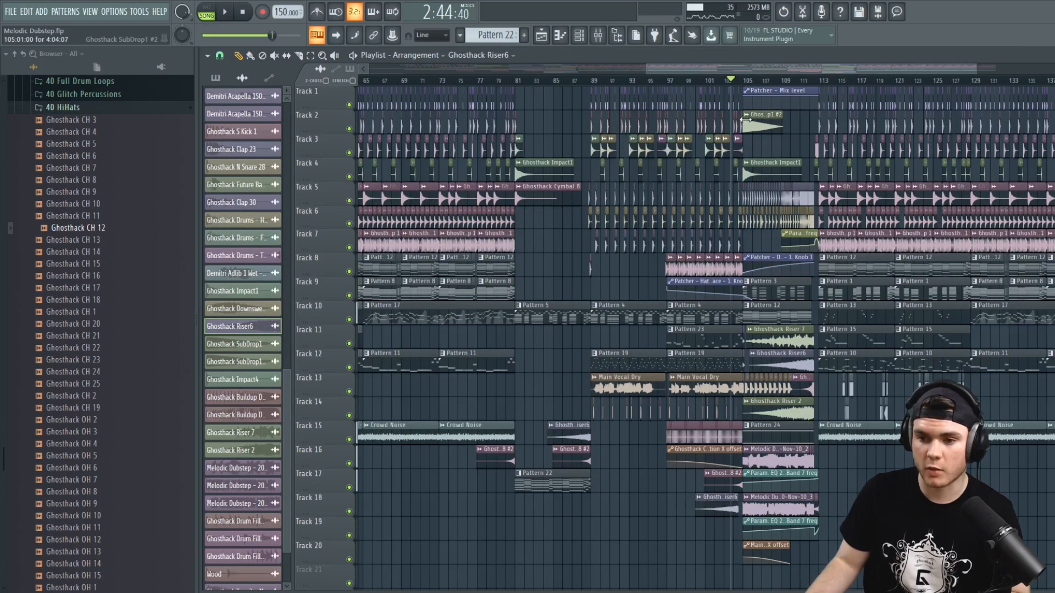
key(space)
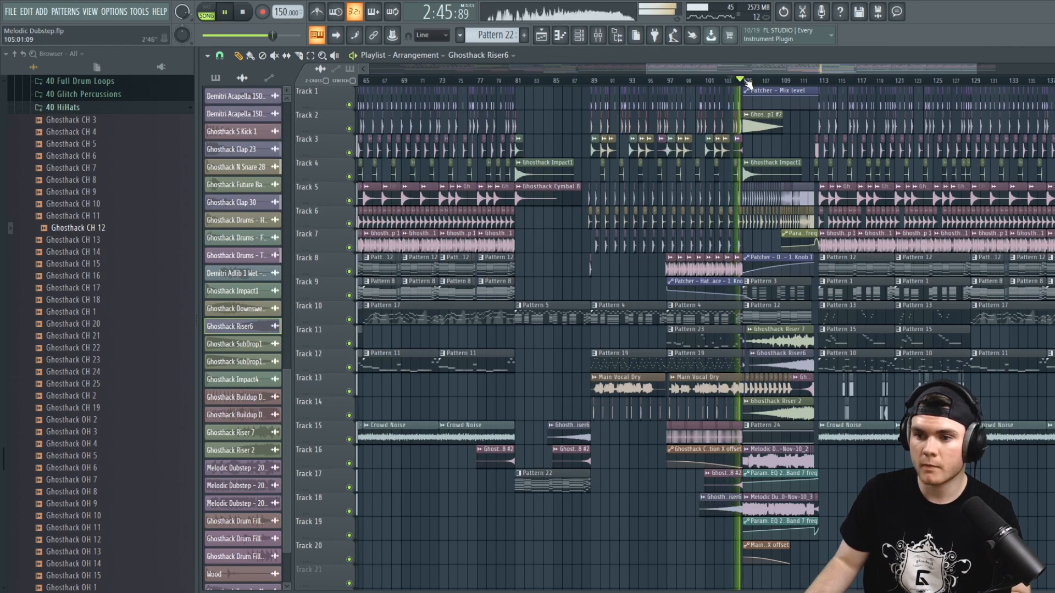
Examine the end of the second drop and the Pattern 5 clip following it on Track 10 at bar 145
scroll(747, 82, up, 3)
scroll(750, 82, up, 3)
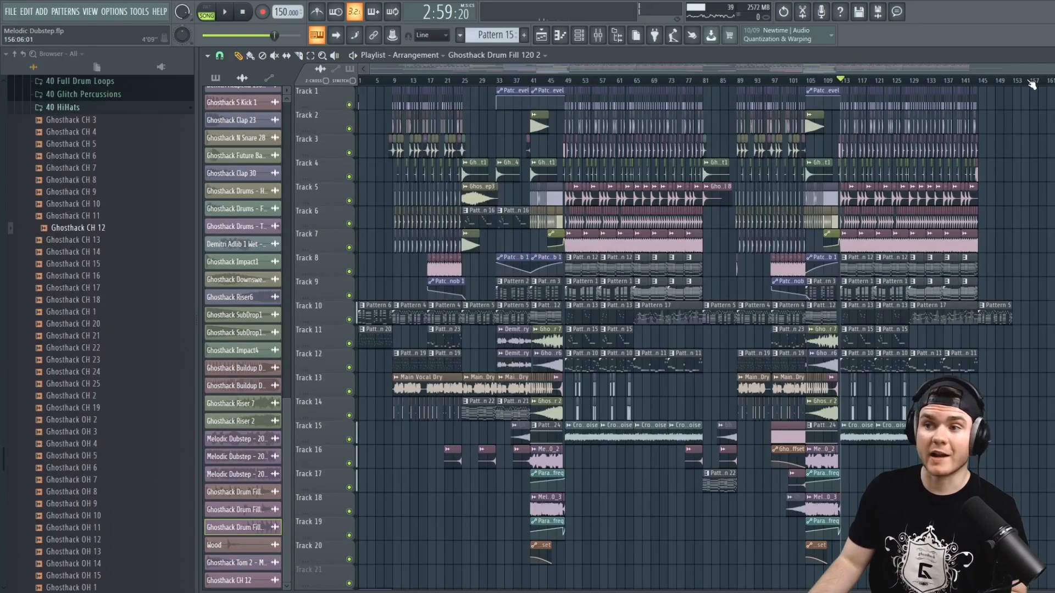
scroll(975, 77, up, 5)
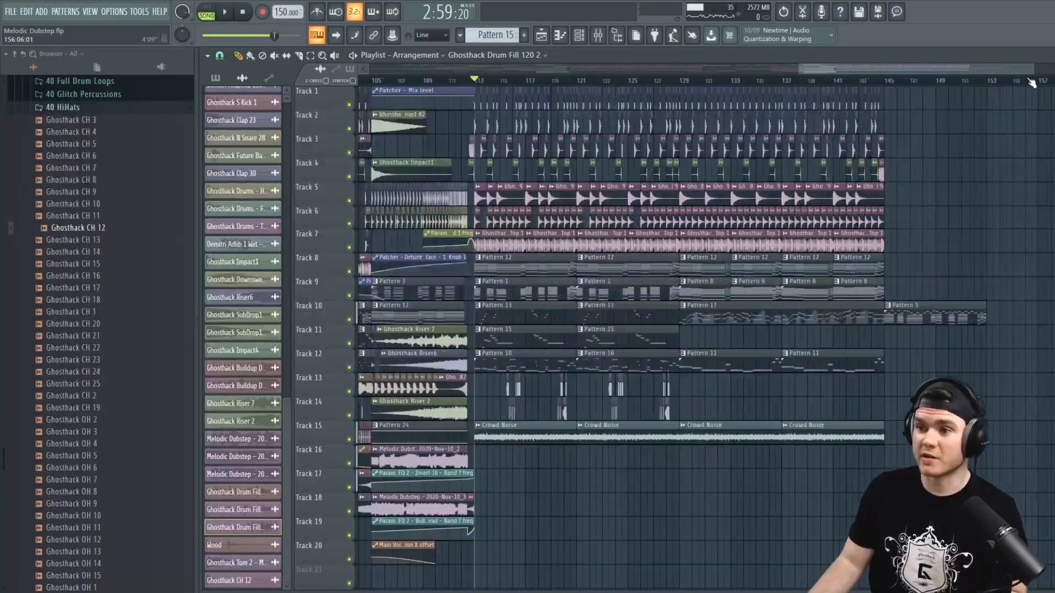
scroll(846, 86, up, 4)
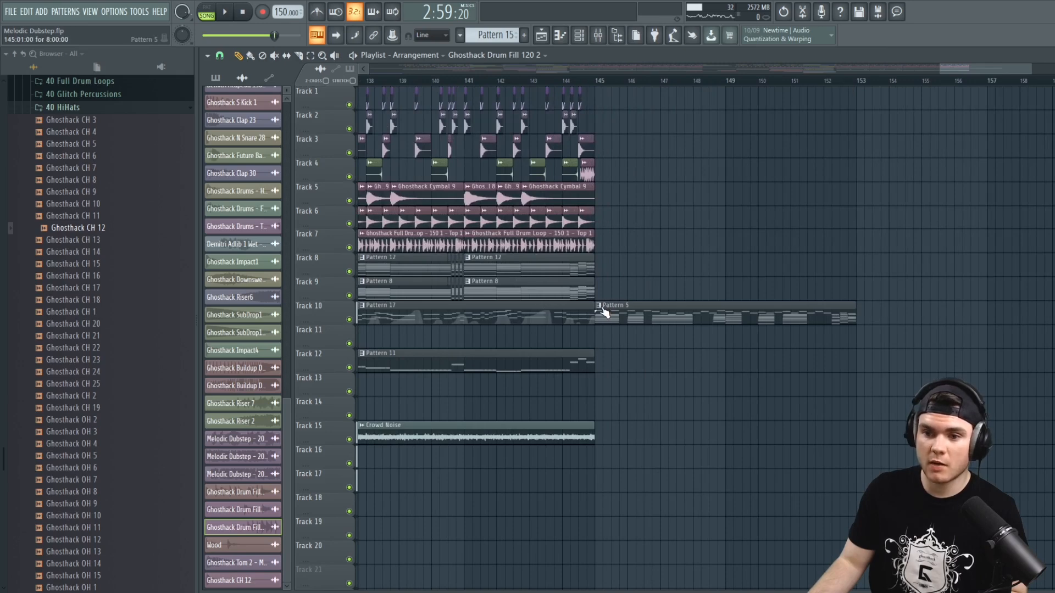
Copy all Space Voice melody notes from Pattern 16 and paste them into the Addictive Keys part of Pattern 6
click(602, 309)
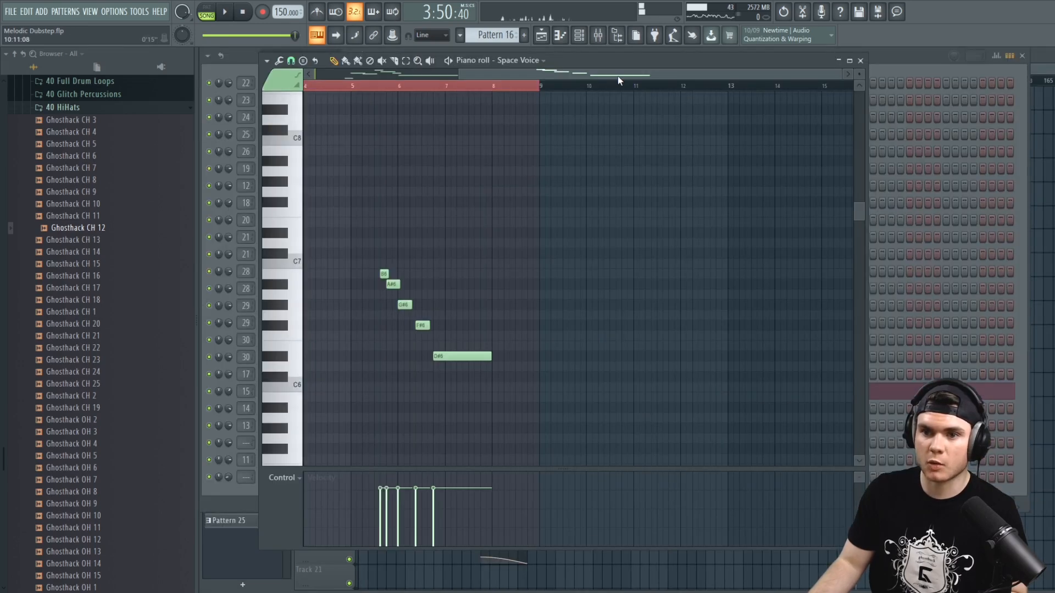
drag(617, 77, 439, 90)
drag(672, 422, 233, 186)
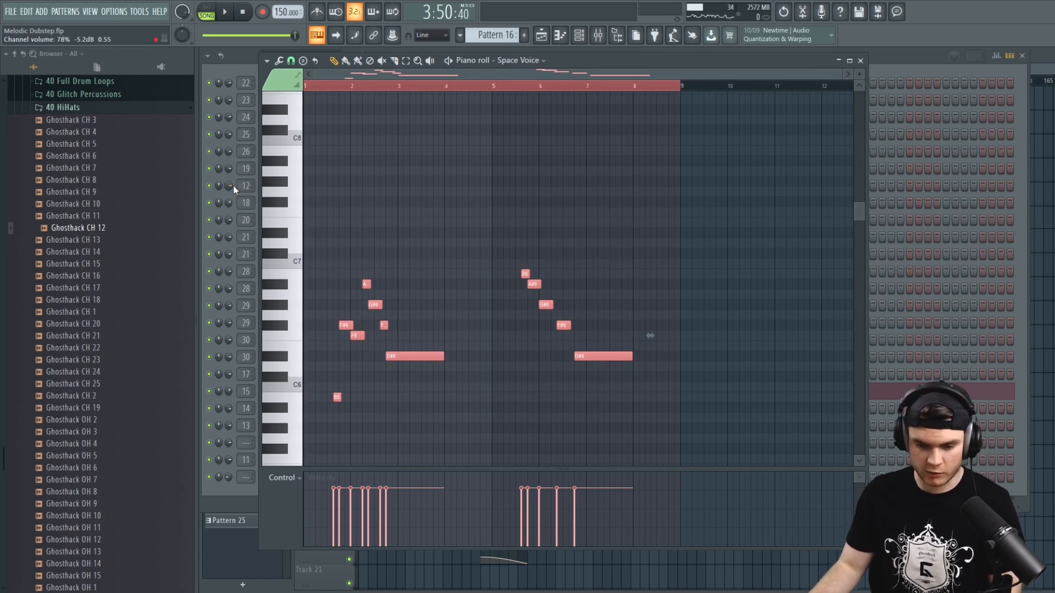
click(1048, 72)
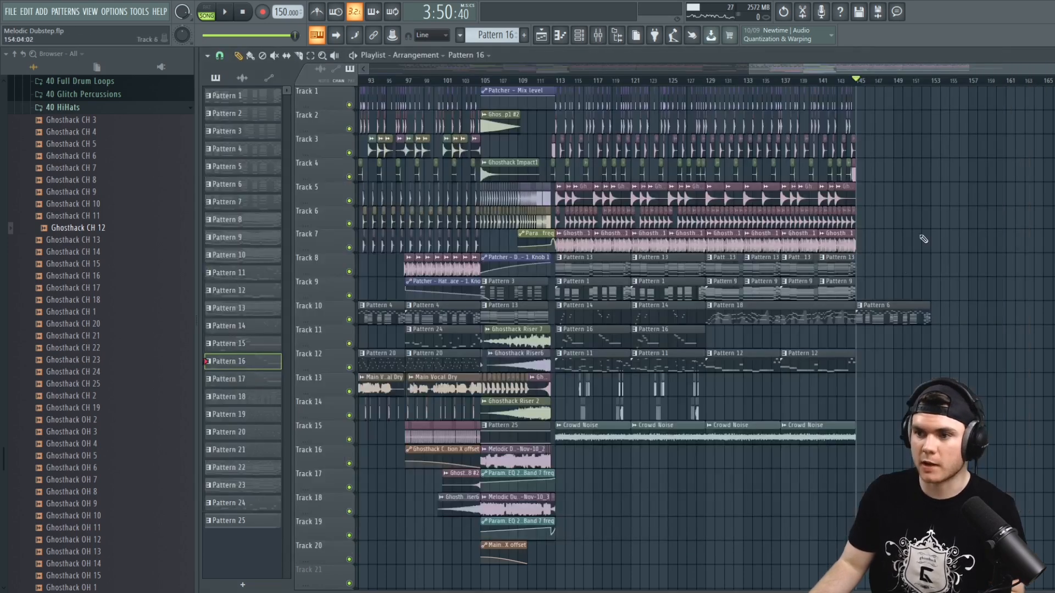
double_click(891, 308)
key(ctrl+v)
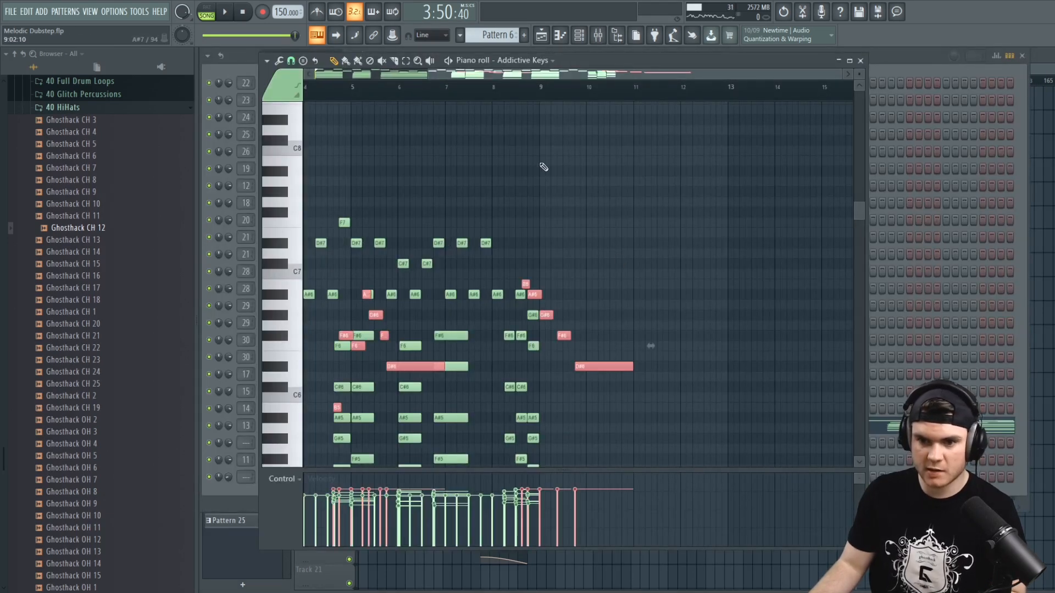
Shift the pasted melody back into bar 1 of Pattern 6 and audition it in higher octaves above the chords
drag(523, 76, 257, 109)
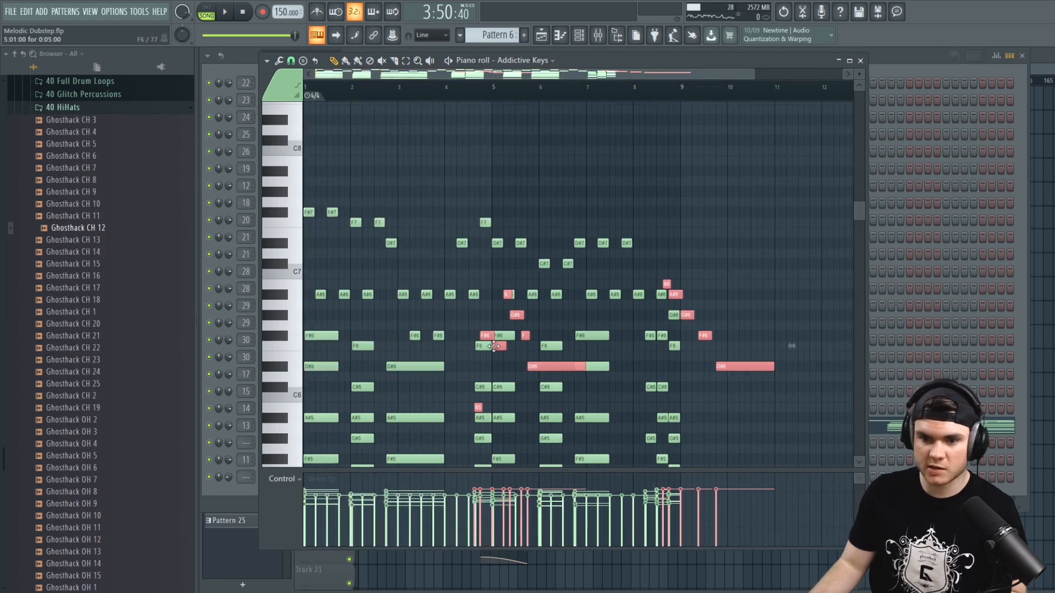
drag(489, 334, 352, 346)
key(space)
key(ctrl+Up)
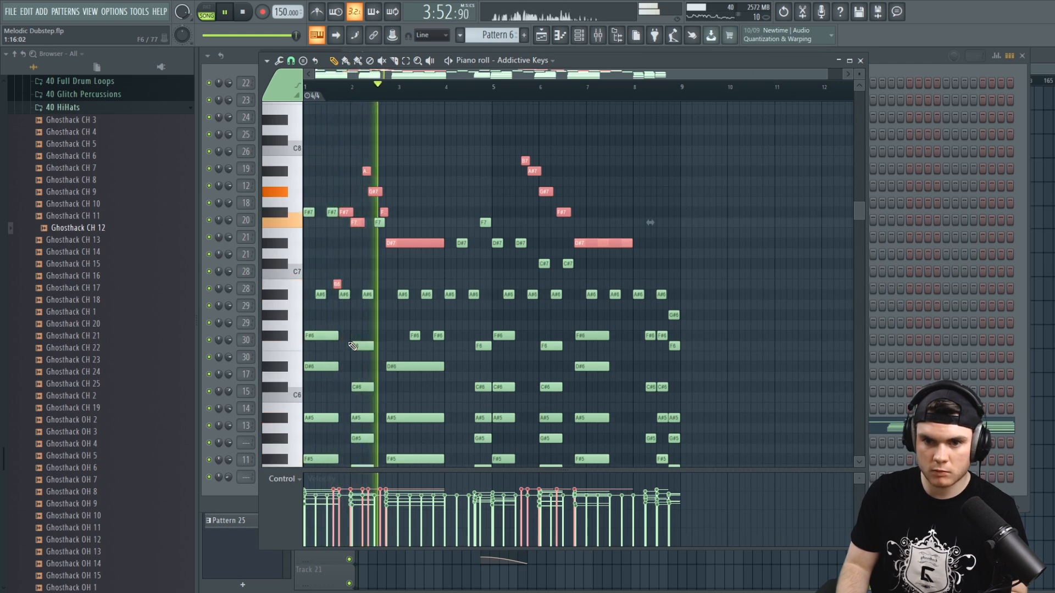
key(ctrl+Up)
scroll(744, 243, up, 3)
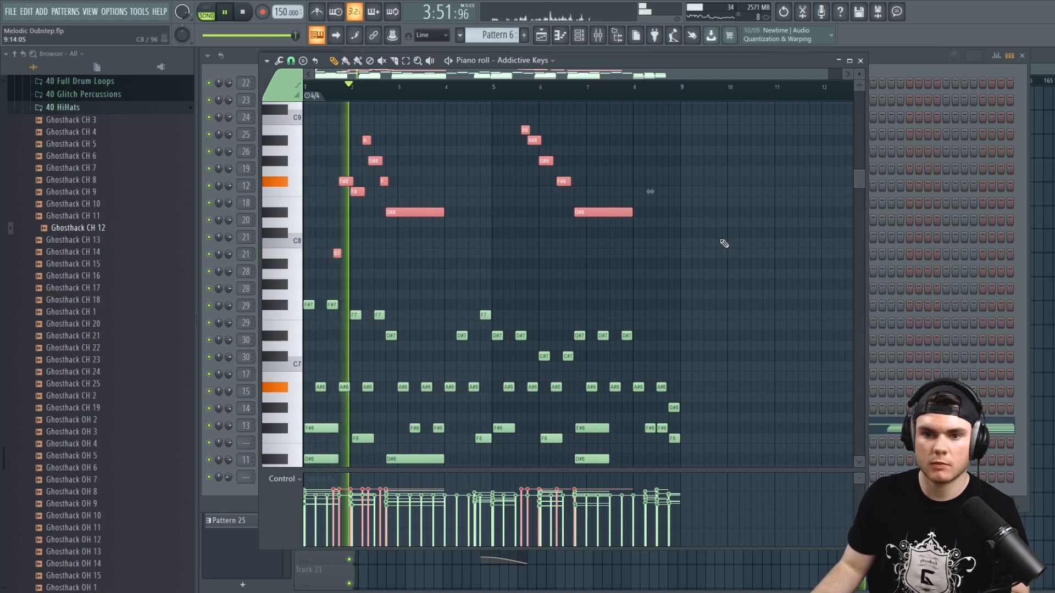
key(space)
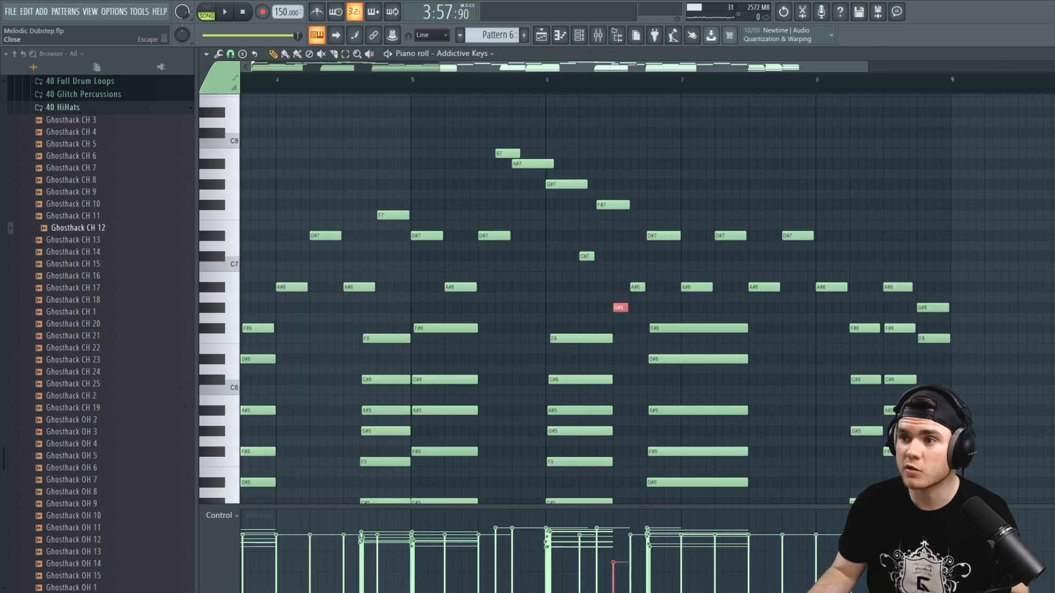
Return to the playlist and play the transition from bar 144 into the outro's Pattern 6 clip
key(F6)
click(1022, 55)
click(843, 80)
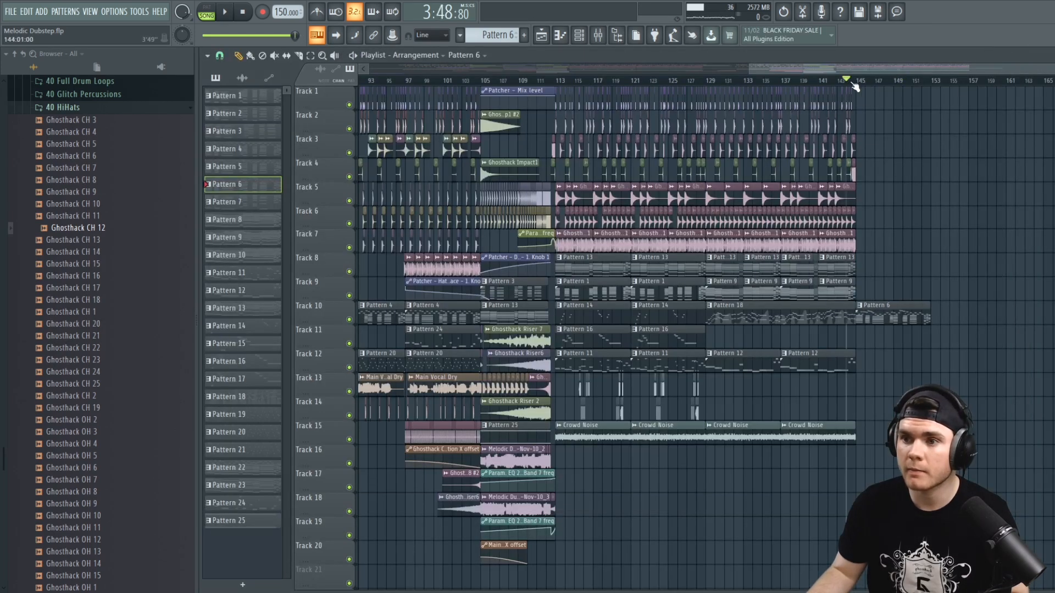
key(space)
drag(873, 68, 971, 71)
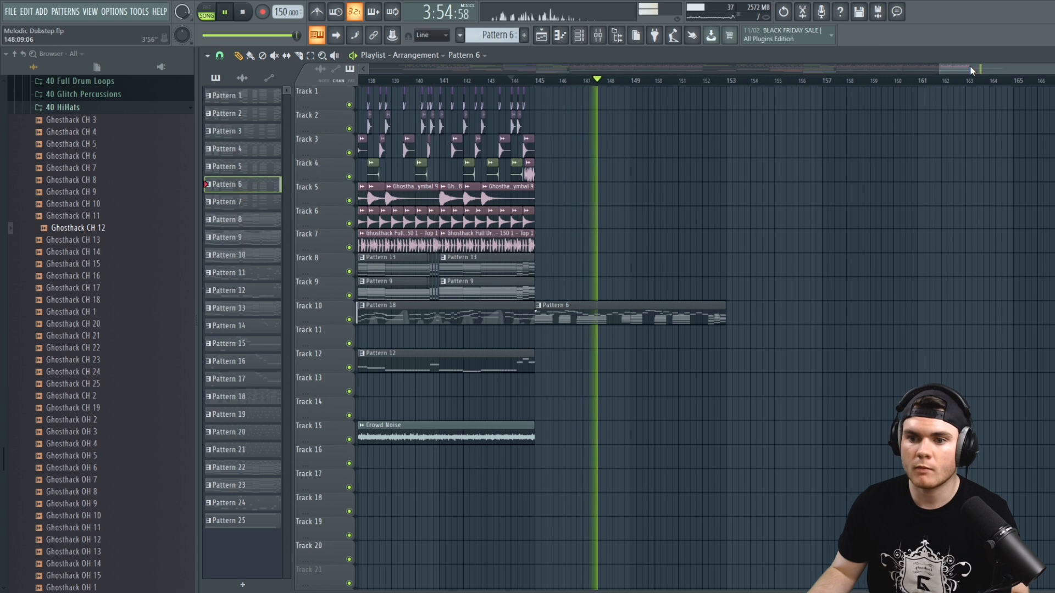
Open Pattern 6's piano part and listen to the closing chords in bar 8
double_click(711, 313)
drag(793, 71, 620, 96)
scroll(620, 98, down, 1)
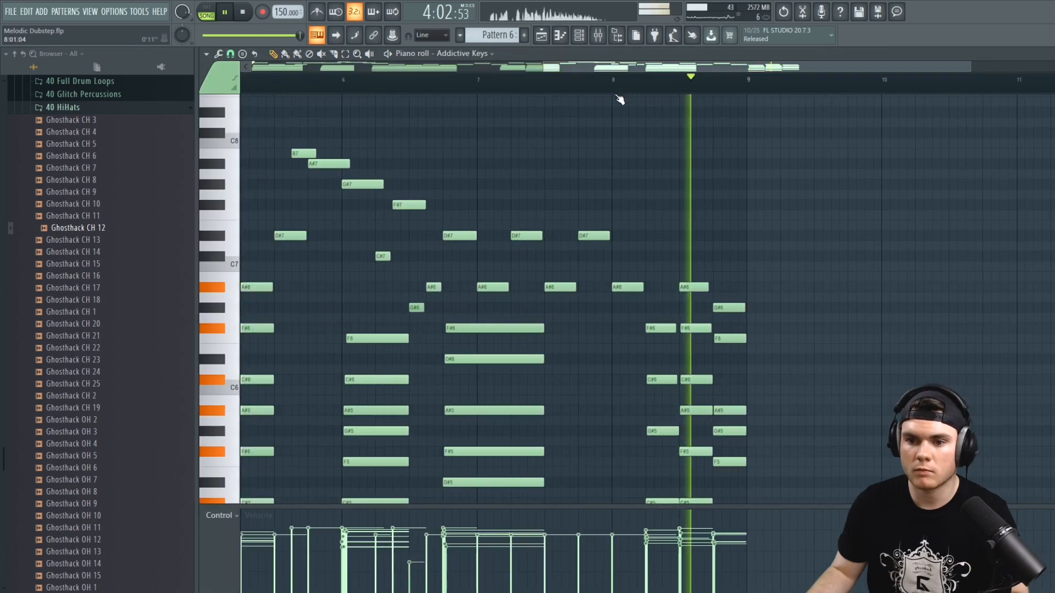
key(space)
scroll(825, 211, down, 3)
click(651, 82)
key(space)
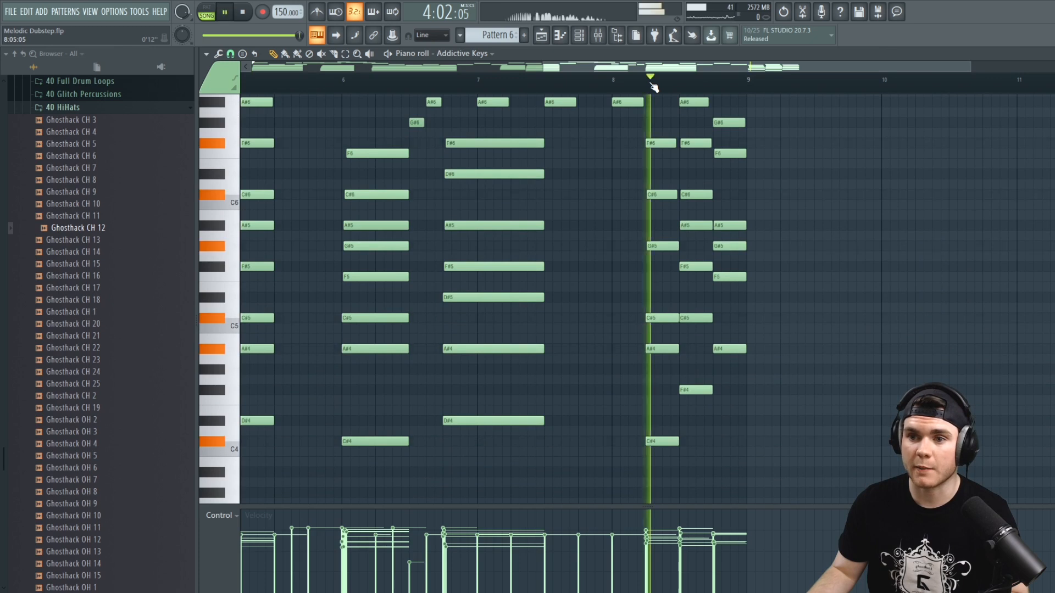
Delete the lower notes of the closing chords in bar 8 of Pattern 6
key(space)
right_click(666, 441)
right_click(666, 348)
right_click(666, 318)
right_click(686, 390)
right_click(688, 318)
right_click(691, 266)
right_click(696, 226)
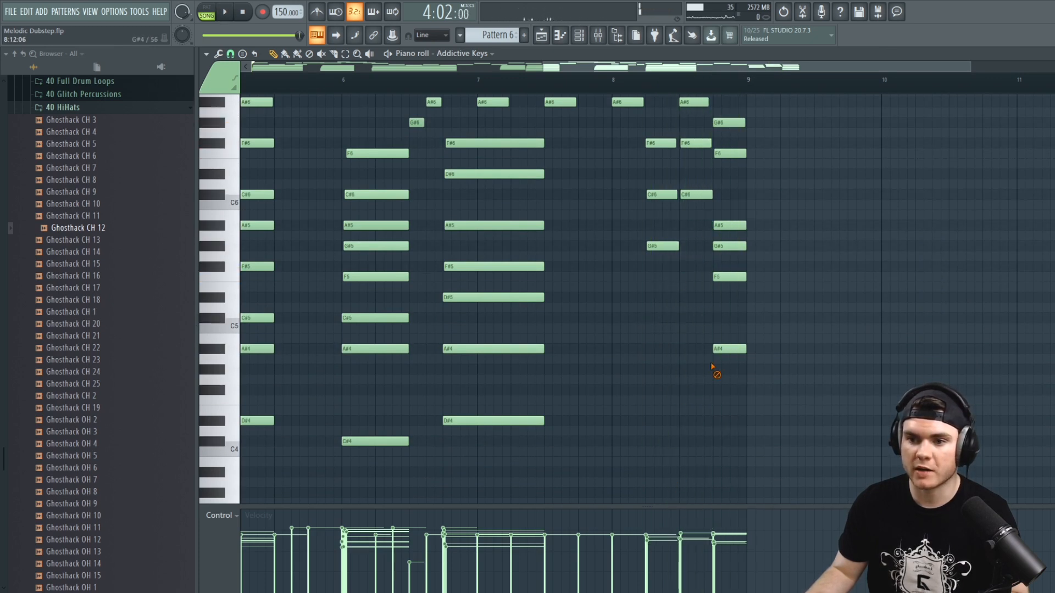
right_click(720, 349)
right_click(726, 277)
right_click(730, 246)
Delete the remaining upper notes of bar 8's closing chords, leaving the A#6 at the bar's start
scroll(839, 290, up, 4)
right_click(662, 369)
right_click(662, 318)
right_click(660, 266)
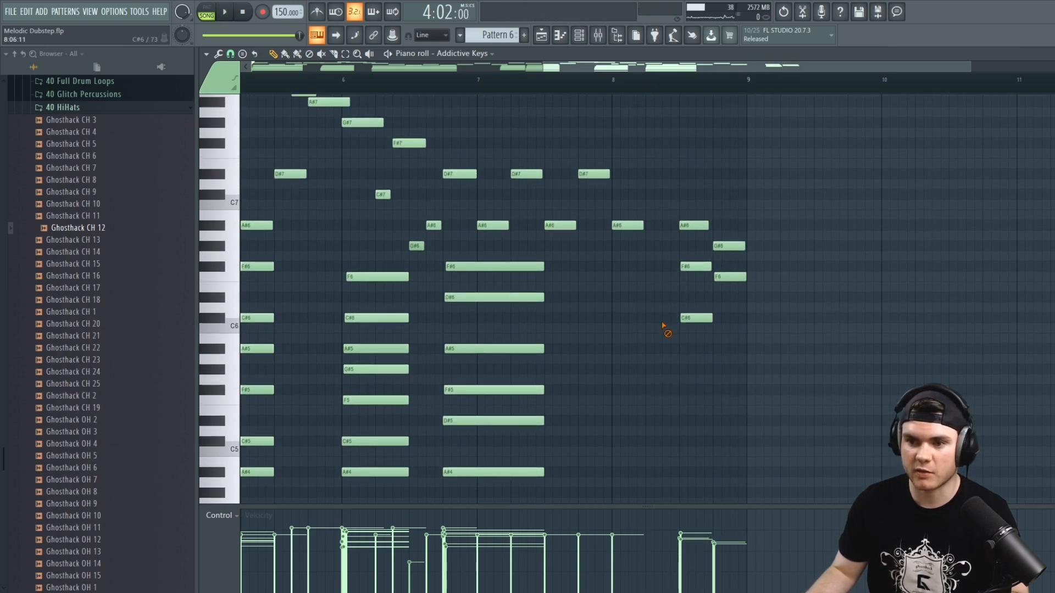
right_click(694, 225)
right_click(696, 266)
right_click(696, 318)
right_click(729, 247)
right_click(730, 277)
End Pattern 6 with F#6 and a long D#6 in bar 8, and taper the velocities of its last four notes
click(347, 88)
key(space)
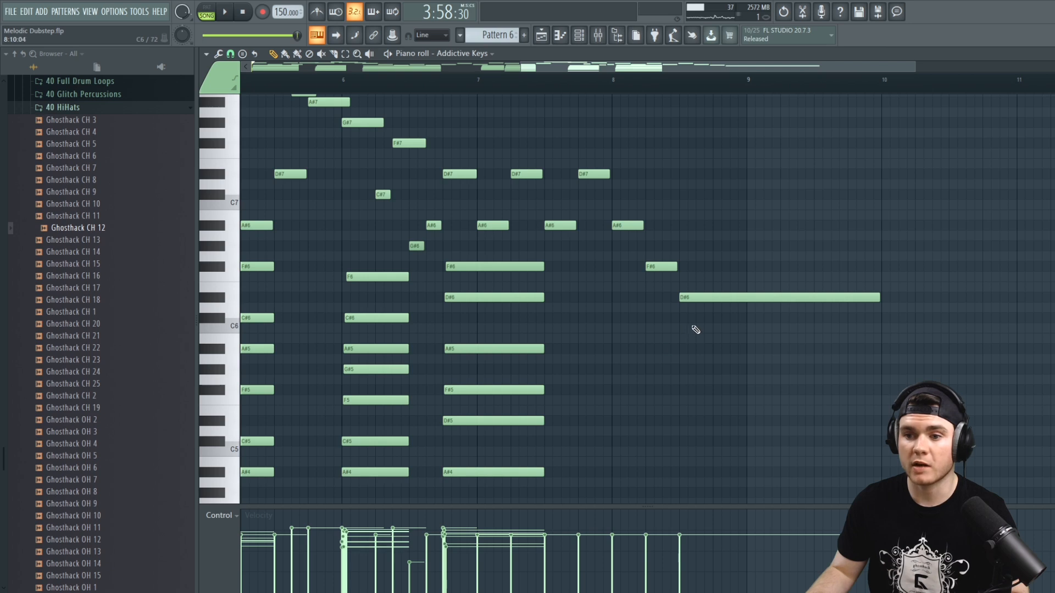
drag(786, 363, 599, 139)
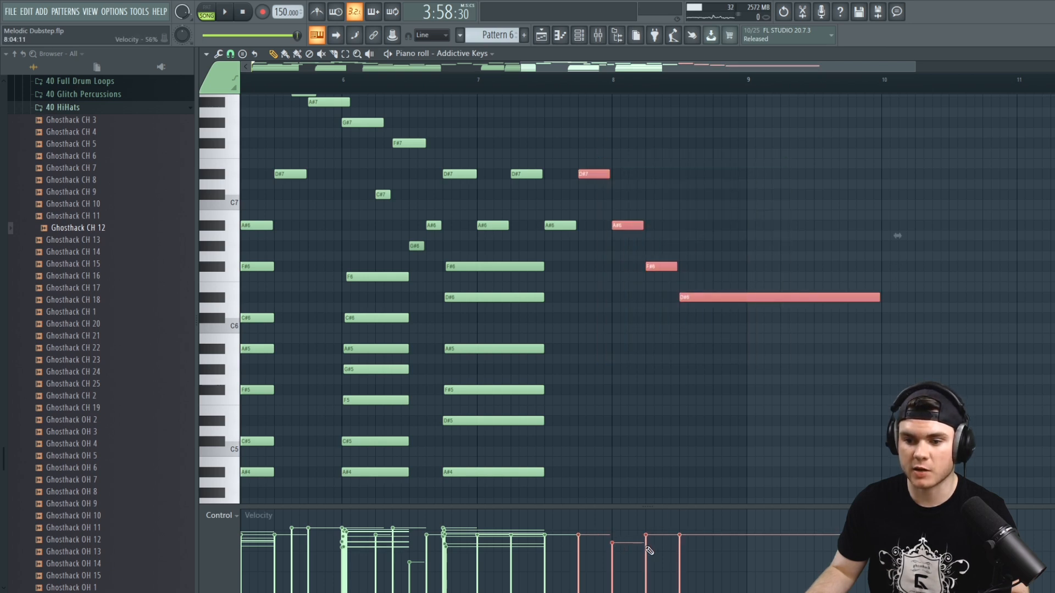
drag(659, 557, 682, 561)
key(space)
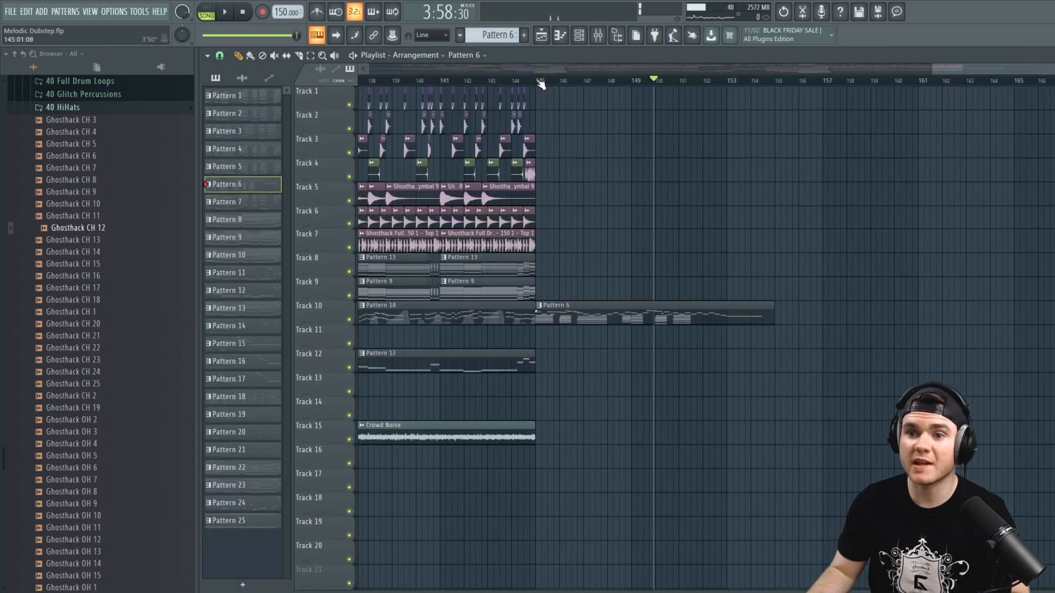
Select bars 145 to 155 in the playlist, set the playback position to bar 145 and save the project
drag(539, 80, 775, 94)
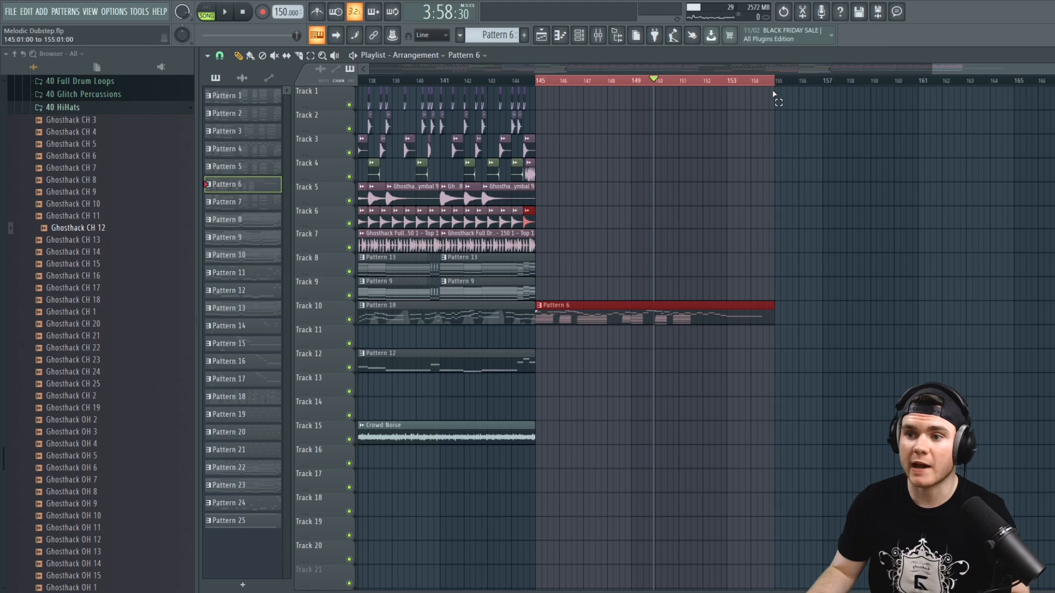
click(539, 82)
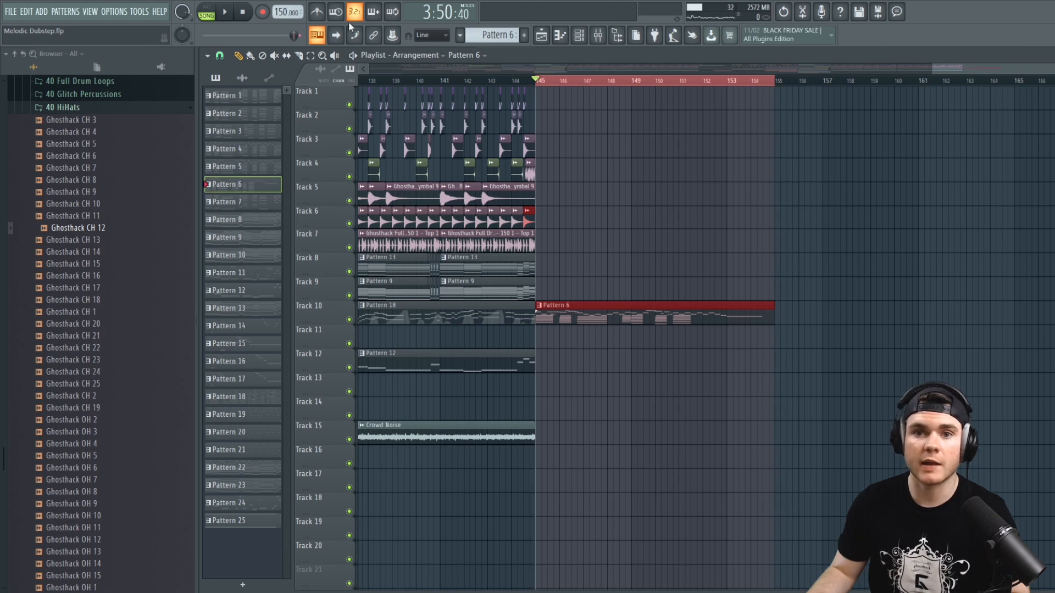
right_click(291, 12)
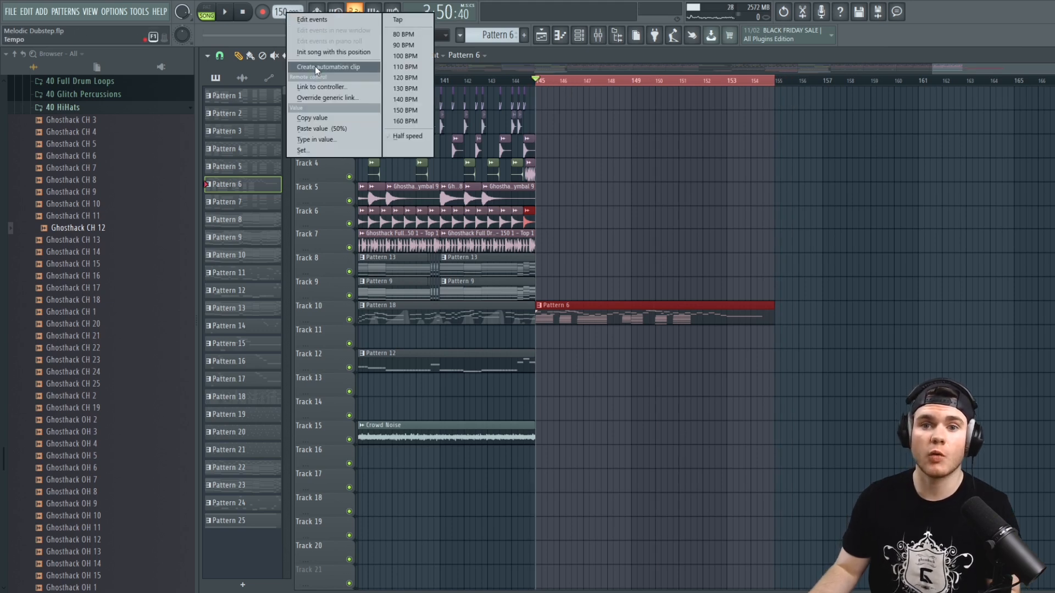
click(11, 11)
click(22, 60)
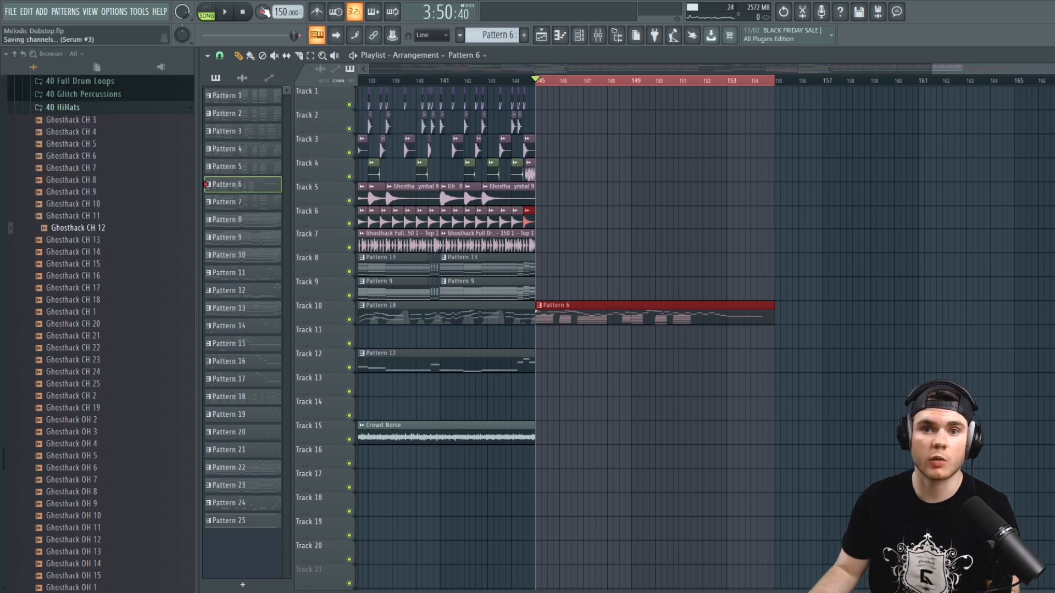
Create a tempo automation clip over bars 145 to 155 and place it on Track 22
right_click(283, 12)
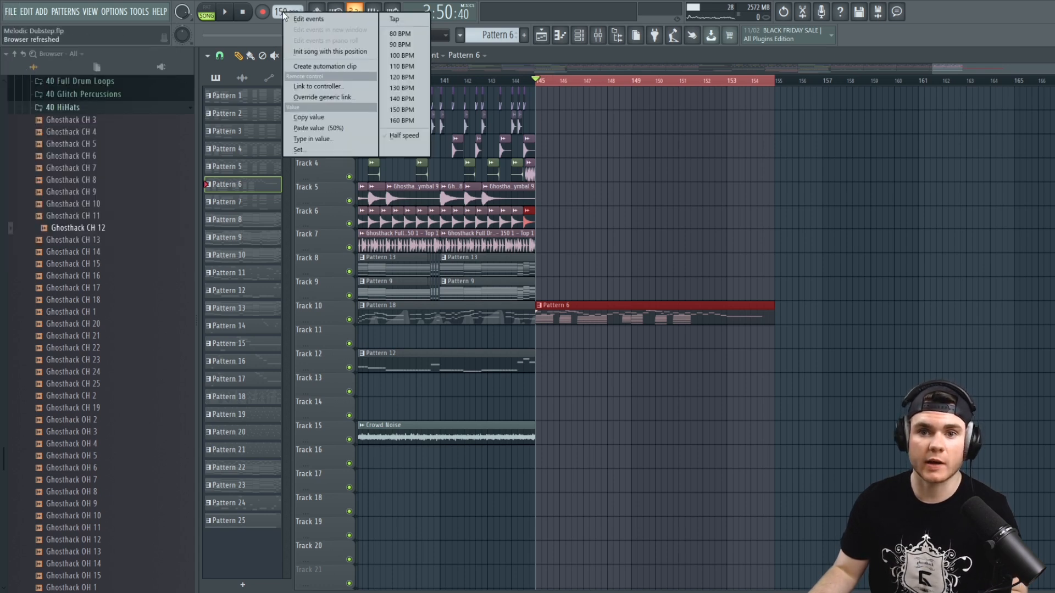
click(324, 66)
drag(589, 92, 590, 454)
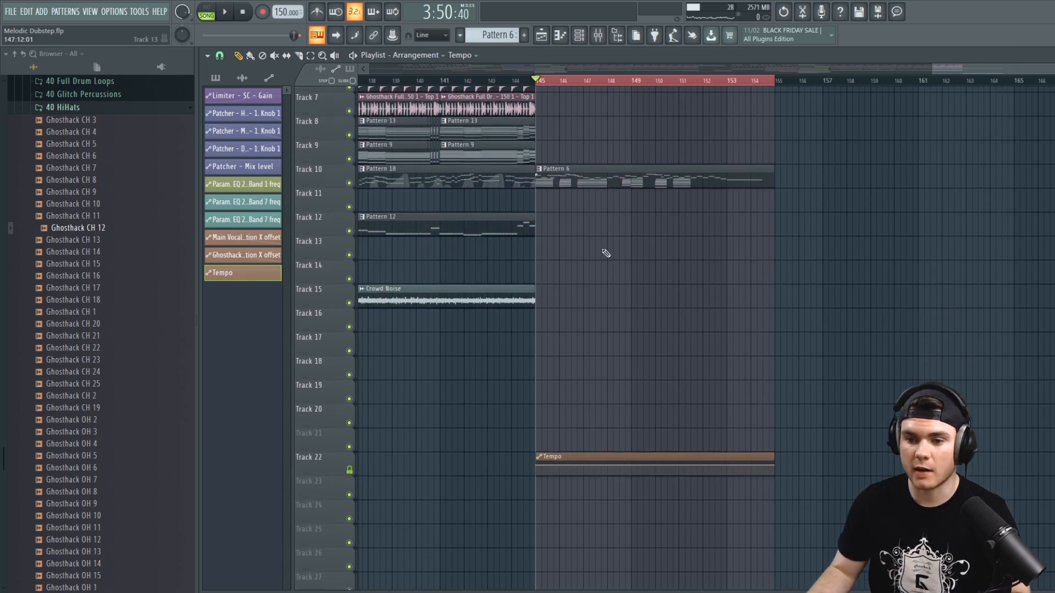
Lower the tempo curve near its end at bar 155 for a gradual slowdown and play the outro from bar 145
mouse_move(766, 468)
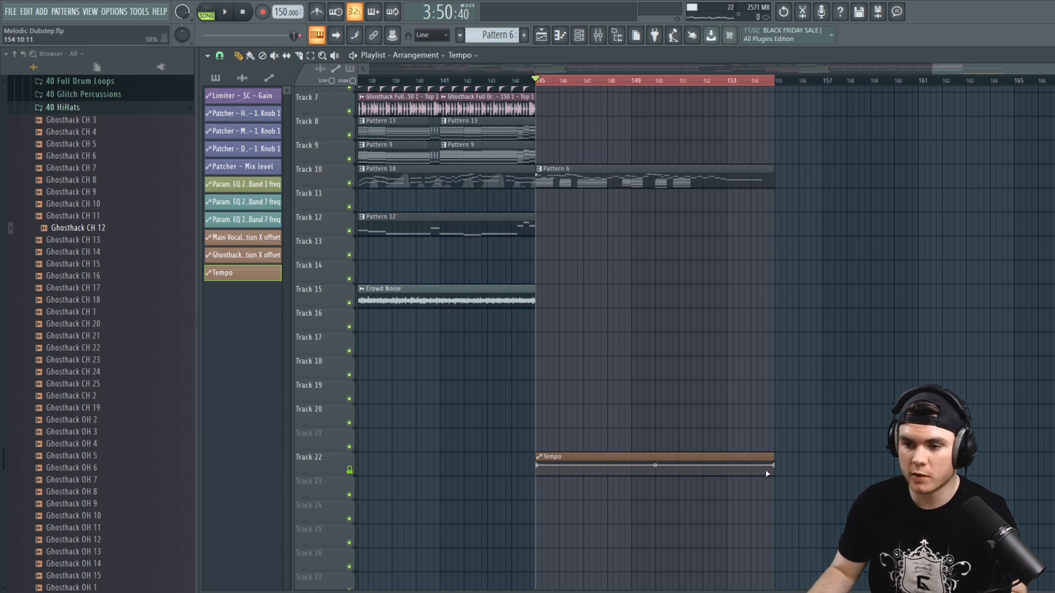
drag(769, 467, 769, 472)
key(space)
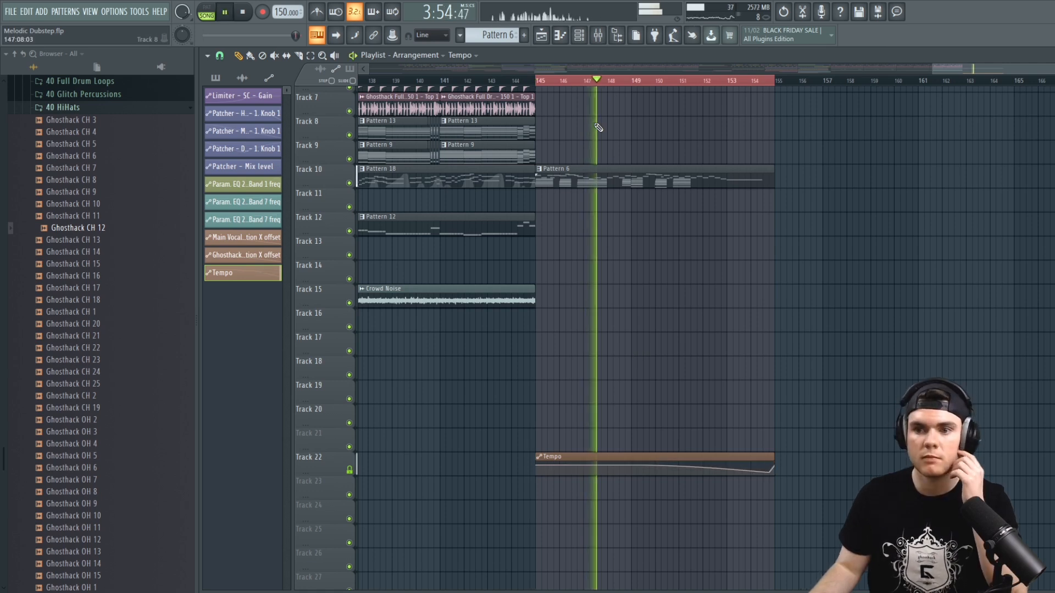